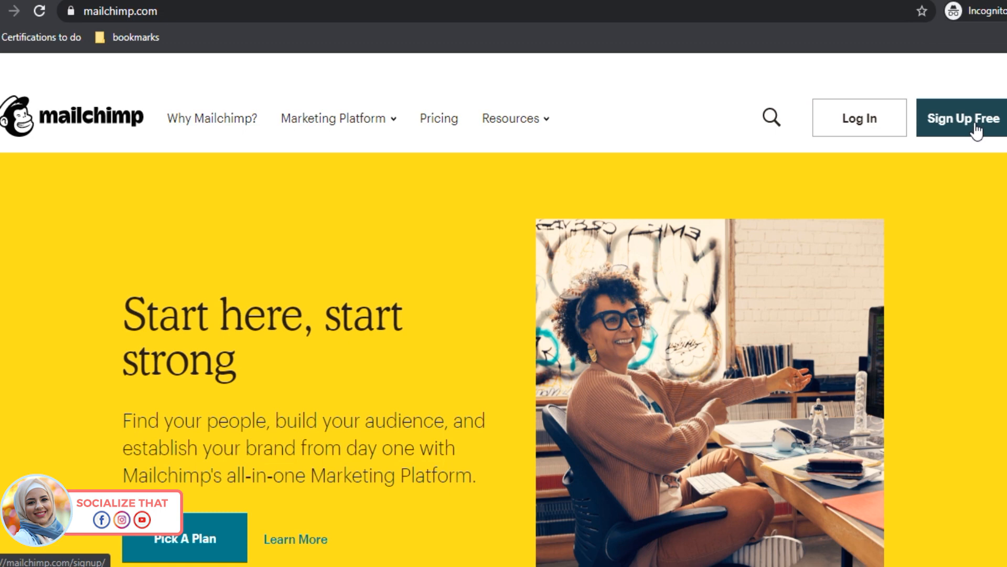
# Step: Start a free Mailchimp signup, entering the Gmail address as both email and username
pyautogui.click(959, 133)
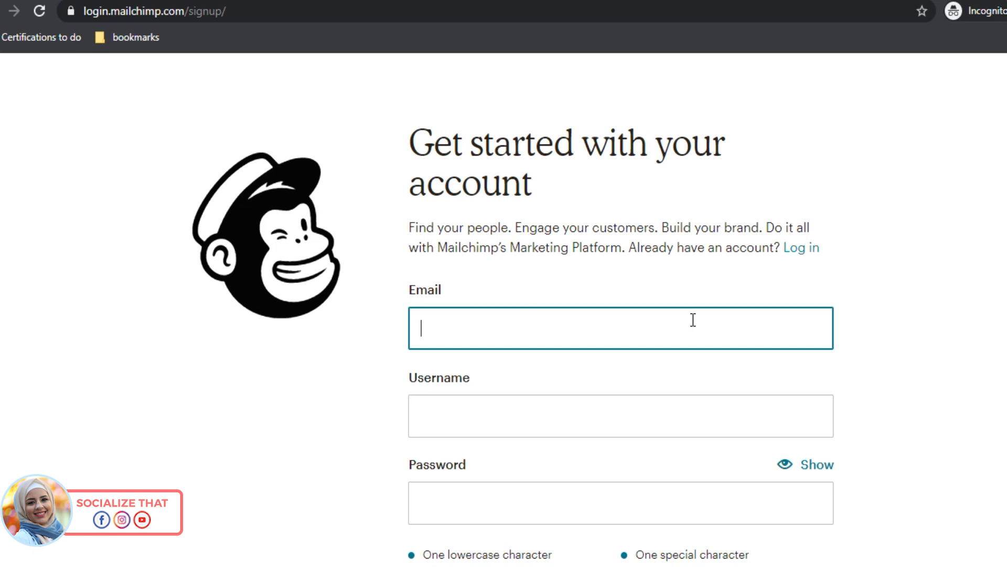
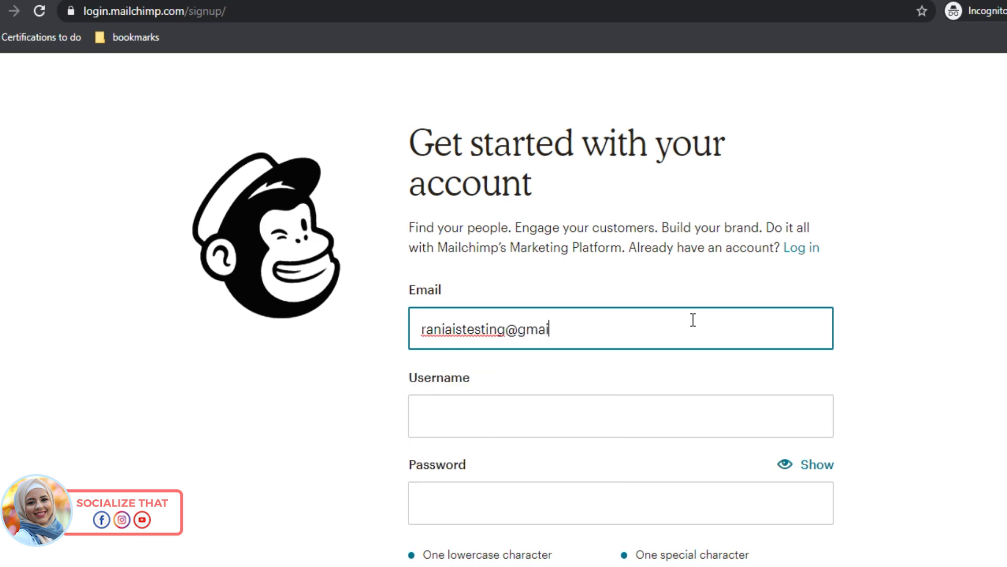
pyautogui.press('Tab')
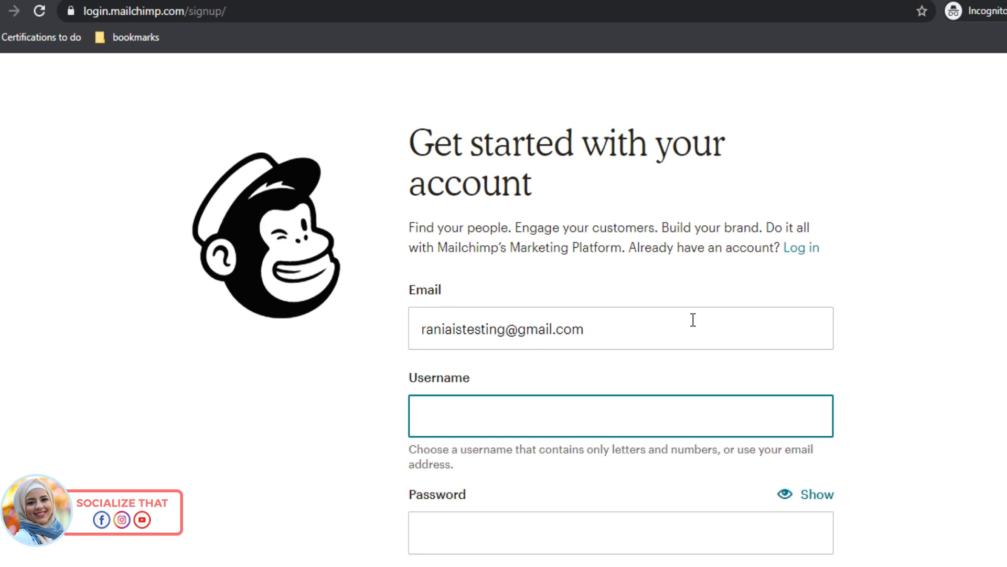
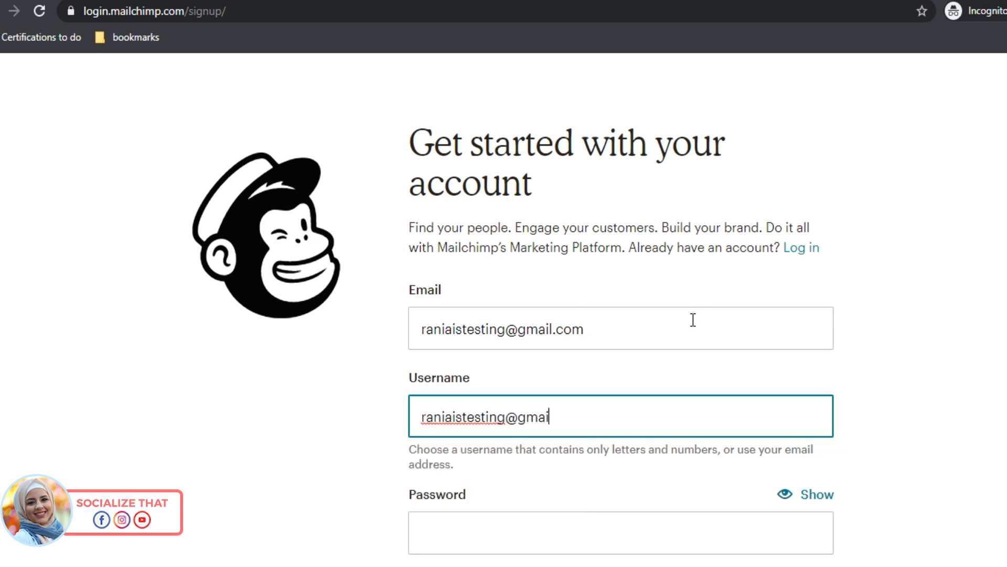
pyautogui.press('Tab')
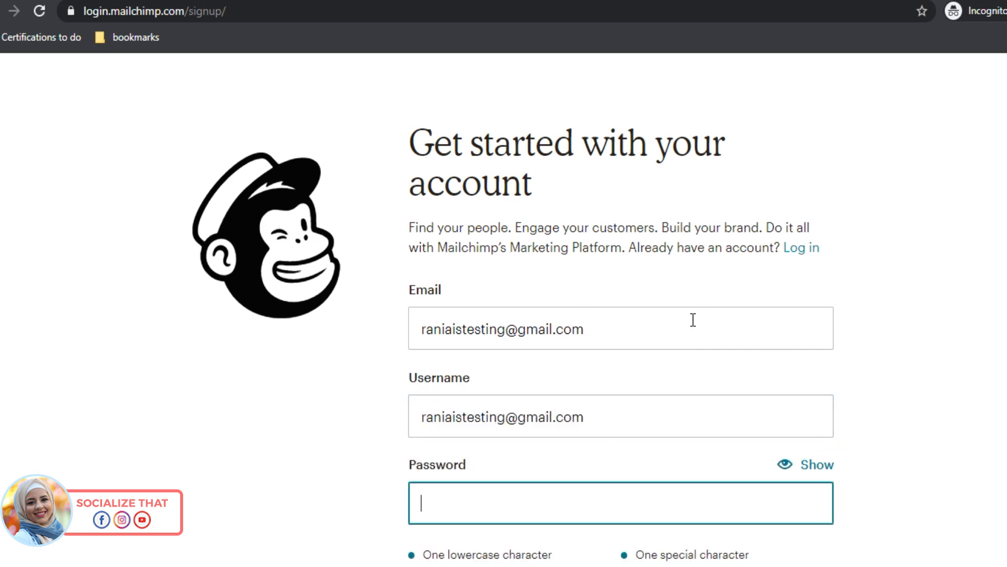
# Step: Enter a secure account password and submit the signup
pyautogui.write('•••••••••••')
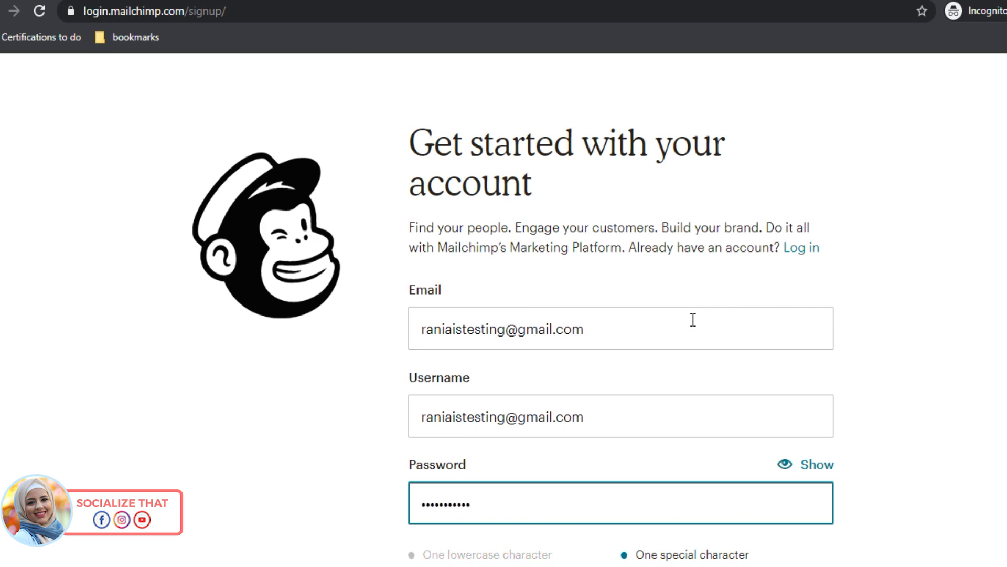
pyautogui.hotkey('ctrl', 'a')
pyautogui.write('•••••••••••••')
pyautogui.scroll(-3, 693, 319)
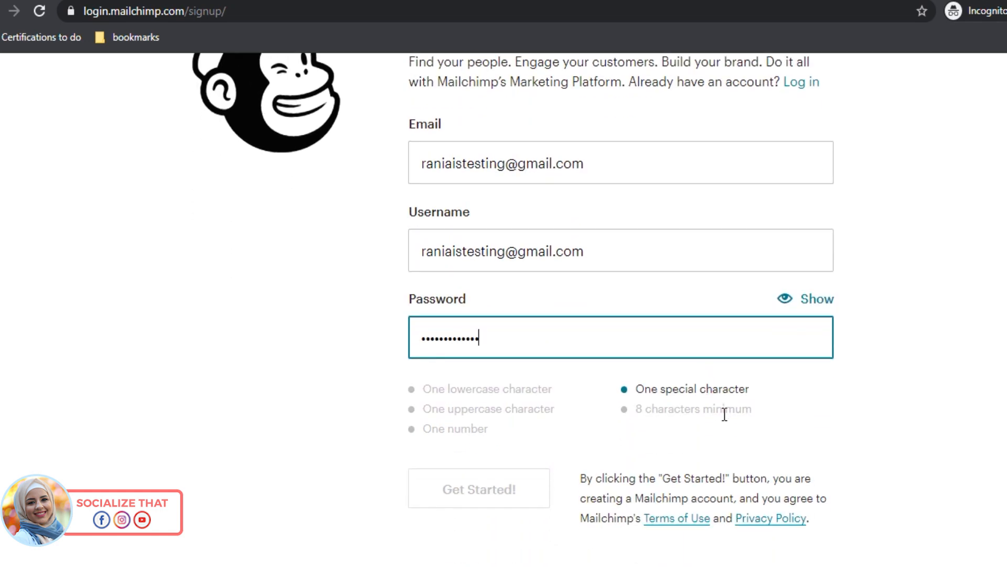
pyautogui.write('•')
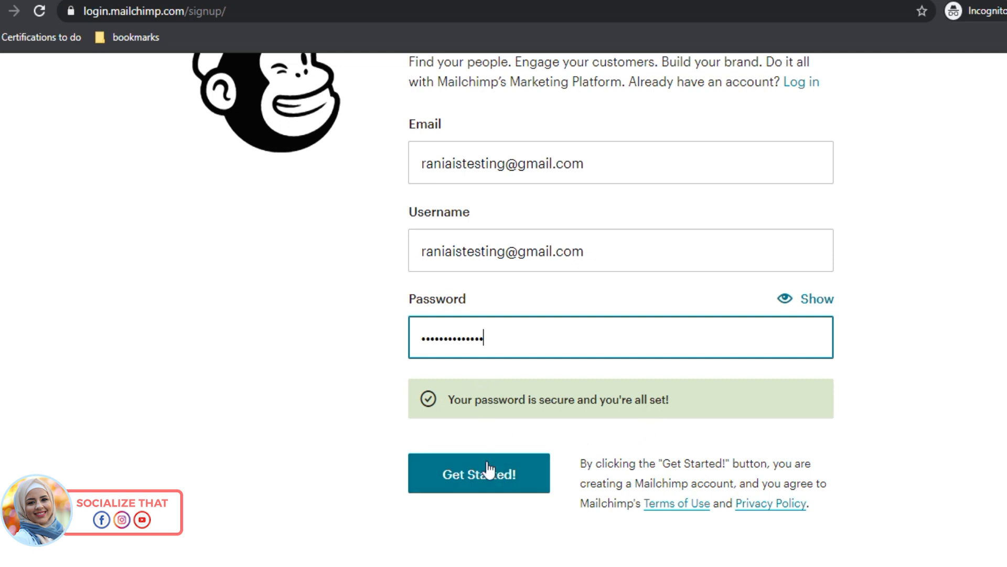
pyautogui.click(475, 474)
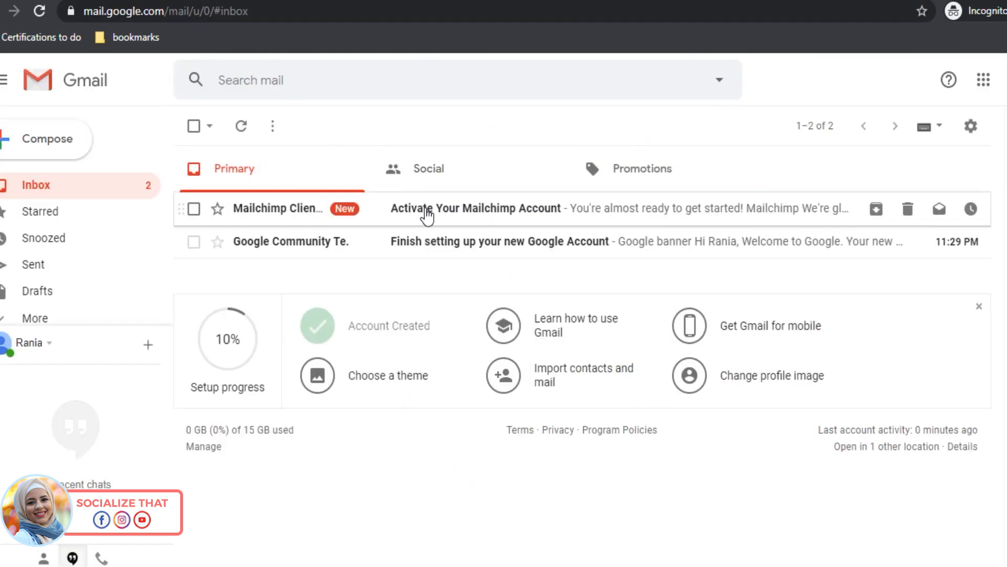
# Step: Open the 'Activate Your Mailchimp Account' email and follow its Activate Account link
pyautogui.click(427, 215)
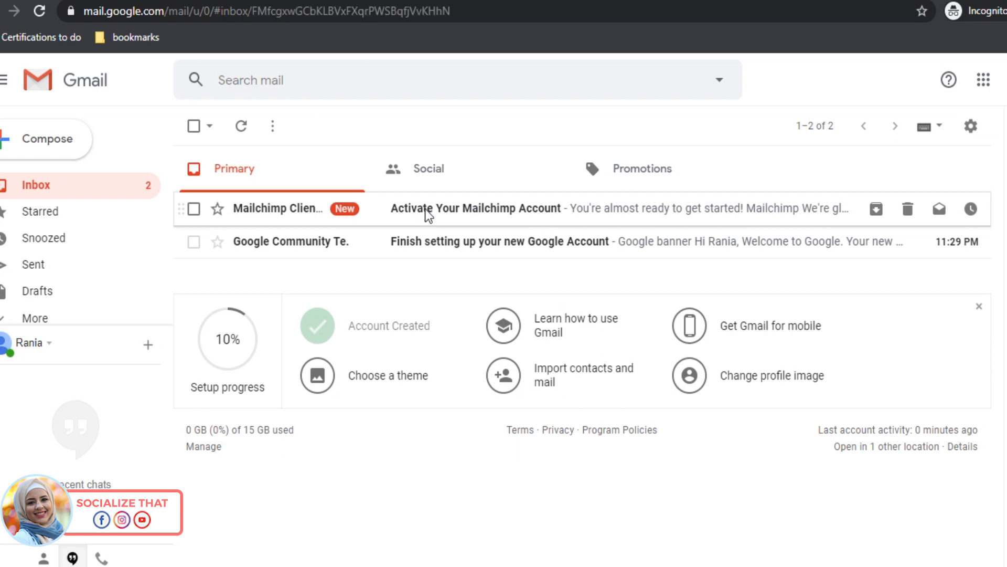
pyautogui.scroll(-2, 525, 308)
pyautogui.scroll(-2, 525, 315)
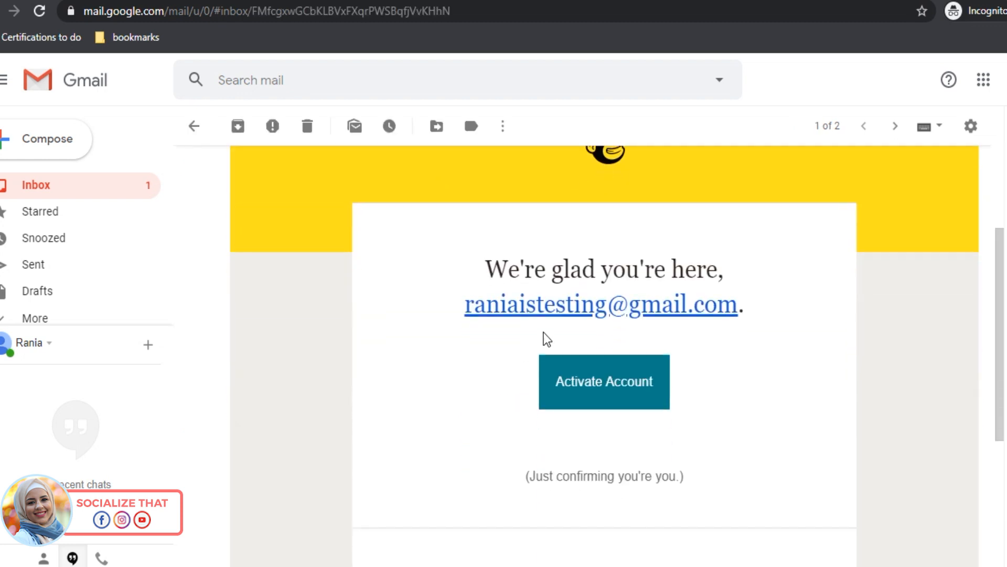
pyautogui.click(594, 396)
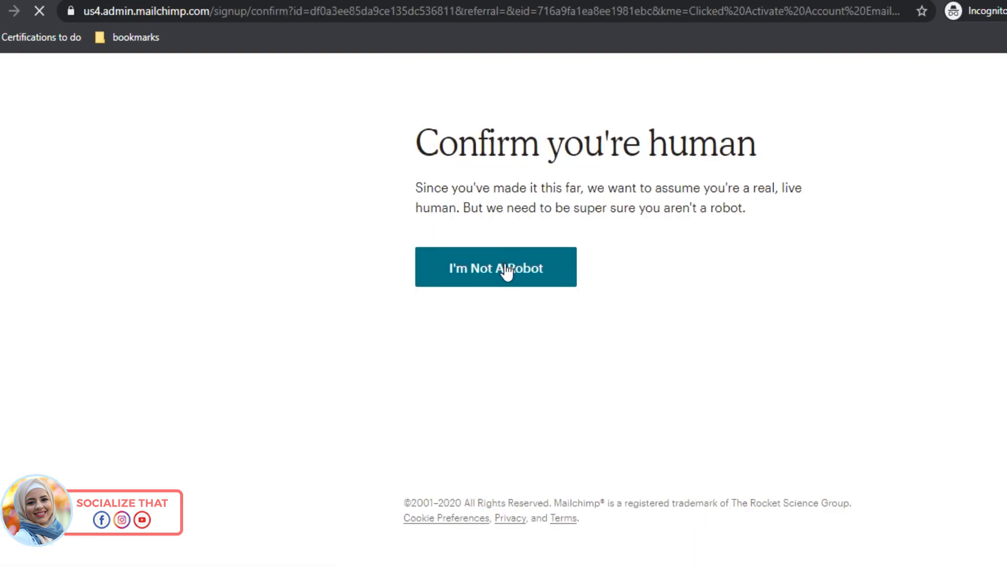
# Step: Confirm you're not a robot and complete signup on the Free $0 plan
pyautogui.click(505, 268)
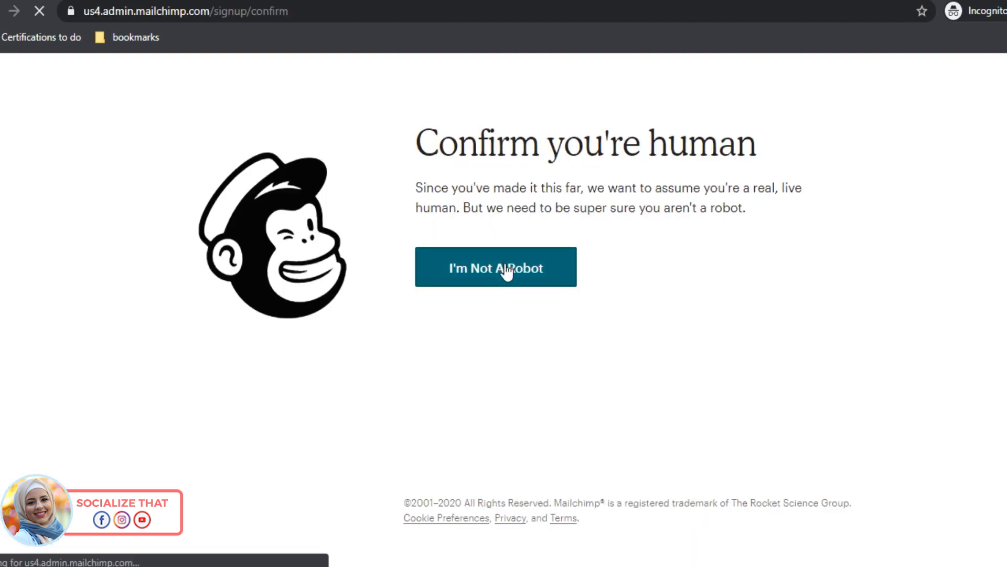
pyautogui.click(506, 272)
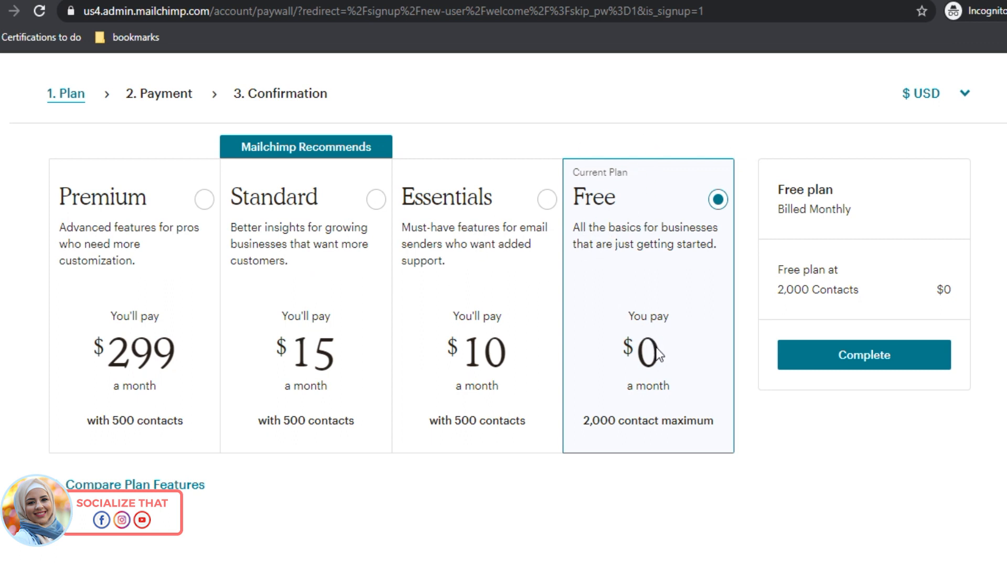
pyautogui.click(829, 359)
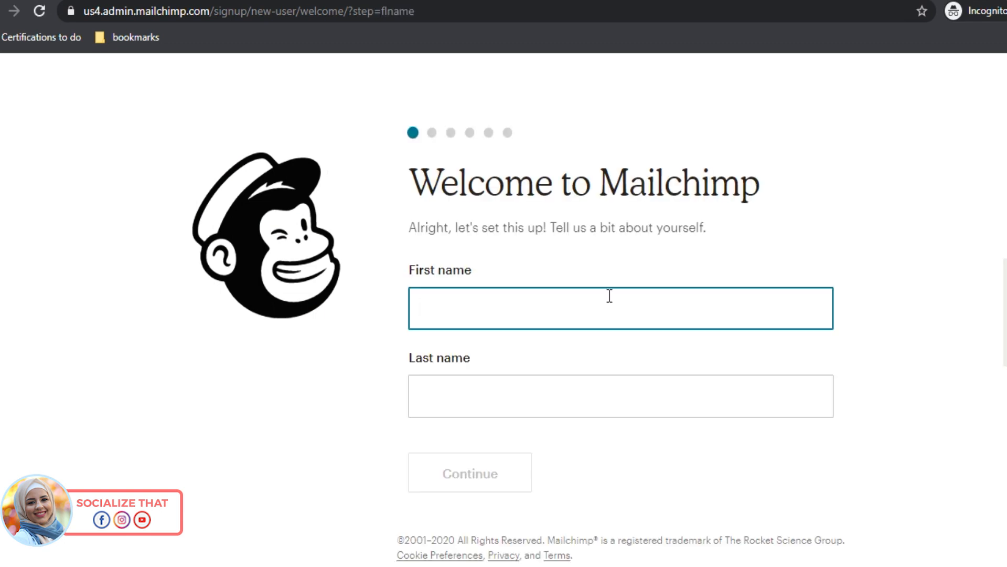
# Step: Enter the account owner's first and last name and continue
pyautogui.press('Tab')
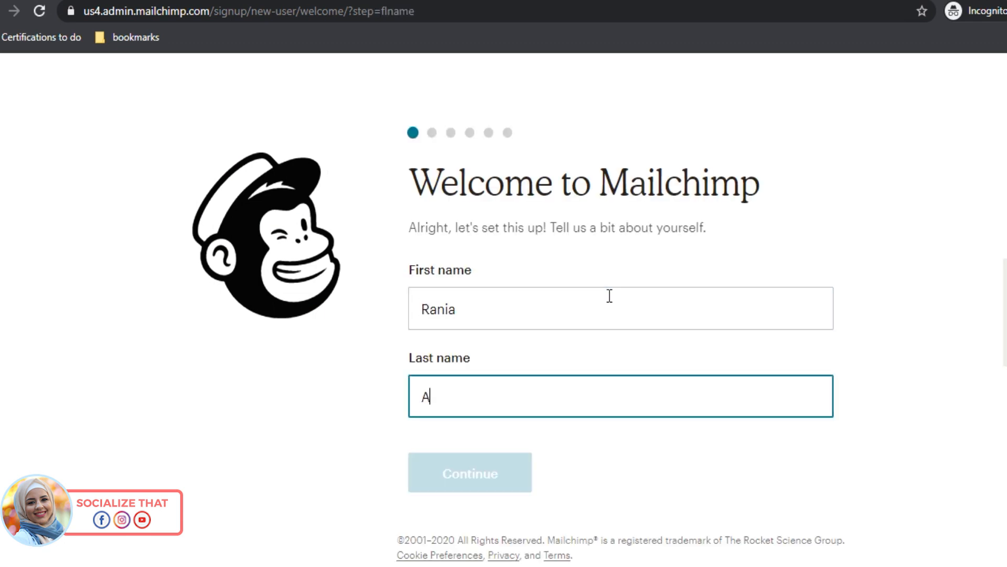
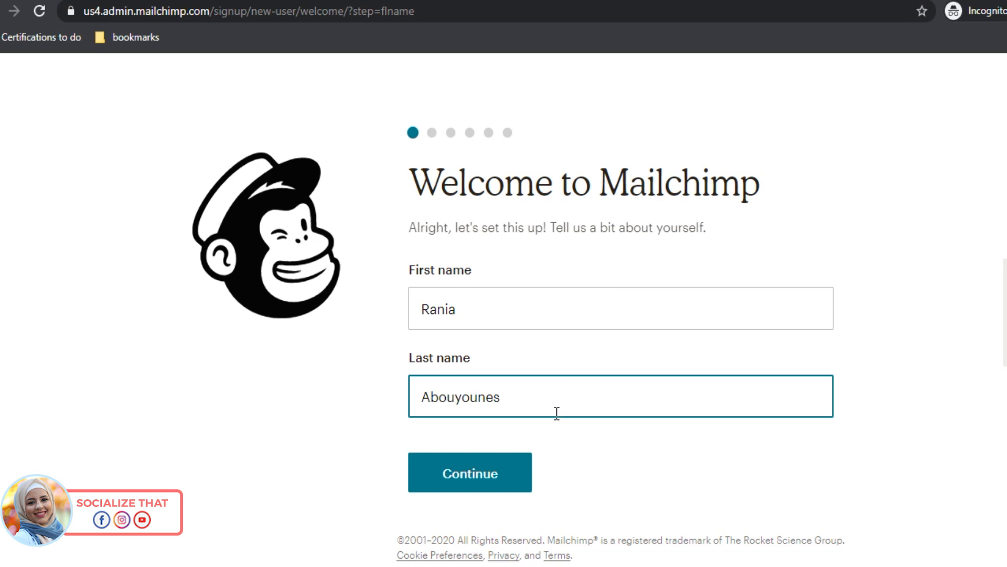
pyautogui.click(499, 485)
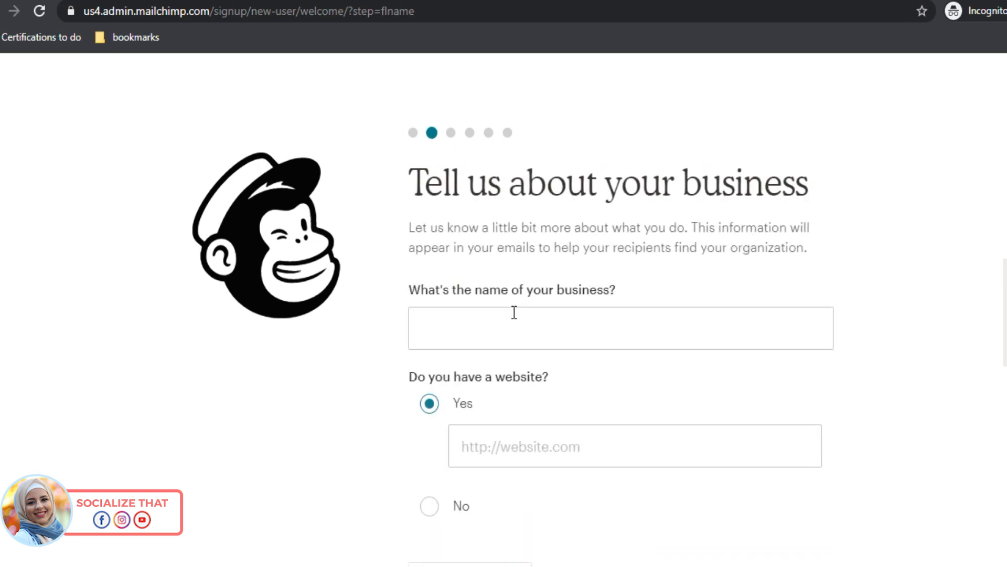
# Step: Name the business 'Socialize That' and indicate it has no website
pyautogui.click(514, 324)
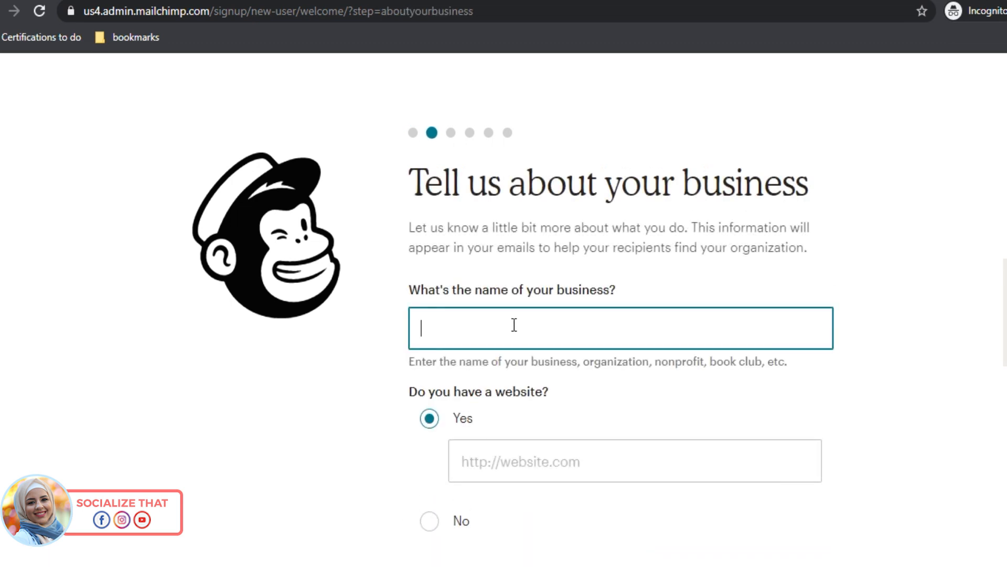
pyautogui.write('Socialize ')
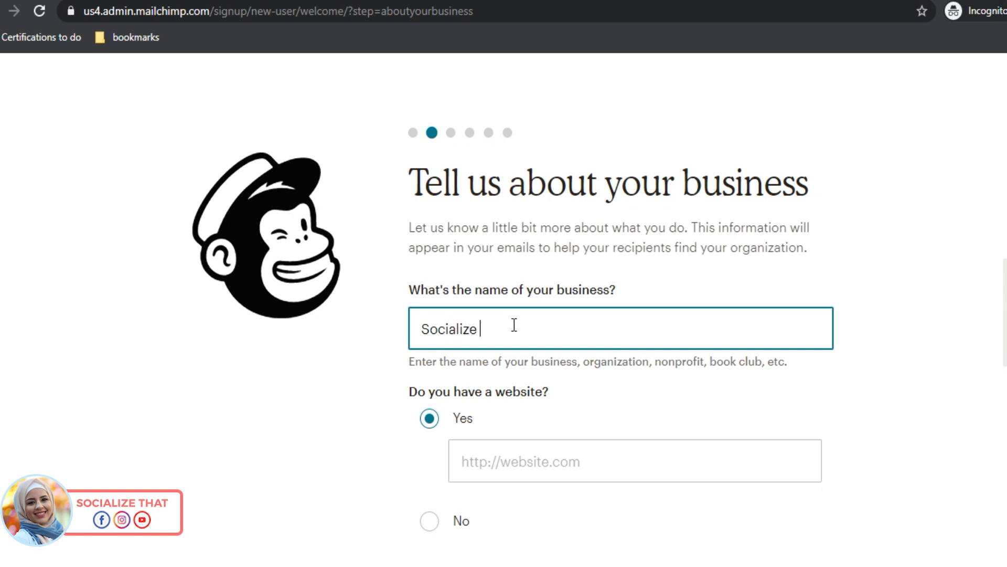
pyautogui.write('That')
pyautogui.click(489, 470)
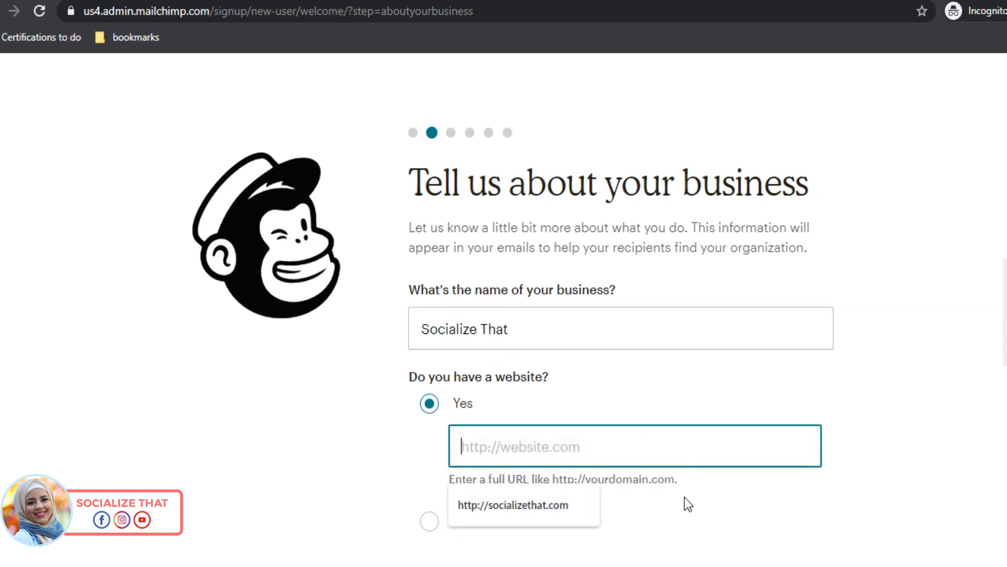
pyautogui.click(428, 521)
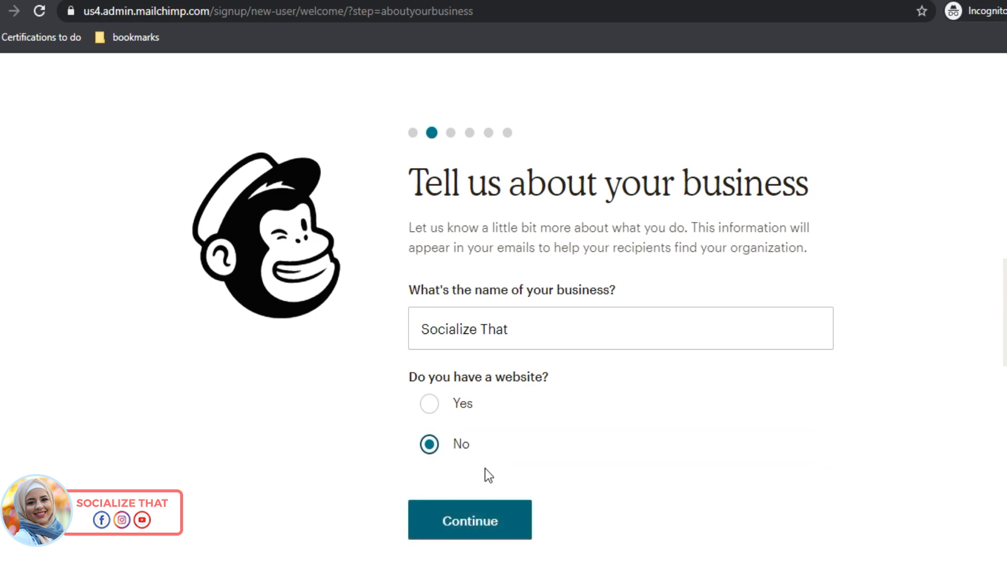
pyautogui.scroll(-2, 489, 475)
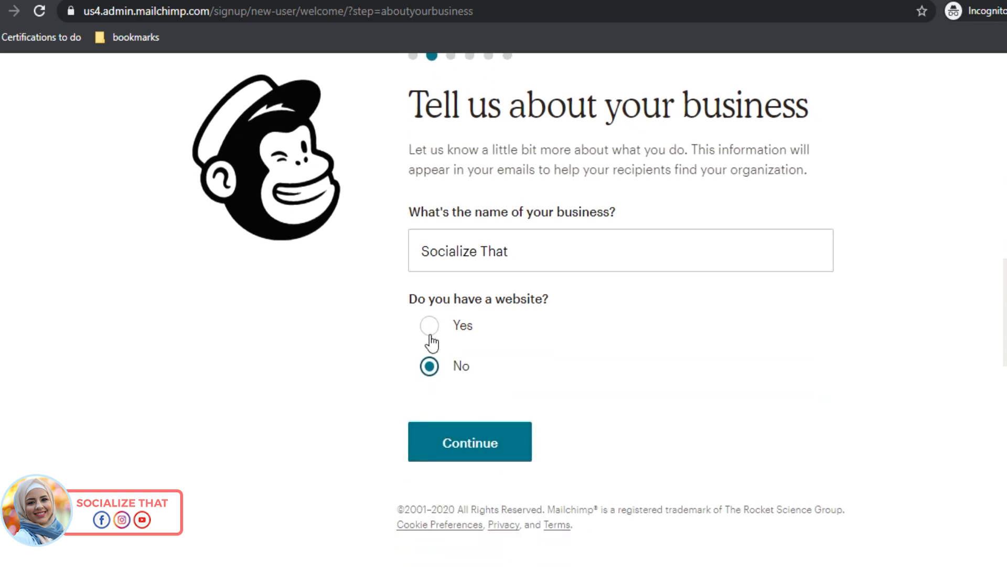
pyautogui.click(477, 449)
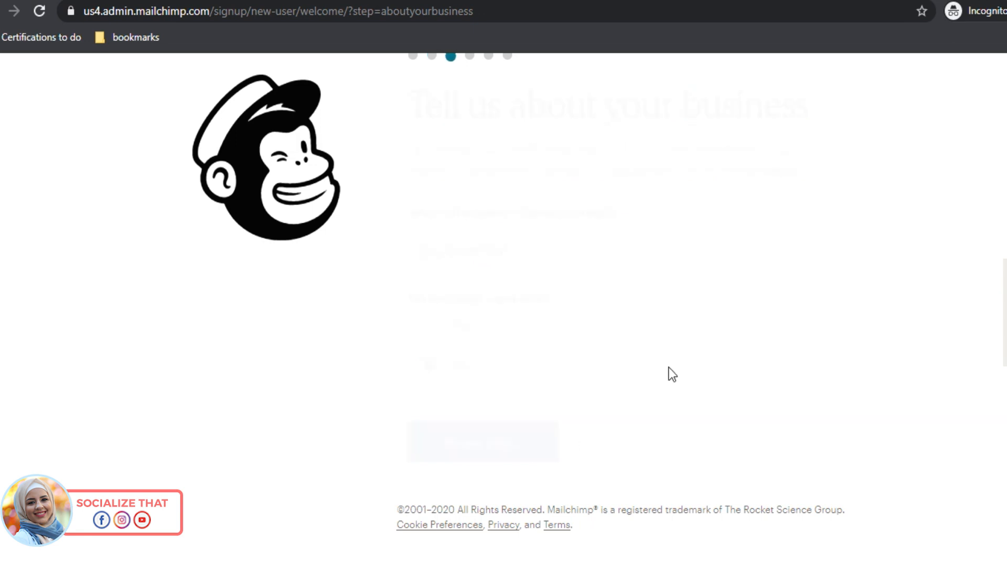
# Step: Fill in the business's physical address with city Beirut and submit it
pyautogui.click(552, 348)
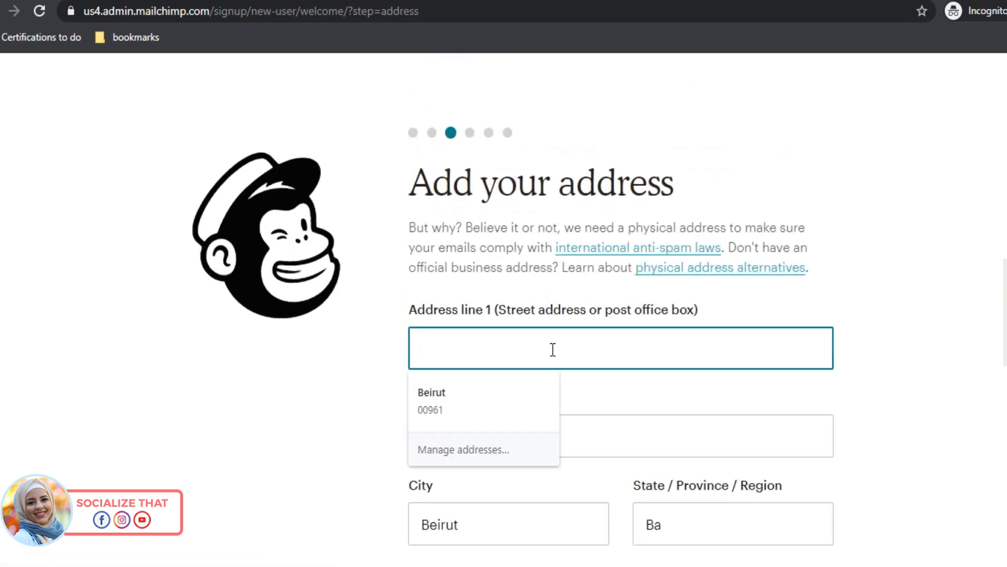
pyautogui.scroll(-2, 585, 360)
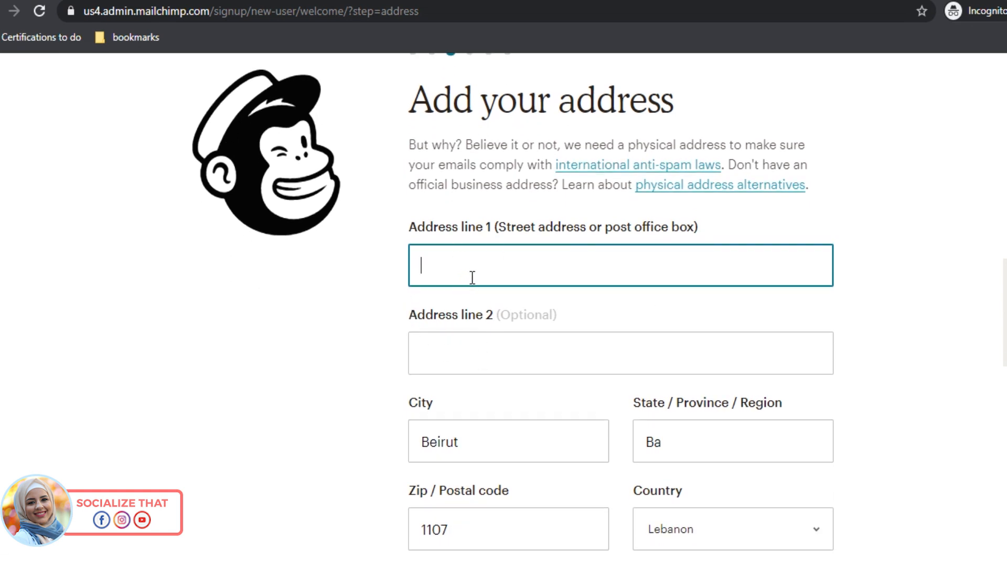
pyautogui.scroll(-1, 486, 296)
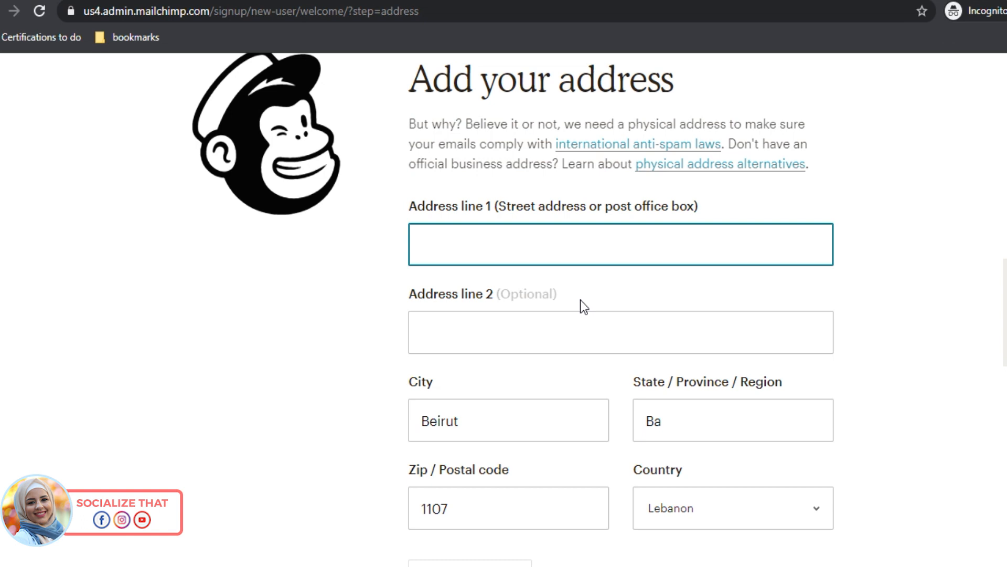
pyautogui.write('Beirut')
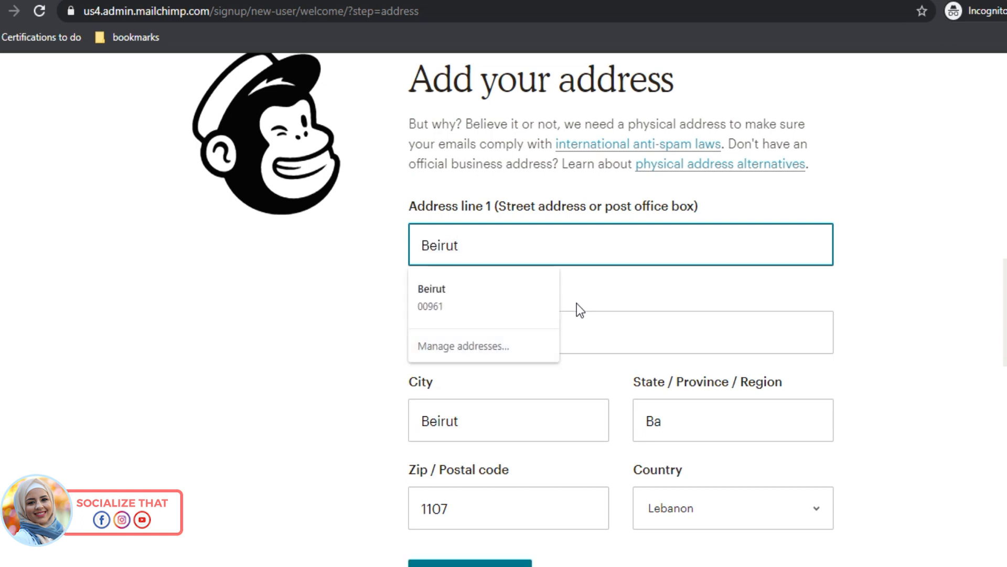
pyautogui.click(605, 322)
pyautogui.click(853, 339)
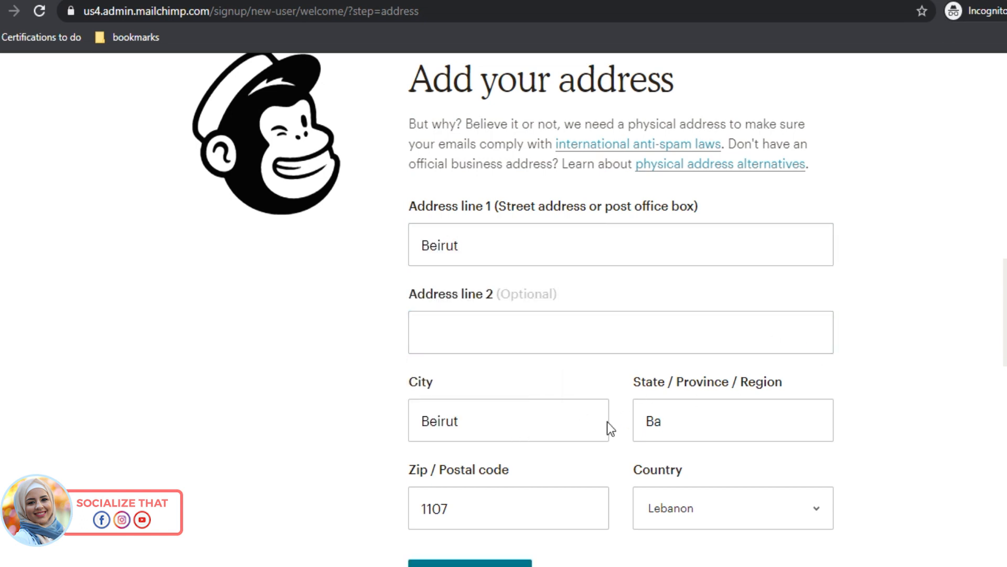
pyautogui.click(712, 417)
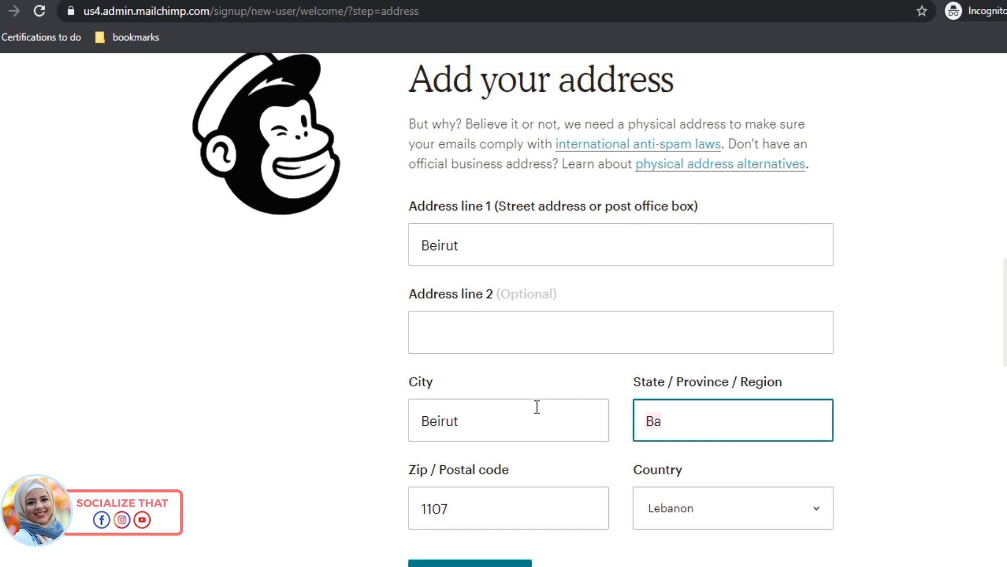
pyautogui.scroll(-3, 524, 473)
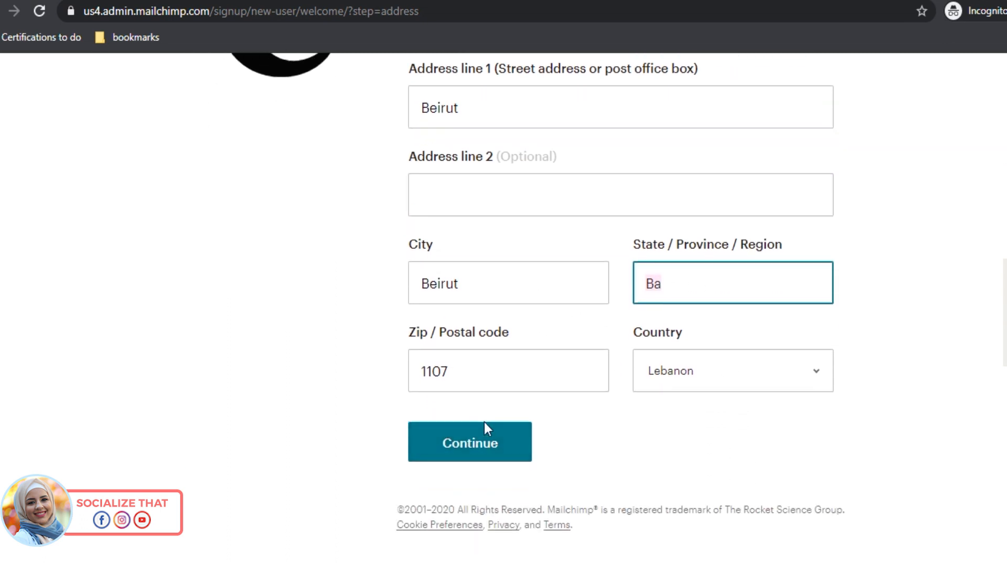
pyautogui.click(489, 443)
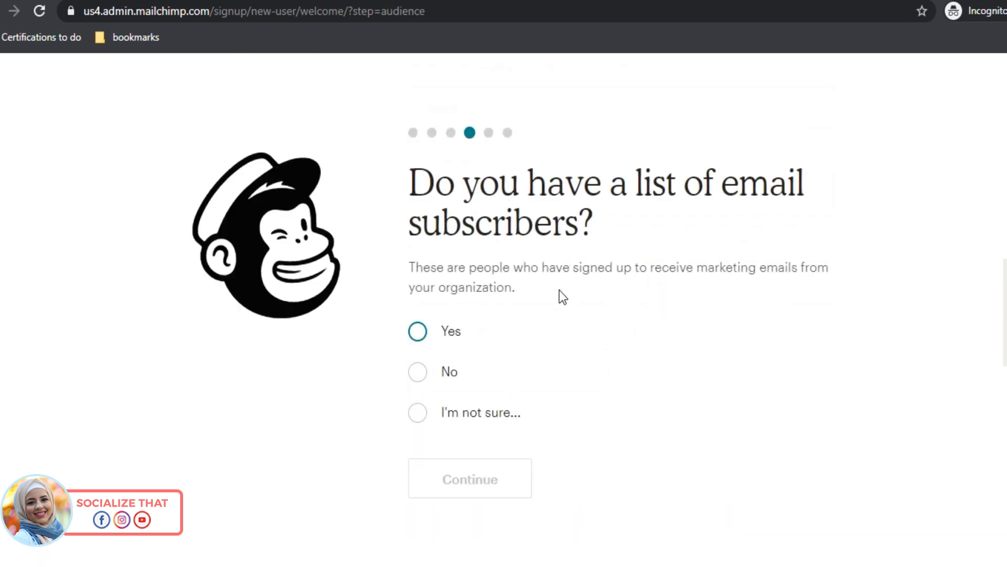
# Step: Answer No to having subscribers, skip connecting social media and skip the marketing path
pyautogui.click(423, 378)
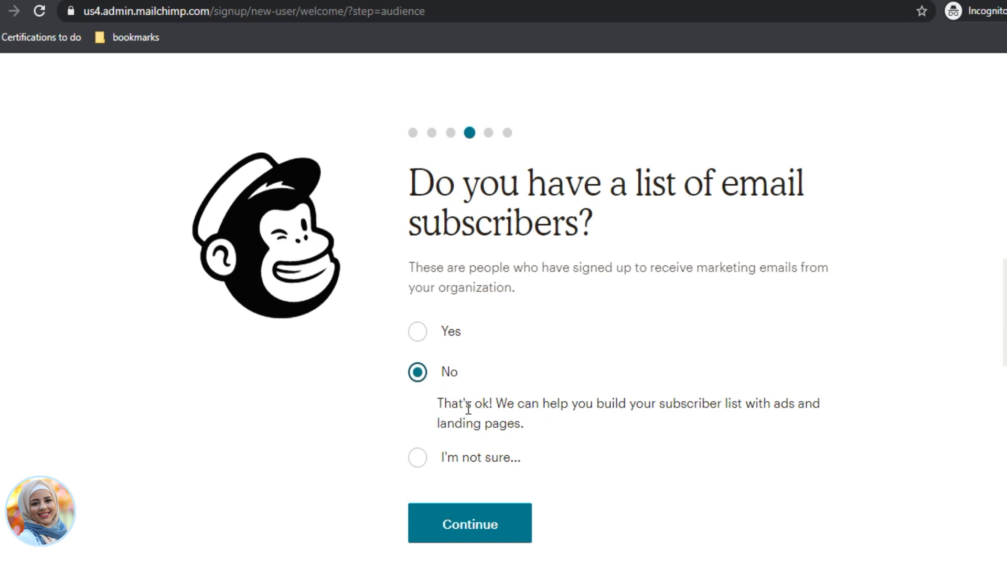
pyautogui.click(476, 532)
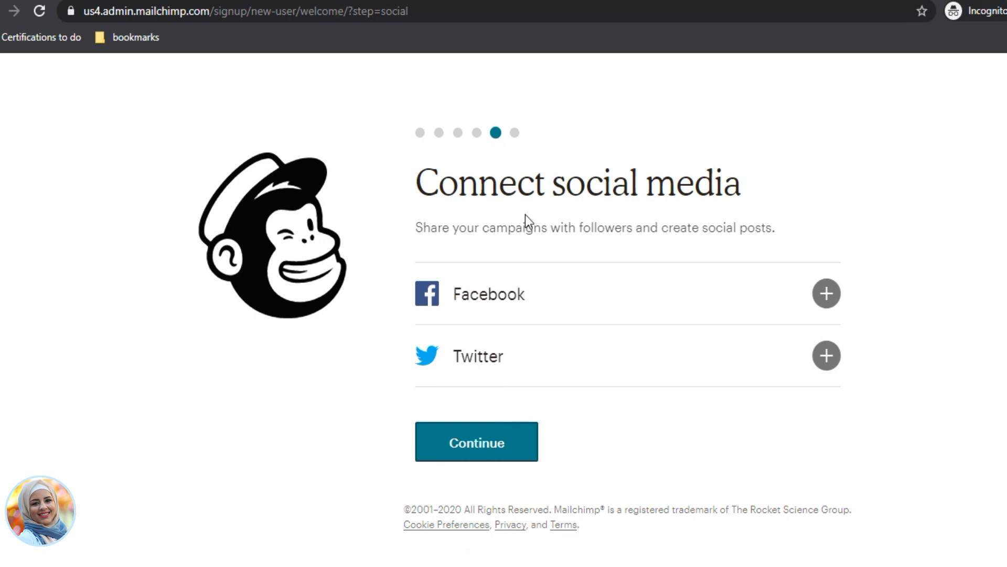
pyautogui.click(494, 449)
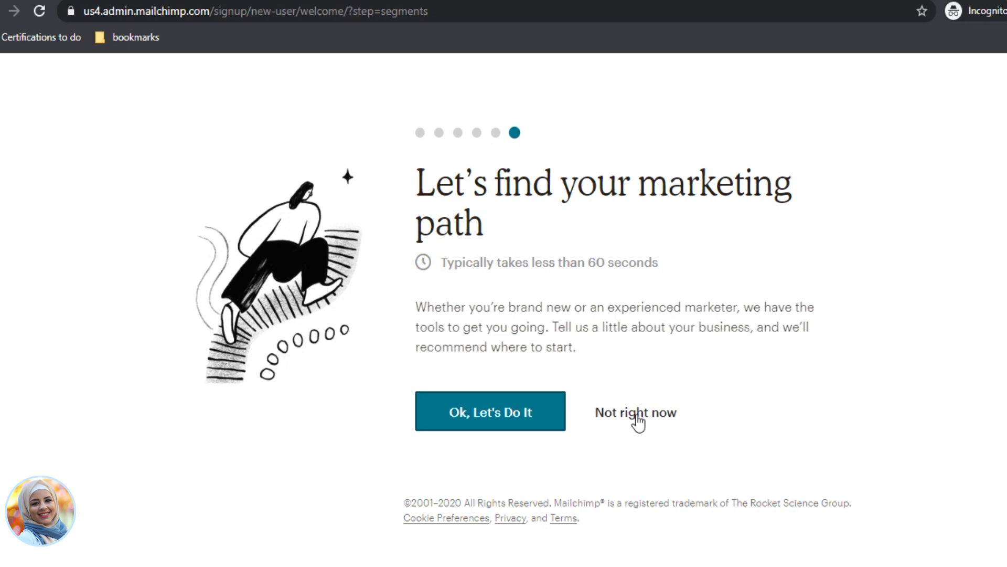
pyautogui.click(638, 420)
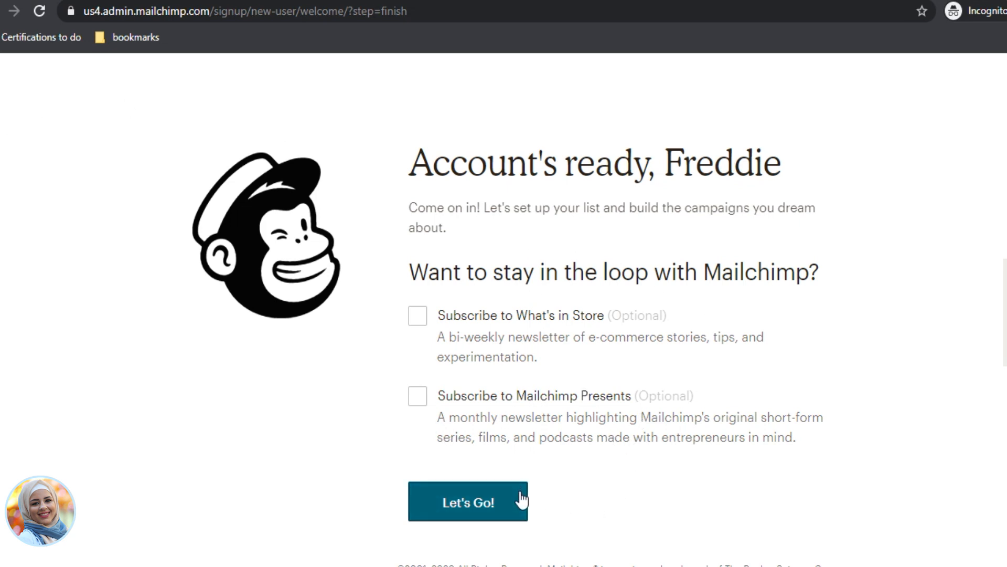
# Step: Enter the account and postpone creating an email, adding contacts and sending the first email
pyautogui.click(475, 507)
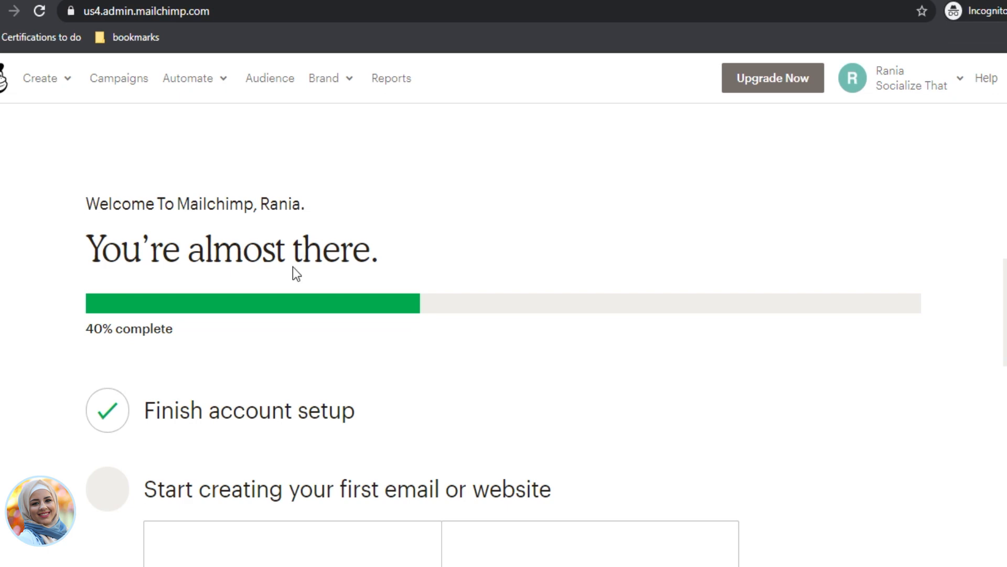
pyautogui.scroll(-6, 342, 333)
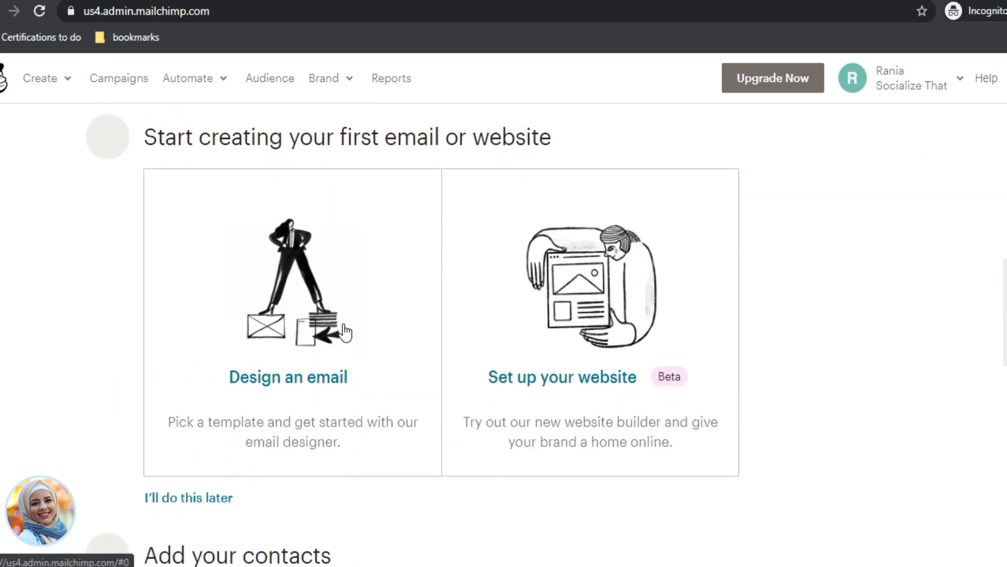
pyautogui.scroll(4, 344, 332)
pyautogui.scroll(-3, 344, 331)
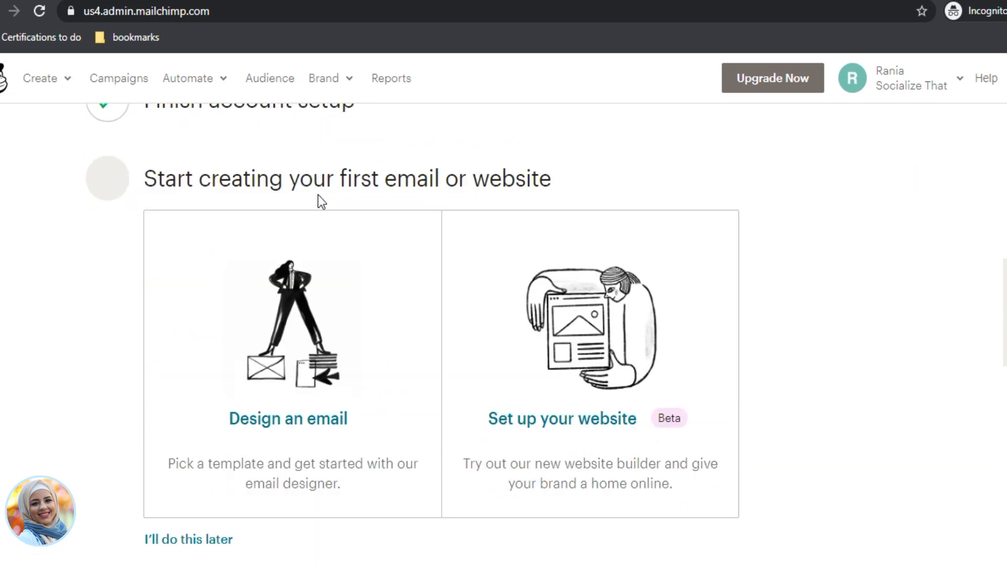
pyautogui.scroll(-4, 214, 376)
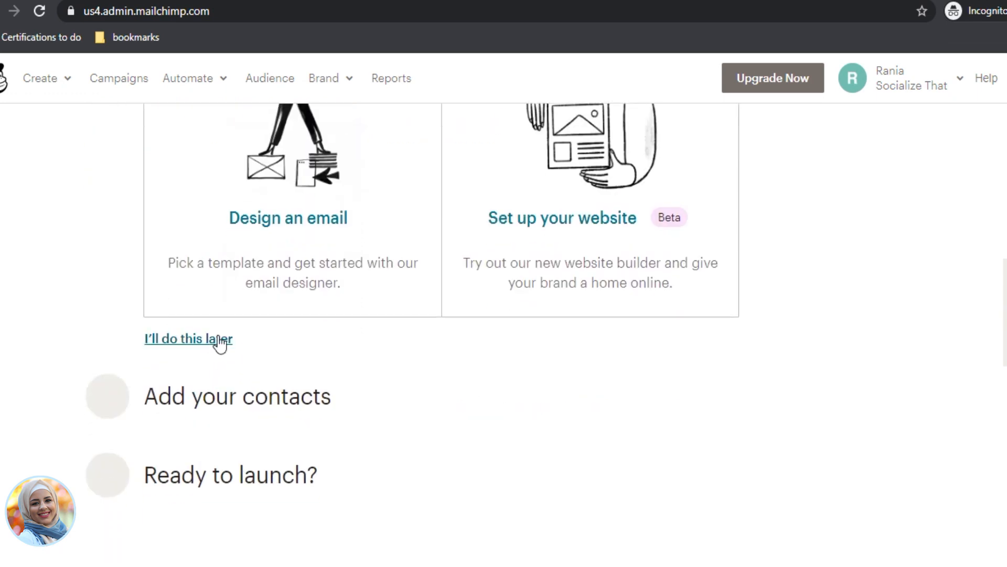
pyautogui.click(220, 348)
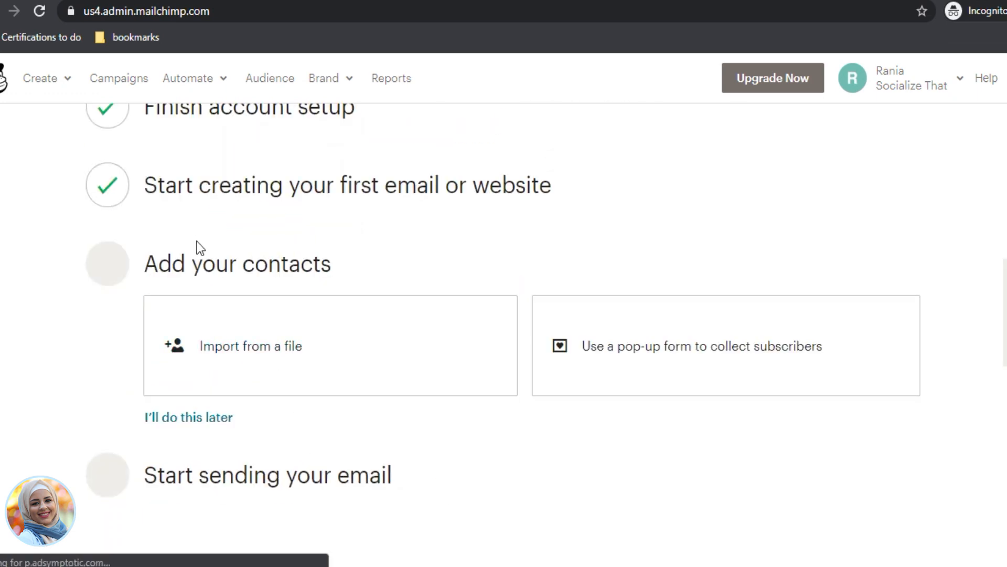
pyautogui.click(201, 420)
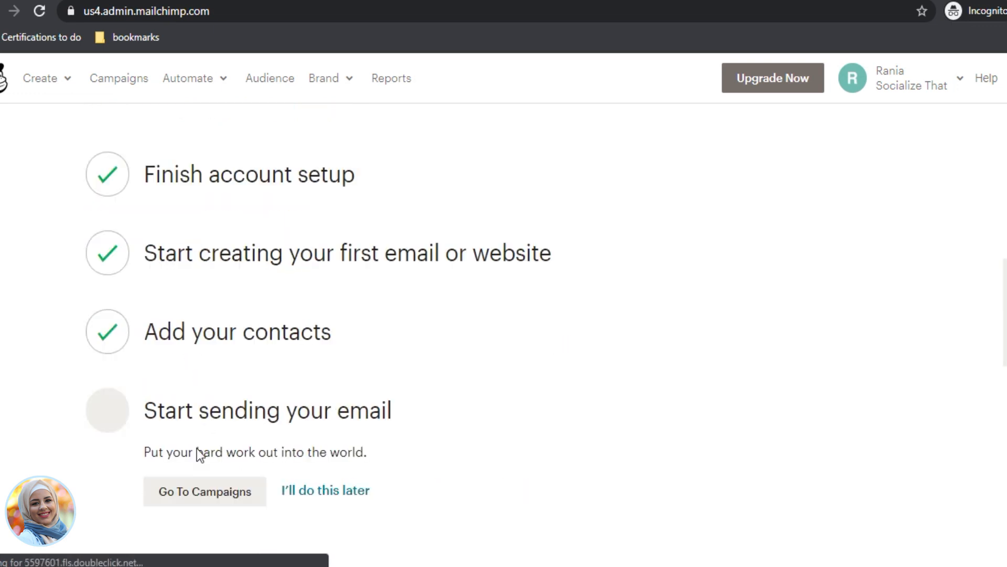
pyautogui.click(317, 489)
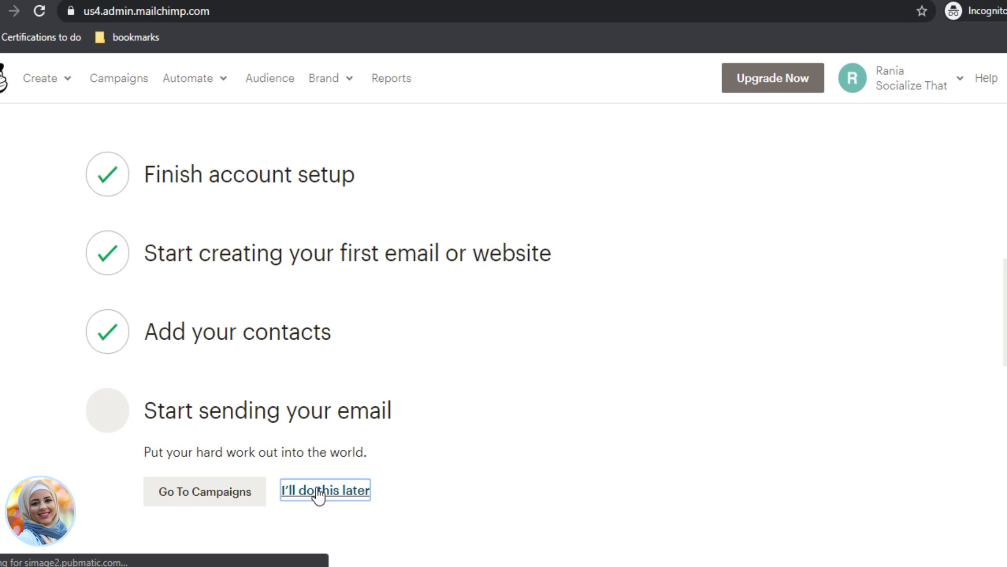
# Step: Go to the account dashboard and dismiss the personalized advice prompt
pyautogui.scroll(-1, 305, 551)
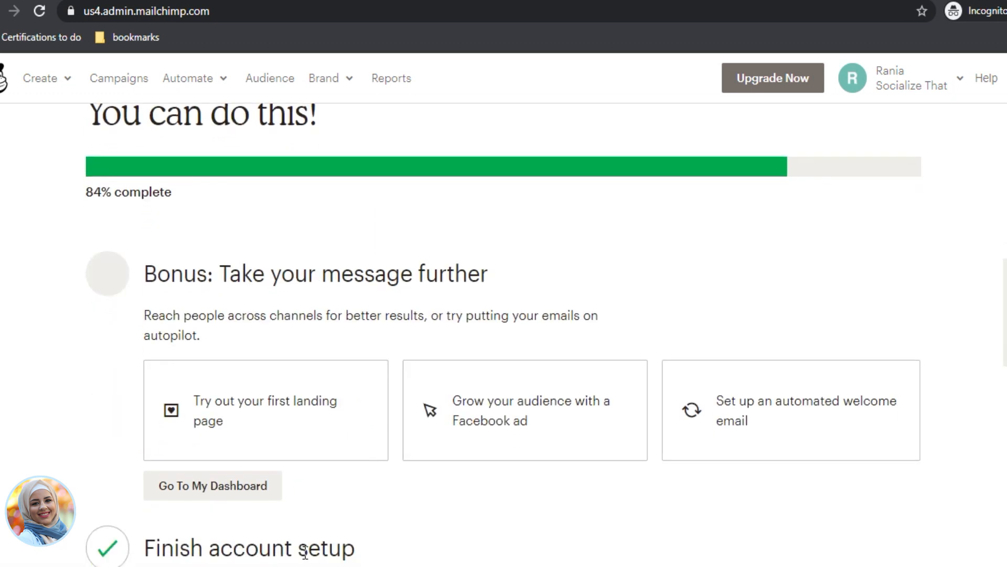
pyautogui.scroll(-3, 303, 519)
pyautogui.scroll(-1, 302, 483)
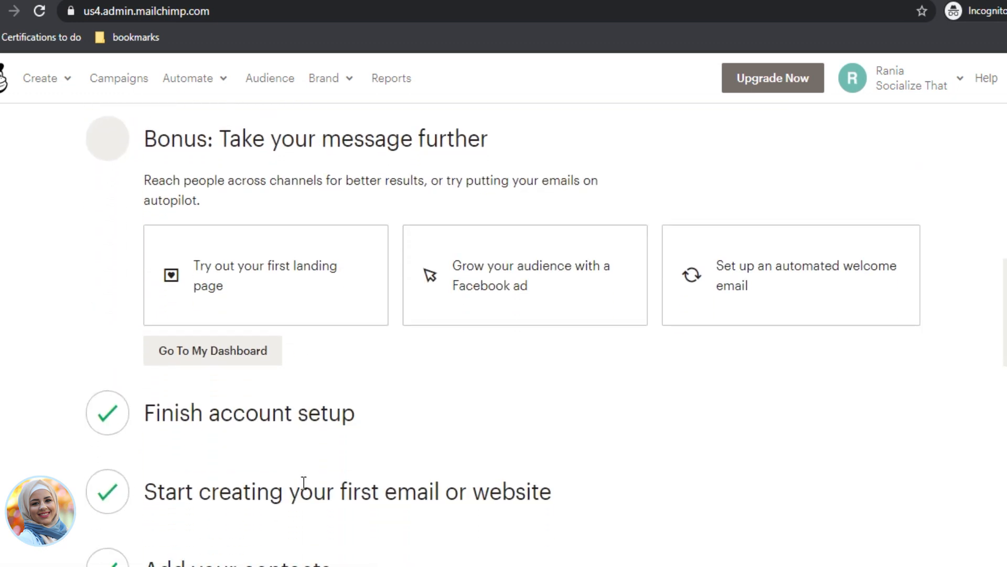
pyautogui.click(230, 351)
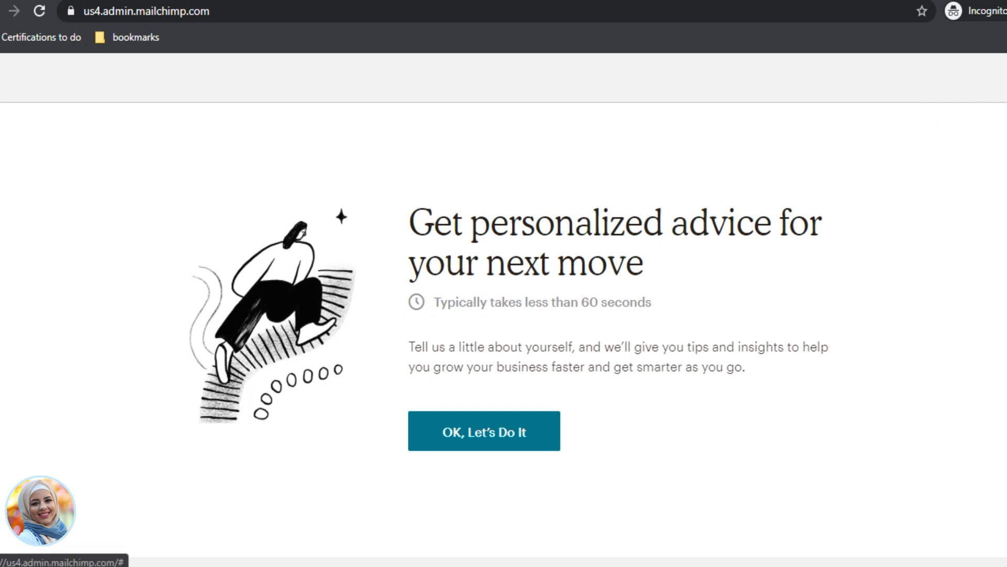
pyautogui.click(1003, 77)
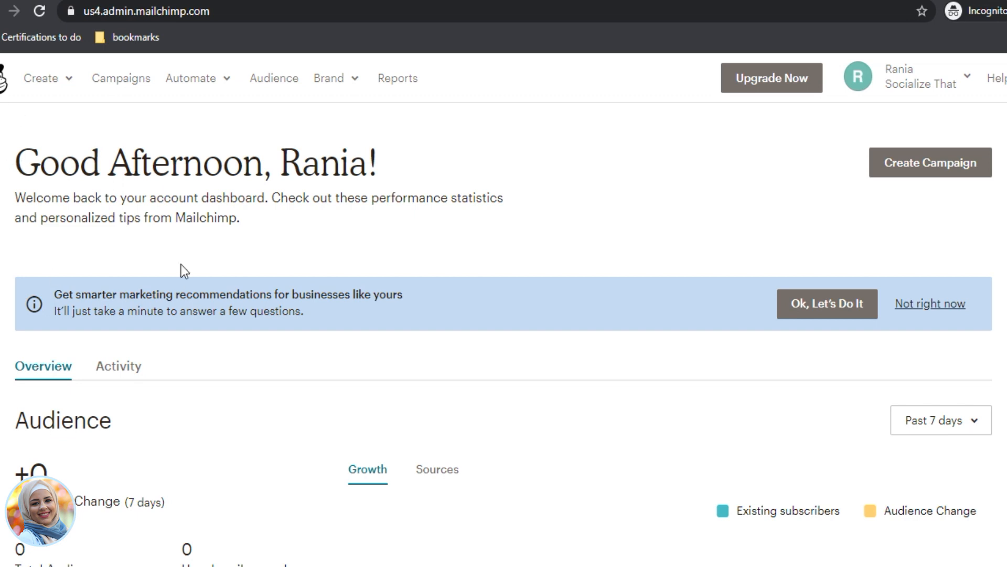
pyautogui.scroll(-4, 337, 362)
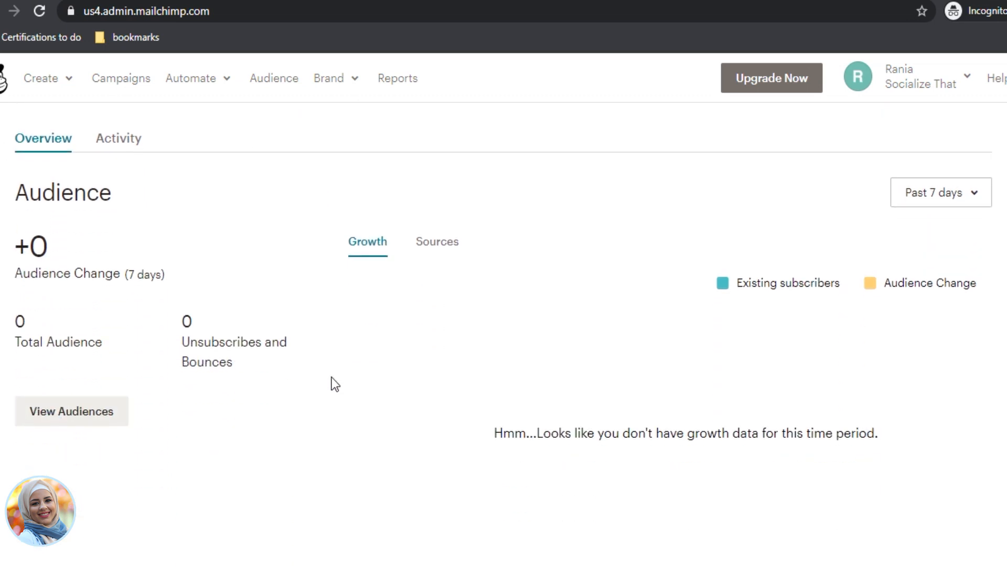
pyautogui.scroll(4, 315, 375)
pyautogui.scroll(-4, 81, 370)
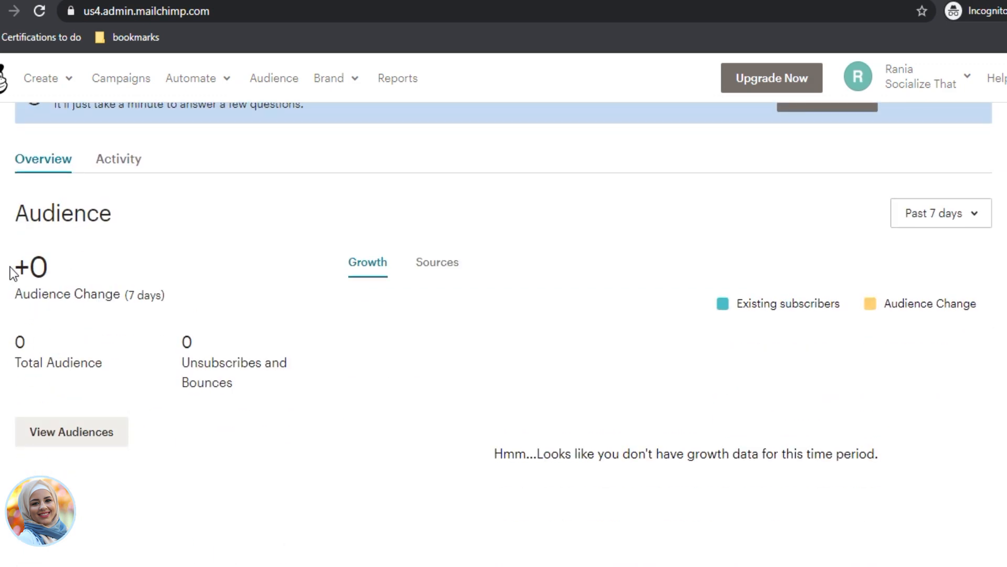
pyautogui.moveTo(9, 266); pyautogui.dragTo(59, 264)
pyautogui.click(71, 264)
pyautogui.scroll(4, 420, 325)
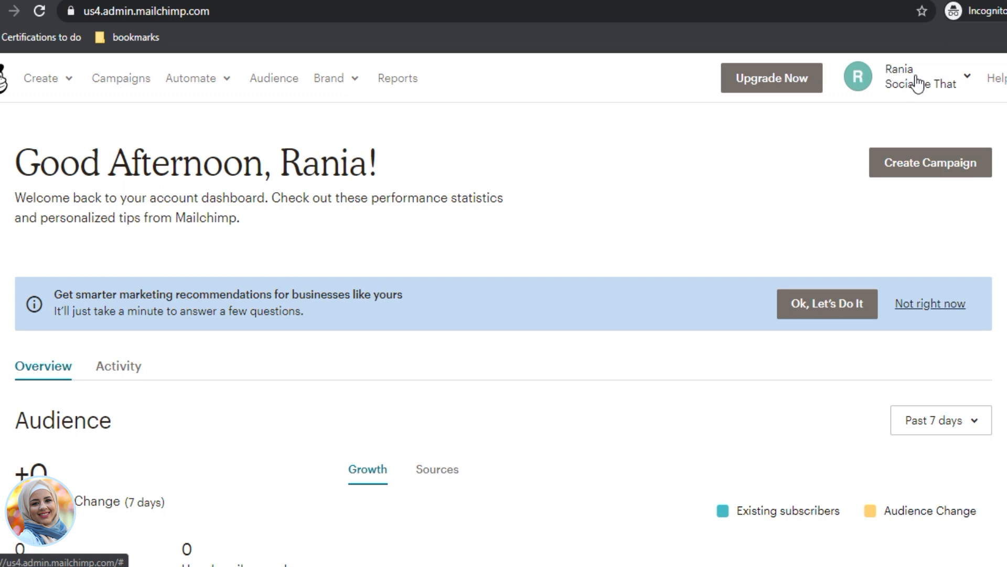
# Step: Open the Profile settings and browse Downloads for an 'ava' profile photo
pyautogui.click(949, 87)
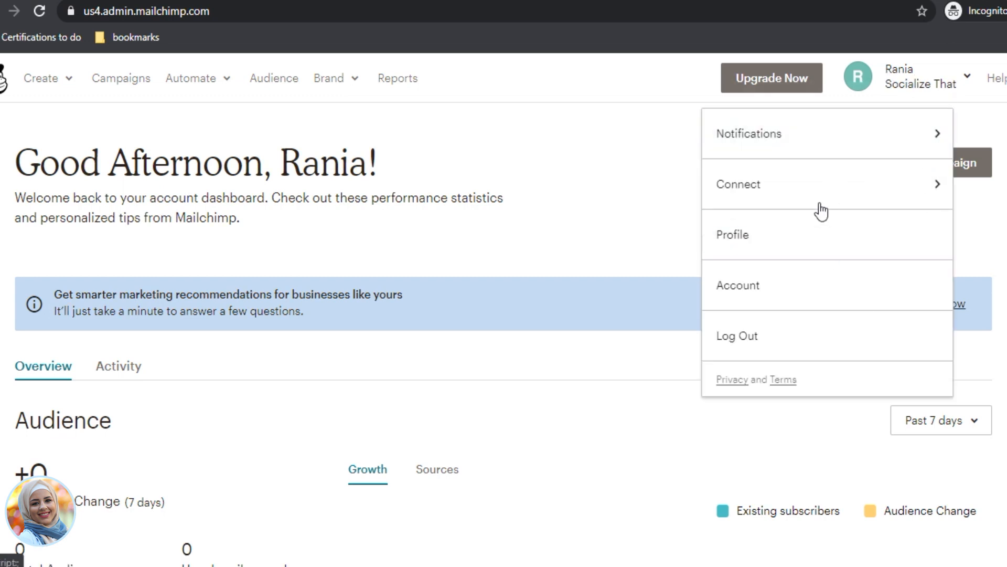
pyautogui.click(807, 236)
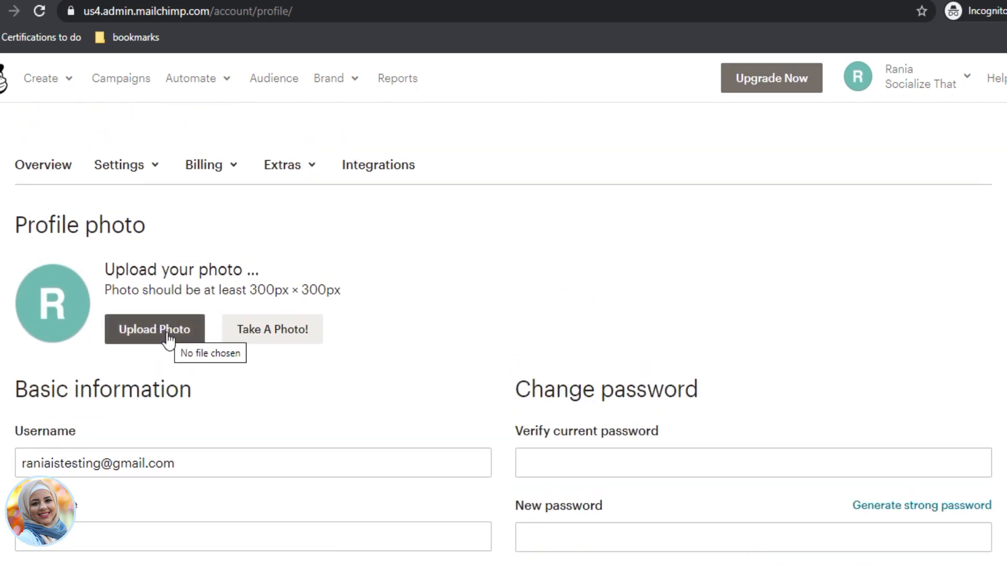
pyautogui.click(168, 336)
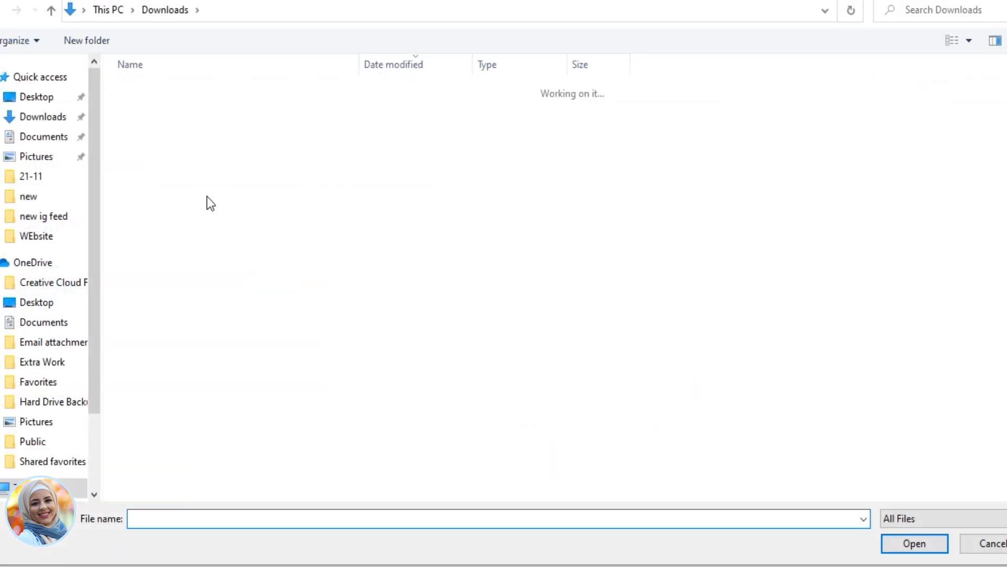
pyautogui.click(65, 105)
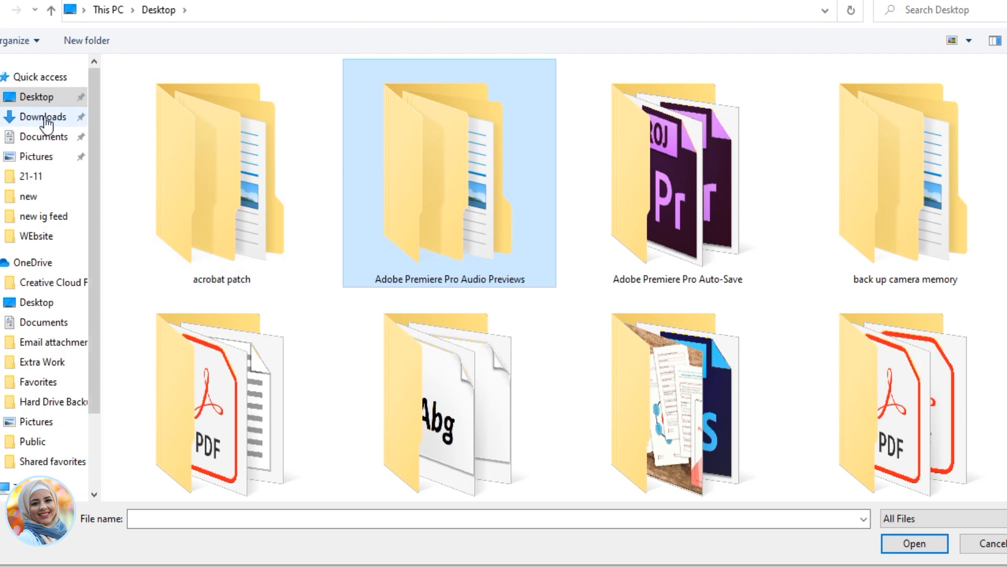
pyautogui.click(45, 117)
pyautogui.click(155, 118)
pyautogui.write('ava')
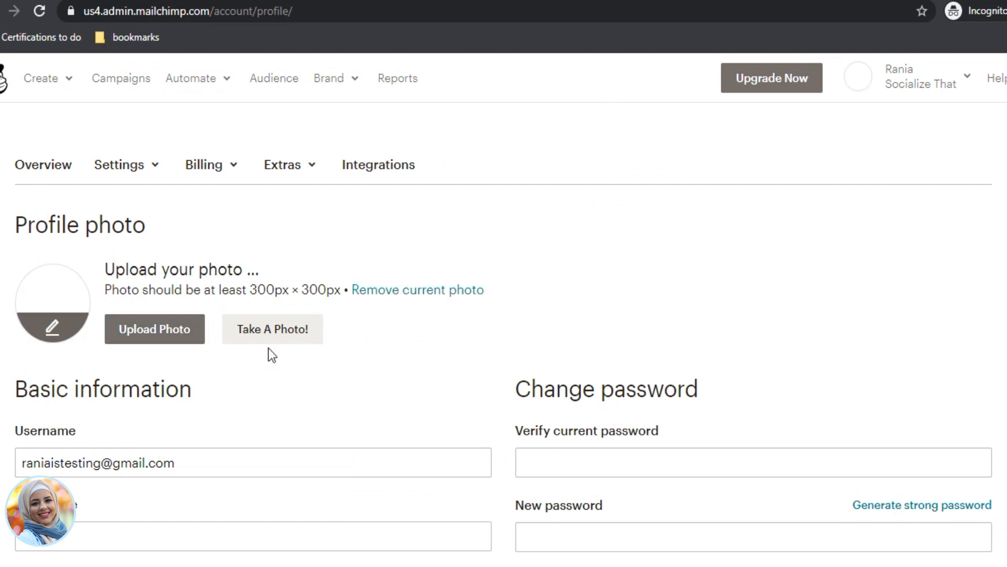
pyautogui.scroll(-4, 273, 382)
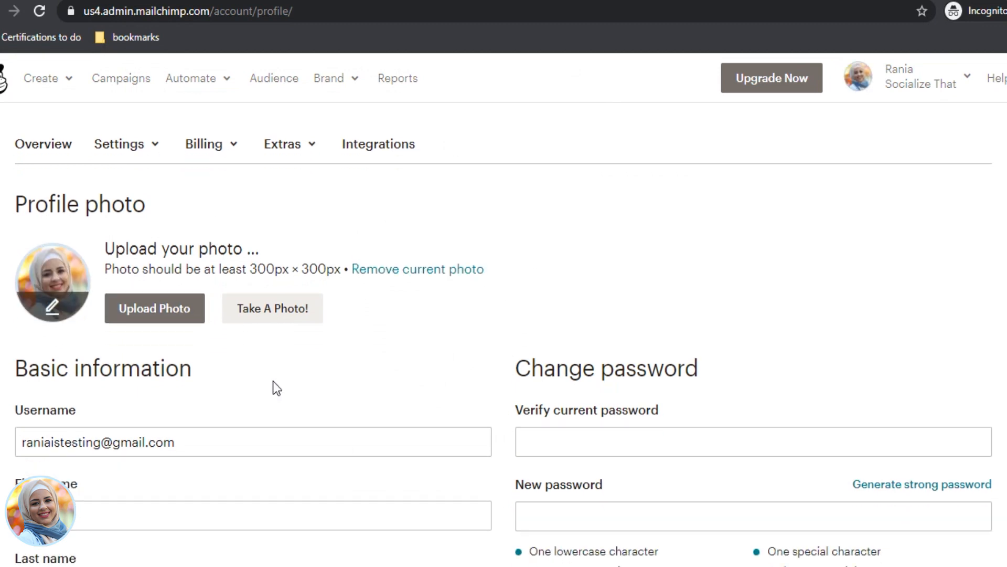
pyautogui.scroll(-3, 273, 380)
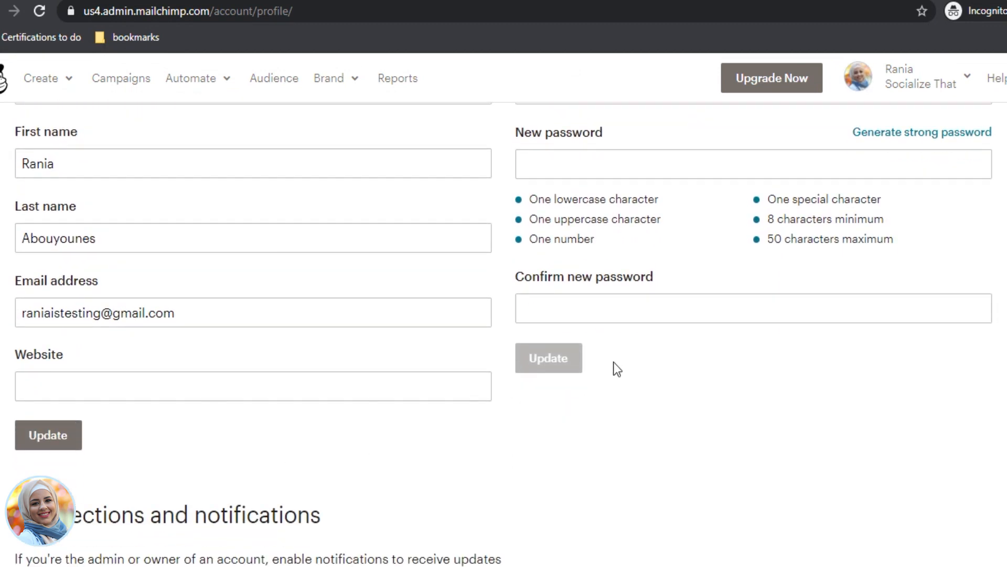
# Step: Leave the Website field empty and update the profile's basic information
pyautogui.click(117, 382)
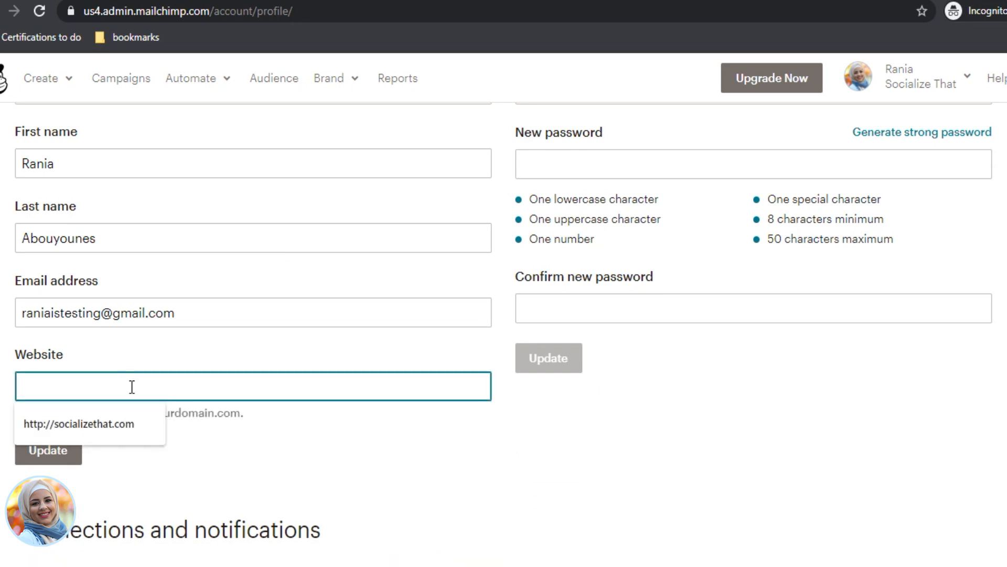
pyautogui.click(635, 385)
pyautogui.scroll(-5, 633, 391)
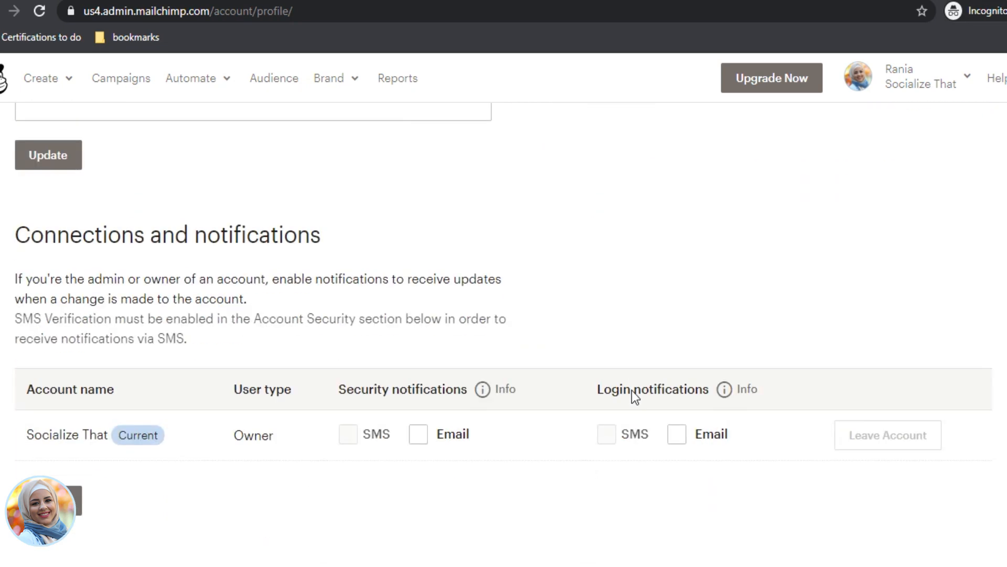
pyautogui.scroll(14, 631, 393)
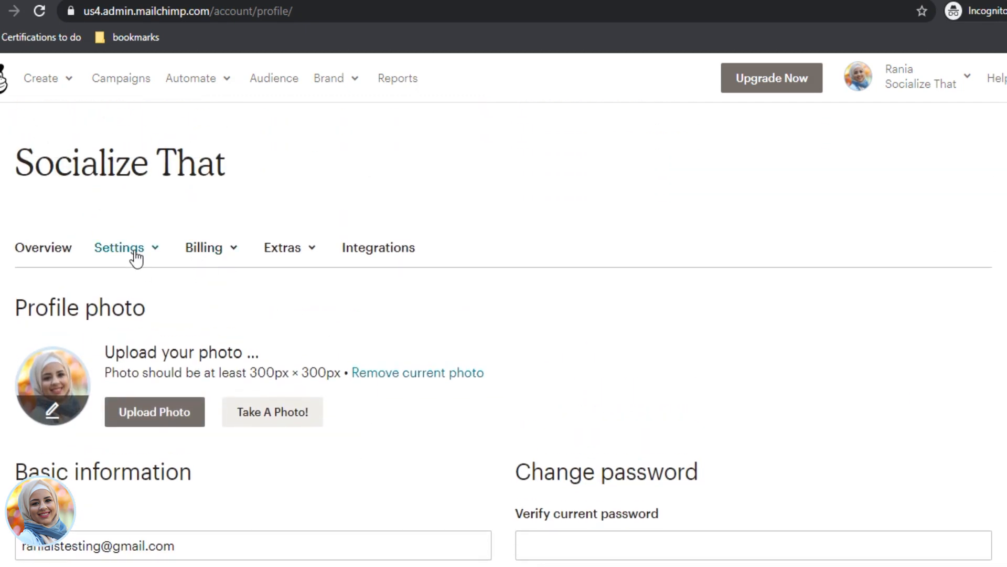
pyautogui.scroll(-1, 131, 252)
pyautogui.scroll(-7, 92, 342)
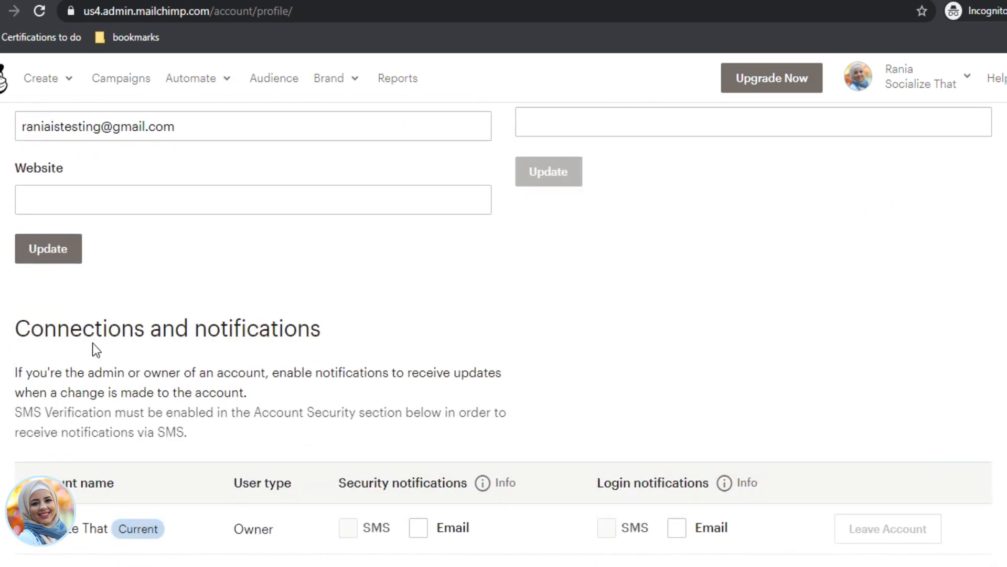
pyautogui.click(35, 246)
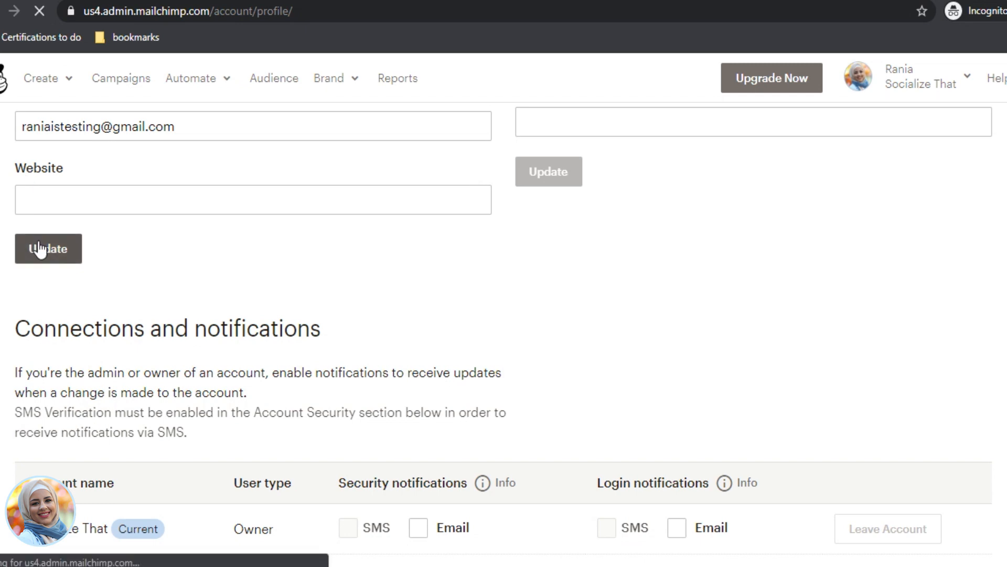
# Step: In Settings > Details, choose (GMT +2:00) Eastern European Time as time zone and save
pyautogui.click(131, 251)
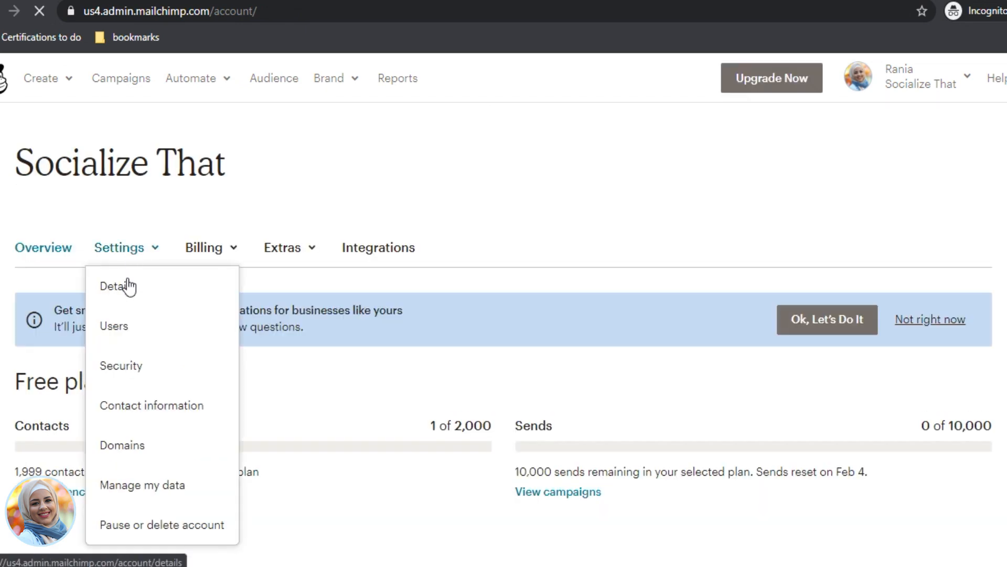
pyautogui.click(134, 290)
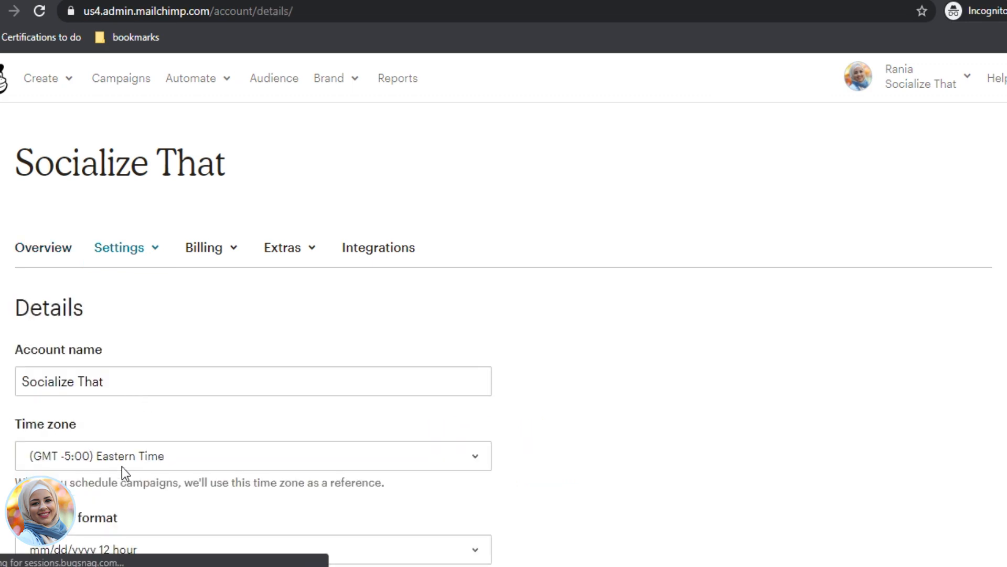
pyautogui.click(122, 464)
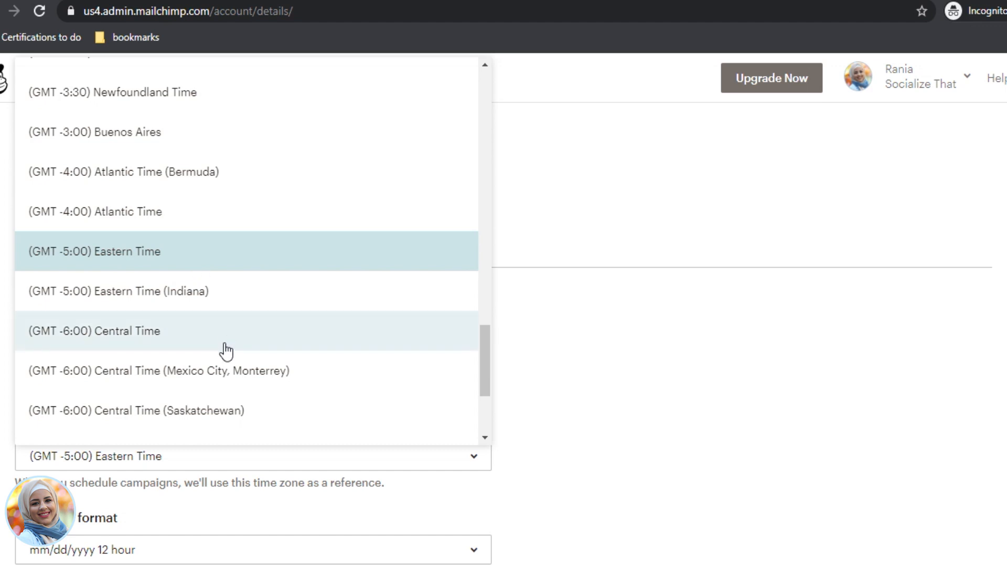
pyautogui.scroll(5, 207, 321)
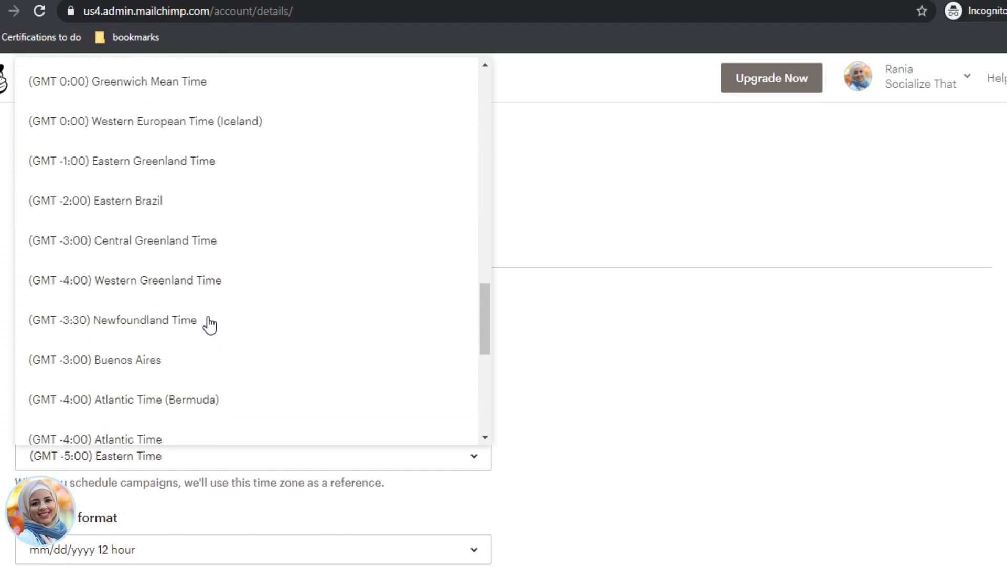
pyautogui.scroll(6, 210, 324)
pyautogui.scroll(1, 210, 324)
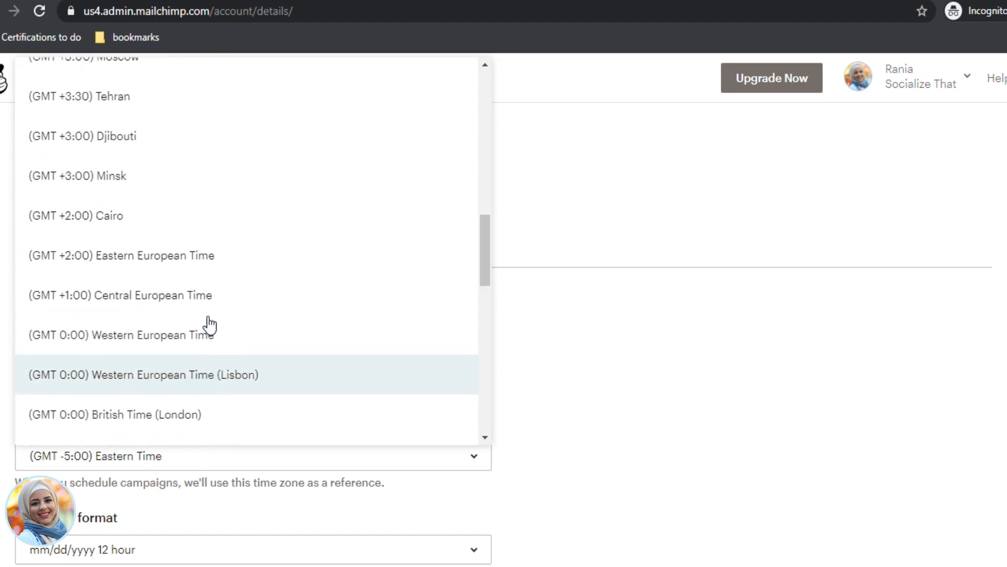
pyautogui.click(252, 262)
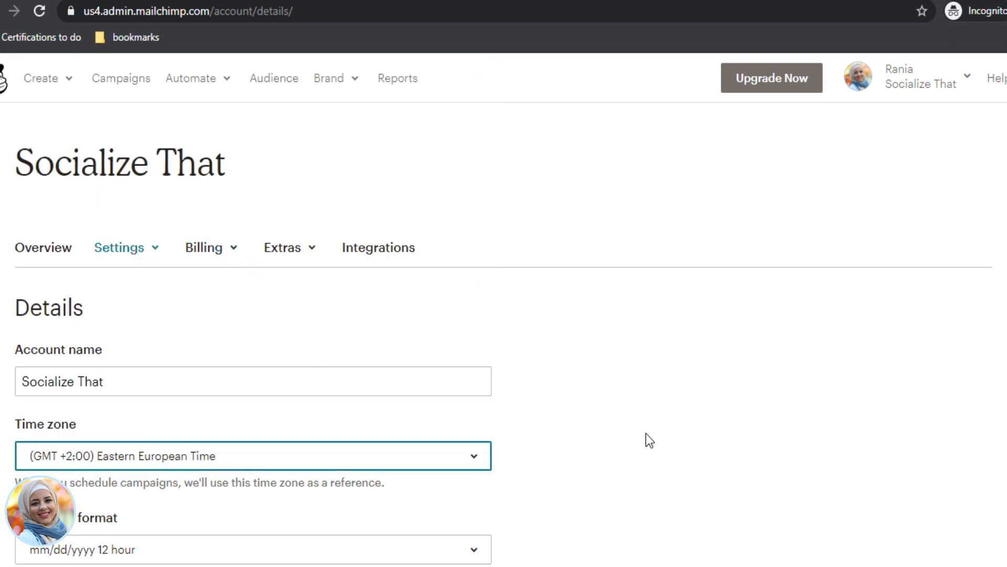
pyautogui.scroll(-5, 650, 440)
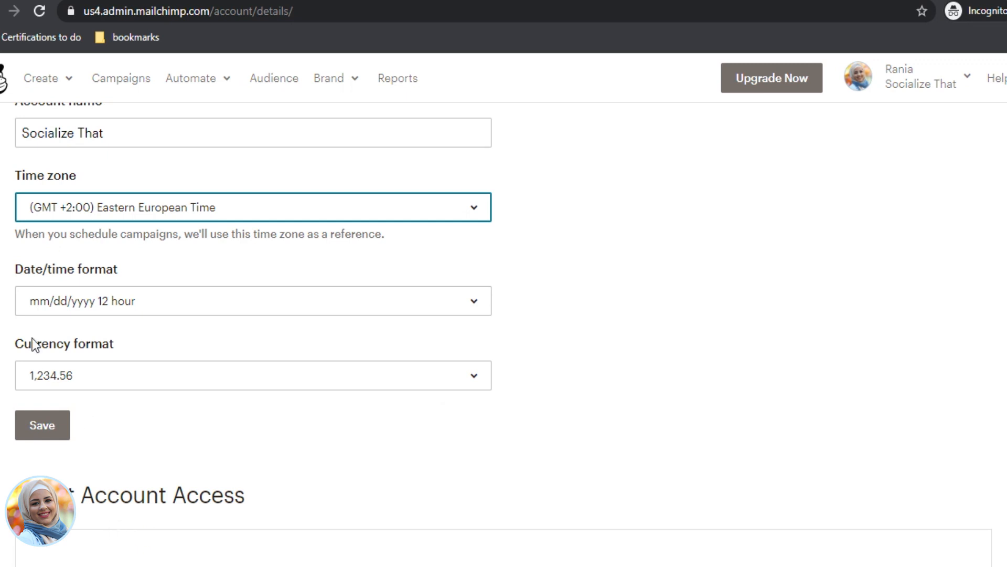
pyautogui.click(62, 430)
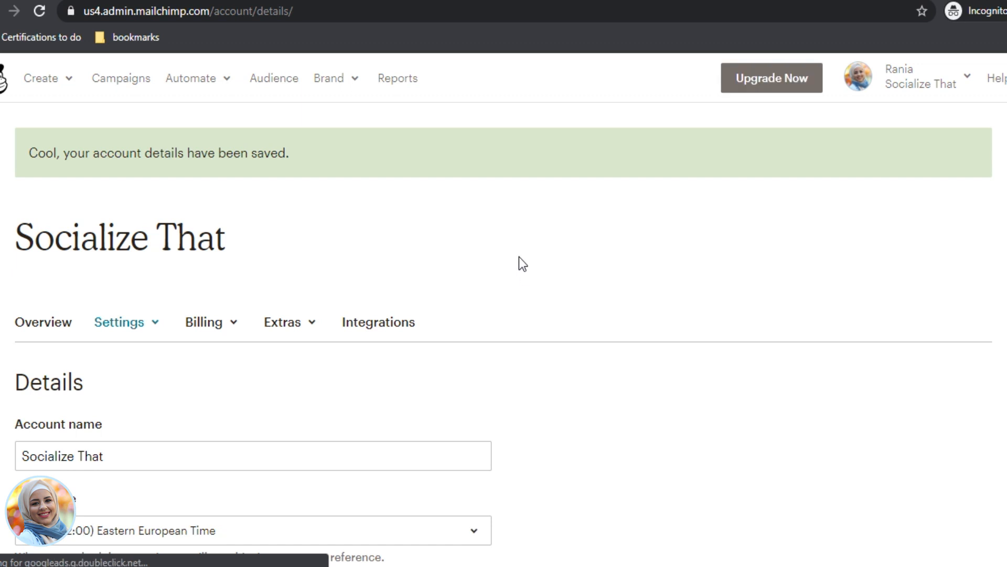
pyautogui.click(266, 84)
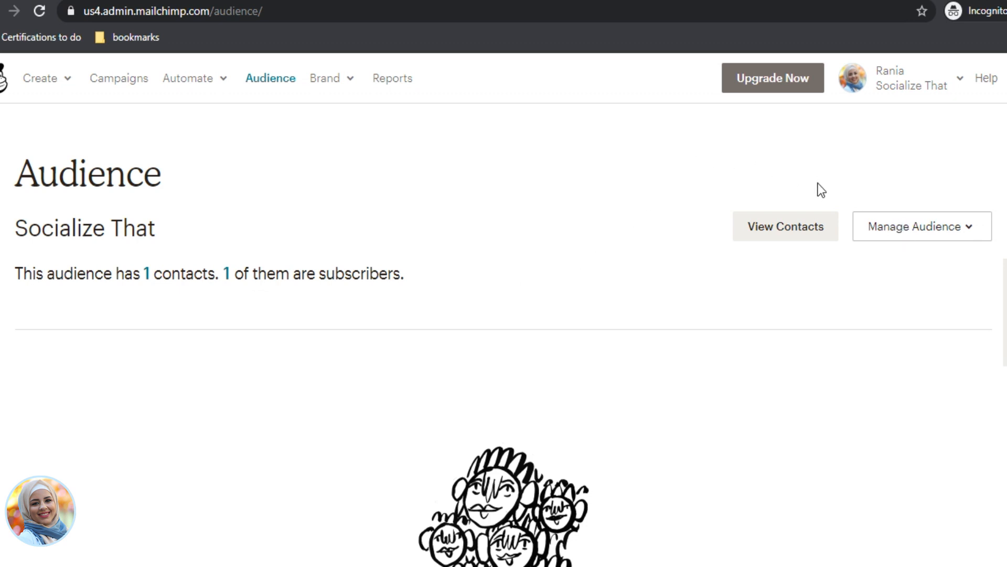
# Step: Show the Audiences list via Manage Audience > View audiences
pyautogui.click(914, 231)
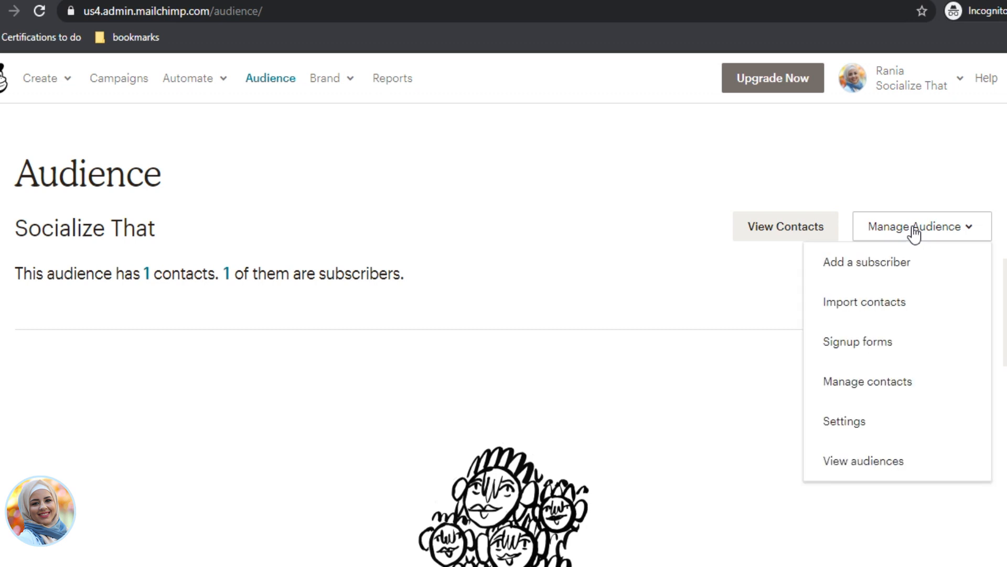
pyautogui.click(864, 464)
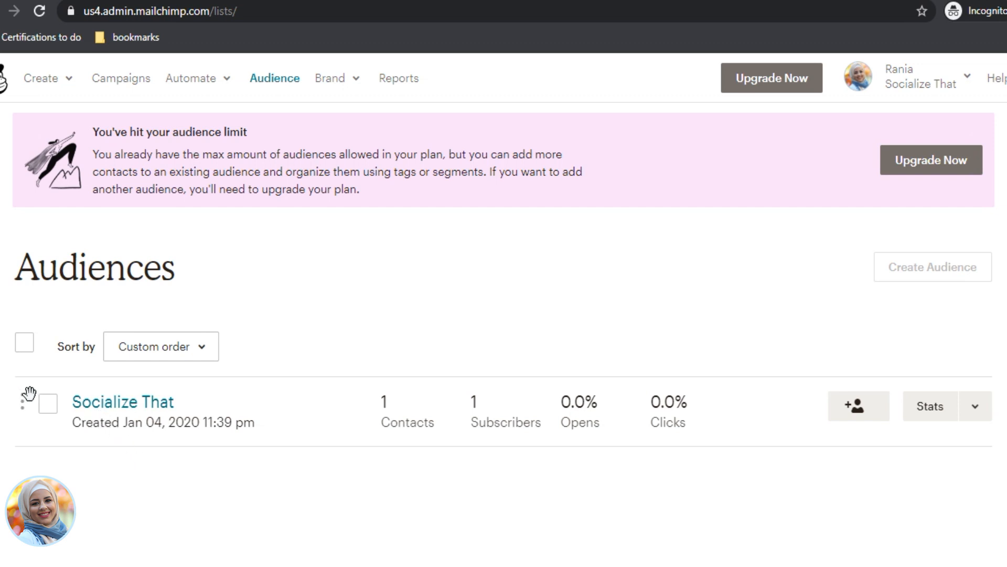
# Step: Select the Socialize That audience and delete it, confirming with the word DELETE
pyautogui.click(48, 404)
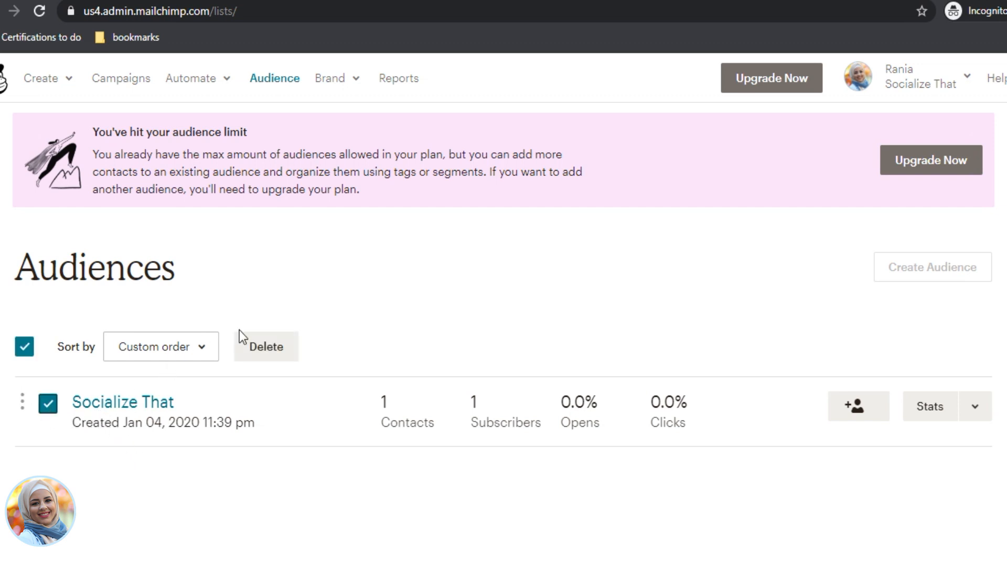
pyautogui.click(273, 357)
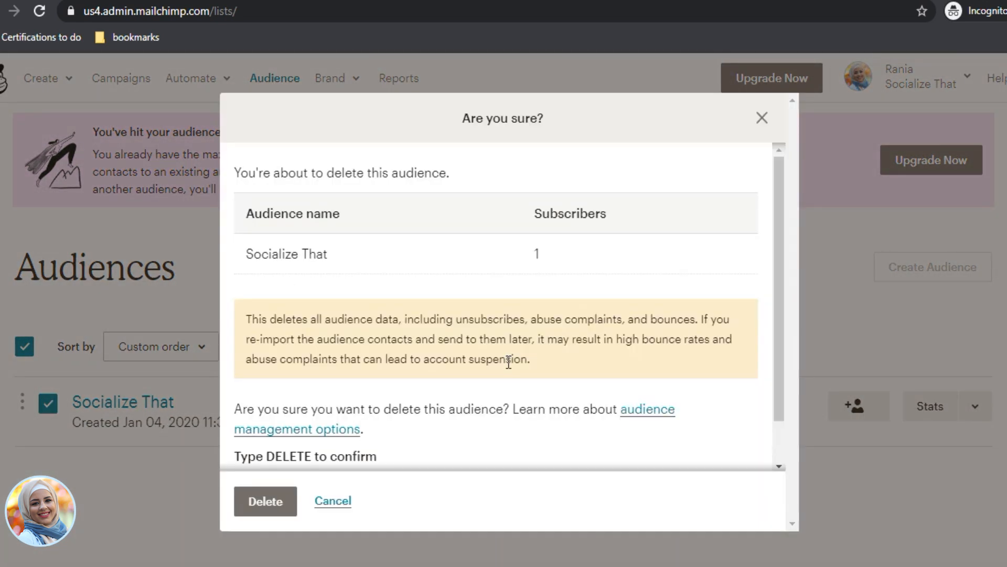
pyautogui.scroll(-1, 337, 432)
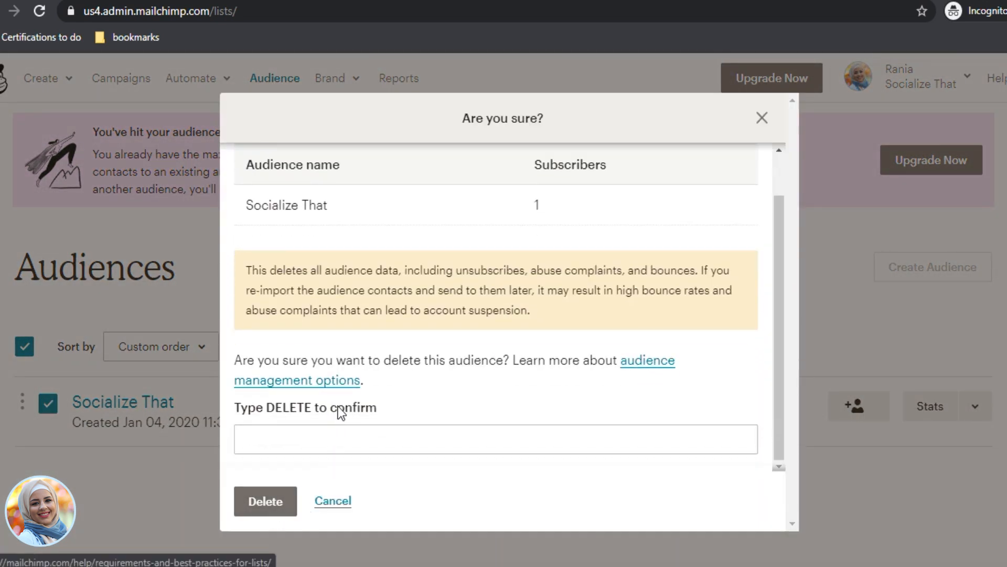
pyautogui.click(336, 443)
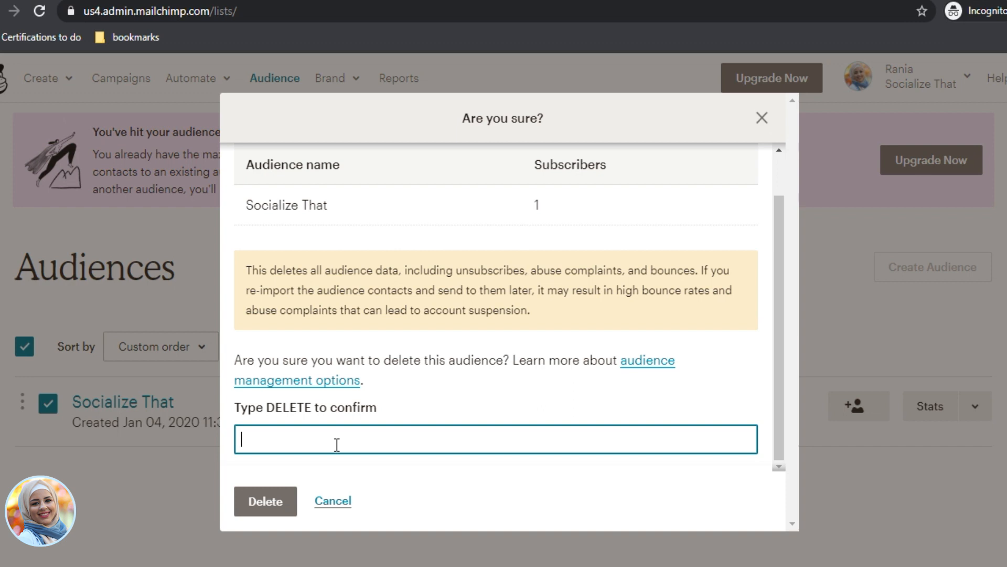
pyautogui.write('DELETE')
pyautogui.click(278, 504)
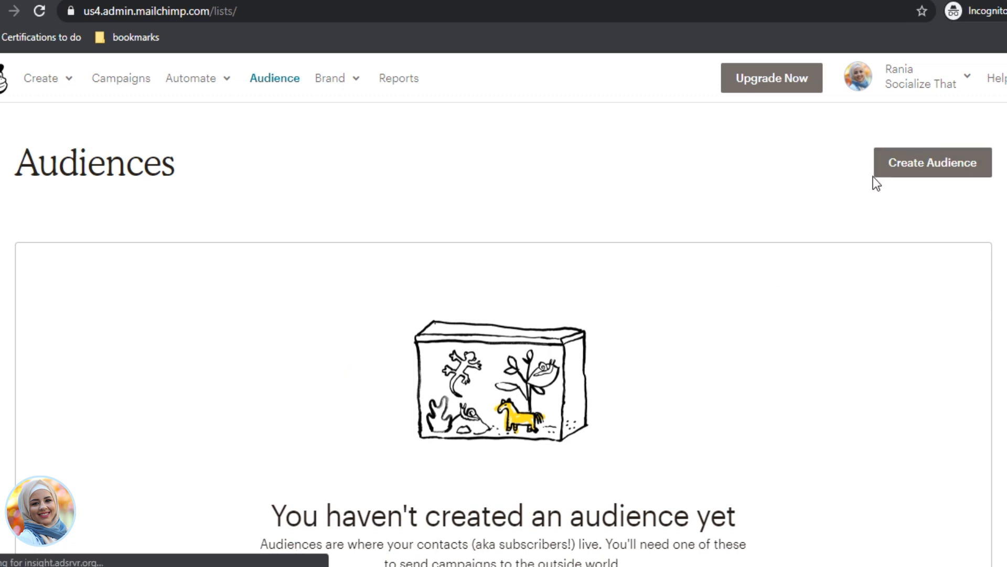
# Step: Start a new audience named 'Socialize That'
pyautogui.click(935, 169)
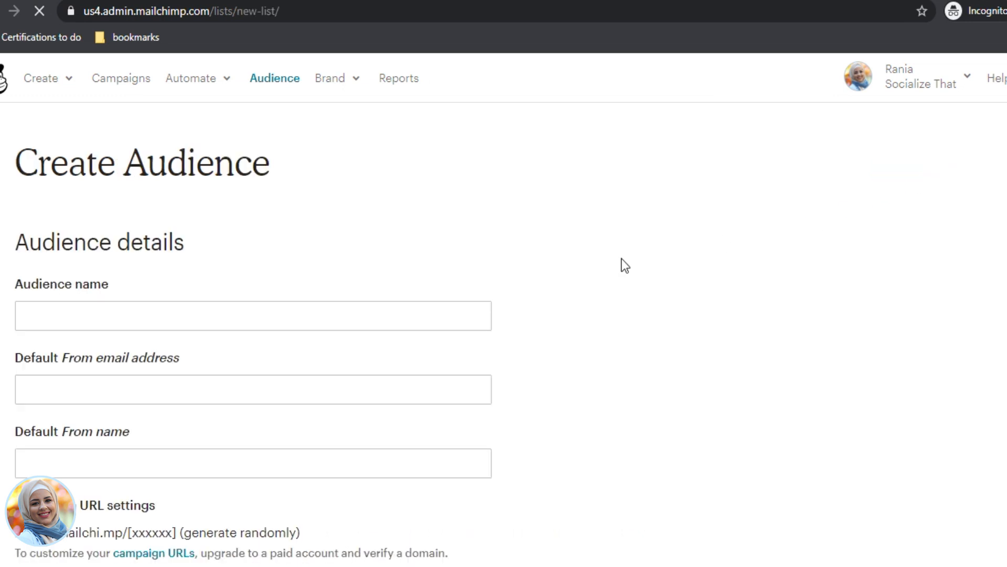
pyautogui.click(417, 322)
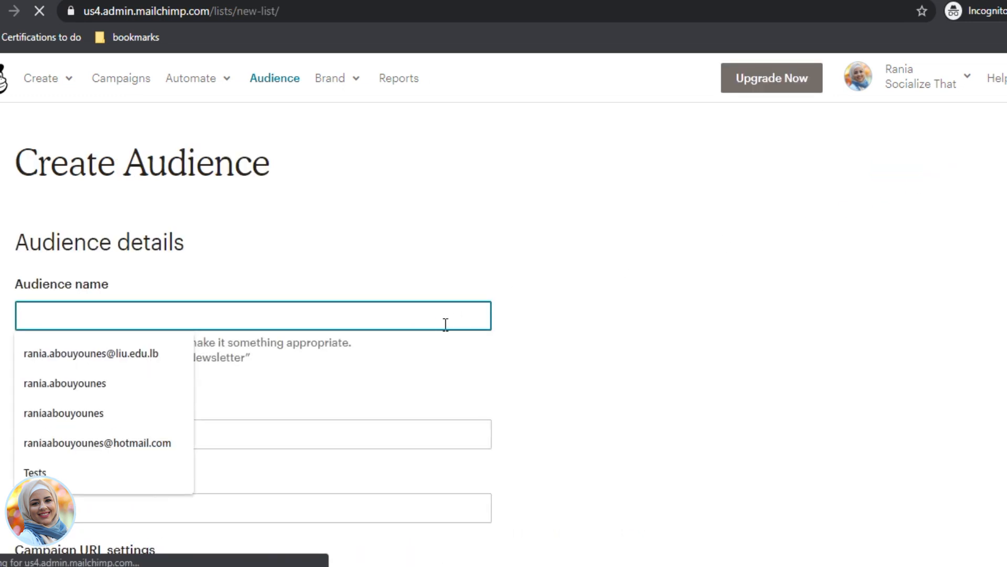
pyautogui.write('sOCIAL')
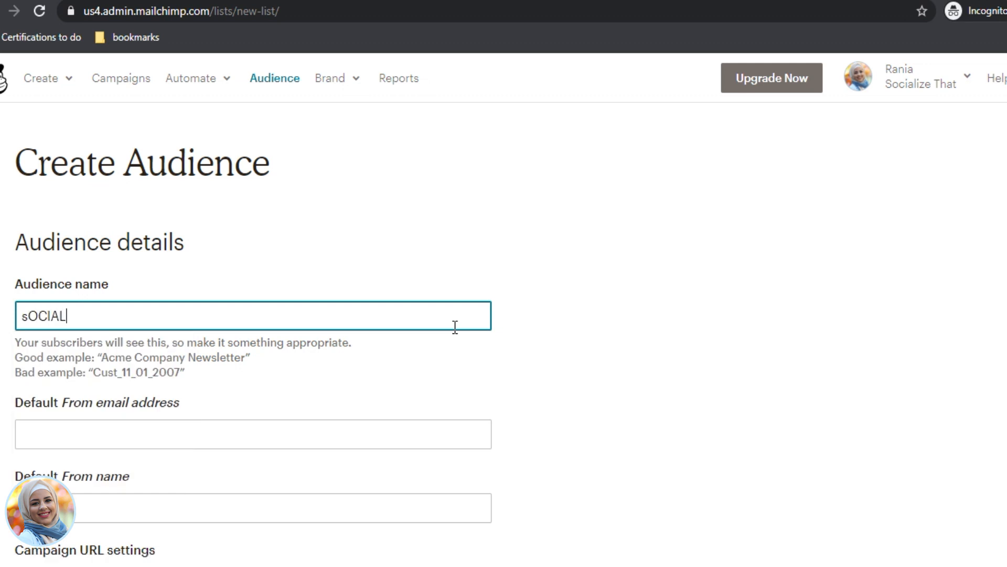
pyautogui.press('BackSpace')
pyautogui.press('BackSpace')
pyautogui.press('BackSpace')
pyautogui.press('BackSpace')
pyautogui.press('BackSpace')
pyautogui.press('BackSpace')
pyautogui.write('Soi')
pyautogui.write('c')
pyautogui.press('BackSpace')
pyautogui.press('BackSpace')
pyautogui.write('cialize That')
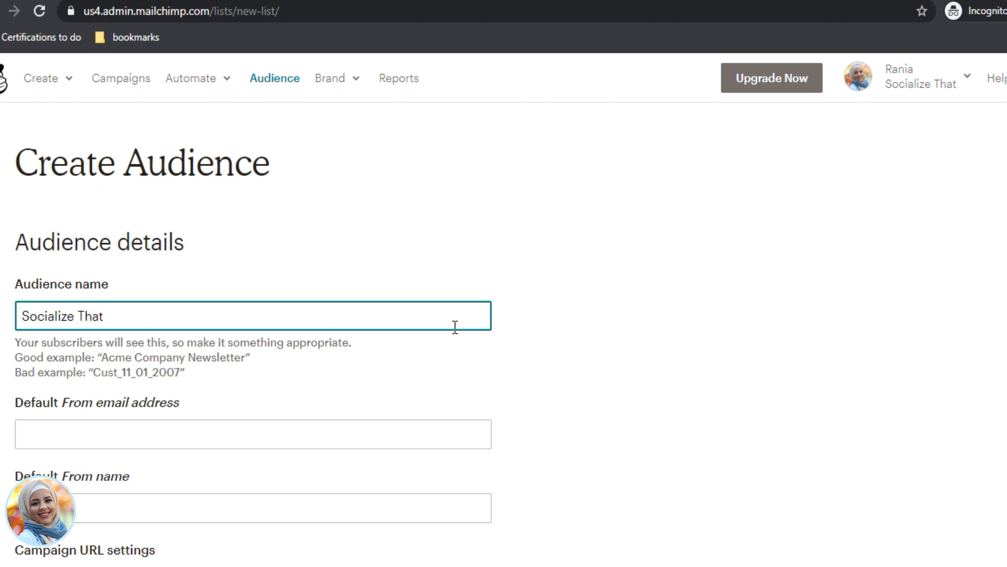
# Step: Enter the default sender e-mail address and a sender name of the form '<first name> from Socialize That'
pyautogui.click(316, 432)
pyautogui.scroll(-3, 546, 414)
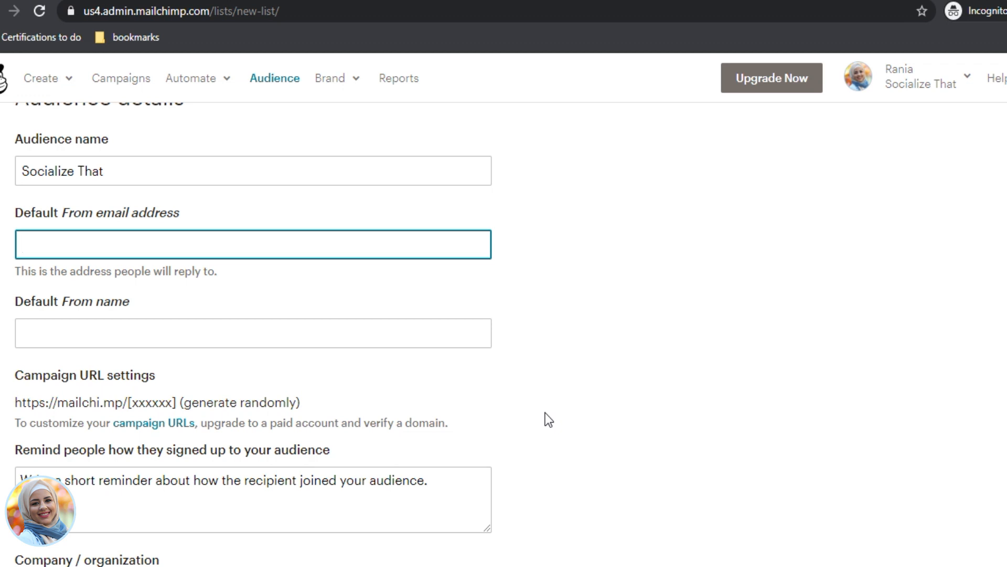
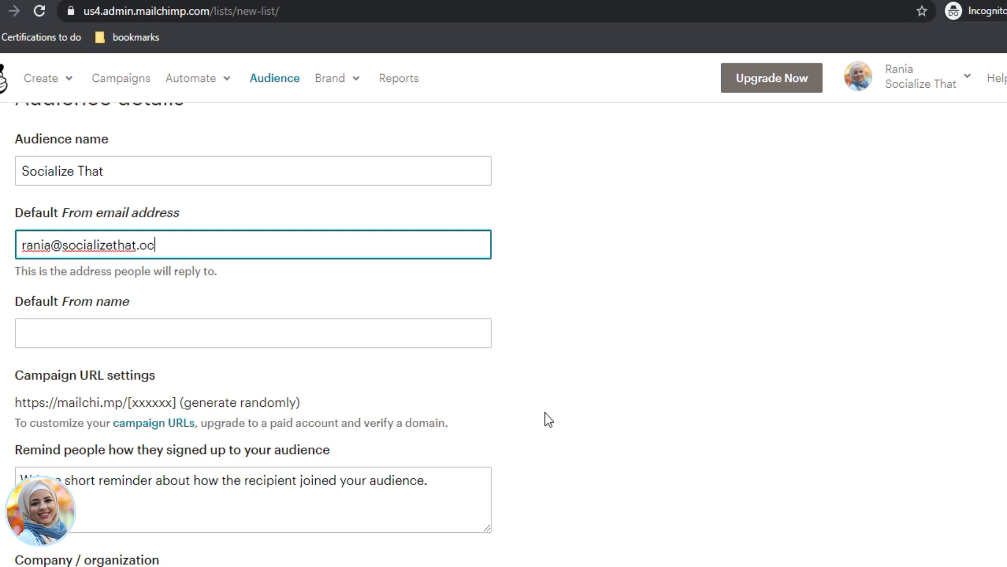
pyautogui.press('Tab')
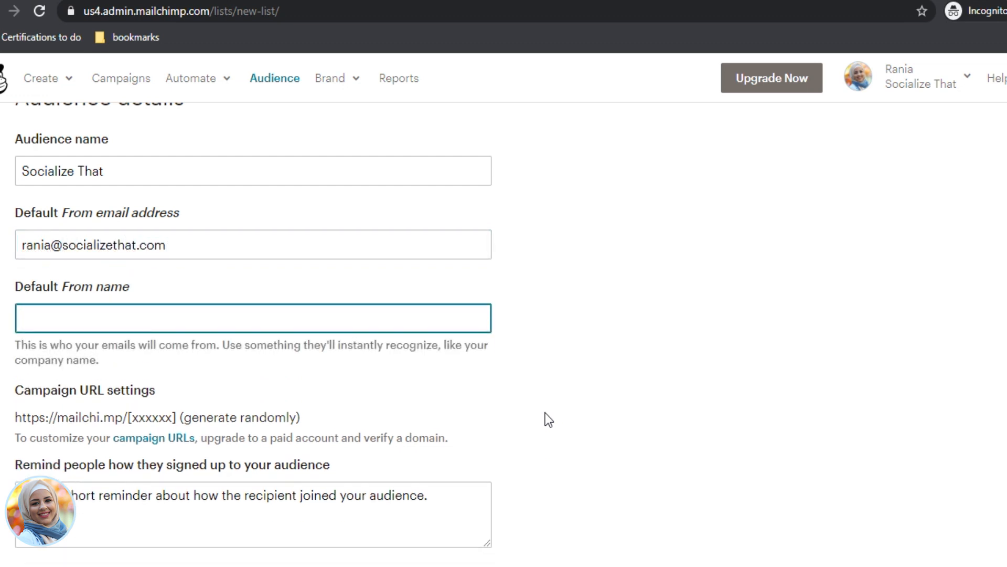
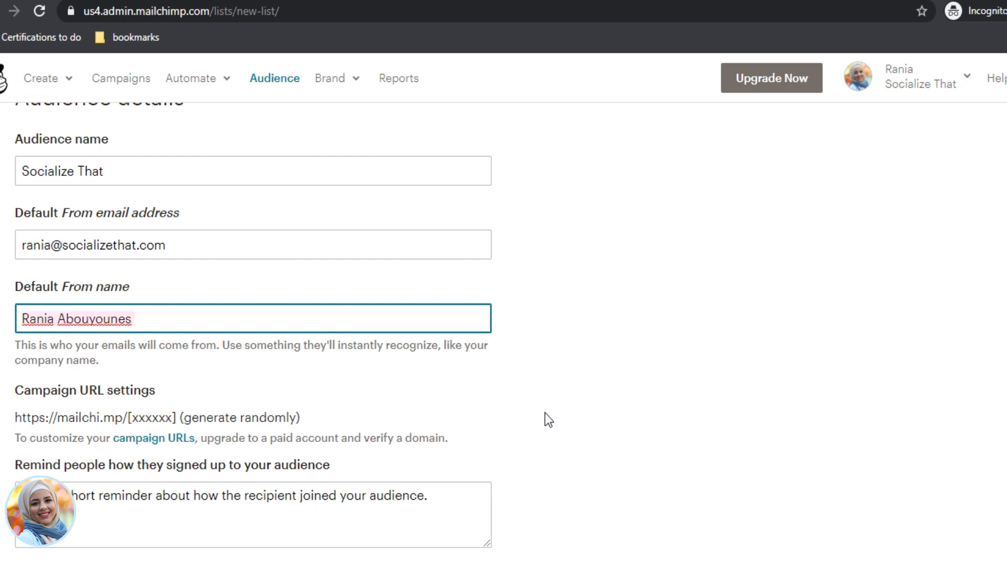
pyautogui.hotkey('ctrl', 'a')
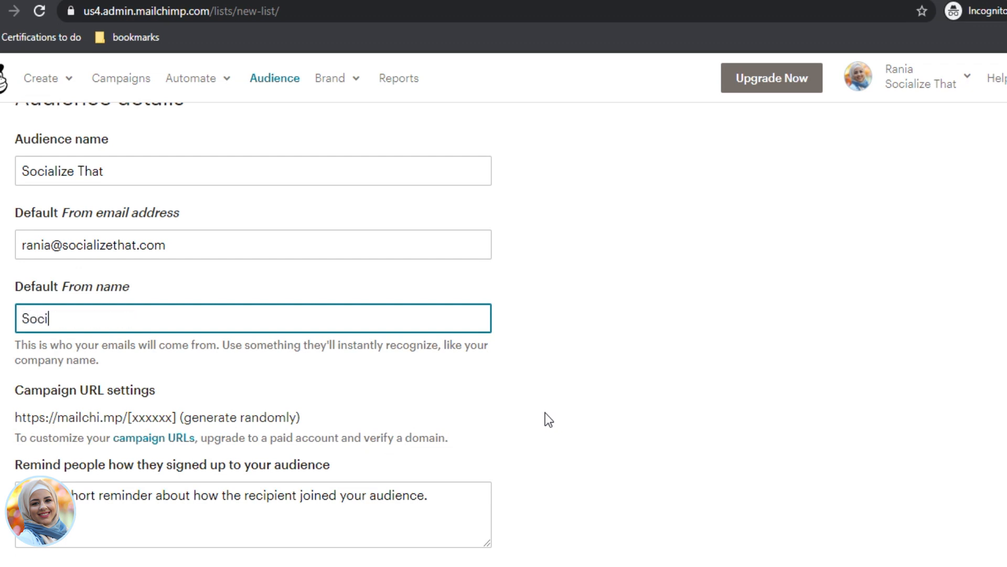
pyautogui.hotkey('ctrl', 'a')
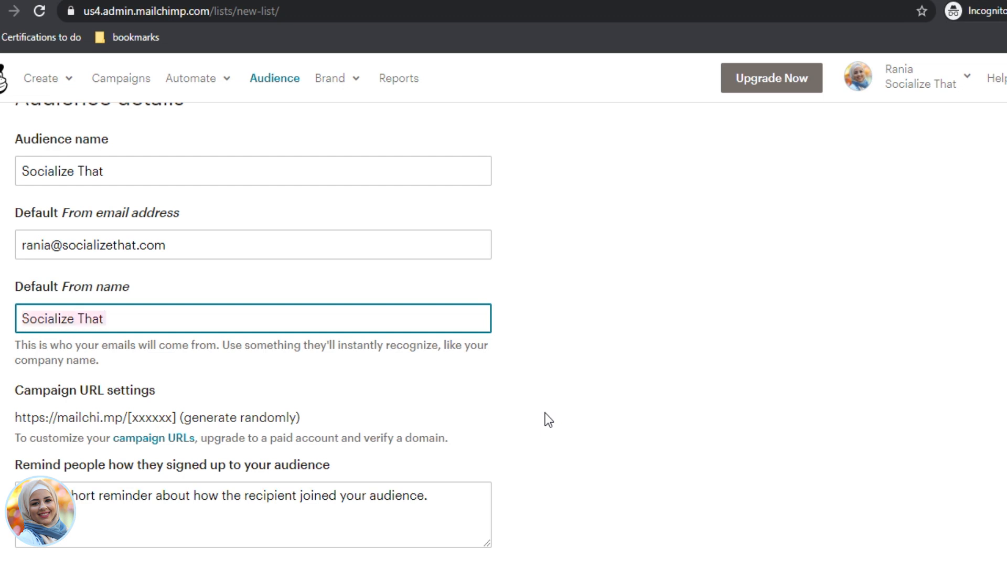
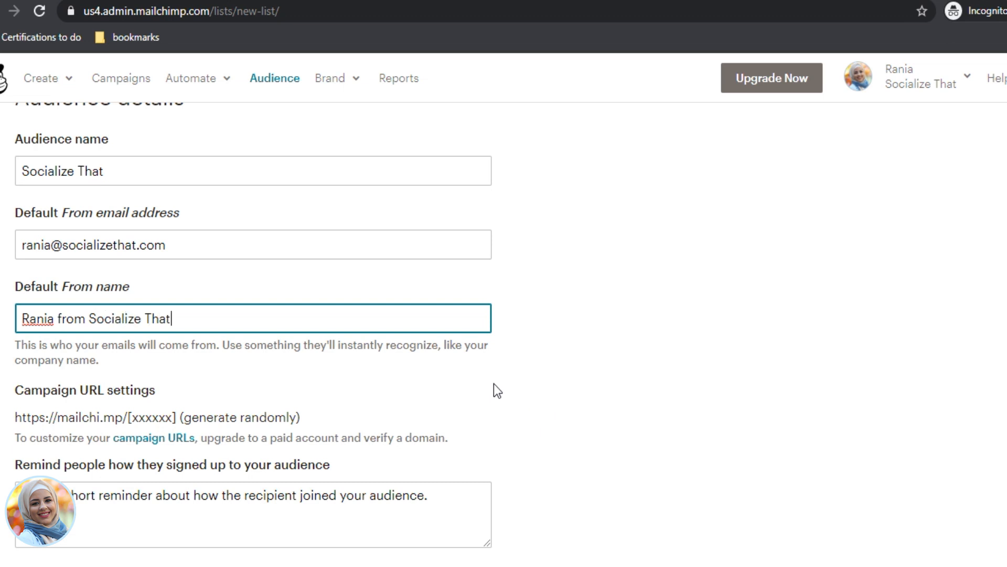
# Step: Write the reminder: signed up for digital marketing emails by downloading a special digital marketing resource
pyautogui.scroll(-3, 497, 390)
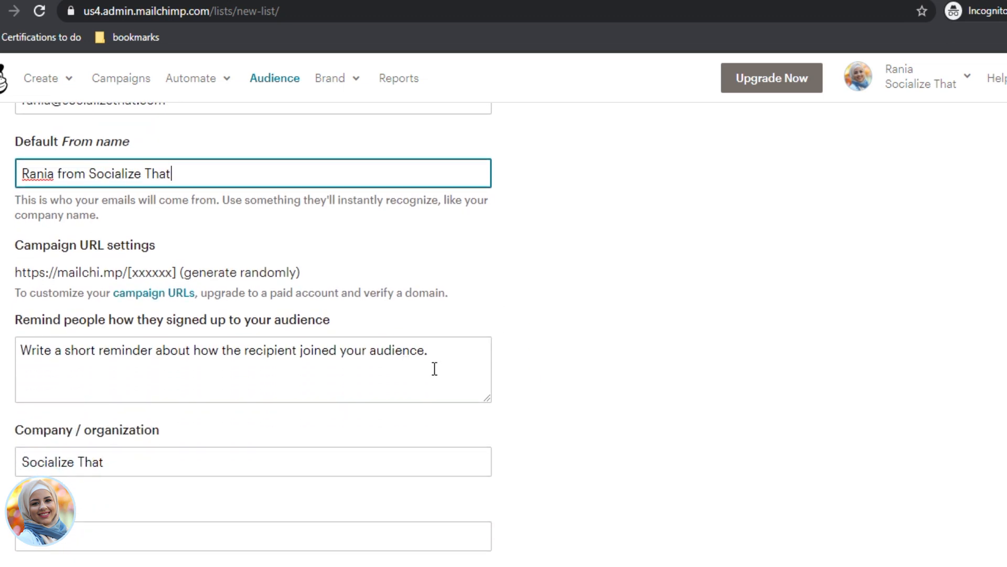
pyautogui.click(434, 369)
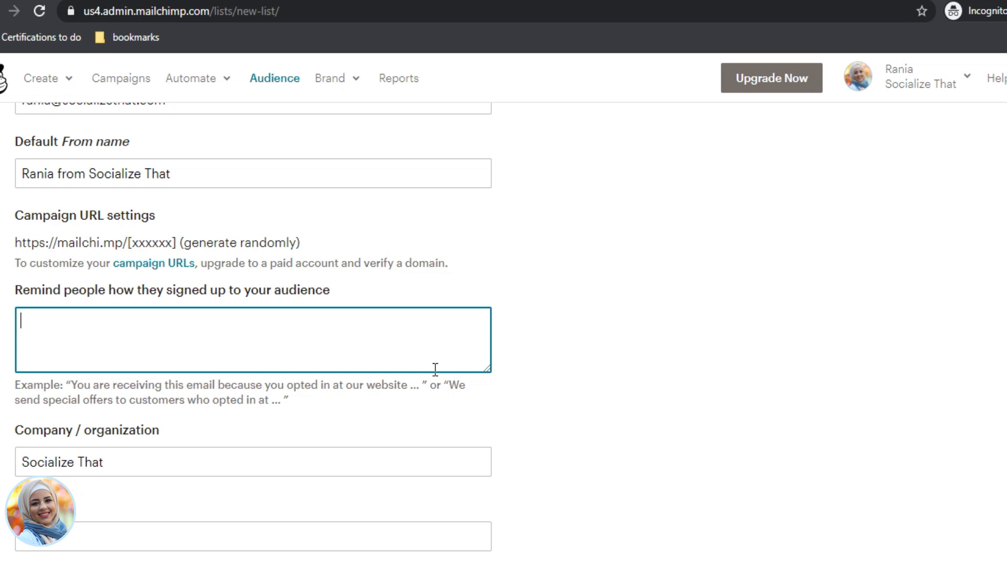
pyautogui.write('You have signed up')
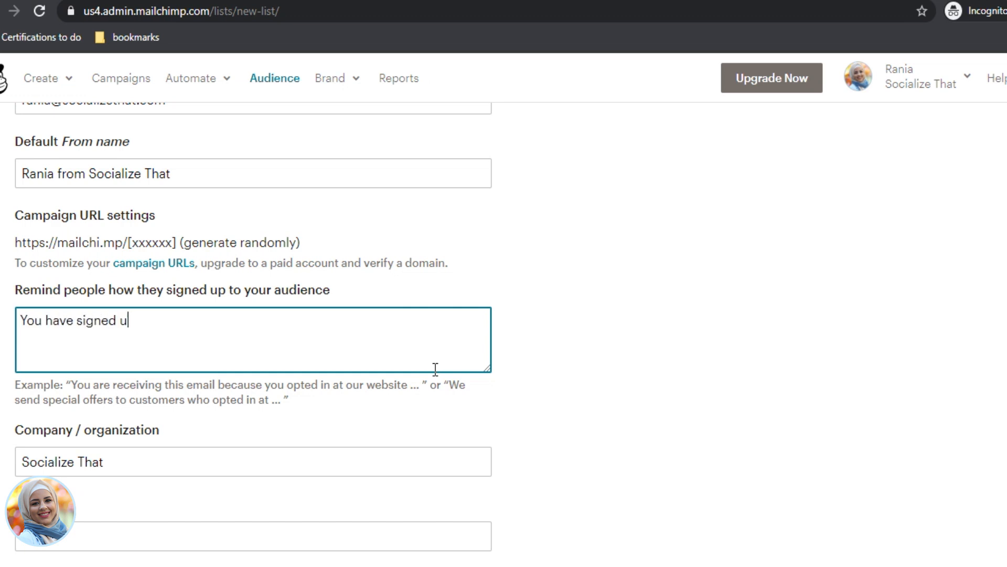
pyautogui.press('BackSpace')
pyautogui.hotkey('ctrl', 'a')
pyautogui.write("You've signed u")
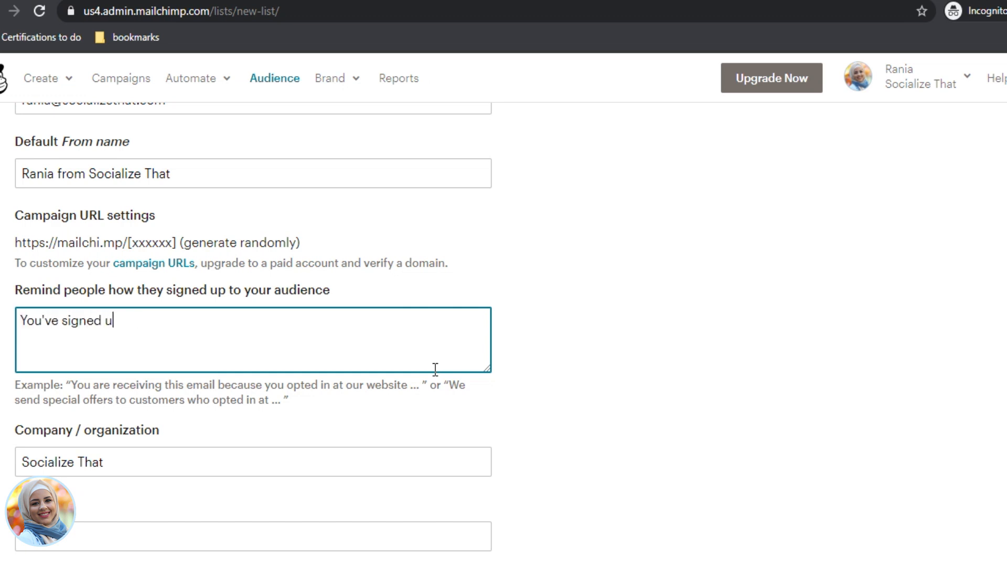
pyautogui.write('p to receive emails a')
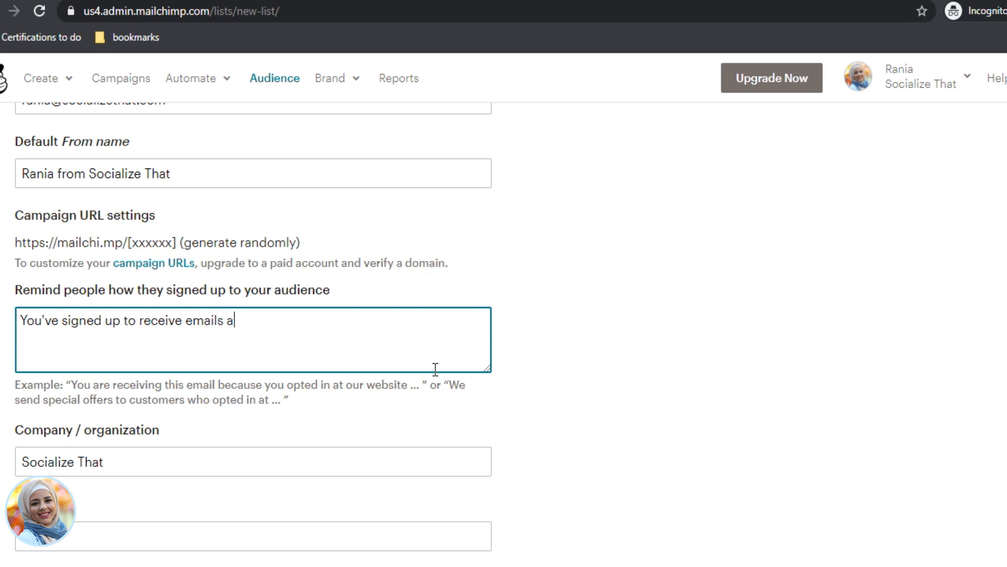
pyautogui.write('bout digital marketing,')
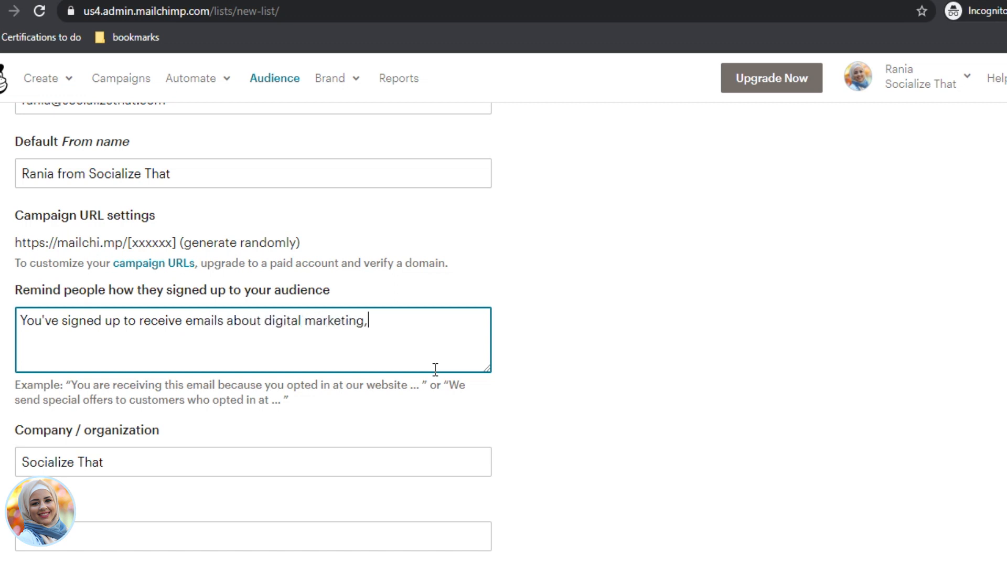
pyautogui.press('BackSpace')
pyautogui.write('by downloading a speac')
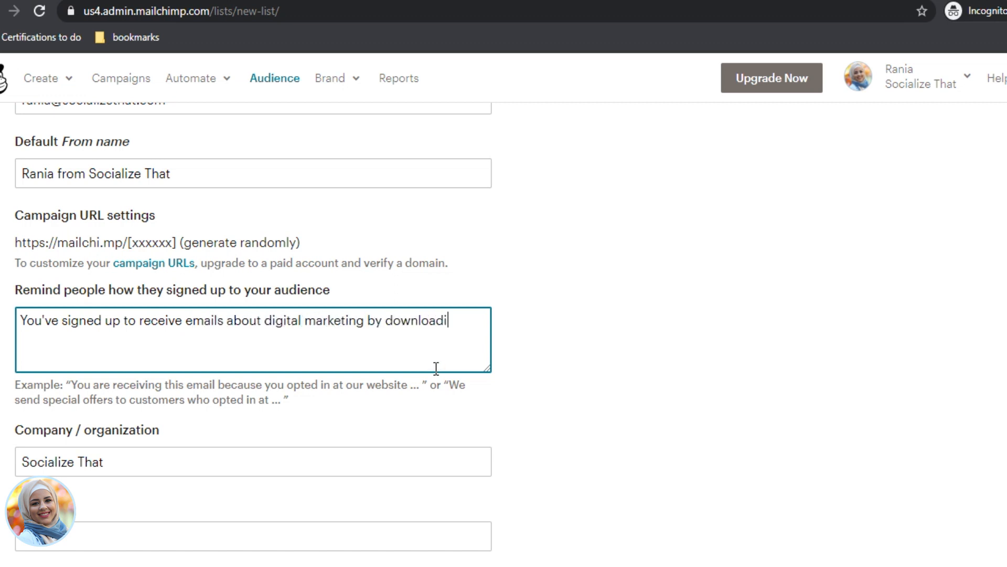
pyautogui.press('BackSpace')
pyautogui.press('BackSpace')
pyautogui.write('cial dig')
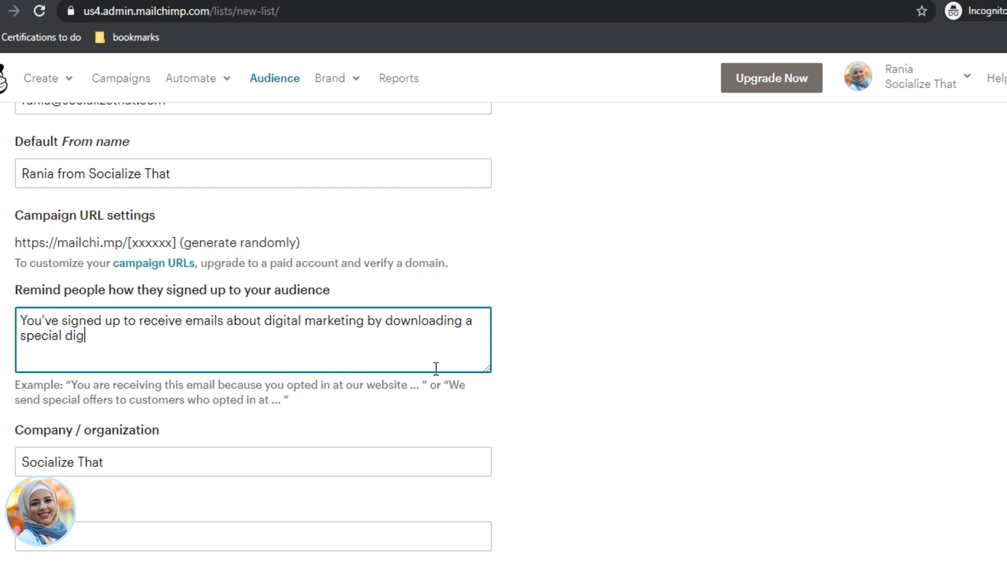
pyautogui.write('ital marketing resource.')
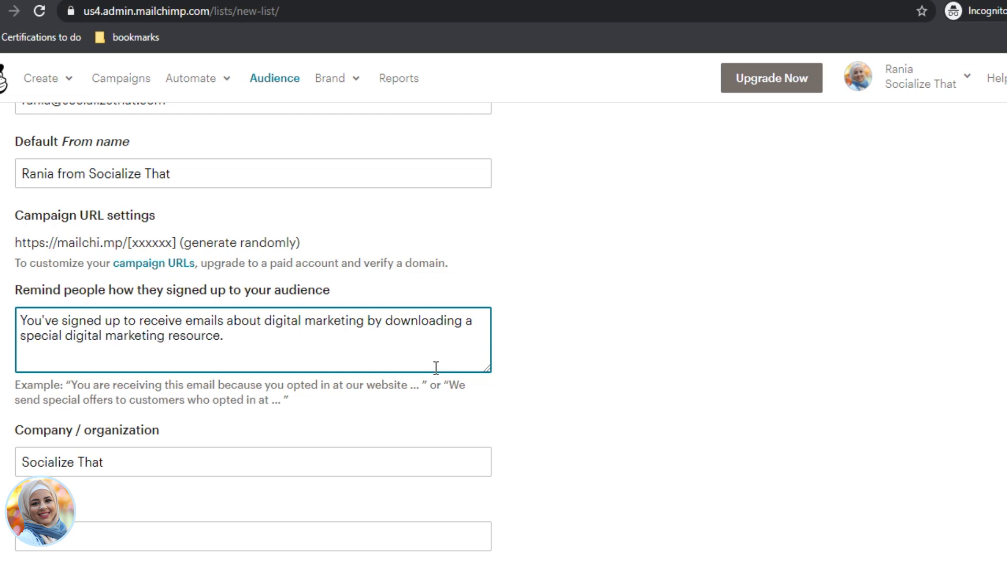
pyautogui.scroll(-3, 427, 367)
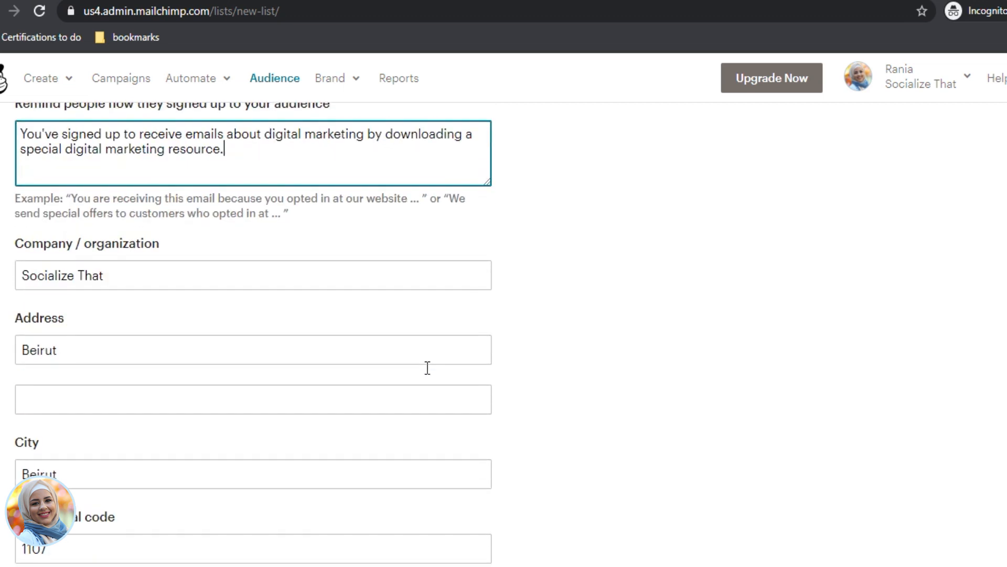
pyautogui.scroll(-4, 266, 348)
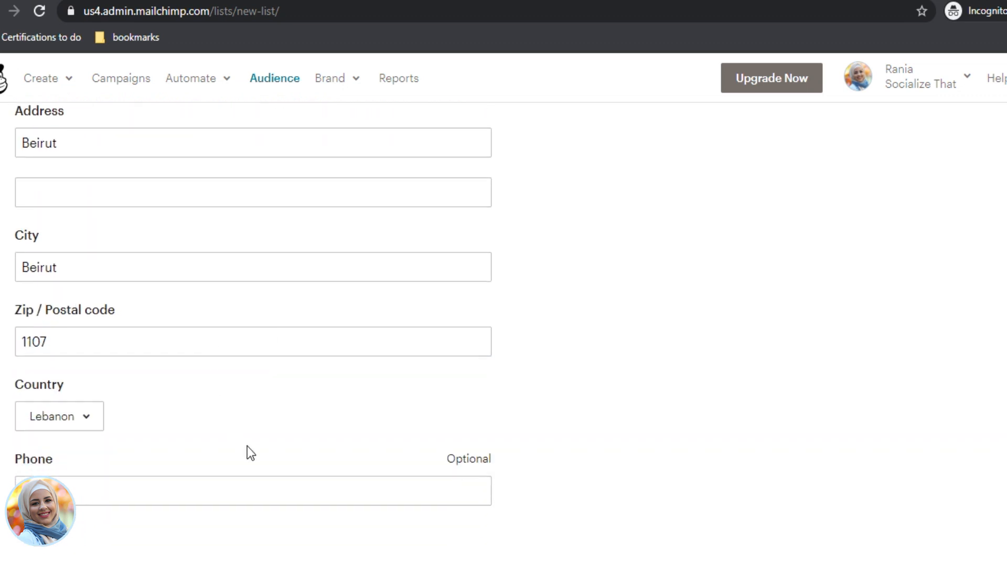
pyautogui.scroll(-2, 232, 439)
pyautogui.scroll(4, 238, 400)
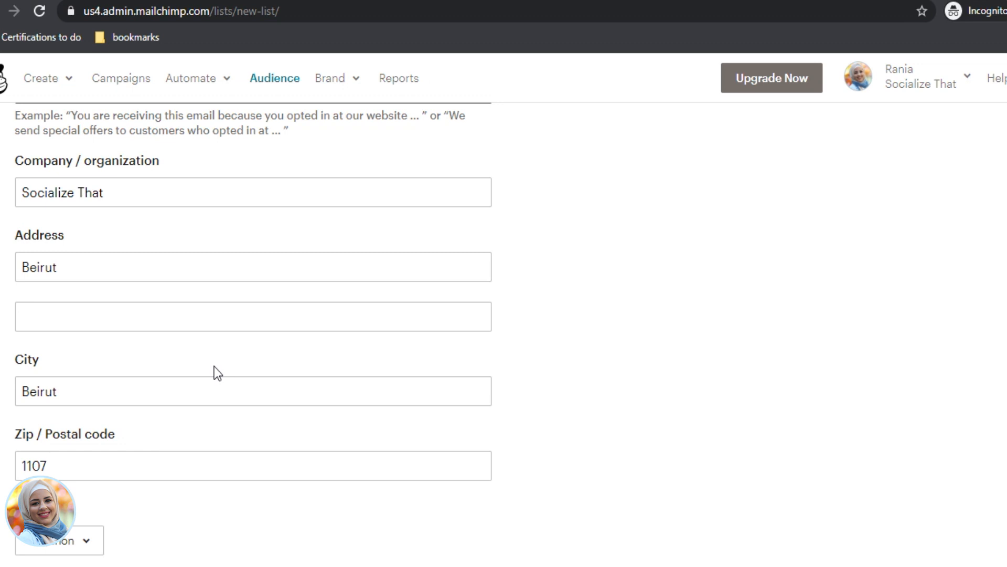
pyautogui.scroll(-9, 213, 369)
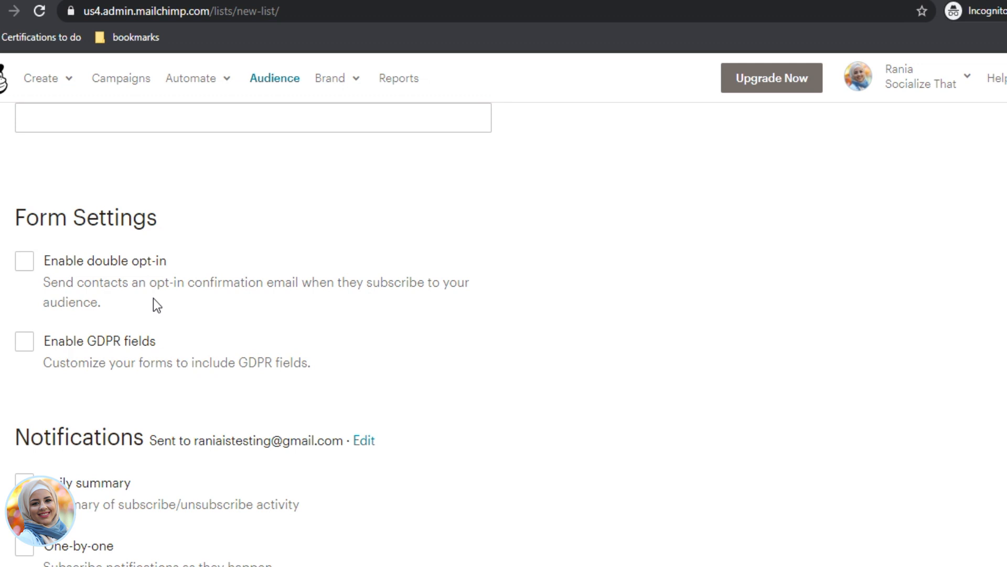
# Step: Enable double opt-in and GDPR fields, then save the Socialize That audience
pyautogui.click(27, 269)
pyautogui.click(28, 347)
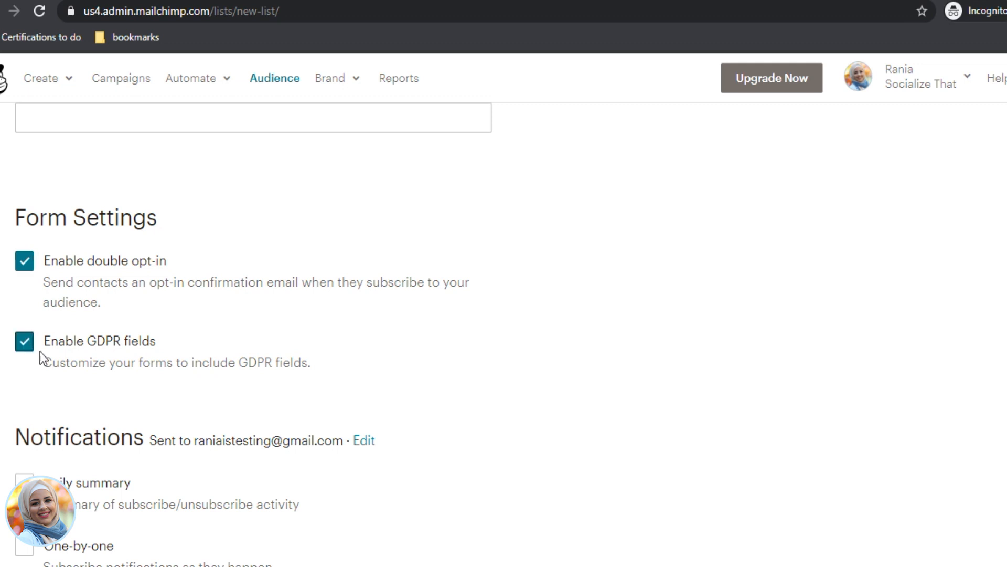
pyautogui.scroll(-4, 152, 422)
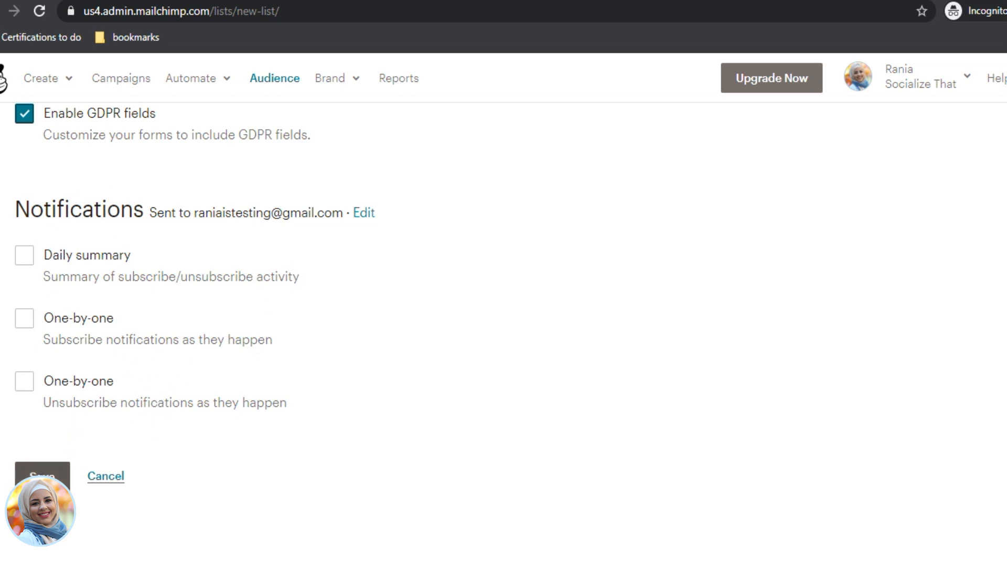
pyautogui.click(42, 475)
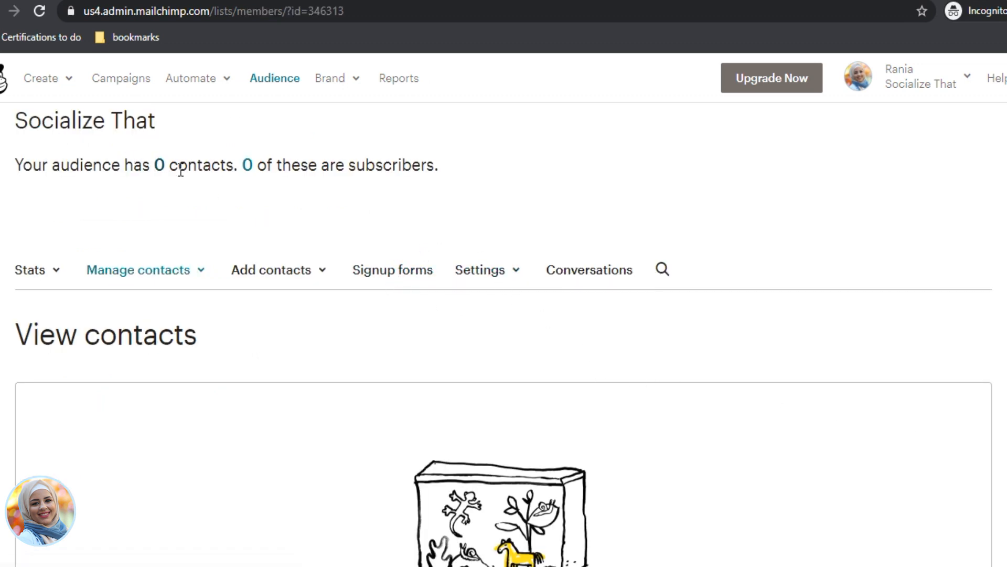
# Step: Add a single subscriber, entering the contact's e-mail address and first name
pyautogui.click(274, 278)
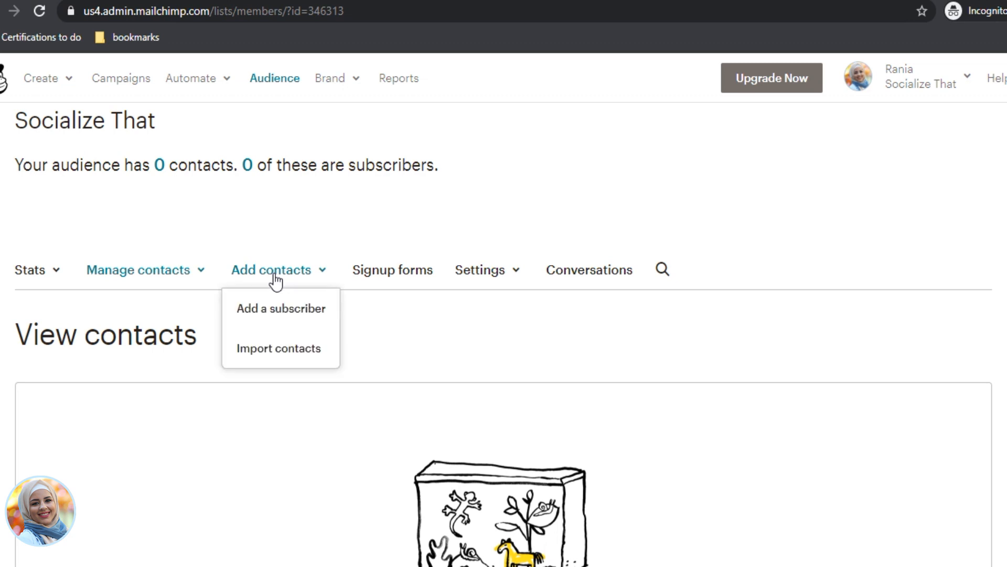
pyautogui.click(279, 308)
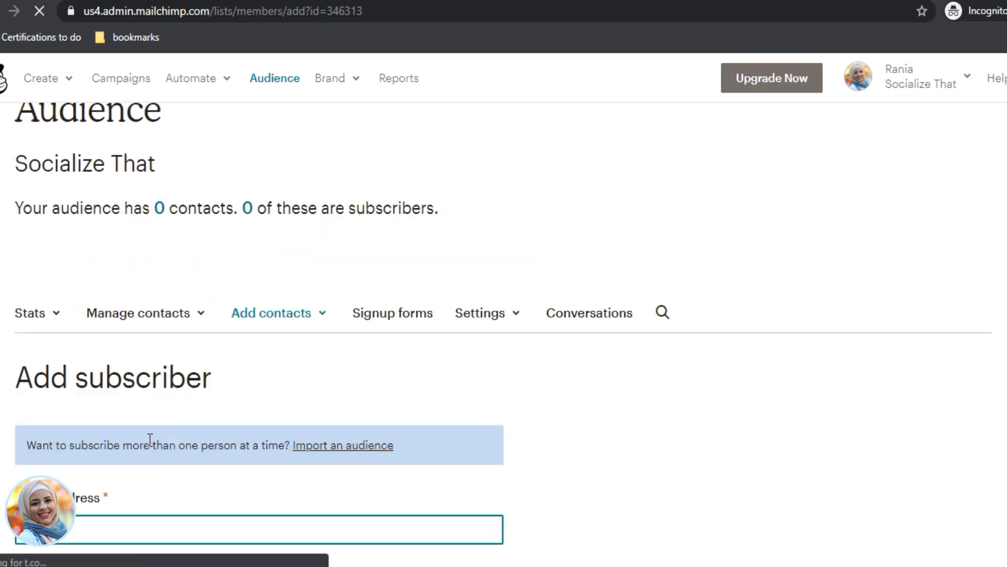
pyautogui.scroll(-5, 150, 439)
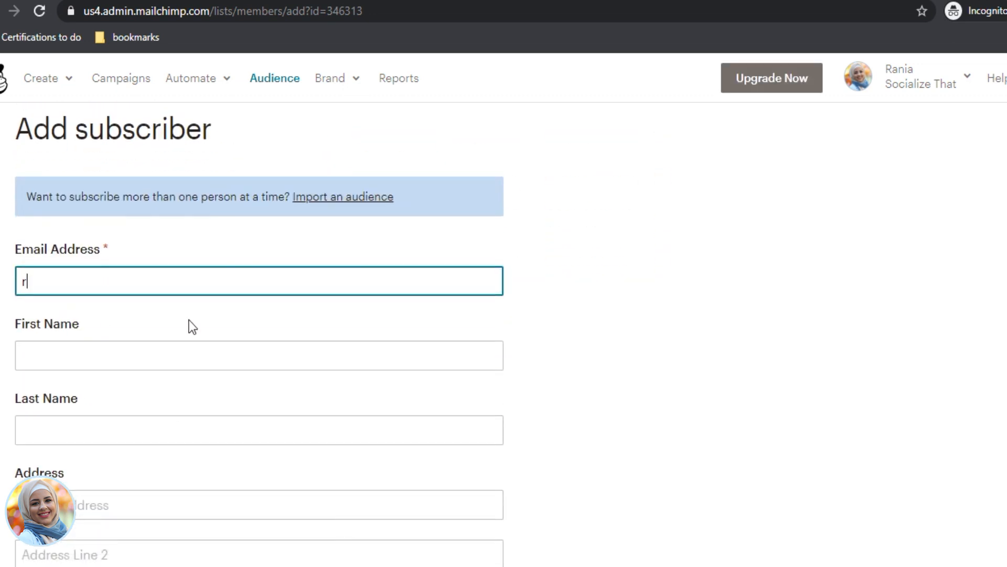
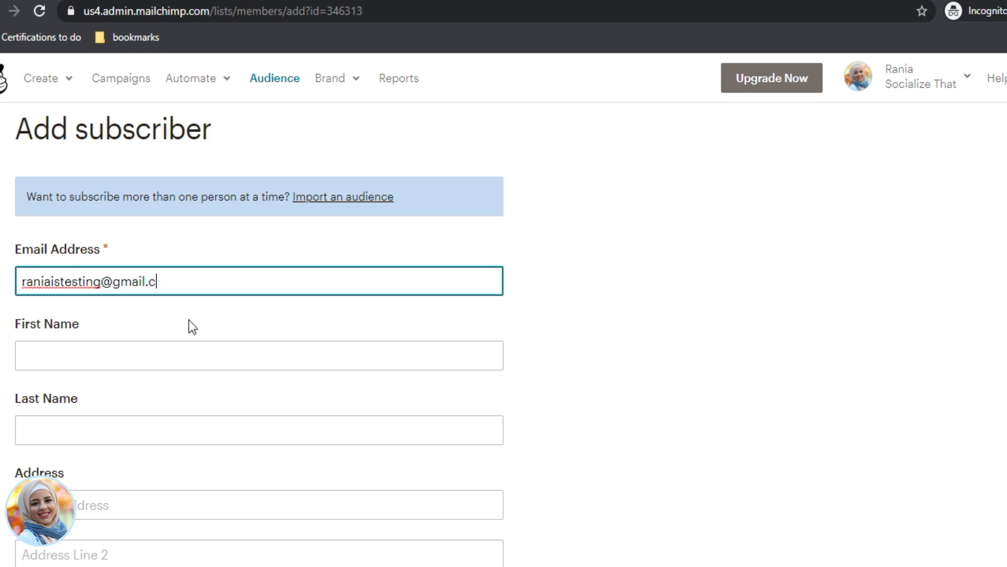
pyautogui.press('Tab')
pyautogui.write('Rania')
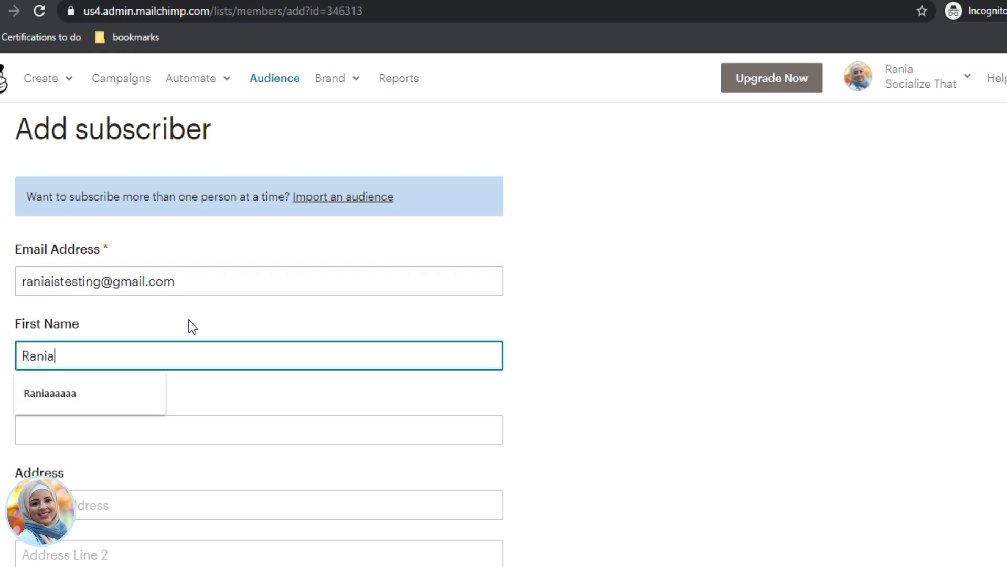
pyautogui.scroll(-3, 493, 264)
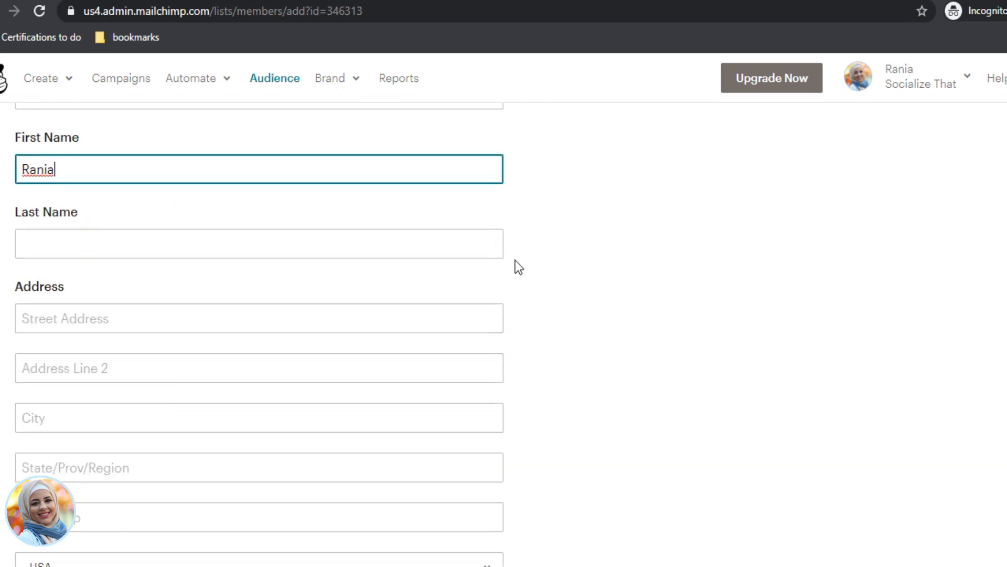
pyautogui.click(515, 260)
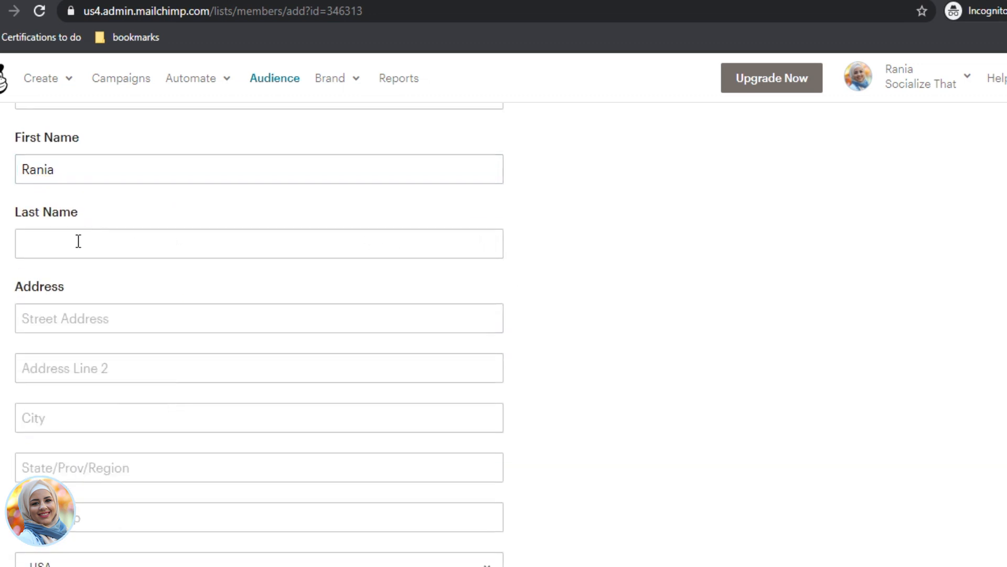
pyautogui.scroll(-1, 95, 427)
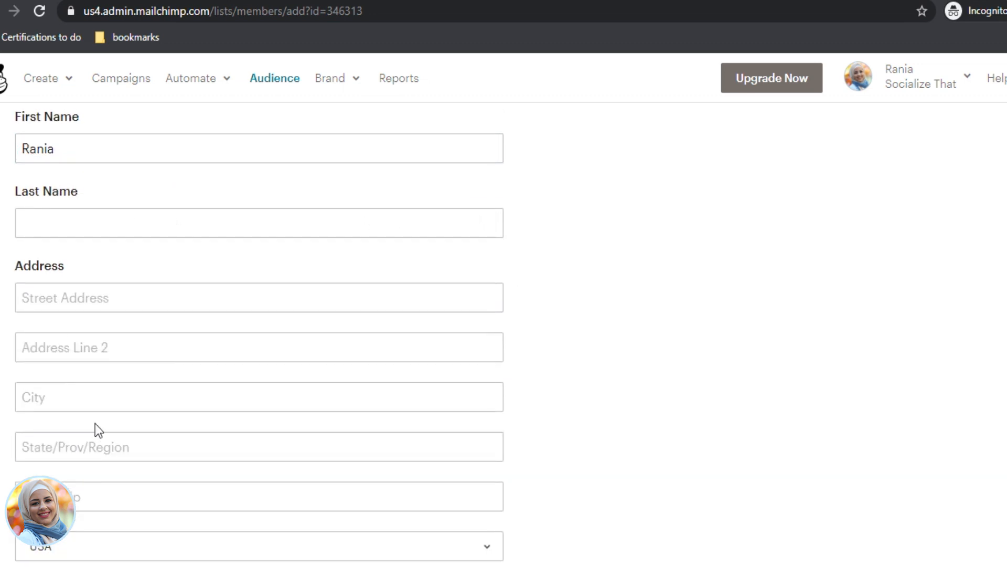
pyautogui.scroll(2, 67, 324)
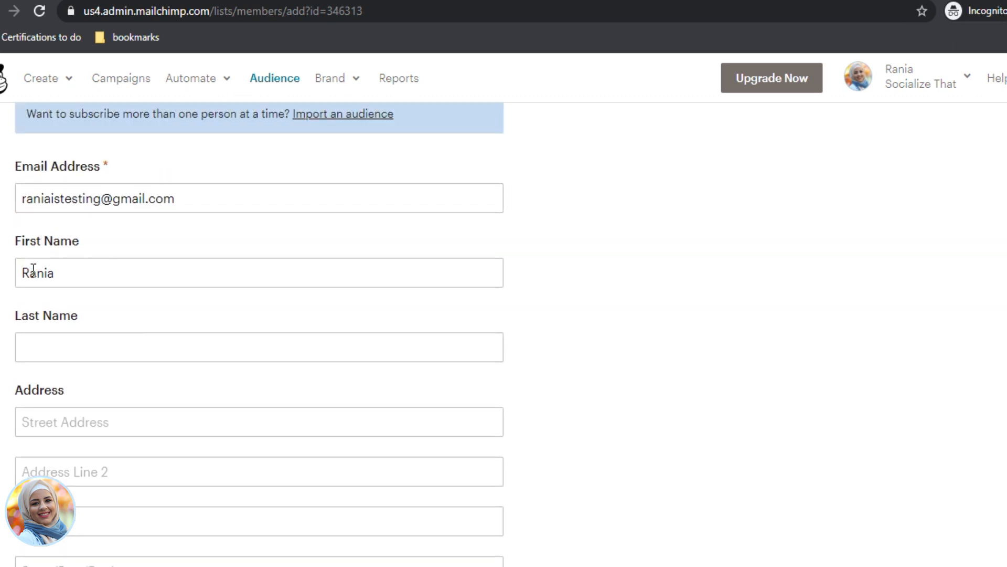
pyautogui.scroll(-10, 175, 394)
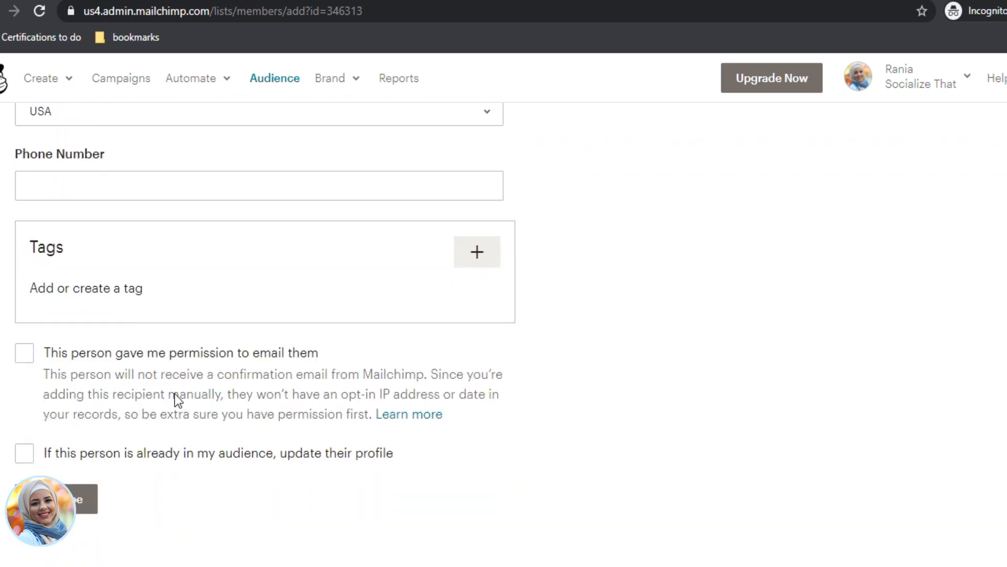
pyautogui.scroll(4, 382, 207)
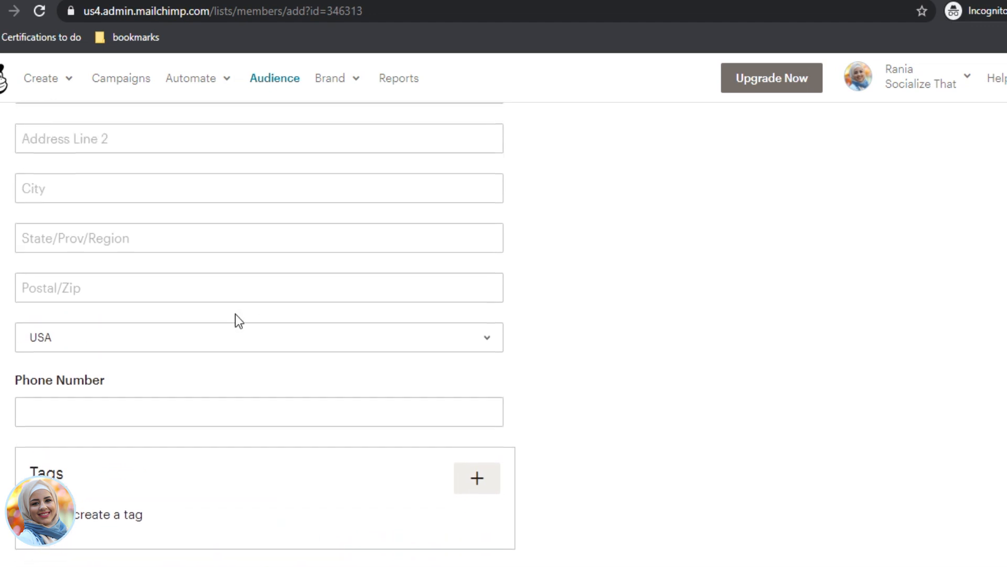
pyautogui.scroll(-3, 209, 352)
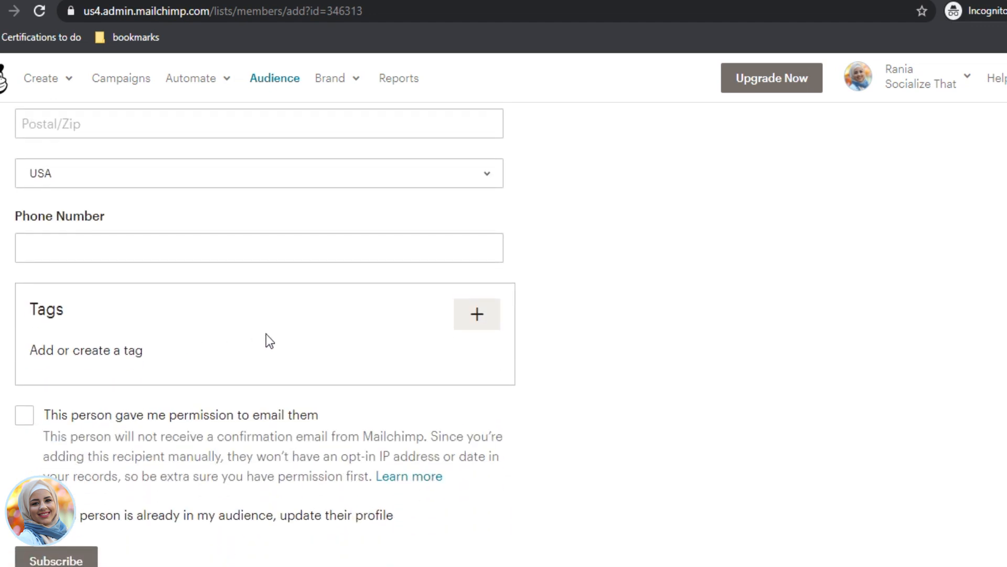
# Step: Create a new 'FB ads' tag and attach it to the subscriber
pyautogui.click(477, 315)
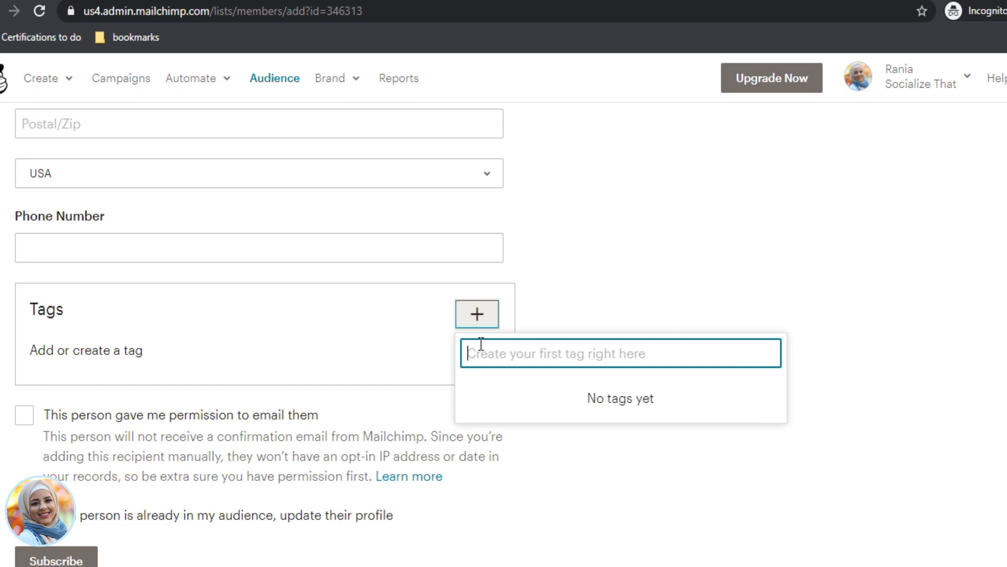
pyautogui.write('FB ads')
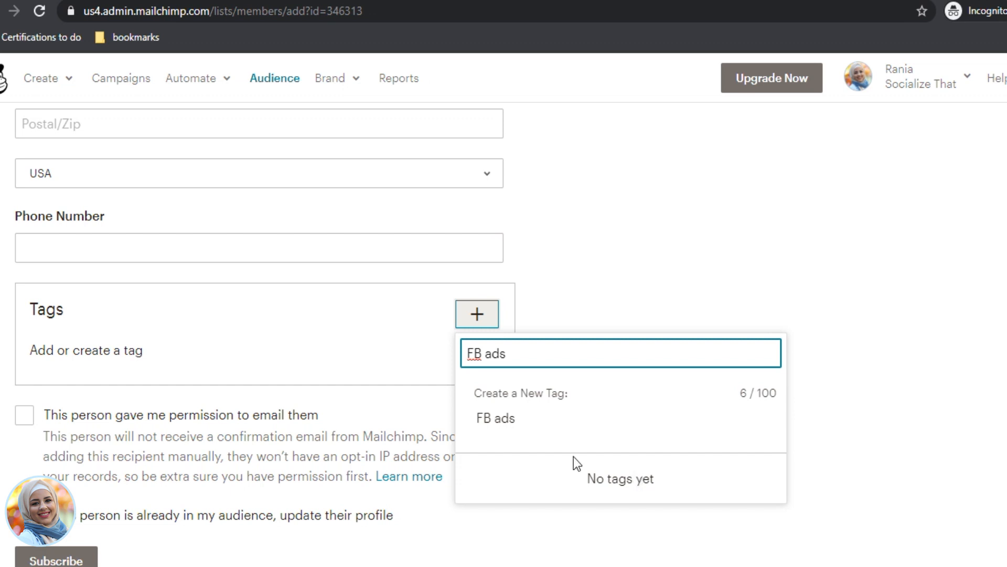
pyautogui.click(633, 323)
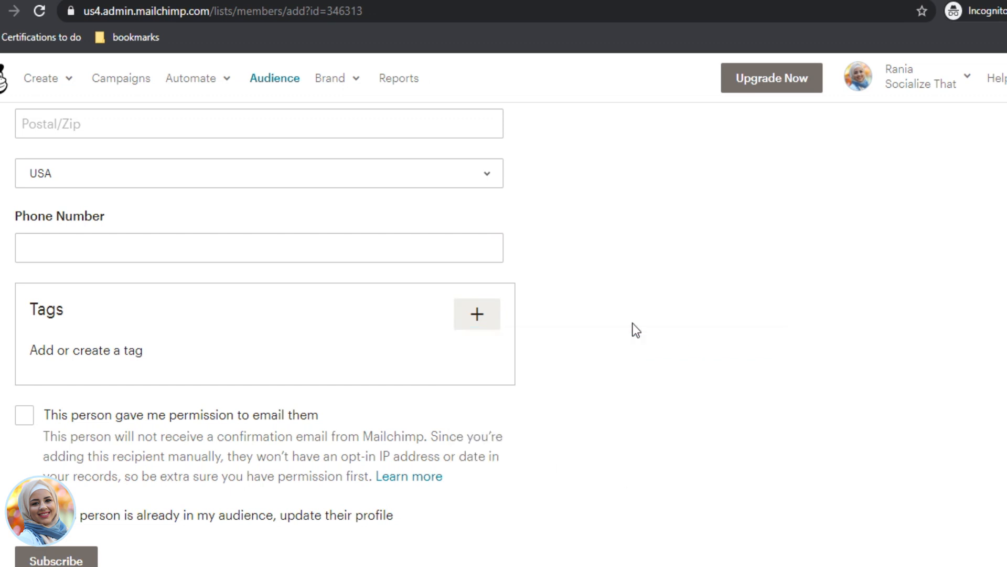
pyautogui.click(477, 314)
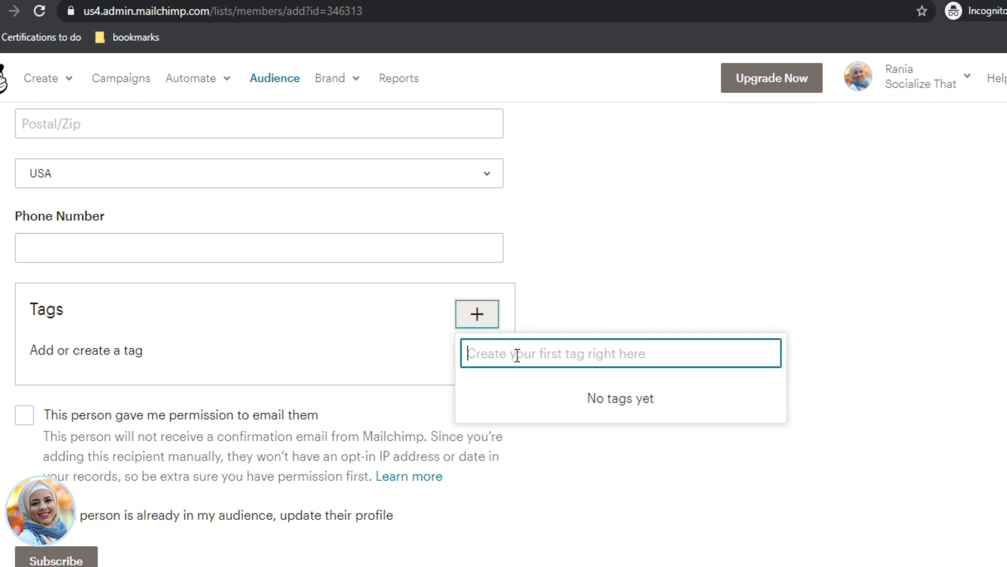
pyautogui.write('FB ads')
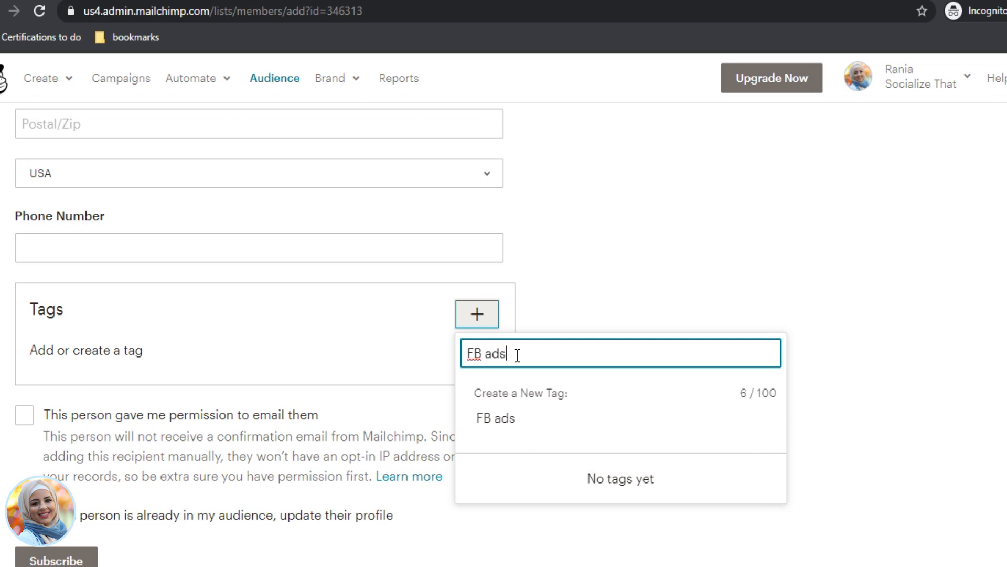
pyautogui.click(633, 480)
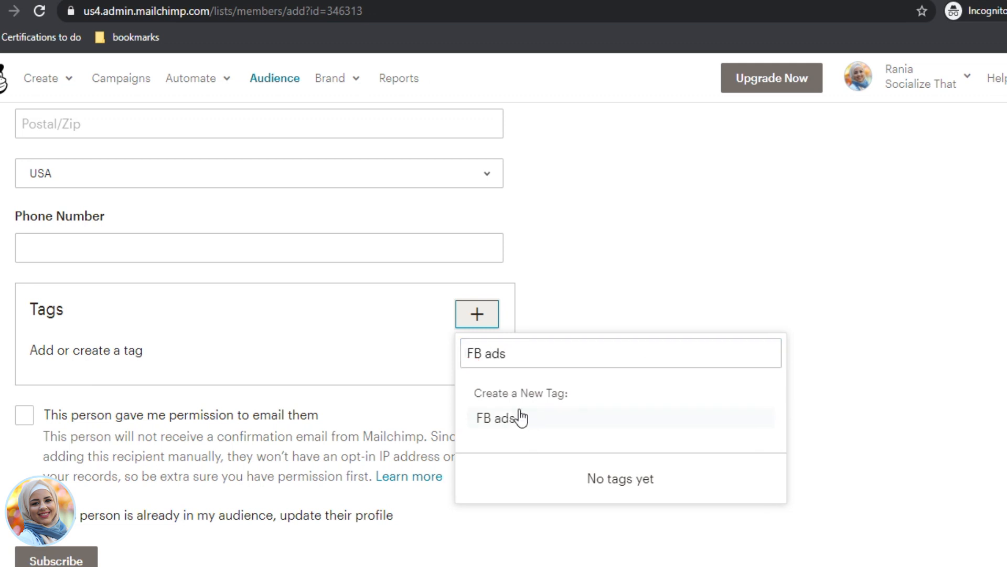
pyautogui.click(516, 416)
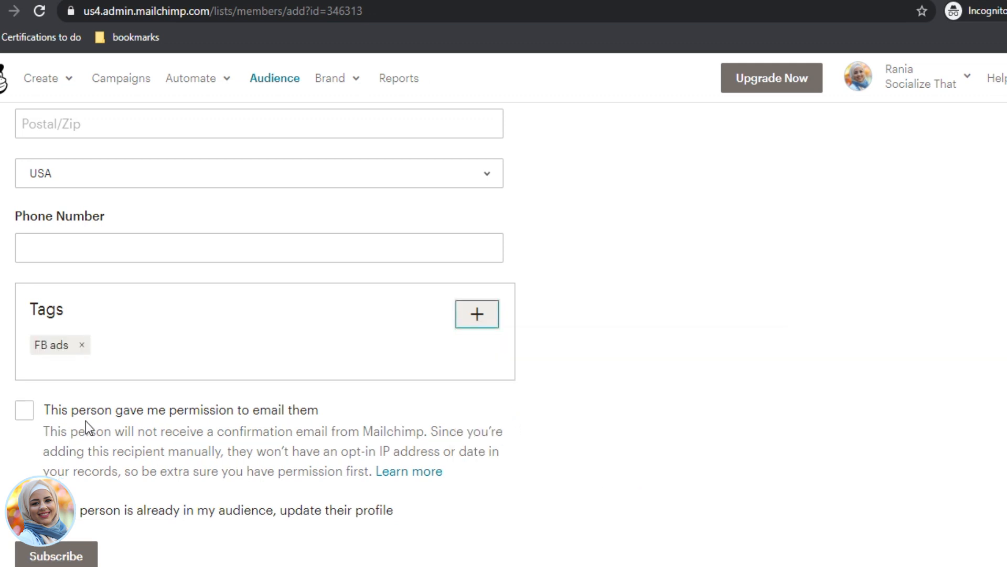
# Step: Confirm permission to email the subscriber and subscribe them
pyautogui.scroll(-1, 67, 423)
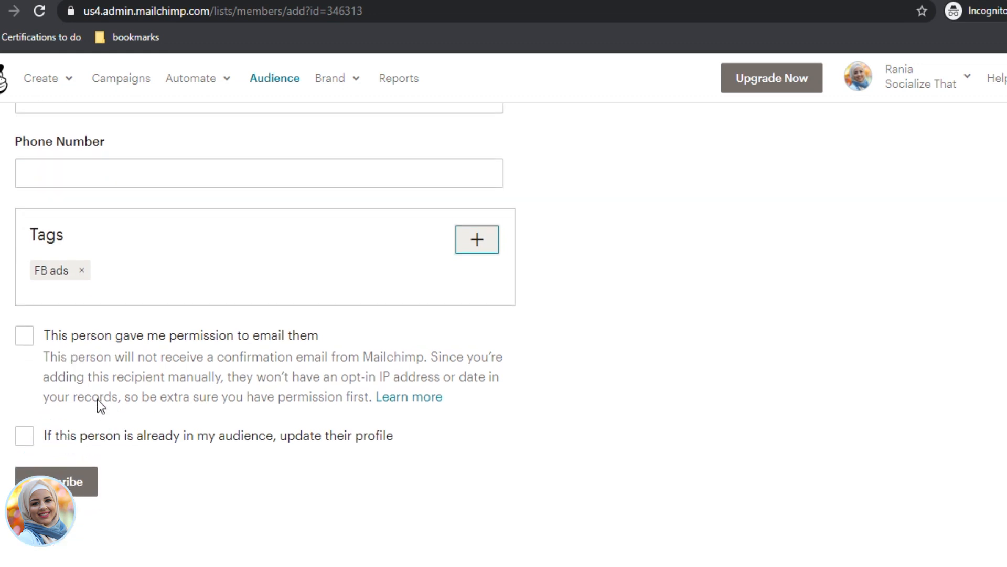
pyautogui.click(25, 345)
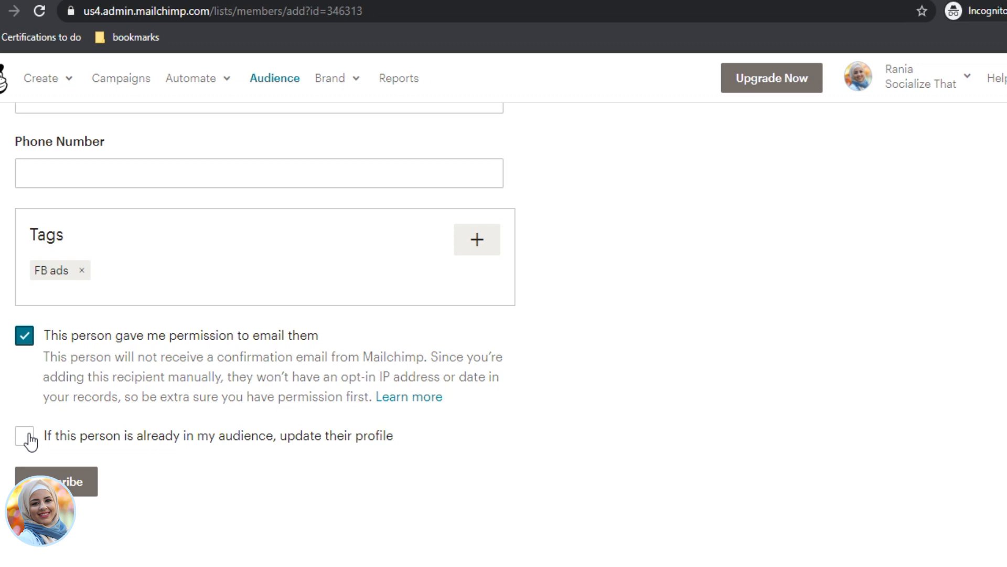
pyautogui.click(47, 482)
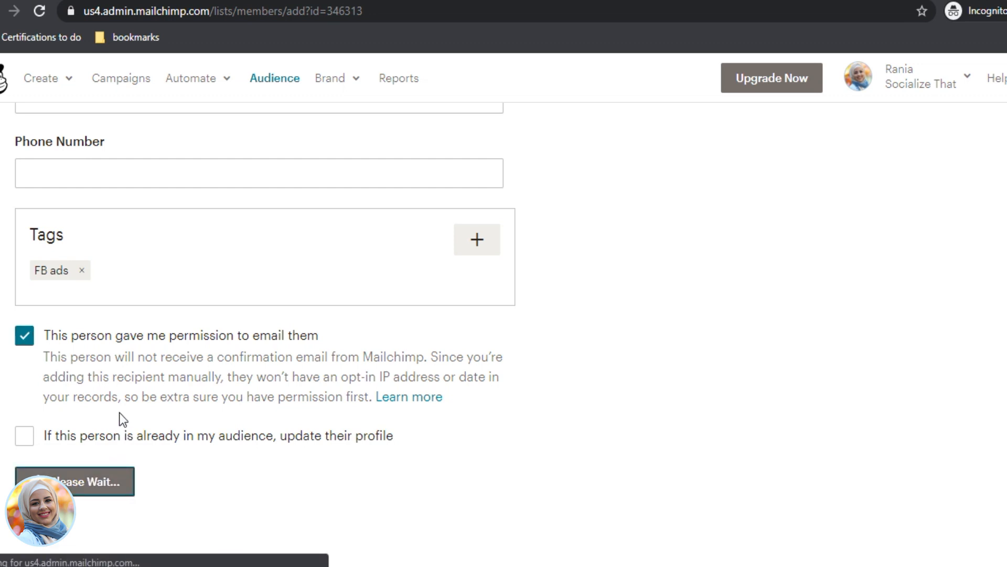
# Step: Check the new subscriber in View contacts, then go to Add contacts > Import contacts
pyautogui.scroll(-5, 448, 371)
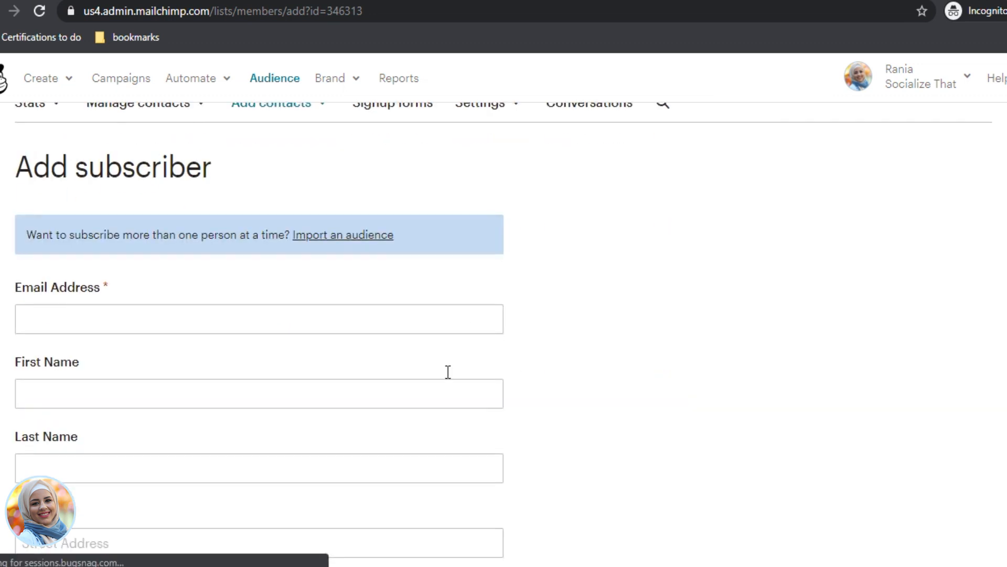
pyautogui.scroll(3, 175, 254)
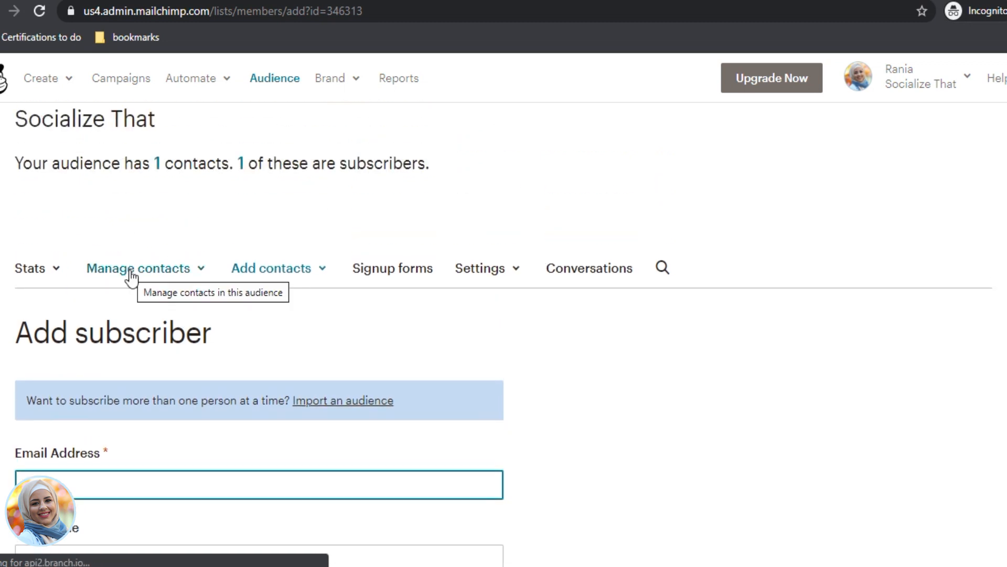
pyautogui.click(131, 269)
pyautogui.scroll(-2, 134, 279)
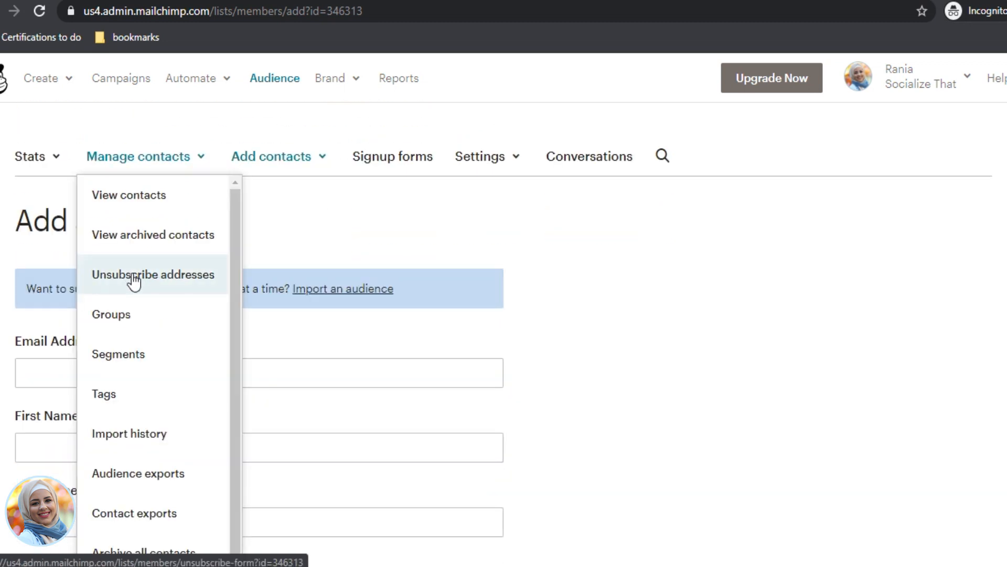
pyautogui.click(137, 197)
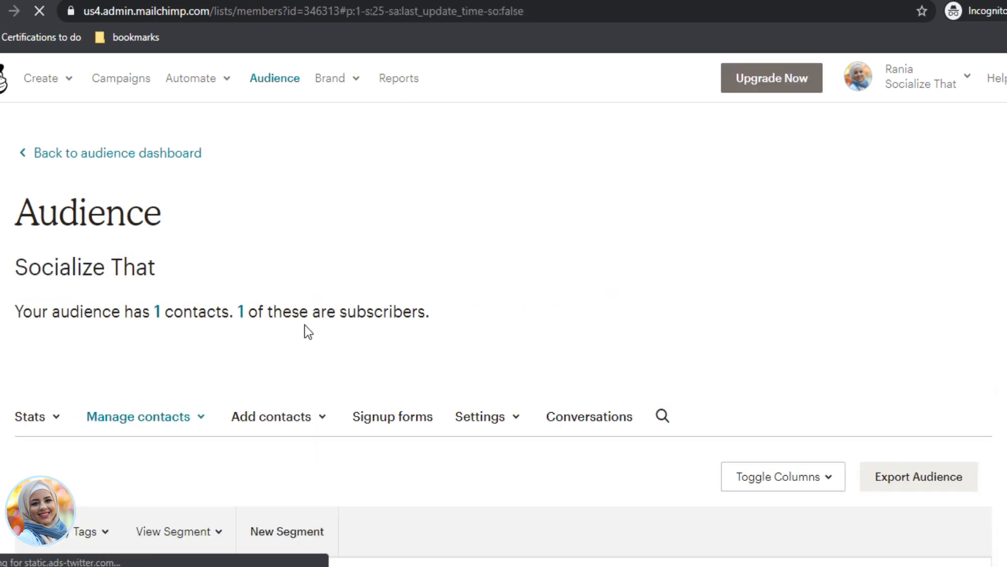
pyautogui.scroll(-3, 310, 341)
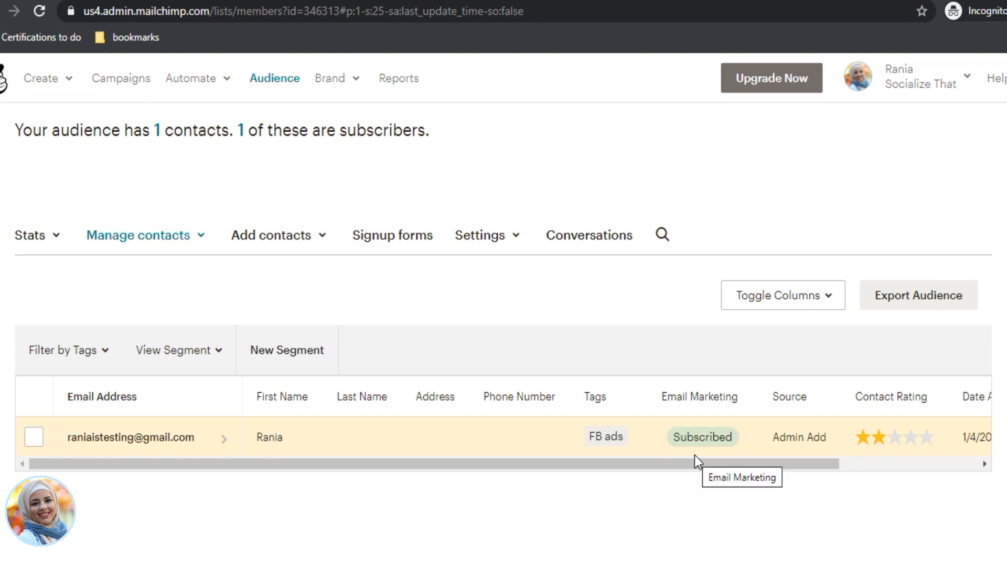
pyautogui.click(278, 236)
pyautogui.click(273, 318)
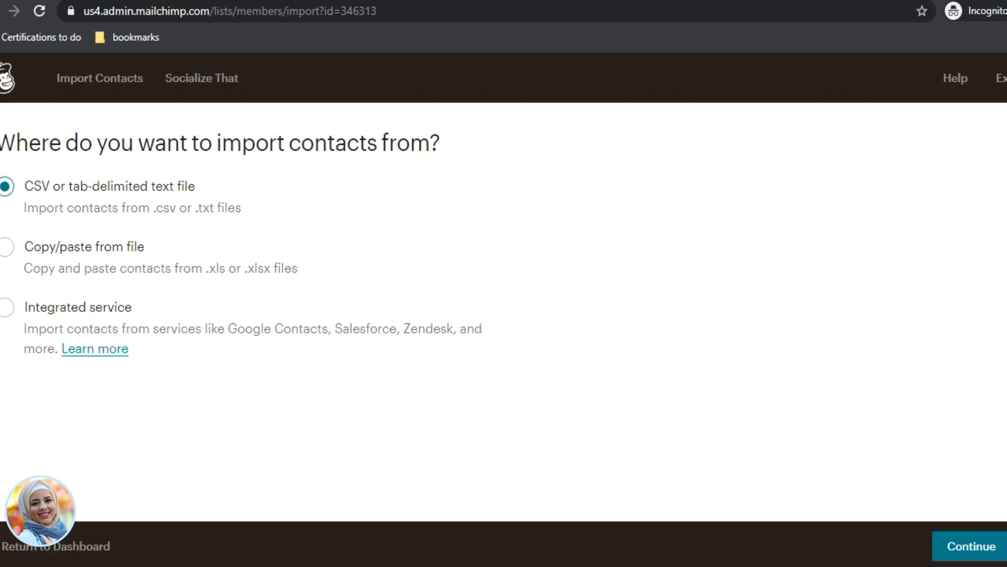
# Step: Return to the dashboard and scroll to the contacts table showing the FB ads subscriber
pyautogui.click(79, 546)
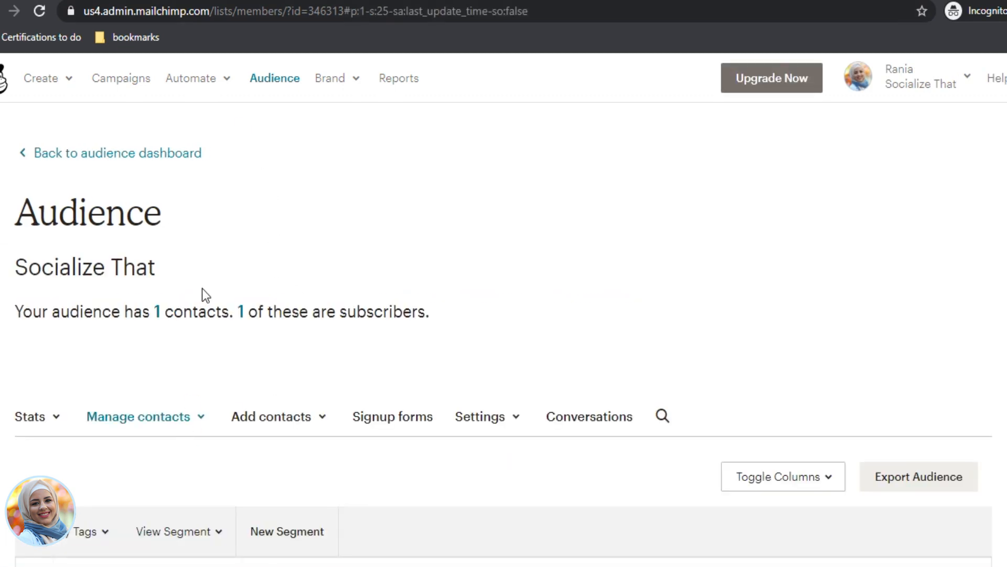
pyautogui.click(299, 420)
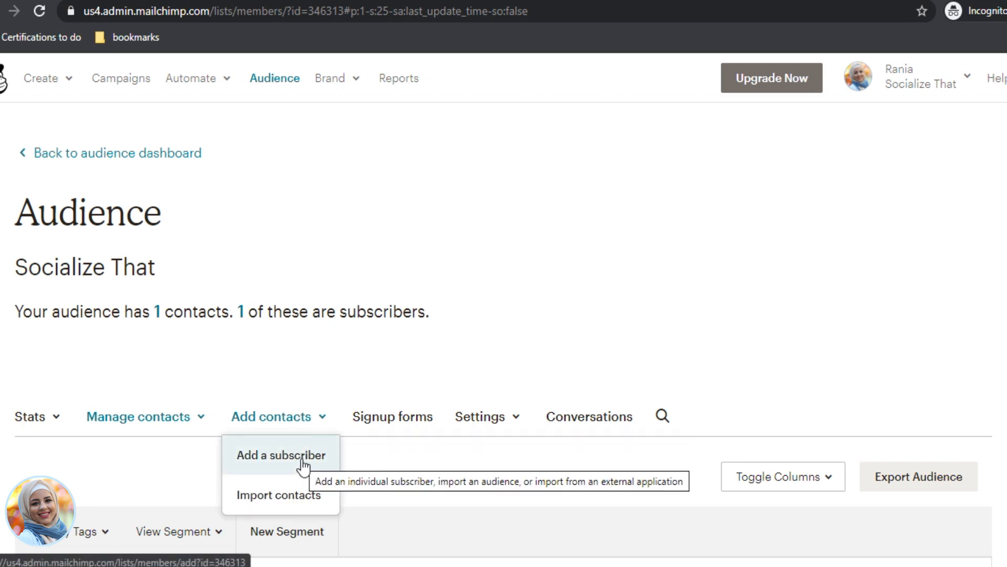
pyautogui.scroll(-1, 285, 311)
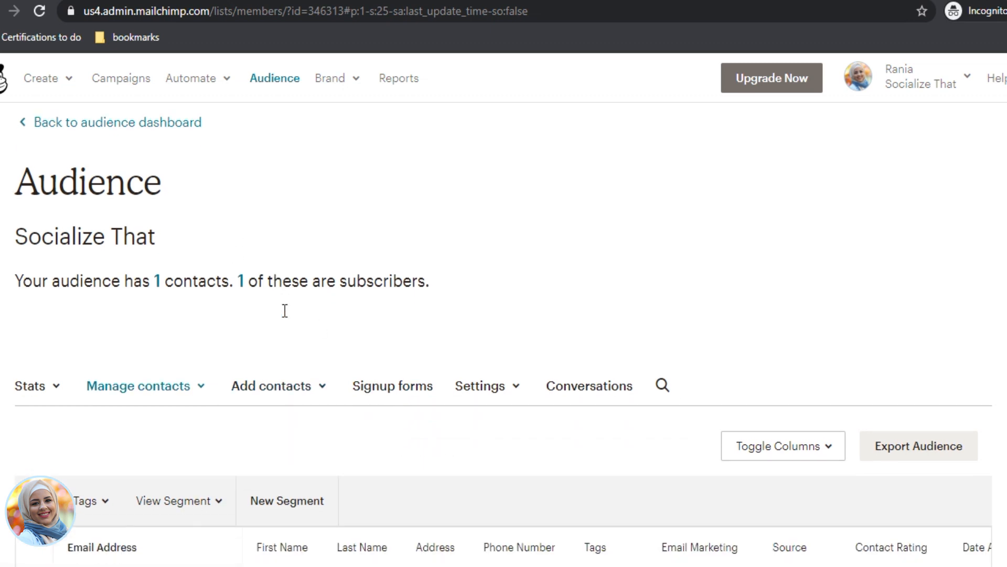
pyautogui.scroll(-2, 285, 311)
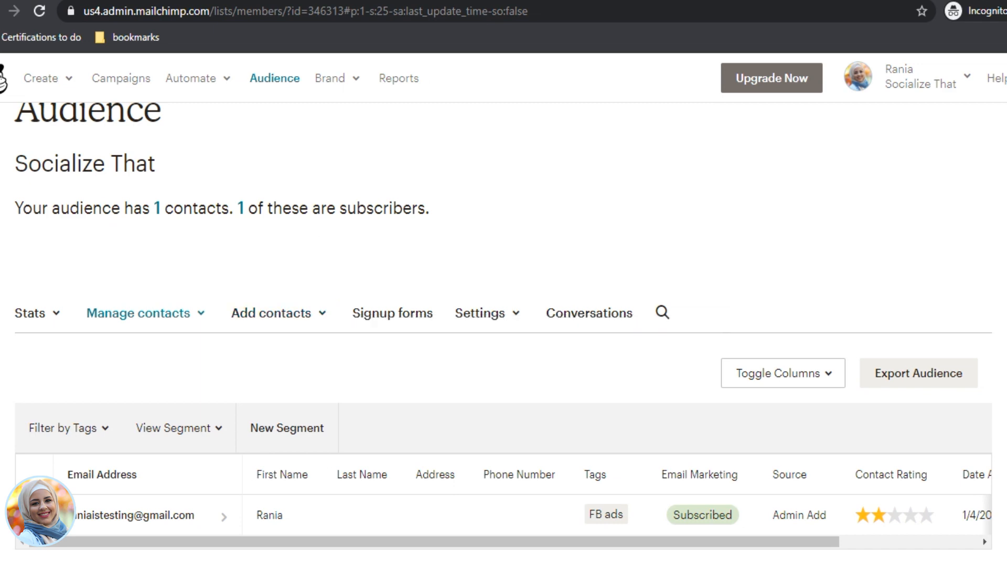
pyautogui.scroll(-2, 83, 317)
pyautogui.scroll(4, 231, 332)
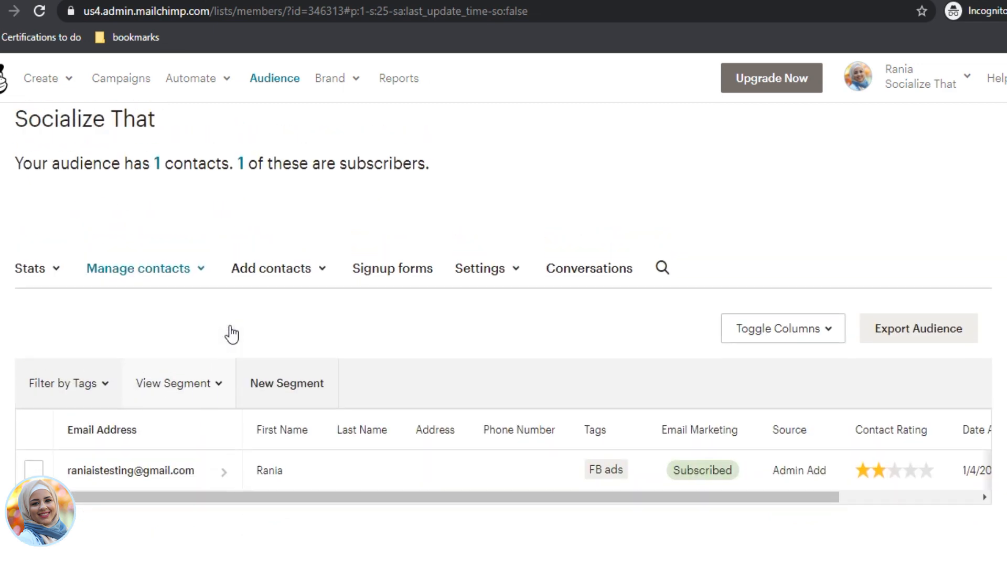
pyautogui.scroll(-4, 237, 340)
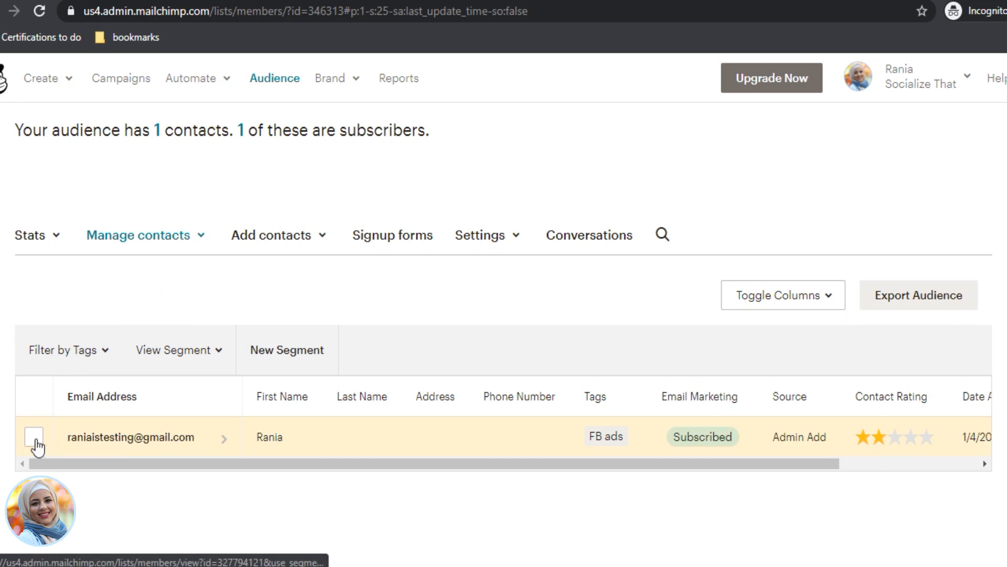
pyautogui.click(34, 437)
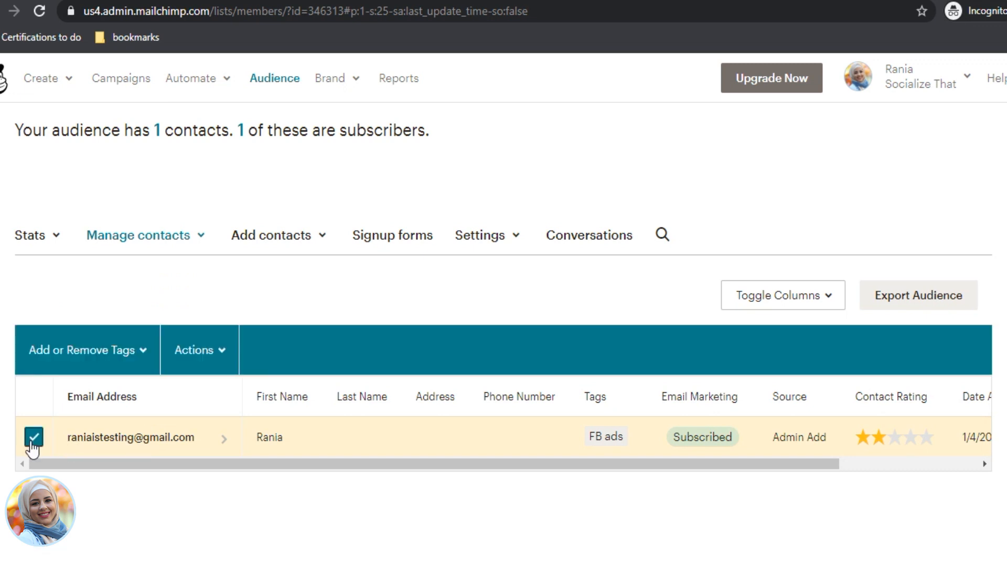
pyautogui.click(216, 360)
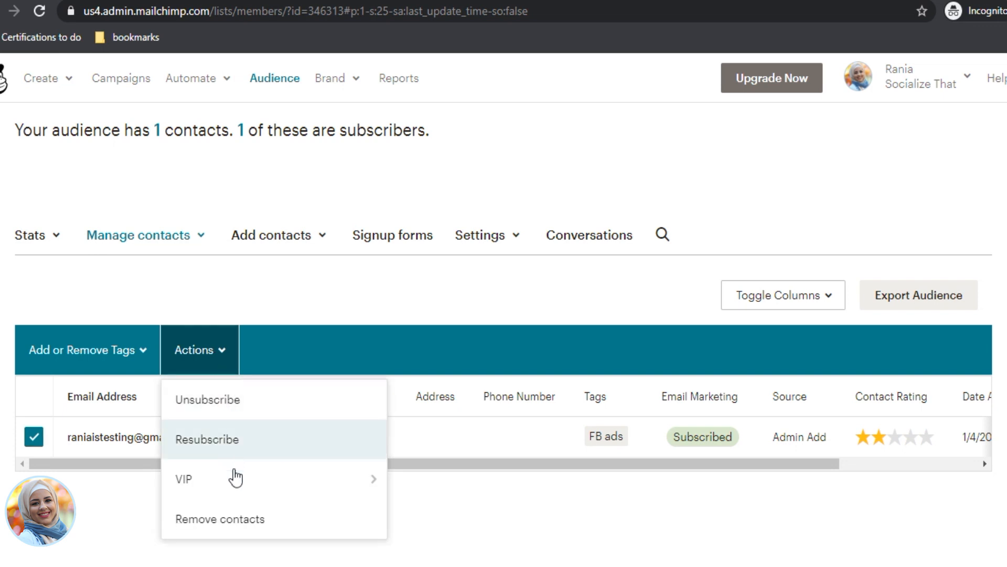
pyautogui.click(147, 362)
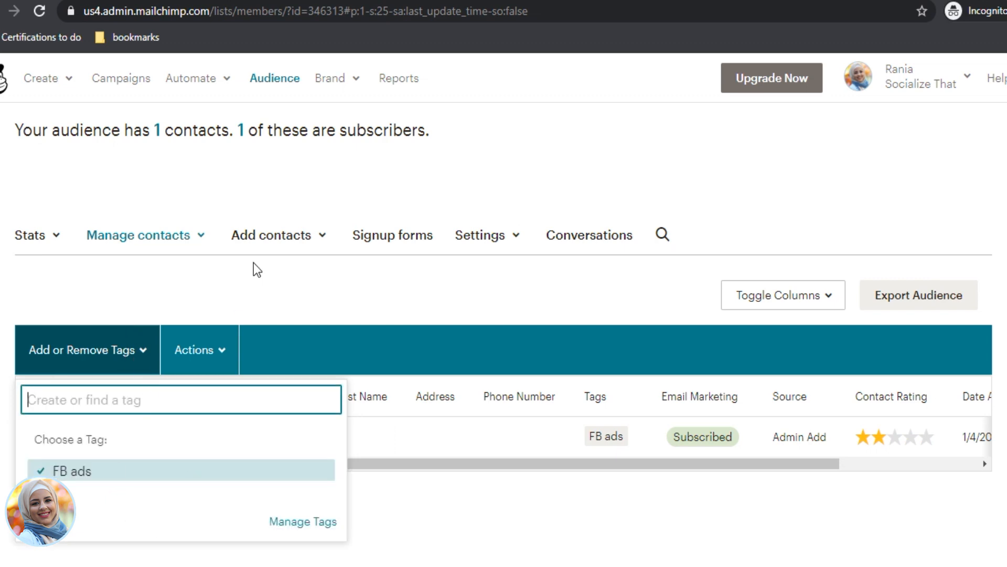
pyautogui.click(419, 289)
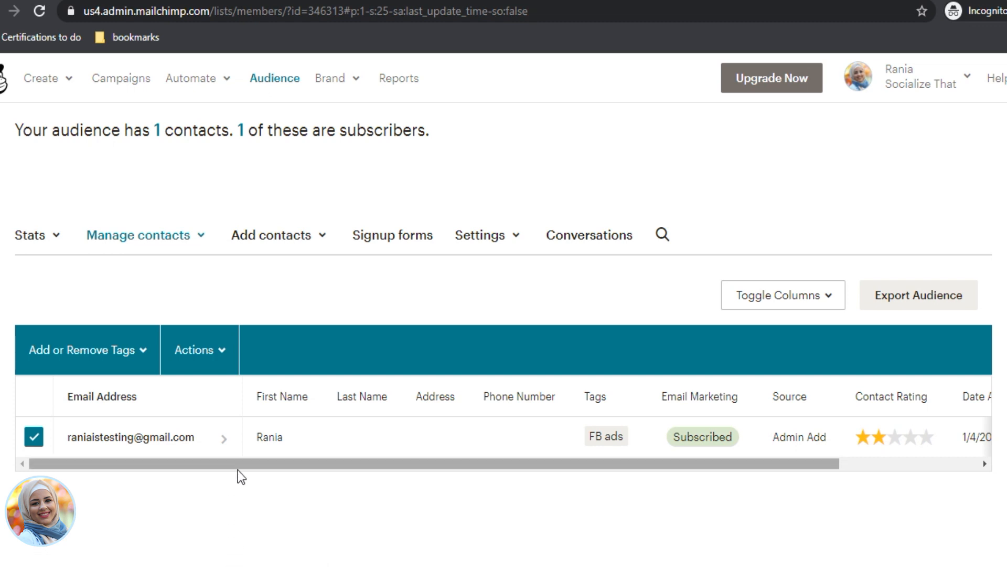
# Step: Create a landing page named 'The Facebook Challenge' for the Socialize That audience
pyautogui.click(51, 83)
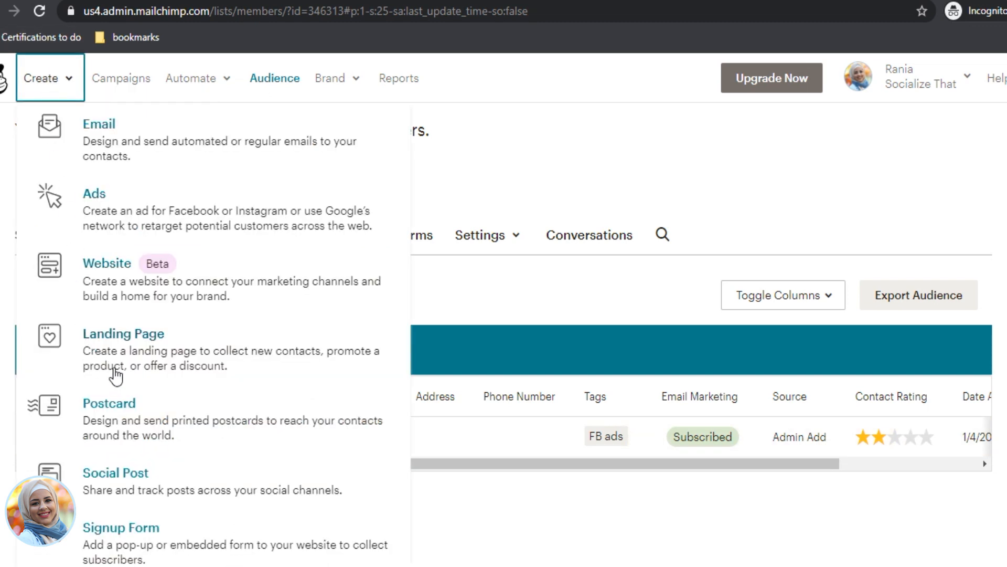
pyautogui.click(124, 340)
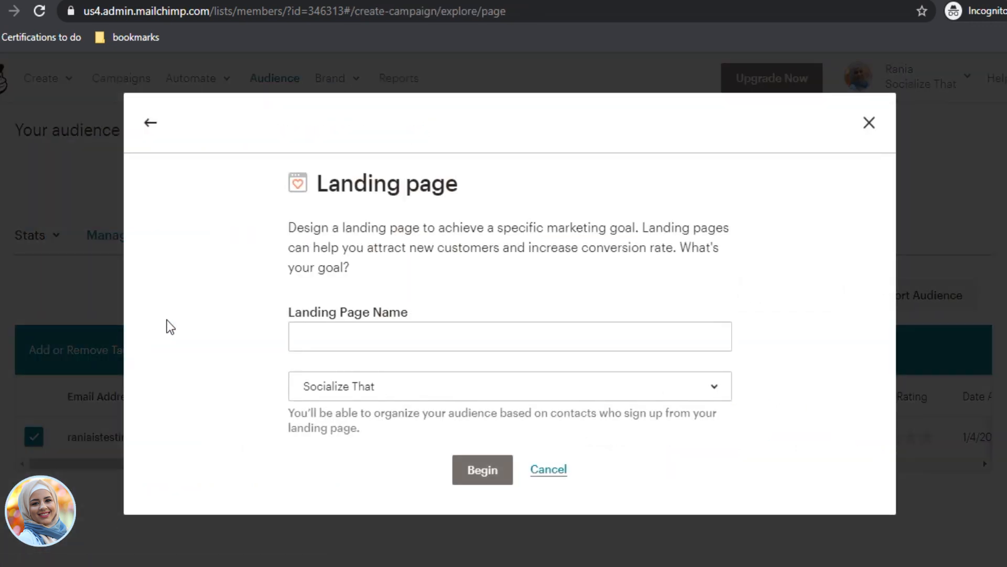
pyautogui.click(359, 332)
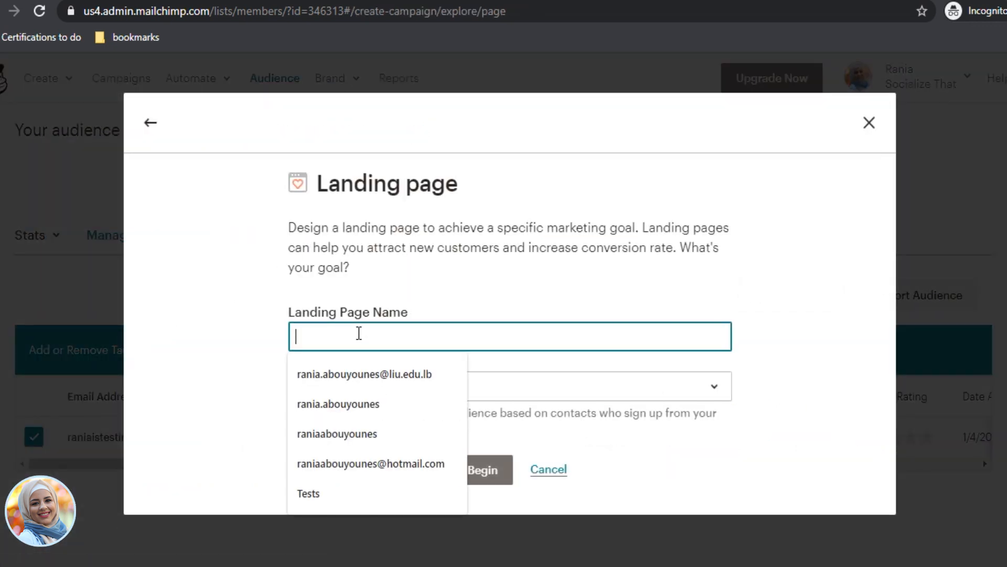
pyautogui.write('The')
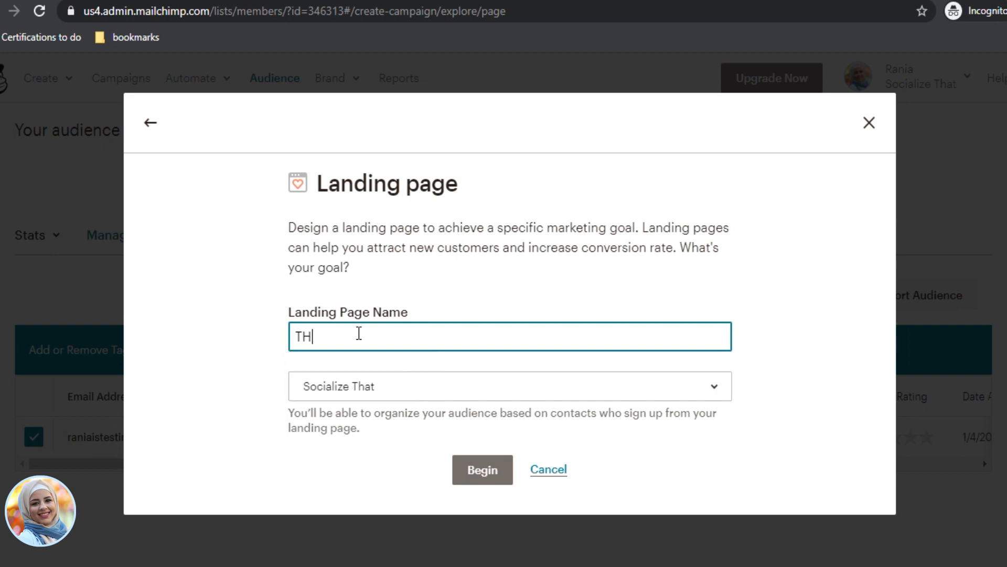
pyautogui.write(' Facebo')
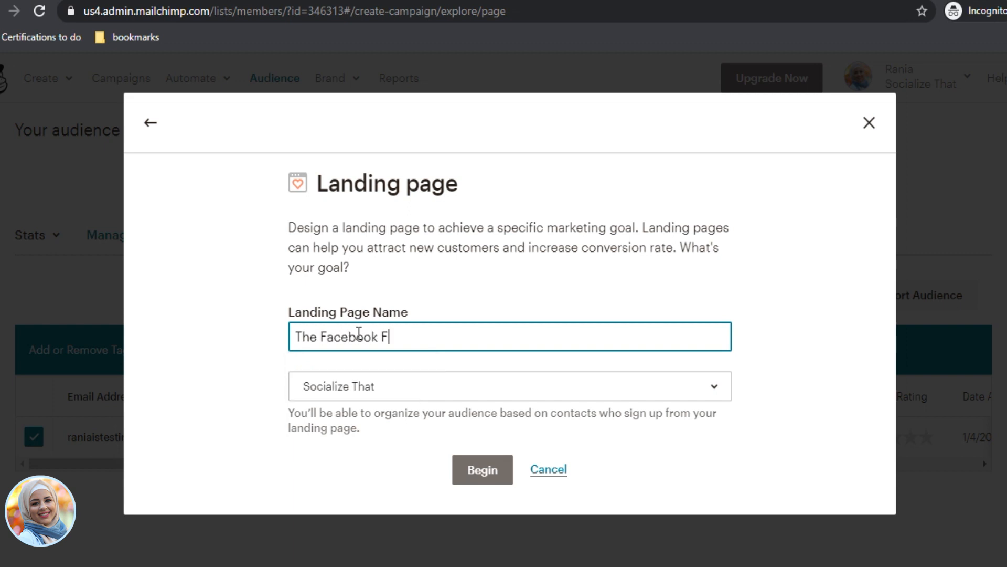
pyautogui.write('ok Challenge')
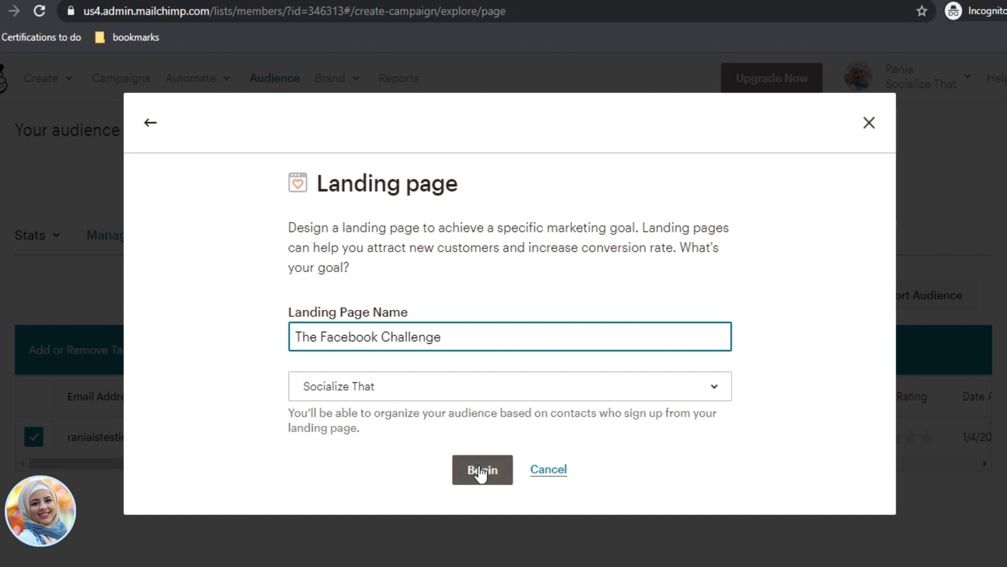
pyautogui.click(480, 390)
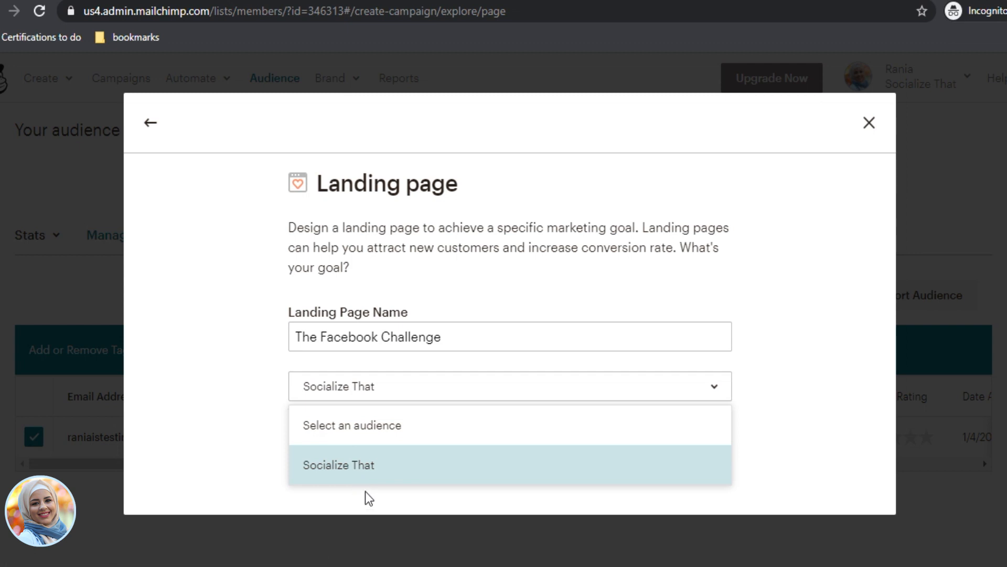
pyautogui.click(259, 425)
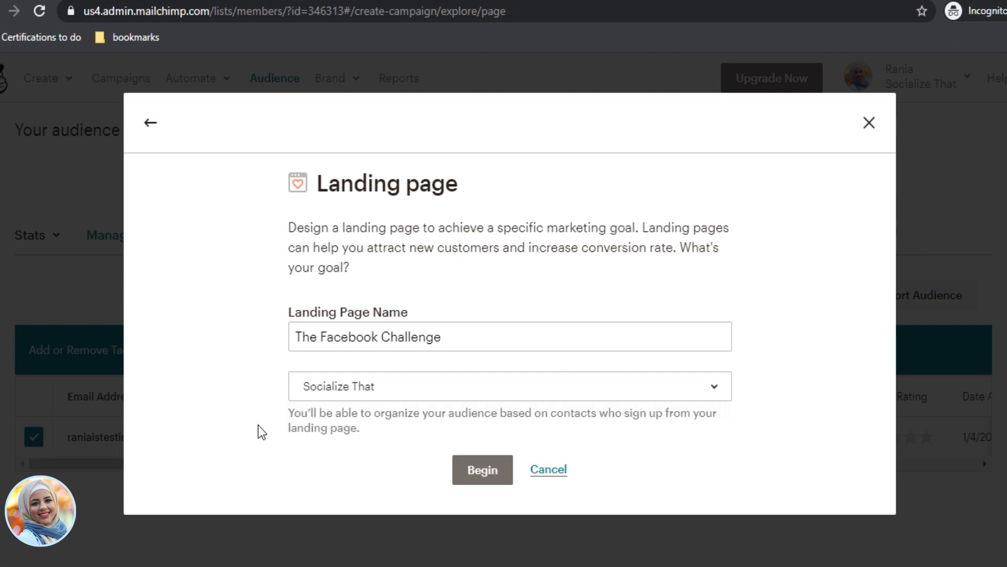
pyautogui.click(483, 469)
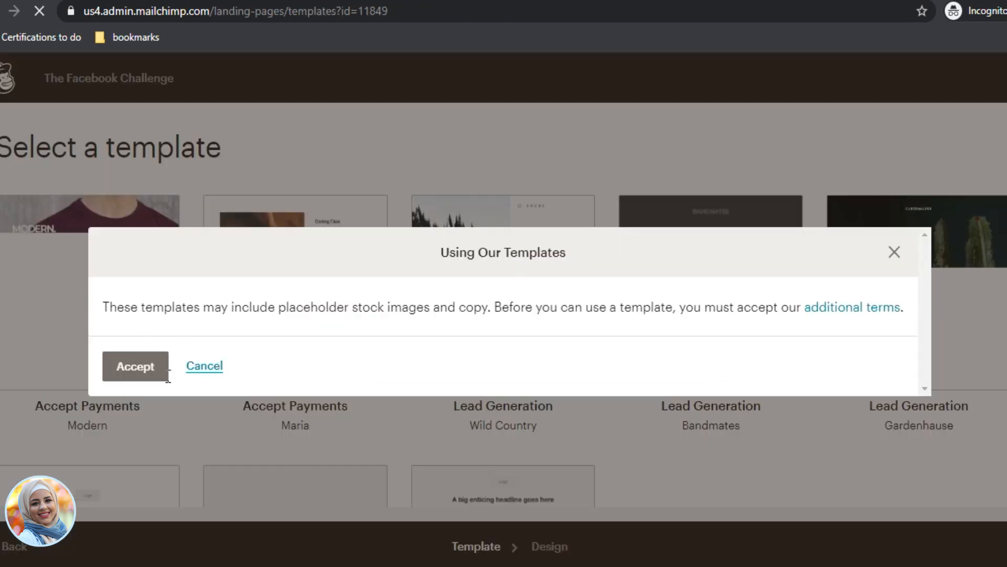
# Step: Accept the template terms and pick the Grow Your List template
pyautogui.click(137, 366)
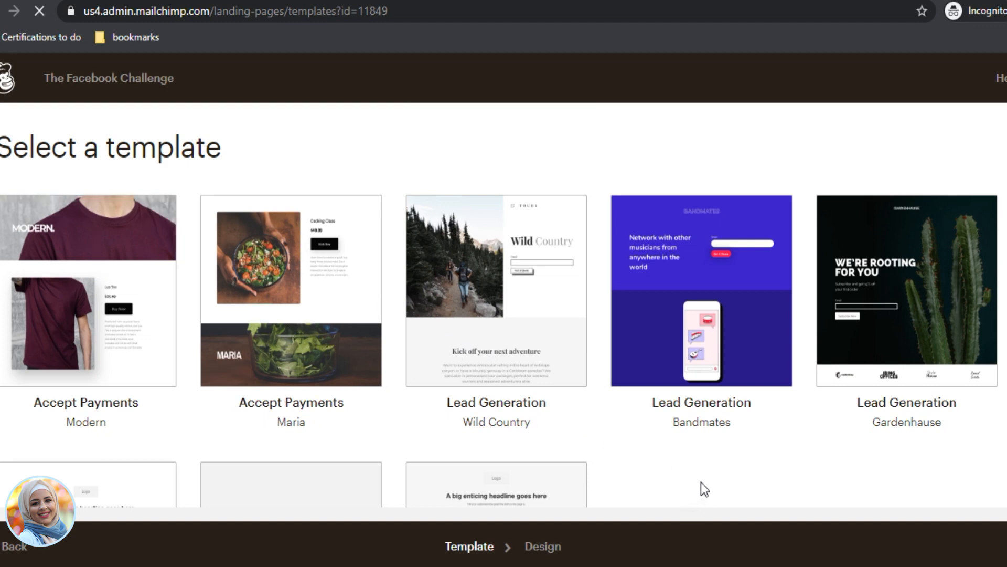
pyautogui.scroll(-4, 700, 483)
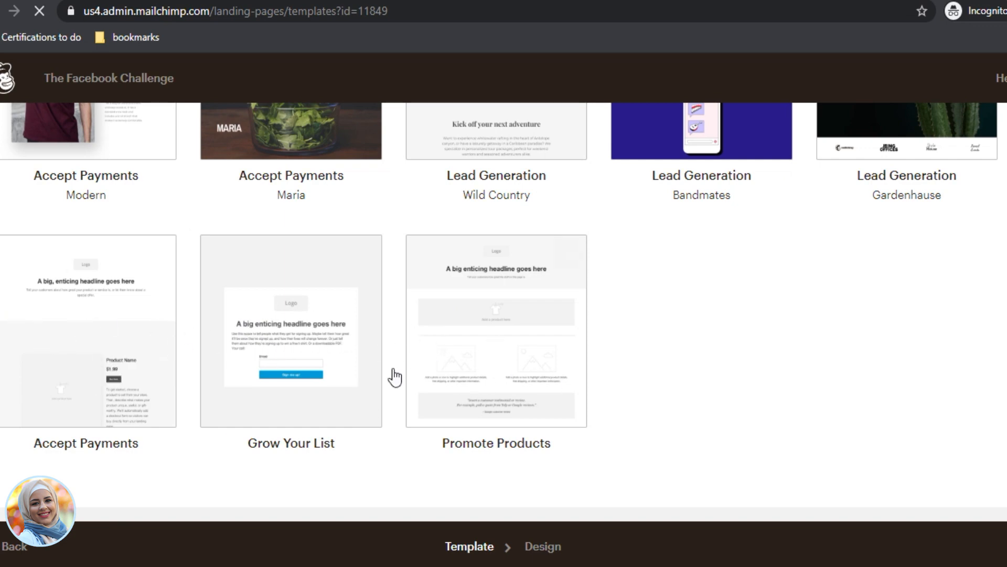
pyautogui.scroll(2, 486, 226)
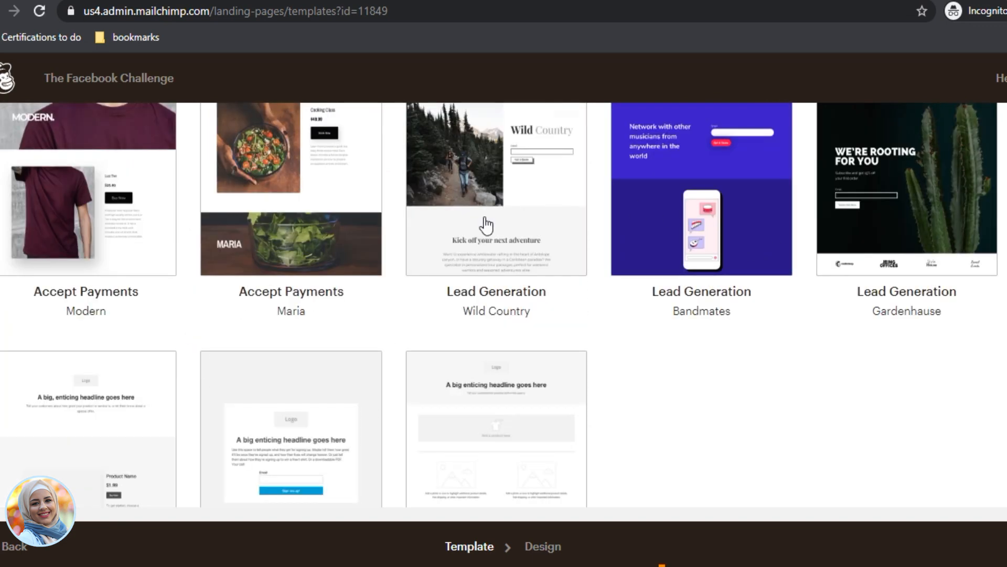
pyautogui.click(314, 420)
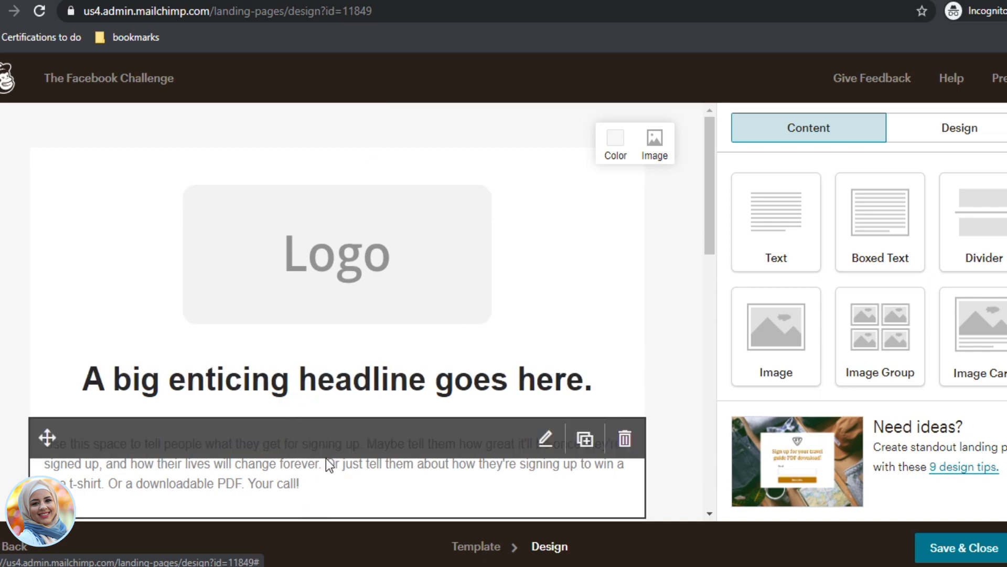
# Step: Drag a Text block onto the page just below the logo
pyautogui.scroll(-4, 331, 461)
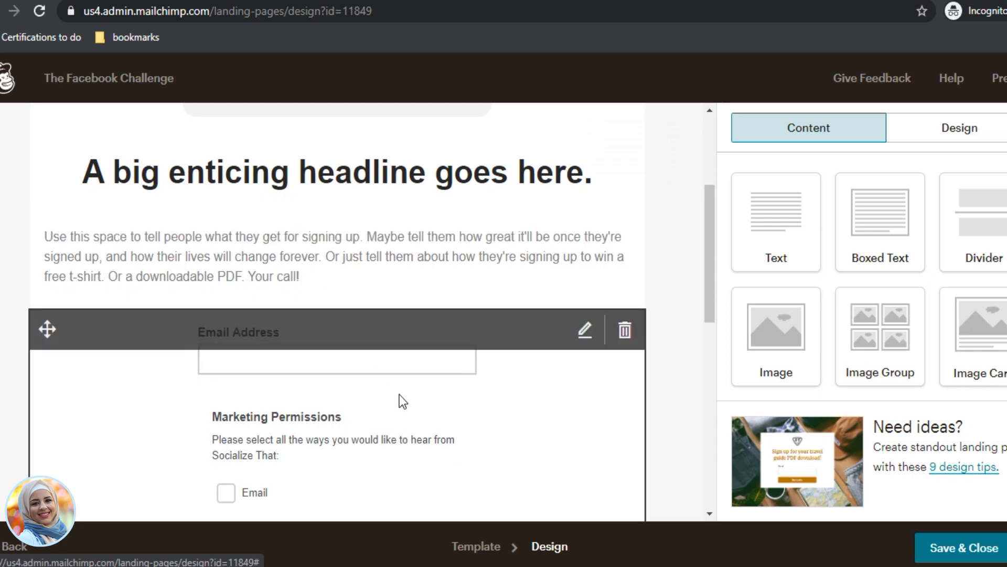
pyautogui.scroll(-6, 400, 400)
pyautogui.scroll(-4, 360, 393)
pyautogui.scroll(1, 446, 431)
pyautogui.scroll(-2, 446, 432)
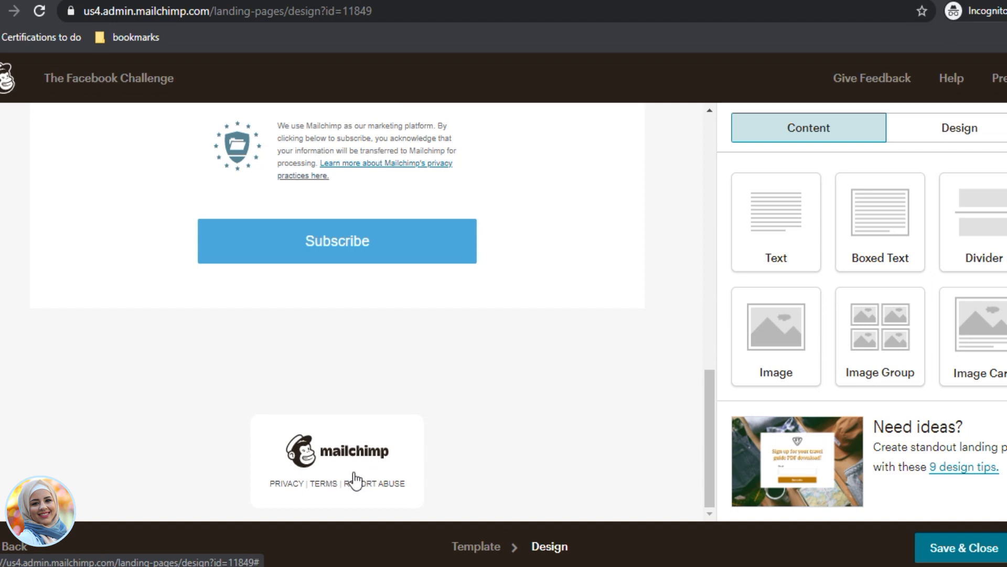
pyautogui.scroll(7, 586, 472)
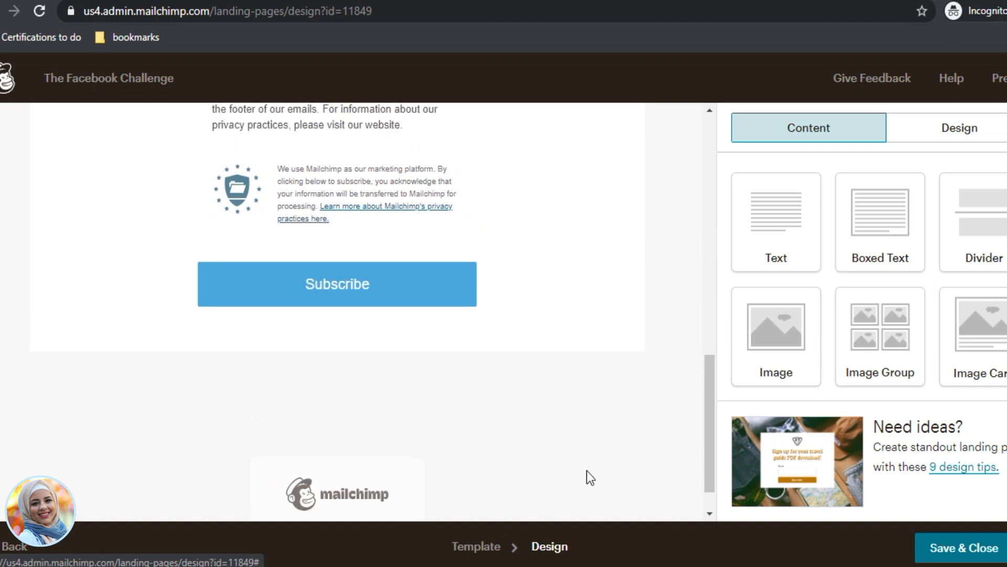
pyautogui.scroll(7, 587, 467)
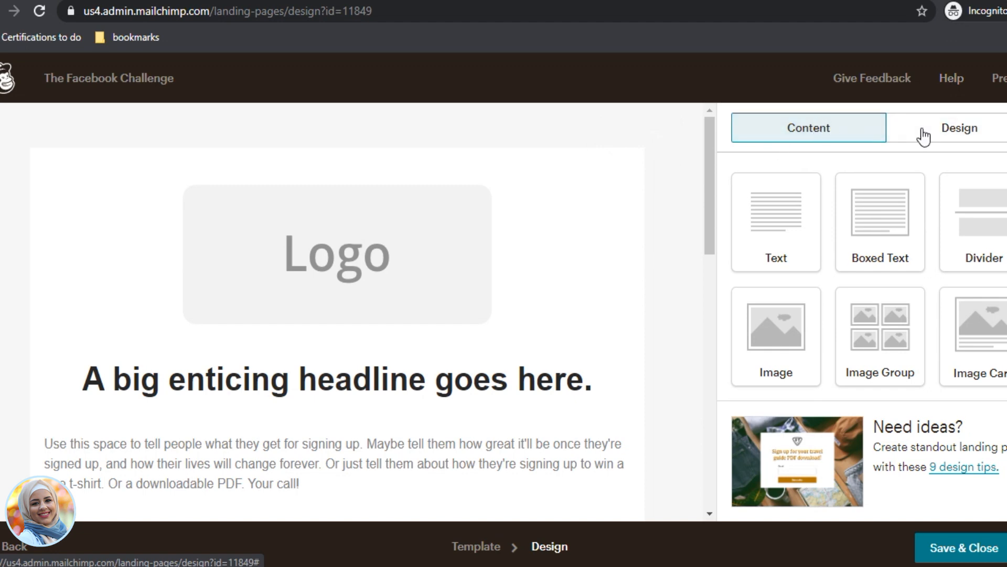
pyautogui.moveTo(786, 212); pyautogui.dragTo(350, 388)
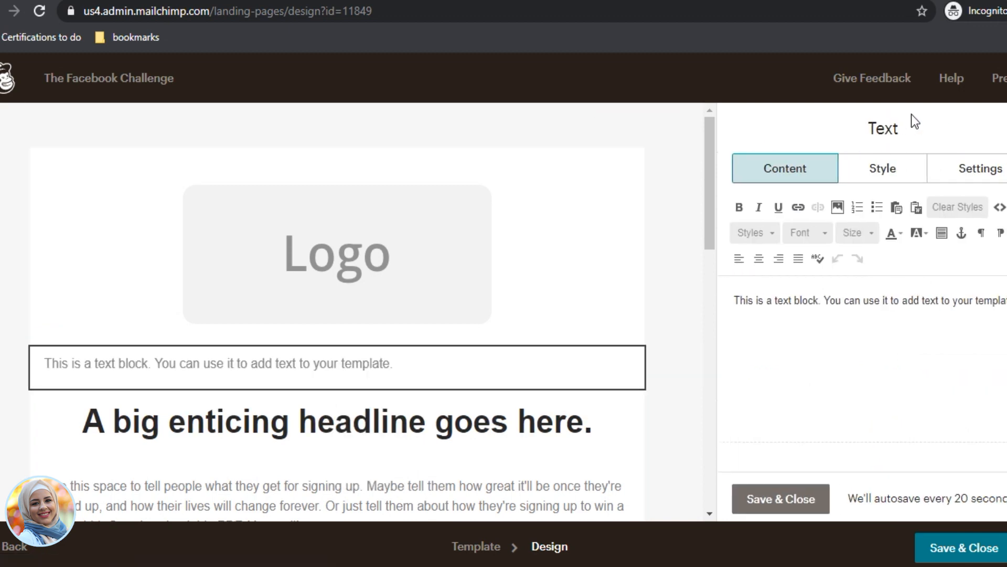
pyautogui.click(780, 499)
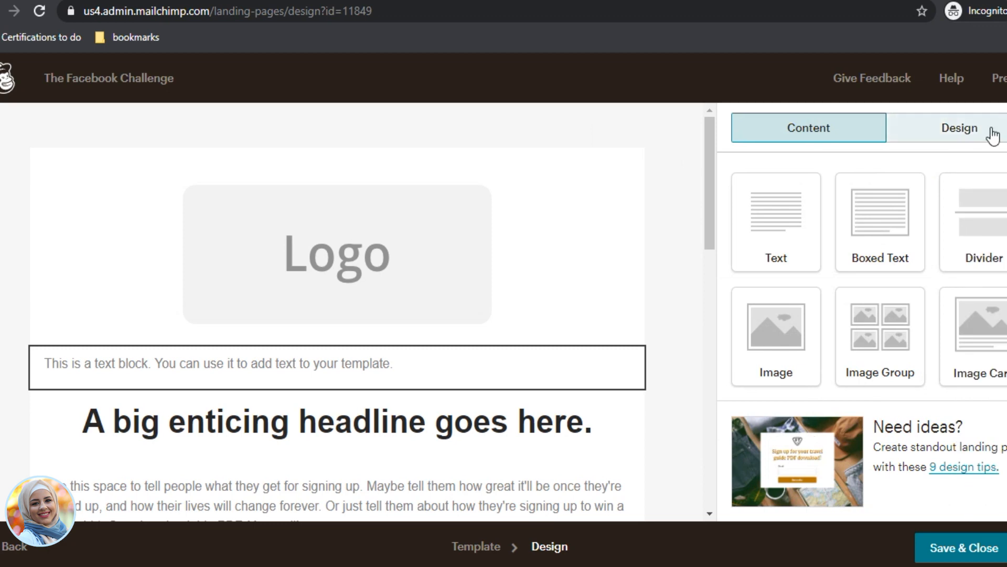
pyautogui.click(945, 135)
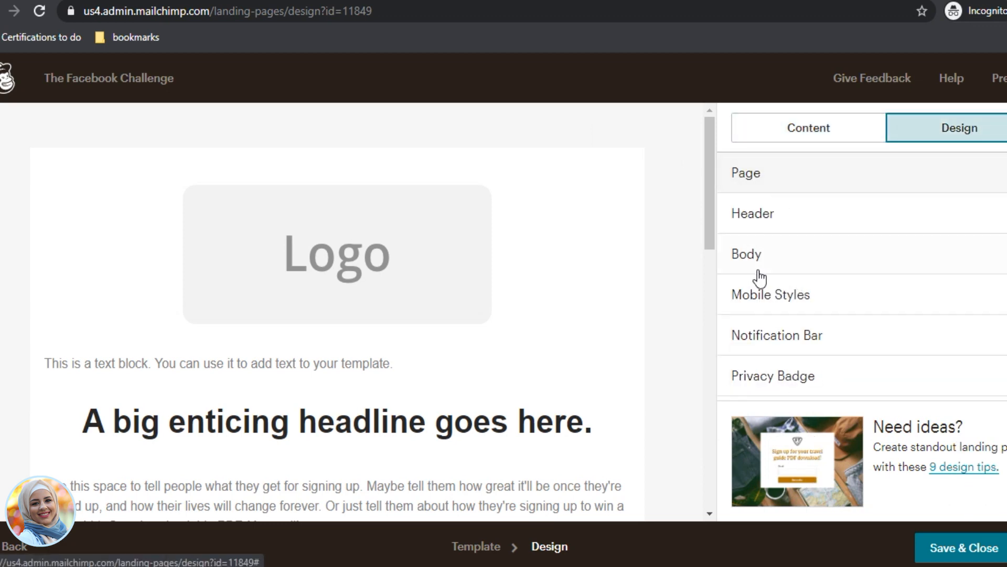
pyautogui.click(801, 133)
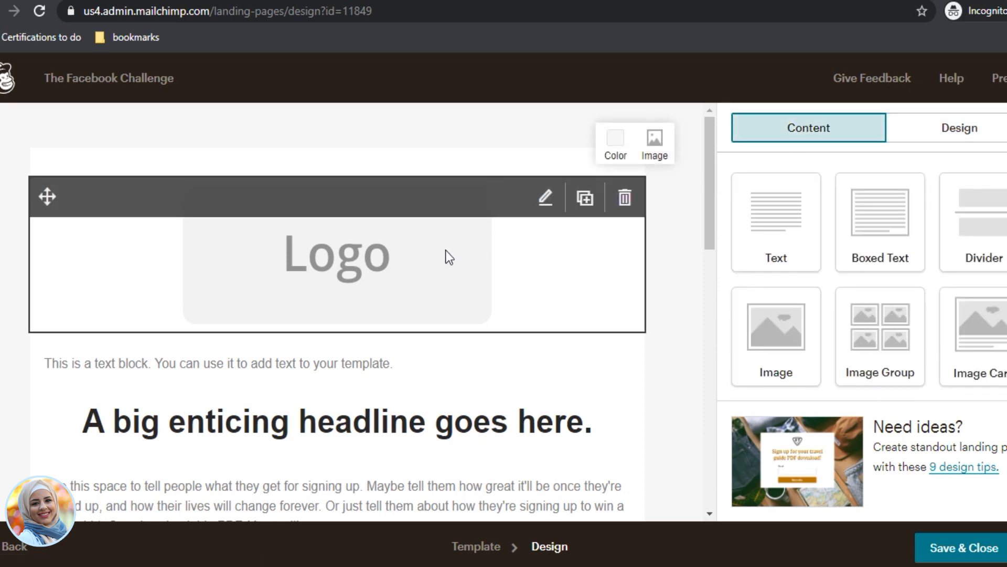
pyautogui.scroll(-10, 454, 475)
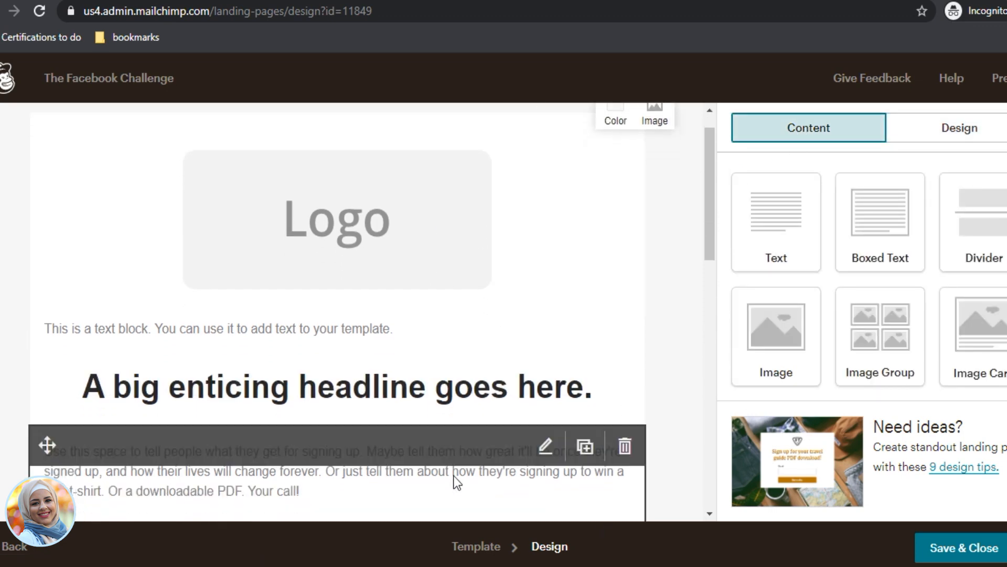
pyautogui.scroll(6, 534, 396)
pyautogui.scroll(4, 536, 399)
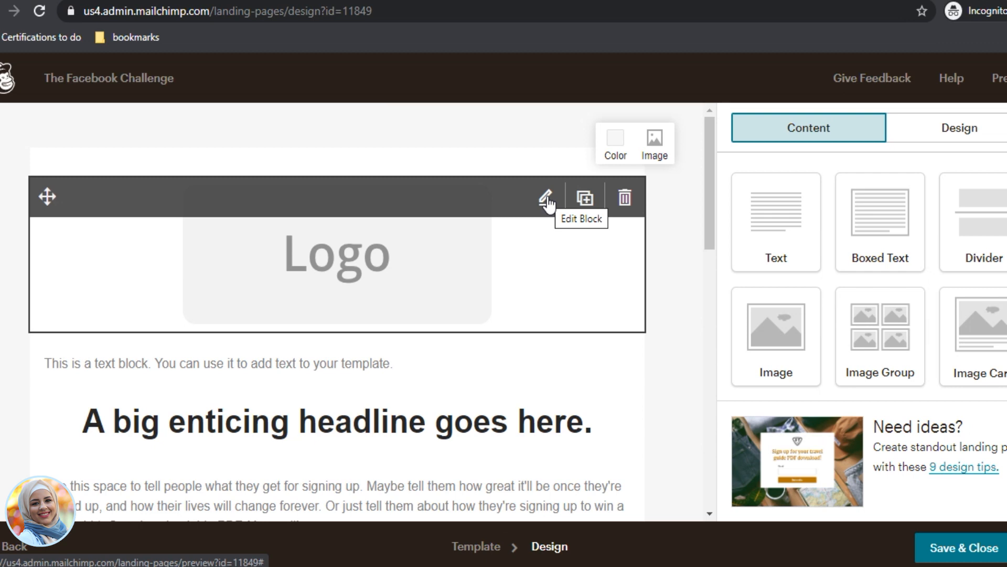
# Step: Open the logo block and choose to replace the placeholder image
pyautogui.click(546, 201)
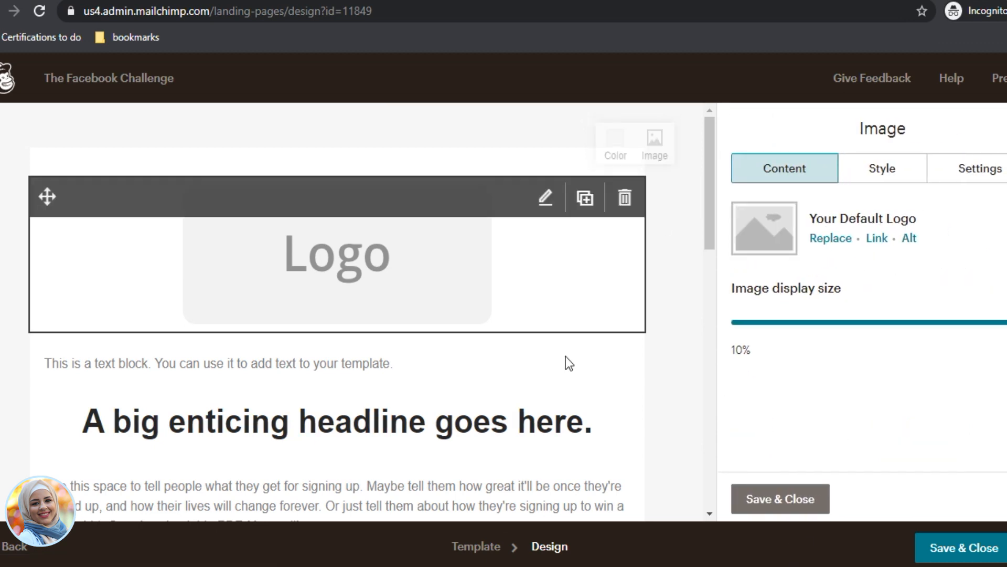
pyautogui.click(841, 241)
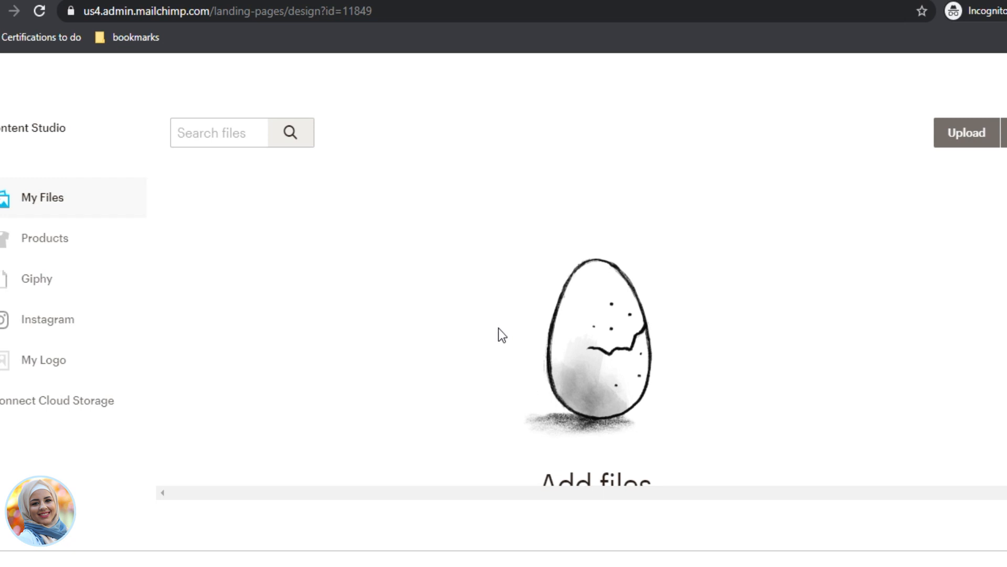
pyautogui.scroll(-2, 527, 375)
pyautogui.scroll(2, 526, 376)
pyautogui.scroll(-2, 766, 316)
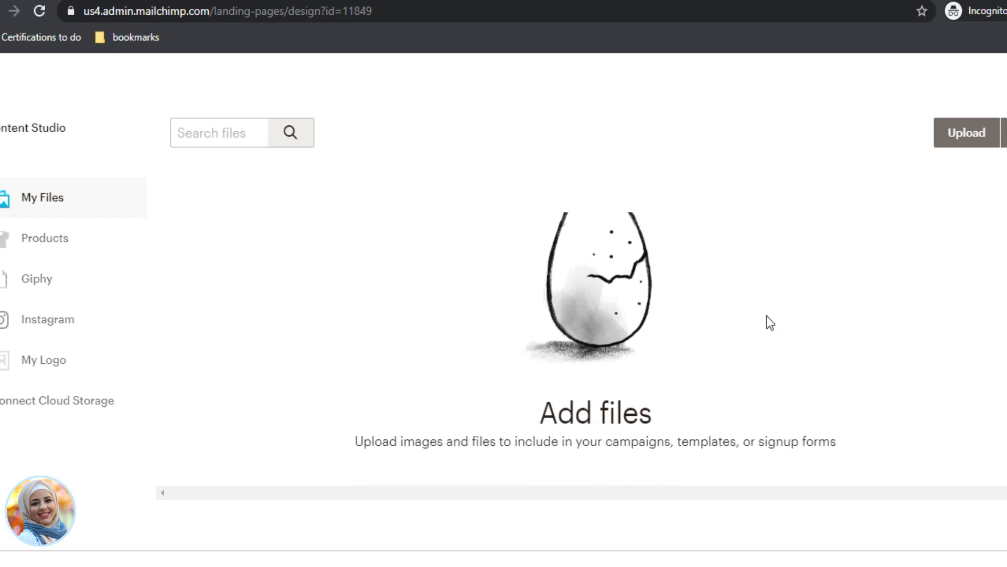
pyautogui.scroll(2, 735, 370)
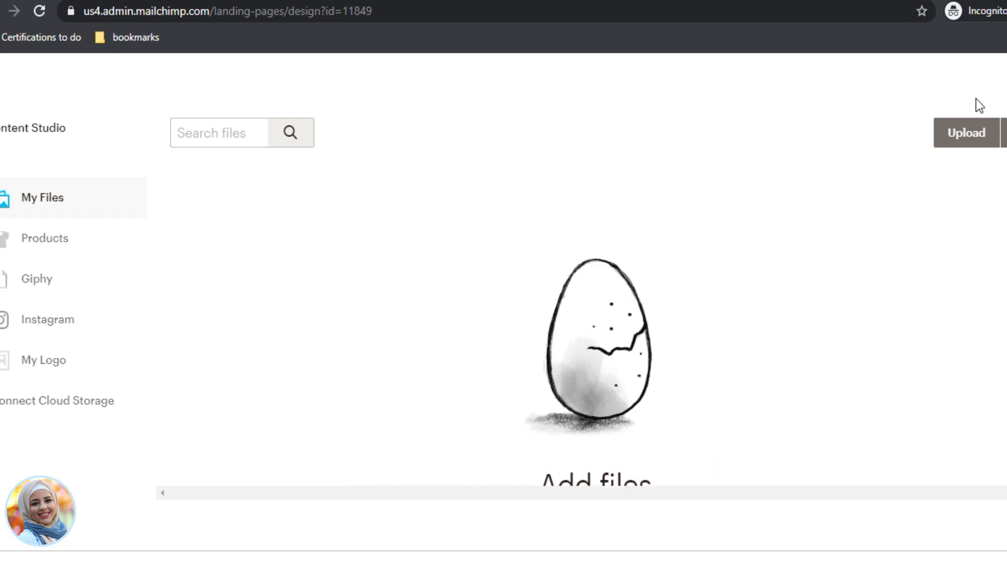
# Step: Upload ST Logo NEW.png from Desktop > WEbsite and insert it as the logo
pyautogui.click(967, 135)
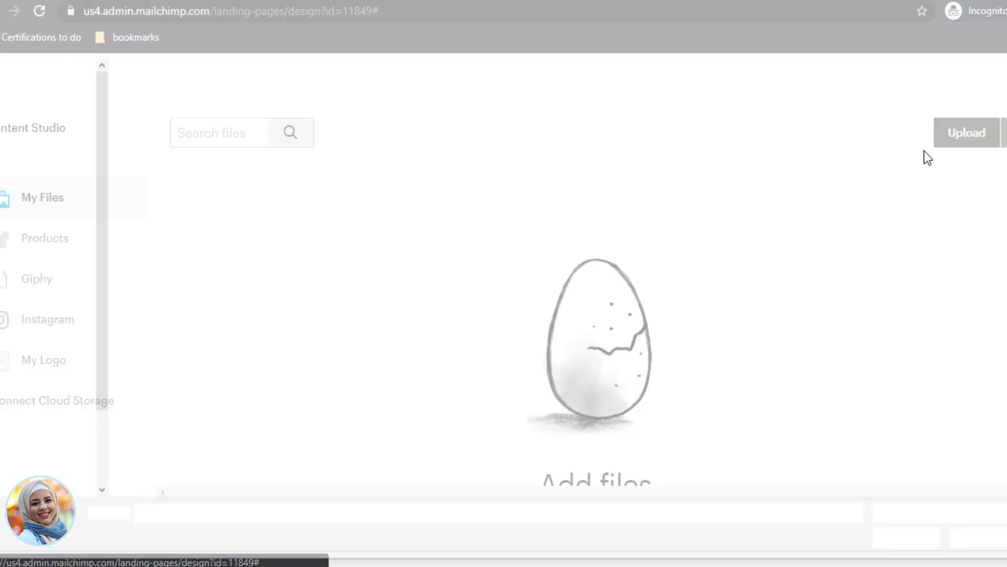
pyautogui.click(22, 101)
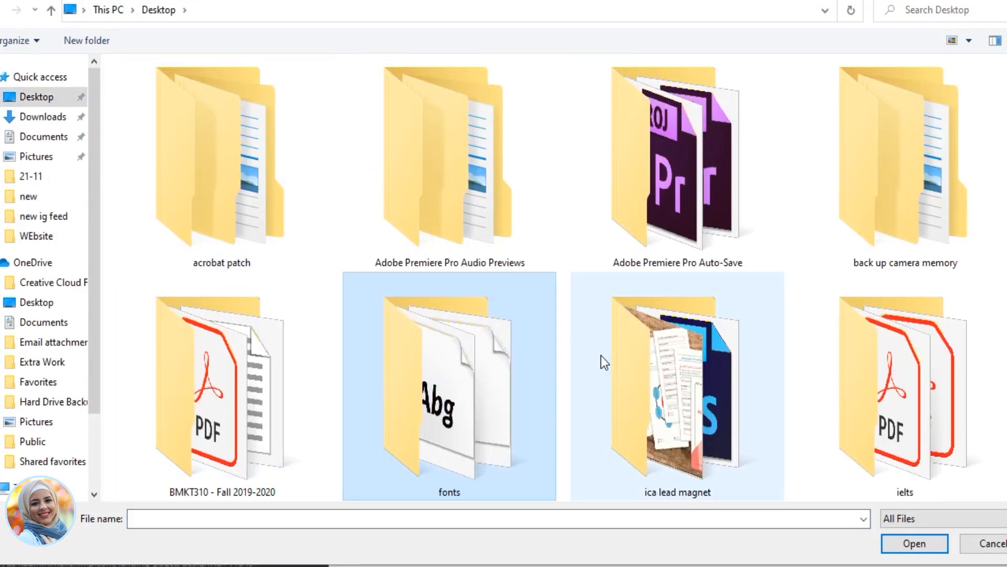
pyautogui.scroll(-10, 601, 354)
pyautogui.doubleClick(738, 187)
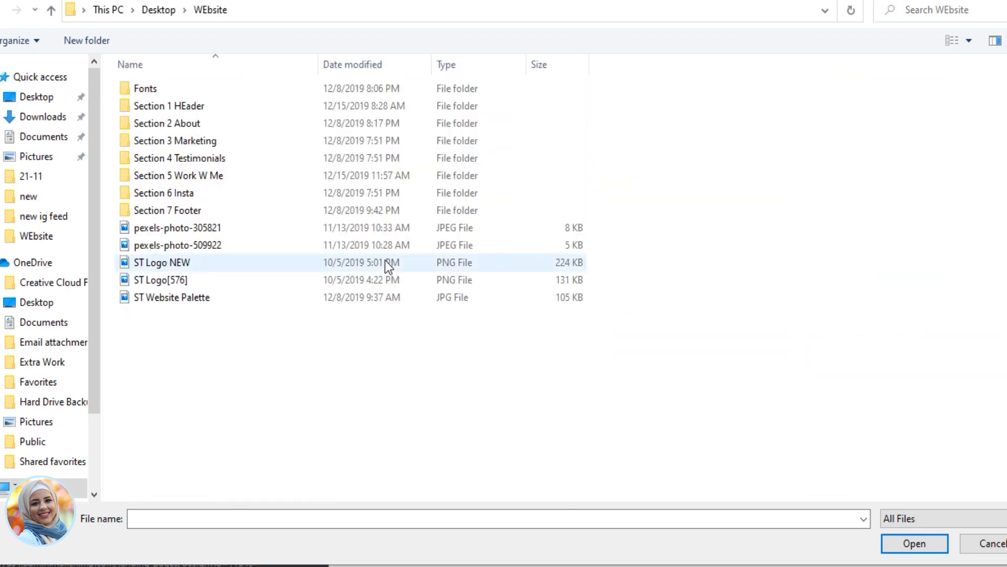
pyautogui.doubleClick(168, 266)
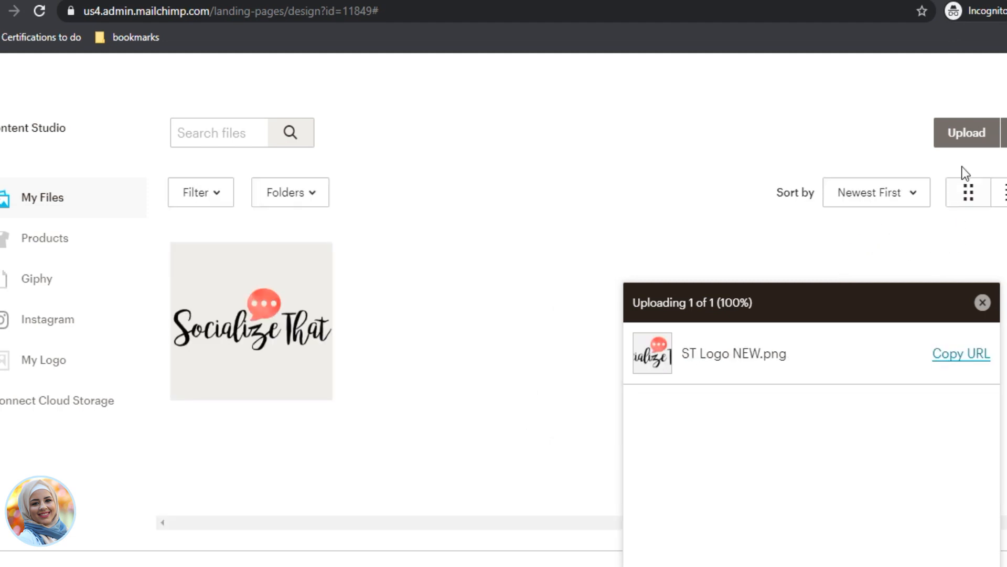
pyautogui.click(271, 355)
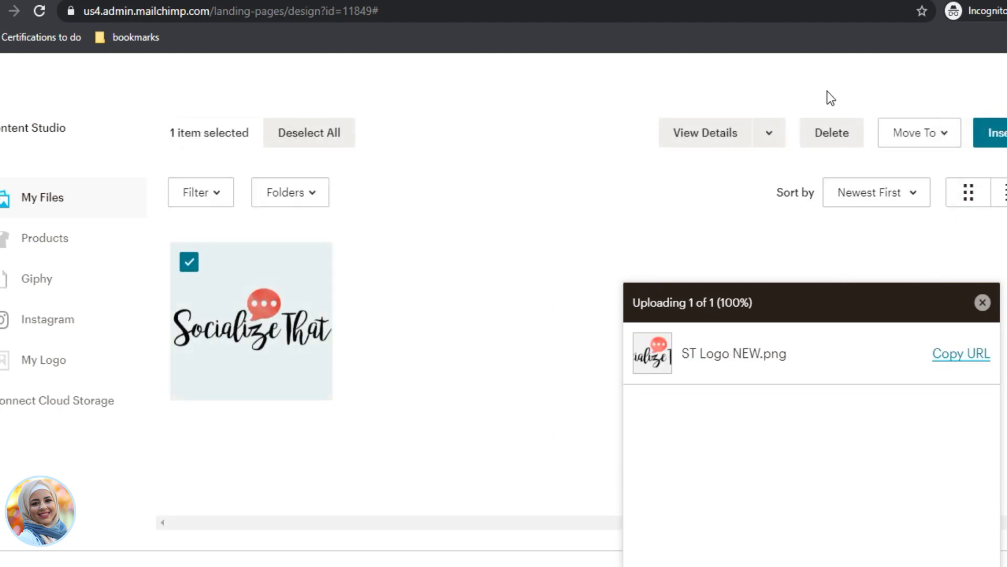
pyautogui.click(1000, 133)
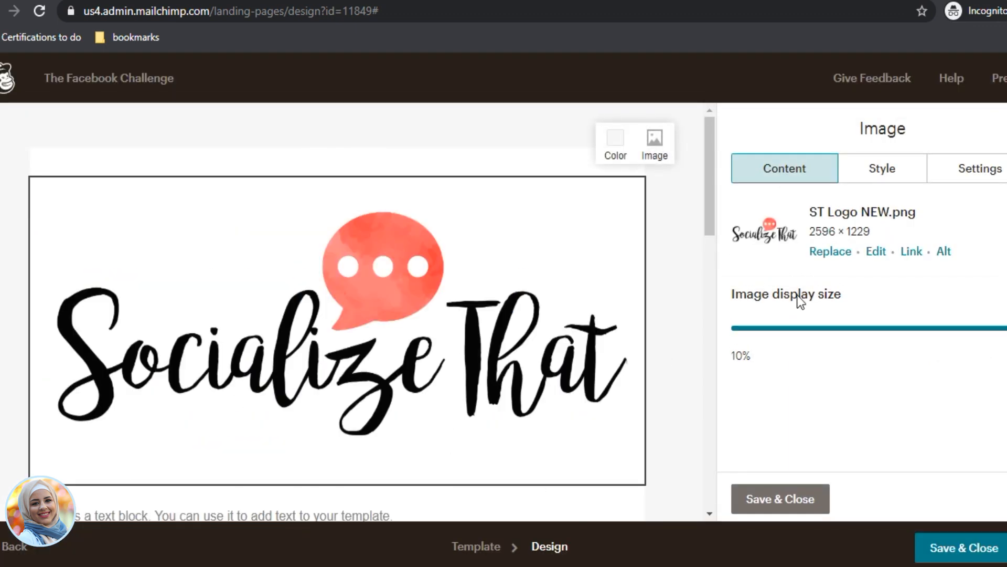
# Step: Shrink the logo and delete the placeholder text block beneath it
pyautogui.moveTo(991, 328); pyautogui.dragTo(772, 326)
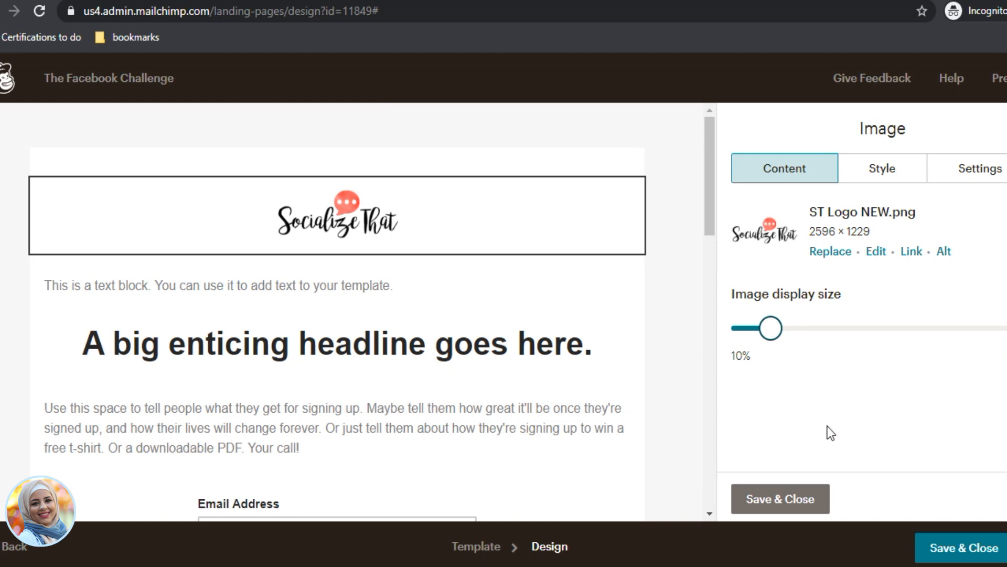
pyautogui.moveTo(409, 283)
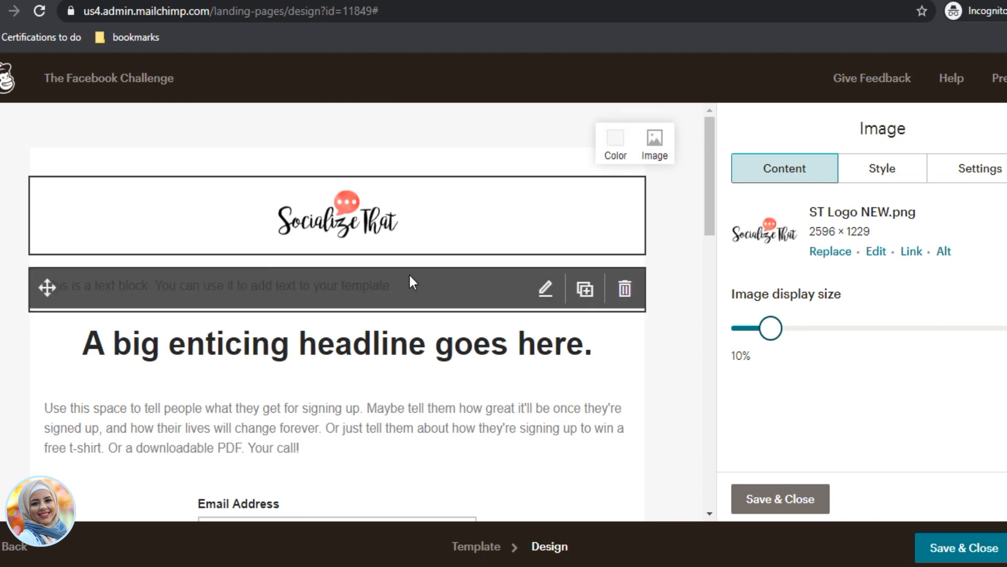
pyautogui.click(626, 290)
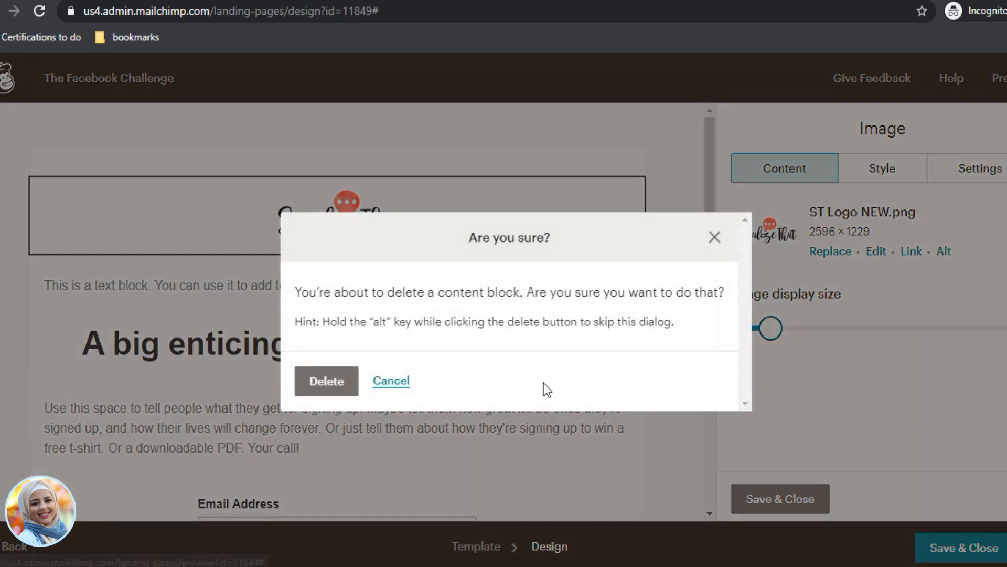
pyautogui.click(327, 383)
# Step: Rewrite the headline to read 'GET MORE ENGAGED FOLLOWERS ON FACEBOOK'
pyautogui.click(401, 297)
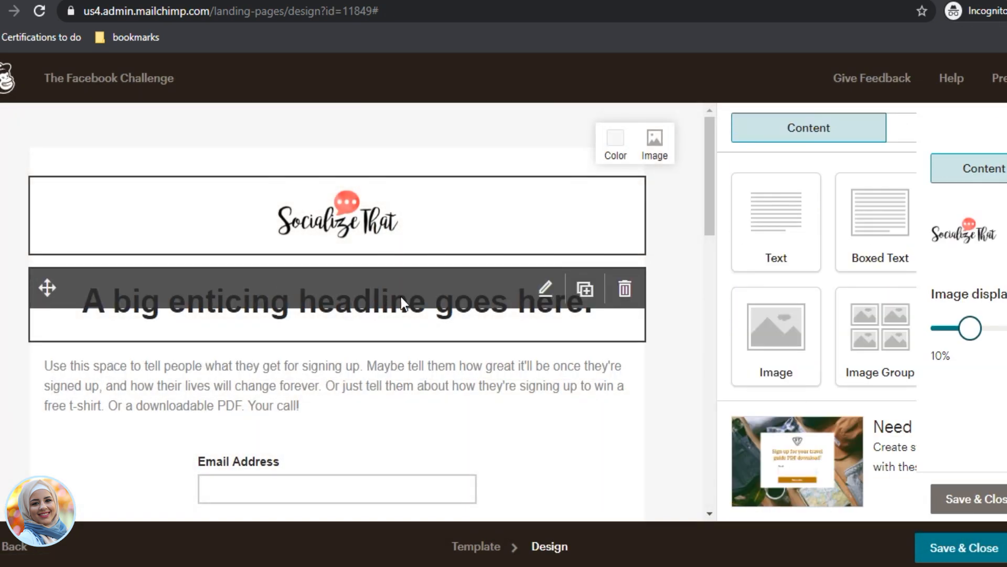
pyautogui.moveTo(881, 354); pyautogui.dragTo(715, 294)
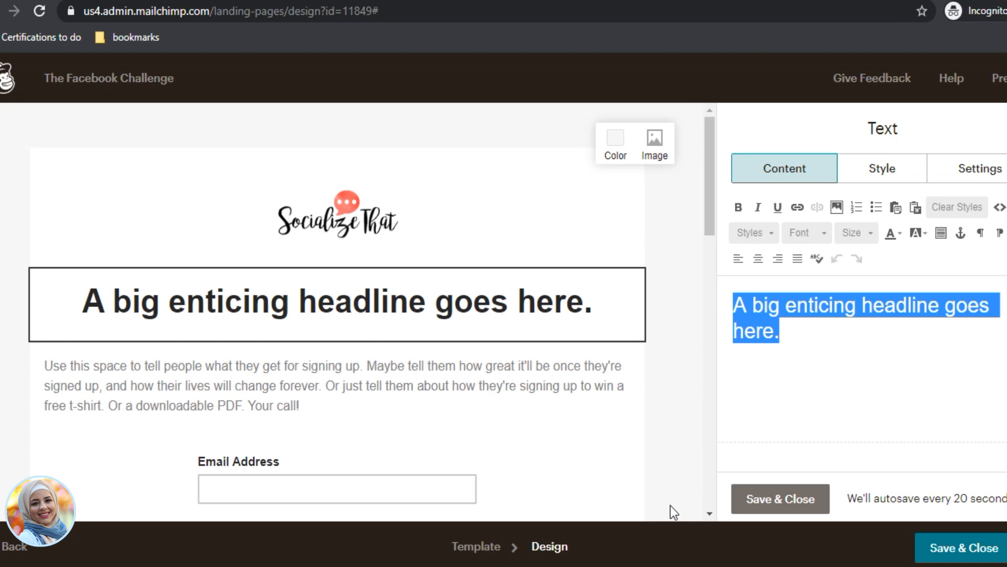
pyautogui.write('Grow')
pyautogui.press('BackSpace')
pyautogui.press('BackSpace')
pyautogui.press('BackSpace')
pyautogui.press('BackSpace')
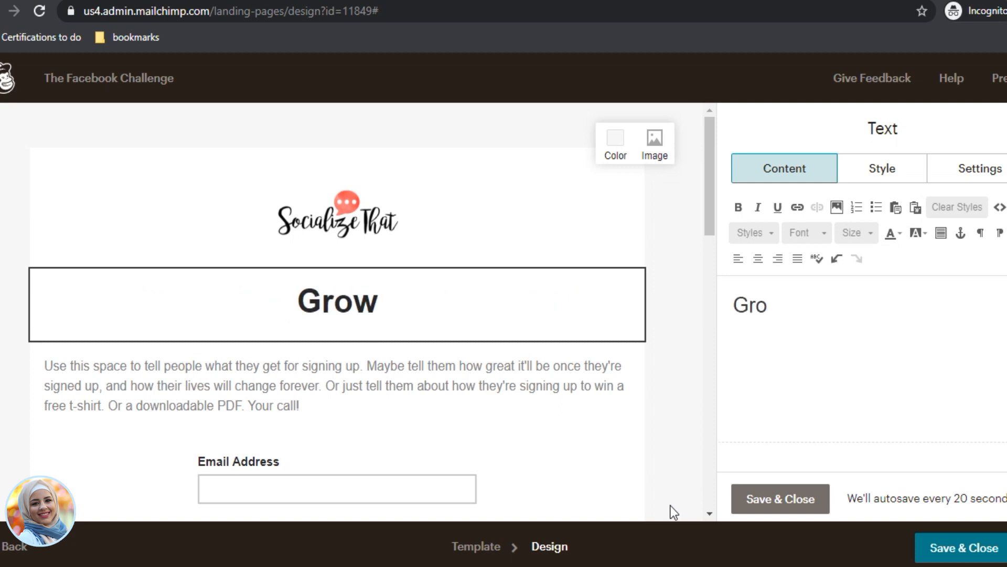
pyautogui.write('GROW ')
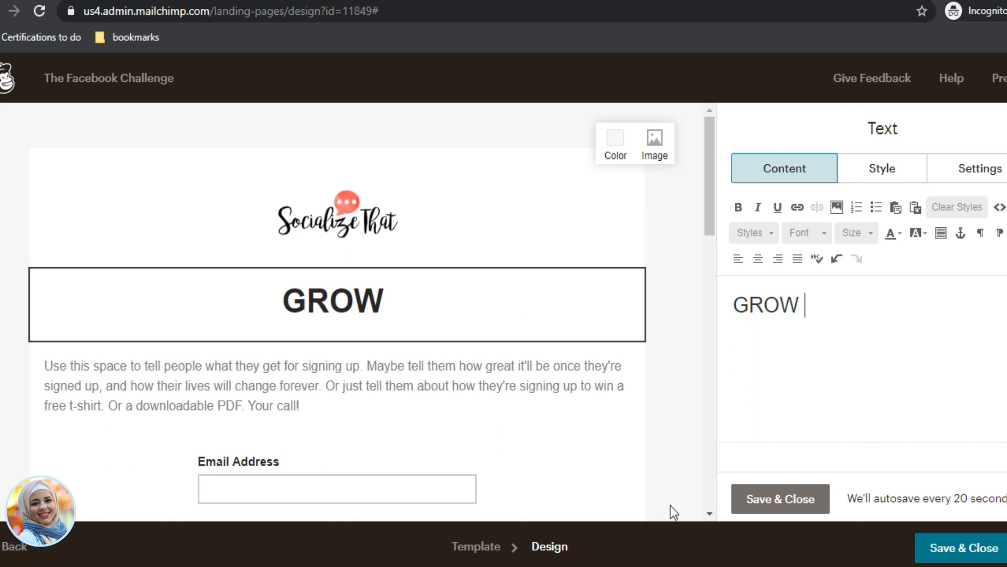
pyautogui.write('YOUR FACEBOOK')
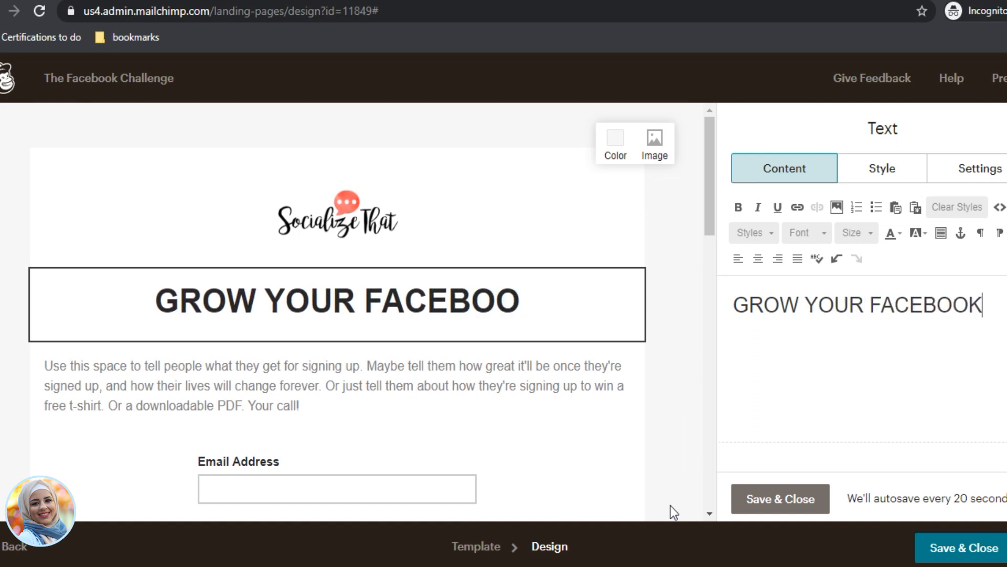
pyautogui.click(751, 294)
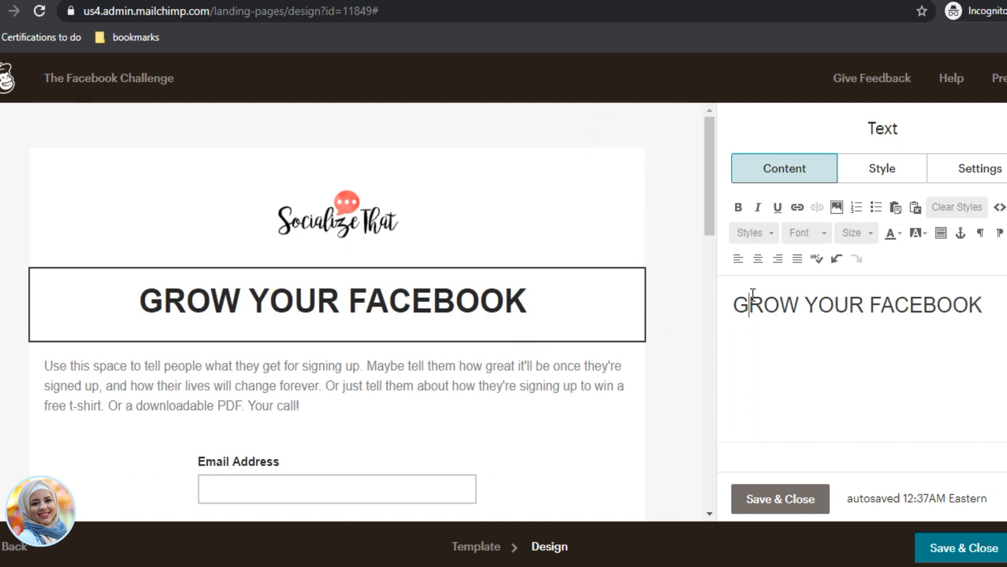
pyautogui.tripleClick(751, 294)
pyautogui.write('GET ')
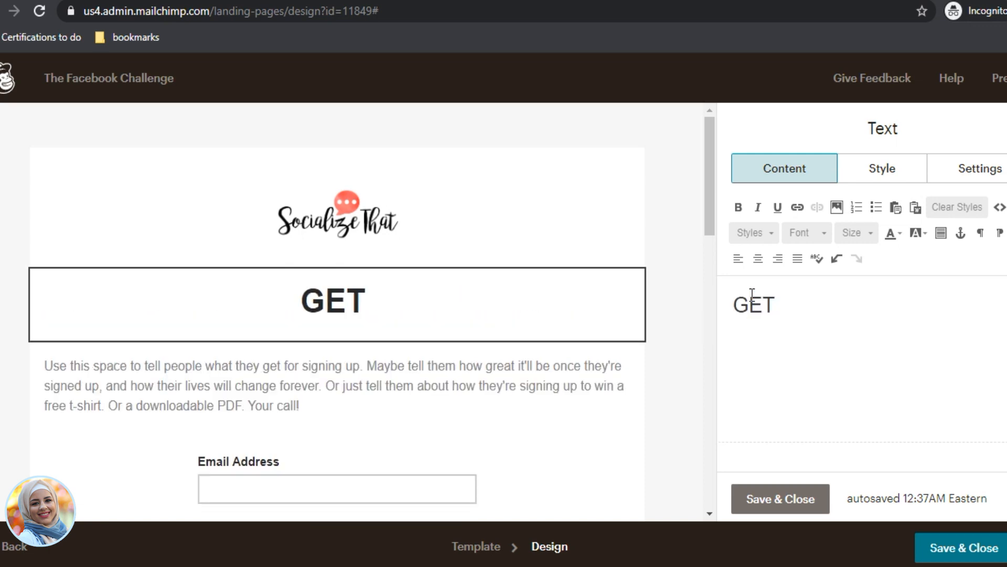
pyautogui.write('MORE ENGAGEE')
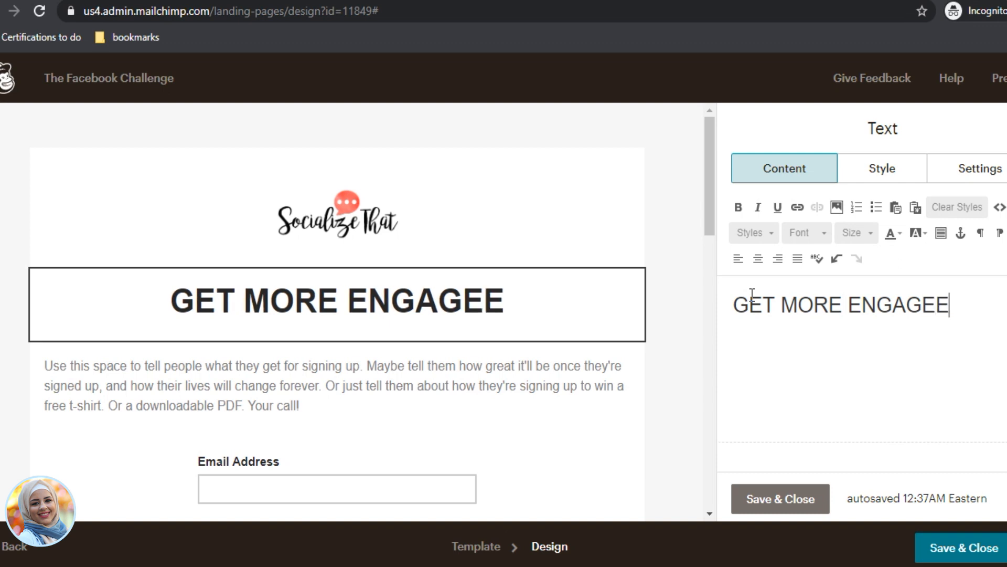
pyautogui.press('BackSpace')
pyautogui.write('D FOLLOW')
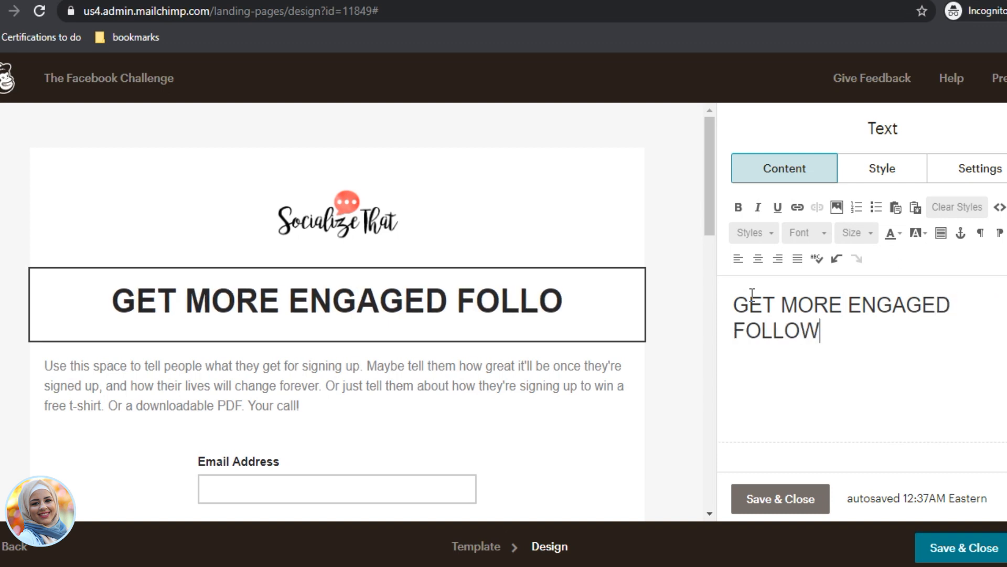
pyautogui.write('ERS ON ')
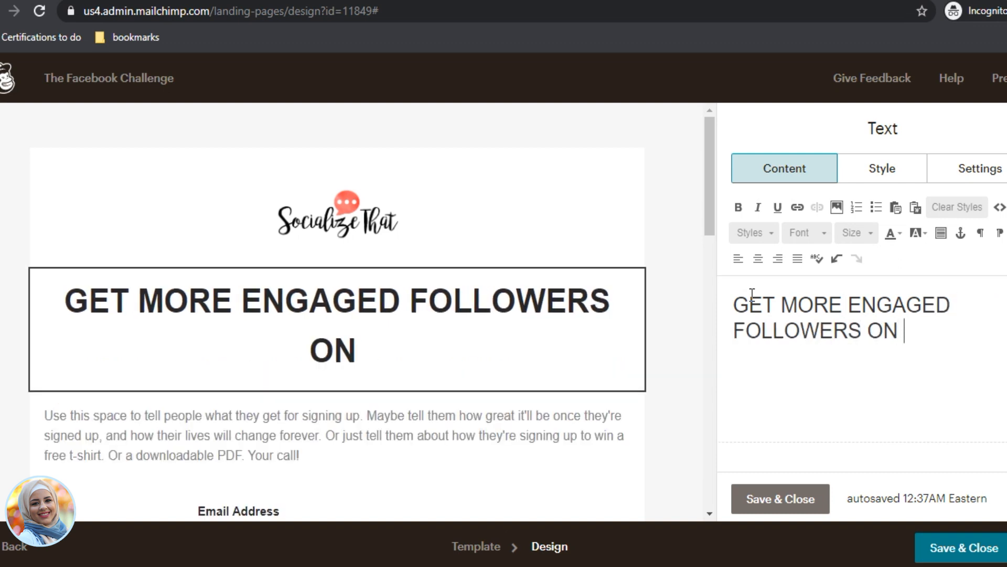
pyautogui.write('FACEBOOK')
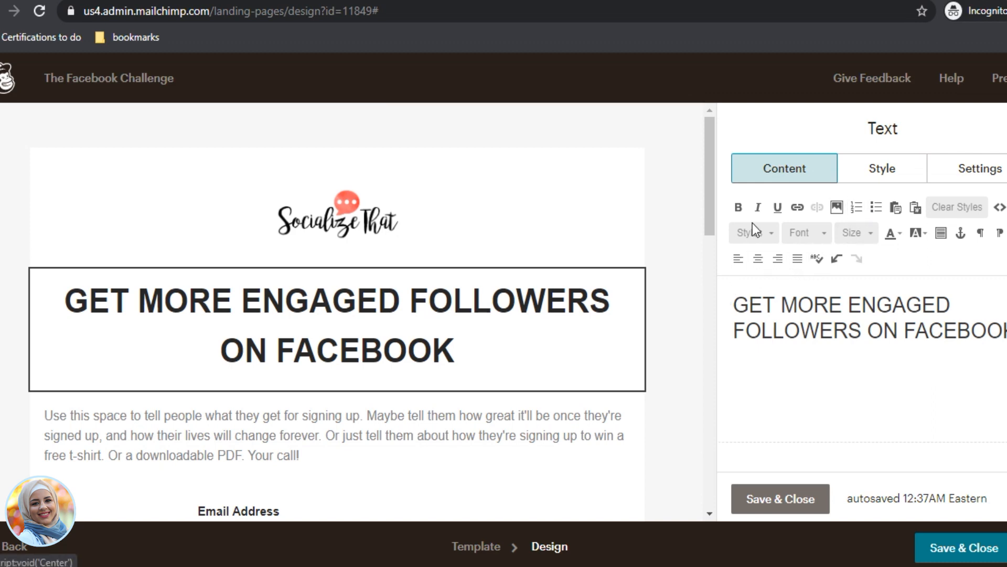
# Step: Apply Default Text style to the headline and strip the h1 tags from its HTML source
pyautogui.click(768, 238)
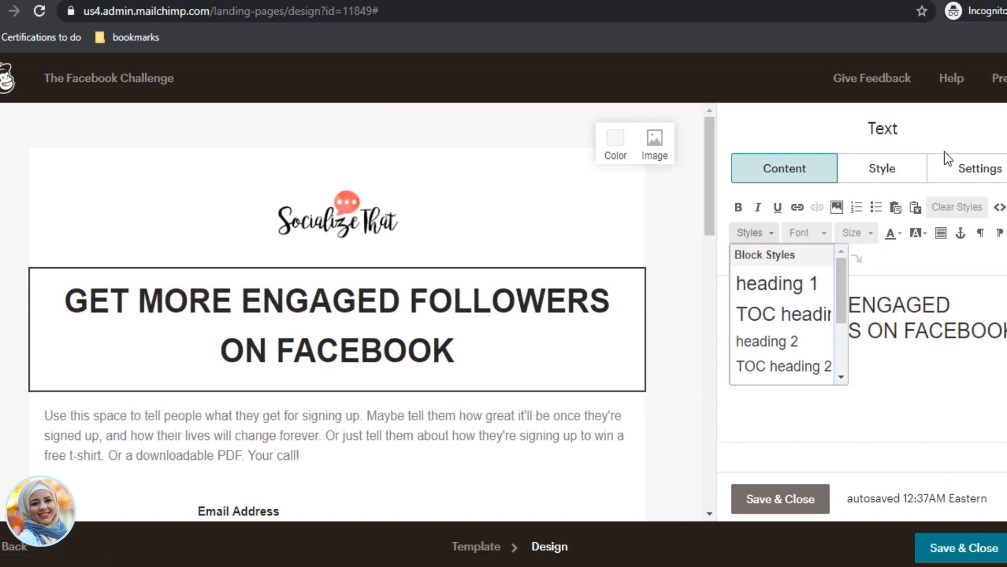
pyautogui.scroll(-2, 782, 317)
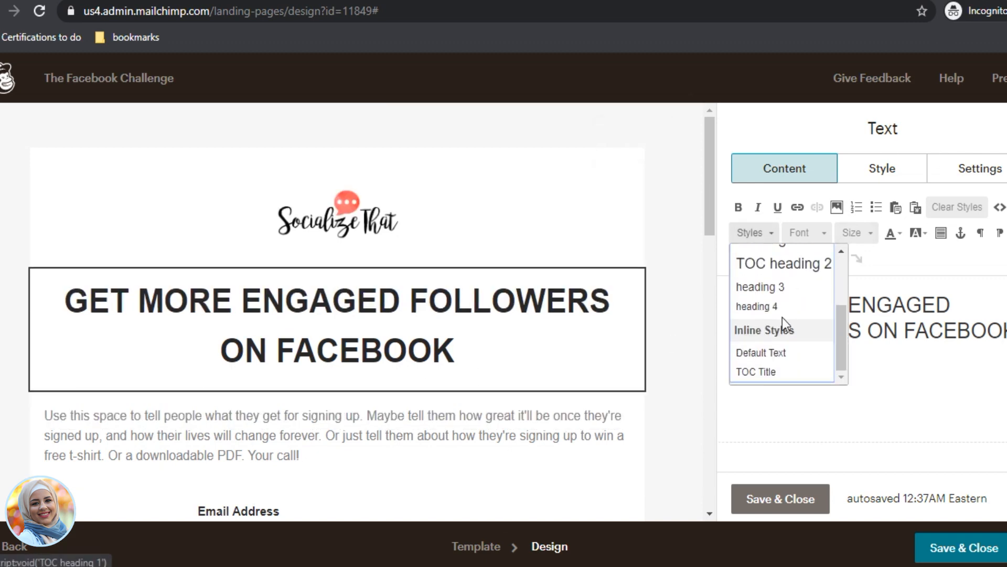
pyautogui.click(765, 356)
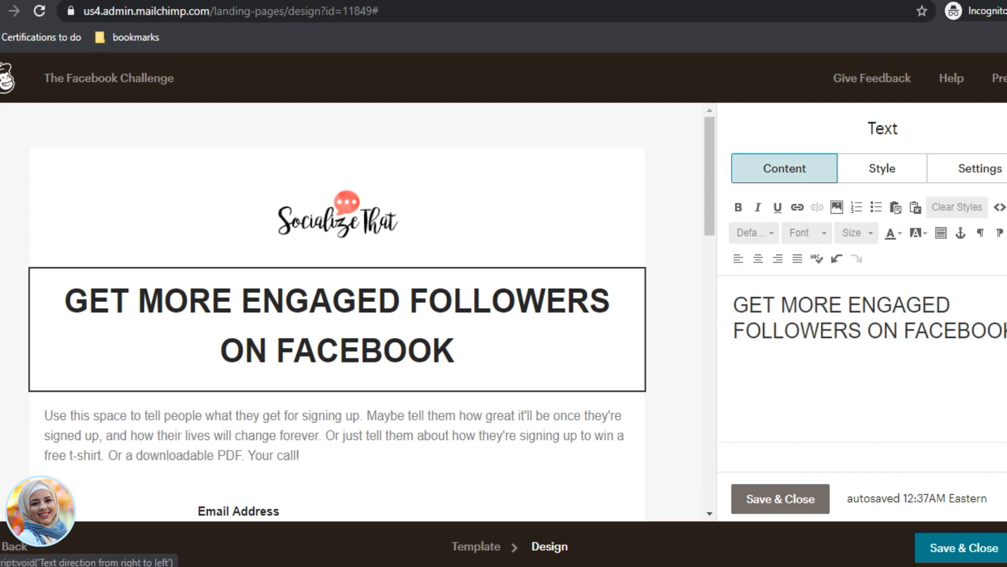
pyautogui.click(1000, 208)
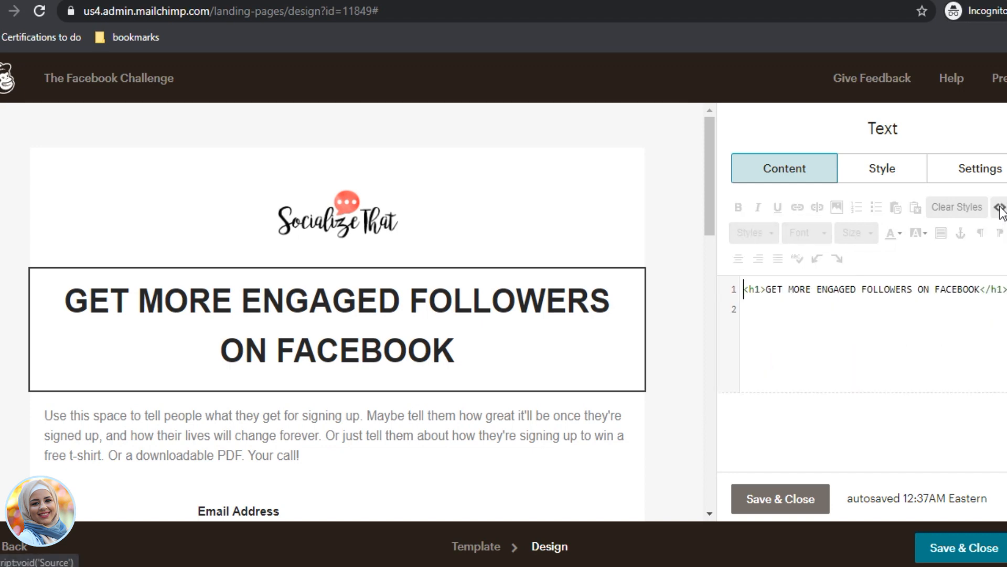
pyautogui.moveTo(766, 289); pyautogui.dragTo(706, 292)
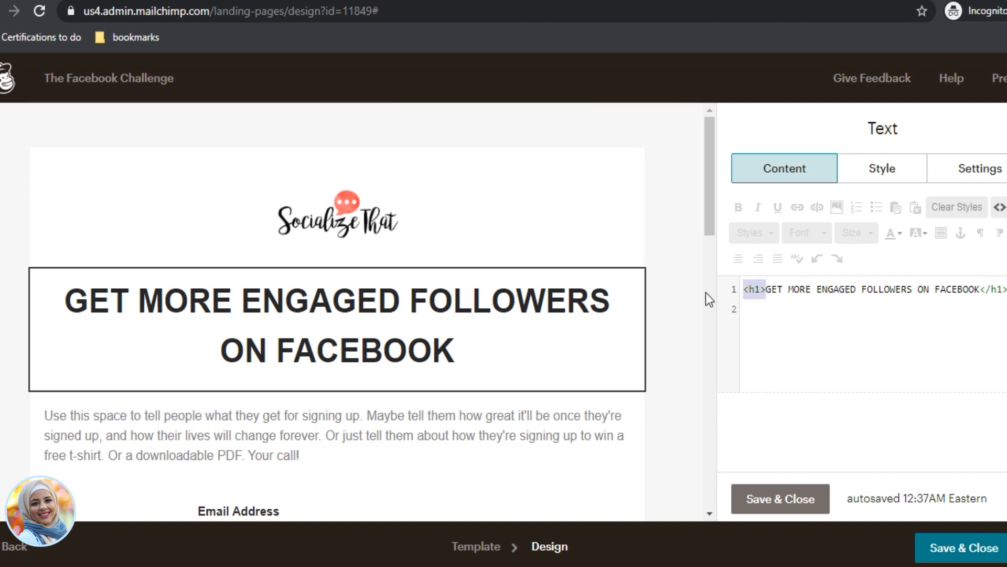
pyautogui.press('BackSpace')
pyautogui.click(995, 295)
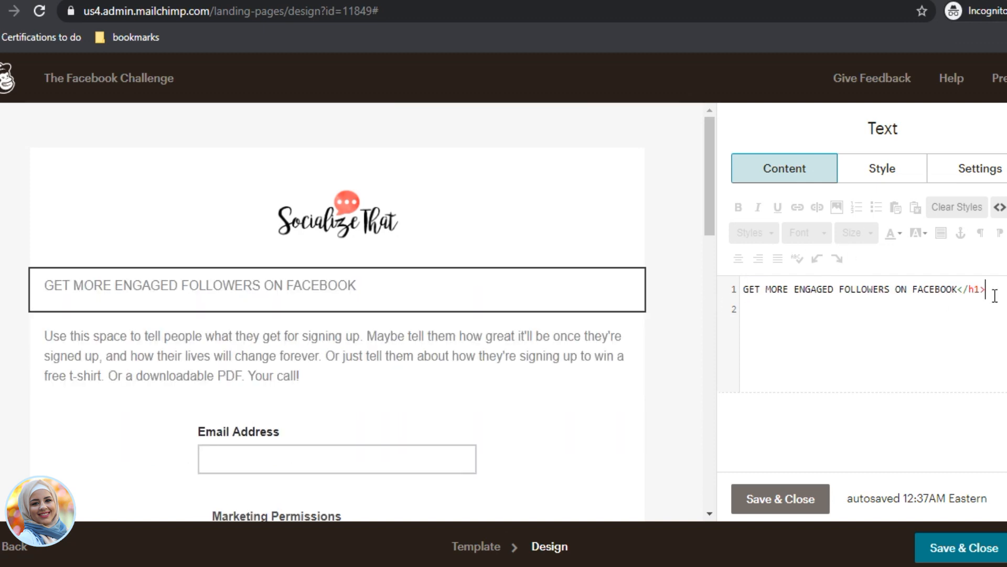
pyautogui.moveTo(995, 296); pyautogui.dragTo(959, 290)
pyautogui.press('BackSpace')
pyautogui.click(999, 206)
# Step: Make the headline a large bold heading in Dancing Script
pyautogui.click(763, 234)
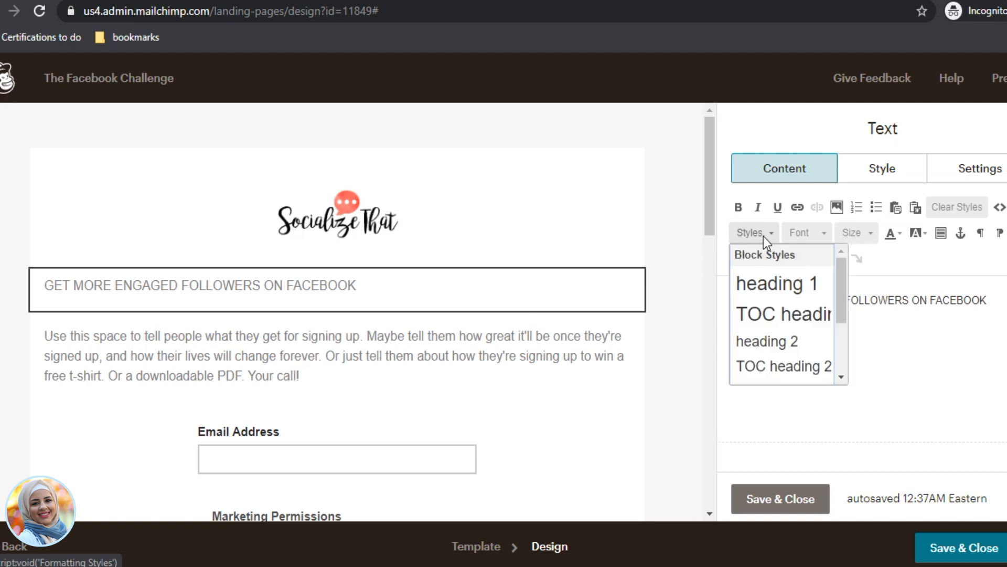
pyautogui.click(791, 343)
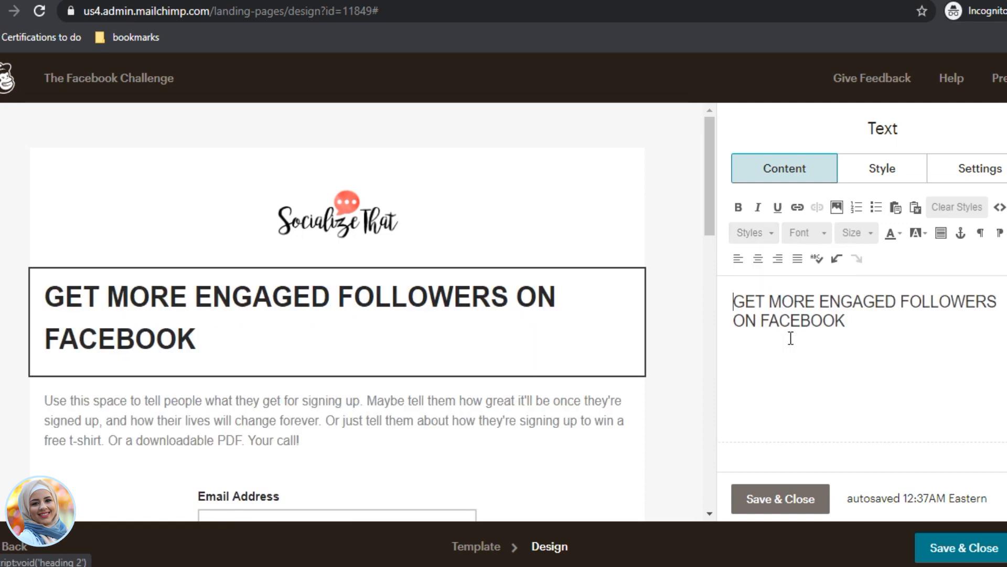
pyautogui.click(820, 232)
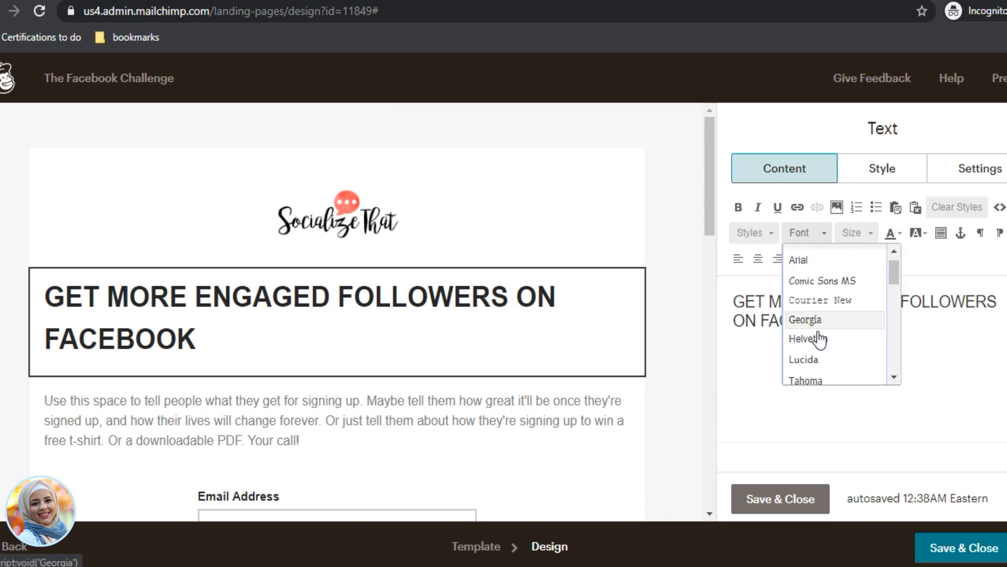
pyautogui.scroll(-3, 832, 378)
pyautogui.scroll(2, 840, 346)
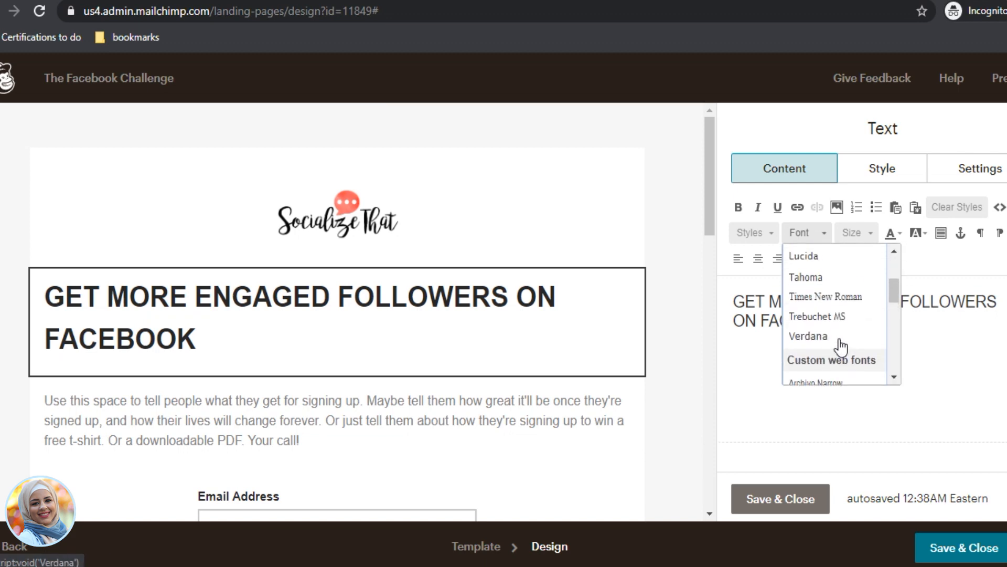
pyautogui.scroll(-2, 837, 335)
pyautogui.click(839, 362)
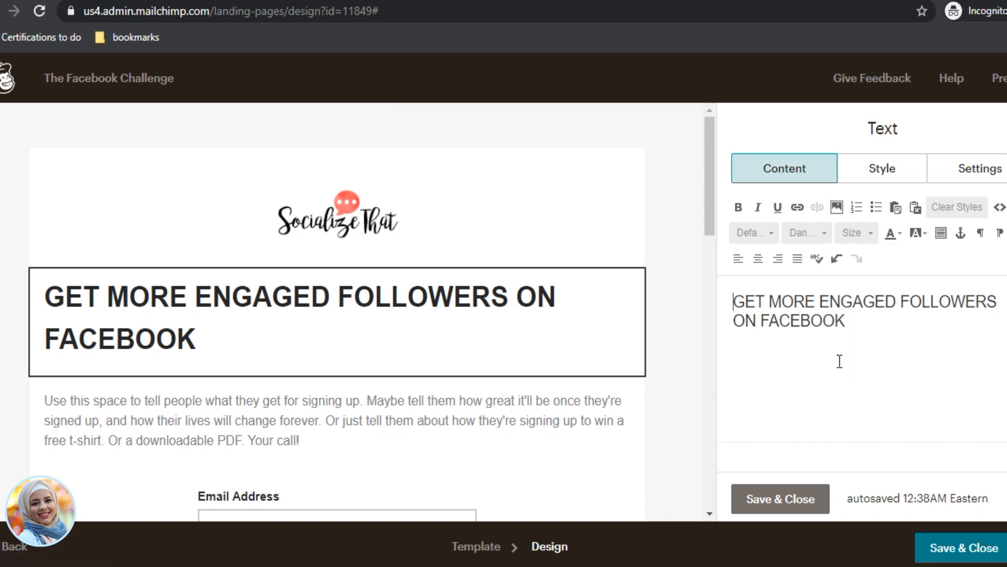
# Step: Change the whole headline's font to Lato, then to Verdana
pyautogui.click(824, 230)
pyautogui.scroll(-2, 842, 351)
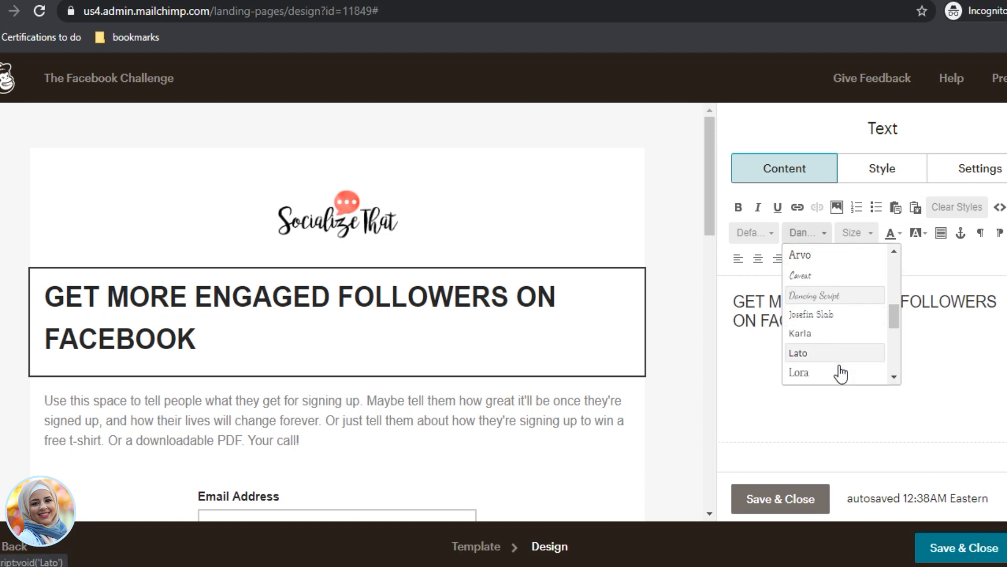
pyautogui.click(838, 315)
pyautogui.hotkey('ctrl', 'a')
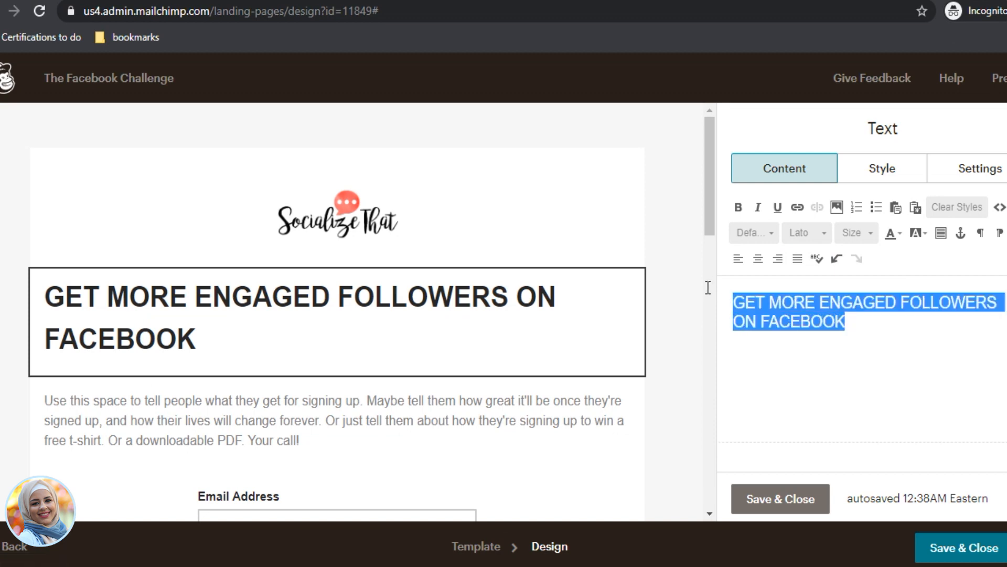
pyautogui.click(822, 231)
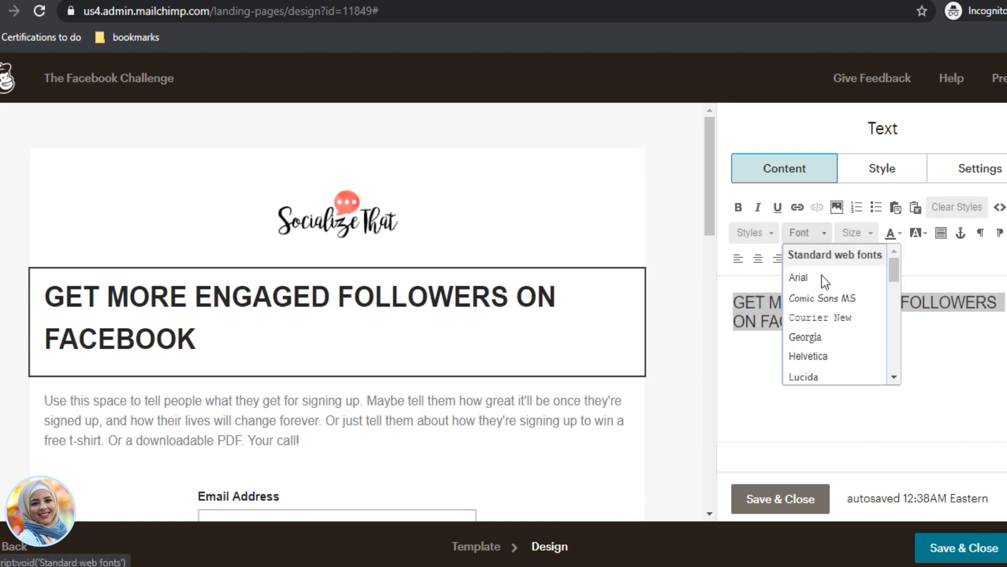
pyautogui.scroll(-2, 838, 356)
pyautogui.click(842, 334)
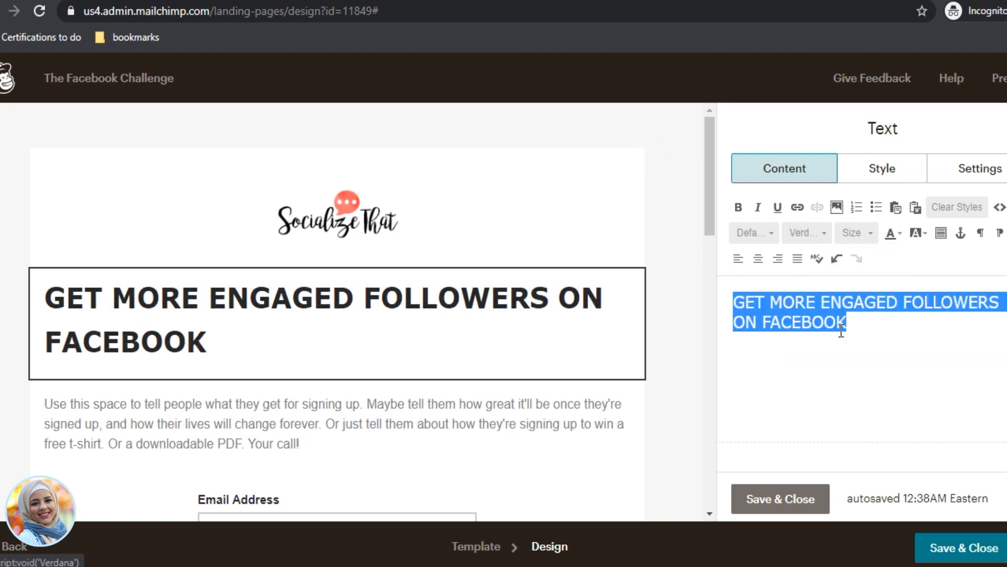
# Step: Check the headline's font size options, then save and close the text editor
pyautogui.click(846, 229)
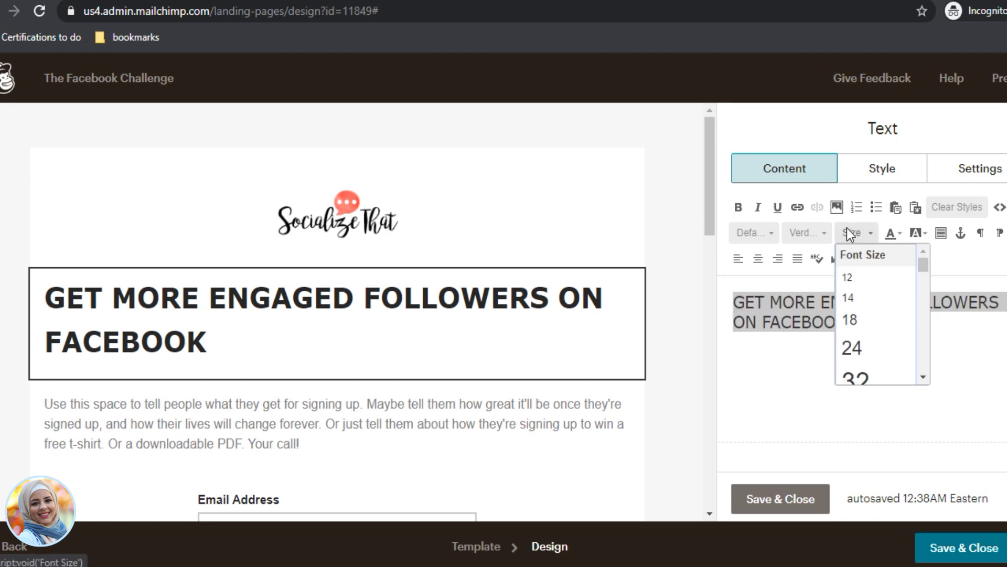
pyautogui.click(861, 326)
pyautogui.click(870, 341)
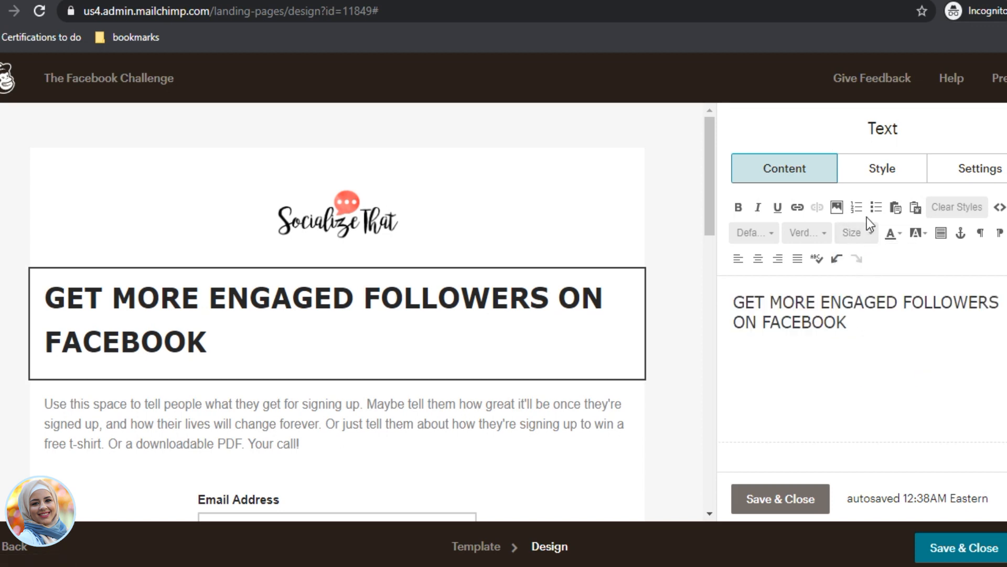
pyautogui.moveTo(288, 429)
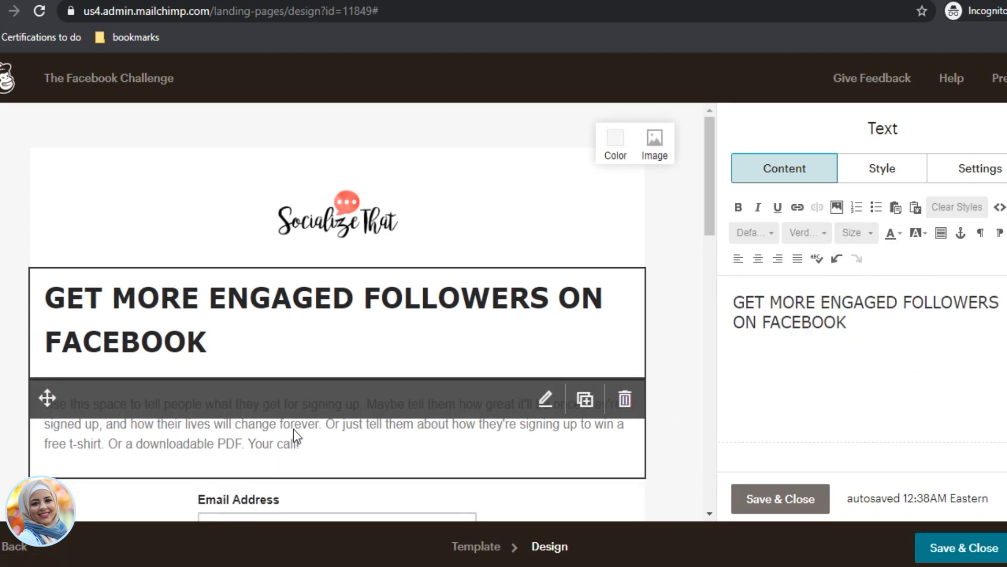
pyautogui.click(795, 496)
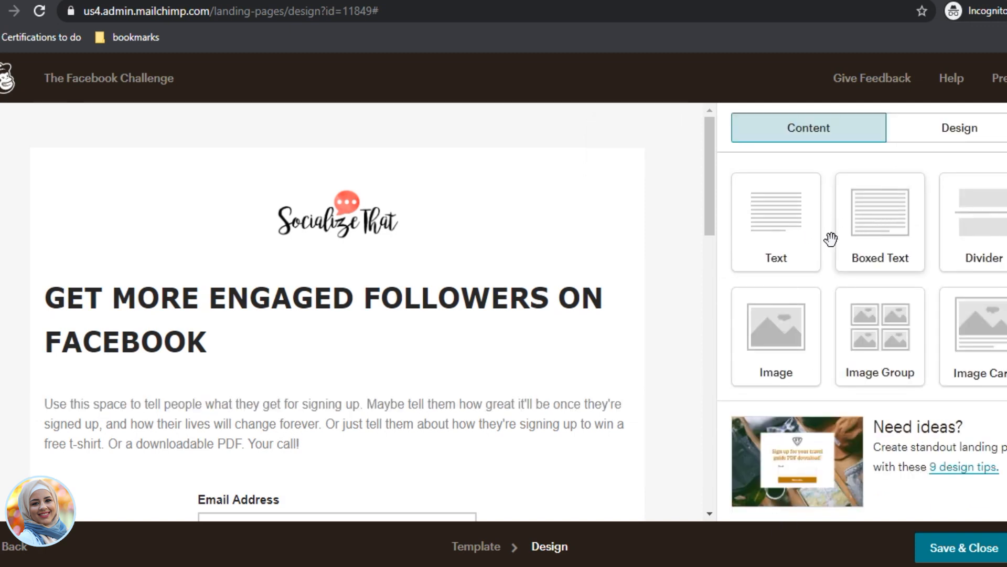
# Step: Add a text block below the headline reading 'WITHOUT WASTING MONEY ON ADS'
pyautogui.moveTo(776, 220); pyautogui.dragTo(415, 357)
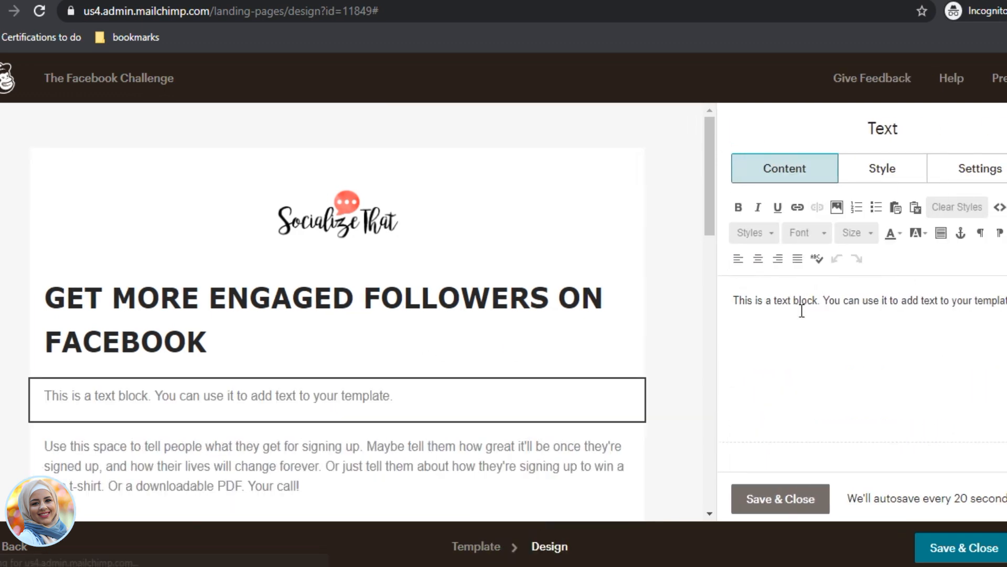
pyautogui.hotkey('ctrl', 'a')
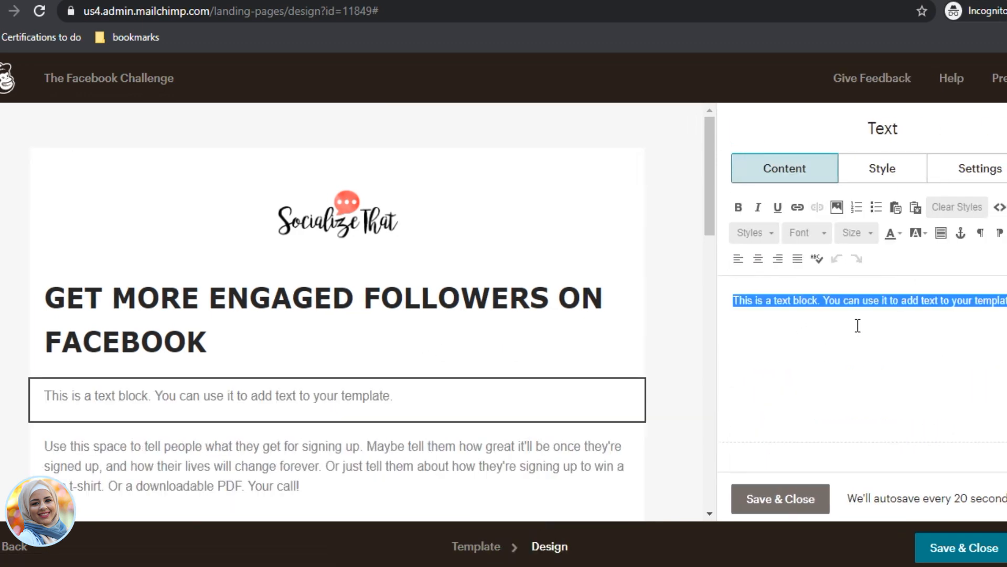
pyautogui.write('WITHOUT ')
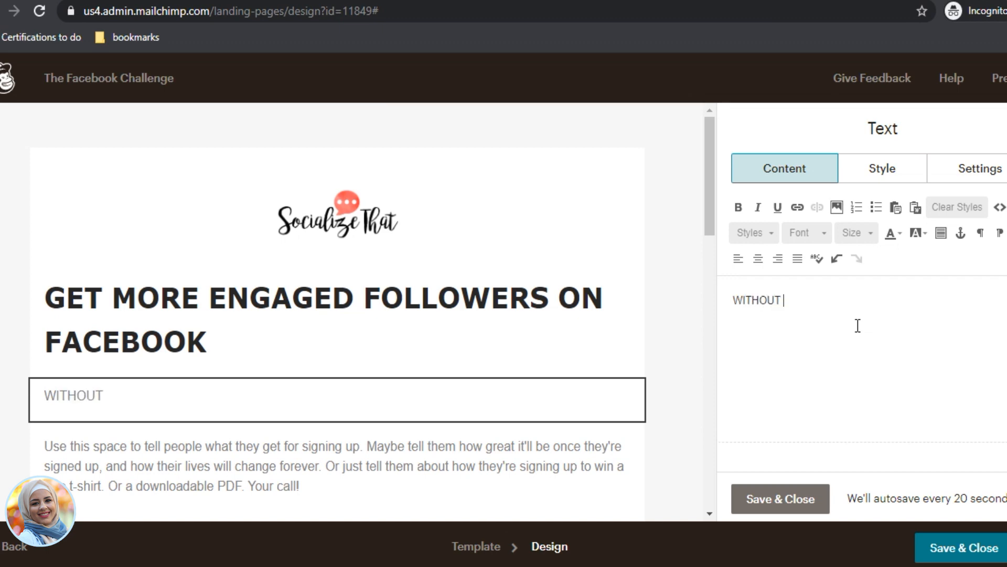
pyautogui.write('WASTING MORE')
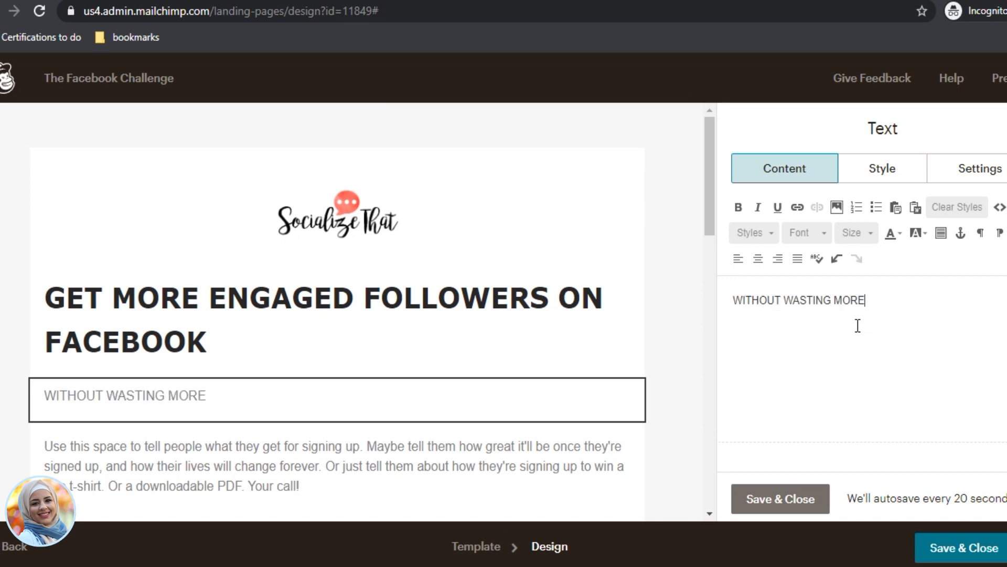
pyautogui.press('BackSpace')
pyautogui.press('BackSpace')
pyautogui.write('NET ON ADS')
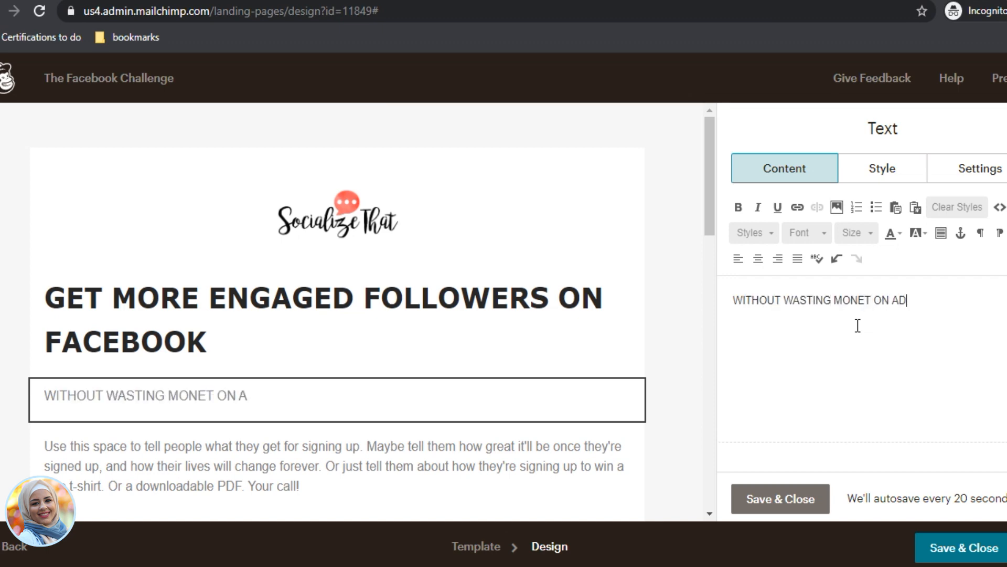
pyautogui.press('BackSpace')
pyautogui.press('BackSpace')
pyautogui.press('BackSpace')
pyautogui.press('BackSpace')
pyautogui.press('BackSpace')
pyautogui.press('BackSpace')
pyautogui.press('BackSpace')
pyautogui.press('BackSpace')
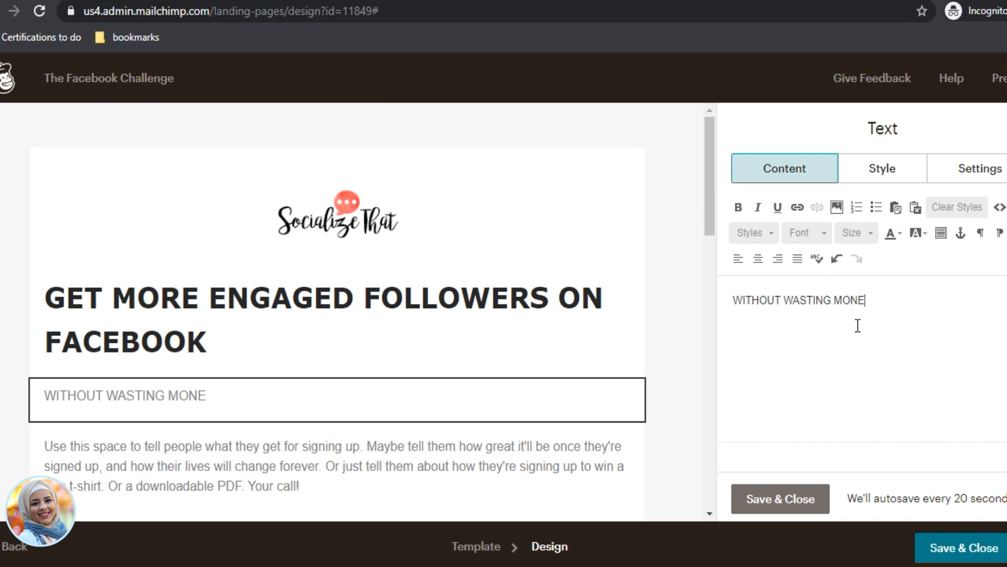
pyautogui.write('Y ON ADS')
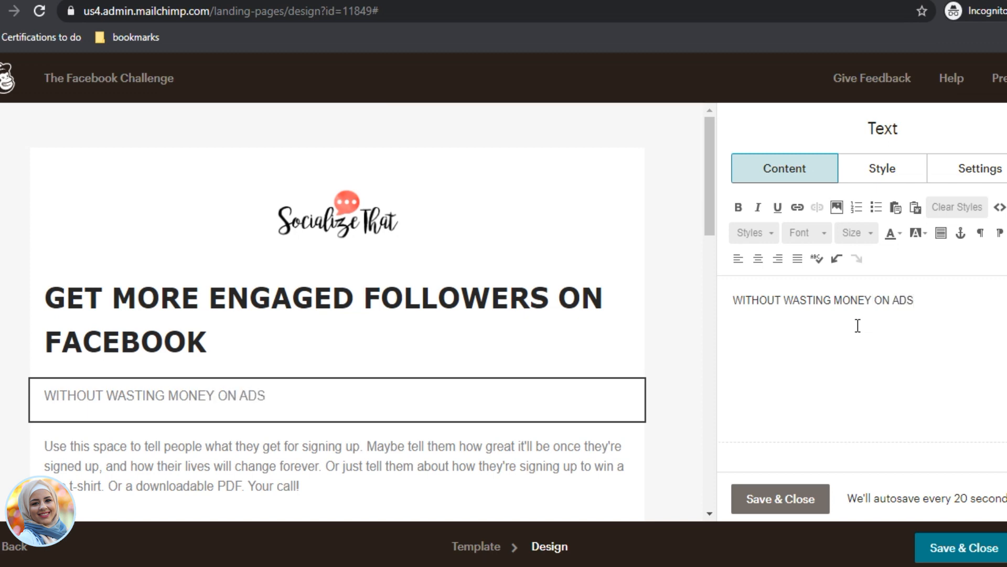
# Step: Format the subheading in Verdana, italic, with the heading 2 style
pyautogui.hotkey('ctrl', 'a')
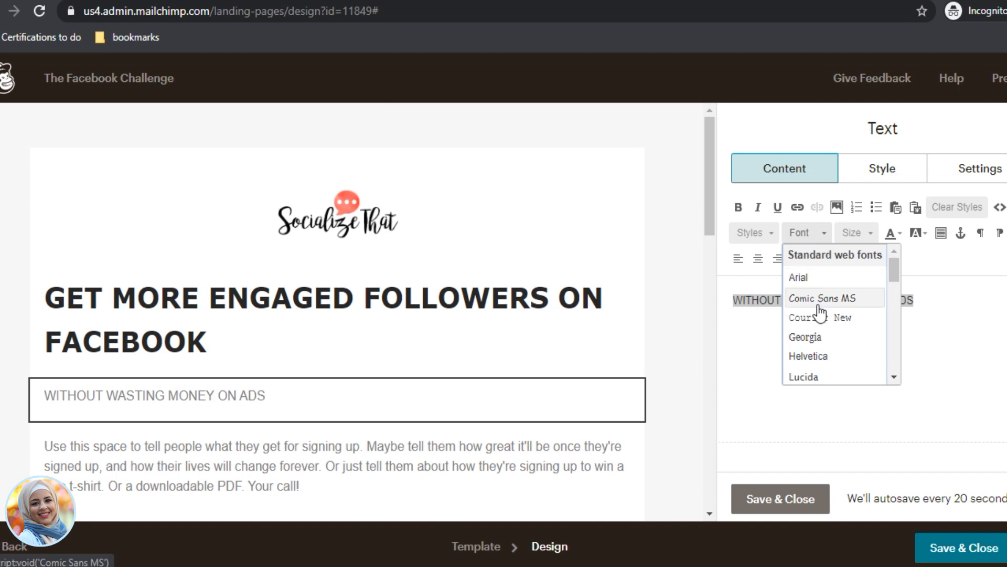
pyautogui.scroll(-3, 821, 312)
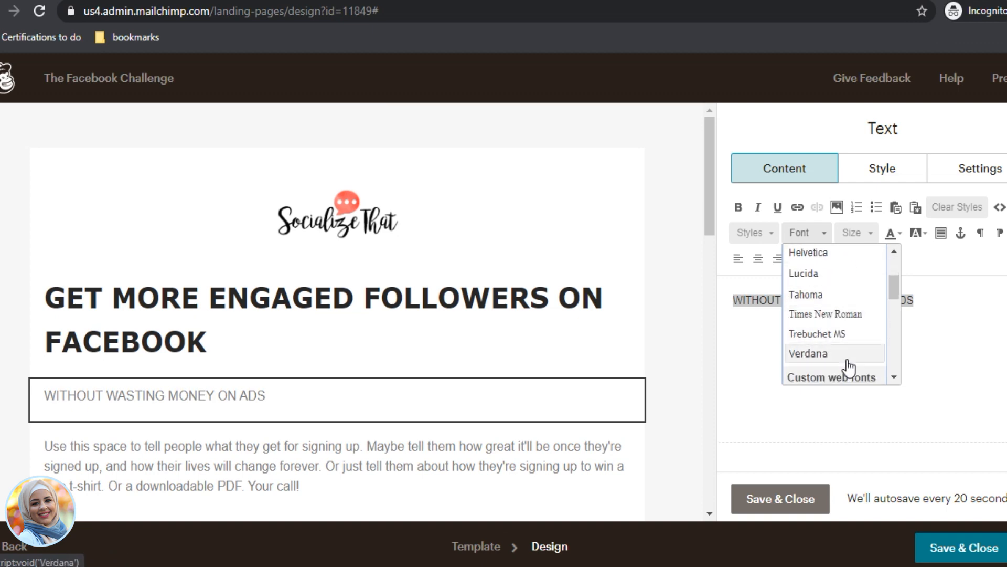
pyautogui.scroll(-1, 832, 331)
pyautogui.click(832, 335)
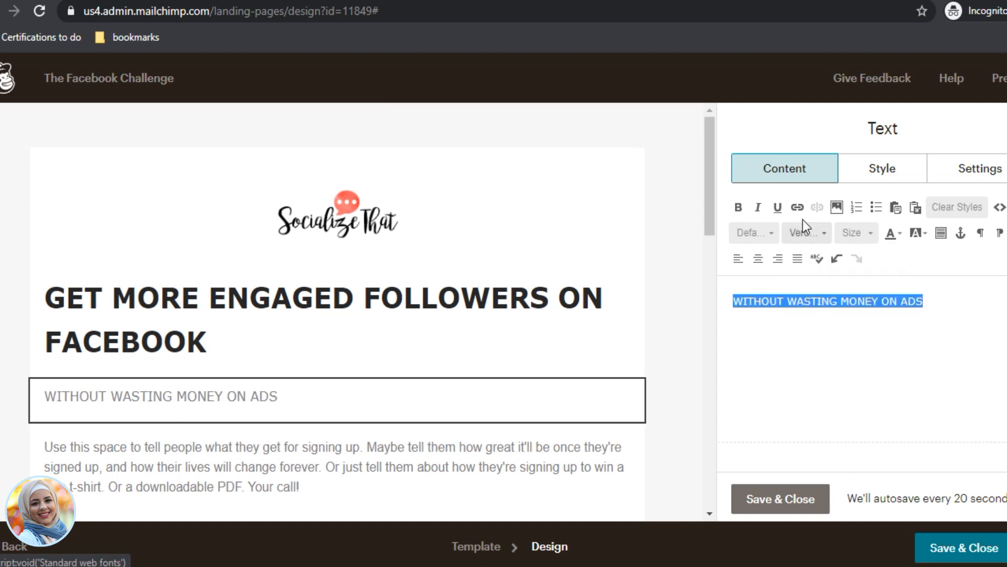
pyautogui.click(758, 207)
pyautogui.click(766, 236)
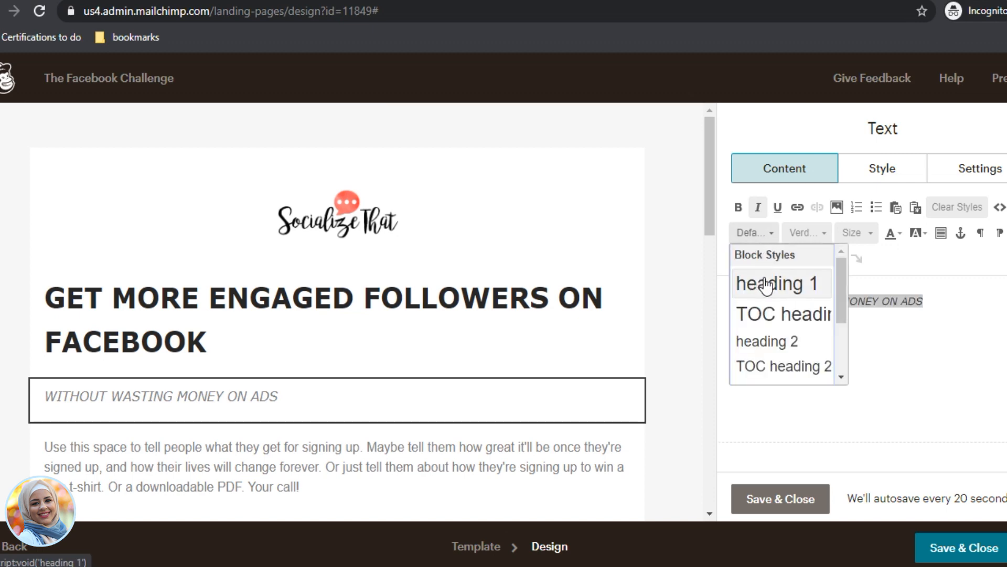
pyautogui.click(772, 341)
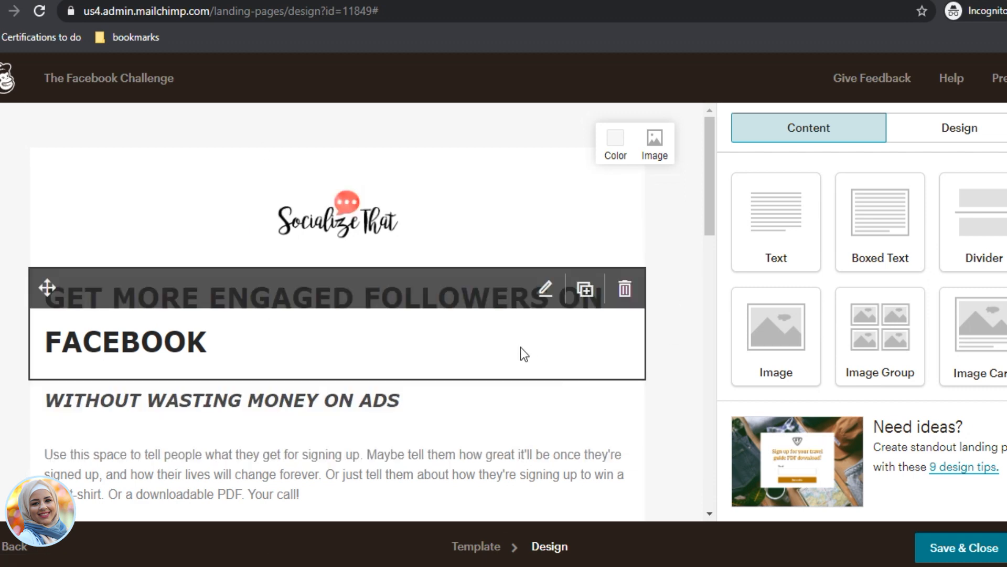
# Step: Move the signup form block up to sit beneath the subheading
pyautogui.scroll(-7, 501, 381)
pyautogui.scroll(6, 498, 385)
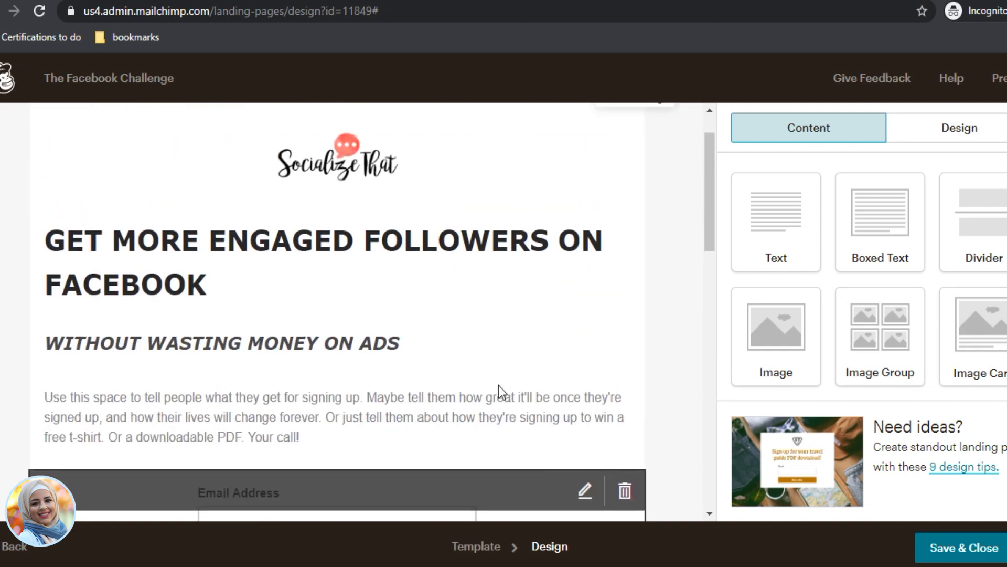
pyautogui.scroll(-5, 498, 385)
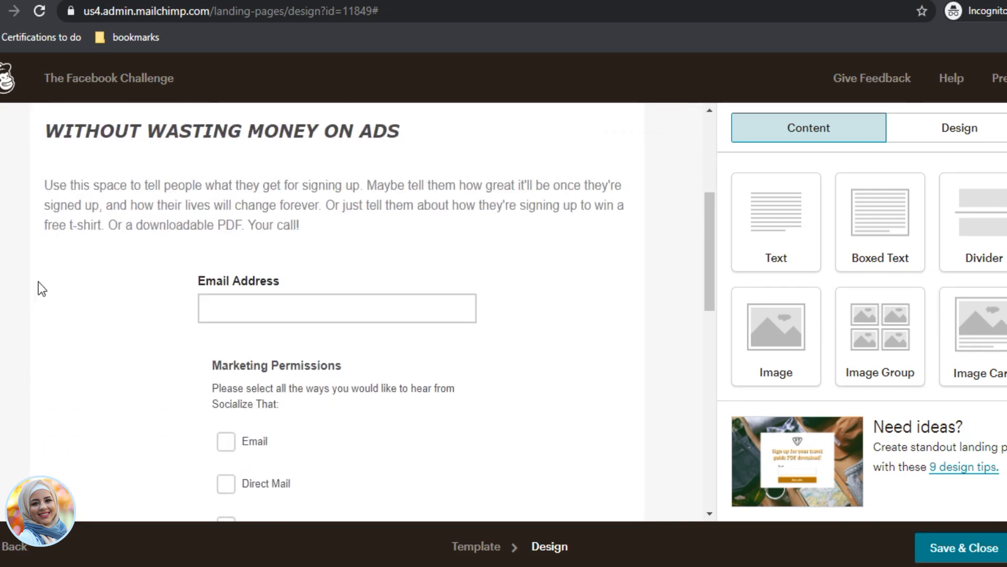
pyautogui.moveTo(47, 277); pyautogui.dragTo(63, 184)
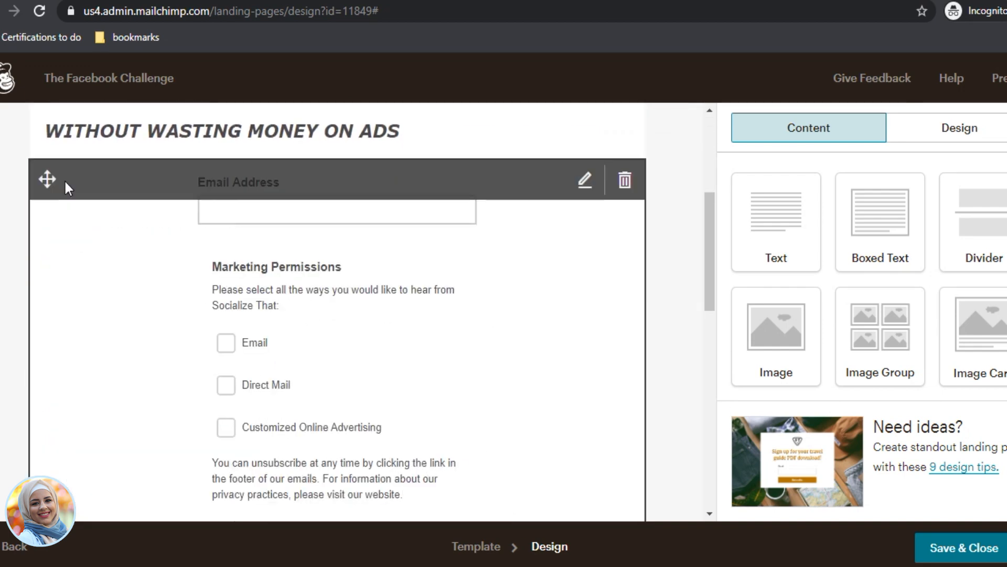
pyautogui.scroll(4, 134, 234)
pyautogui.moveTo(141, 256)
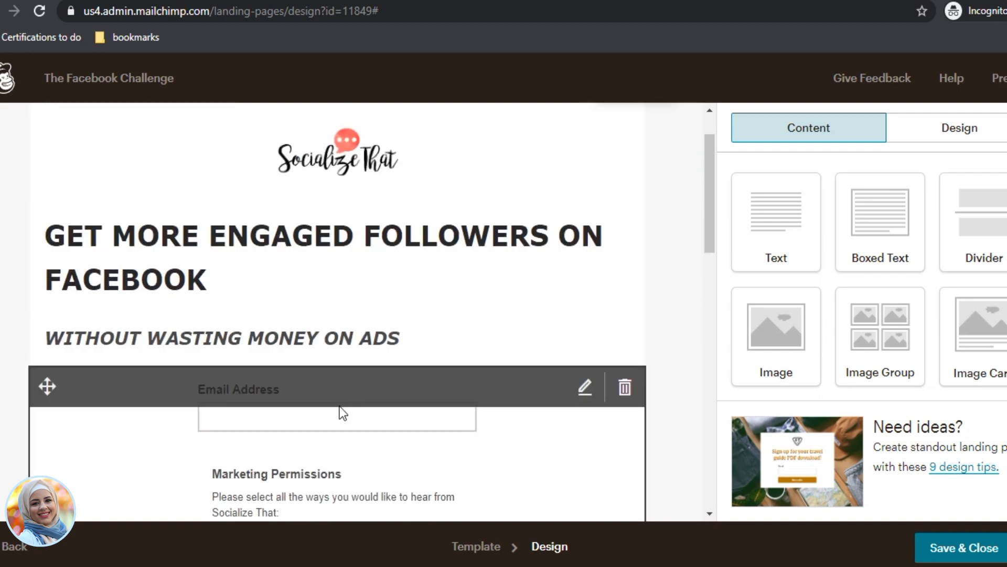
pyautogui.scroll(-2, 351, 420)
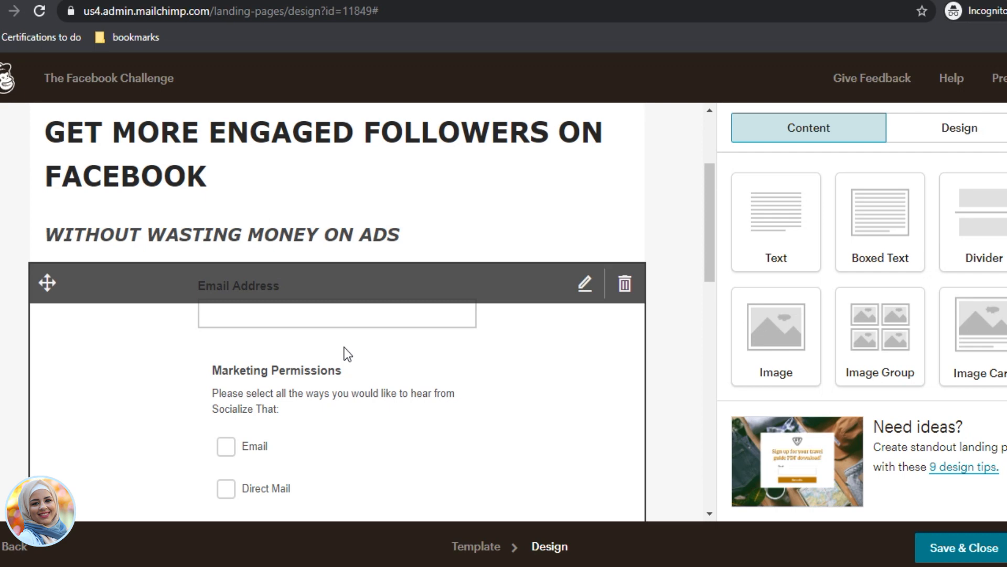
# Step: Add a First Name field to the signup form and mark it required
pyautogui.click(344, 347)
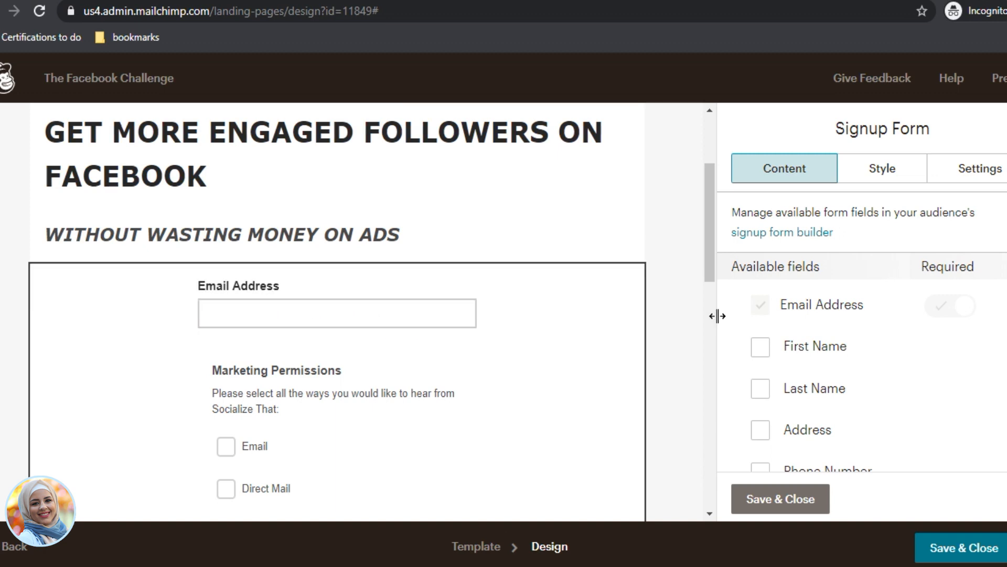
pyautogui.click(762, 352)
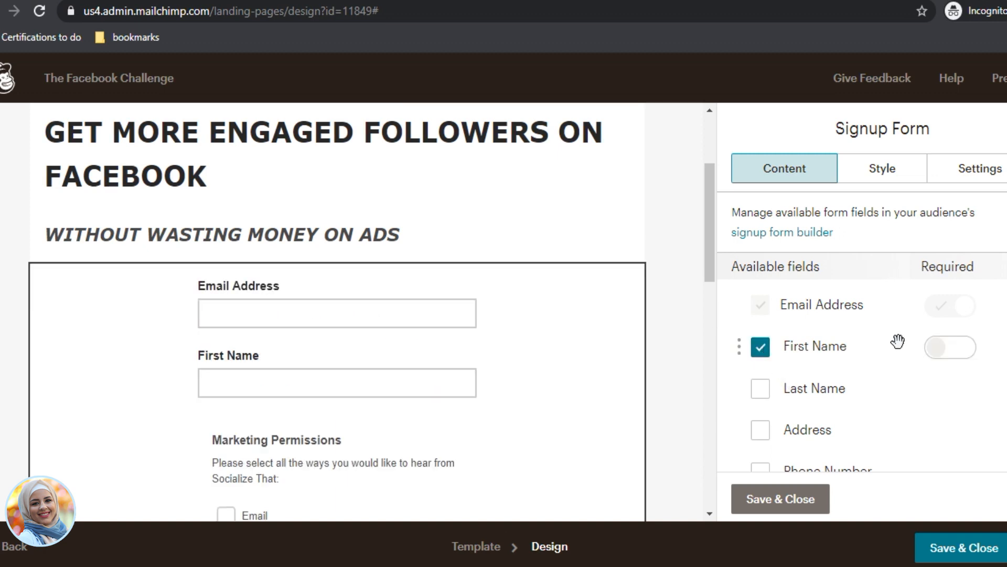
pyautogui.scroll(-3, 900, 346)
pyautogui.scroll(2, 854, 346)
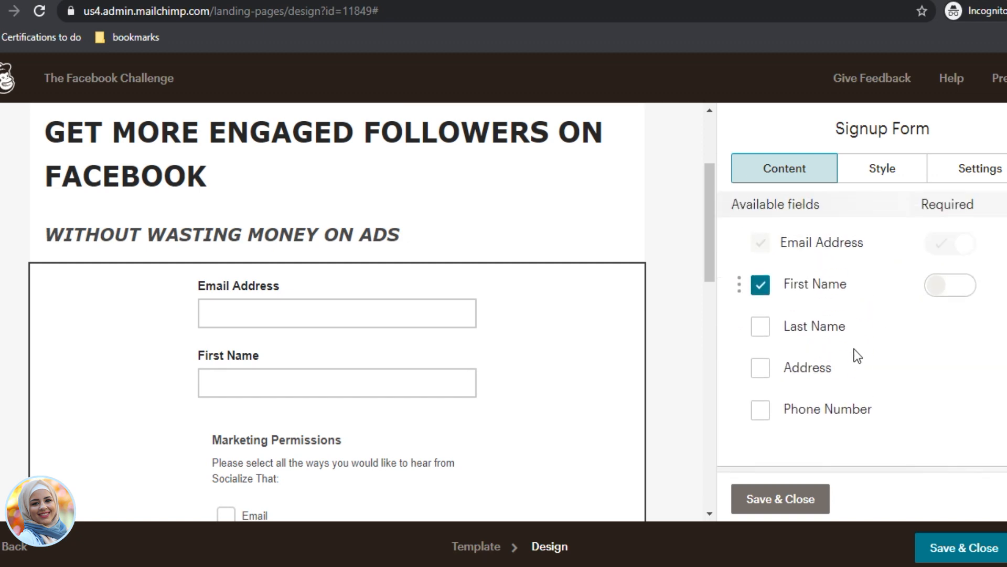
pyautogui.click(960, 296)
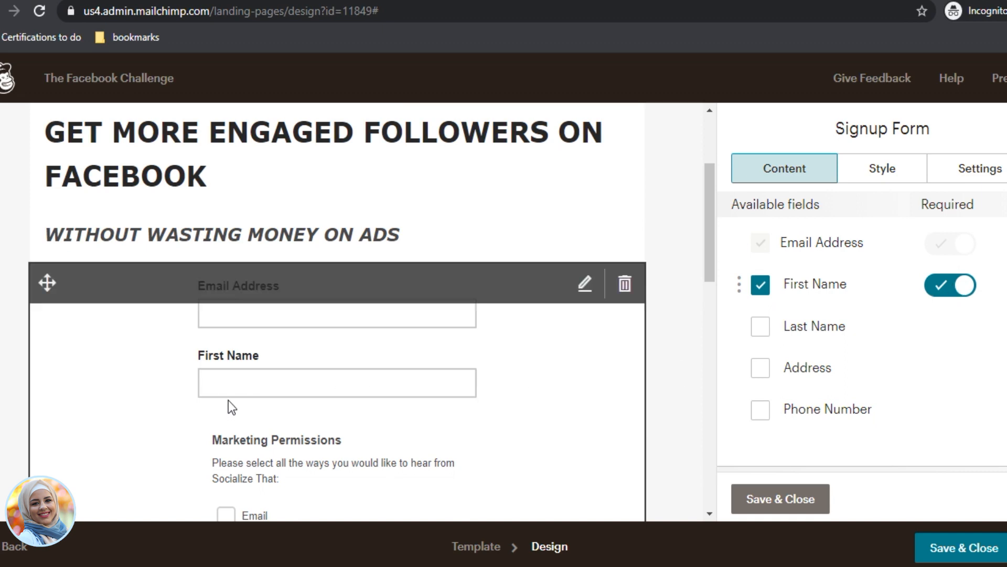
pyautogui.click(412, 370)
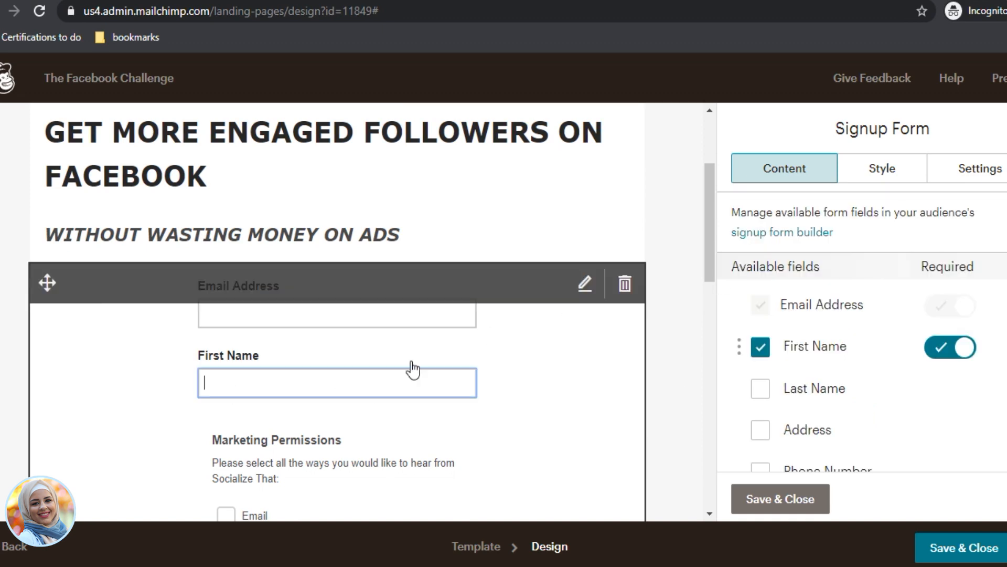
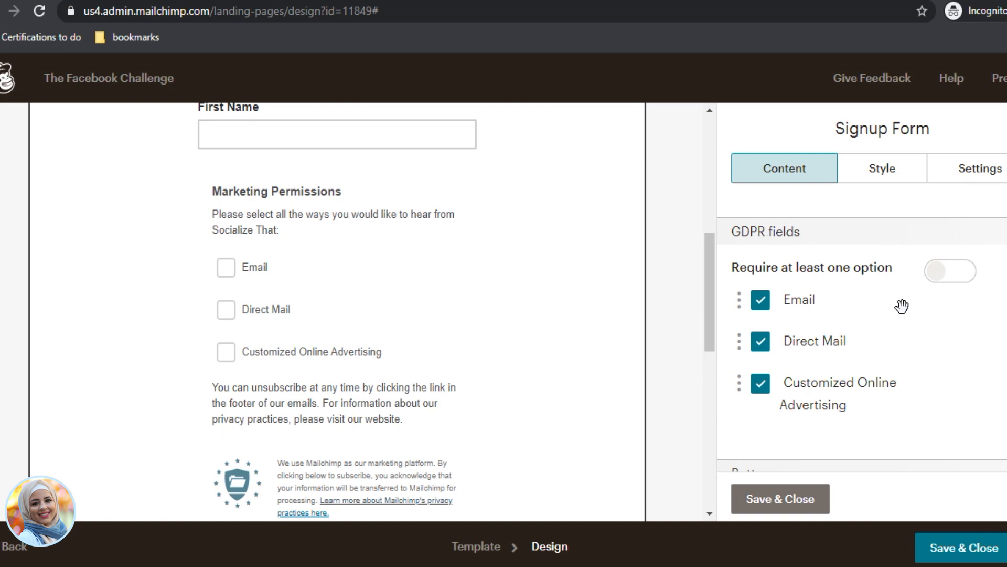
# Step: Replace the signup button text 'Subscribe' with 'JOIN THE CHALLENGE' and check the preview
pyautogui.scroll(-5, 894, 386)
pyautogui.scroll(3, 856, 323)
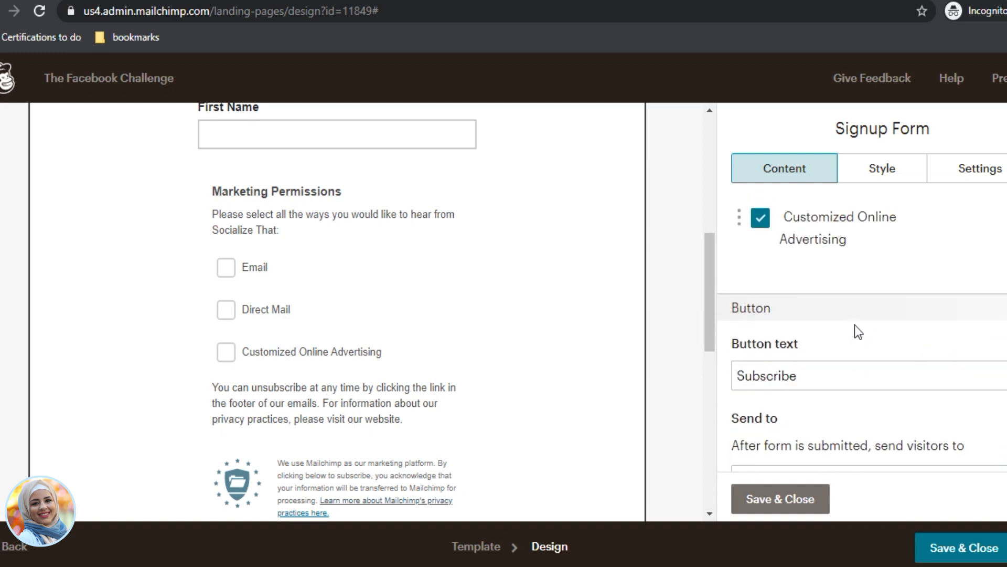
pyautogui.scroll(-4, 446, 378)
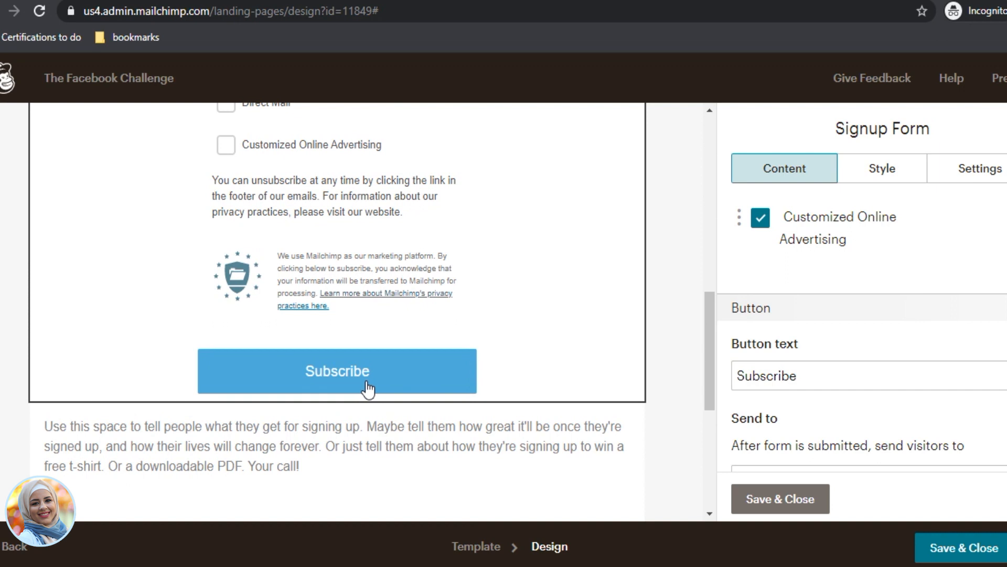
pyautogui.doubleClick(818, 371)
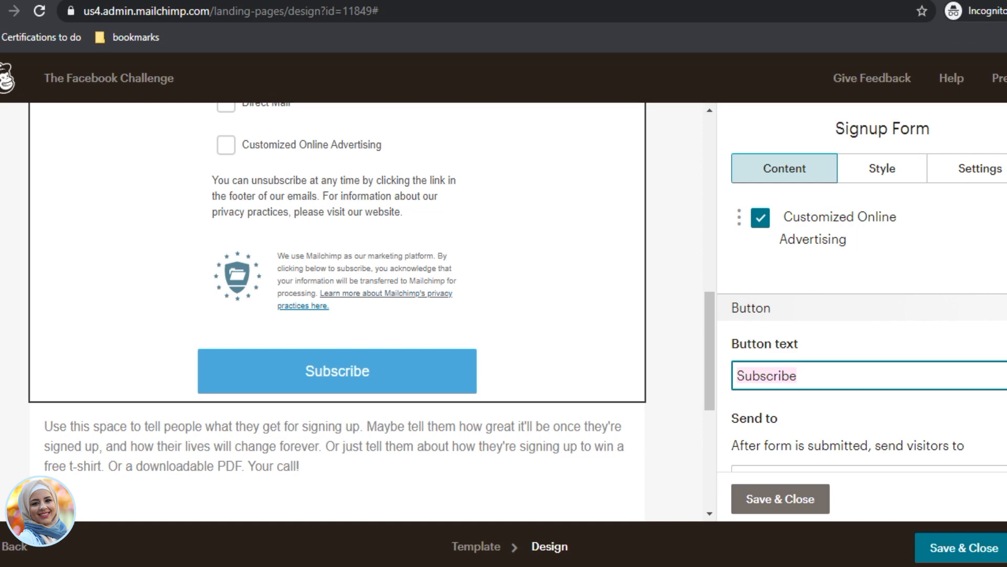
pyautogui.write('join')
pyautogui.press('BackSpace')
pyautogui.press('BackSpace')
pyautogui.press('BackSpace')
pyautogui.press('BackSpace')
pyautogui.write('JO')
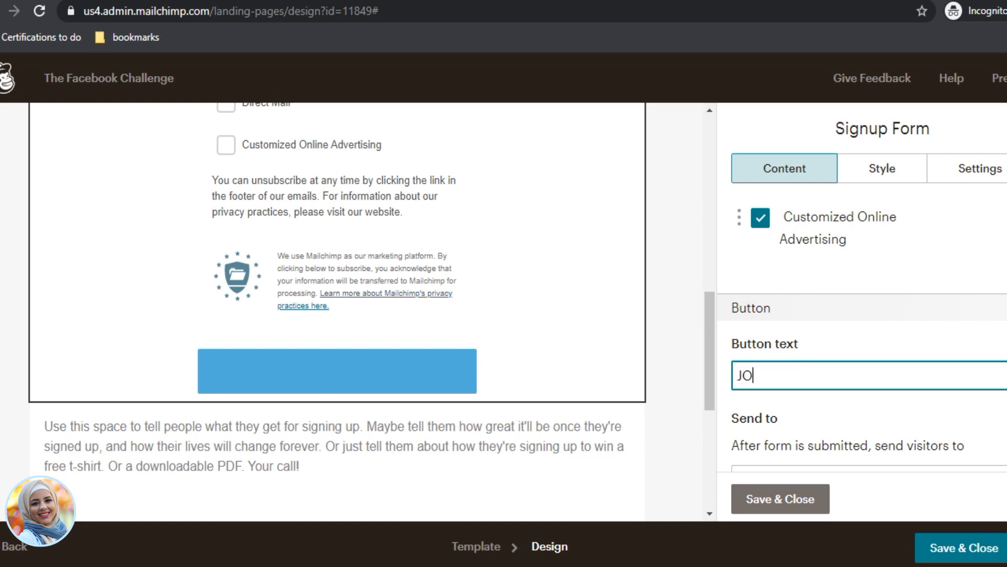
pyautogui.write('IN THE CHALLENGE')
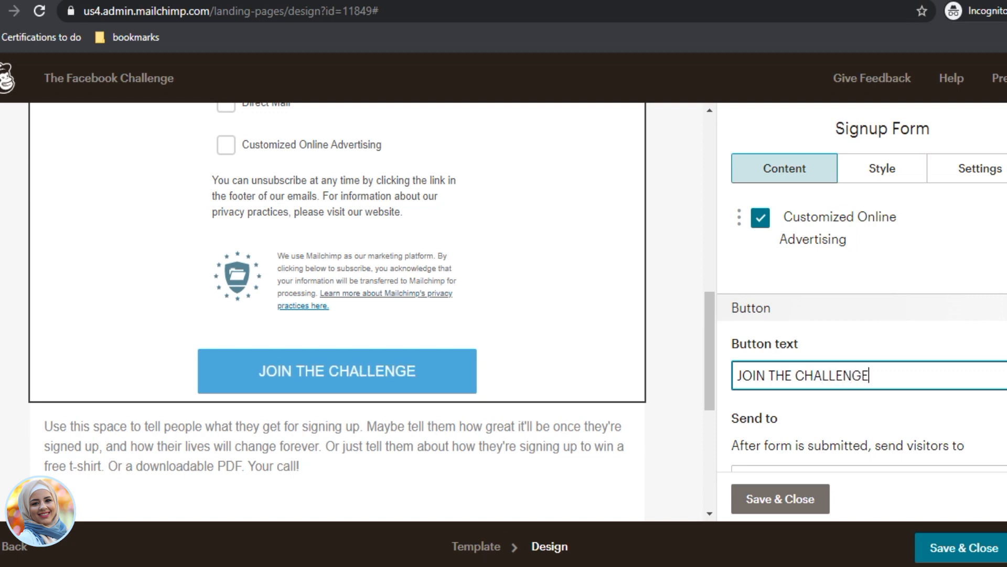
pyautogui.scroll(1, 913, 395)
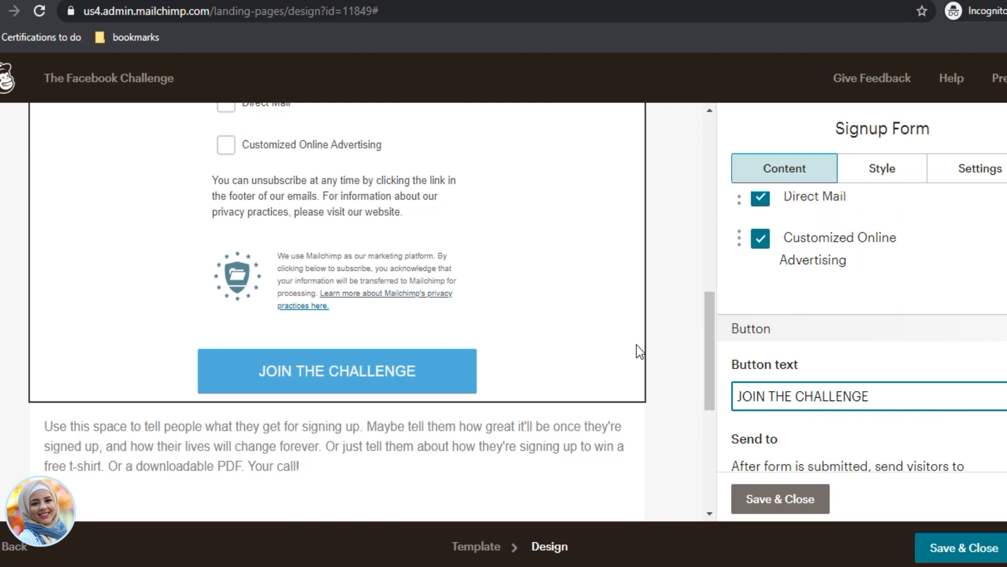
pyautogui.scroll(10, 555, 334)
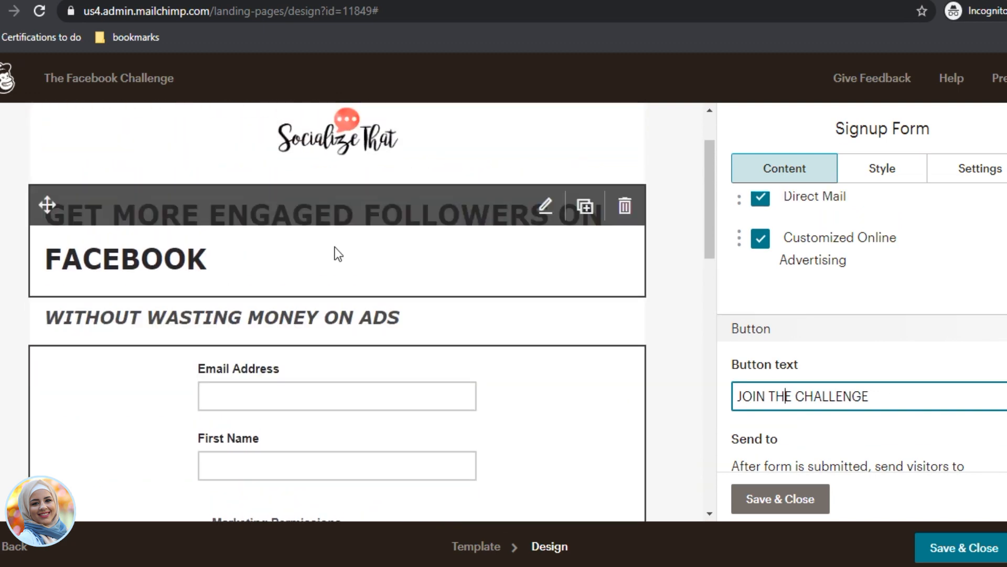
pyautogui.scroll(-9, 471, 360)
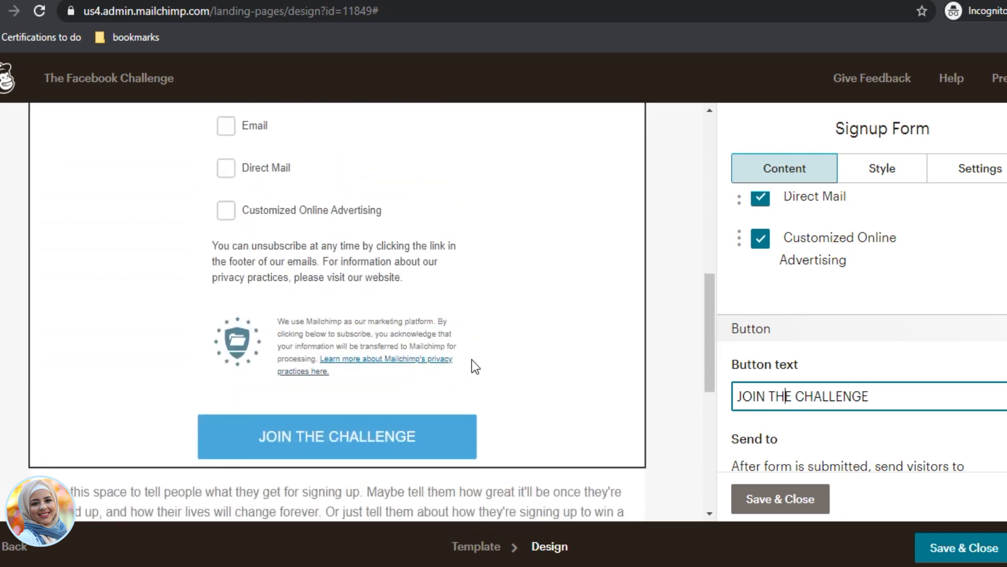
pyautogui.scroll(5, 471, 360)
pyautogui.scroll(5, 255, 263)
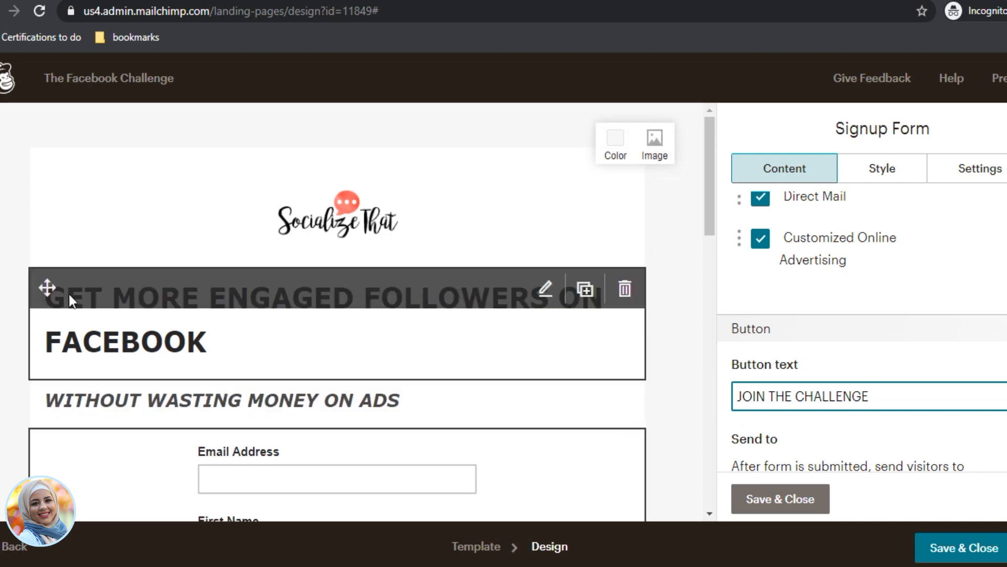
pyautogui.scroll(-1, 175, 346)
pyautogui.scroll(-5, 174, 346)
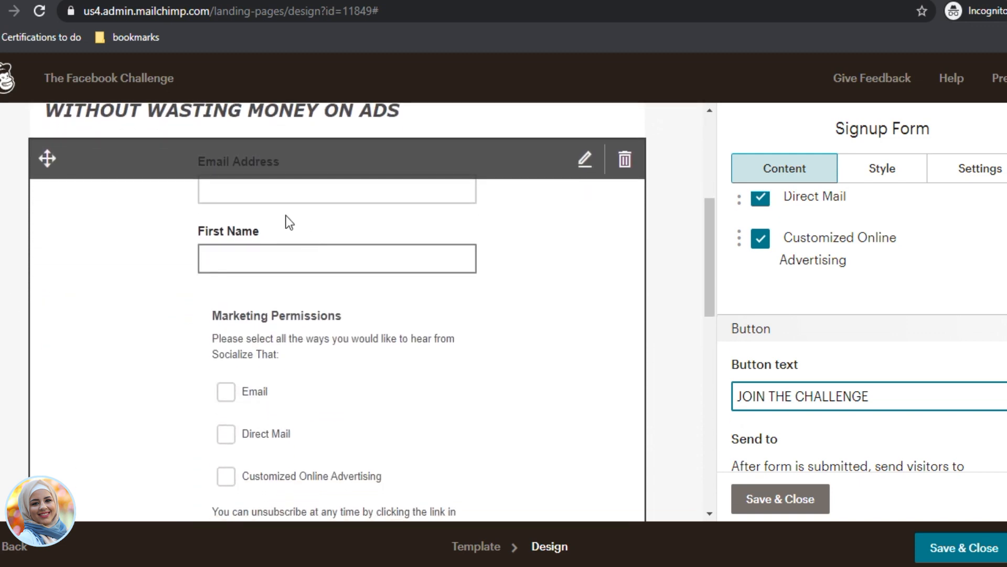
pyautogui.scroll(-8, 221, 356)
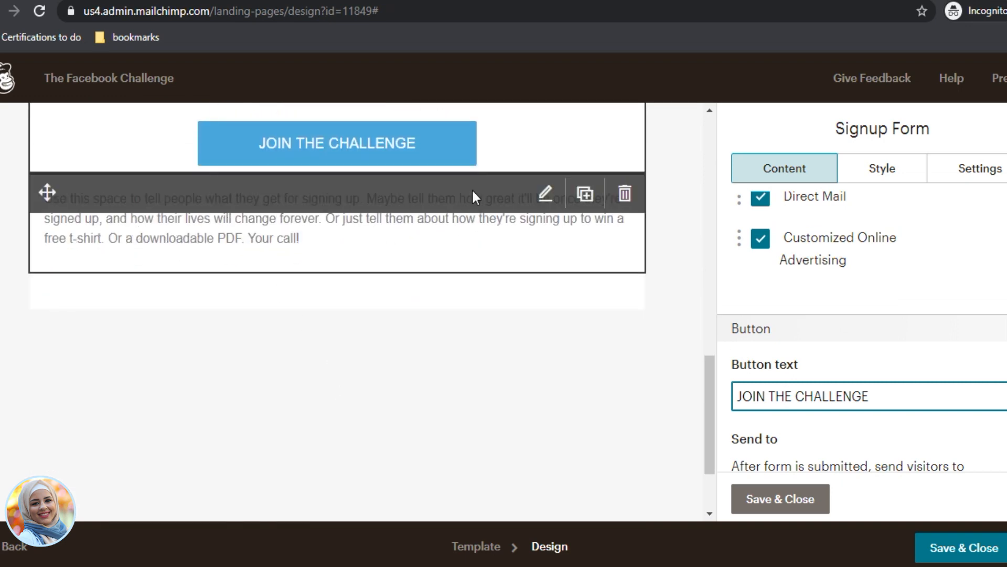
# Step: Replace the placeholder paragraph with the pasted 5 Day Facebook Reach Challenge heading and benefits list
pyautogui.click(546, 198)
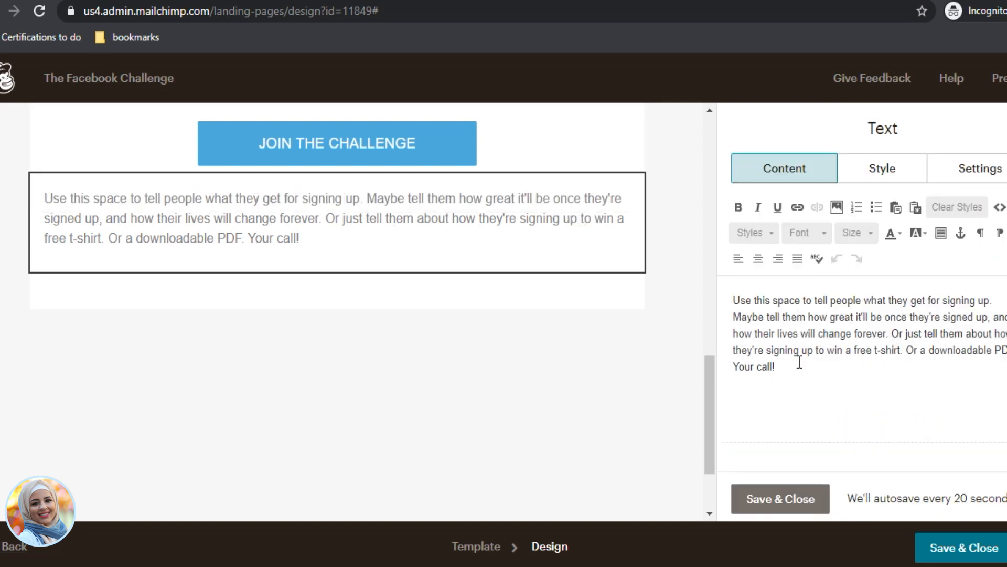
pyautogui.moveTo(805, 385); pyautogui.dragTo(735, 286)
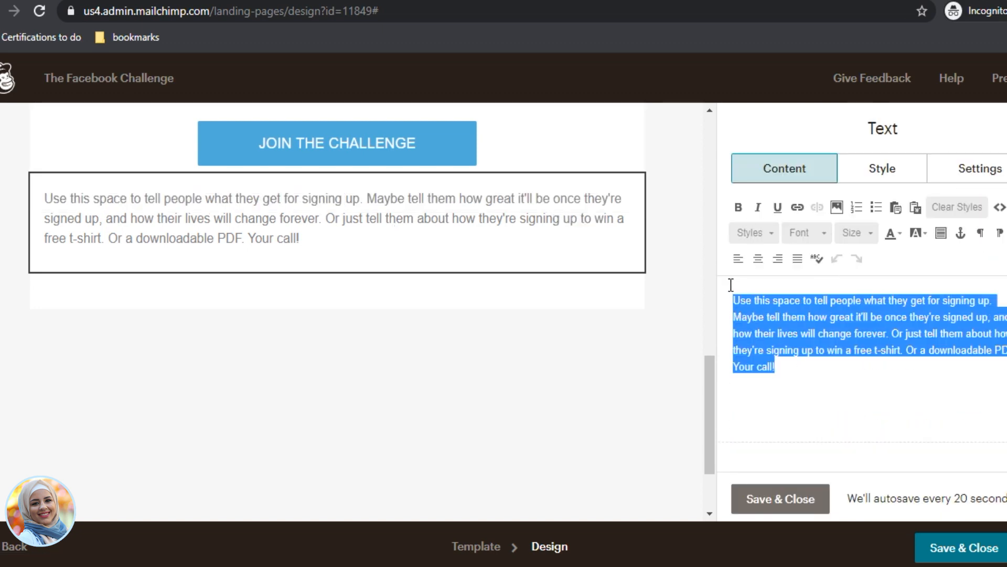
pyautogui.write("WHEN YOU JOIN THE 5 DAY FACEBOOK REACH CHALLENGE YOU GET: Reach more people organically to grow your audience on Facebook Instantly grab the attention of the customers you want to attract Build a thriving community that talks about you where ever they go Daily video prompts to know exactly what to post everyday with step-by-step actions Learn to leverage other people's communities to build your audience")
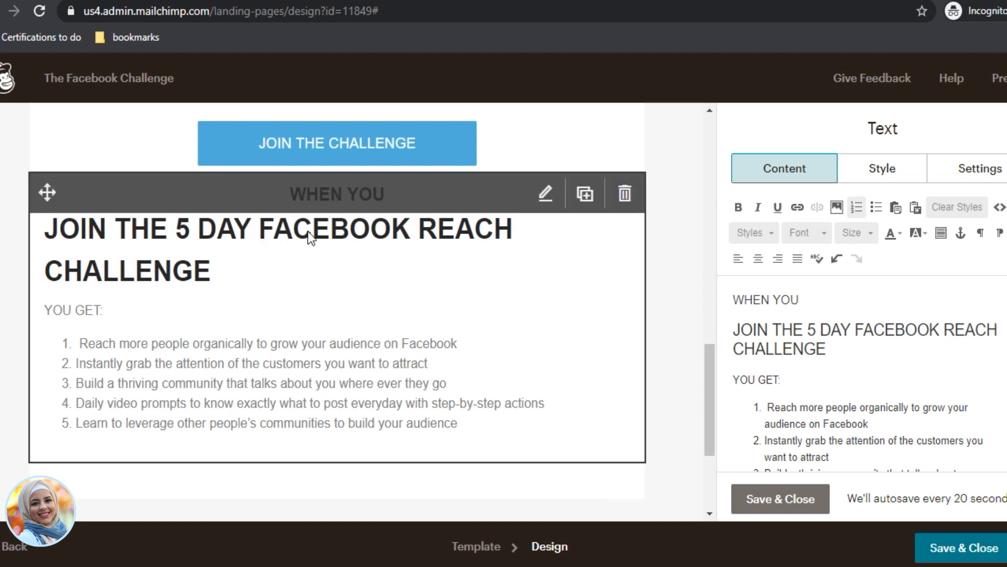
# Step: Left-align the WHEN YOU heading line and review the pasted copy
pyautogui.click(821, 315)
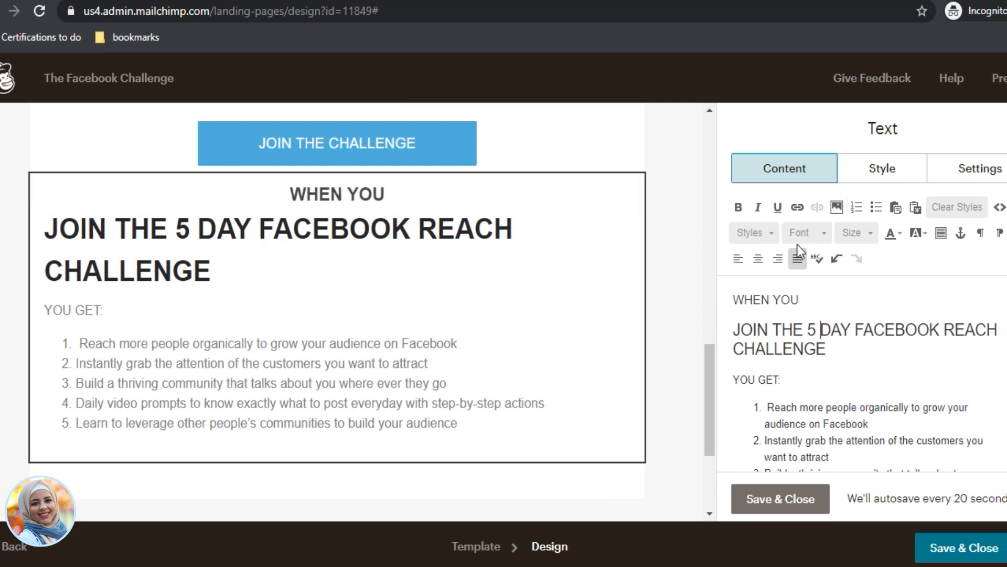
pyautogui.click(742, 257)
pyautogui.scroll(-1, 781, 378)
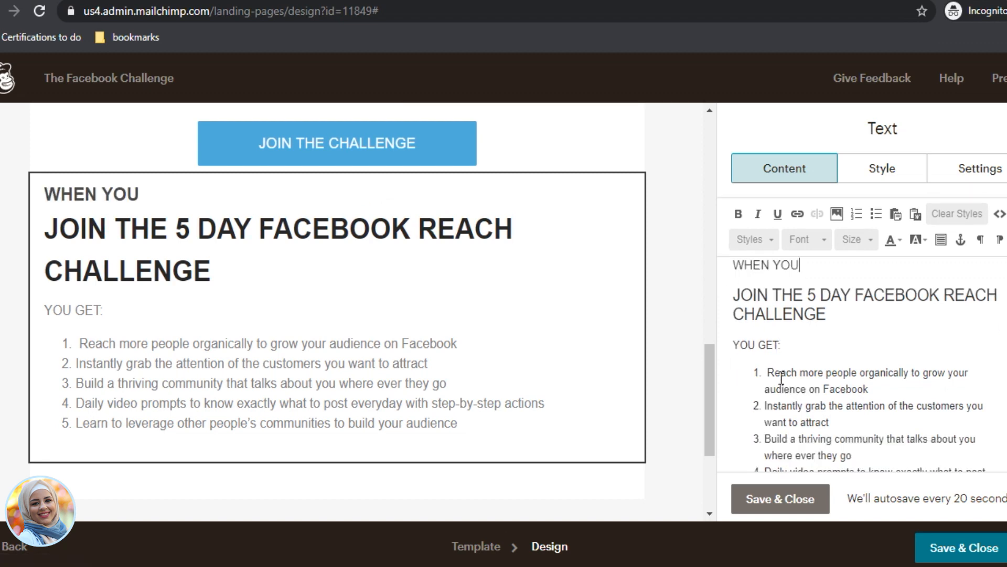
pyautogui.scroll(-3, 782, 378)
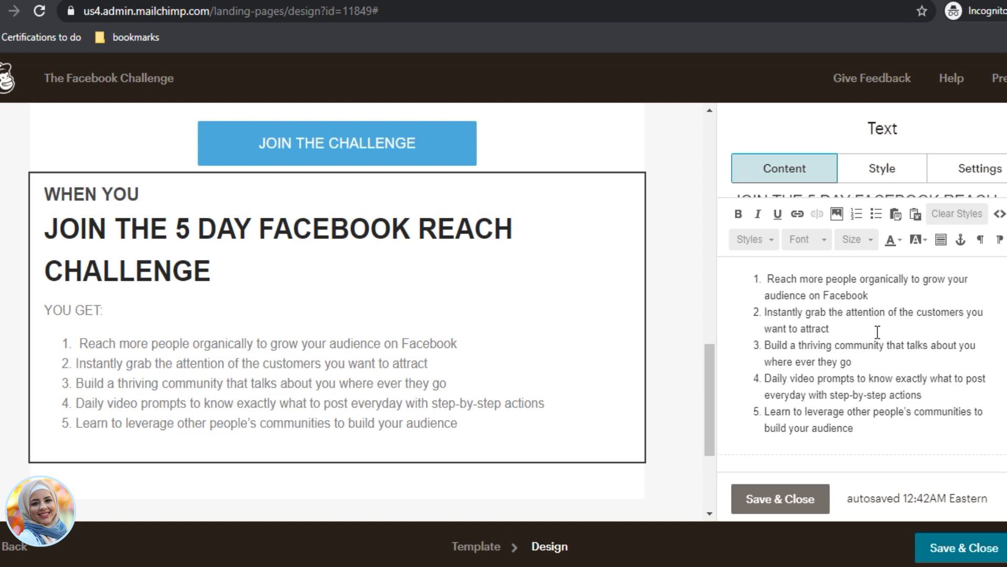
pyautogui.scroll(-1, 874, 362)
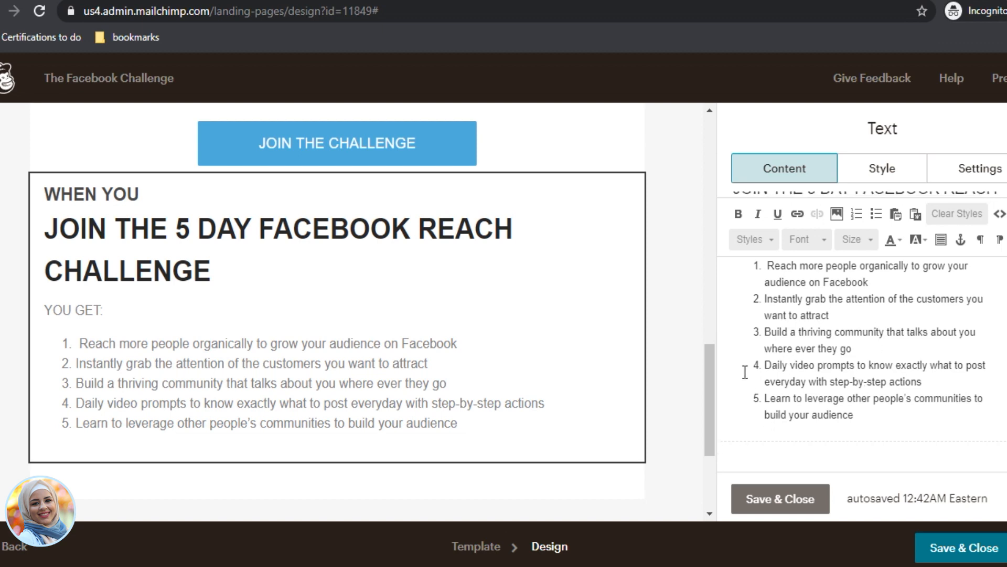
pyautogui.scroll(-3, 544, 454)
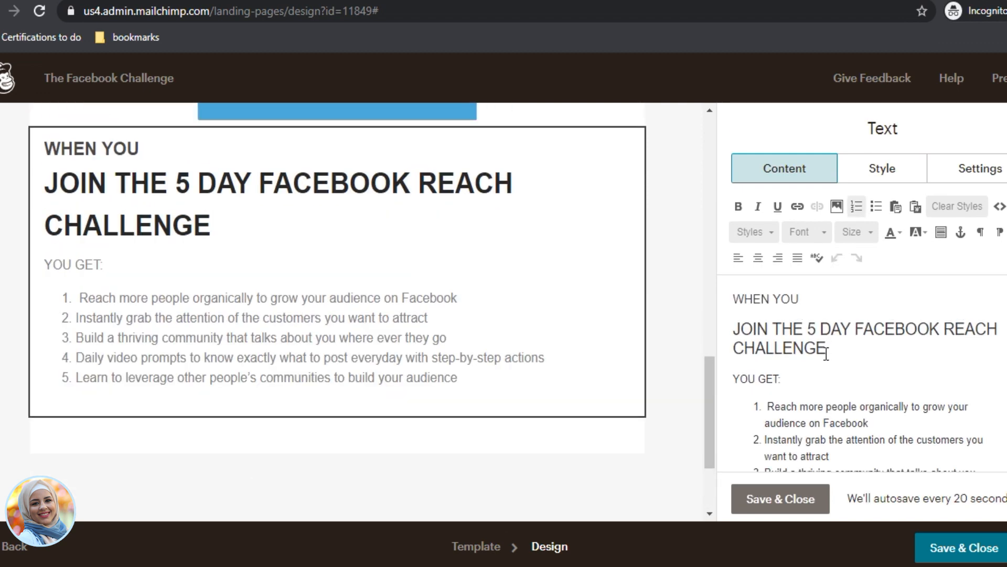
pyautogui.scroll(-3, 828, 357)
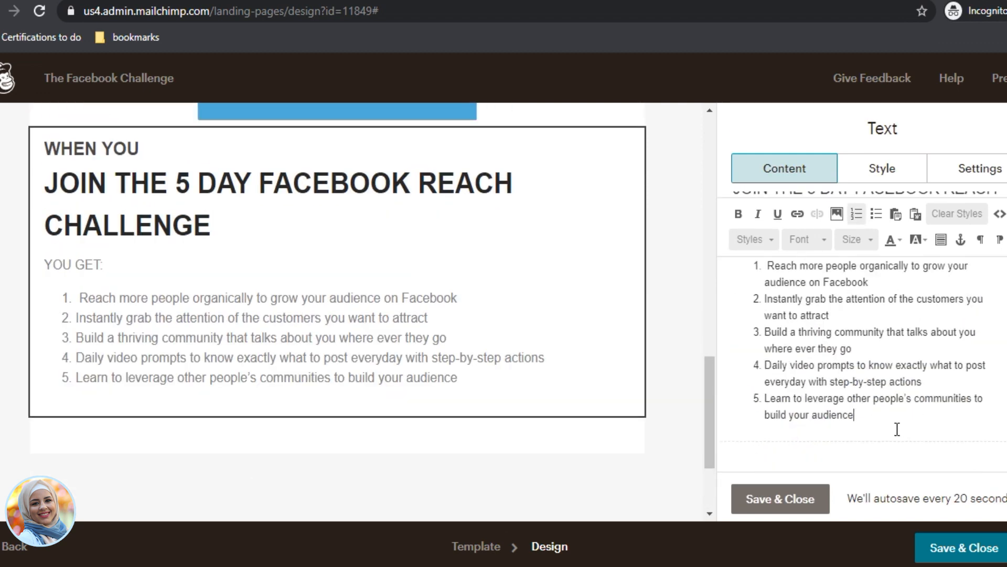
# Step: Add the line 'Fill in your details in the form above' below the benefits list
pyautogui.click(870, 415)
pyautogui.press('Return')
pyautogui.press('Return')
pyautogui.press('Return')
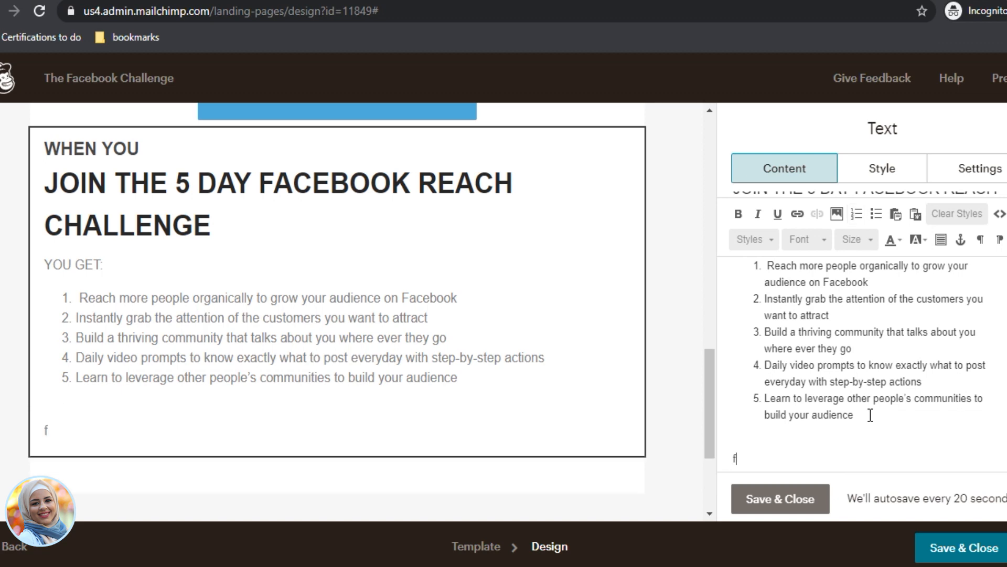
pyautogui.press('BackSpace')
pyautogui.press('BackSpace')
pyautogui.write('Fill in your detai')
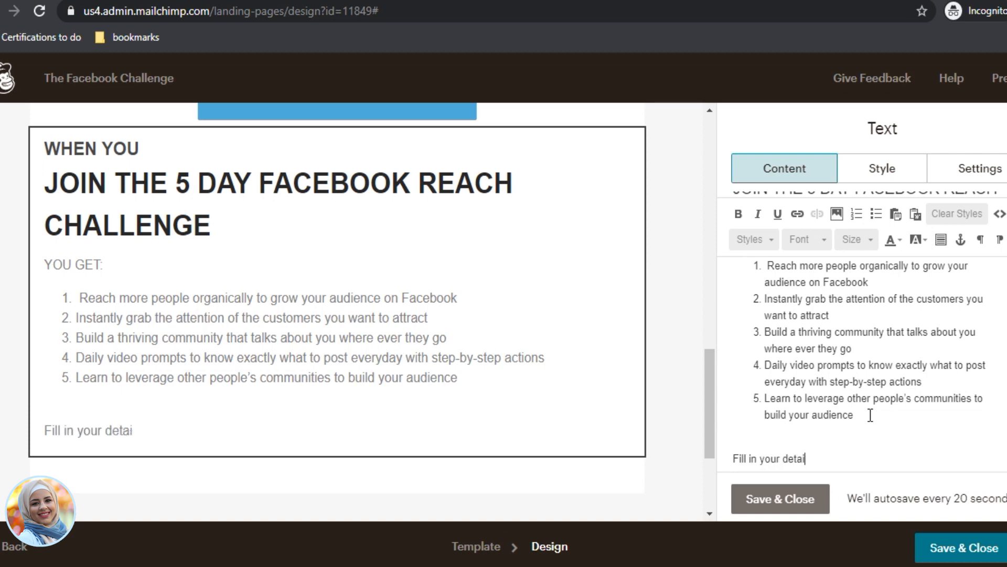
pyautogui.write('ls a')
pyautogui.press('BackSpace')
pyautogui.write('in the form above.')
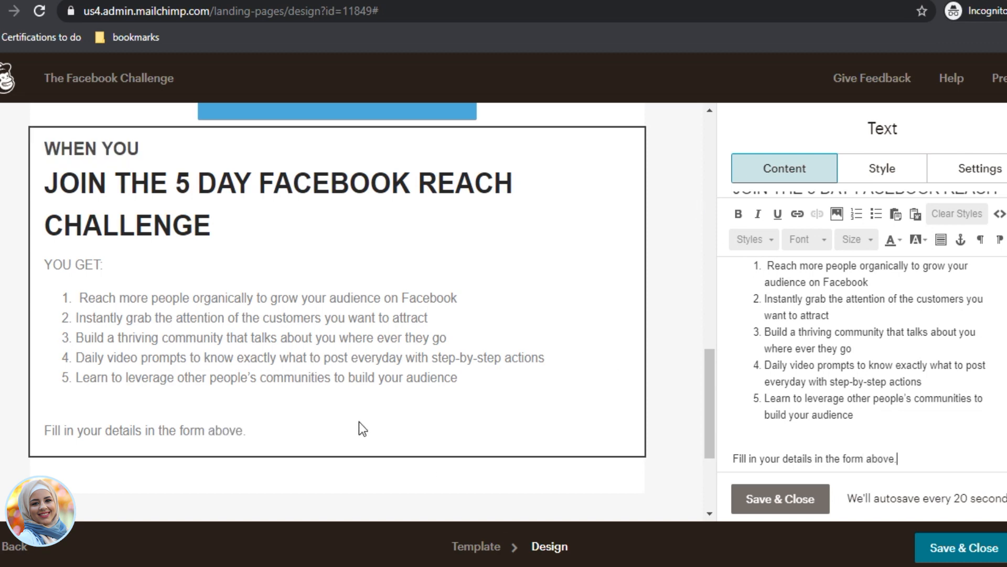
pyautogui.scroll(-5, 366, 457)
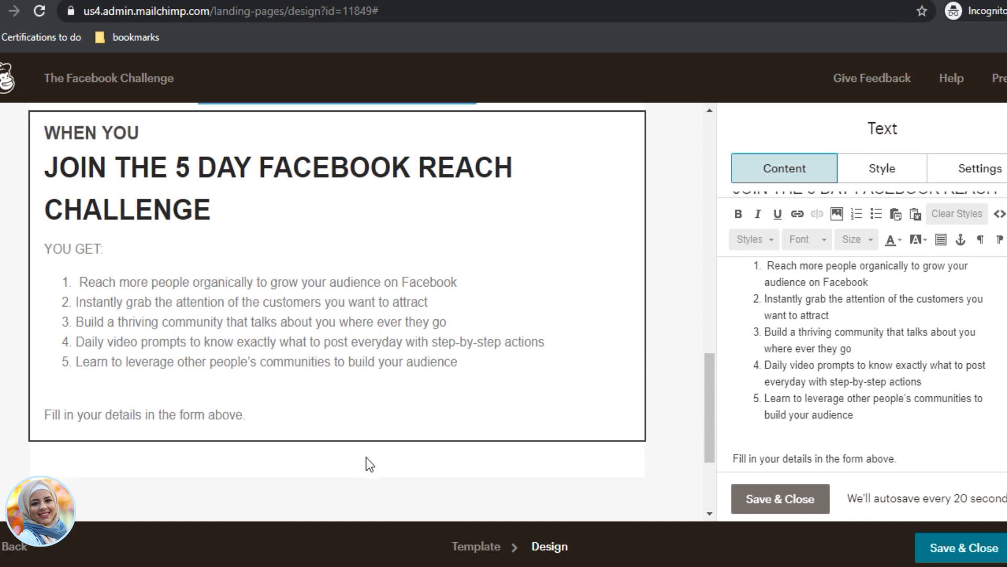
pyautogui.scroll(3, 366, 457)
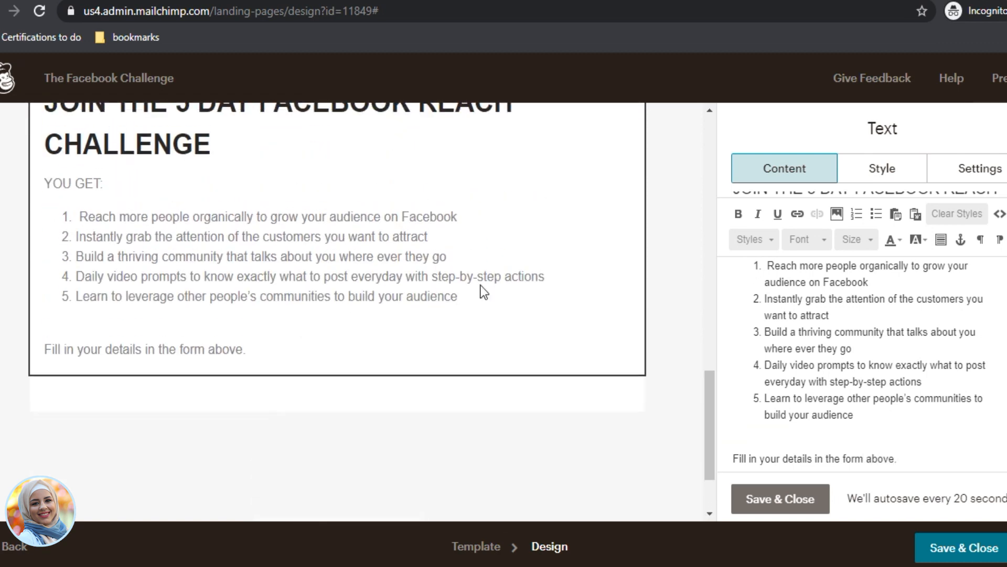
# Step: Make the closing line bold and gold, undo a trial salmon highlight, and save the block
pyautogui.tripleClick(735, 455)
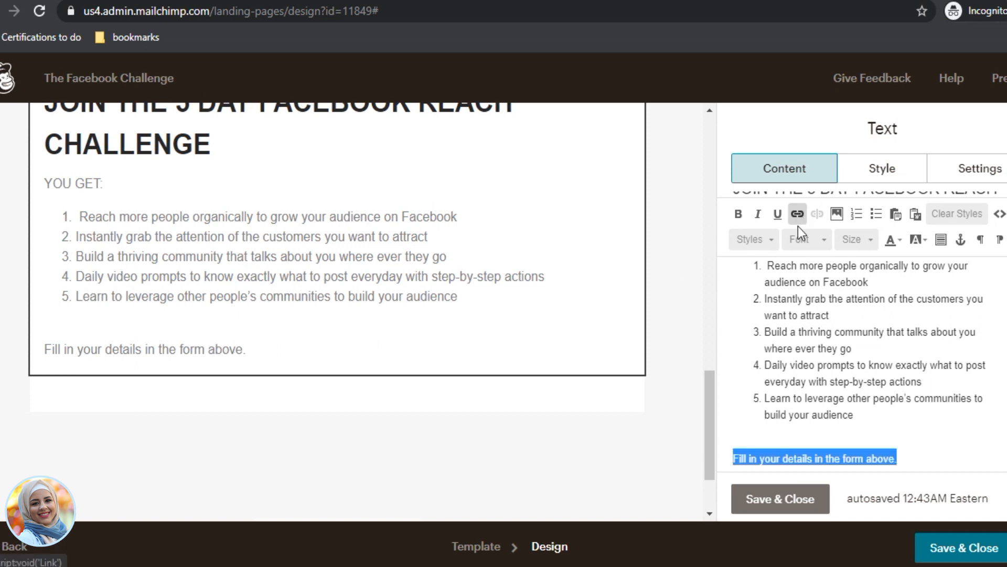
pyautogui.click(740, 217)
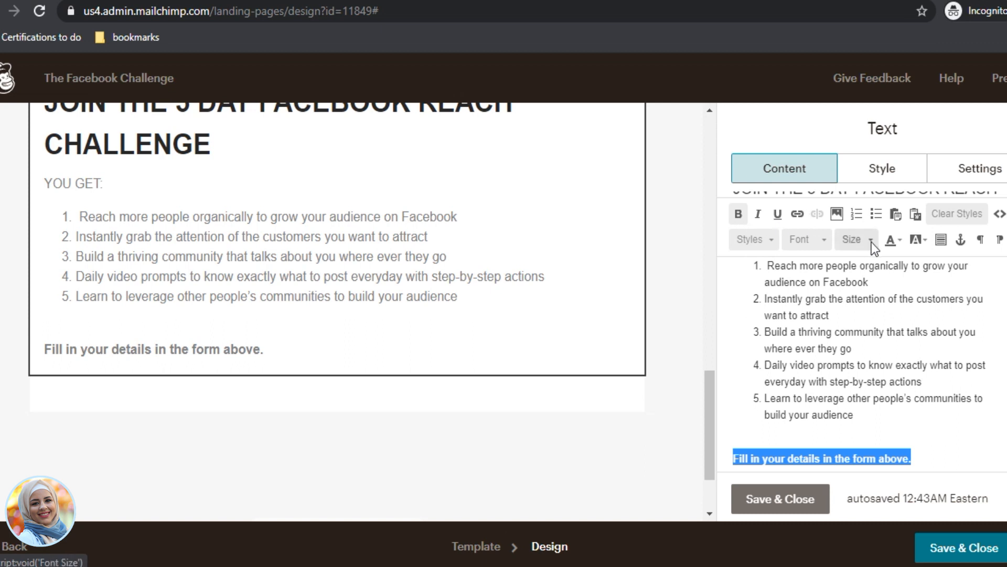
pyautogui.click(898, 239)
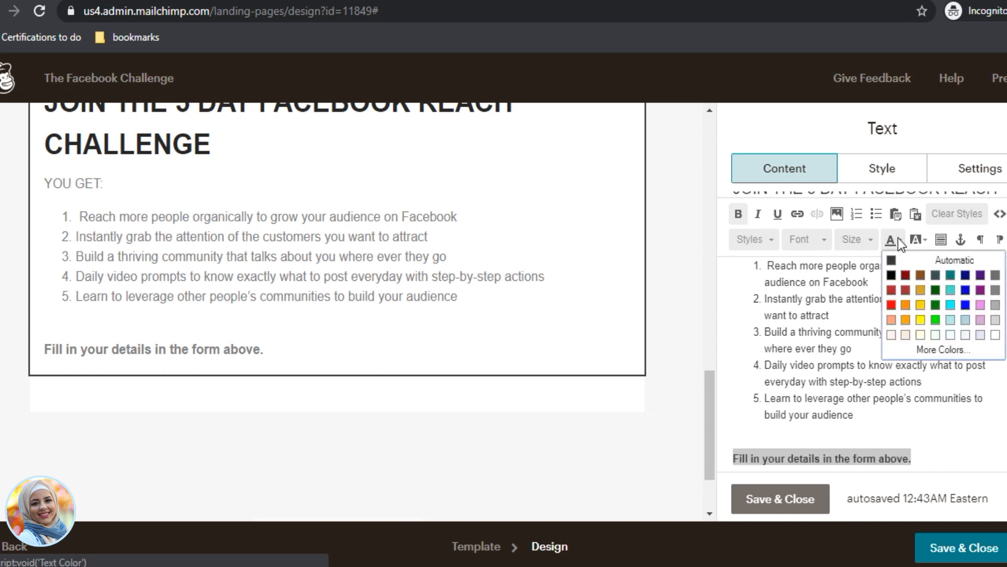
pyautogui.click(921, 305)
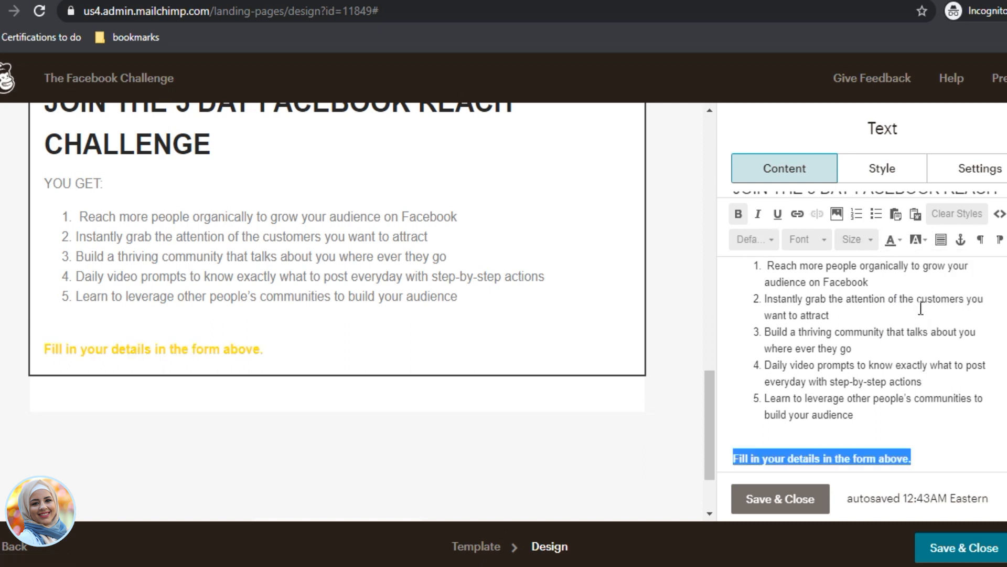
pyautogui.click(917, 241)
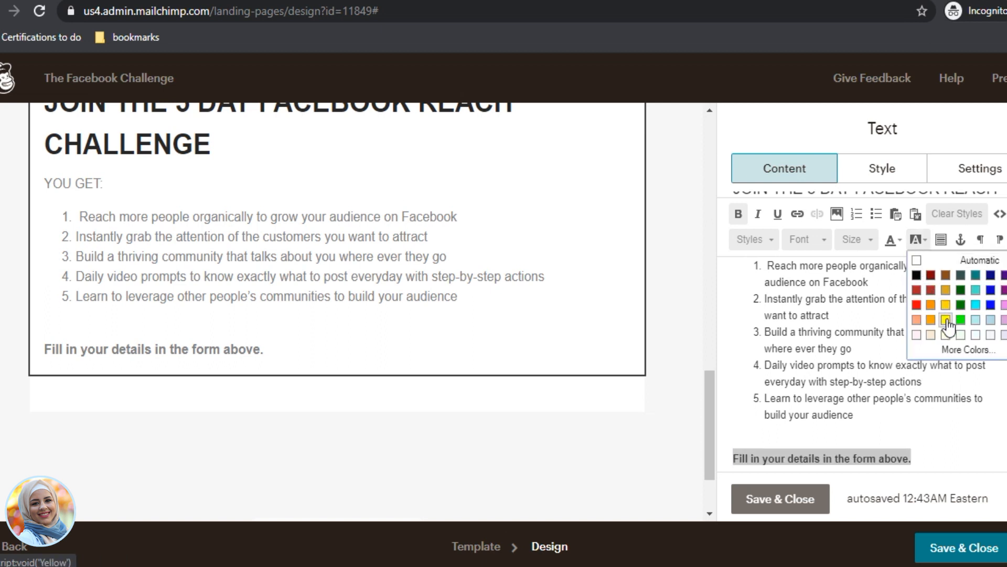
pyautogui.click(916, 319)
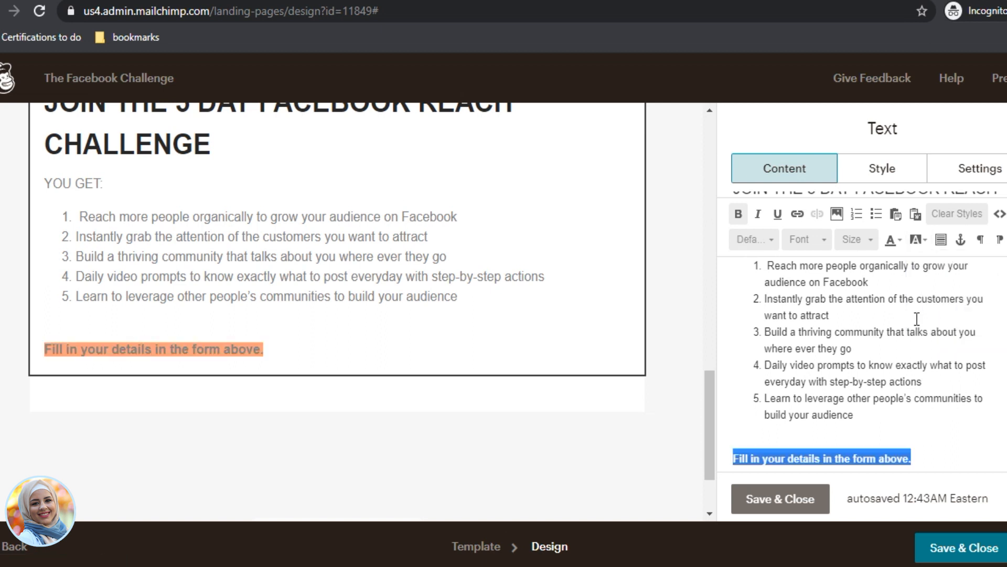
pyautogui.hotkey('ctrl', 'z')
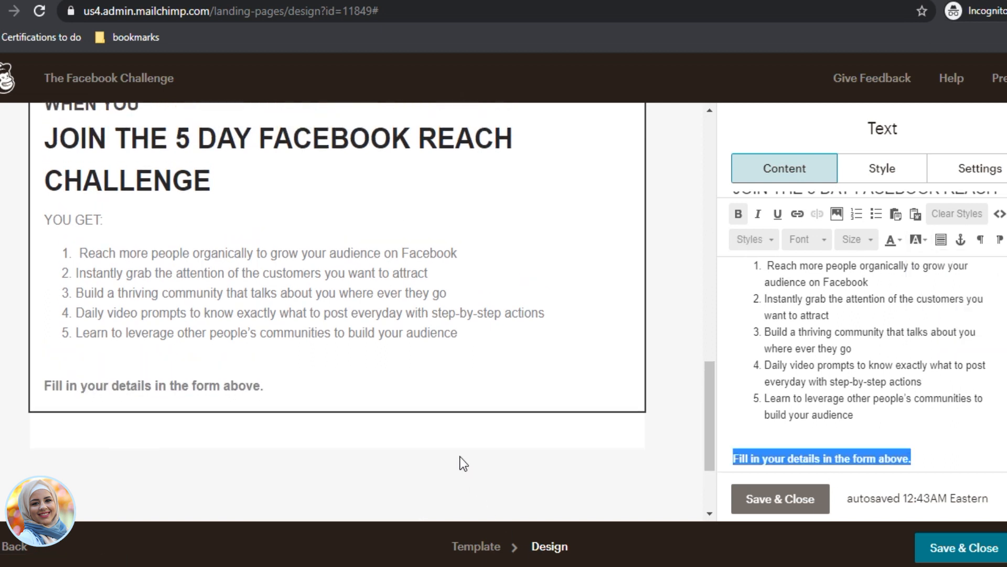
pyautogui.scroll(3, 459, 455)
pyautogui.click(782, 500)
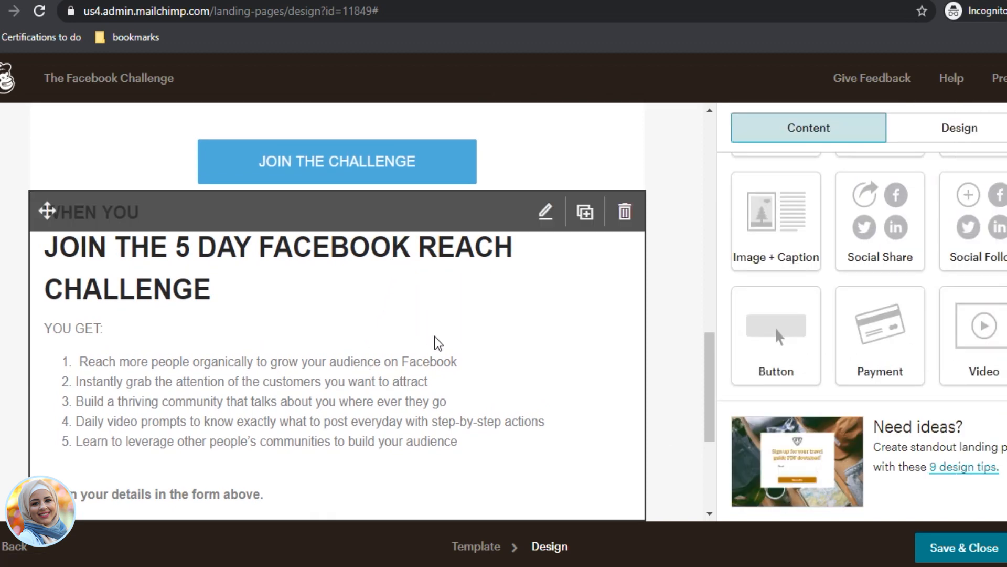
# Step: Set the page background colour to #ff7272 and bring up the background image library
pyautogui.scroll(-3, 435, 342)
pyautogui.scroll(1, 441, 347)
pyautogui.scroll(7, 439, 346)
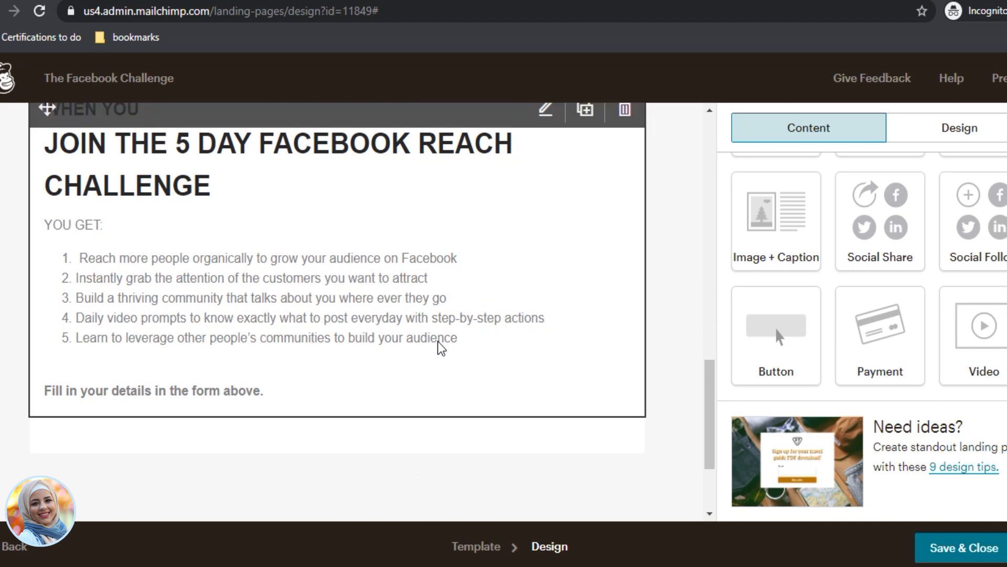
pyautogui.scroll(6, 441, 355)
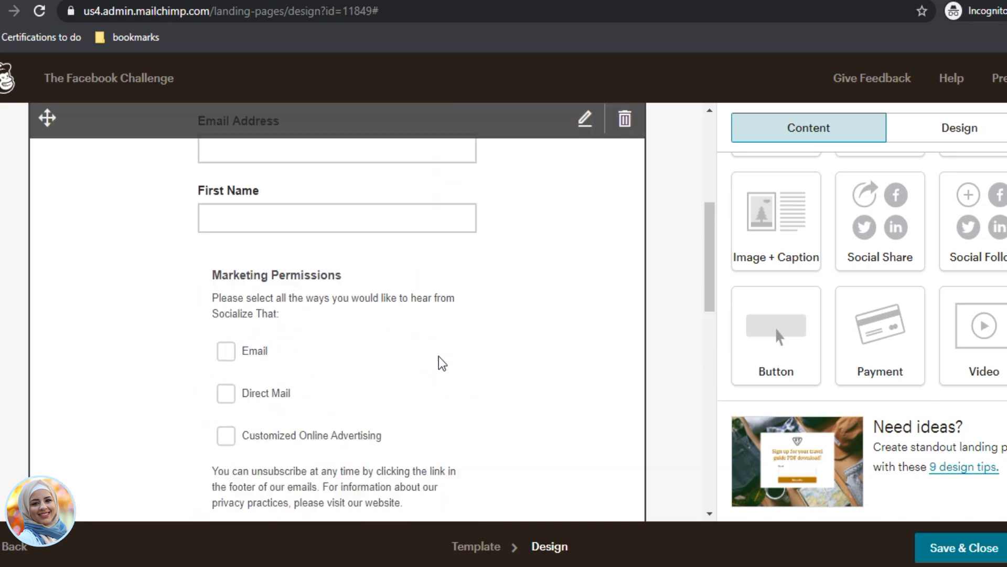
pyautogui.scroll(-12, 332, 294)
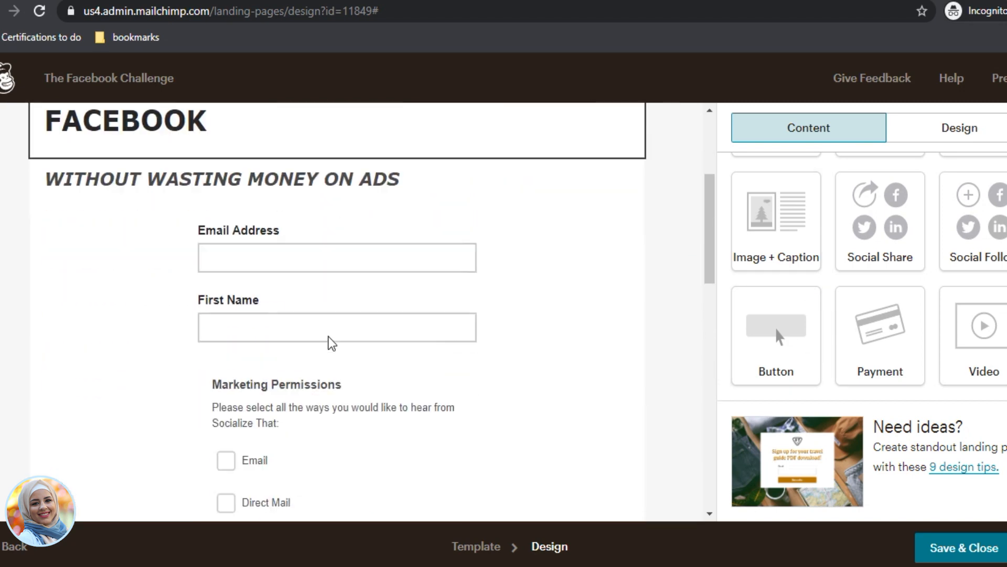
pyautogui.scroll(12, 442, 384)
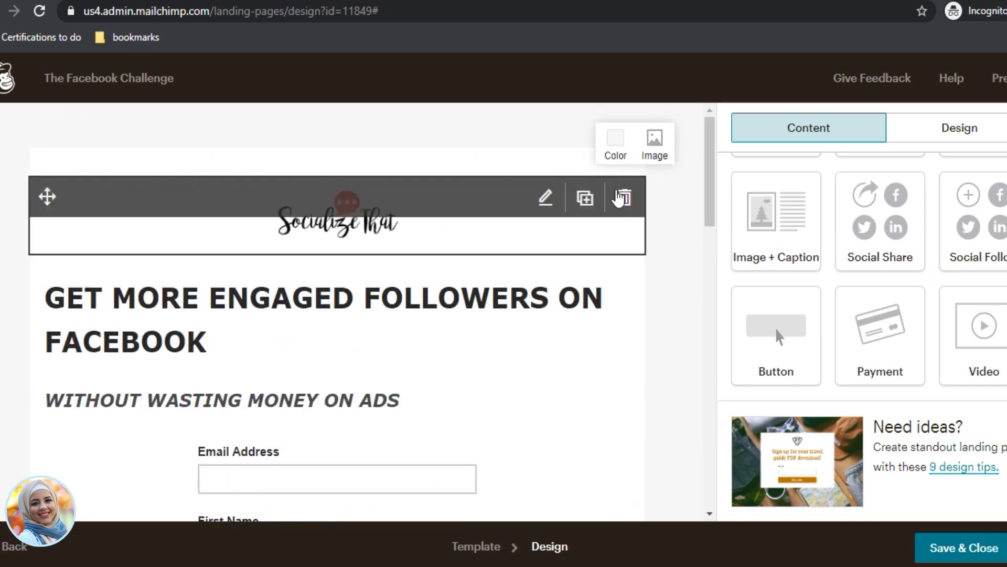
pyautogui.click(615, 153)
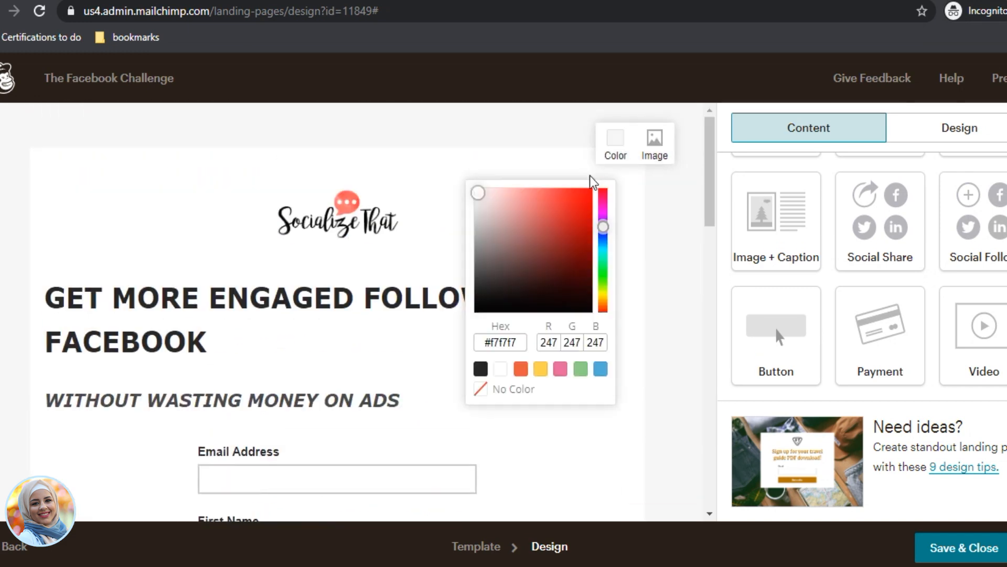
pyautogui.moveTo(506, 226)
pyautogui.mouseDown()
pyautogui.moveTo(517, 208)
pyautogui.moveTo(558, 189)
pyautogui.moveTo(565, 210)
pyautogui.moveTo(553, 185)
pyautogui.moveTo(537, 186)
pyautogui.mouseUp()
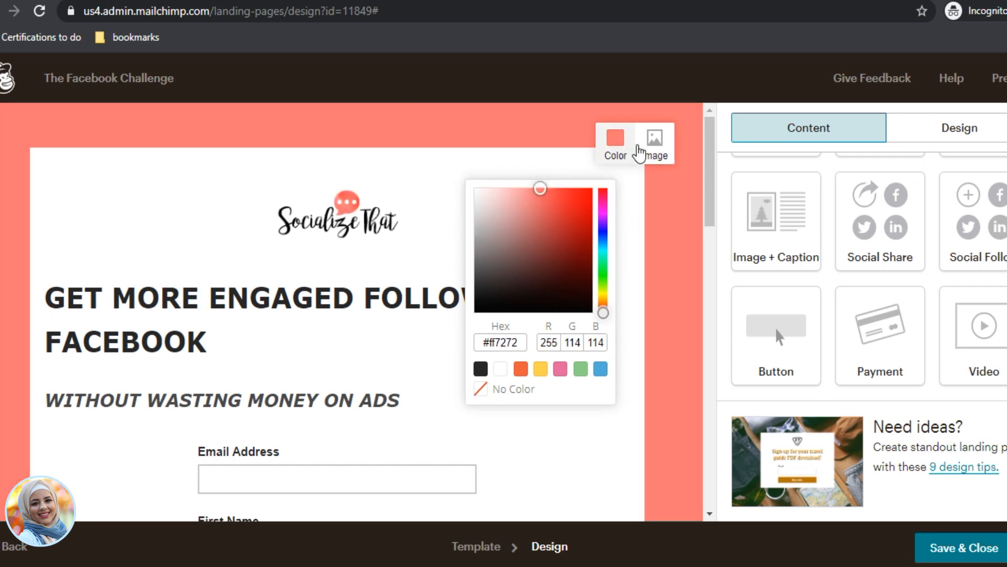
pyautogui.click(654, 140)
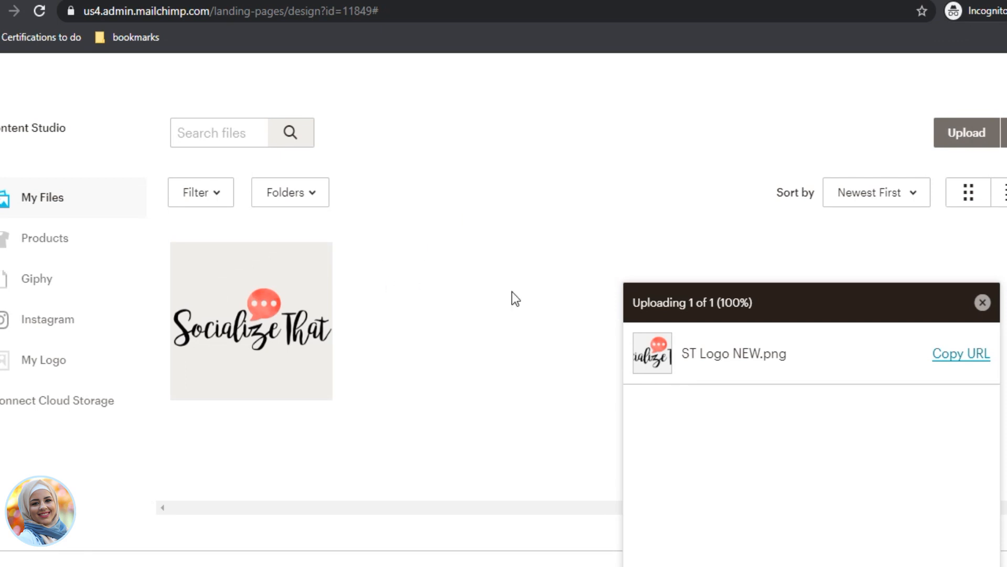
# Step: Upload the portrait photo from the Section 5 Work W Me folder and insert it as the background
pyautogui.click(969, 139)
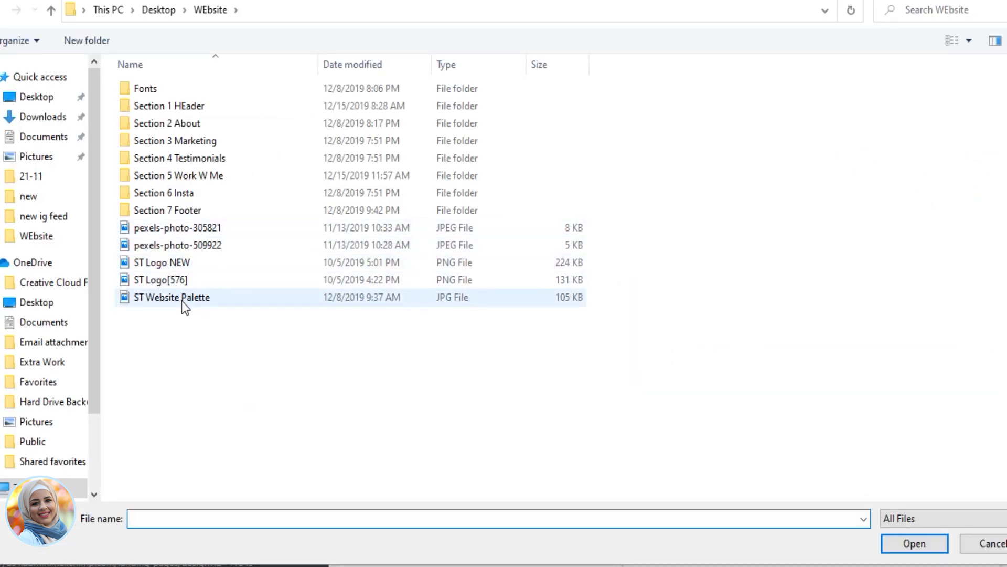
pyautogui.doubleClick(184, 178)
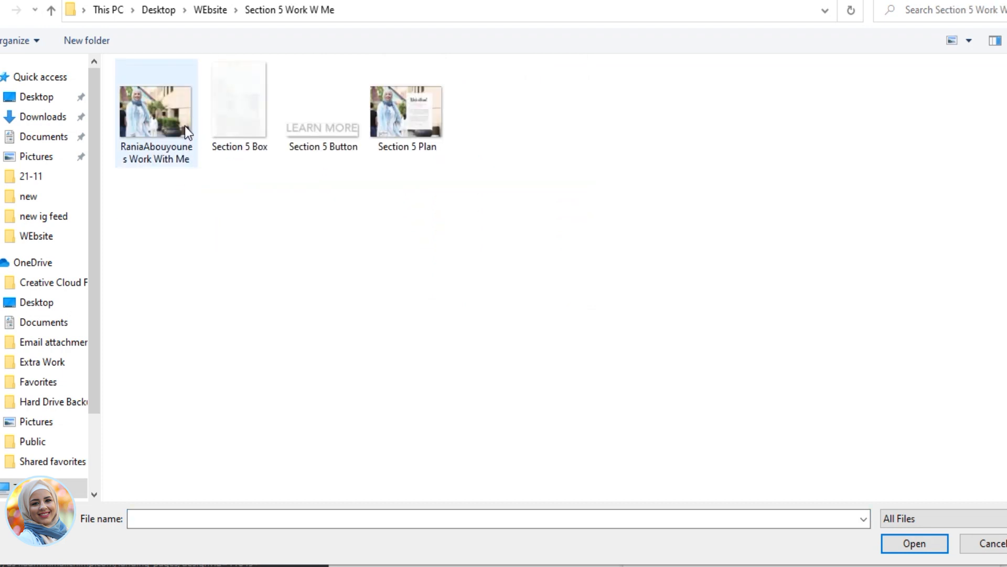
pyautogui.doubleClick(170, 133)
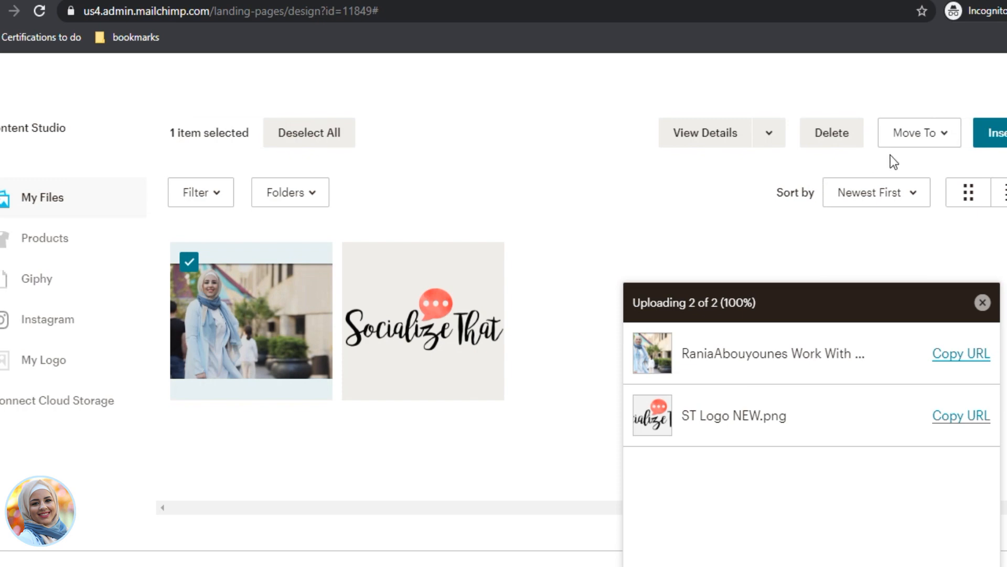
pyautogui.click(991, 133)
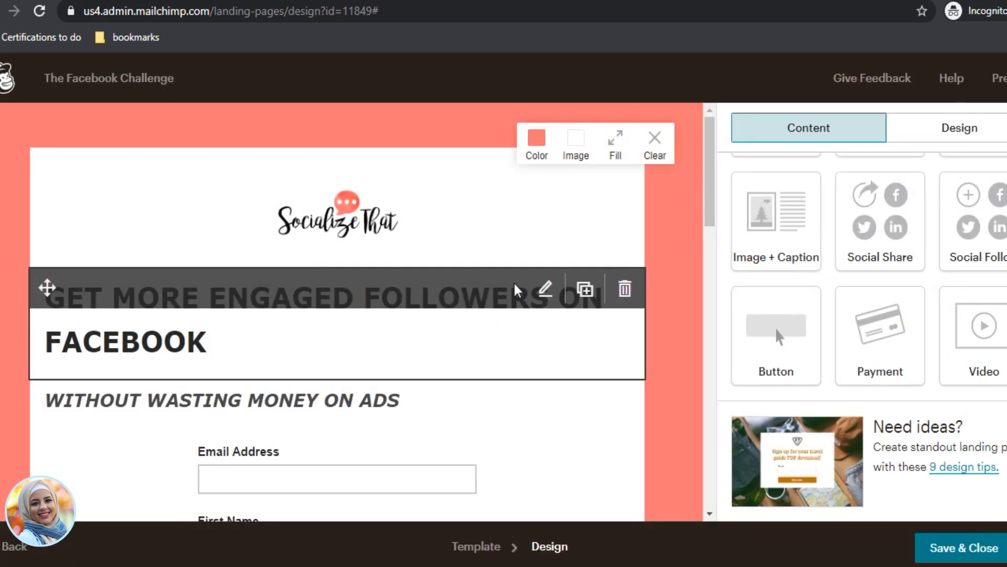
pyautogui.scroll(-3, 619, 278)
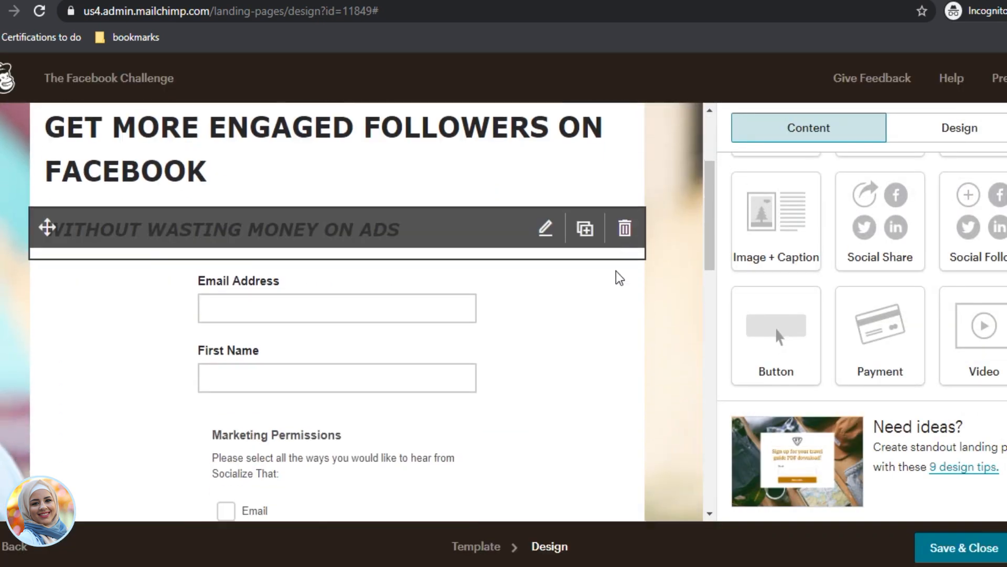
pyautogui.scroll(-15, 619, 278)
pyautogui.scroll(1, 636, 377)
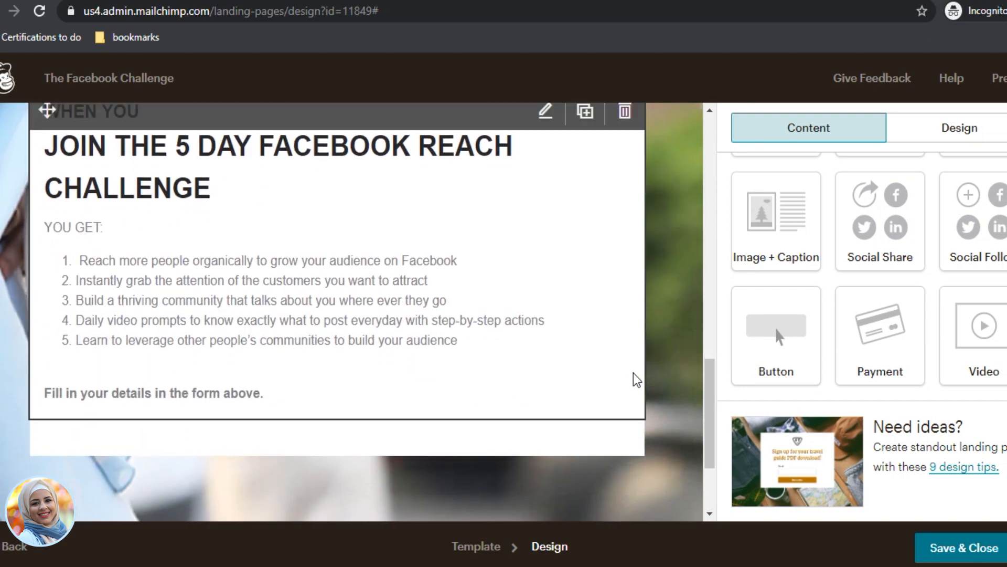
pyautogui.scroll(-2, 636, 379)
pyautogui.scroll(15, 637, 379)
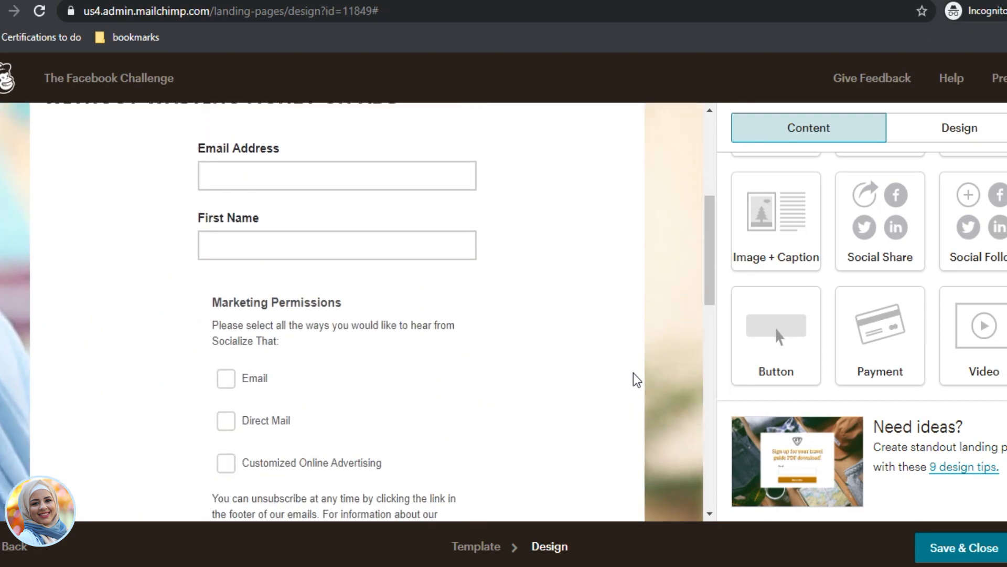
pyautogui.scroll(5, 637, 379)
pyautogui.scroll(-5, 333, 310)
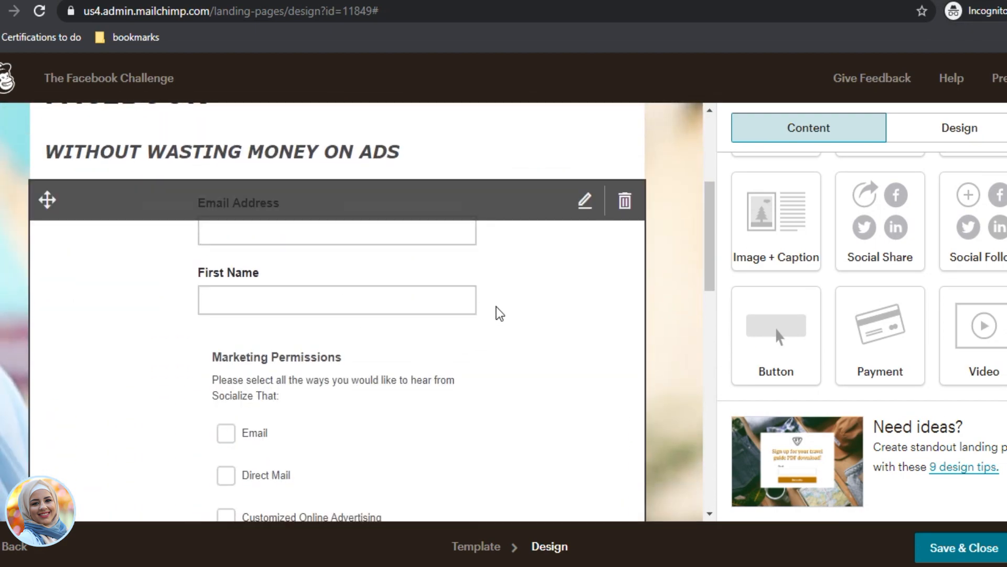
pyautogui.scroll(5, 371, 275)
# Step: Try a solid border on the Socialize That logo, then set its border back to none
pyautogui.click(367, 237)
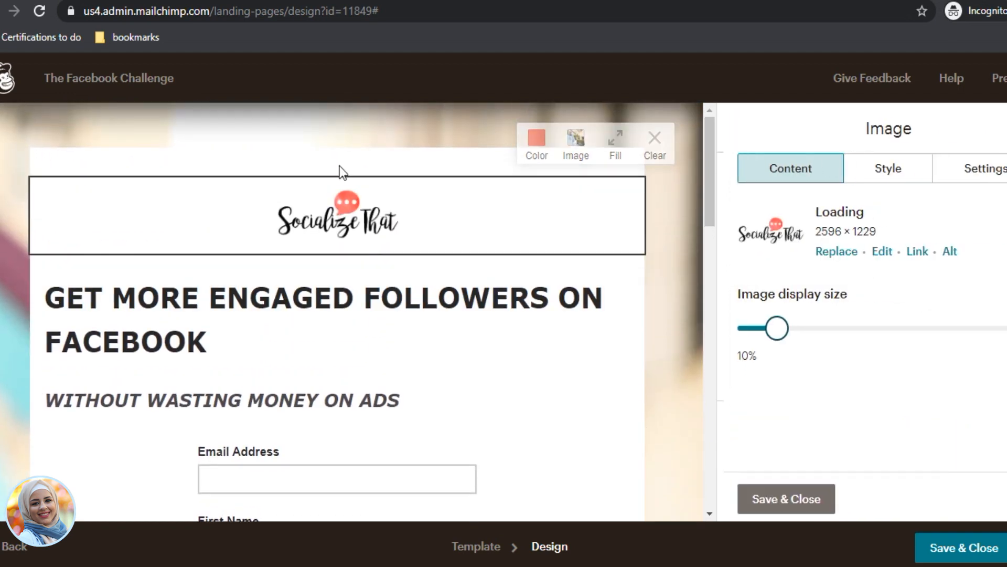
pyautogui.click(887, 169)
pyautogui.click(816, 291)
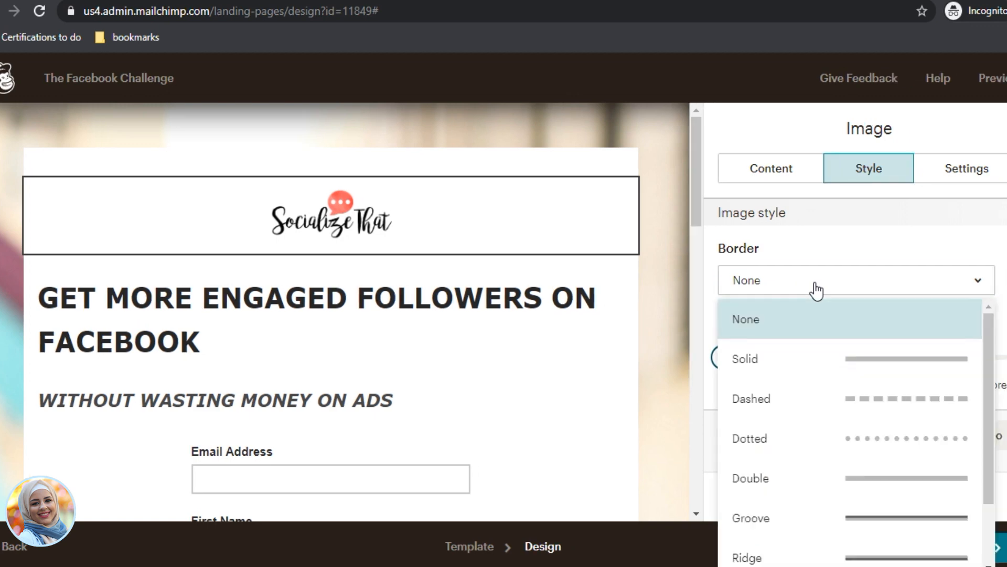
pyautogui.click(805, 368)
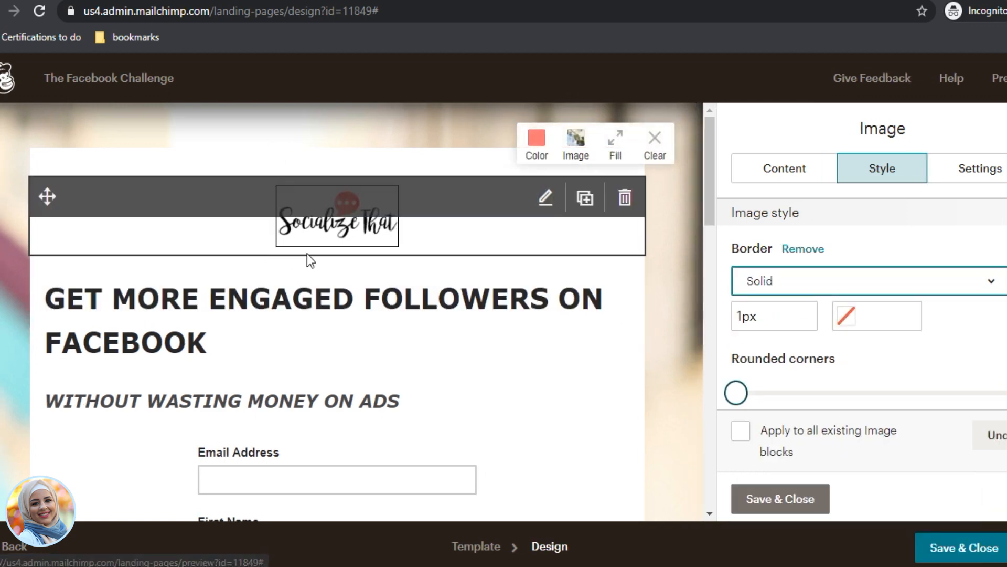
pyautogui.click(447, 331)
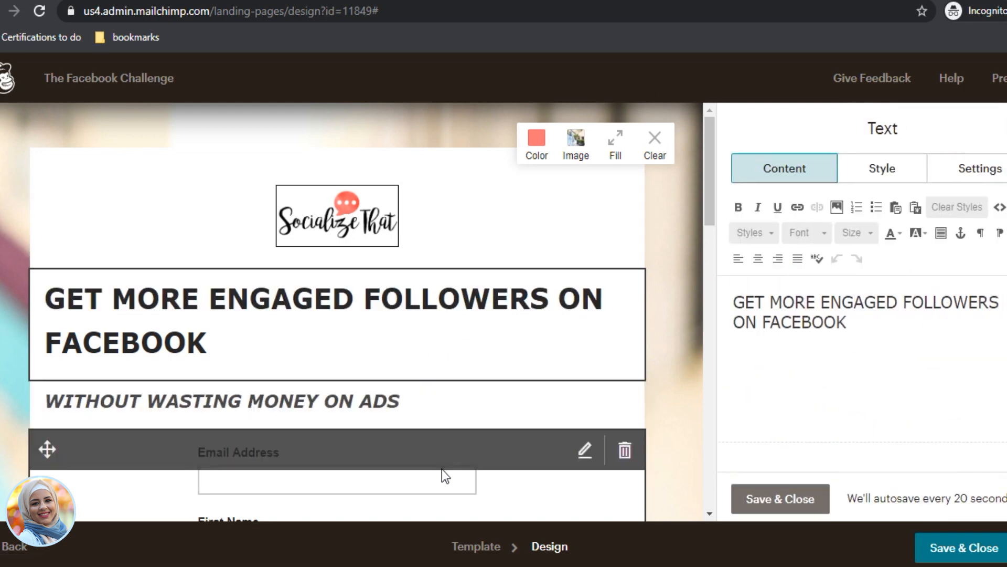
pyautogui.click(512, 218)
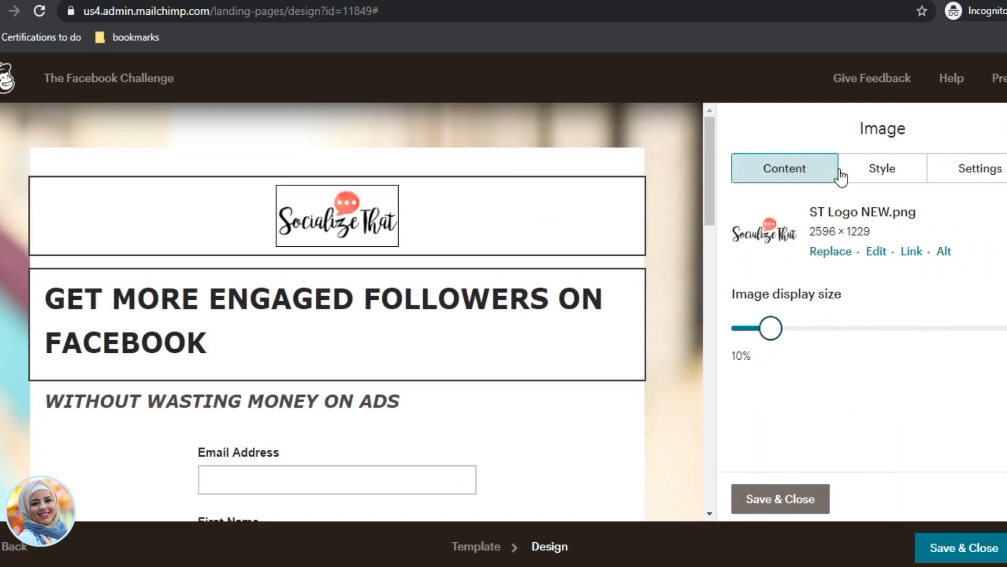
pyautogui.click(860, 176)
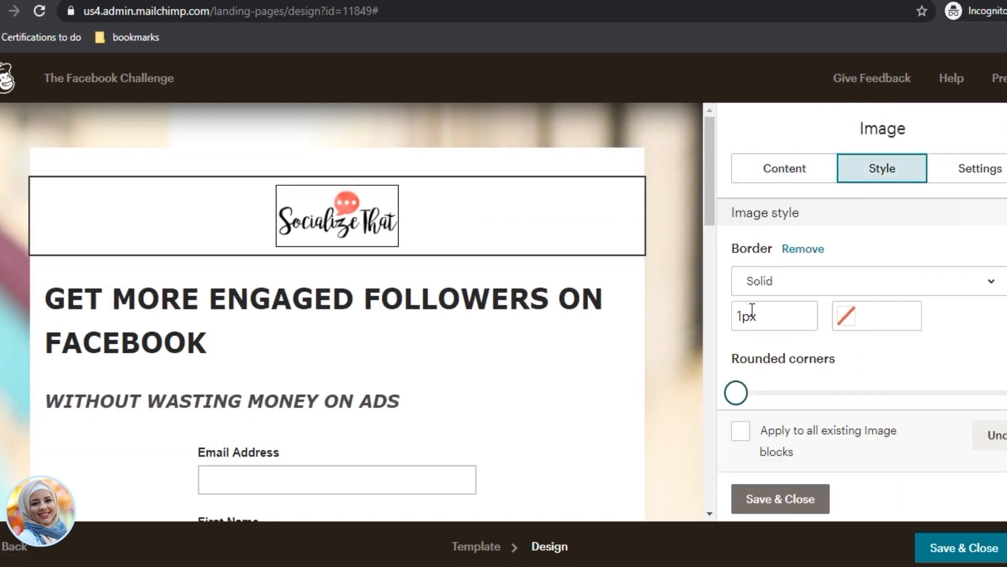
pyautogui.click(769, 282)
pyautogui.click(778, 321)
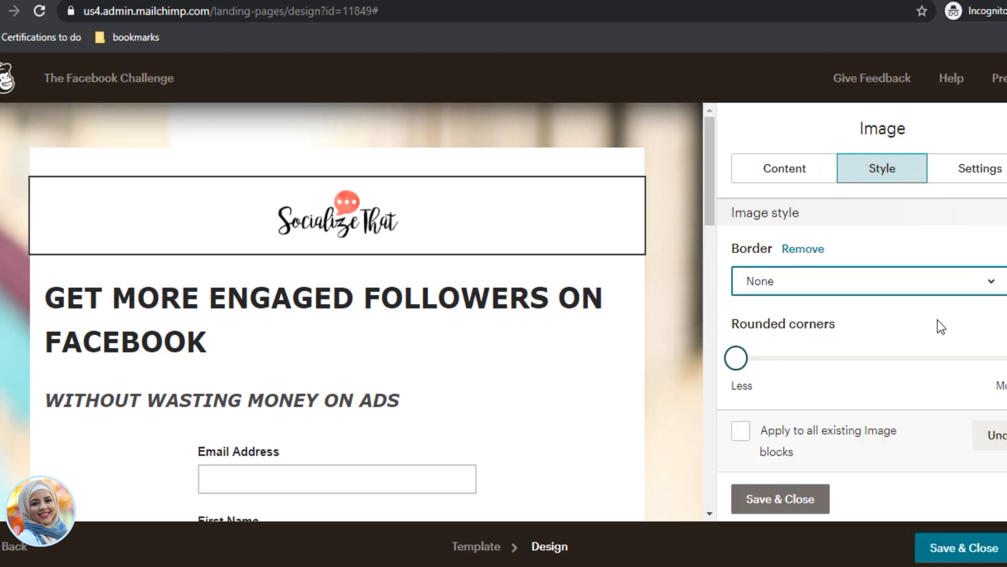
# Step: Set the Socialize That logo's alignment to Left in its settings
pyautogui.scroll(-2, 985, 327)
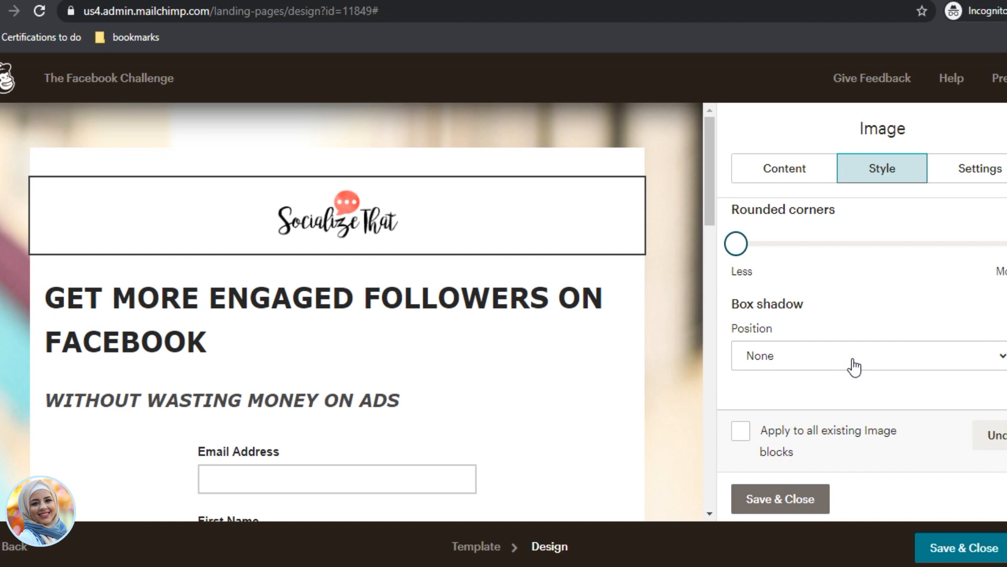
pyautogui.scroll(1, 863, 399)
pyautogui.scroll(-1, 863, 402)
pyautogui.click(956, 181)
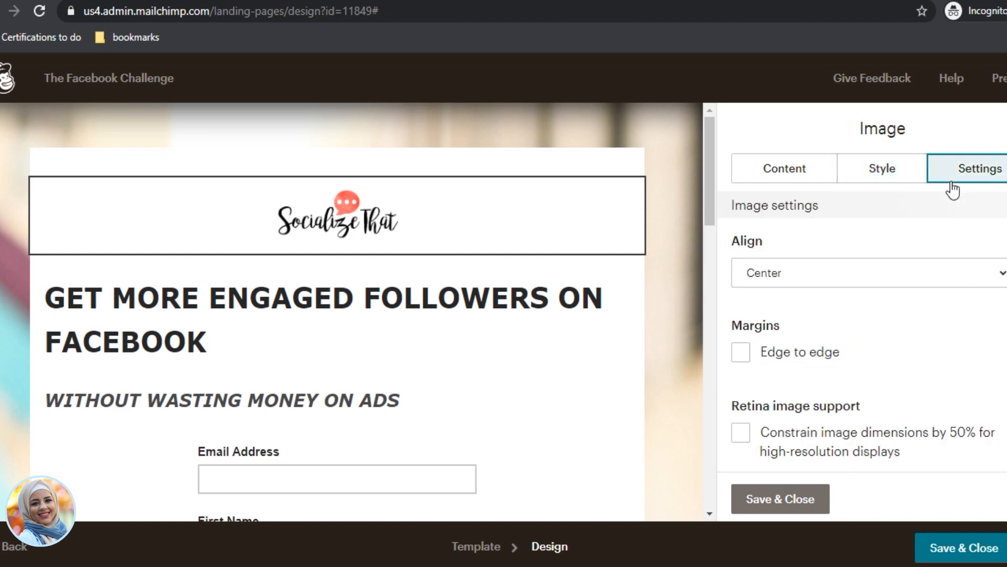
pyautogui.scroll(-1, 881, 376)
pyautogui.click(814, 262)
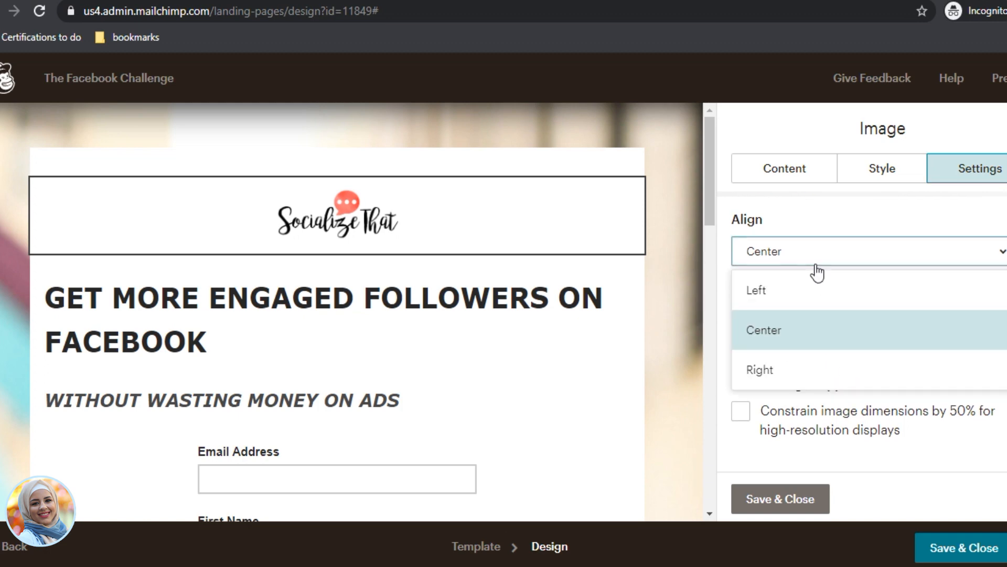
pyautogui.click(774, 294)
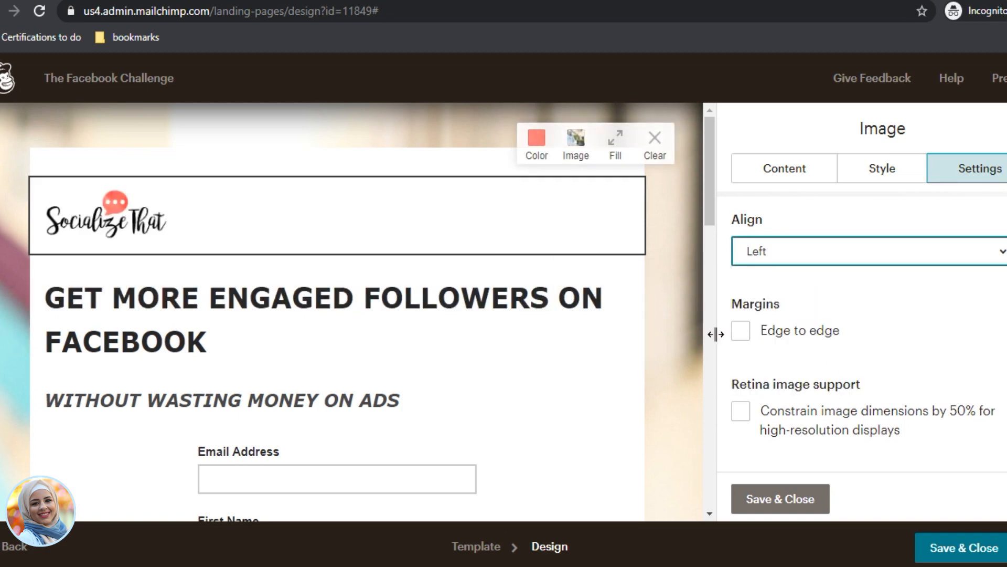
# Step: Close the logo settings, then give the headline text colour #ffffff and save it
pyautogui.click(803, 497)
pyautogui.click(490, 301)
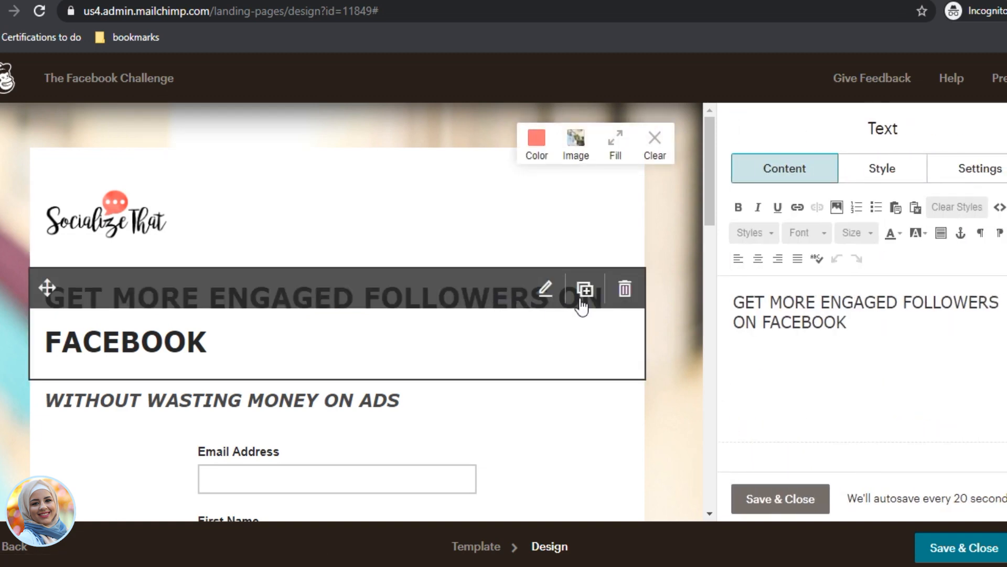
pyautogui.click(887, 179)
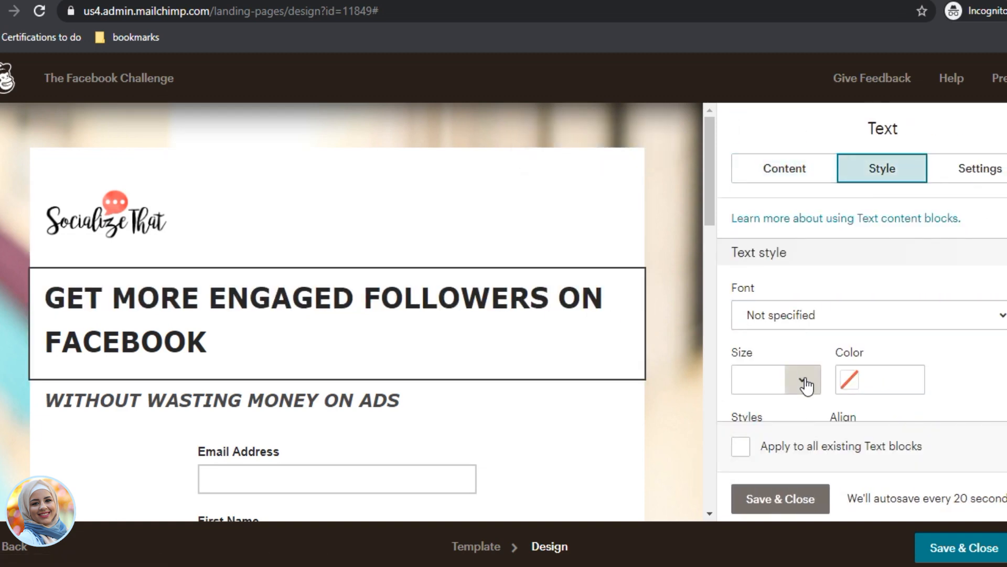
pyautogui.click(850, 379)
pyautogui.click(964, 374)
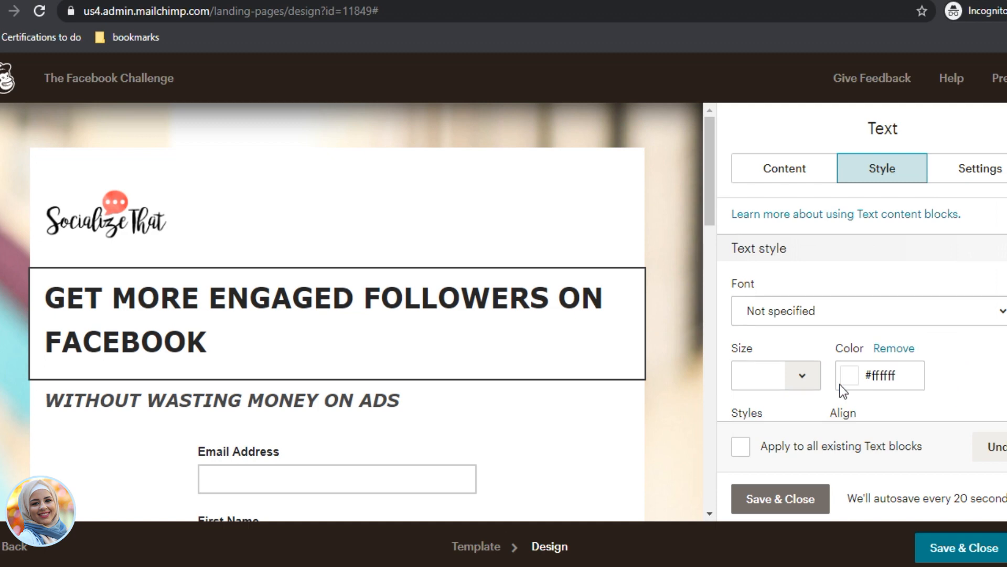
pyautogui.scroll(-3, 839, 378)
pyautogui.scroll(3, 819, 225)
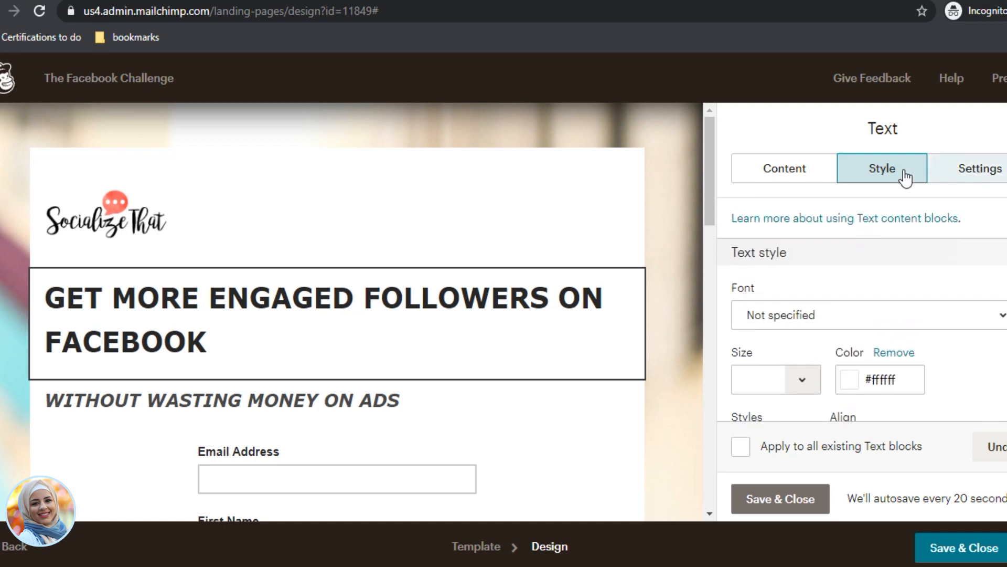
pyautogui.scroll(-9, 345, 399)
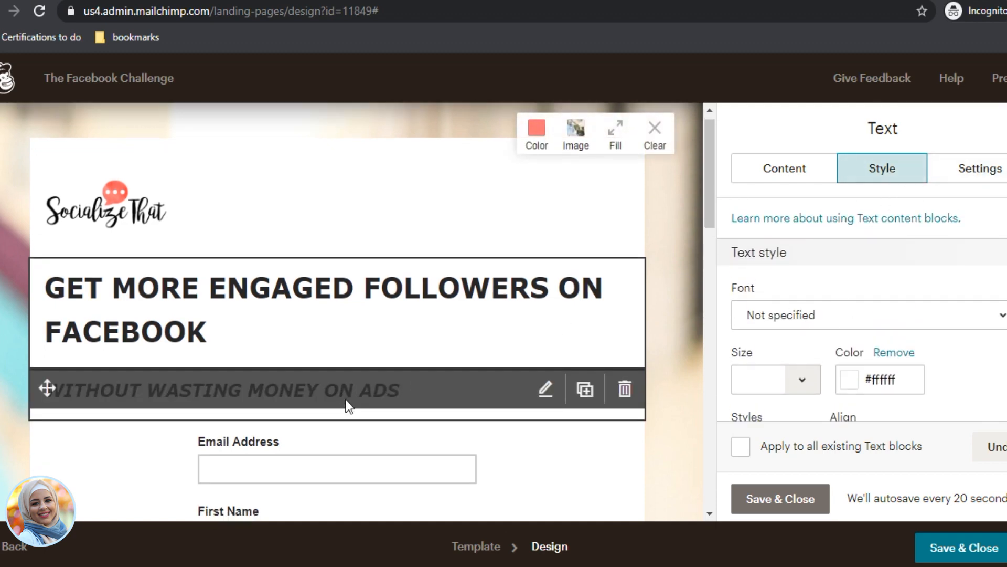
pyautogui.scroll(-3, 432, 412)
pyautogui.scroll(12, 477, 399)
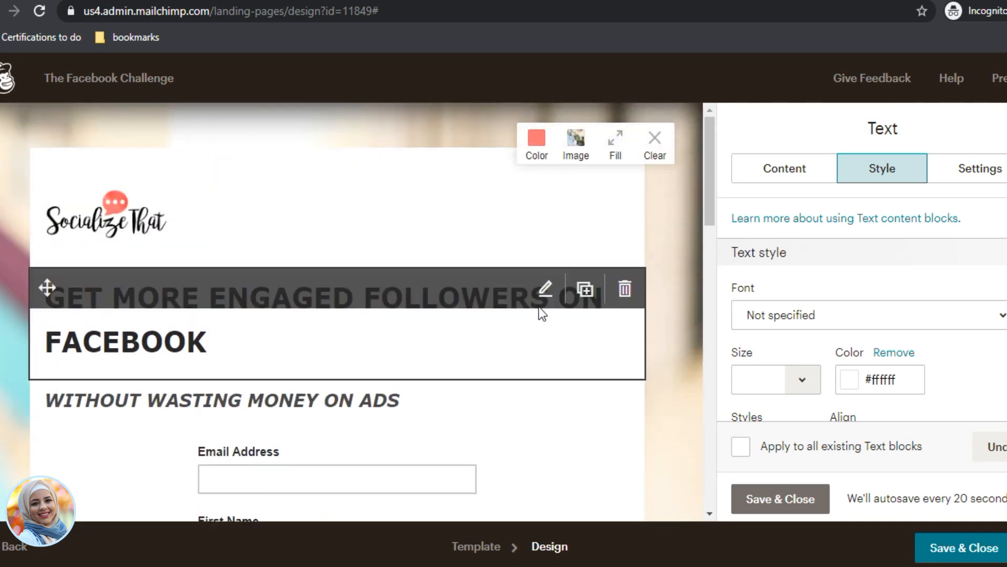
pyautogui.click(750, 496)
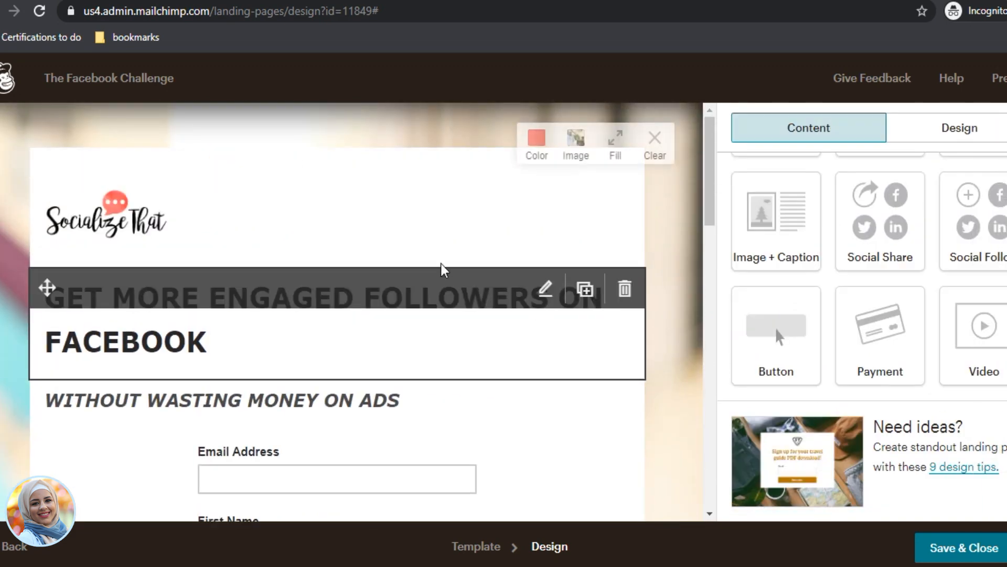
pyautogui.scroll(-1, 233, 288)
pyautogui.scroll(-4, 233, 289)
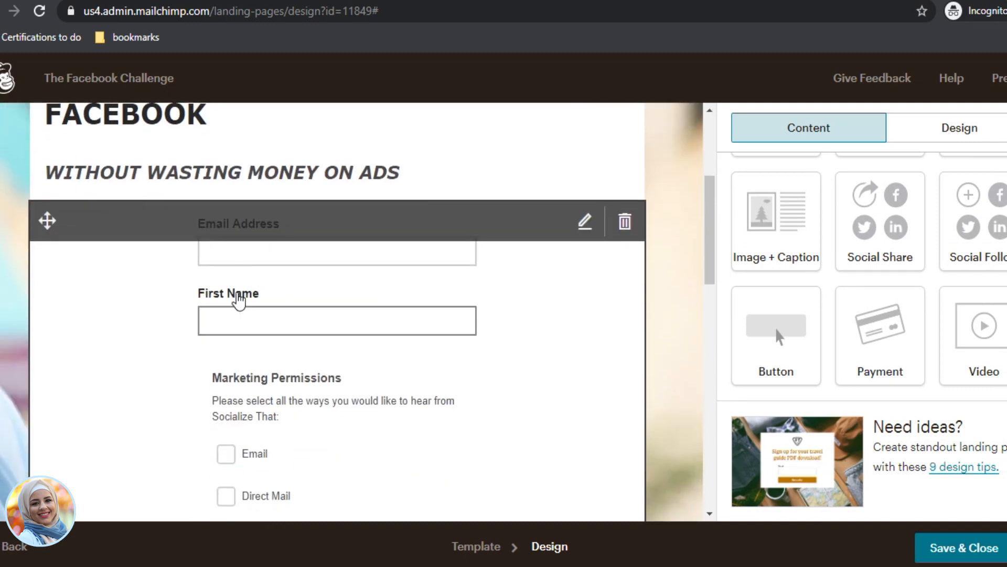
pyautogui.scroll(-7, 239, 300)
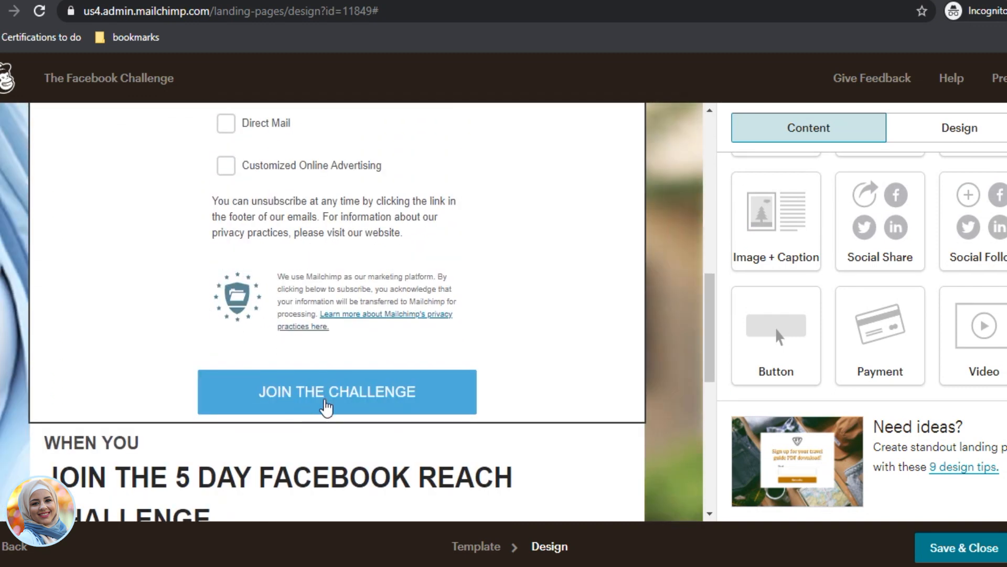
# Step: Open the signup form's style options, leaving its background colour unchanged, and reach the button style settings
pyautogui.click(357, 394)
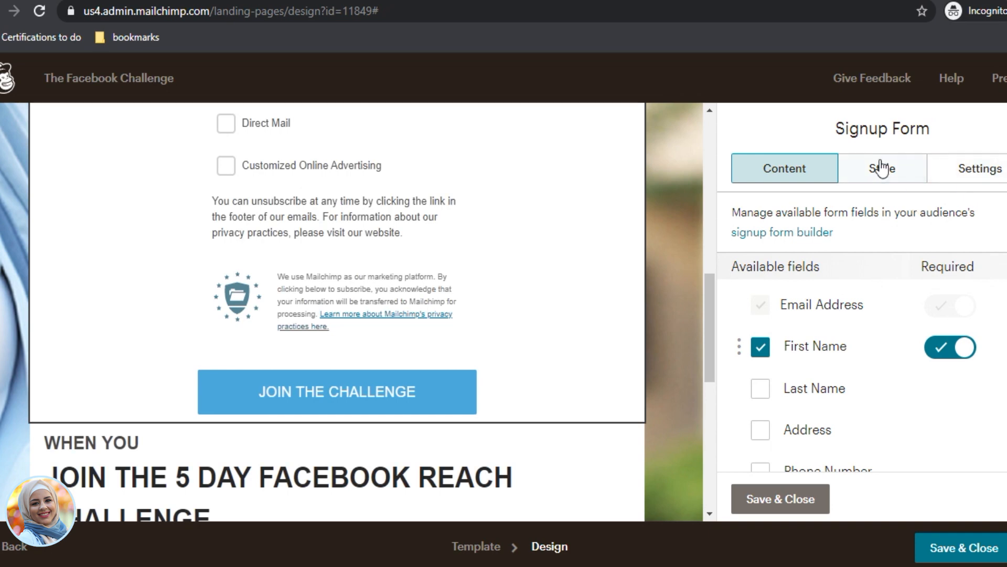
pyautogui.click(881, 168)
pyautogui.click(764, 330)
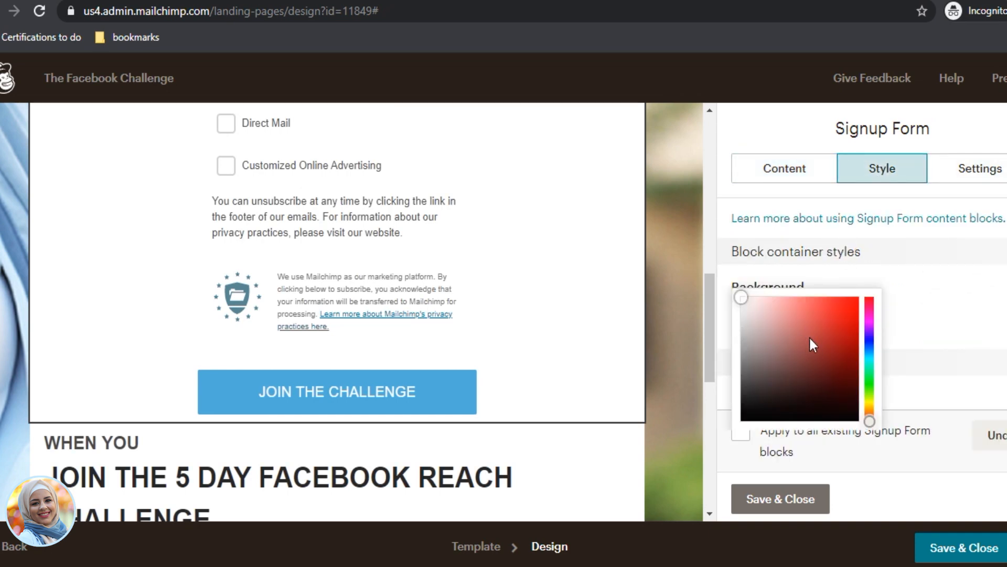
pyautogui.click(884, 310)
pyautogui.scroll(-4, 885, 314)
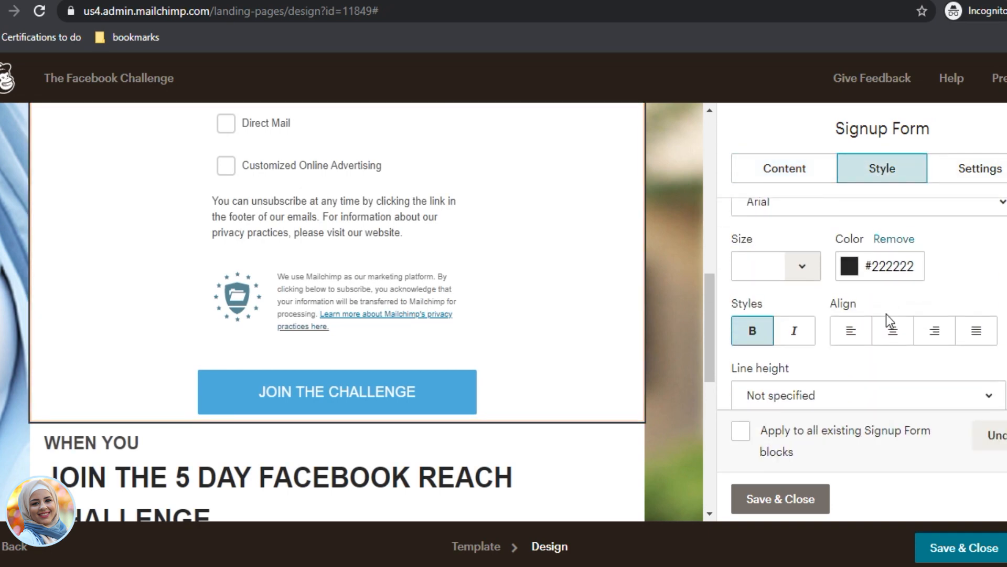
pyautogui.scroll(3, 885, 314)
pyautogui.scroll(-1, 883, 320)
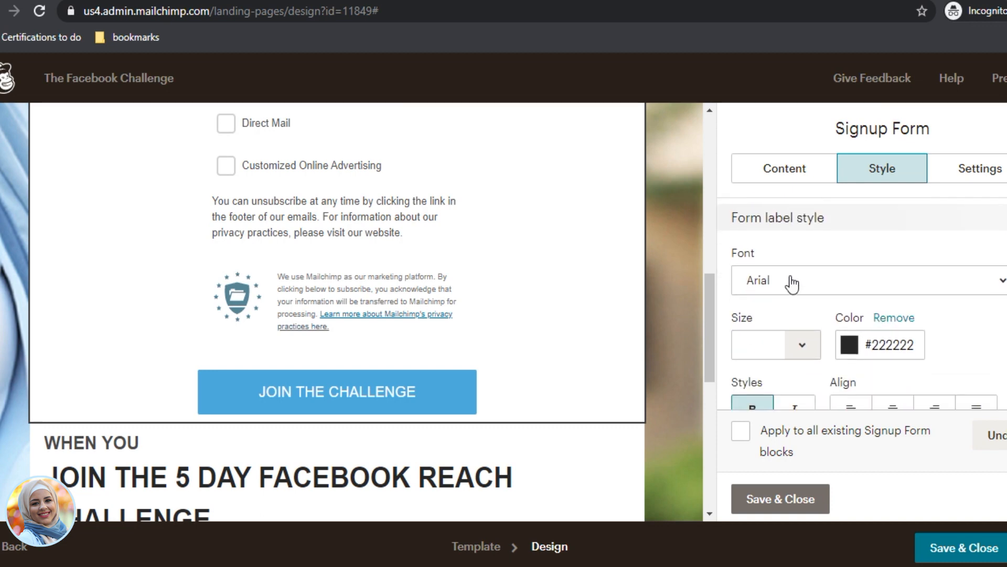
pyautogui.scroll(-4, 776, 314)
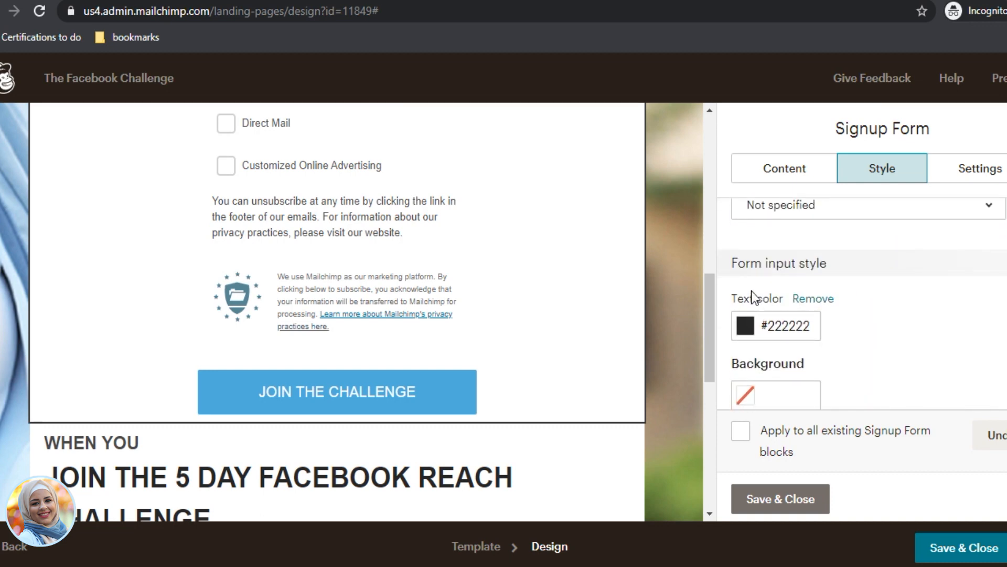
pyautogui.scroll(-6, 751, 292)
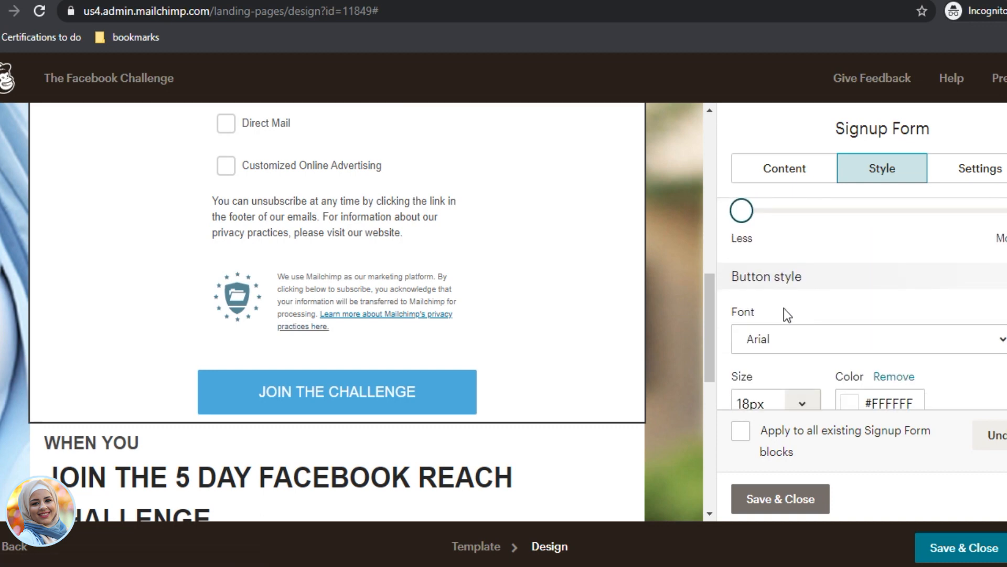
pyautogui.scroll(-5, 771, 304)
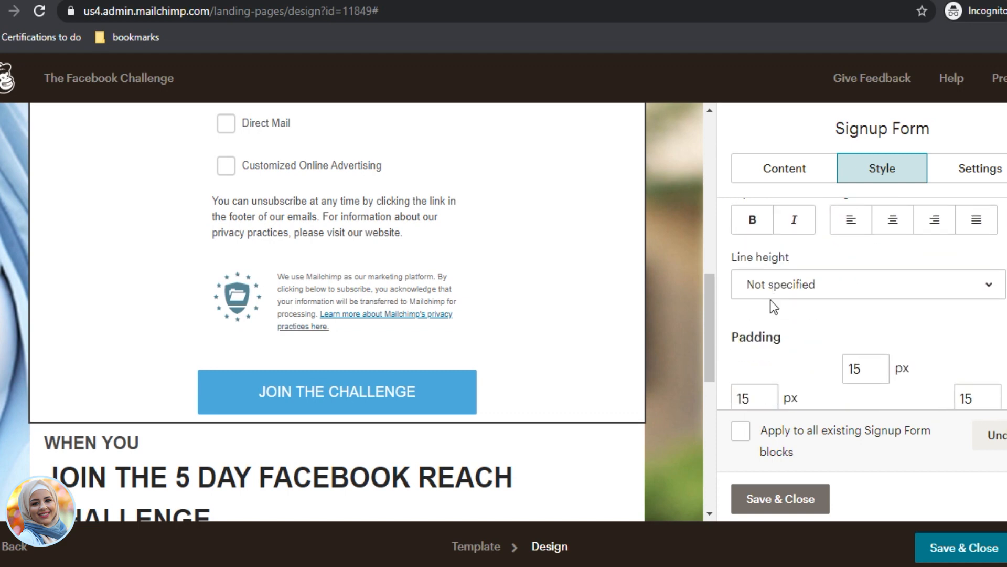
pyautogui.scroll(-5, 770, 300)
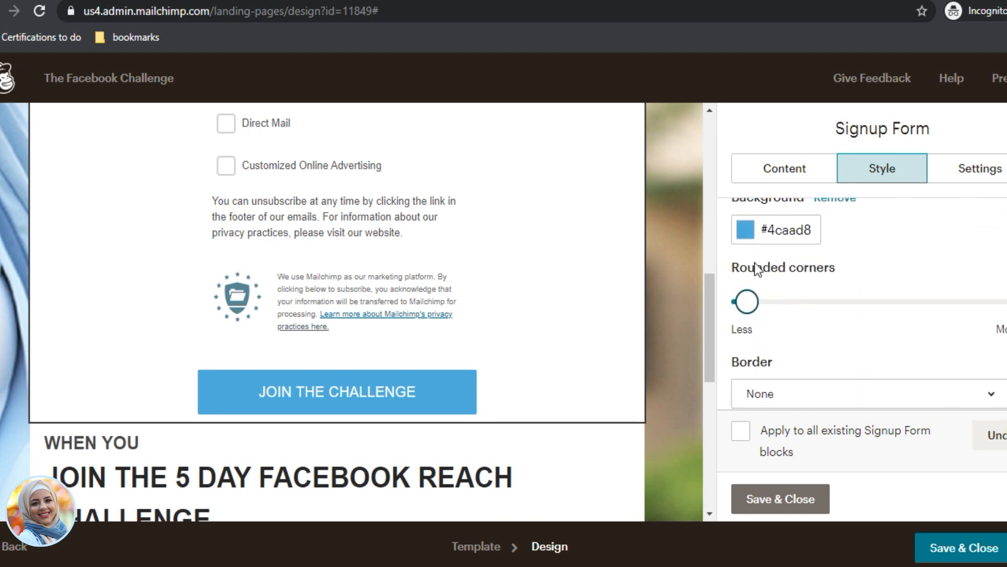
# Step: Set the JOIN THE CHALLENGE button background to #fc4a47 and review the result
pyautogui.click(744, 231)
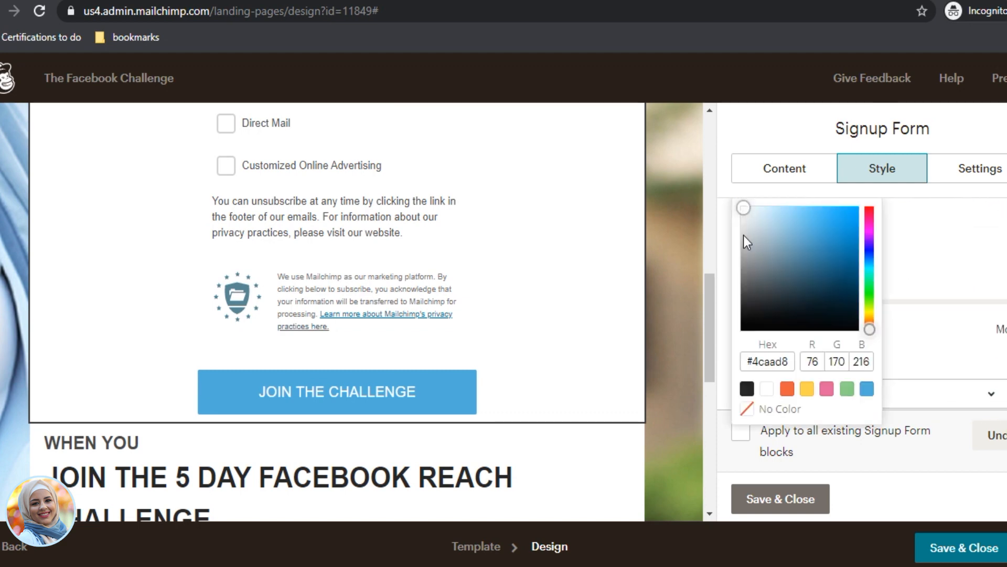
pyautogui.click(771, 360)
pyautogui.hotkey('ctrl', 'a')
pyautogui.write('#fc')
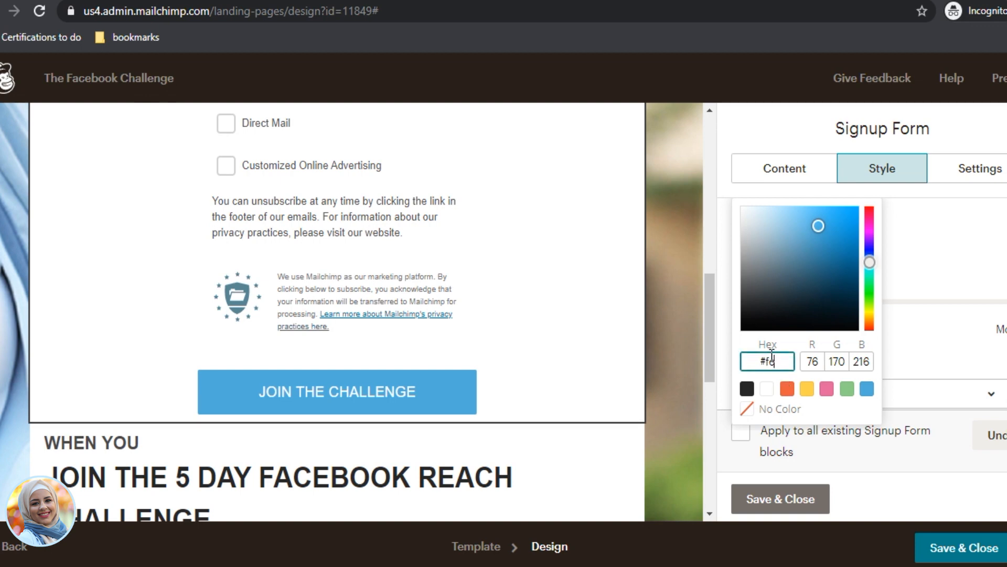
pyautogui.write('4a47')
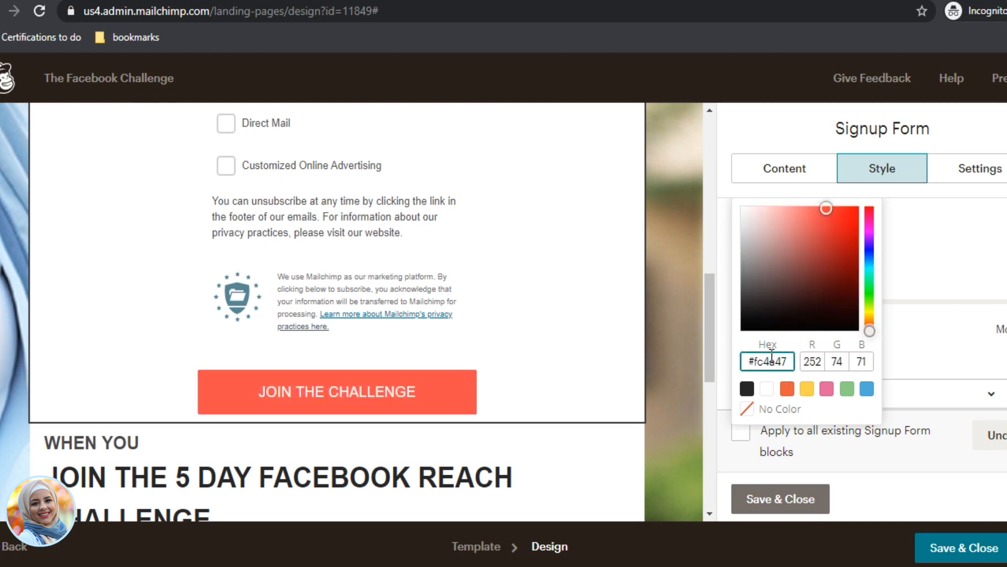
pyautogui.click(921, 256)
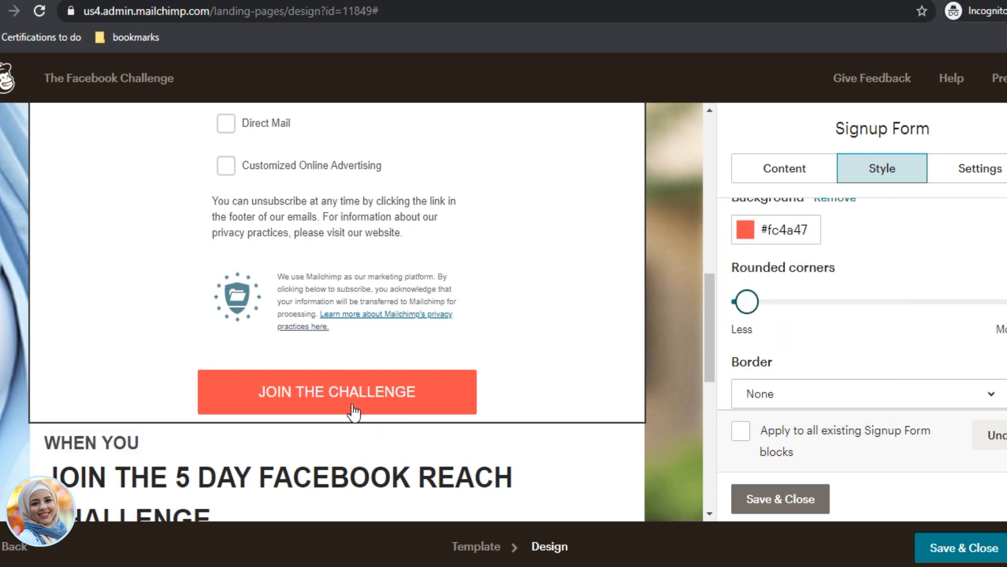
pyautogui.scroll(-5, 362, 414)
pyautogui.scroll(5, 360, 421)
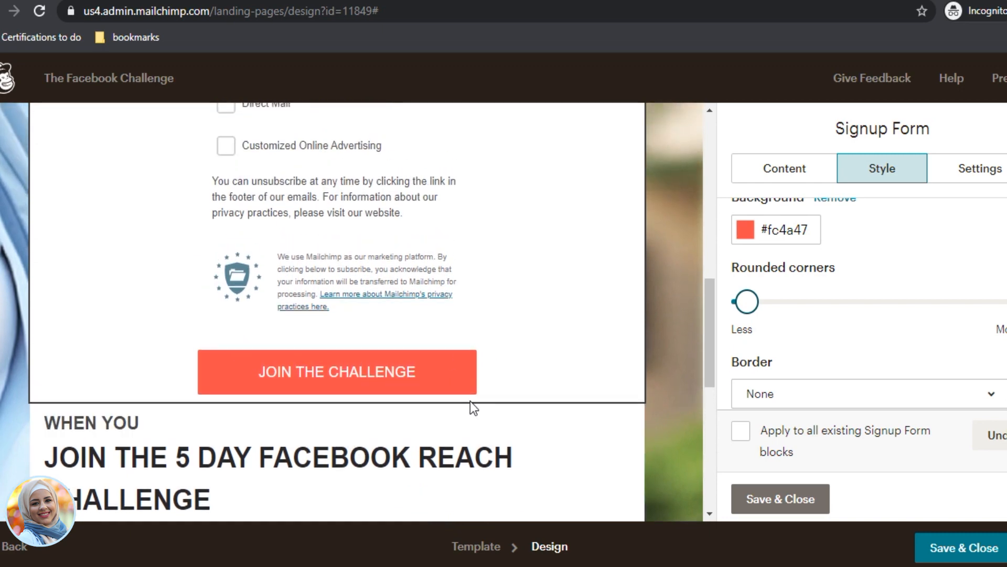
pyautogui.scroll(10, 470, 400)
pyautogui.scroll(2, 470, 401)
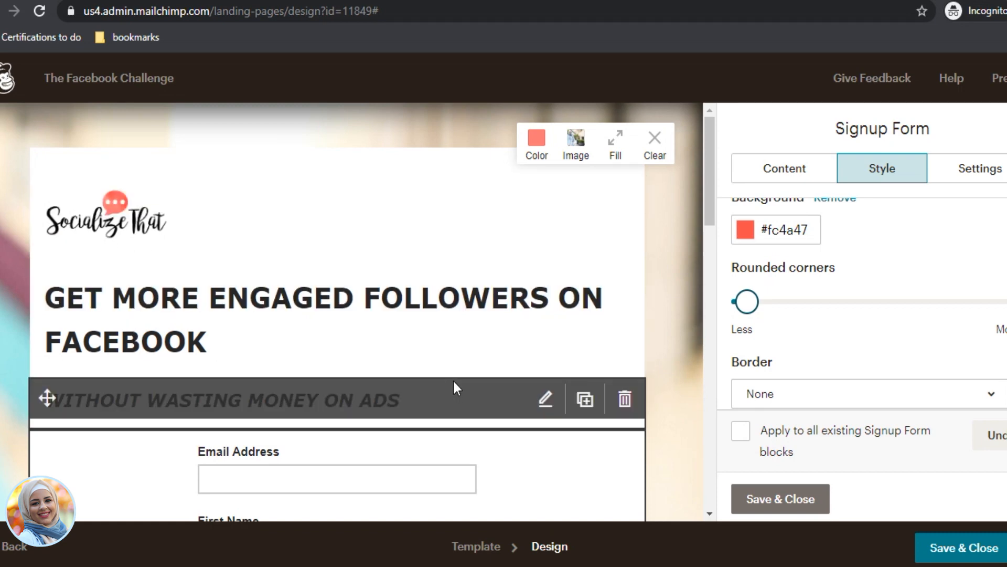
pyautogui.scroll(-10, 460, 389)
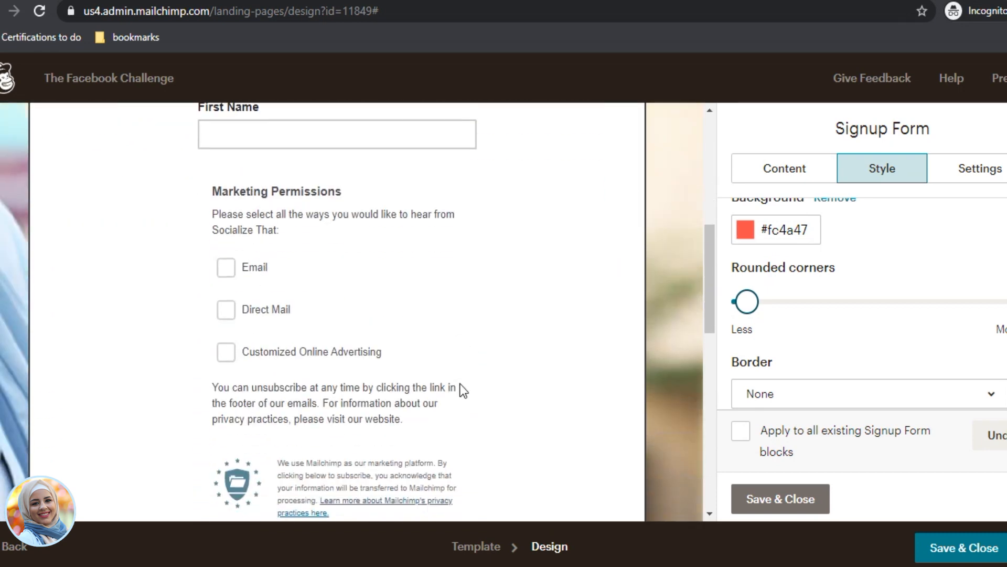
pyautogui.scroll(10, 462, 391)
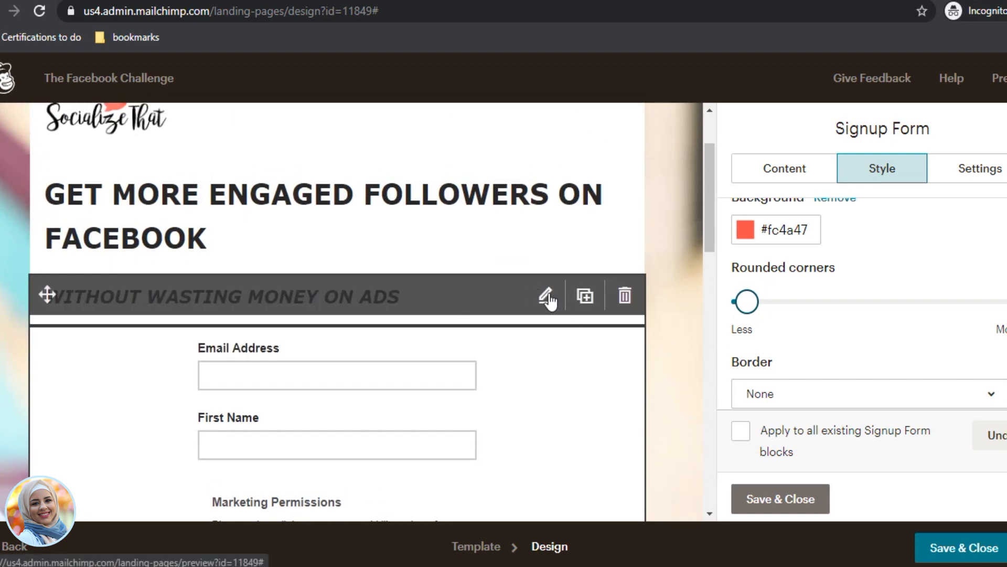
# Step: Select the WITHOUT WASTING MONEY ON ADS subheading text and colour it red
pyautogui.click(534, 296)
pyautogui.click(855, 173)
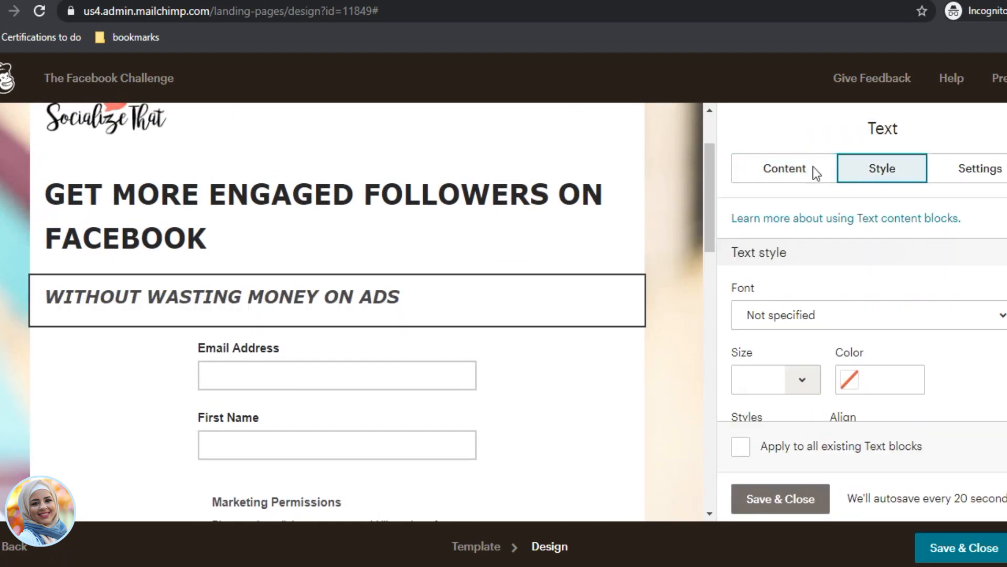
pyautogui.click(753, 168)
pyautogui.moveTo(969, 306); pyautogui.dragTo(704, 296)
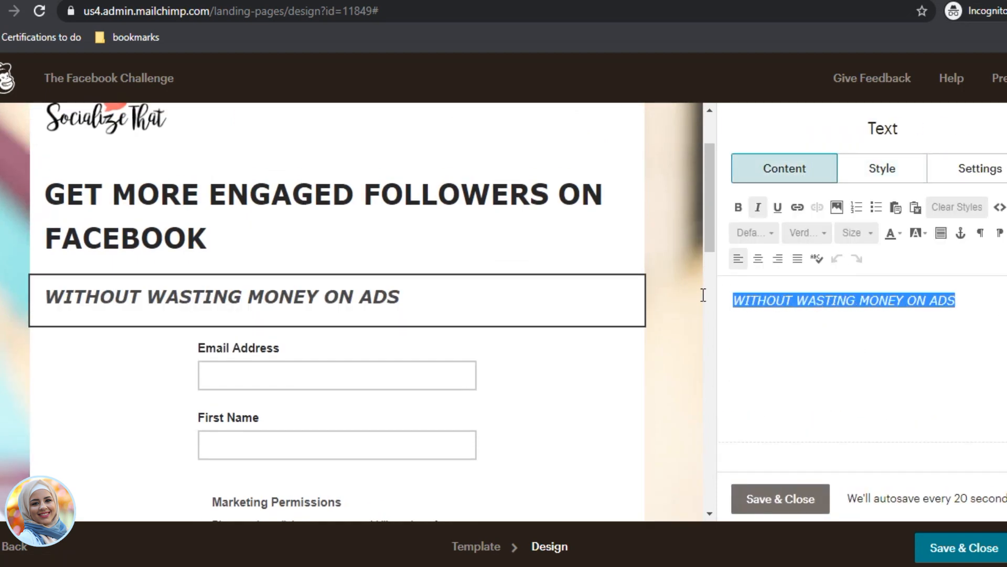
pyautogui.click(823, 315)
pyautogui.moveTo(969, 297); pyautogui.dragTo(745, 300)
pyautogui.click(912, 234)
pyautogui.click(895, 234)
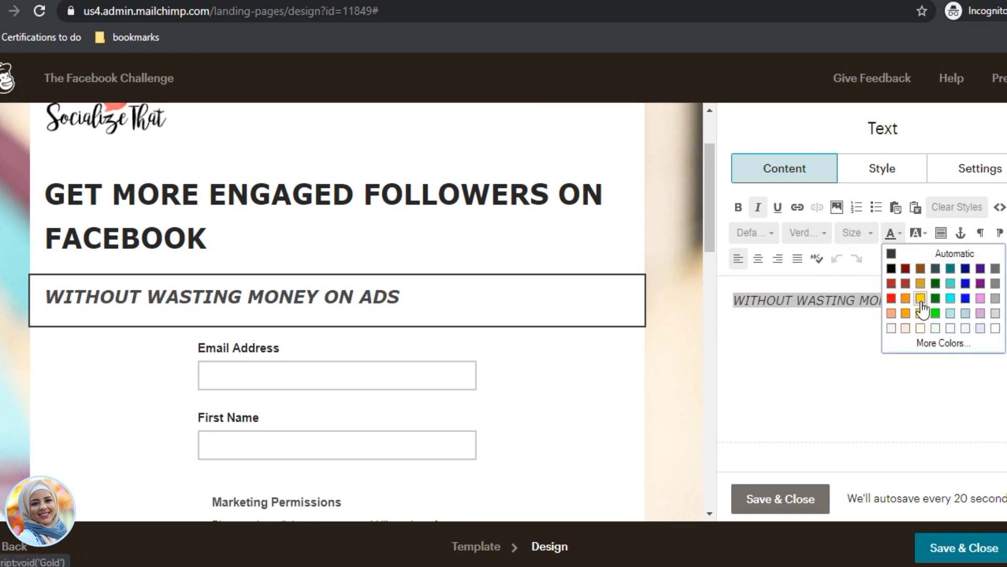
pyautogui.click(892, 300)
pyautogui.click(829, 374)
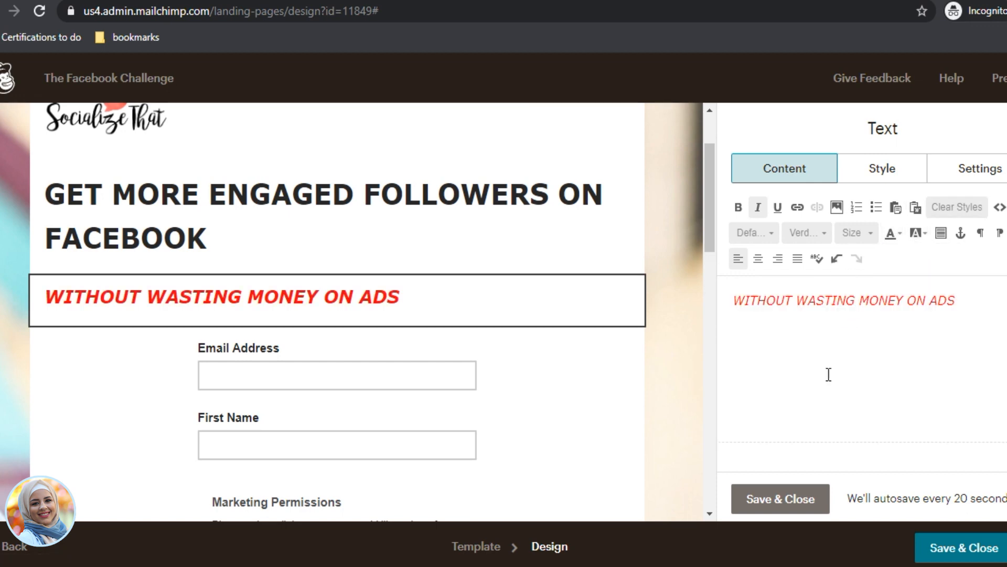
# Step: Recolour the subheading light orange, then settle on brown
pyautogui.moveTo(951, 309); pyautogui.dragTo(665, 283)
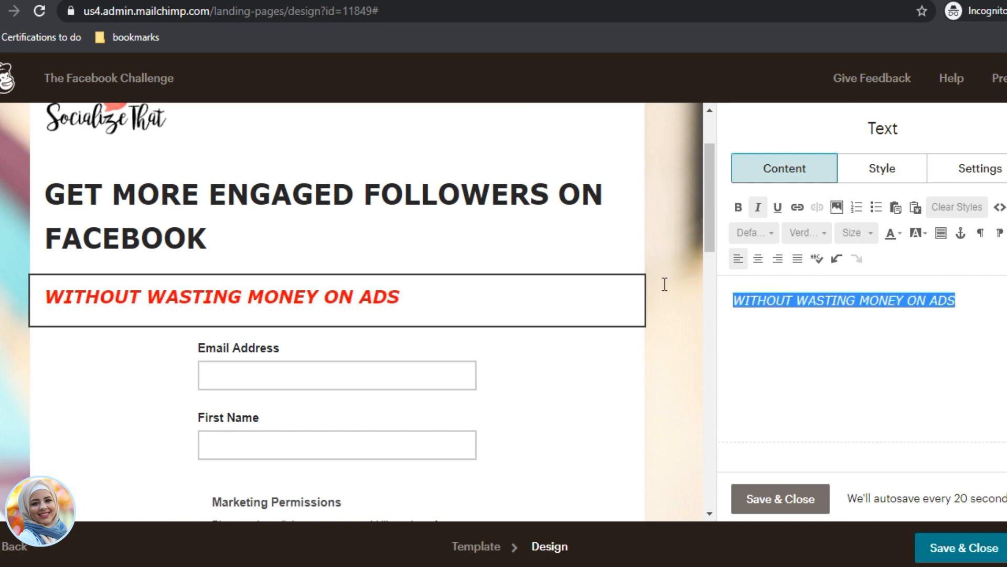
pyautogui.click(896, 231)
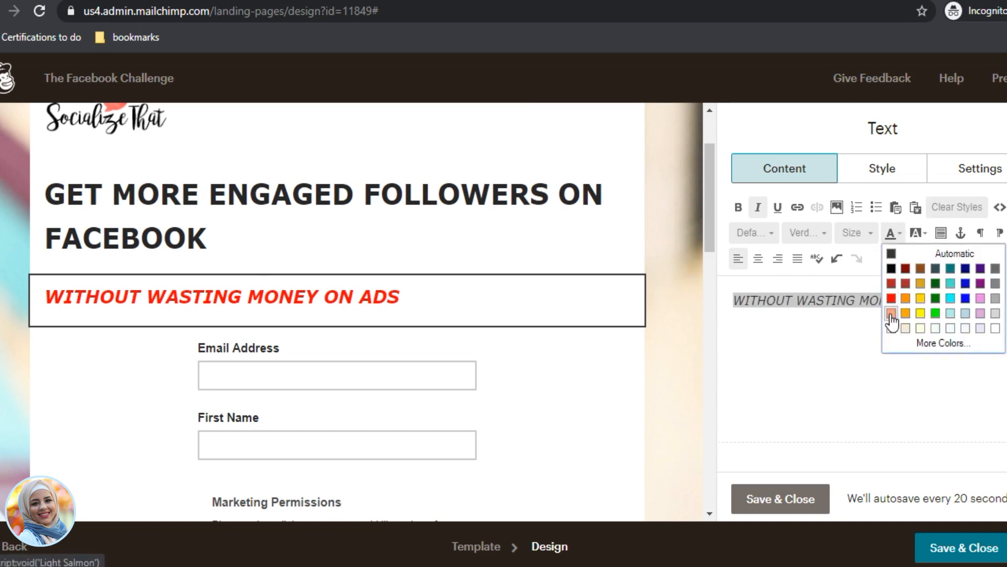
pyautogui.click(893, 317)
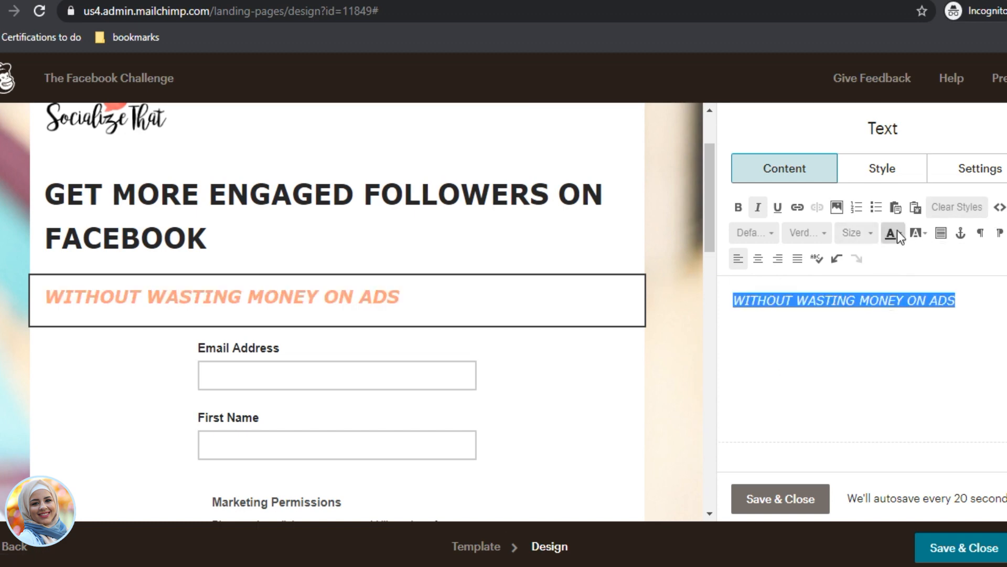
pyautogui.click(896, 232)
pyautogui.click(905, 291)
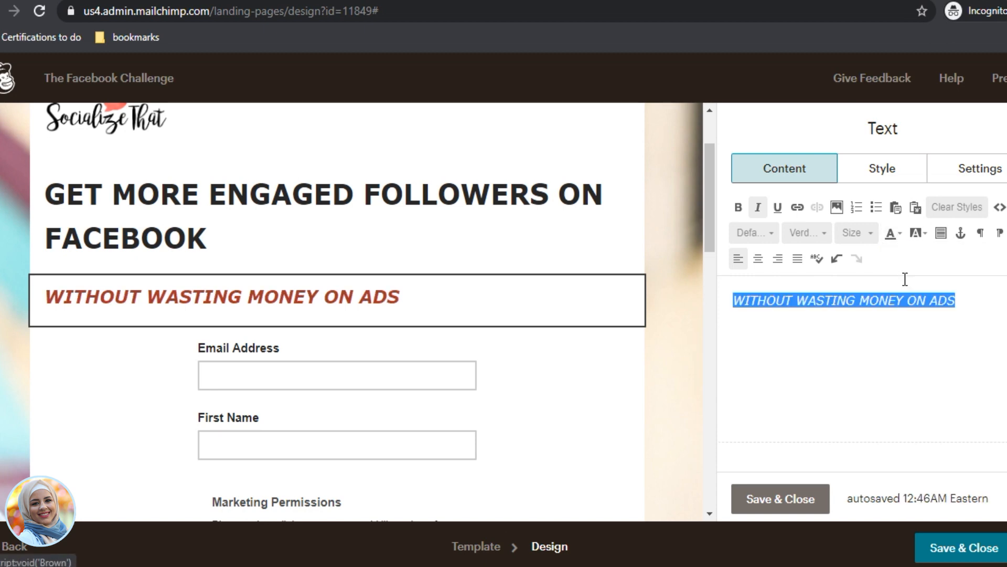
pyautogui.click(895, 366)
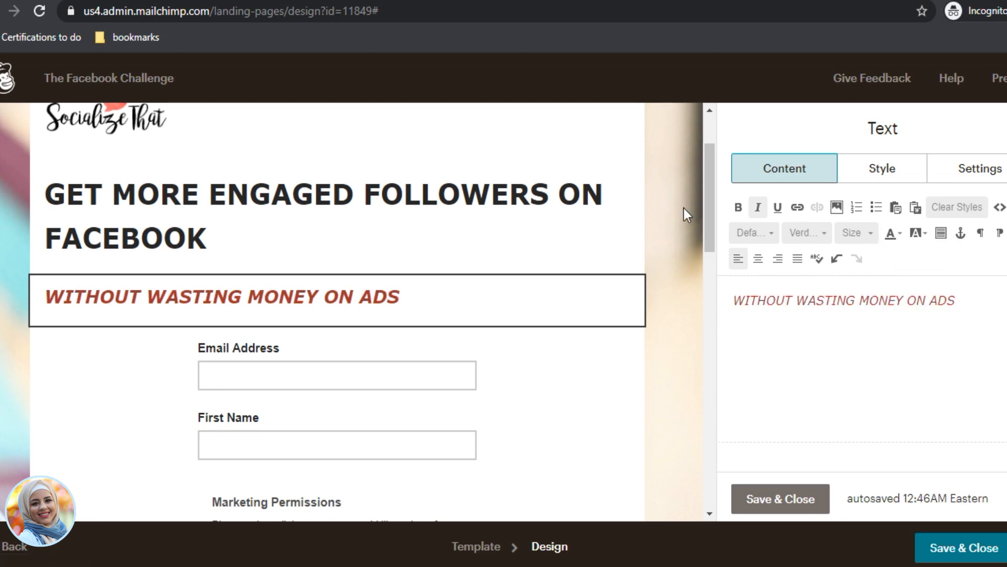
pyautogui.scroll(2, 456, 290)
pyautogui.scroll(-4, 418, 299)
pyautogui.scroll(4, 476, 316)
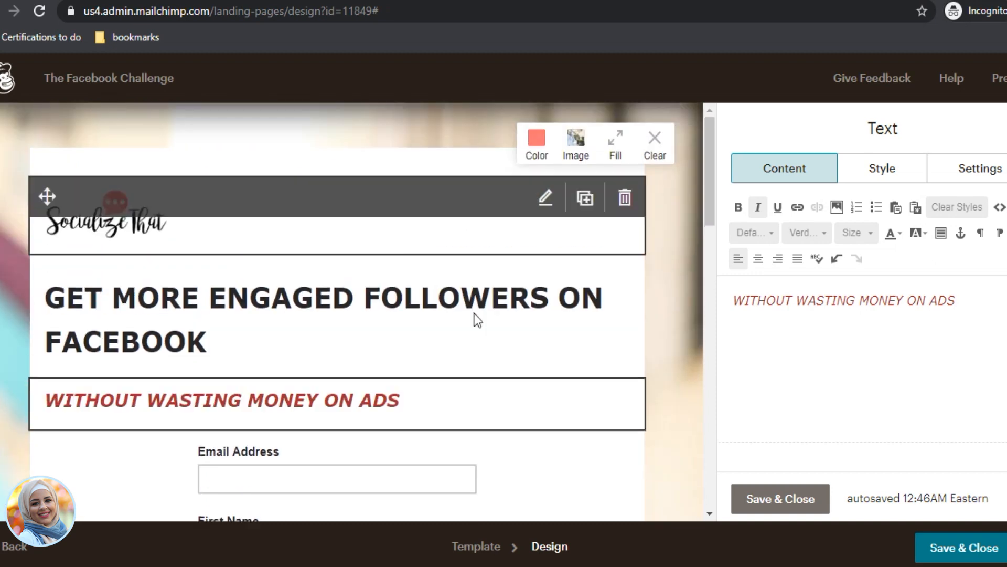
pyautogui.scroll(-15, 477, 318)
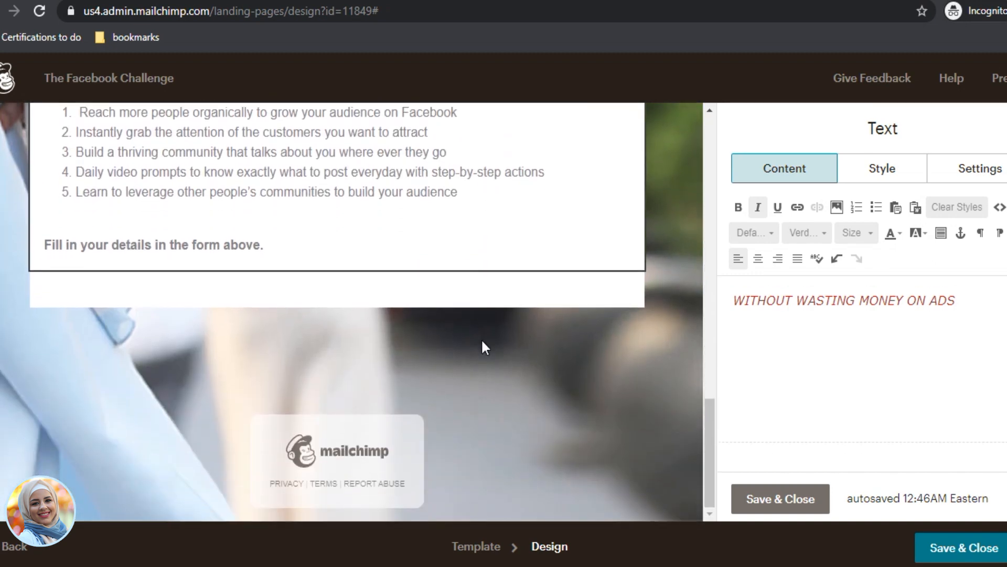
# Step: Drop a Video block below the closing form note and start looking up its video URL
pyautogui.click(786, 499)
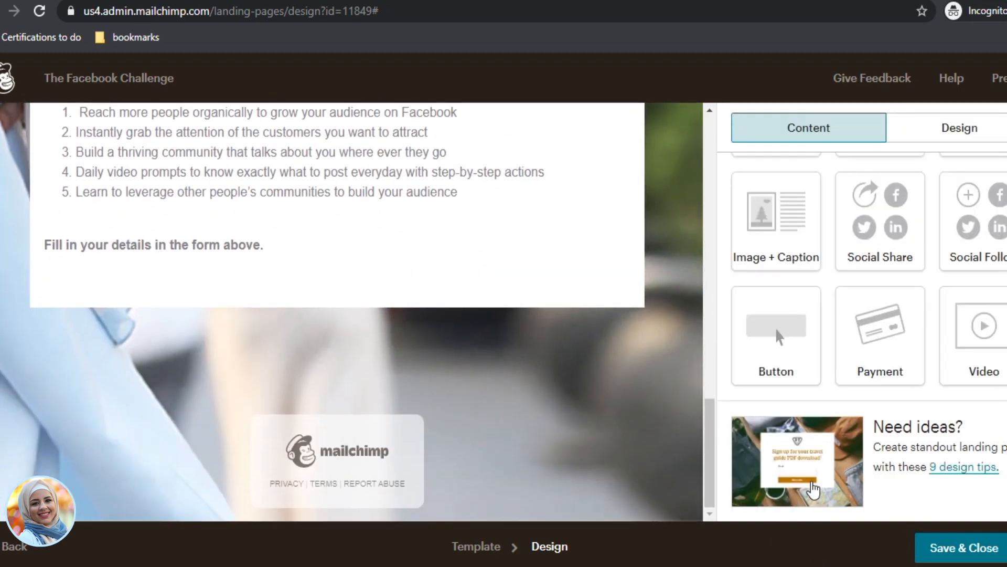
pyautogui.scroll(1, 980, 341)
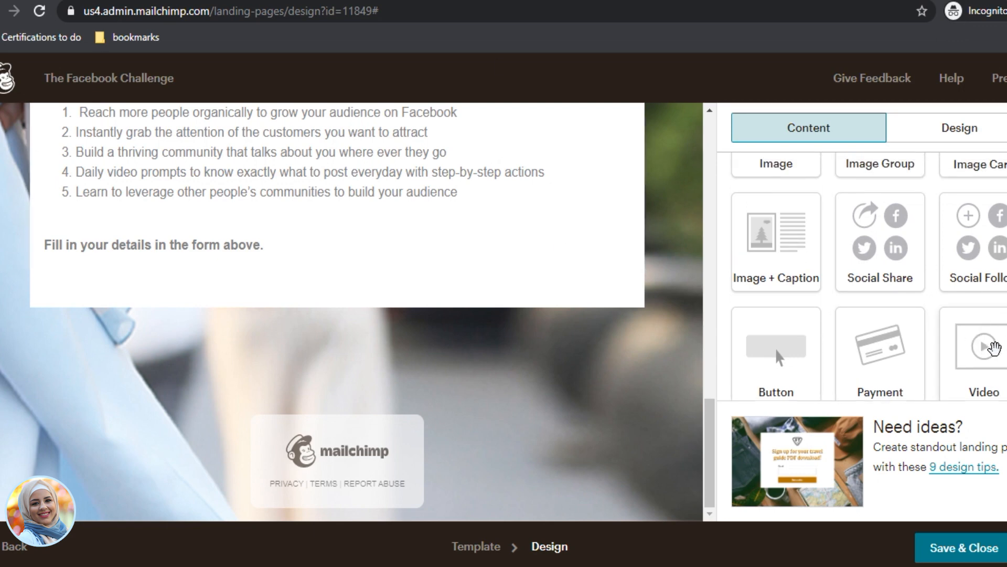
pyautogui.moveTo(991, 349); pyautogui.dragTo(216, 259)
pyautogui.moveTo(285, 230); pyautogui.dragTo(286, 234)
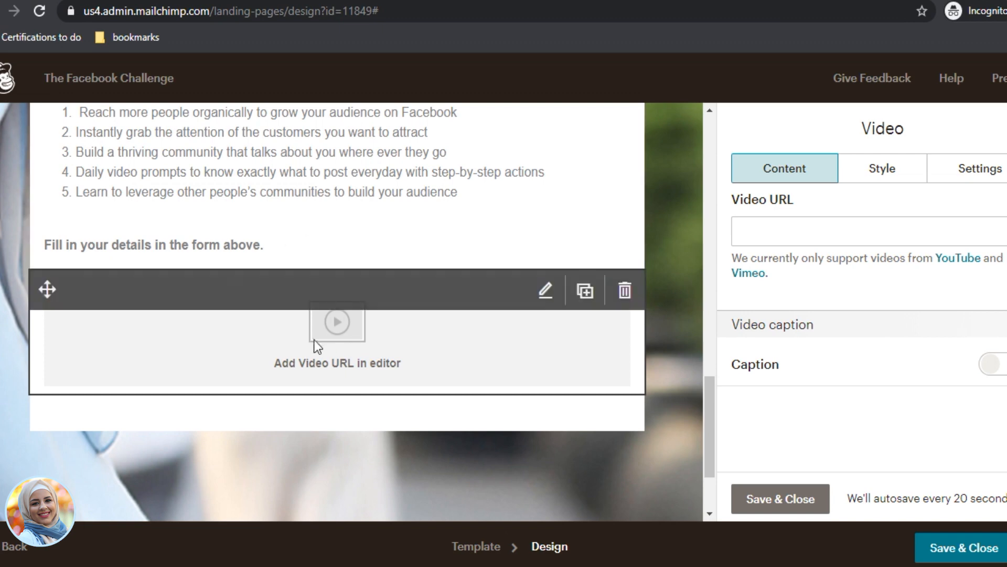
pyautogui.click(850, 237)
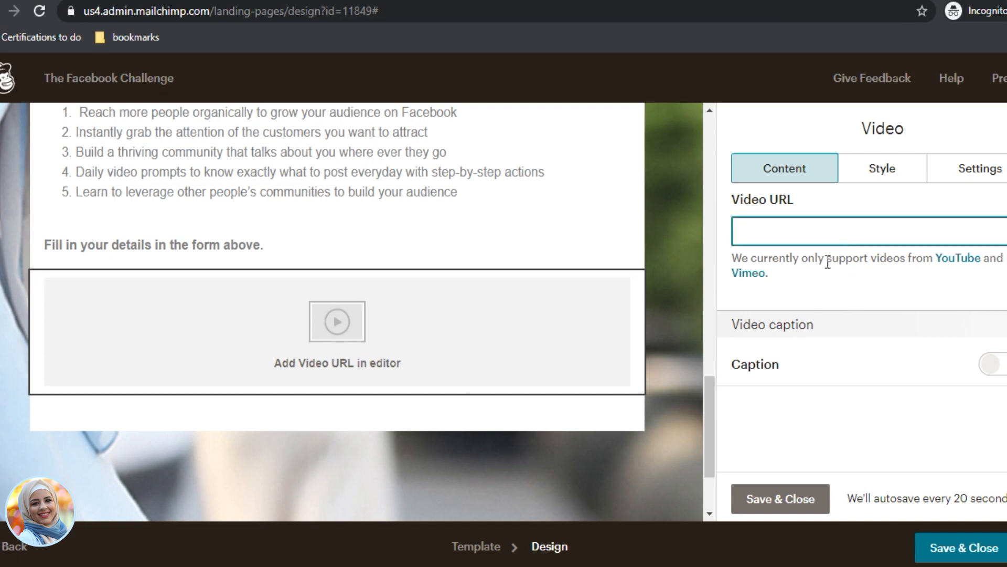
pyautogui.hotkey('ctrl', 't')
pyautogui.hotkey('ctrl', 't')
# Step: Search YouTube for 'socializethat' and open the Socialize That channel
pyautogui.write('youtube')
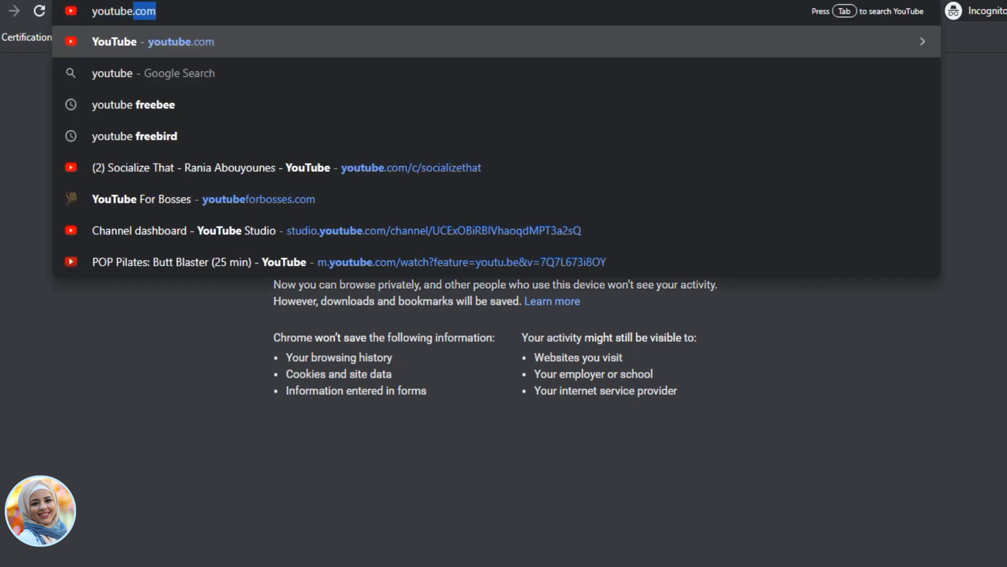
pyautogui.press('Return')
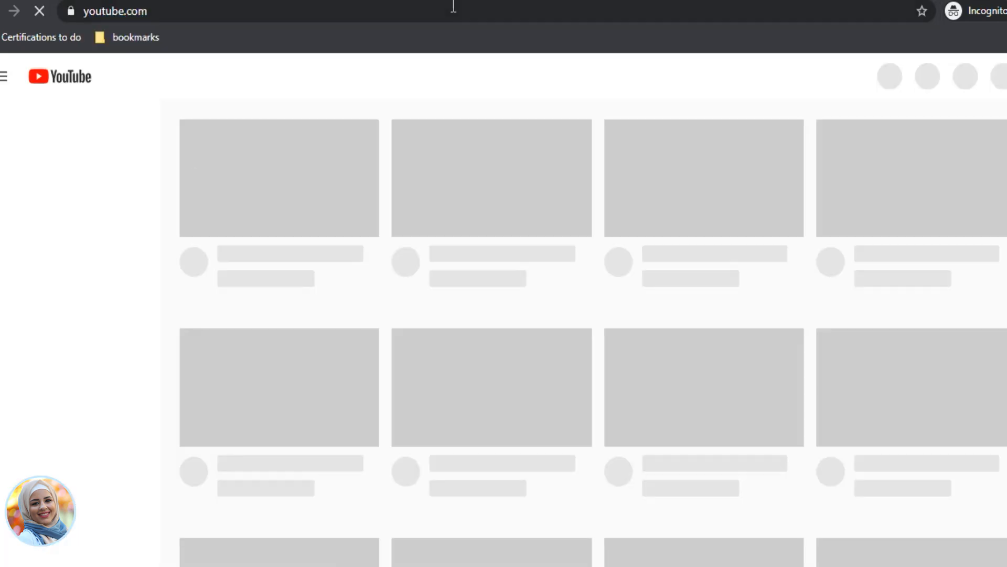
pyautogui.click(394, 77)
pyautogui.write('s')
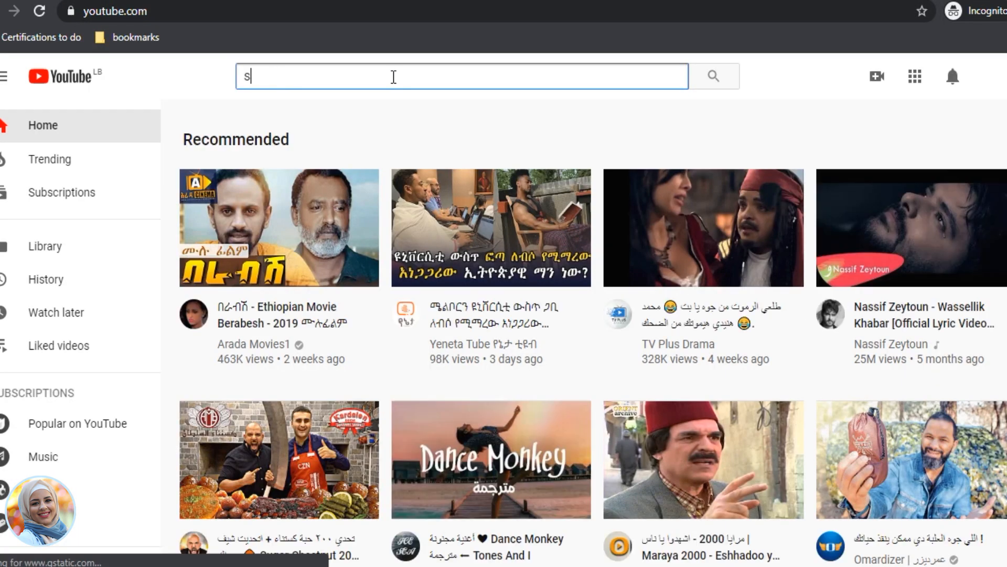
pyautogui.write('ocial')
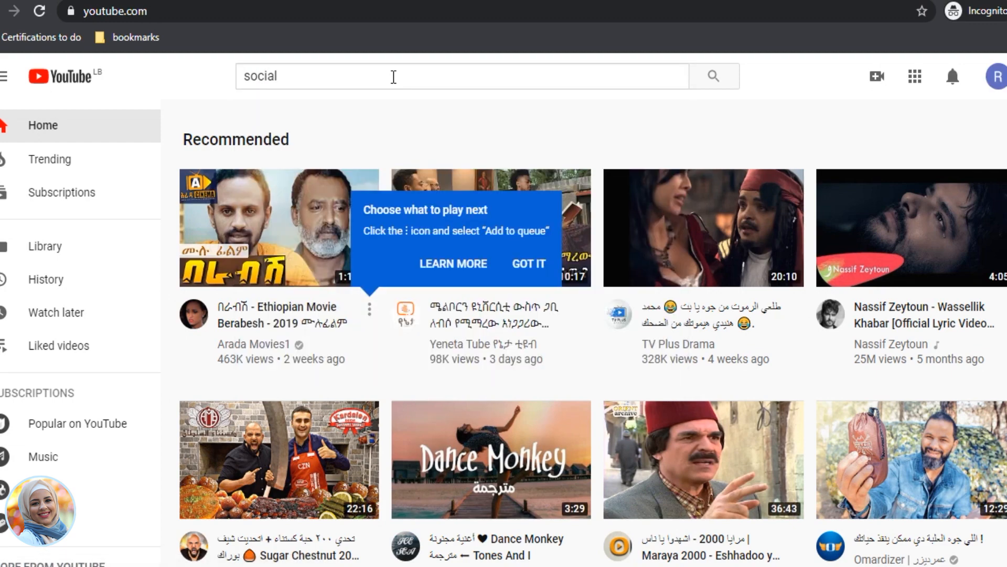
pyautogui.click(393, 78)
pyautogui.write('izethat')
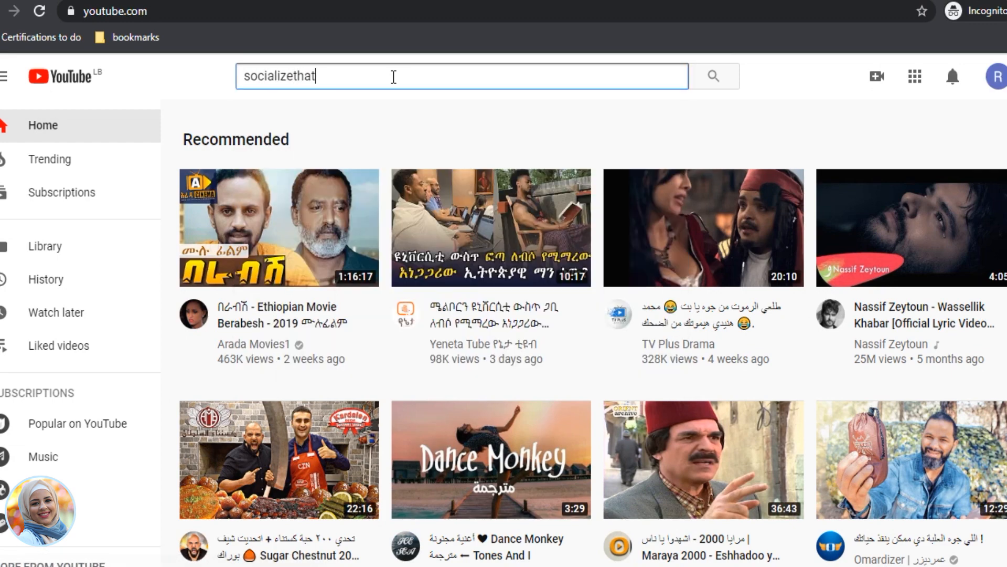
pyautogui.press('Return')
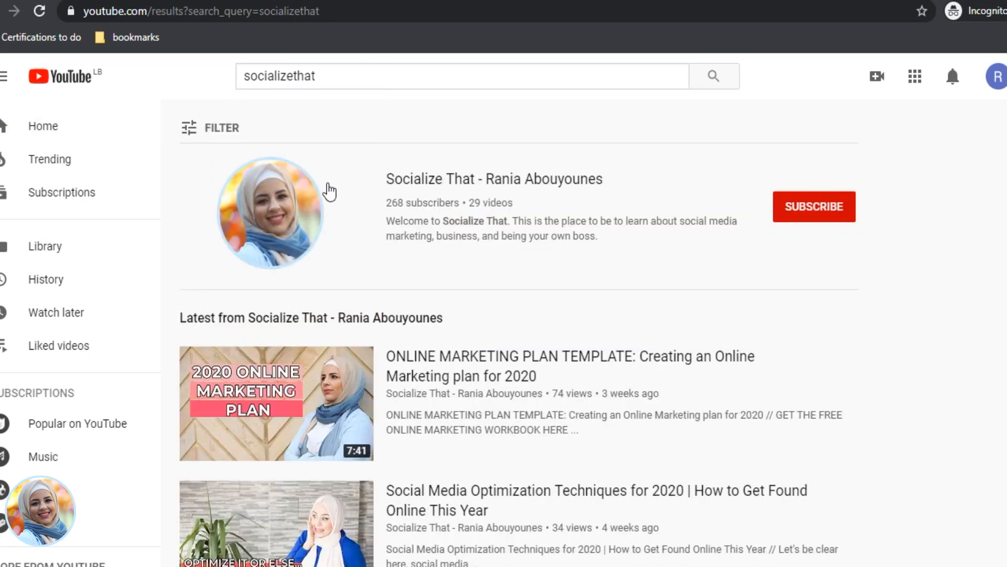
pyautogui.click(437, 180)
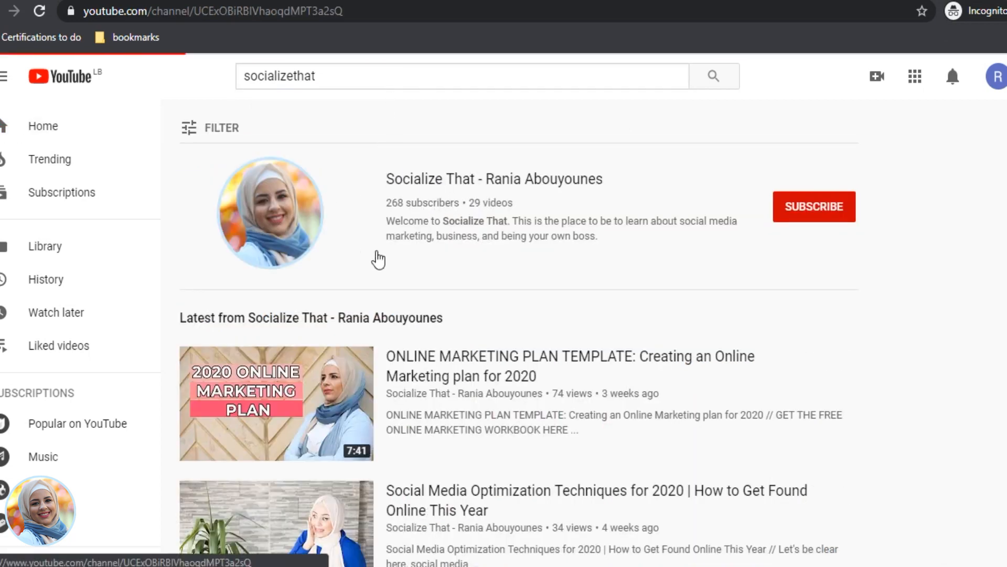
# Step: Copy the link address of the channel's Best Facebook Optimization video
pyautogui.scroll(-3, 375, 351)
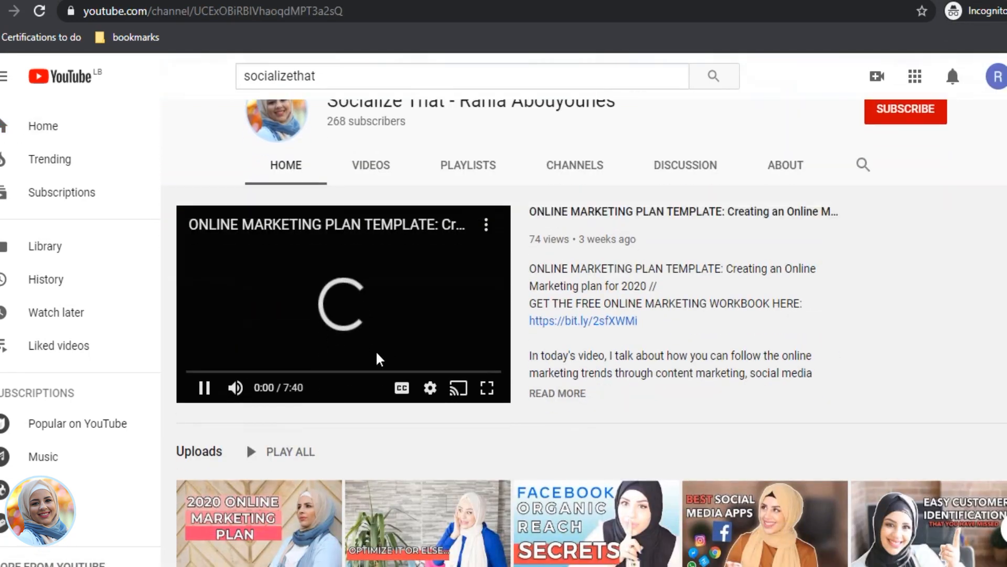
pyautogui.click(300, 317)
pyautogui.scroll(-3, 301, 316)
pyautogui.scroll(-2, 302, 399)
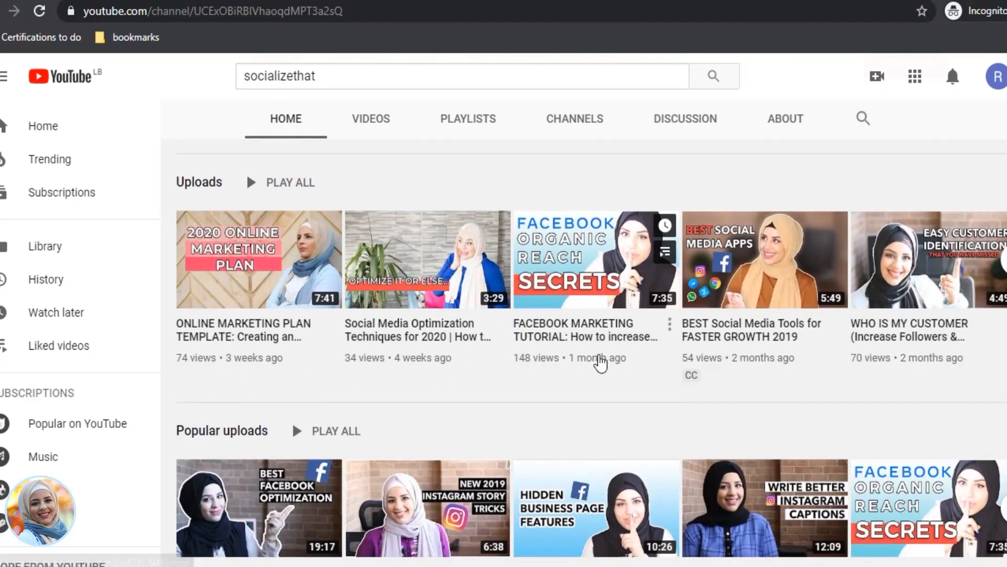
pyautogui.scroll(-1, 270, 420)
pyautogui.rightClick(249, 412)
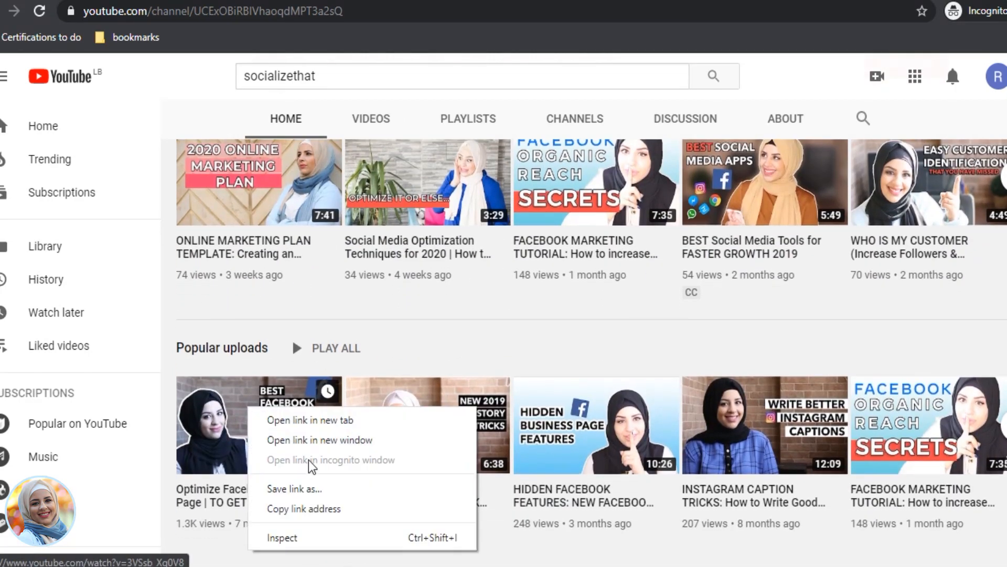
pyautogui.click(300, 509)
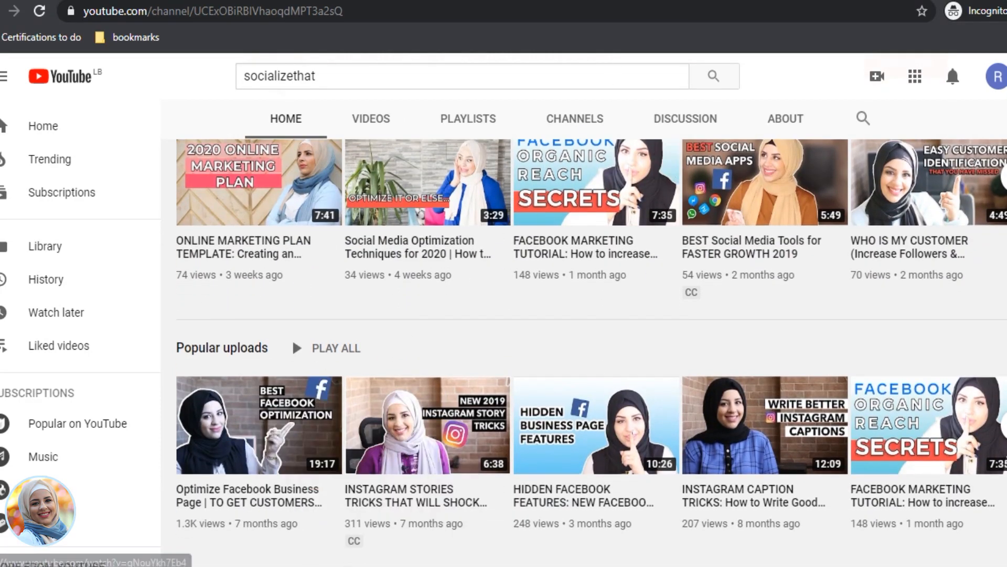
pyautogui.click(431, 3)
# Step: Paste the Best Facebook Optimization video link into the Video URL field and check its preview
pyautogui.hotkey('ctrl', 'v')
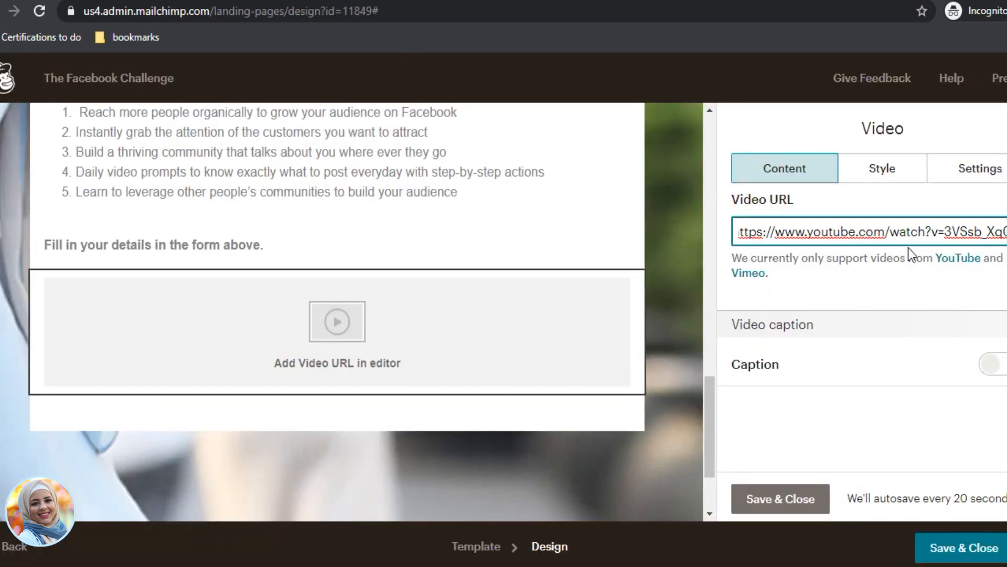
pyautogui.scroll(-4, 505, 385)
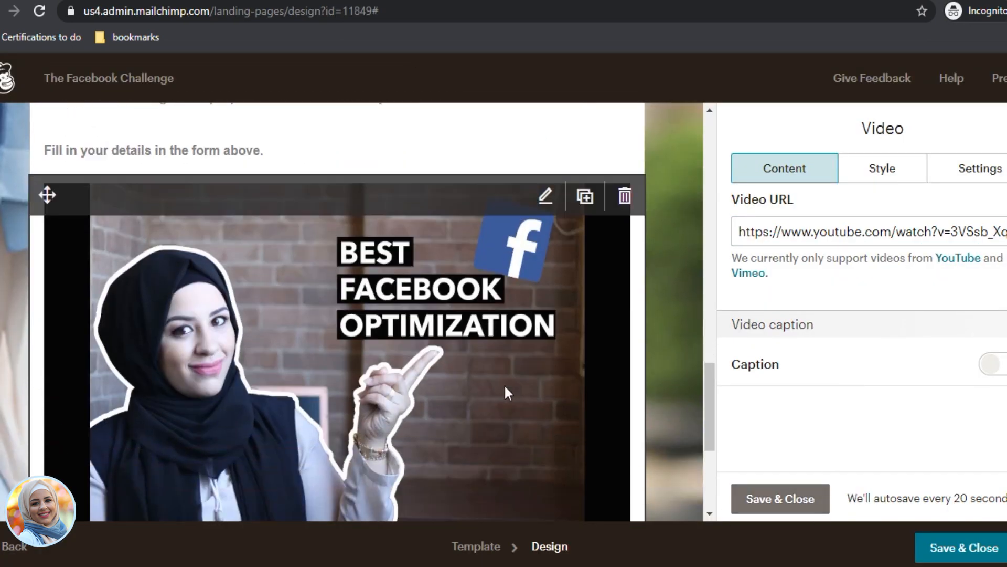
pyautogui.scroll(3, 462, 423)
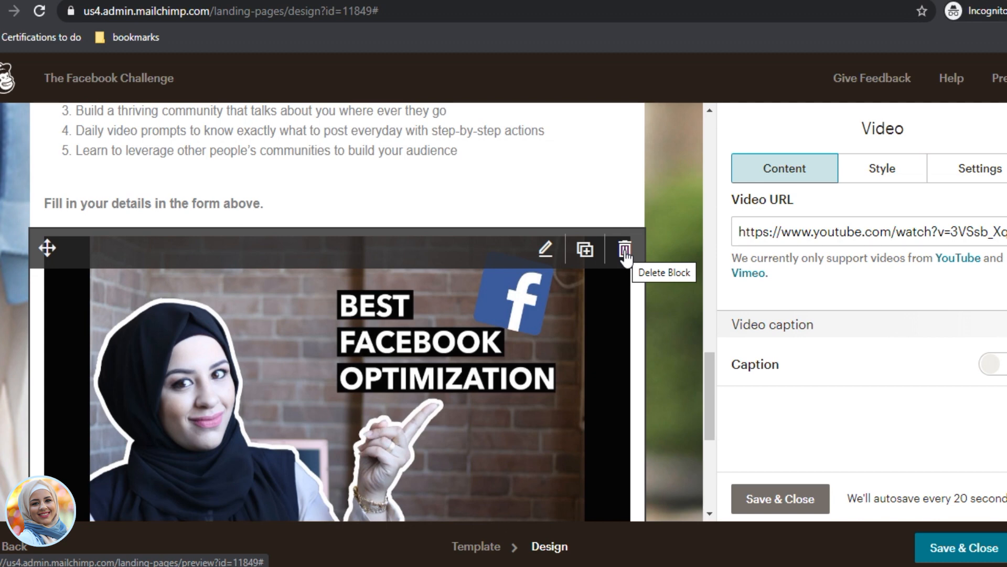
pyautogui.scroll(-3, 398, 369)
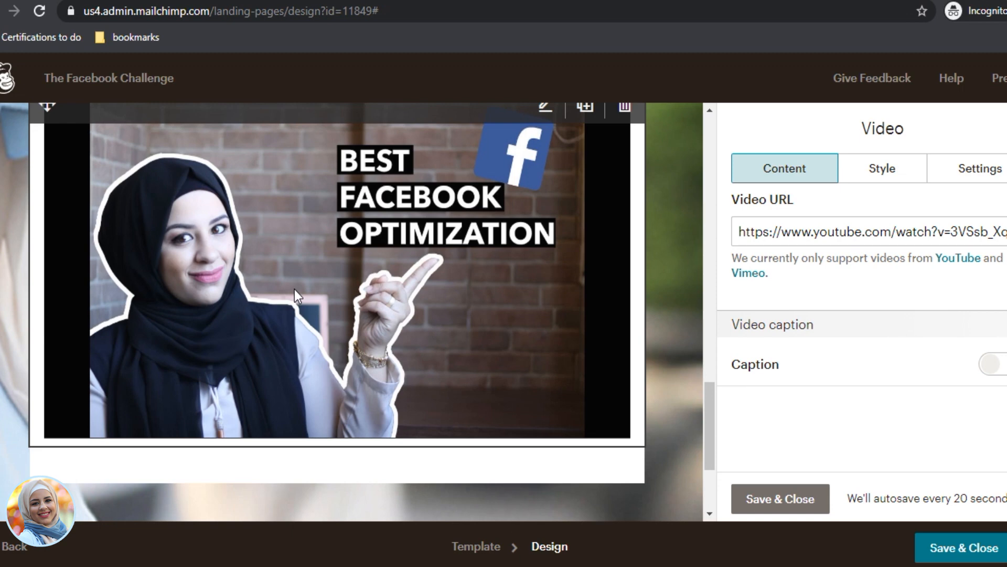
pyautogui.scroll(2, 294, 289)
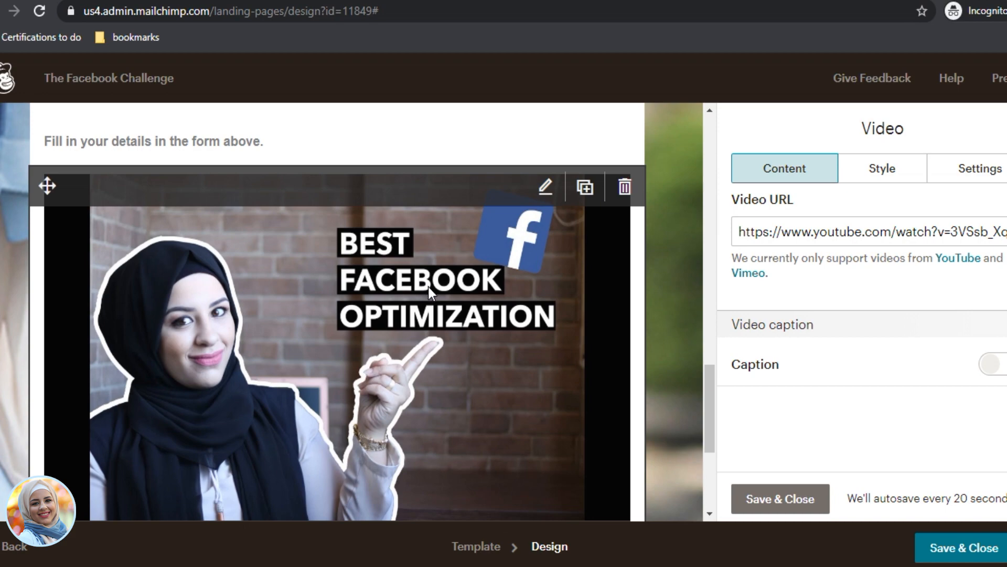
# Step: Delete the video block from the landing page design
pyautogui.click(628, 185)
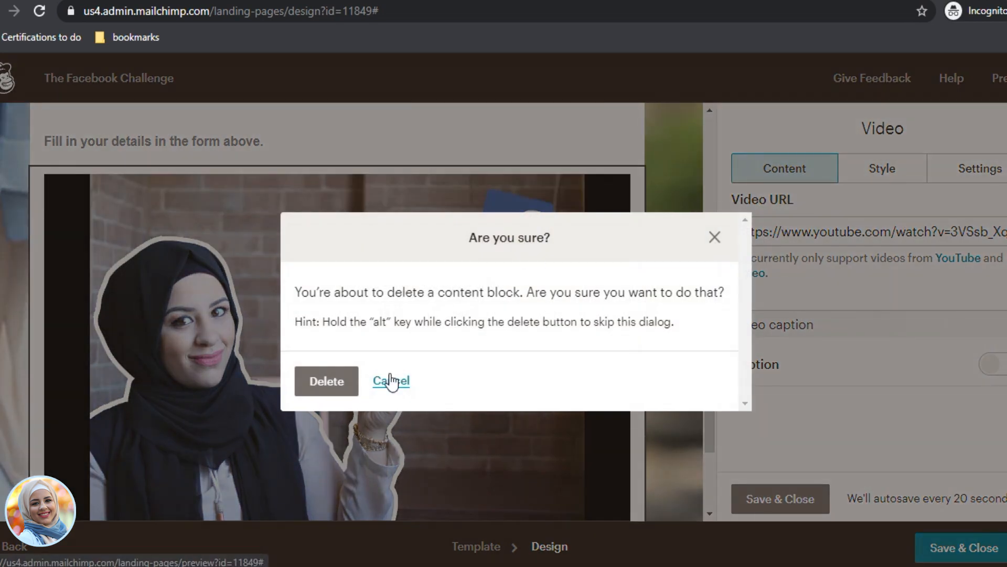
pyautogui.click(346, 373)
pyautogui.scroll(15, 314, 294)
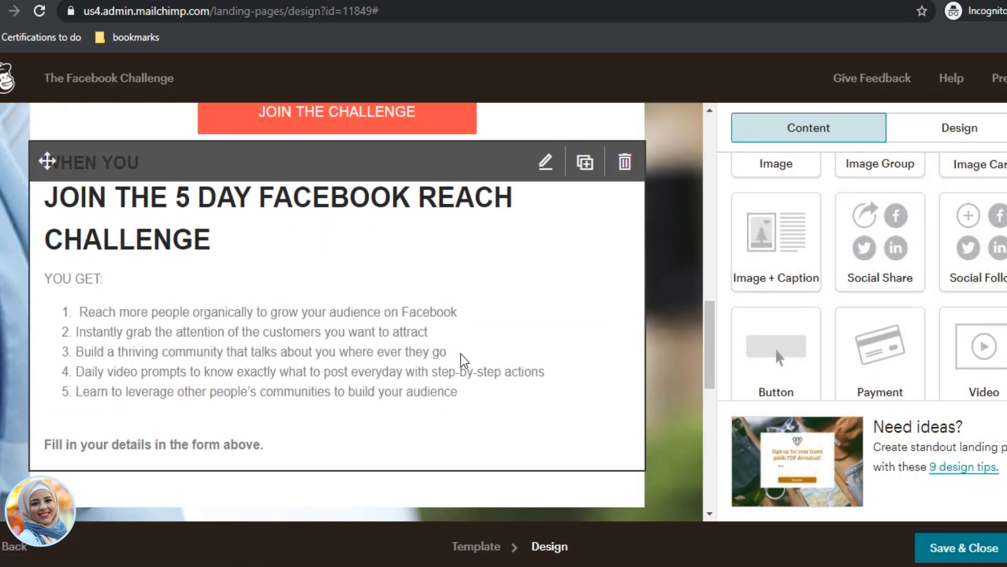
pyautogui.scroll(3, 370, 313)
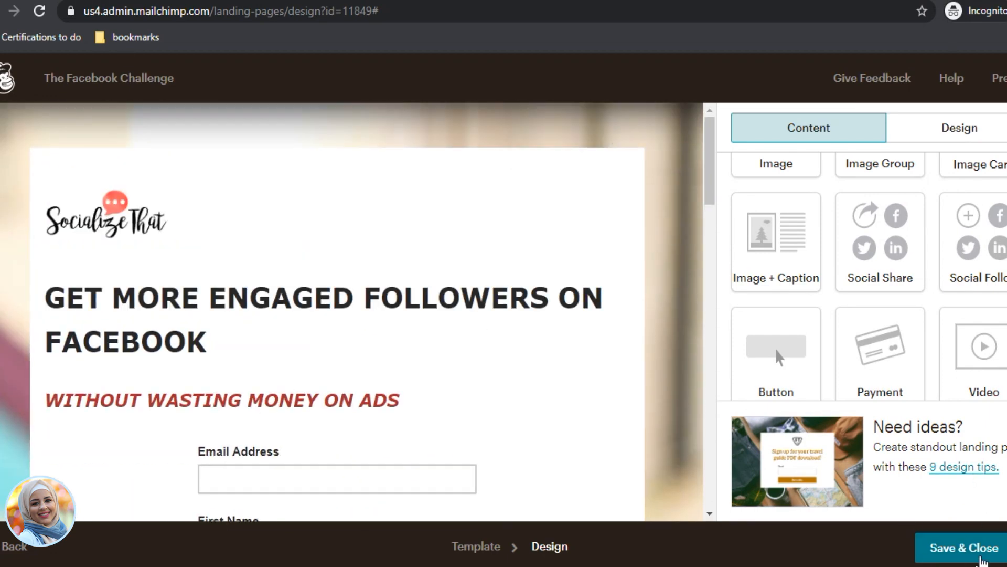
# Step: Save and close the design to return to The Facebook Challenge checklist
pyautogui.click(952, 555)
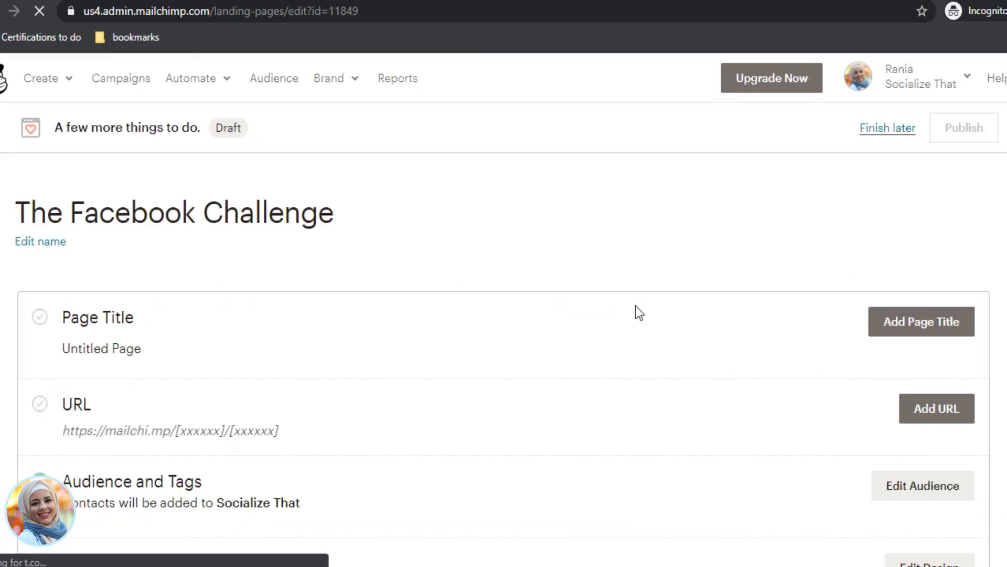
pyautogui.scroll(-3, 630, 348)
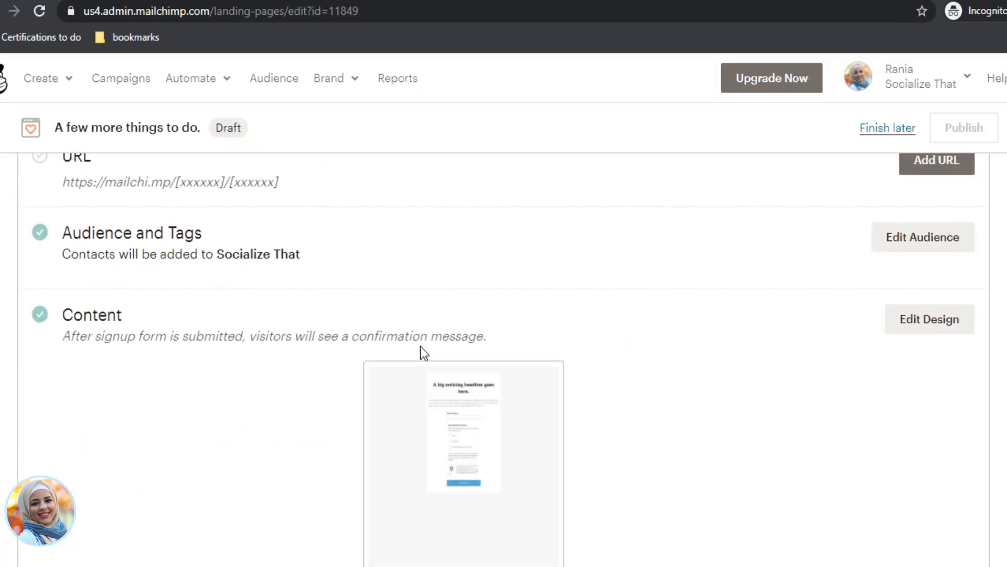
pyautogui.scroll(2, 697, 382)
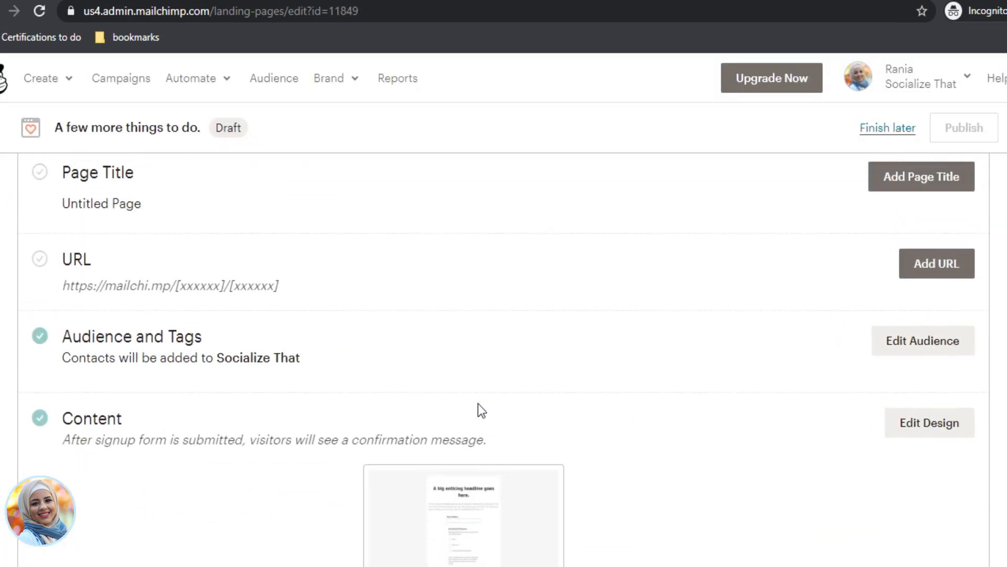
pyautogui.scroll(2, 210, 299)
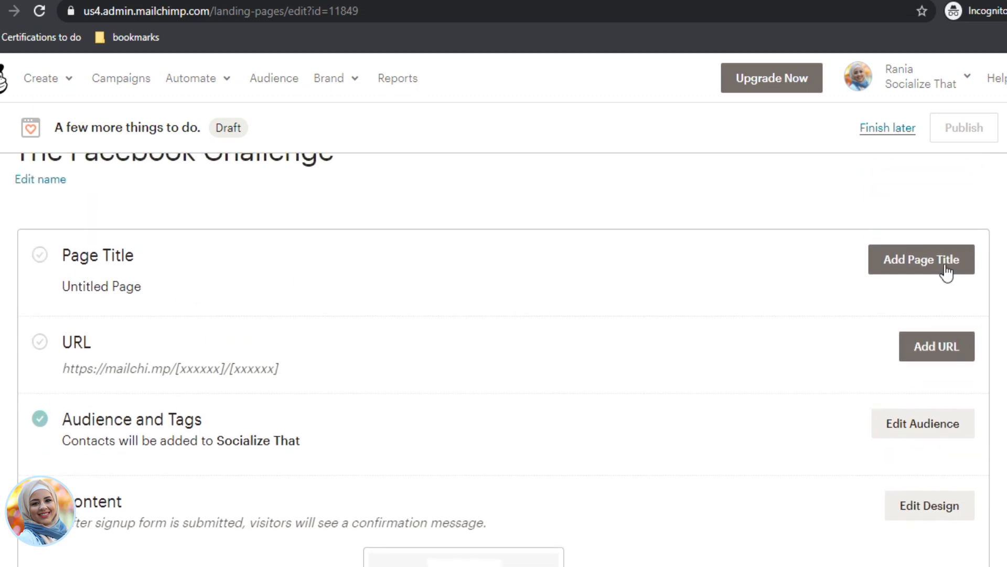
# Step: Replace the 'Untitled Page' title with 'The Facebook Challenge' and save it
pyautogui.click(919, 272)
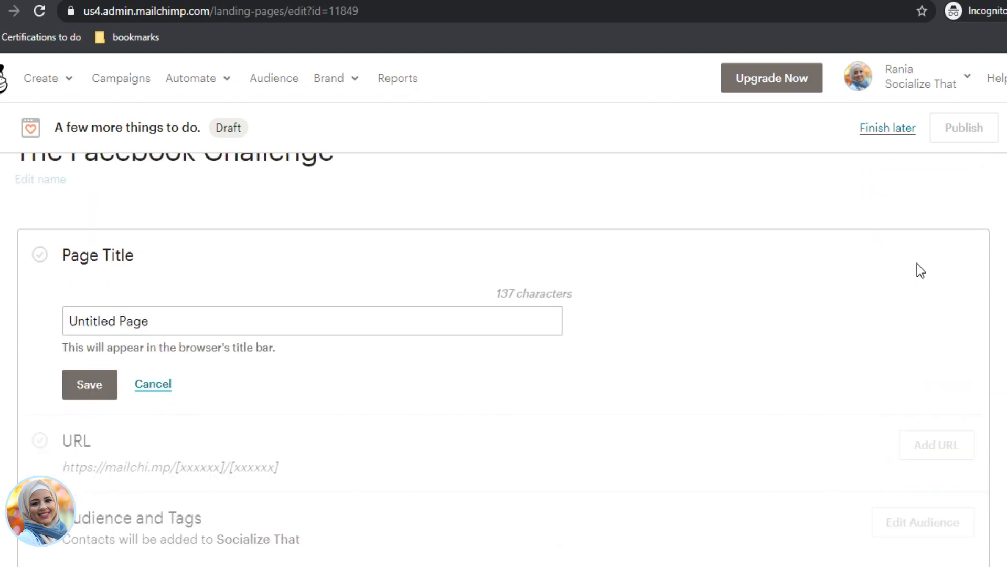
pyautogui.click(331, 314)
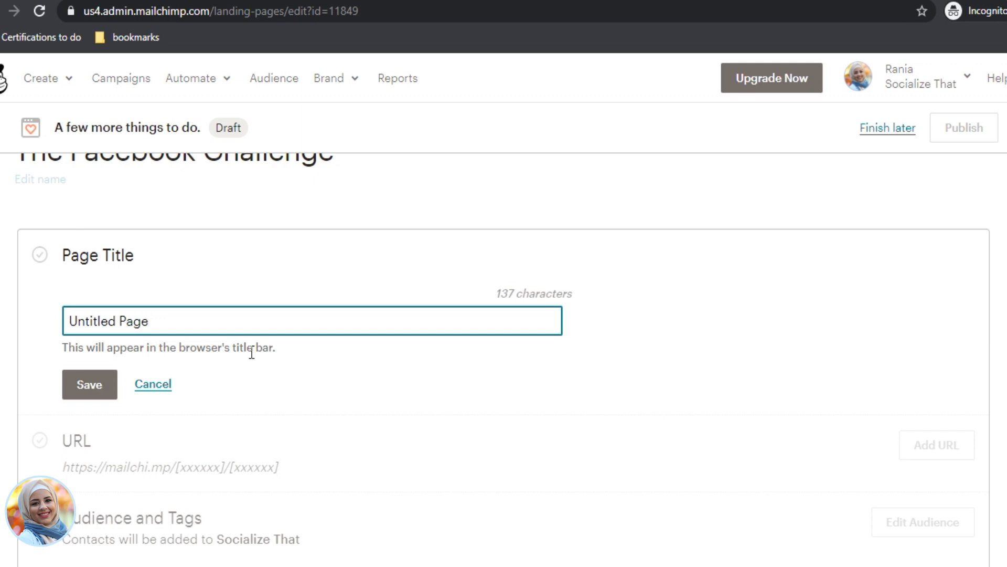
pyautogui.hotkey('ctrl', 'a')
pyautogui.press('BackSpace')
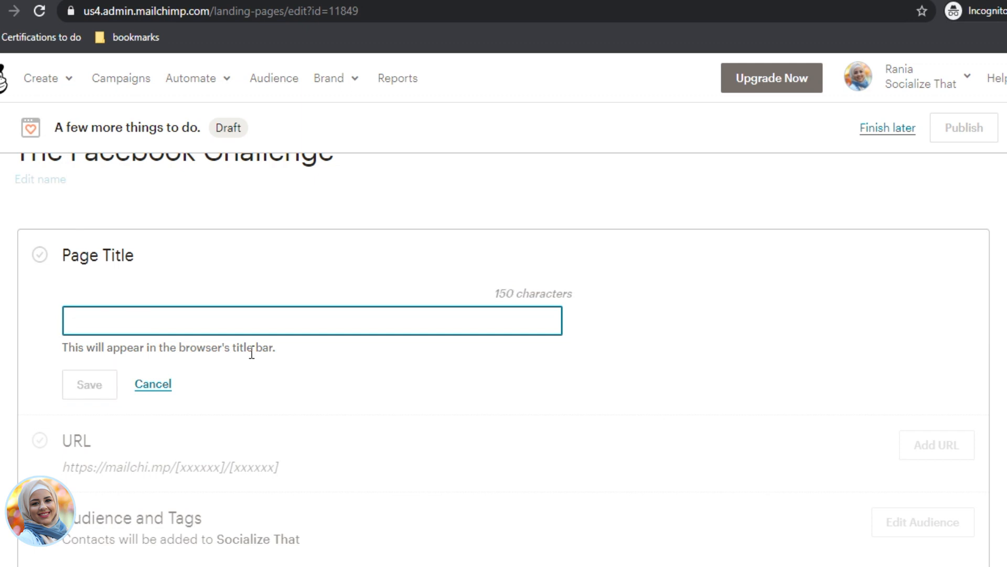
pyautogui.write('The Fa')
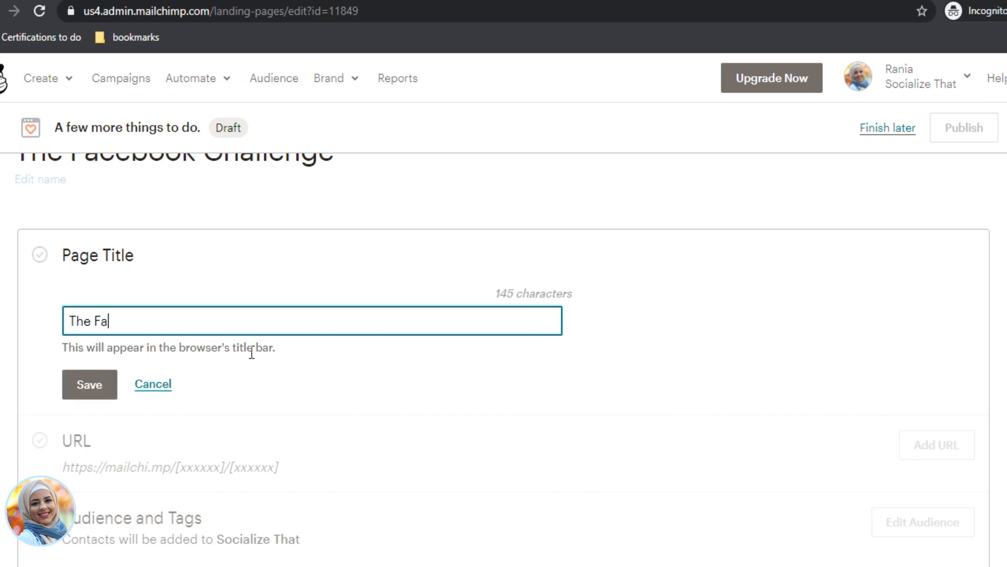
pyautogui.write('cebook Challe')
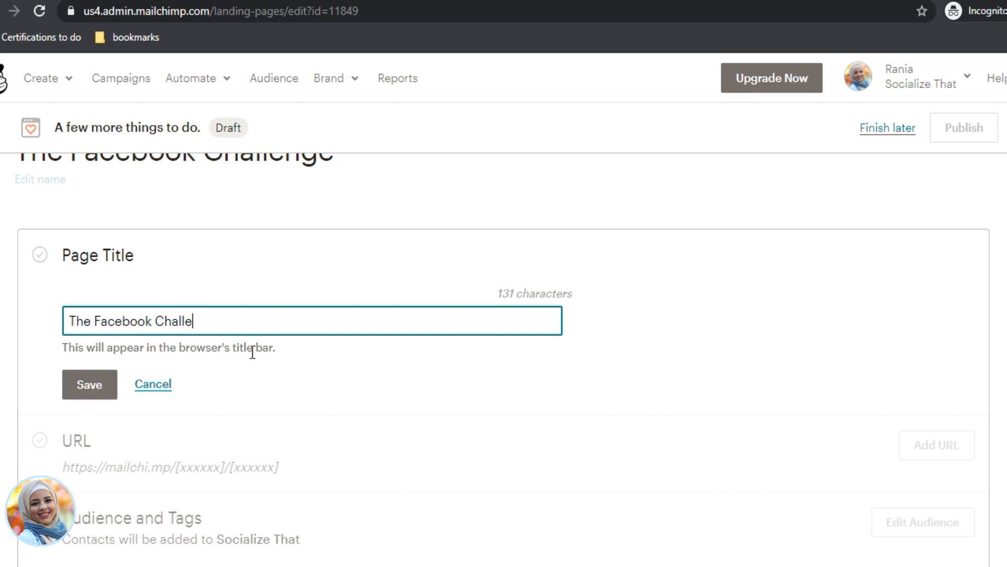
pyautogui.write('nge')
pyautogui.click(90, 391)
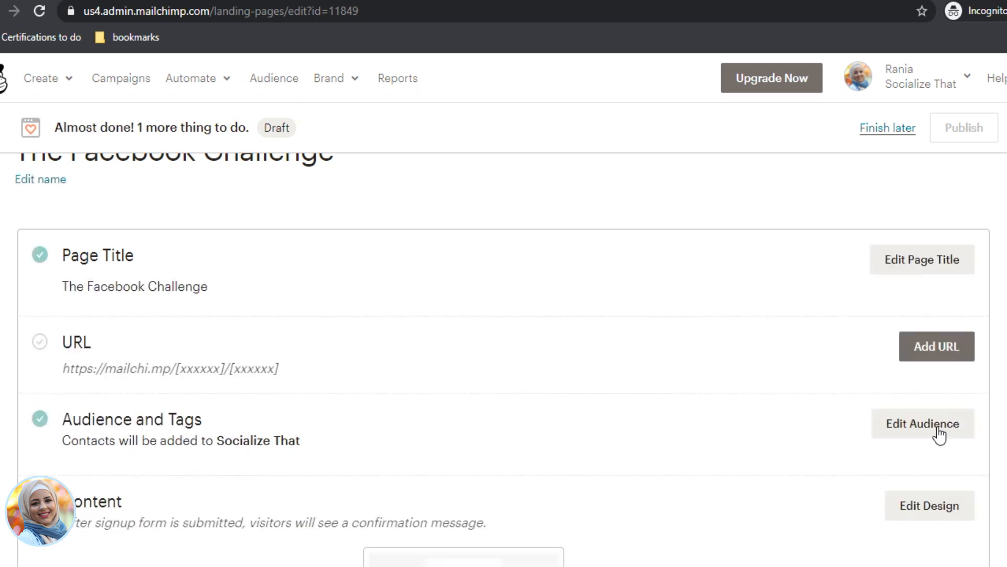
# Step: Give the landing page a Mailchimp-domain URL ending in /fbchallenge and save it
pyautogui.click(937, 348)
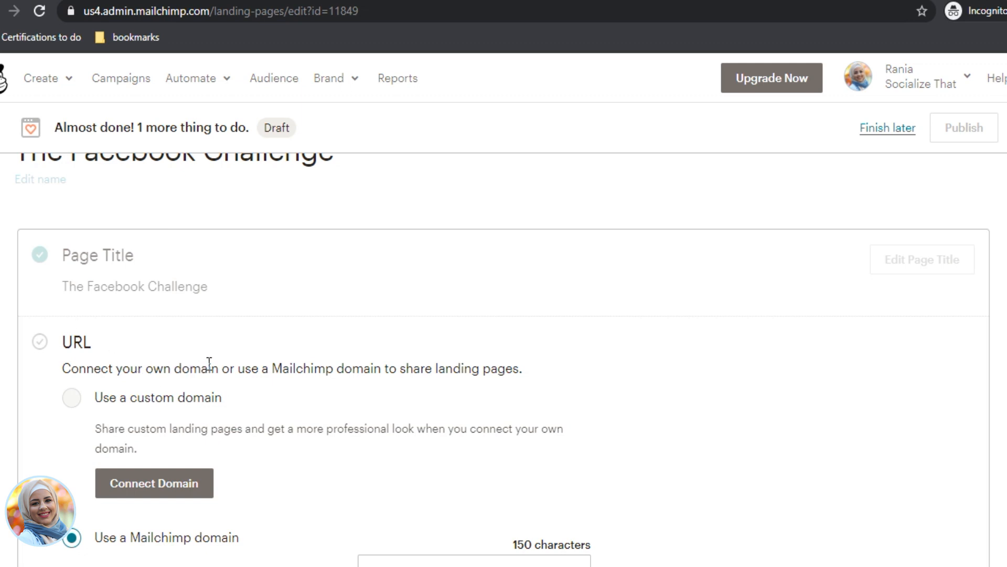
pyautogui.scroll(-3, 208, 363)
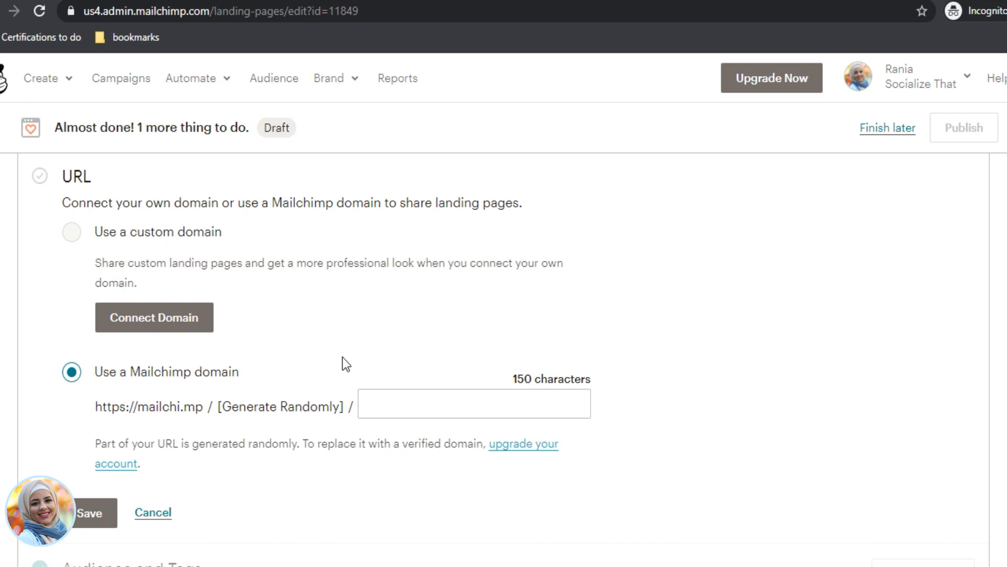
pyautogui.scroll(-3, 346, 365)
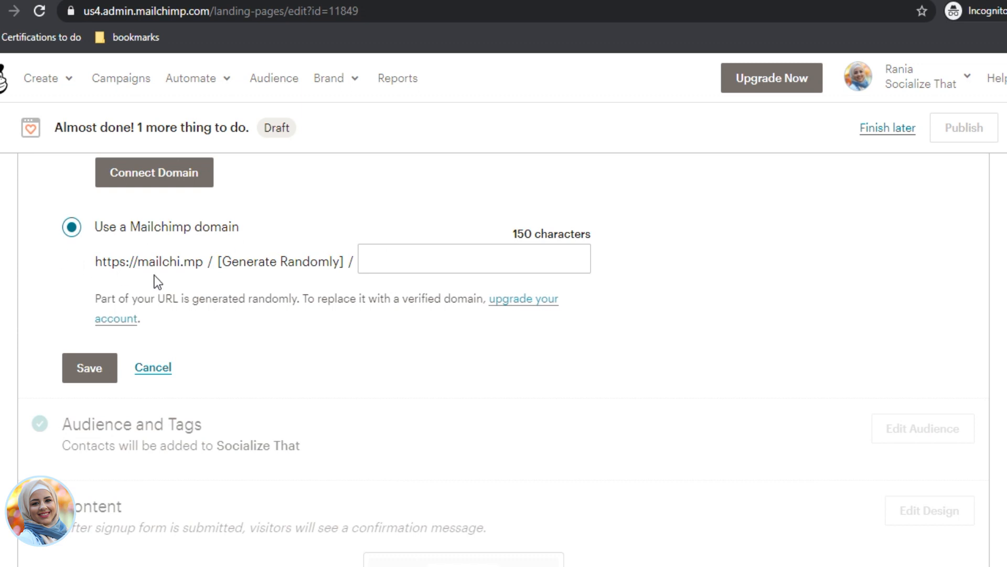
pyautogui.click(424, 263)
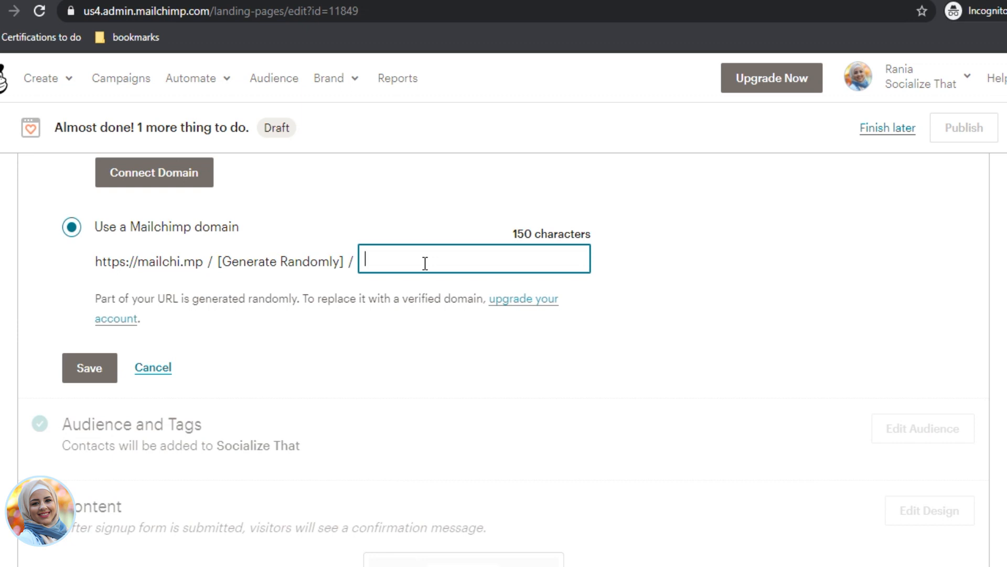
pyautogui.write('fbchall')
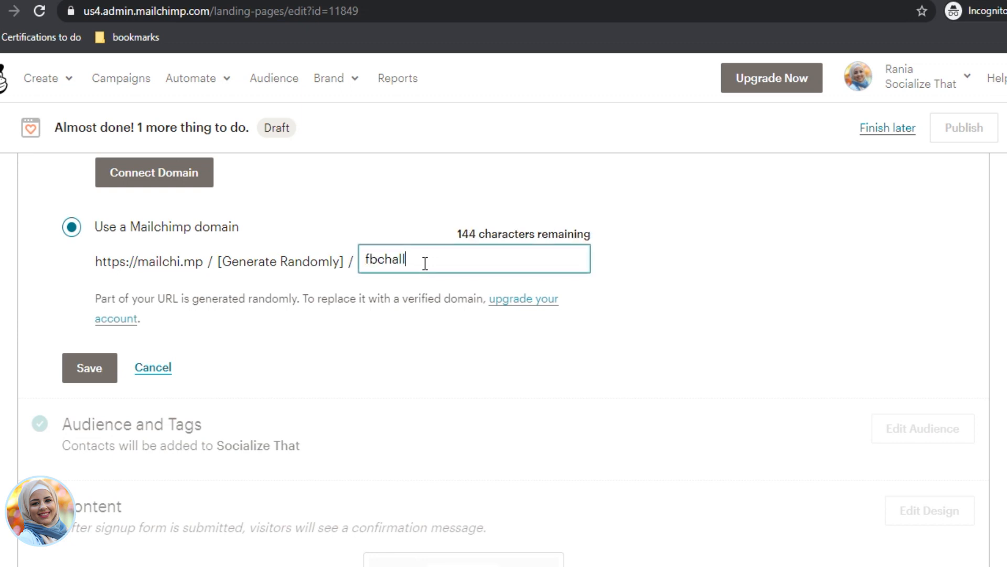
pyautogui.write('enge')
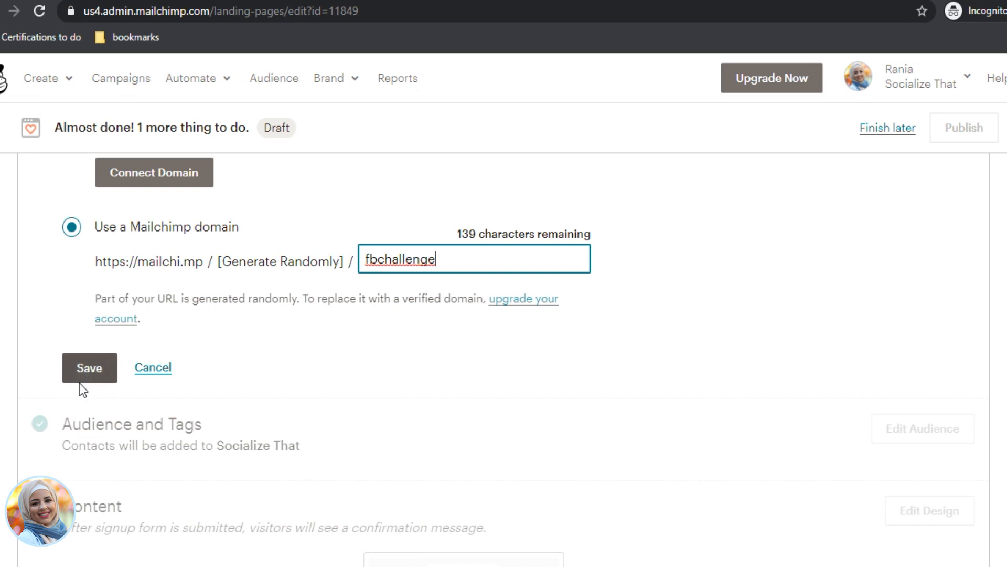
pyautogui.click(87, 369)
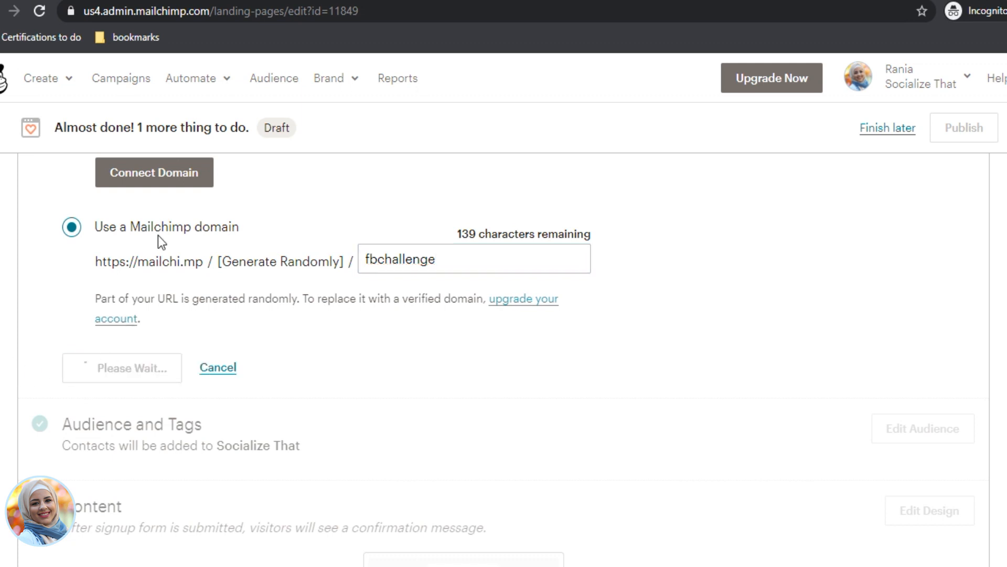
pyautogui.scroll(3, 248, 322)
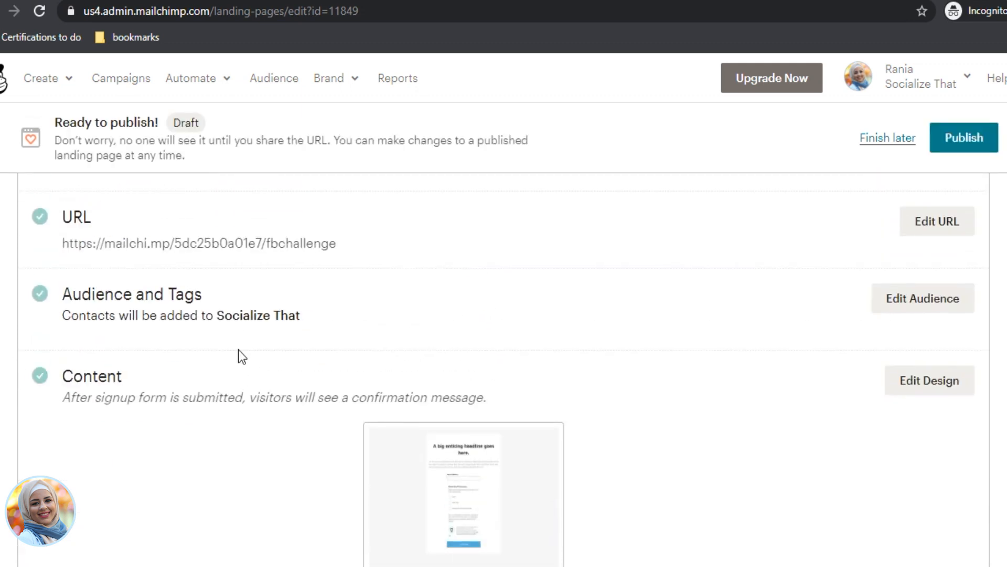
pyautogui.moveTo(350, 244); pyautogui.dragTo(59, 240)
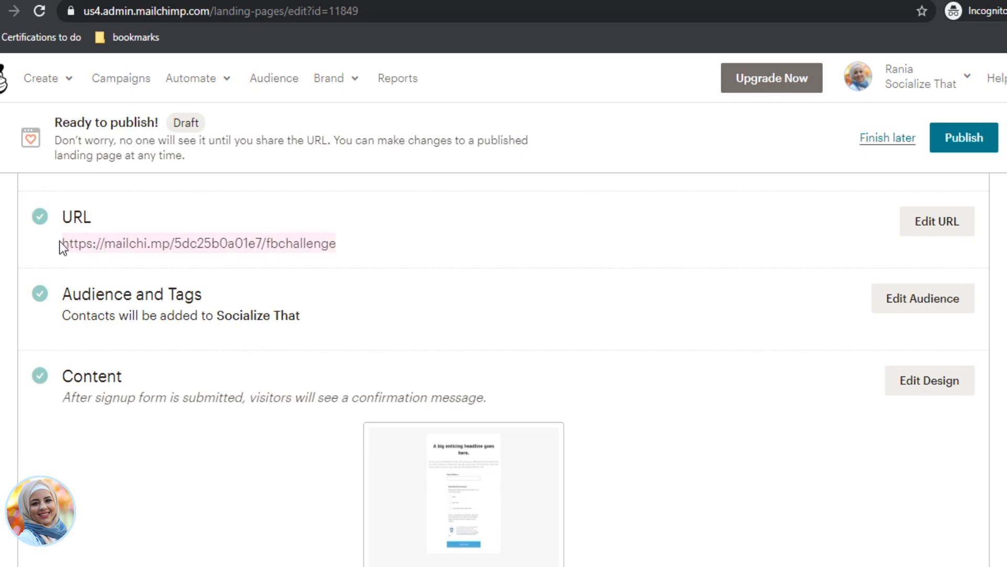
# Step: Confirm the fbchallenge address shows not-found in a new tab, then publish the landing page
pyautogui.hotkey('ctrl', 'c')
pyautogui.hotkey('ctrl', 't')
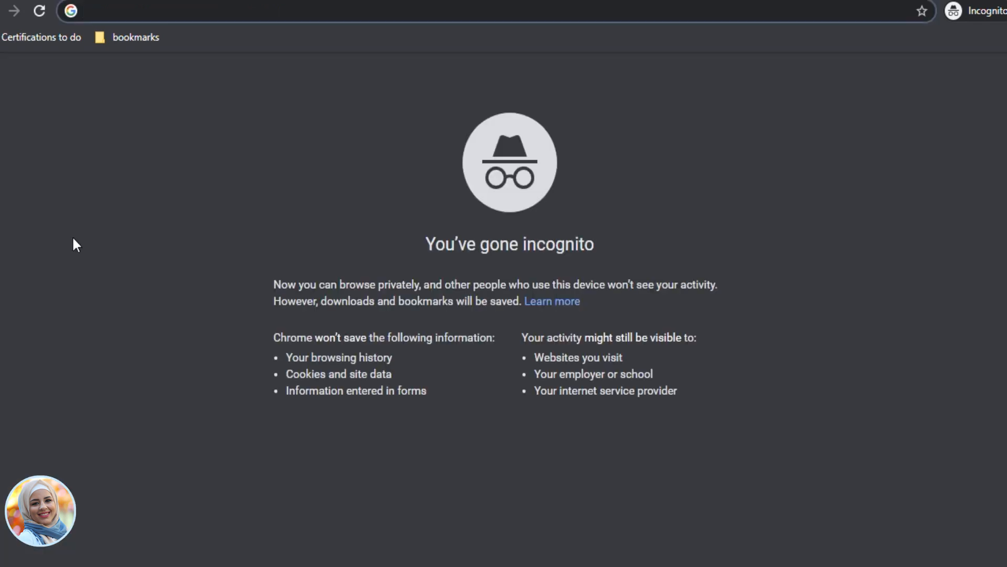
pyautogui.hotkey('ctrl', 'v')
pyautogui.press('Return')
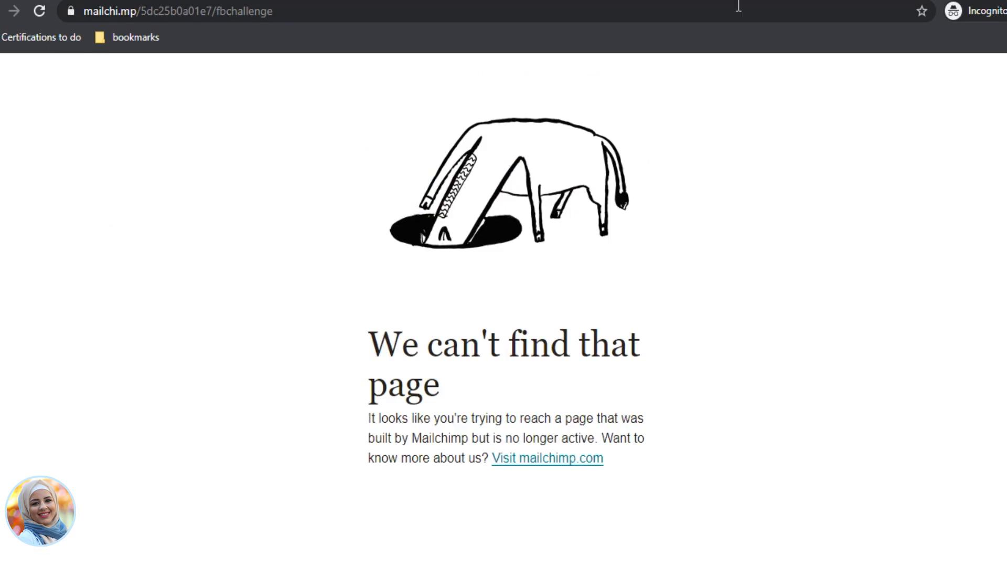
pyautogui.hotkey('ctrl', 'w')
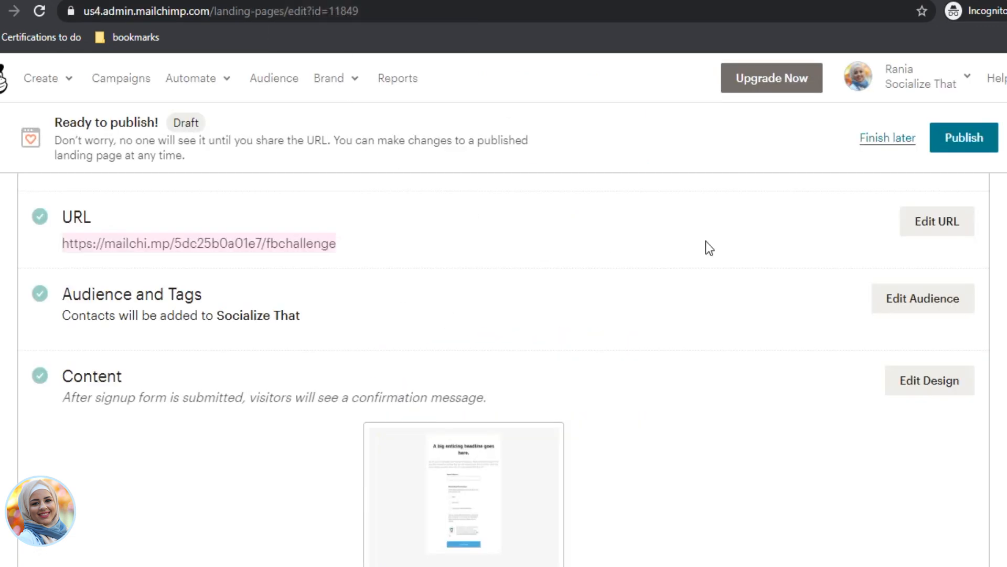
pyautogui.click(962, 137)
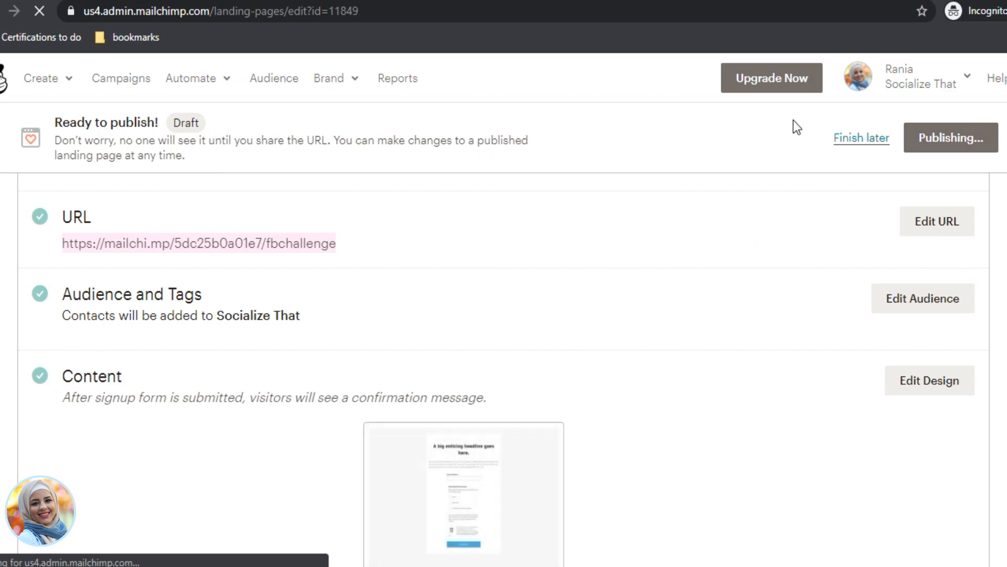
# Step: Reload the fbchallenge address and scroll through the live landing page
pyautogui.click(771, 0)
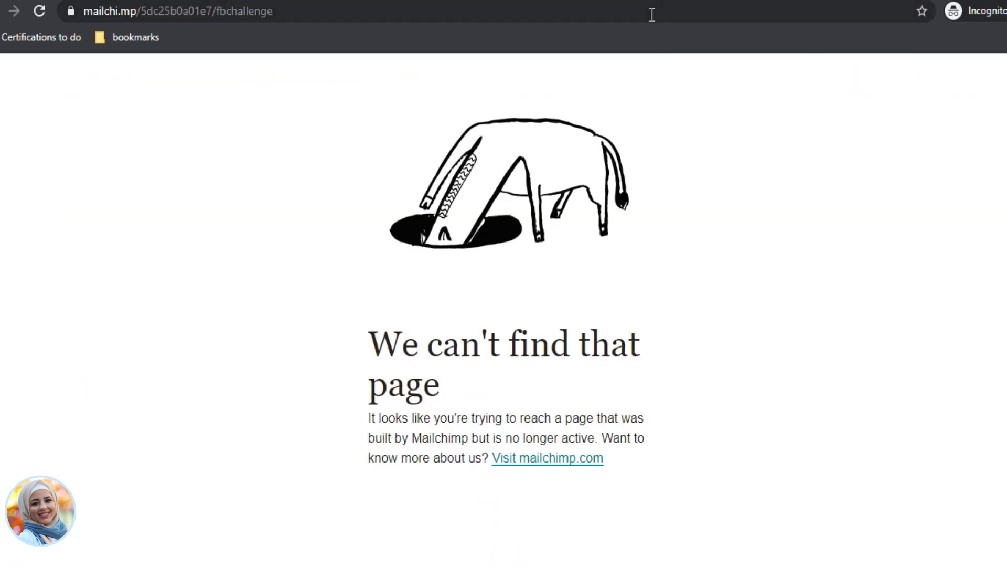
pyautogui.click(652, 16)
pyautogui.press('Return')
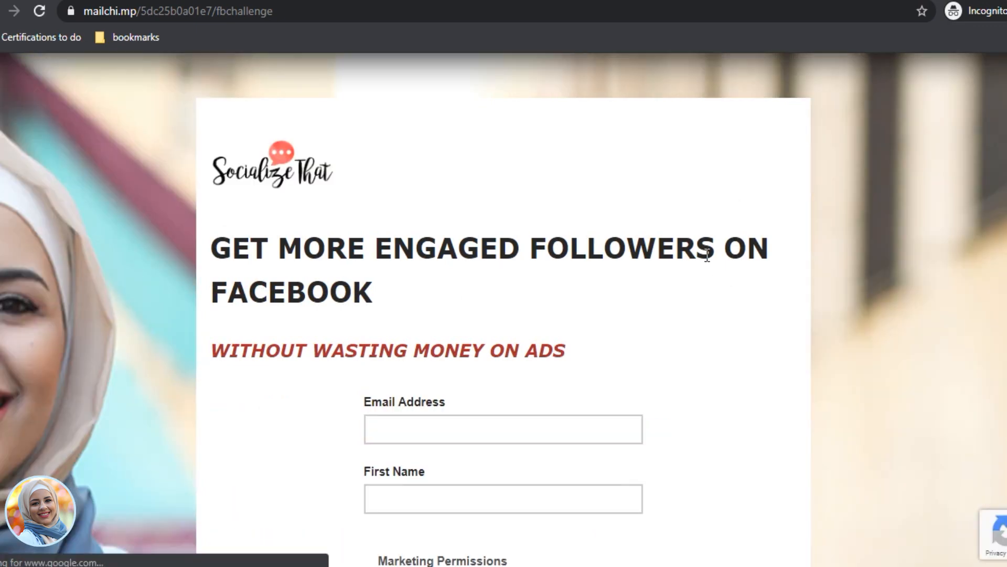
pyautogui.scroll(-3, 665, 182)
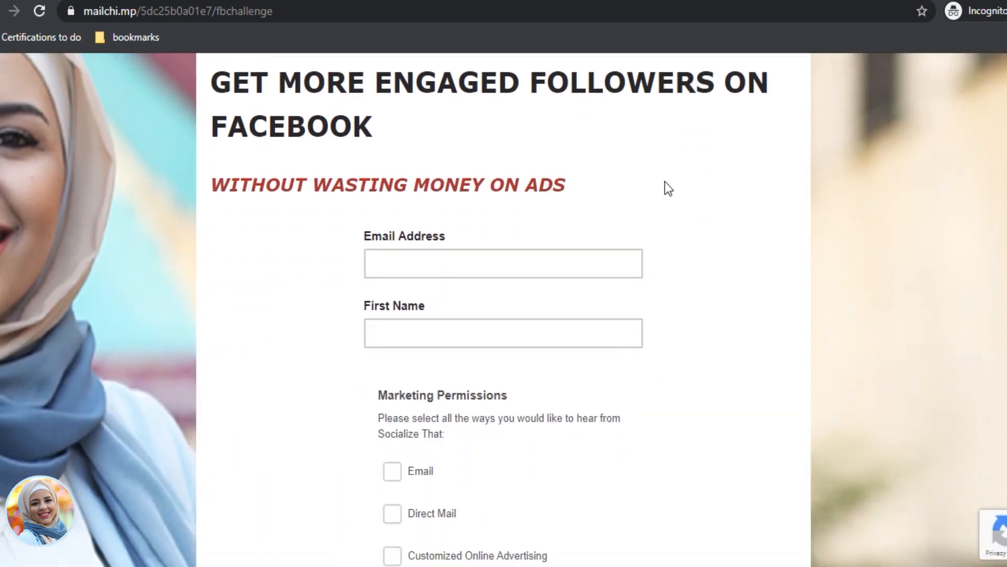
pyautogui.scroll(-6, 665, 181)
pyautogui.scroll(-8, 665, 181)
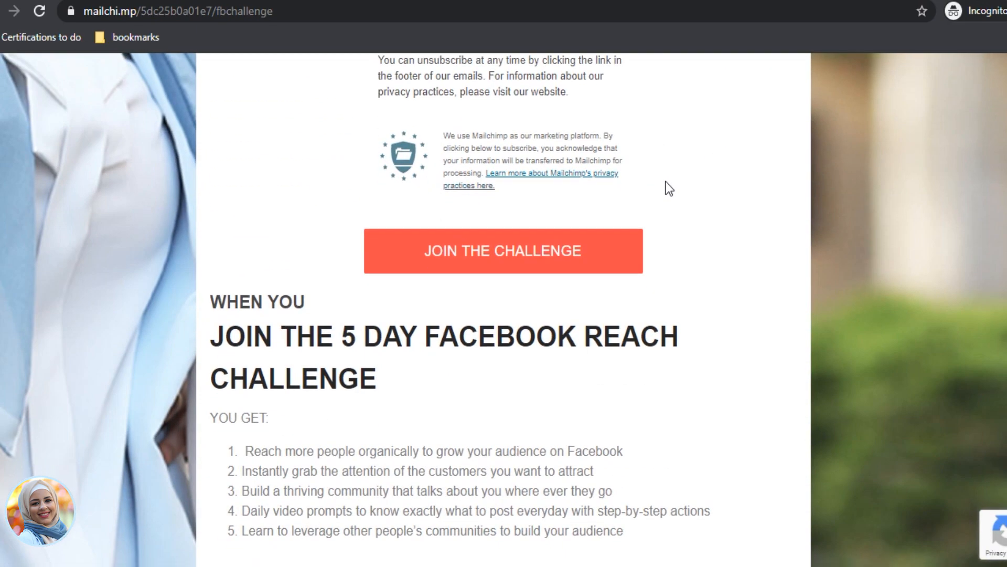
pyautogui.scroll(6, 677, 201)
pyautogui.scroll(12, 677, 200)
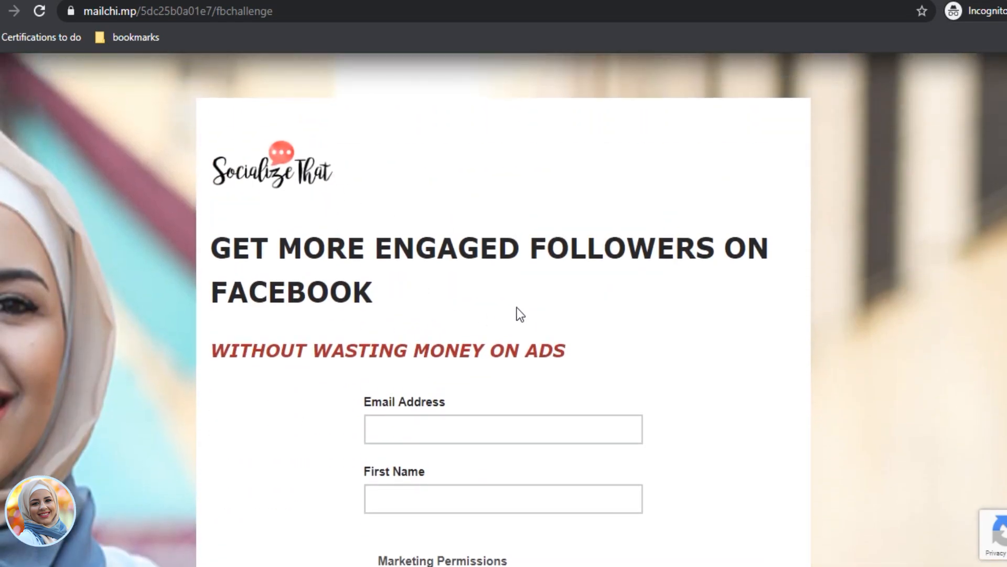
pyautogui.scroll(-3, 517, 307)
pyautogui.scroll(3, 405, 144)
pyautogui.scroll(-8, 403, 206)
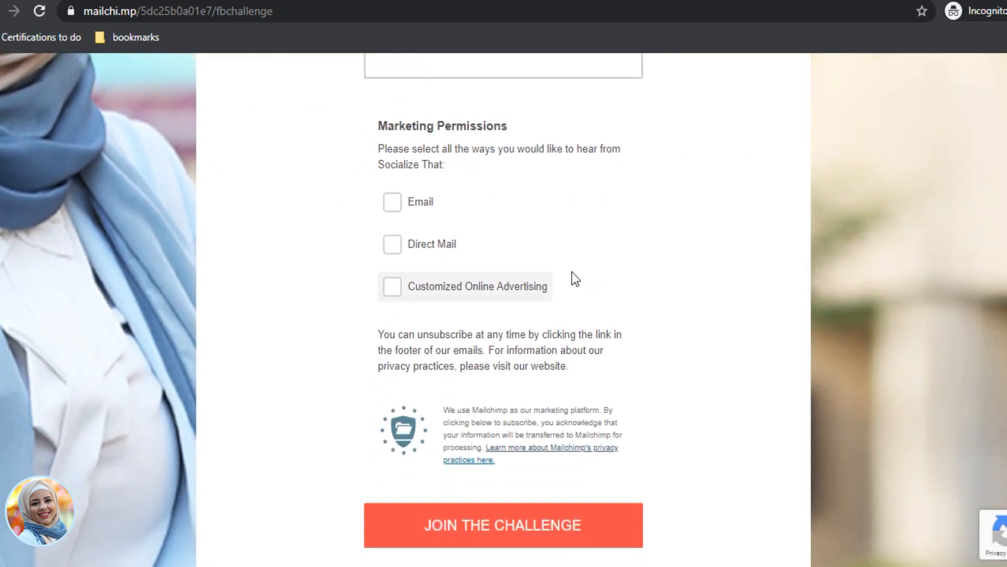
pyautogui.scroll(-9, 574, 276)
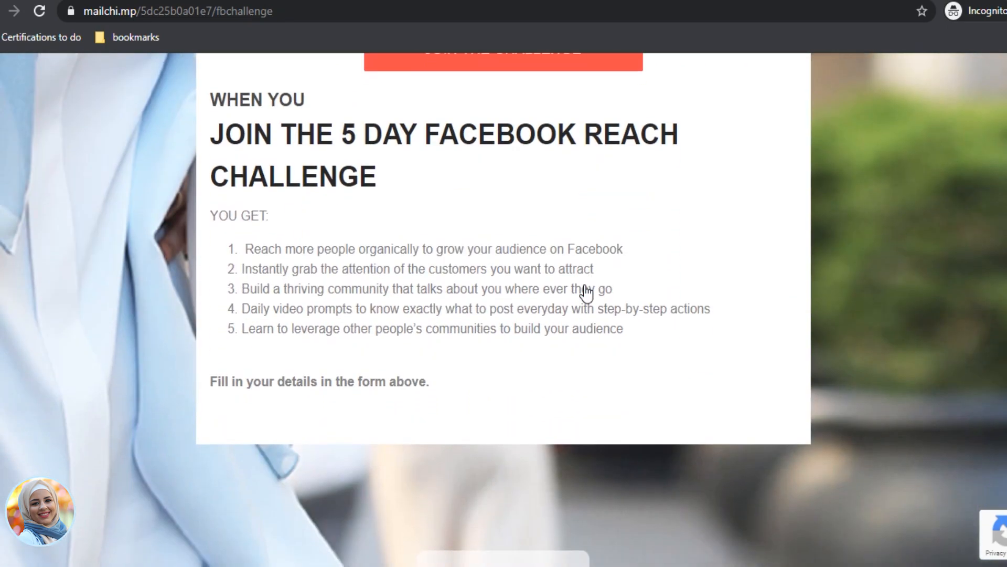
pyautogui.scroll(-2, 546, 331)
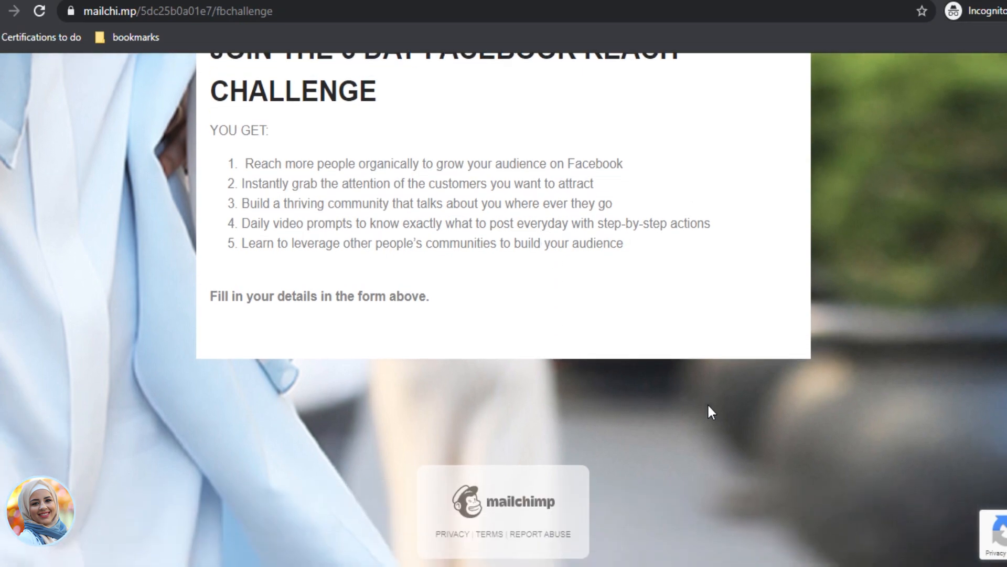
pyautogui.scroll(8, 707, 403)
pyautogui.click(506, 0)
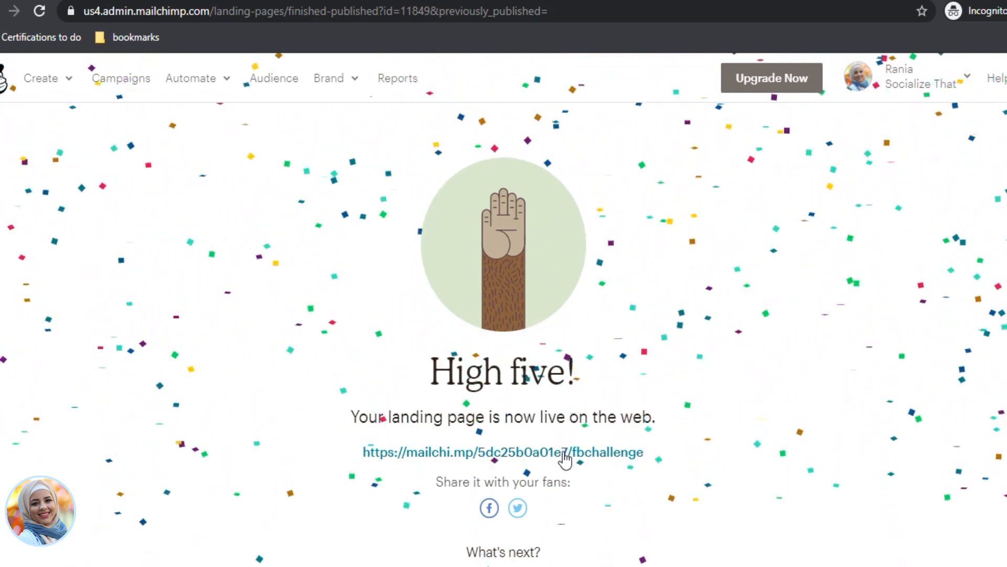
# Step: From the Campaigns list, choose Edit for The Facebook Challenge landing page
pyautogui.scroll(-6, 443, 134)
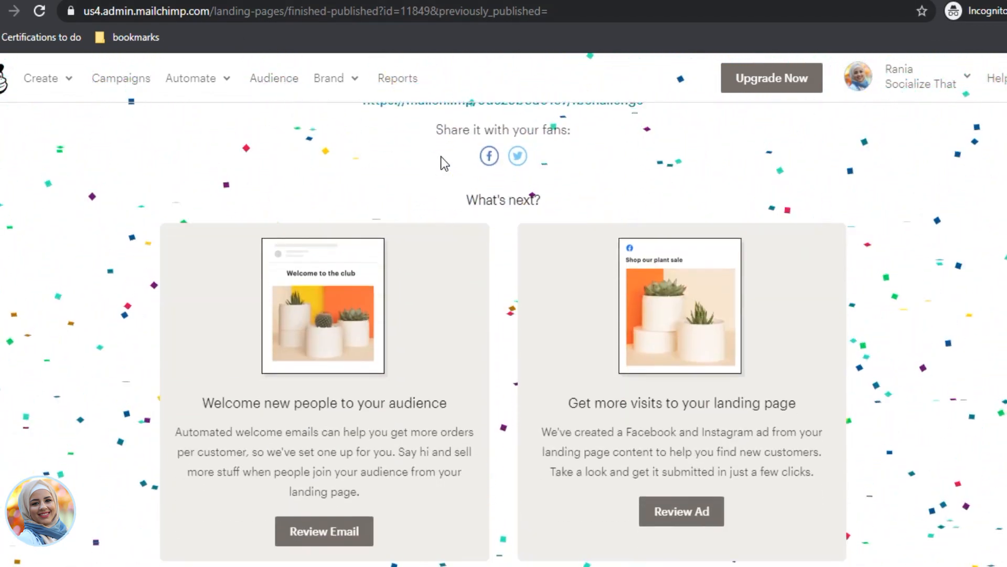
pyautogui.scroll(3, 443, 160)
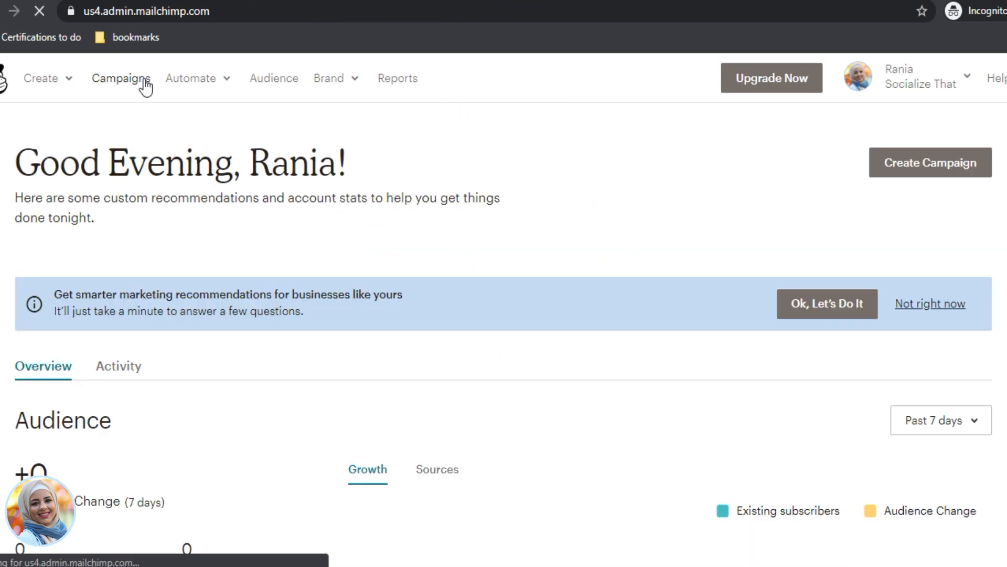
pyautogui.click(143, 80)
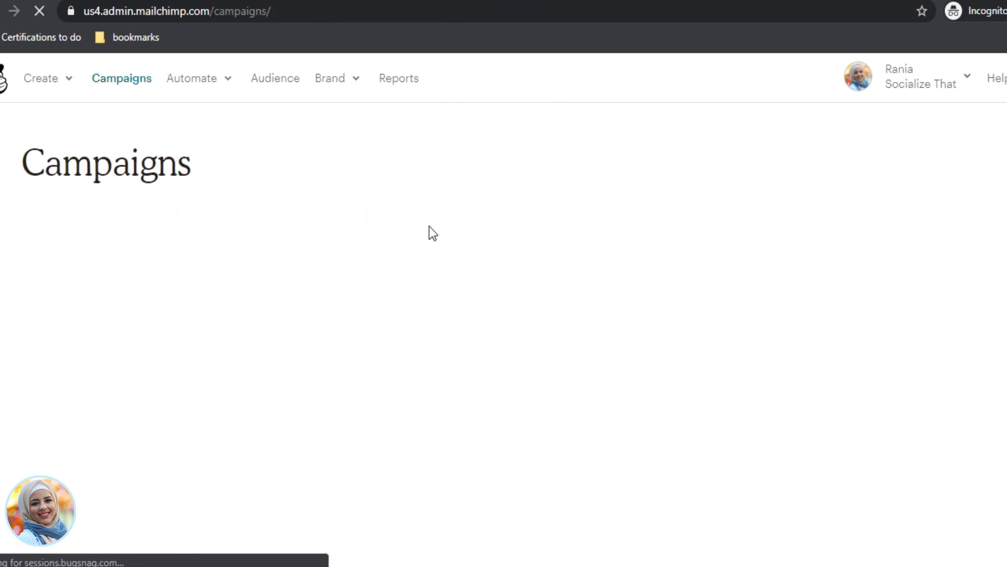
pyautogui.scroll(-3, 439, 234)
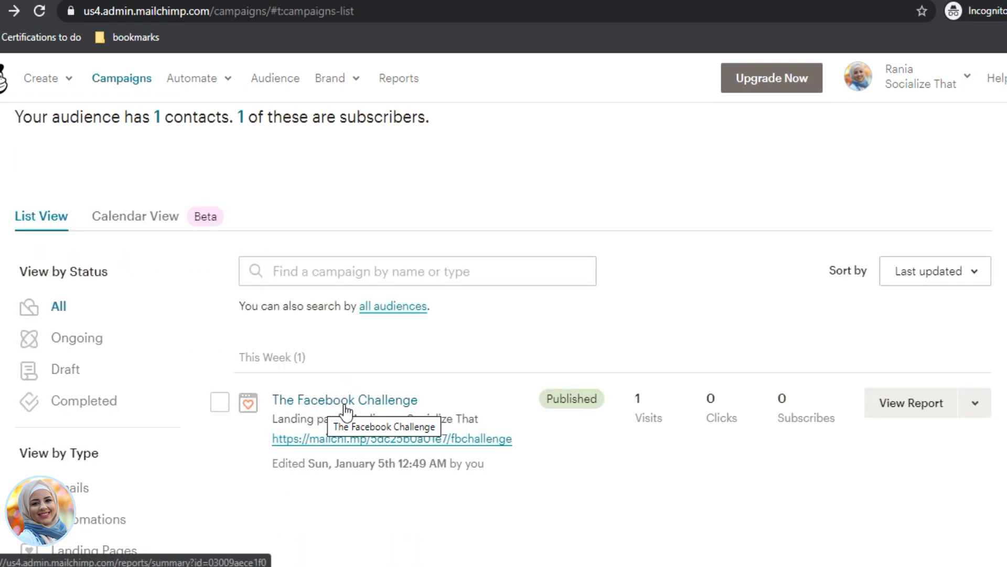
pyautogui.click(977, 408)
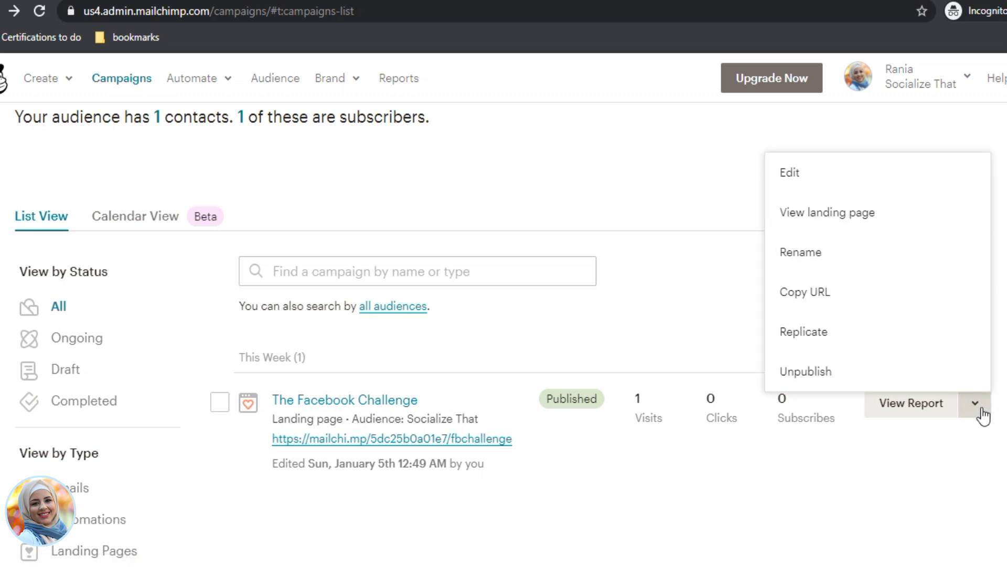
pyautogui.click(875, 182)
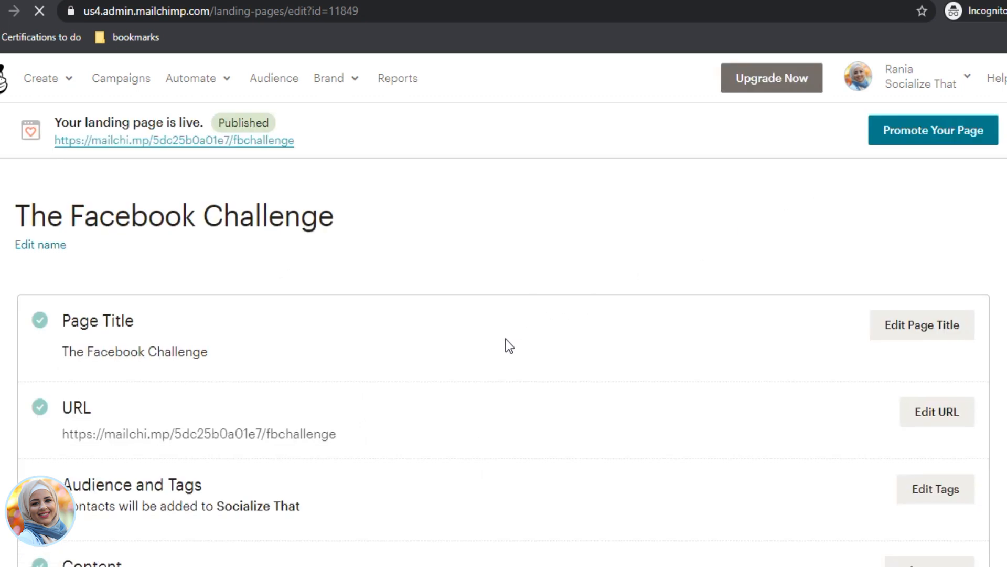
pyautogui.scroll(-5, 506, 338)
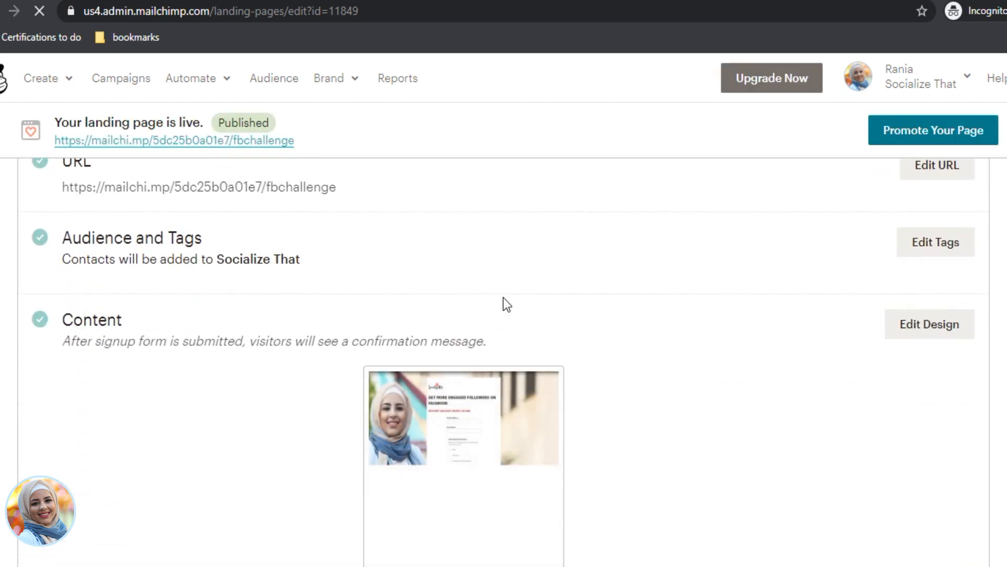
# Step: Create a new 'FB Challenge' tag for landing page sign-ups and save the change
pyautogui.click(937, 245)
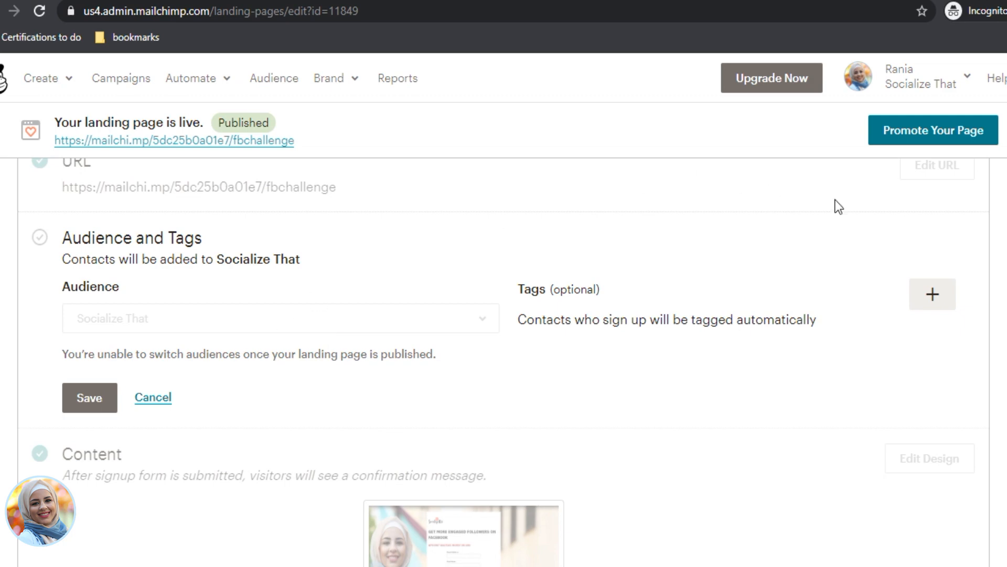
pyautogui.click(939, 296)
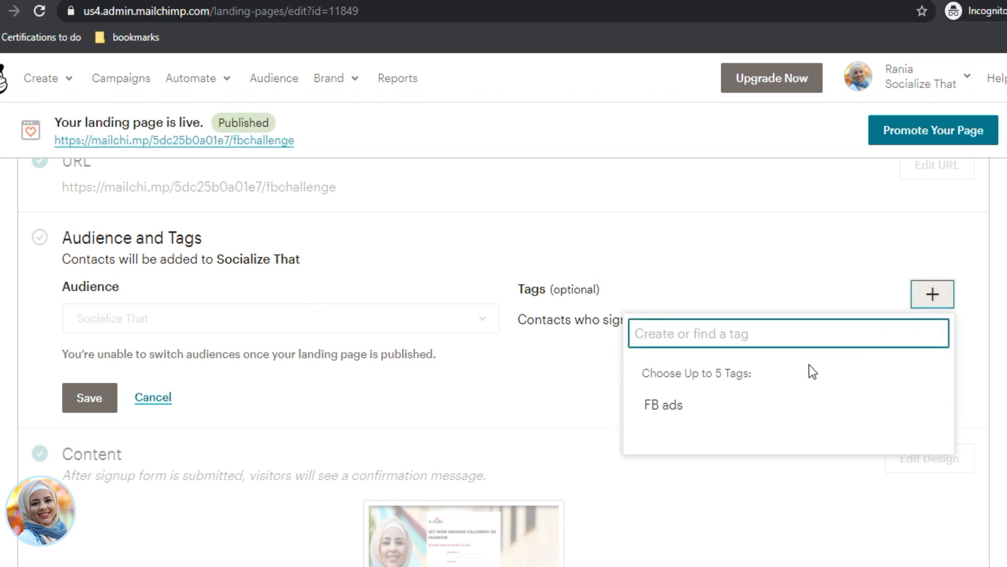
pyautogui.write('Fb')
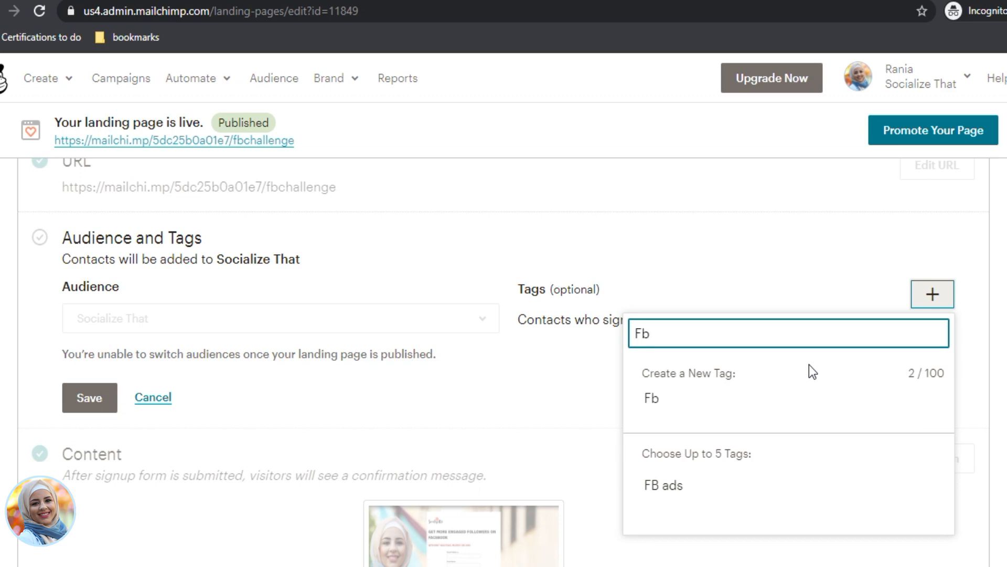
pyautogui.press('BackSpace')
pyautogui.write('B Challenge')
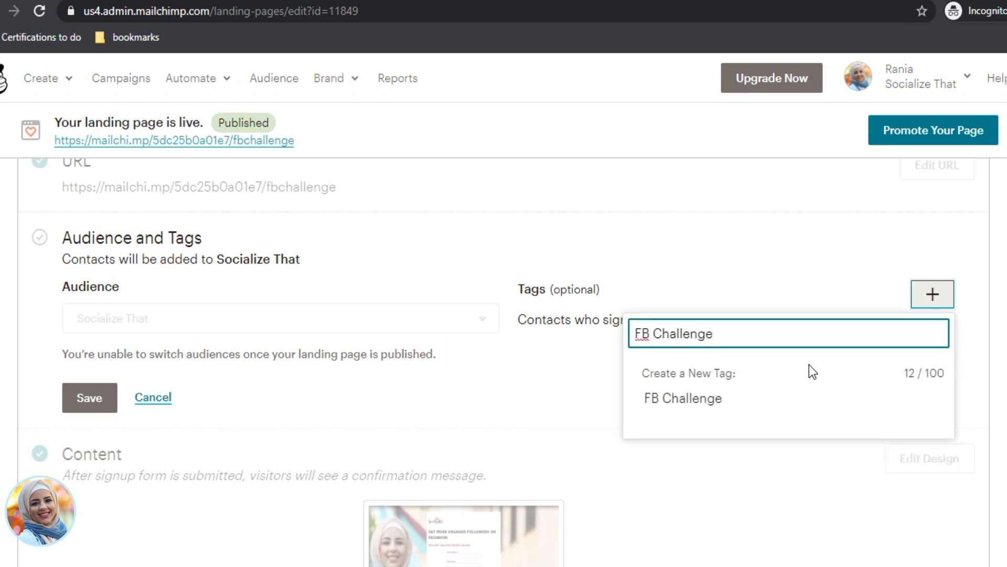
pyautogui.click(695, 400)
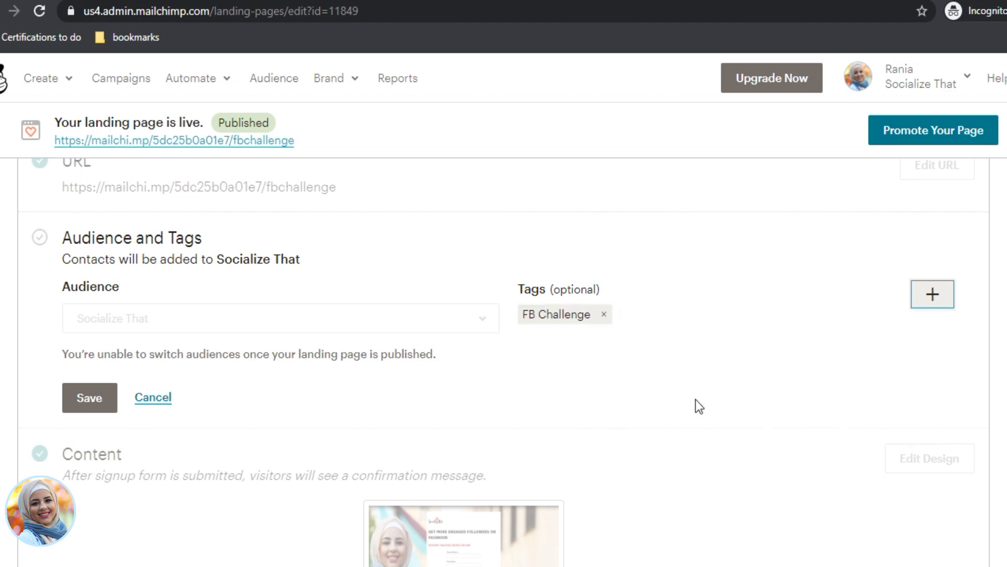
pyautogui.click(99, 398)
pyautogui.scroll(-4, 615, 377)
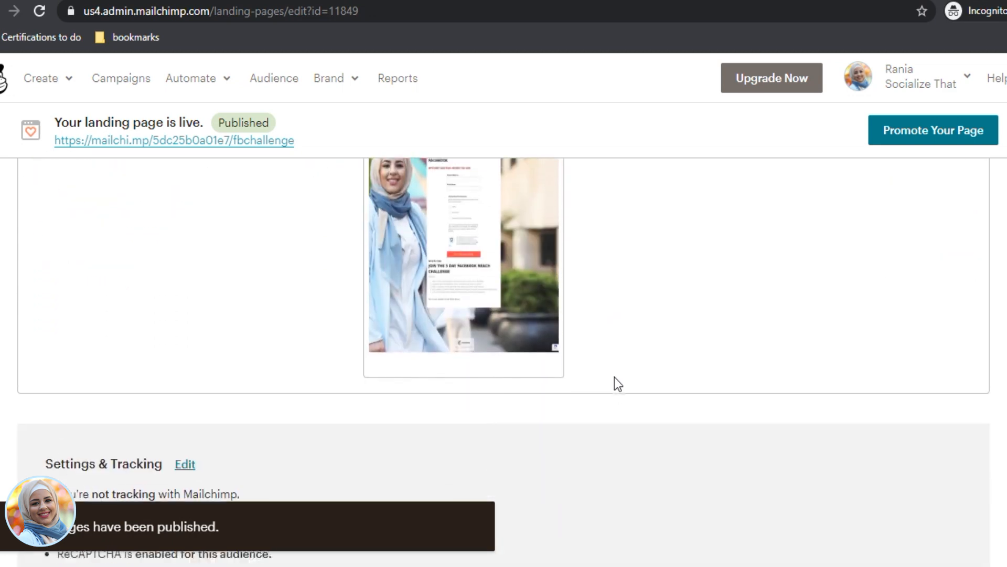
pyautogui.scroll(8, 618, 385)
pyautogui.scroll(-9, 618, 386)
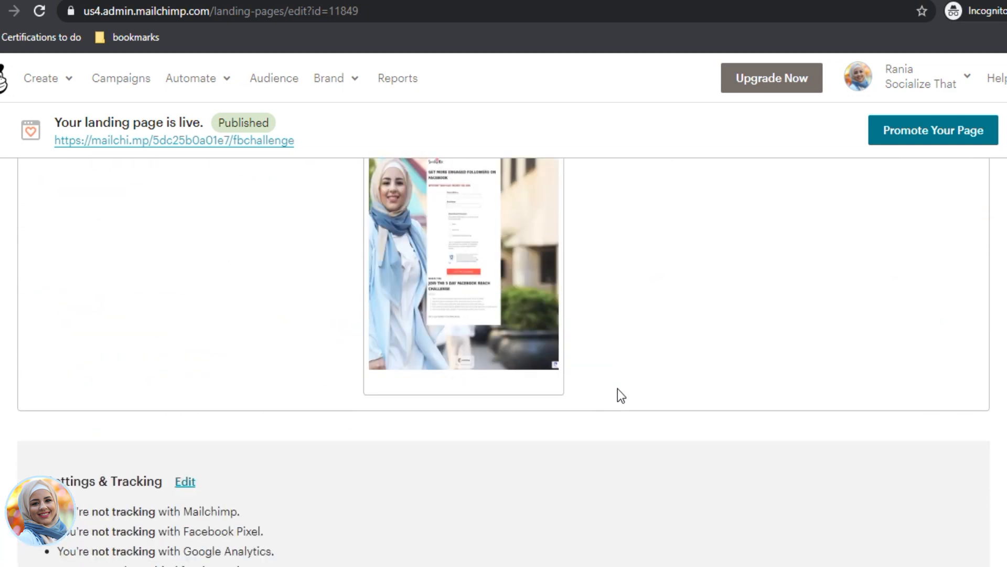
pyautogui.scroll(3, 609, 408)
pyautogui.scroll(-3, 610, 408)
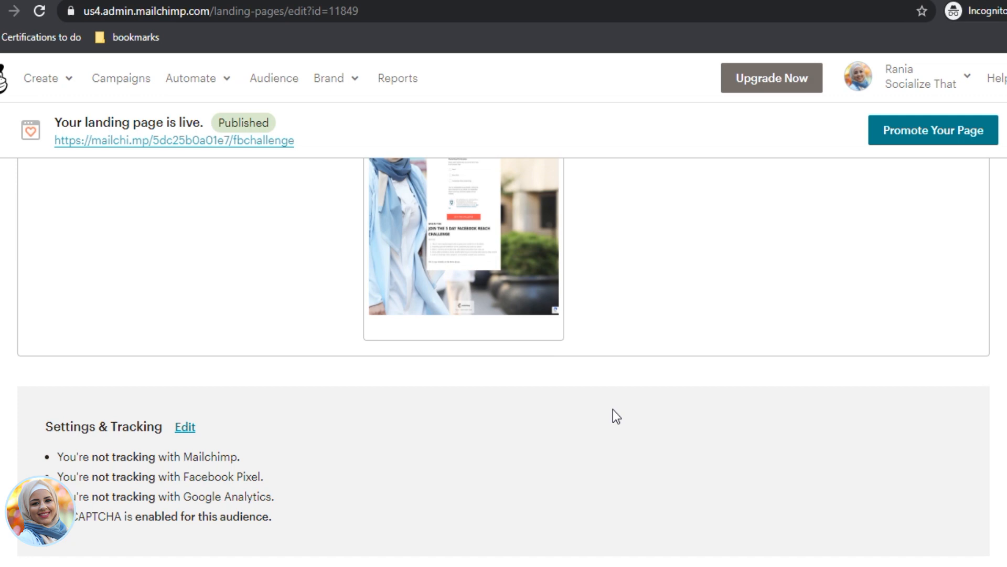
pyautogui.scroll(4, 444, 367)
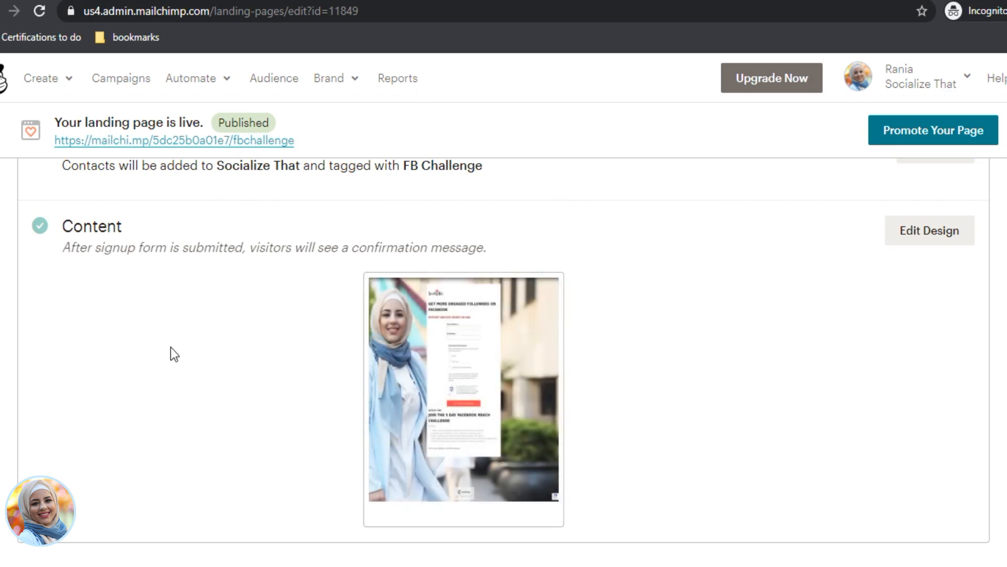
# Step: Open the Settings & Tracking section and accept the tracking terms
pyautogui.scroll(-3, 210, 367)
pyautogui.click(185, 426)
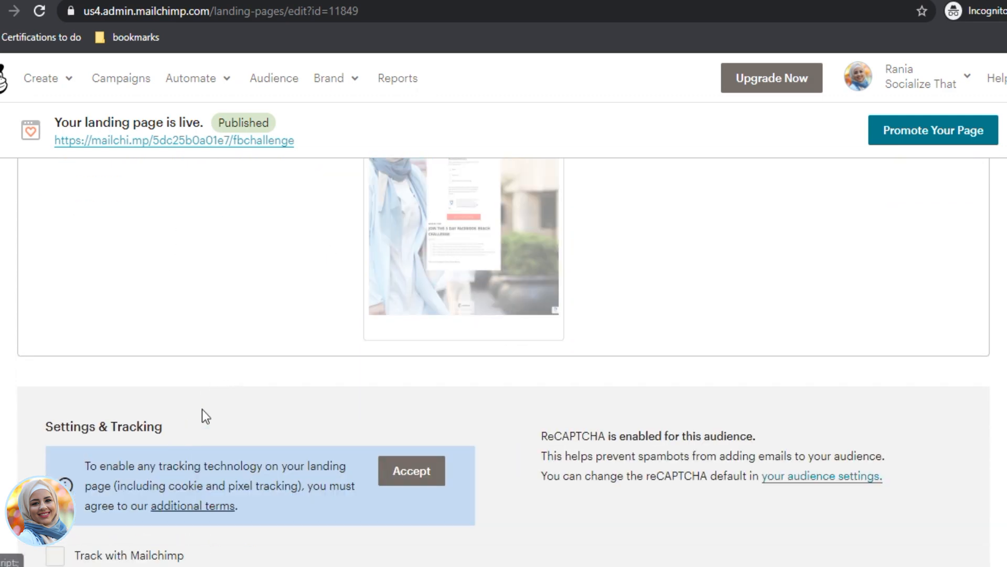
pyautogui.scroll(-5, 209, 398)
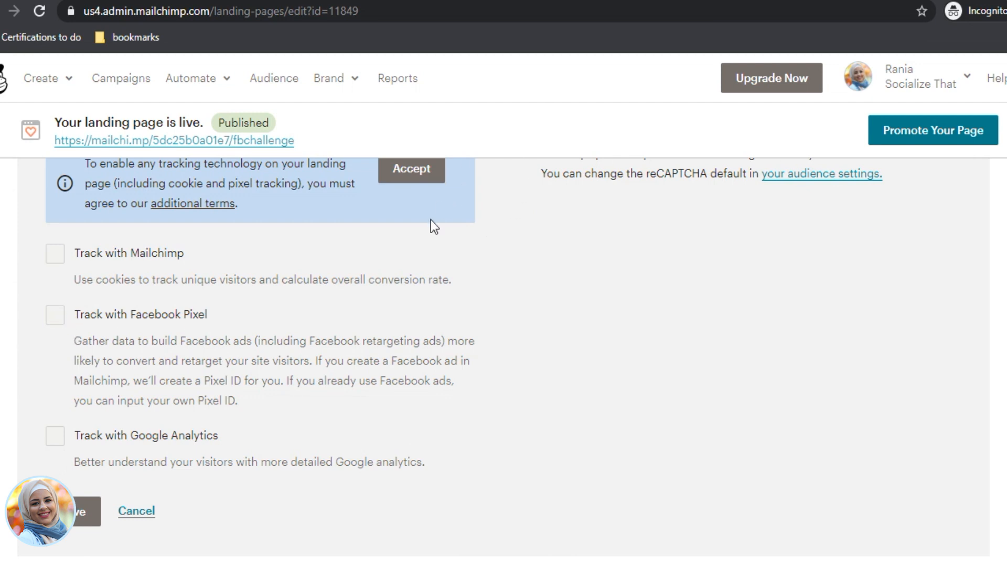
pyautogui.scroll(2, 435, 226)
pyautogui.click(412, 256)
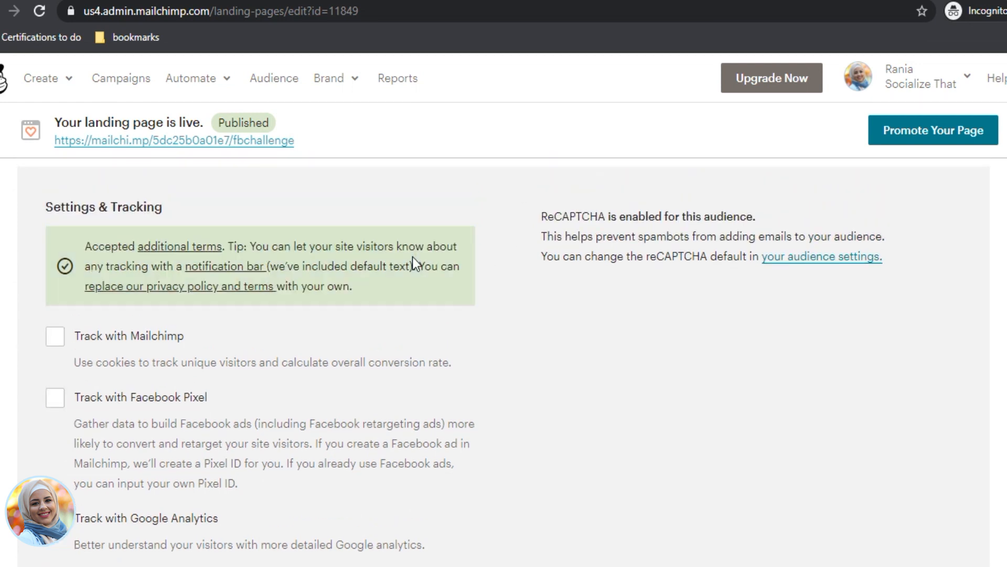
# Step: Turn on Facebook Pixel tracking and expand the existing Pixel ID field
pyautogui.scroll(-2, 68, 337)
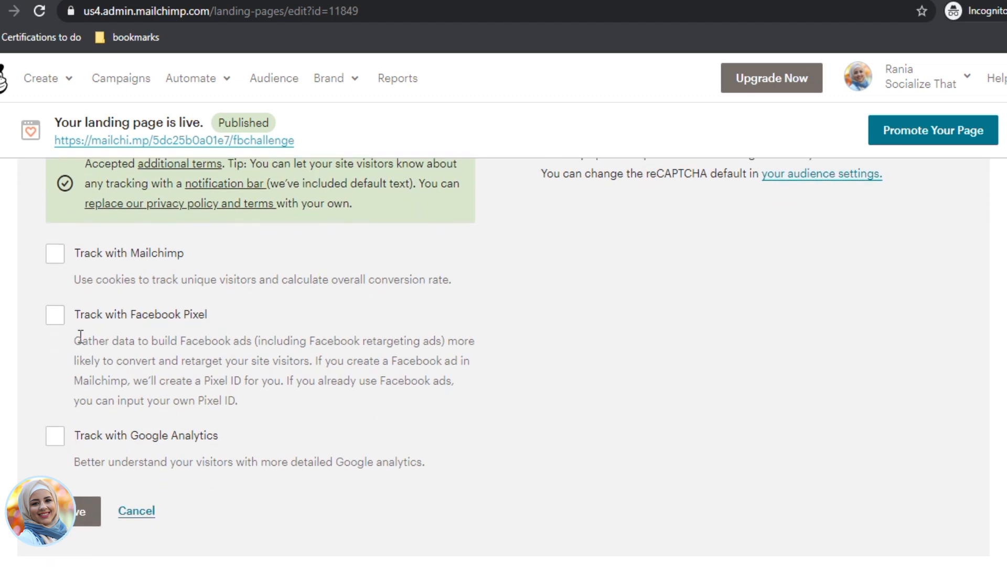
pyautogui.click(55, 315)
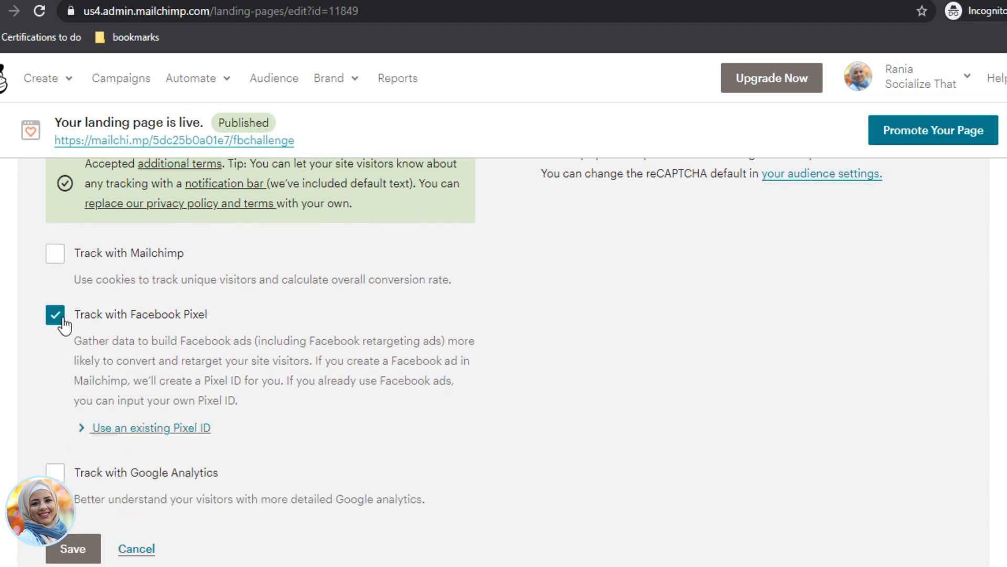
pyautogui.click(145, 429)
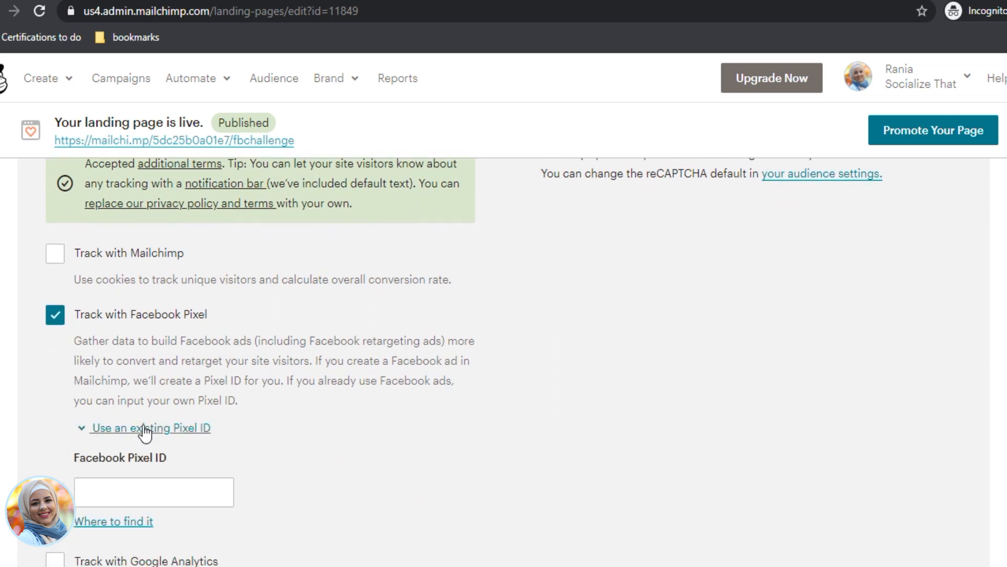
pyautogui.click(142, 492)
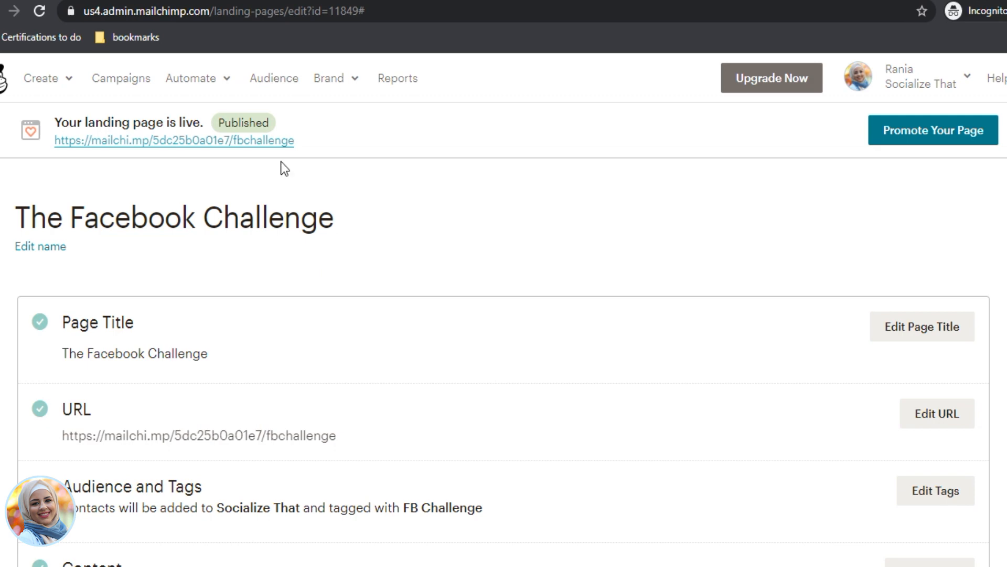
# Step: Start a new email and switch to the Automated templates to list the featured automations
pyautogui.click(42, 79)
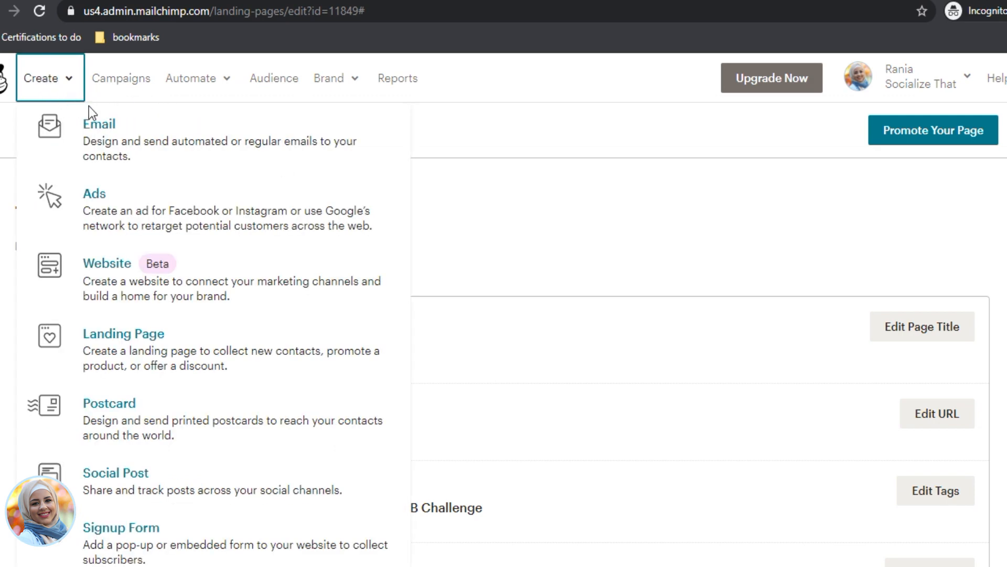
pyautogui.click(100, 125)
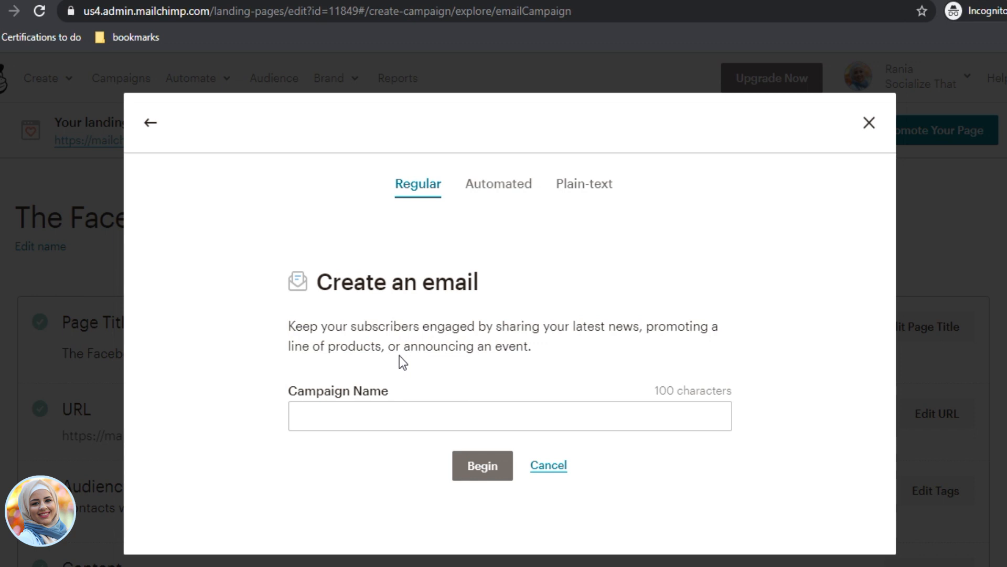
pyautogui.click(497, 185)
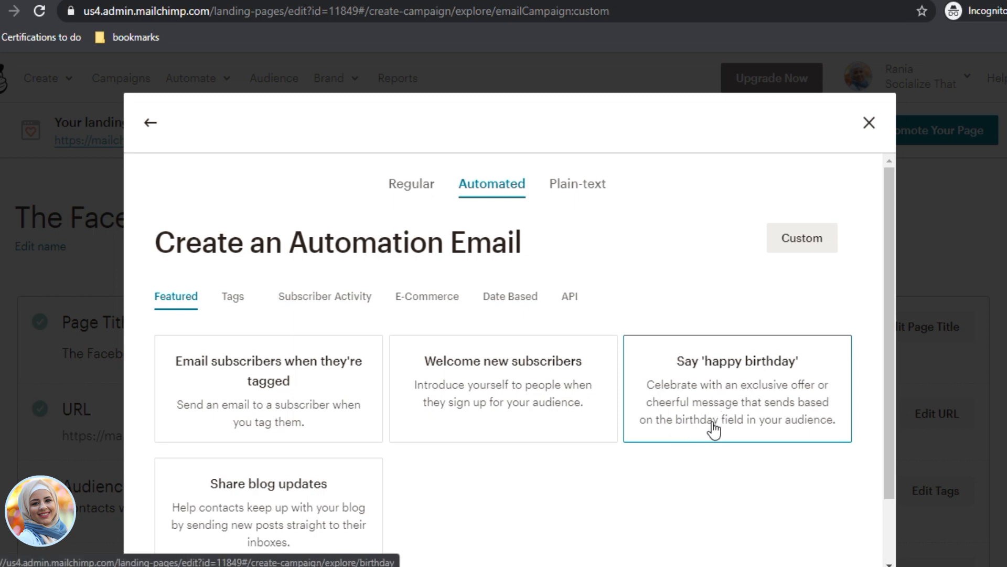
pyautogui.scroll(-2, 395, 477)
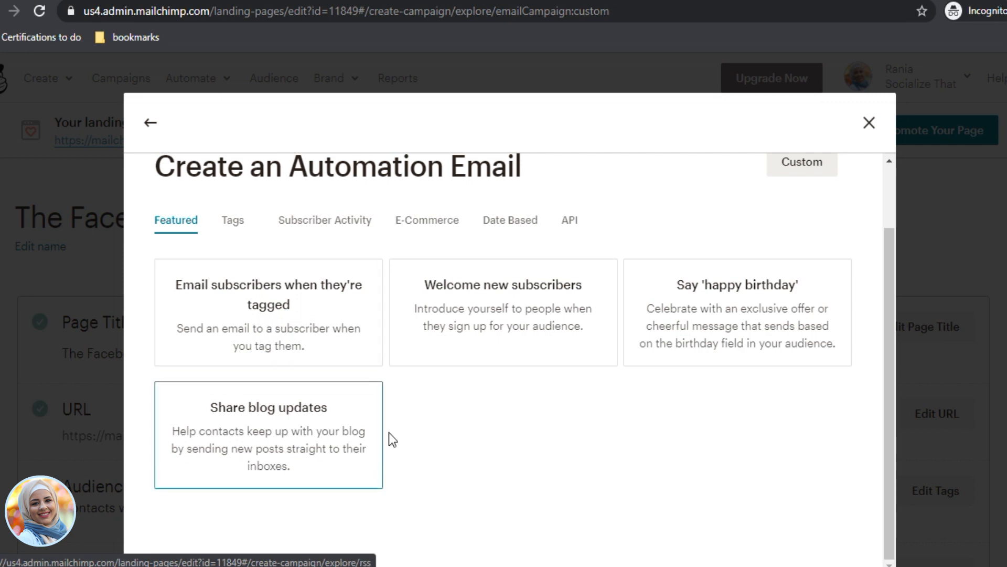
pyautogui.scroll(1, 357, 363)
pyautogui.scroll(1, 357, 363)
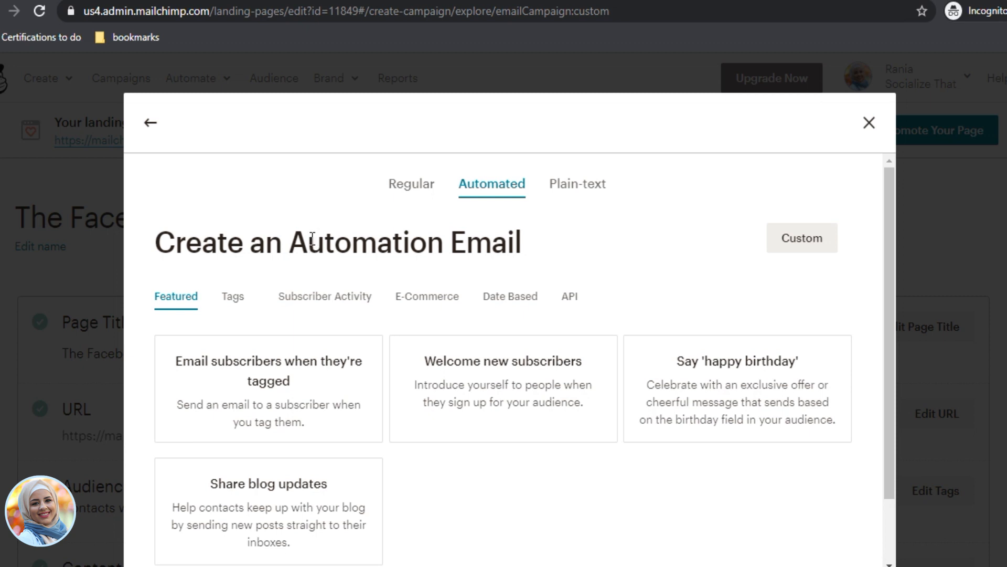
# Step: Create a Welcome new subscribers automation named 'The Facebook Challenge Email' for the Socialize That audience
pyautogui.click(491, 404)
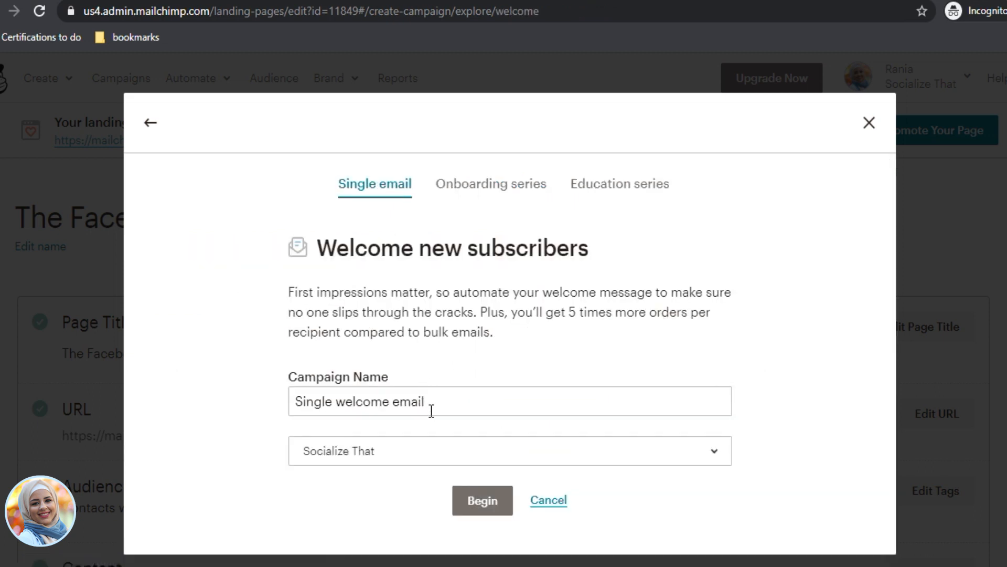
pyautogui.moveTo(456, 404); pyautogui.dragTo(224, 393)
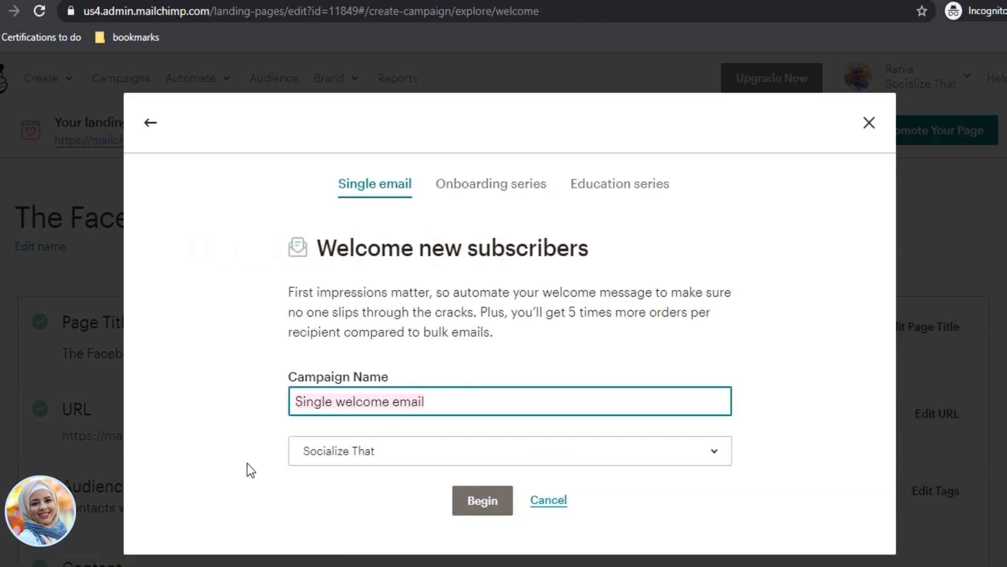
pyautogui.write('The ')
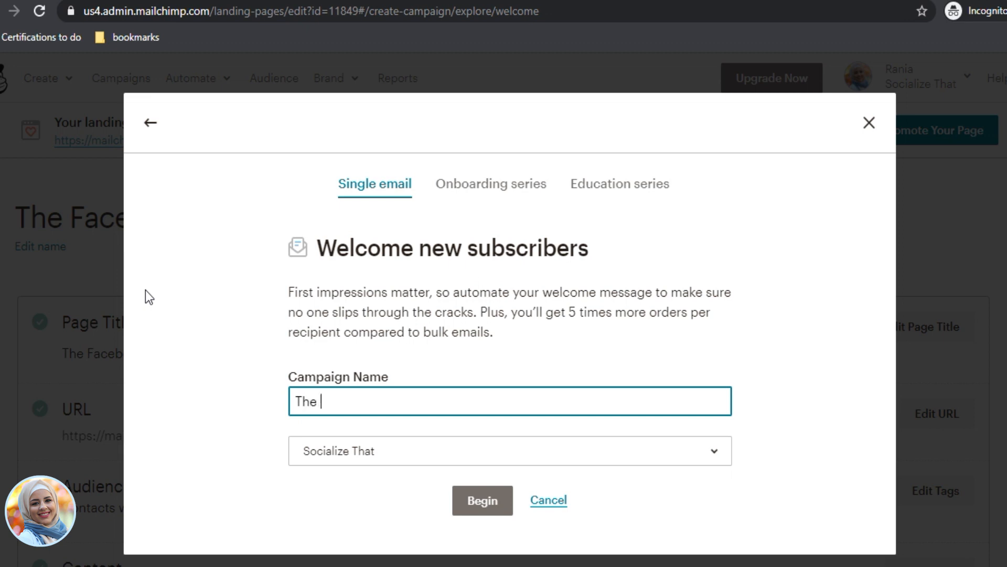
pyautogui.write('Facebook Chala')
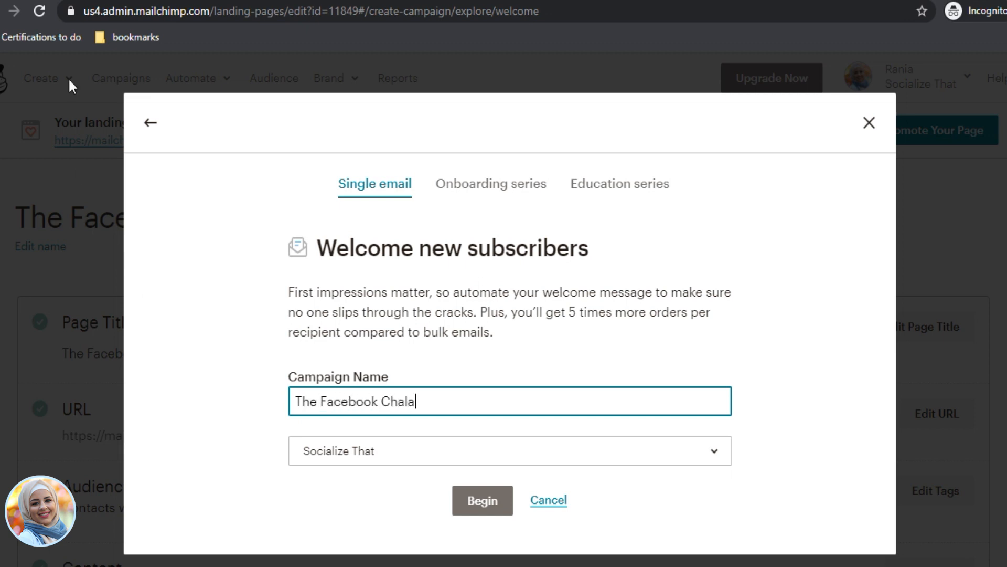
pyautogui.press('BackSpace')
pyautogui.write('lenge Email')
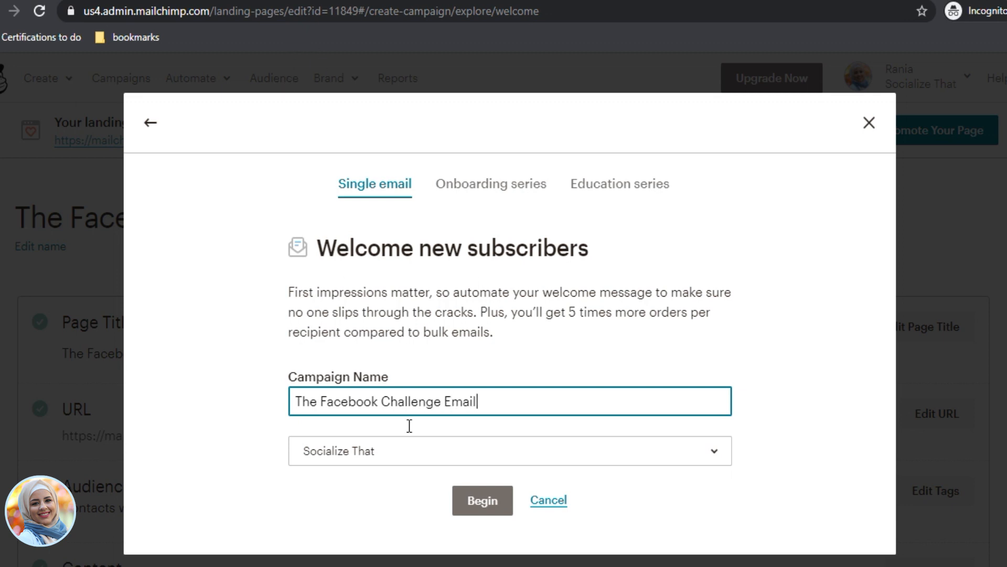
pyautogui.click(451, 454)
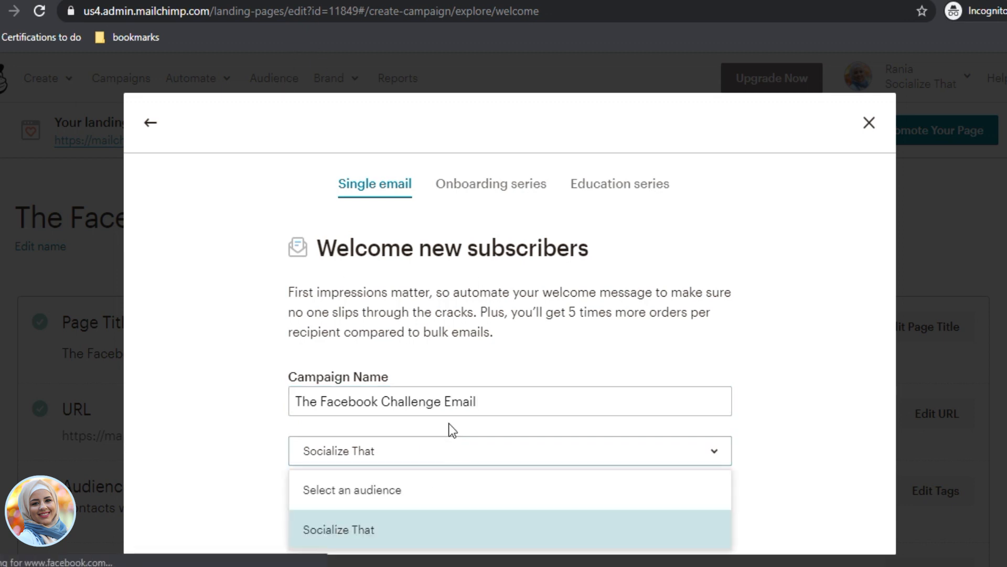
pyautogui.click(390, 537)
pyautogui.click(486, 502)
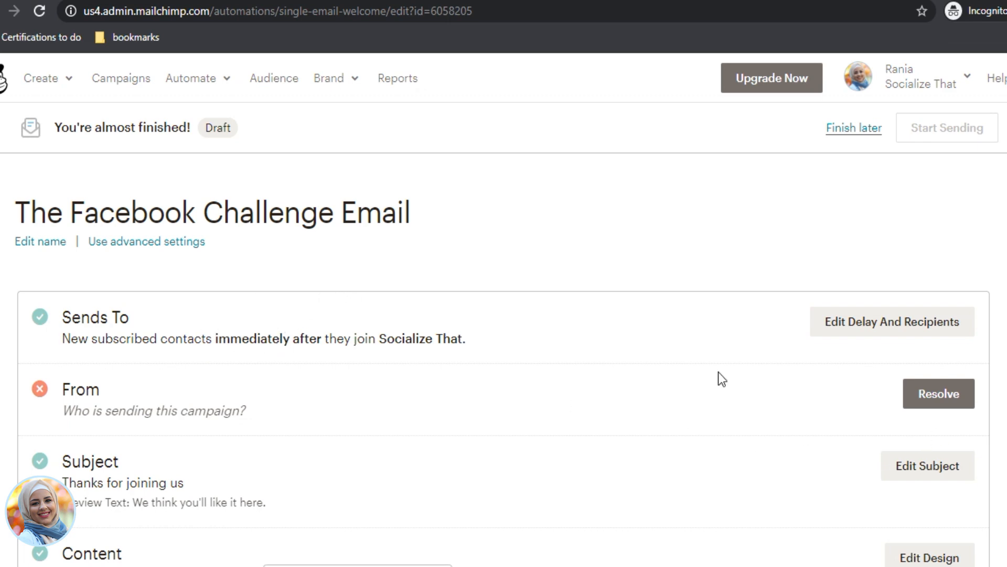
# Step: Keep the welcome email sending immediately, also triggered for imported subscribed contacts, and save
pyautogui.click(890, 322)
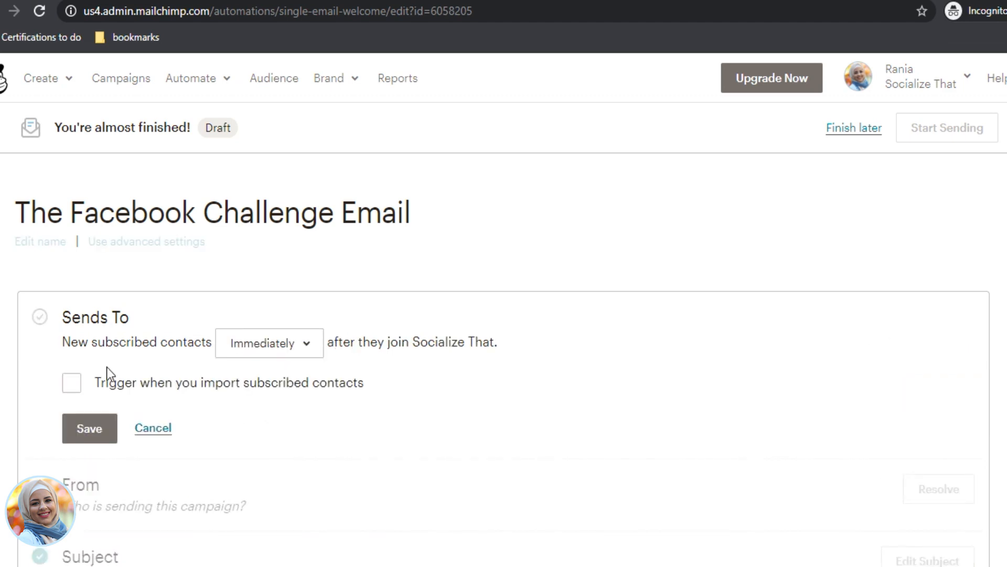
pyautogui.click(304, 347)
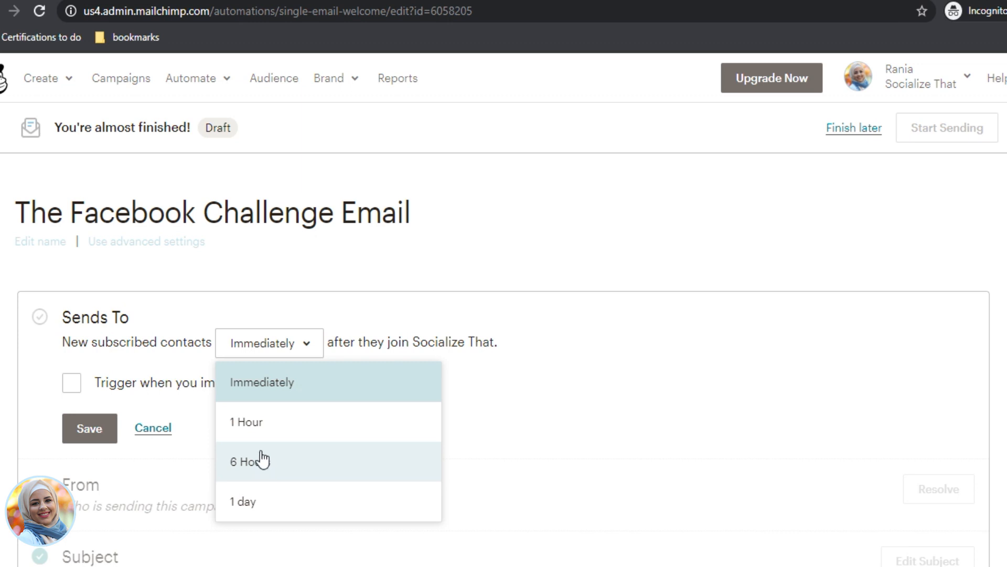
pyautogui.click(270, 392)
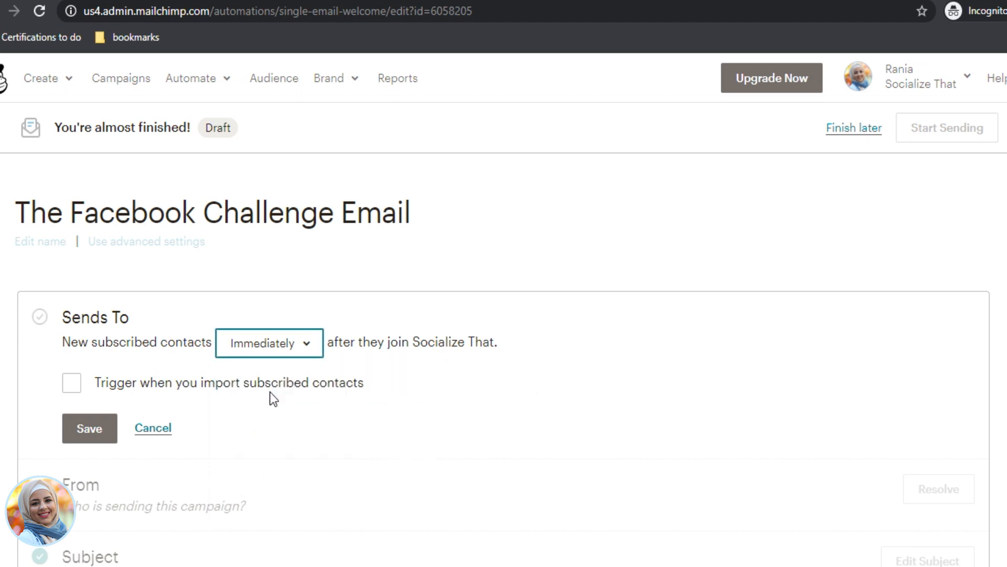
pyautogui.click(73, 385)
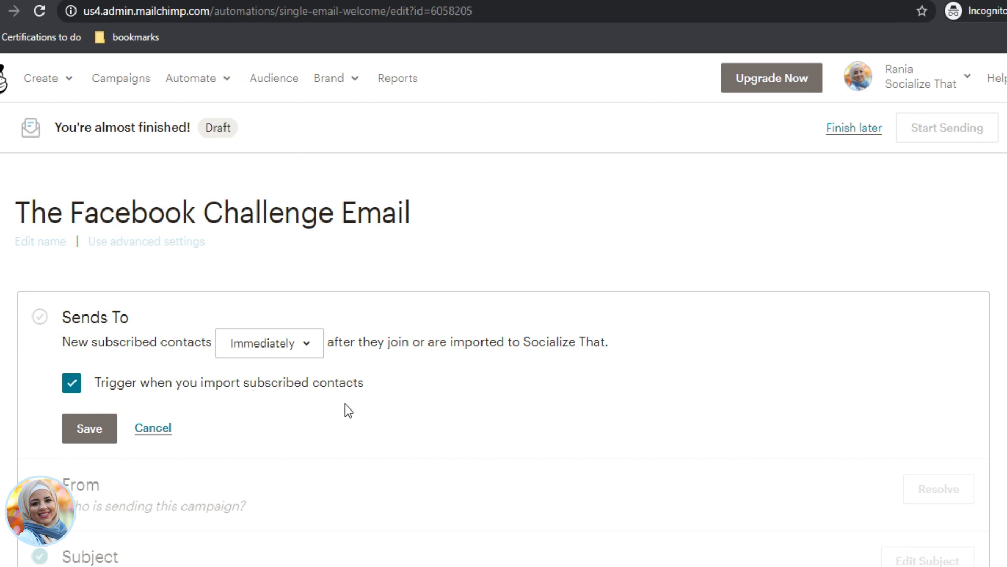
pyautogui.click(98, 436)
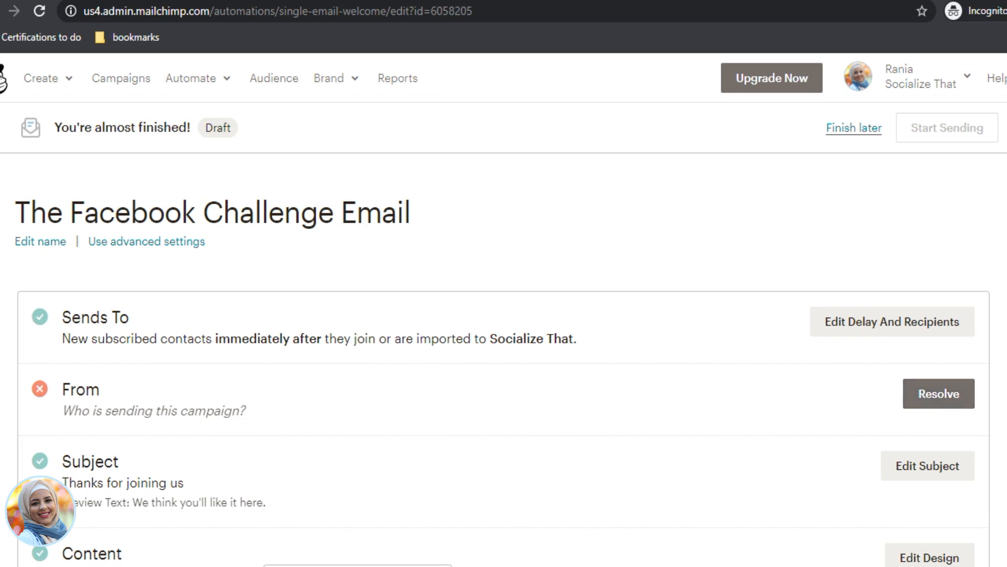
# Step: Keep the sender name, replace the From e-mail with a new sender address, and save
pyautogui.click(936, 405)
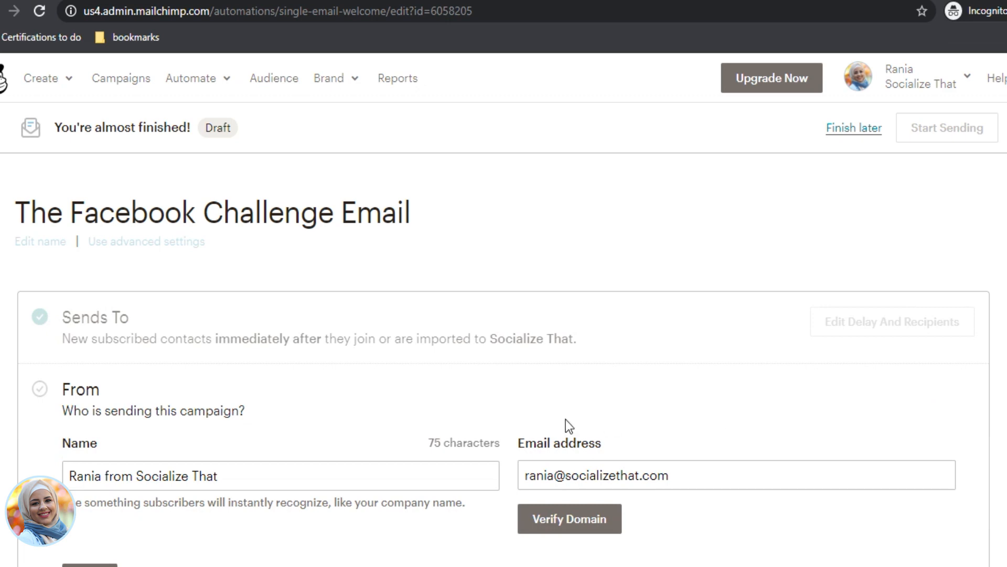
pyautogui.scroll(-3, 577, 475)
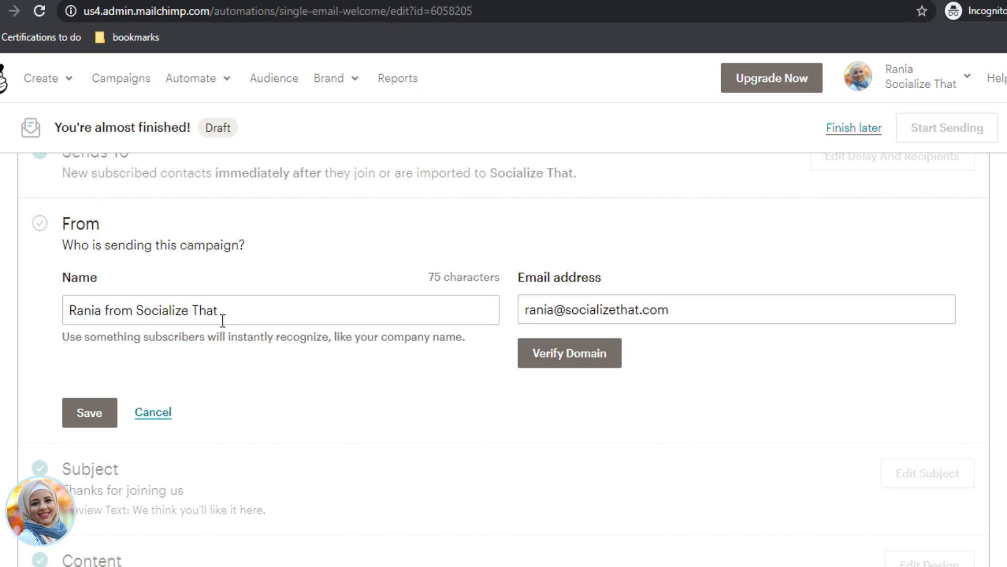
pyautogui.moveTo(681, 309); pyautogui.dragTo(472, 306)
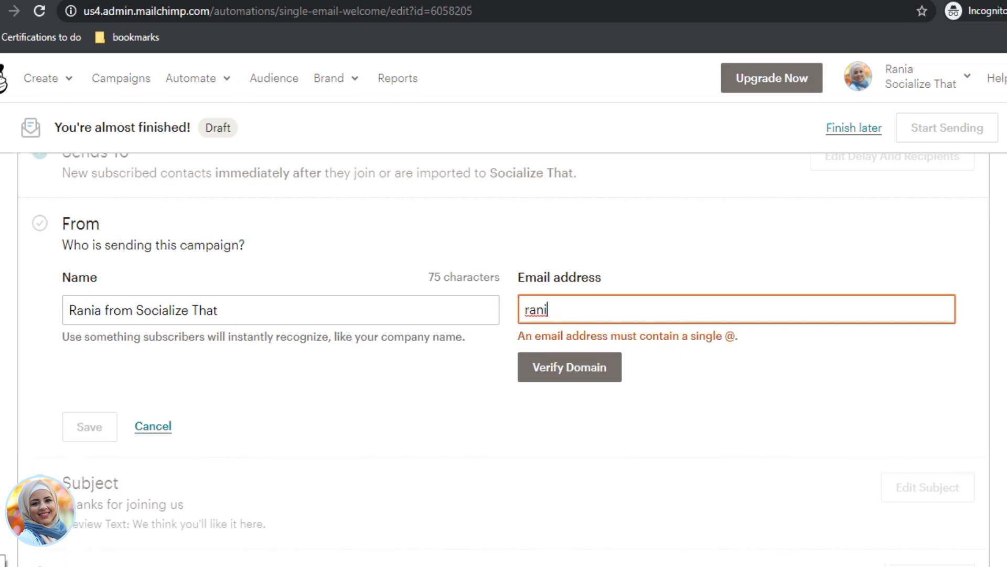
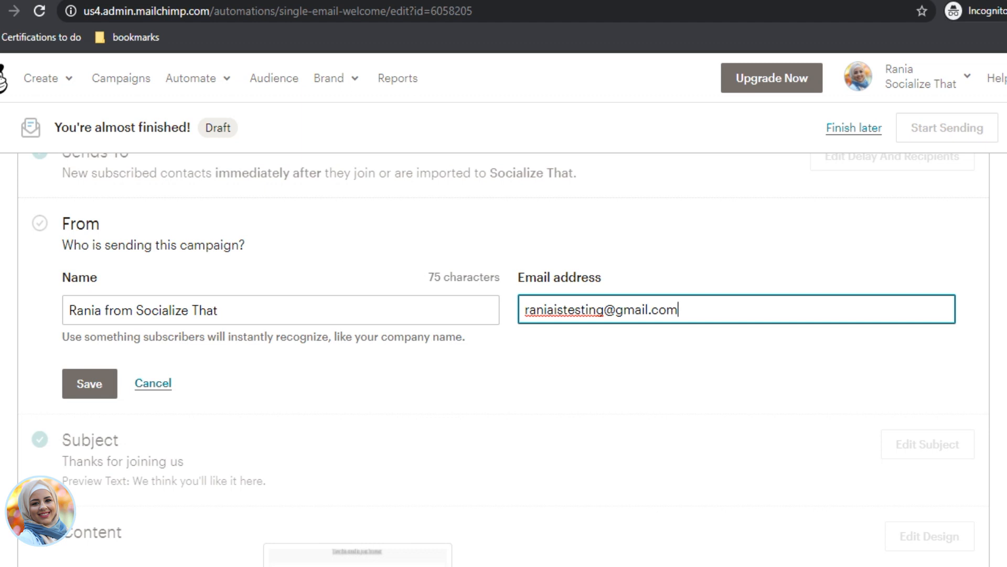
pyautogui.click(95, 381)
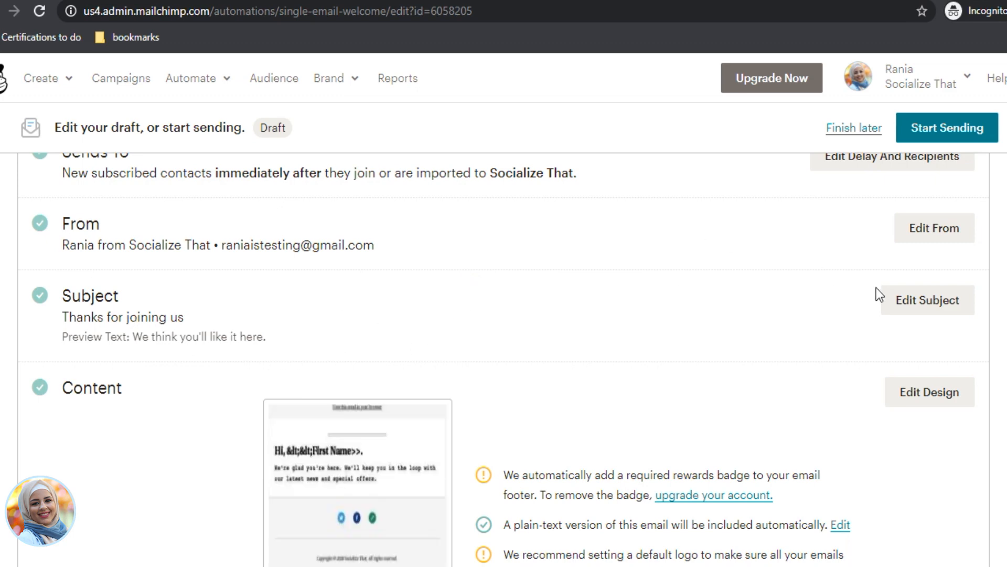
# Step: Open the Subject step and clear the existing subject line
pyautogui.click(915, 300)
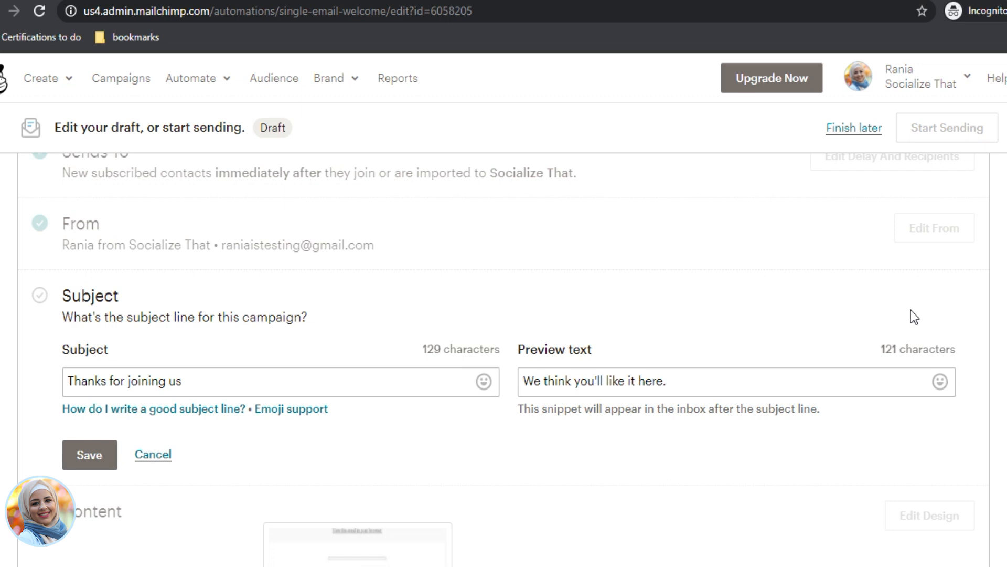
pyautogui.click(283, 378)
pyautogui.hotkey('ctrl', 'a')
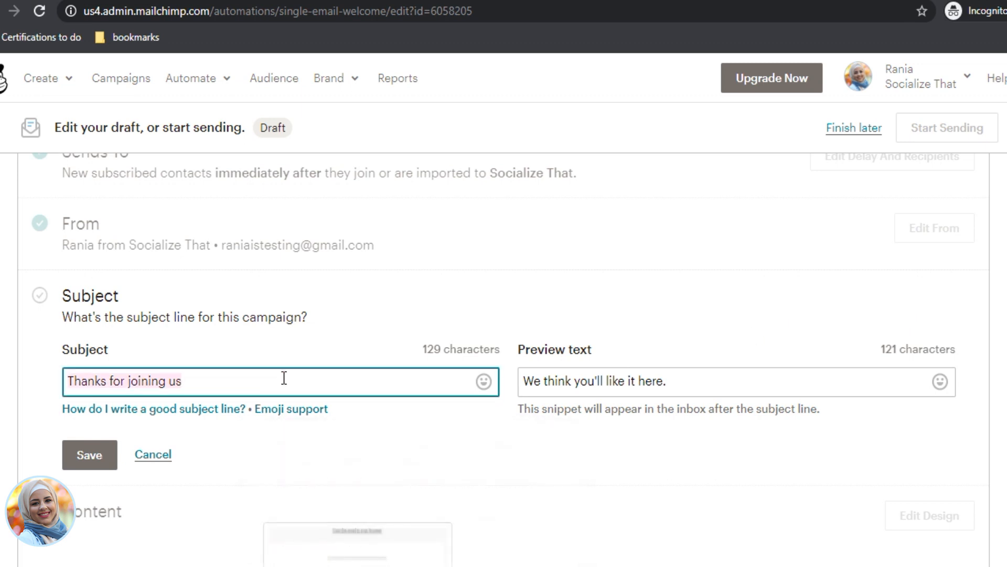
pyautogui.press('BackSpace')
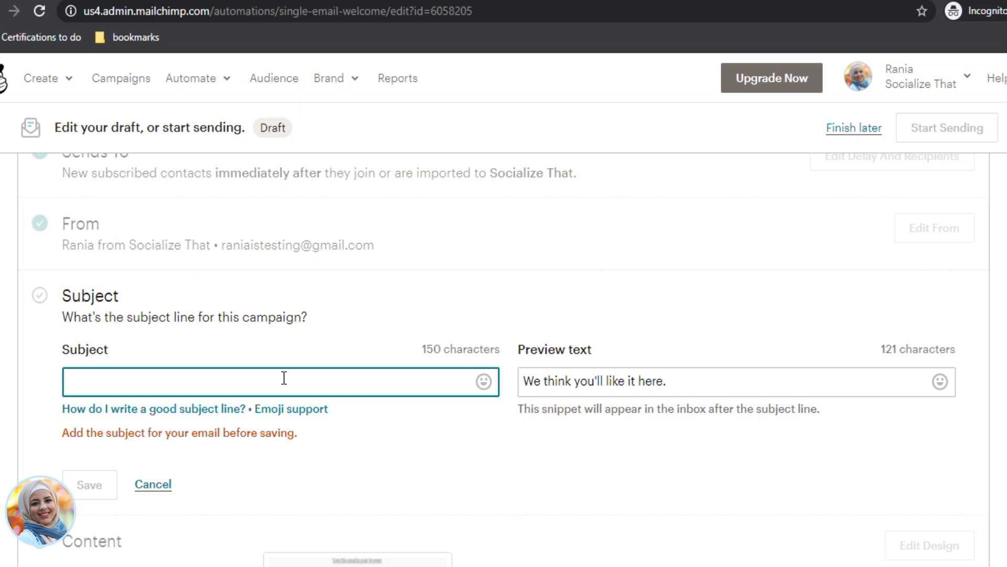
# Step: Type the subject '{FREEBIE} YOUR ENGAGED AUDIENCE IS WAITING', fixing typos and brace spacing
pyautogui.write('O')
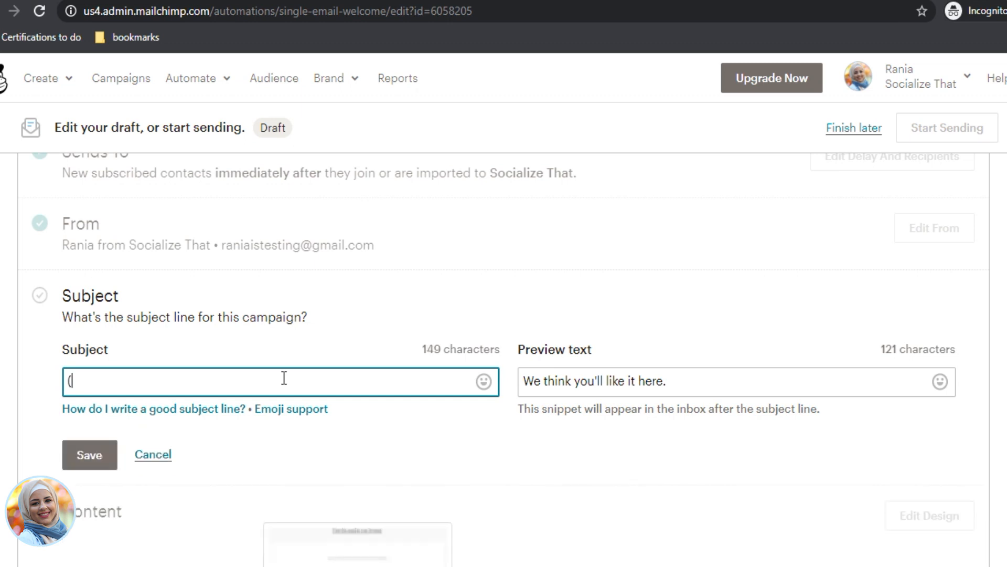
pyautogui.press('BackSpace')
pyautogui.write('YOUR')
pyautogui.press('BackSpace')
pyautogui.write('R ENGAGED AU')
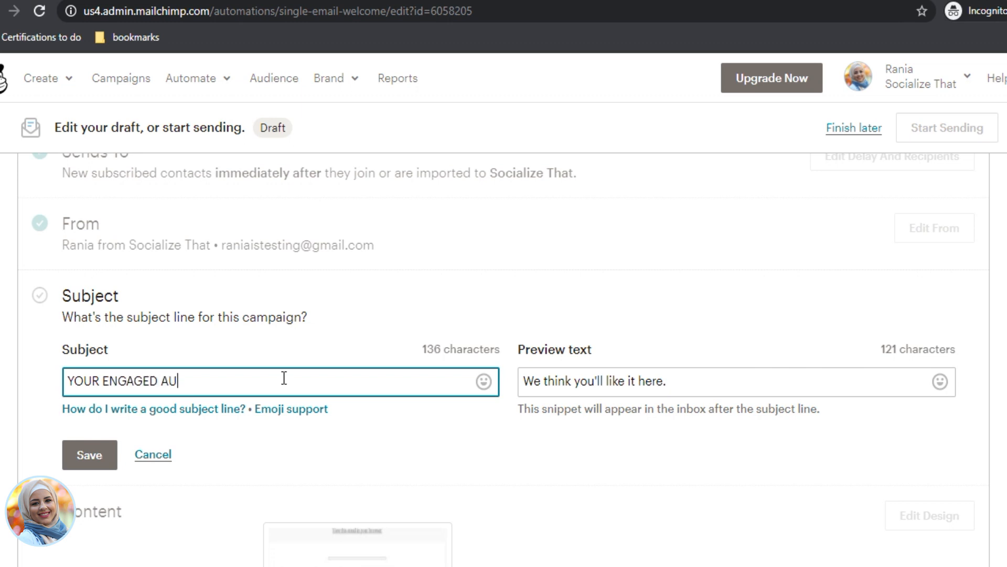
pyautogui.write('DIENCE IS WAITING')
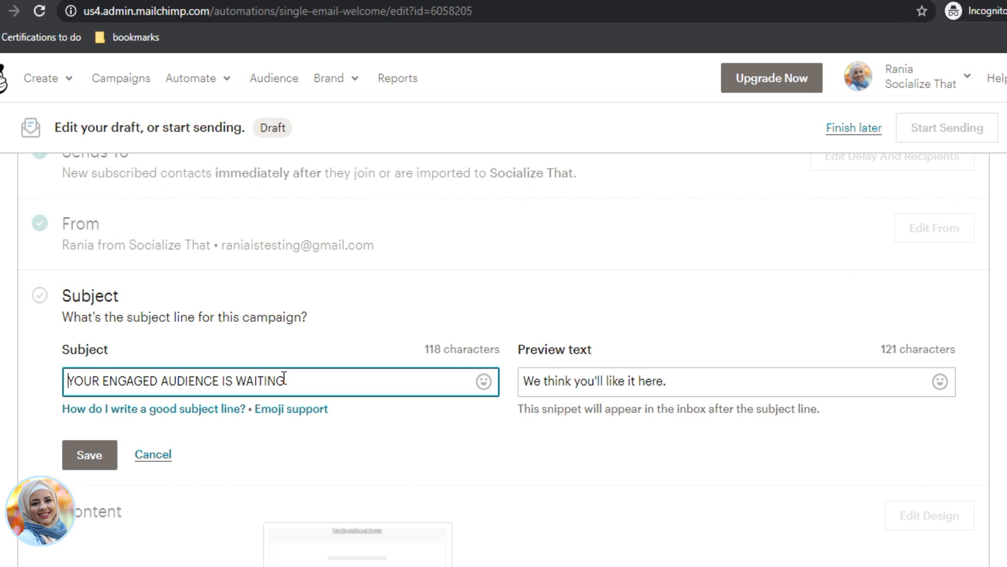
pyautogui.write('{{')
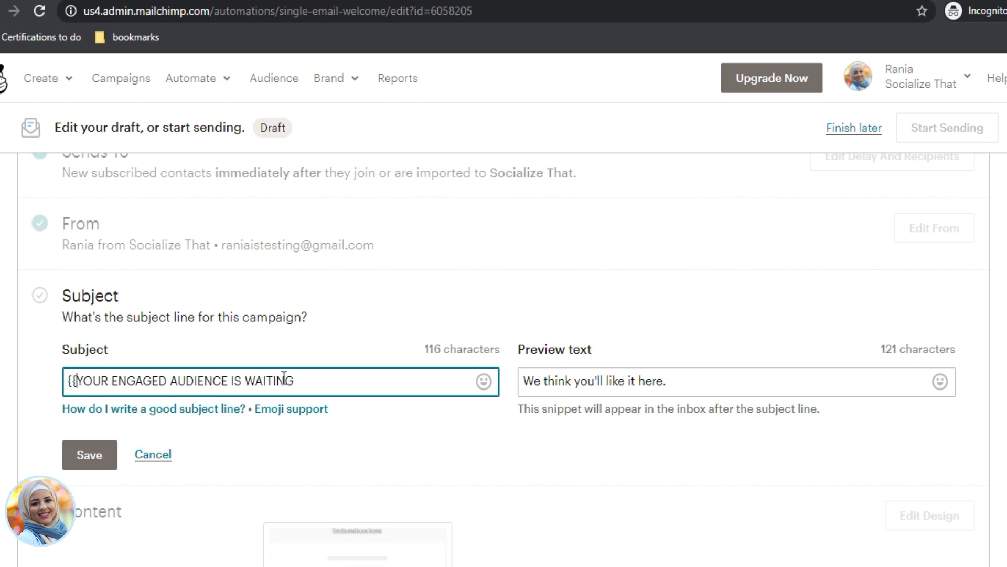
pyautogui.press('BackSpace')
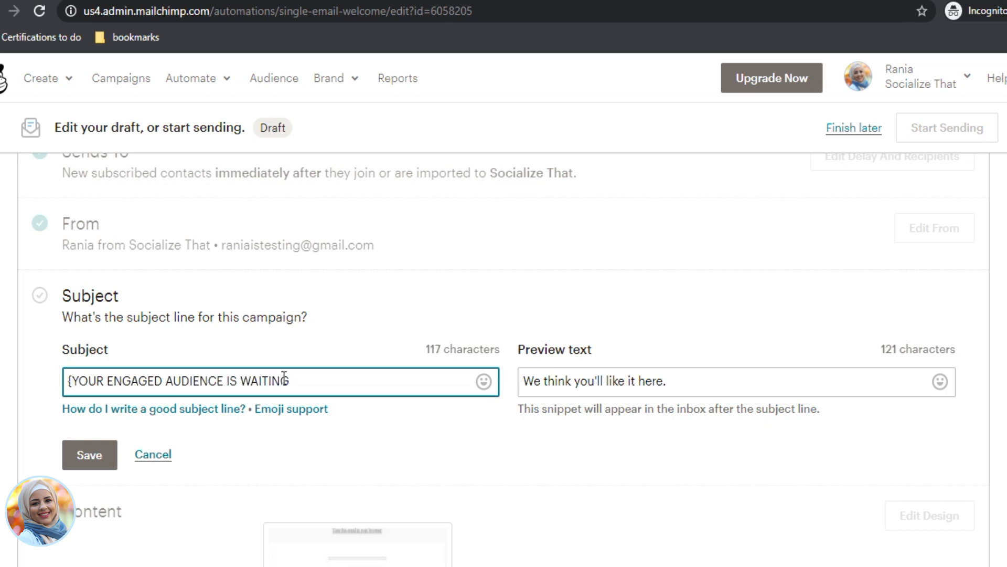
pyautogui.write('}')
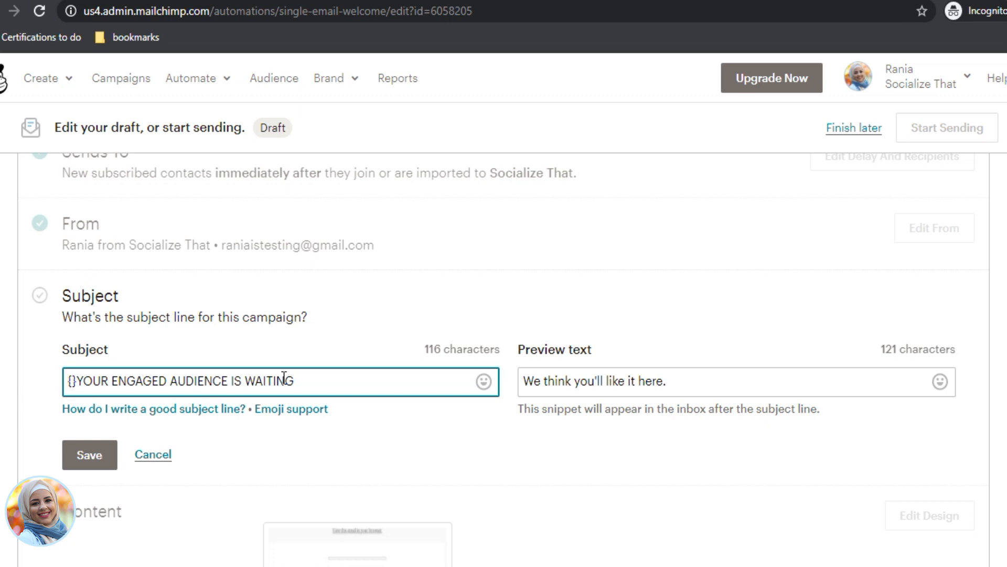
pyautogui.write('FREEBIE')
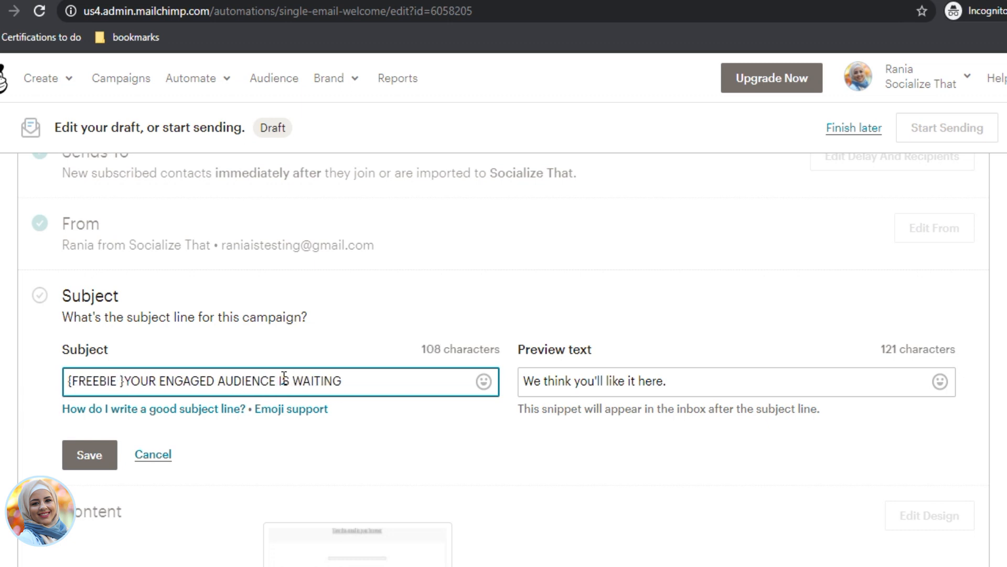
pyautogui.press('BackSpace')
pyautogui.press('Right')
# Step: Insert a ⚡ lightning emoji after WAITING from the subject's emoji picker nature category
pyautogui.click(386, 378)
pyautogui.click(483, 382)
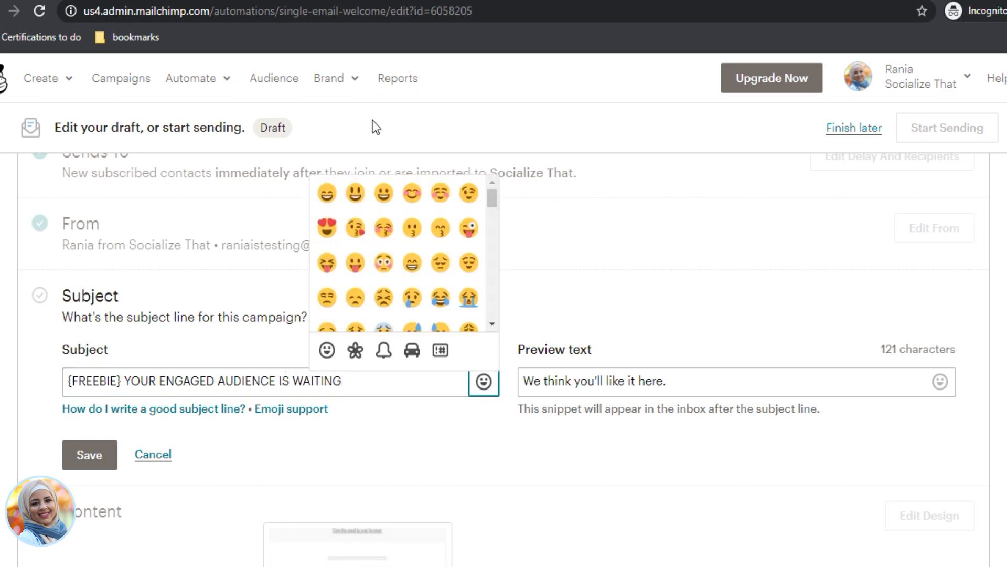
pyautogui.scroll(-3, 401, 283)
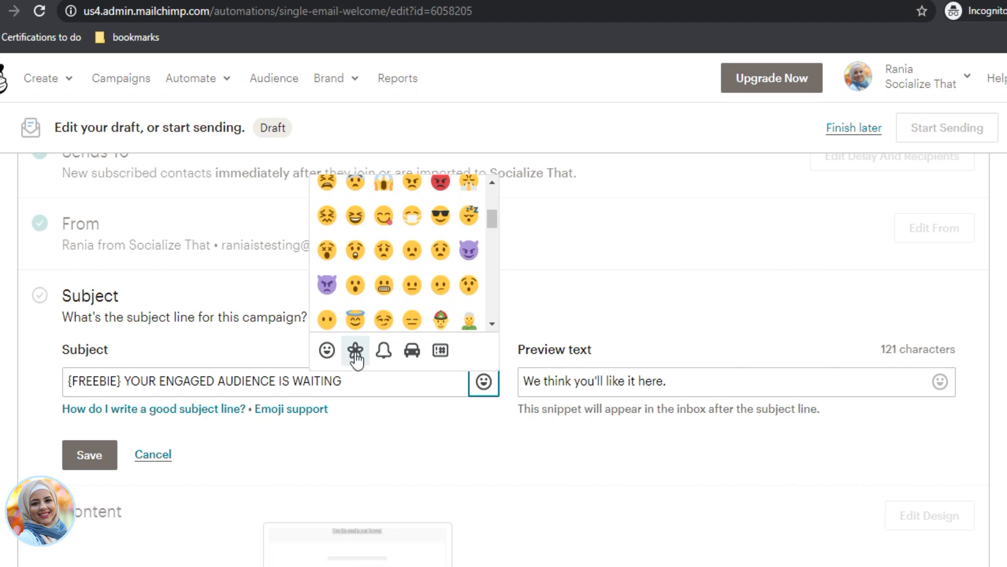
pyautogui.click(356, 350)
pyautogui.scroll(5, 394, 236)
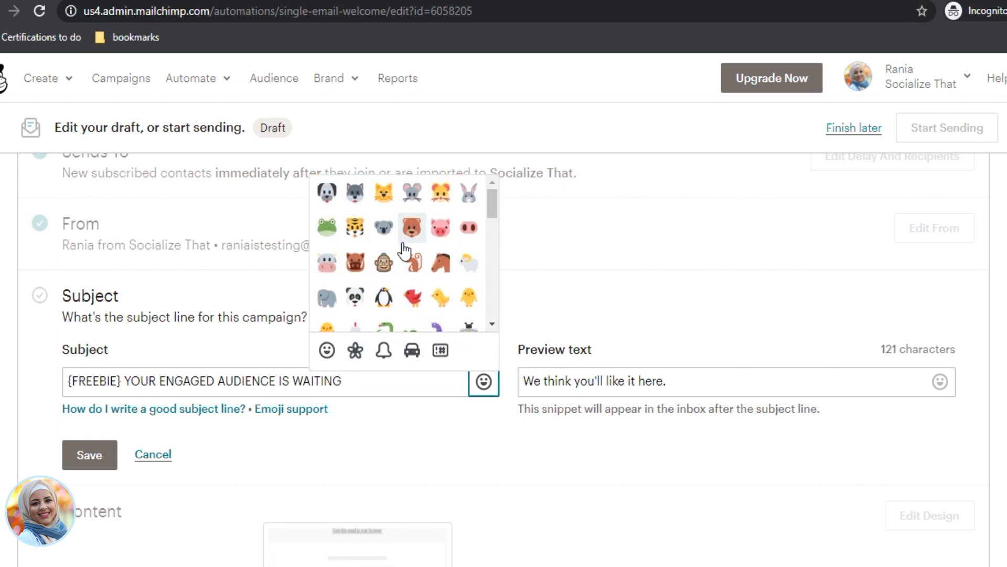
pyautogui.scroll(-2, 394, 267)
pyautogui.scroll(-3, 386, 294)
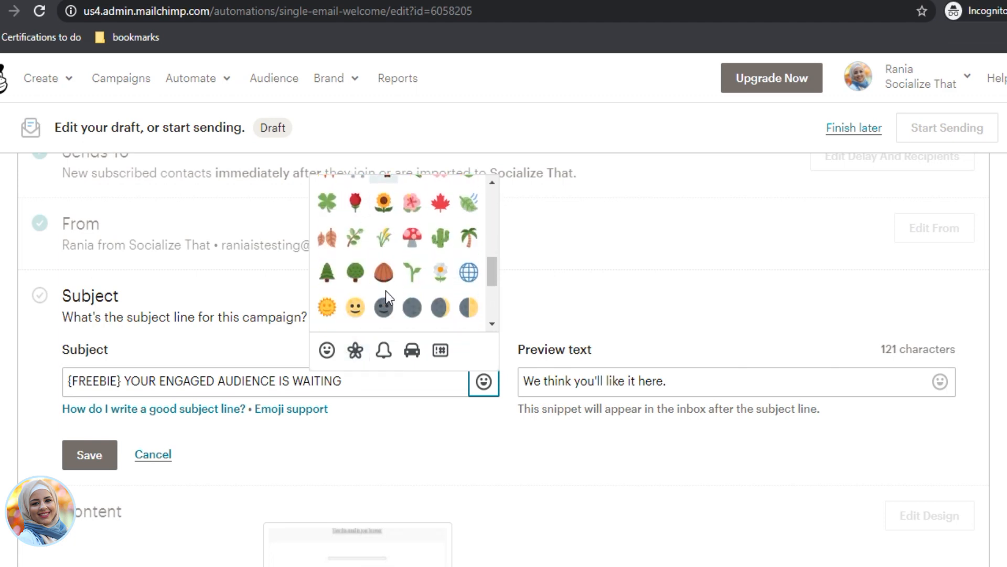
pyautogui.scroll(-5, 385, 291)
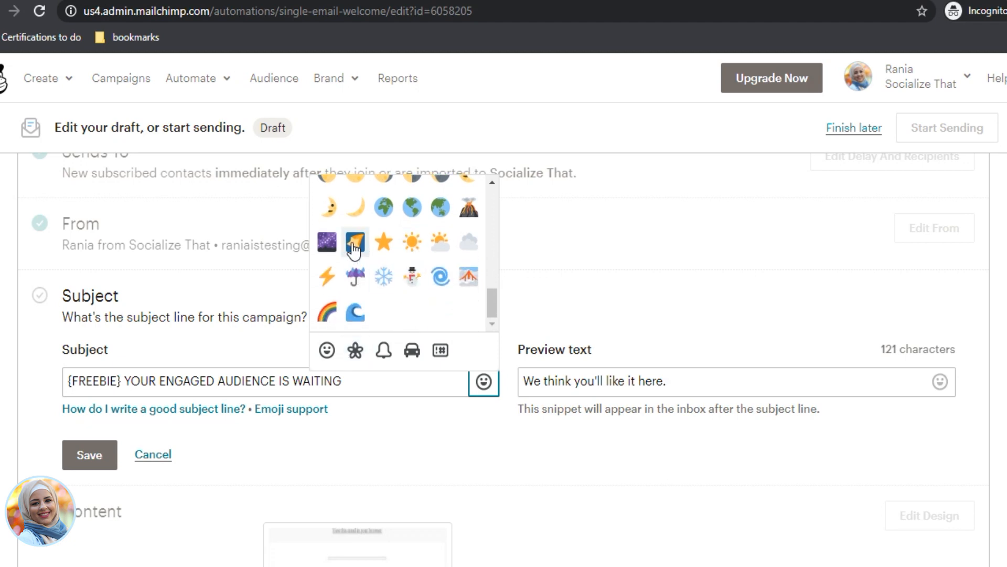
pyautogui.click(330, 278)
pyautogui.click(330, 278)
# Step: Delete the duplicate ⚡ and paste one between {FREEBIE} and YOUR, removing the stray space
pyautogui.click(394, 381)
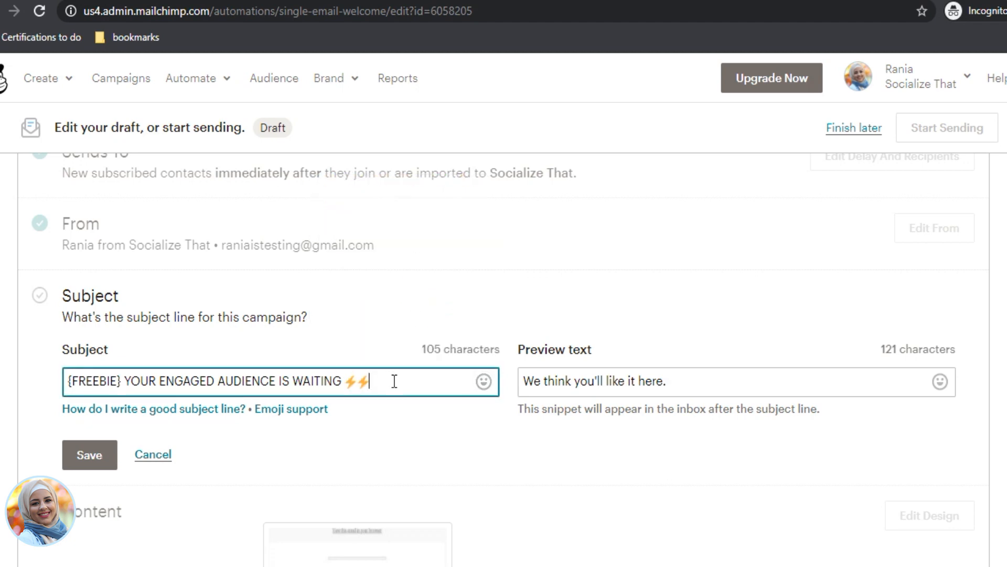
pyautogui.moveTo(366, 382); pyautogui.dragTo(343, 382)
pyautogui.click(382, 424)
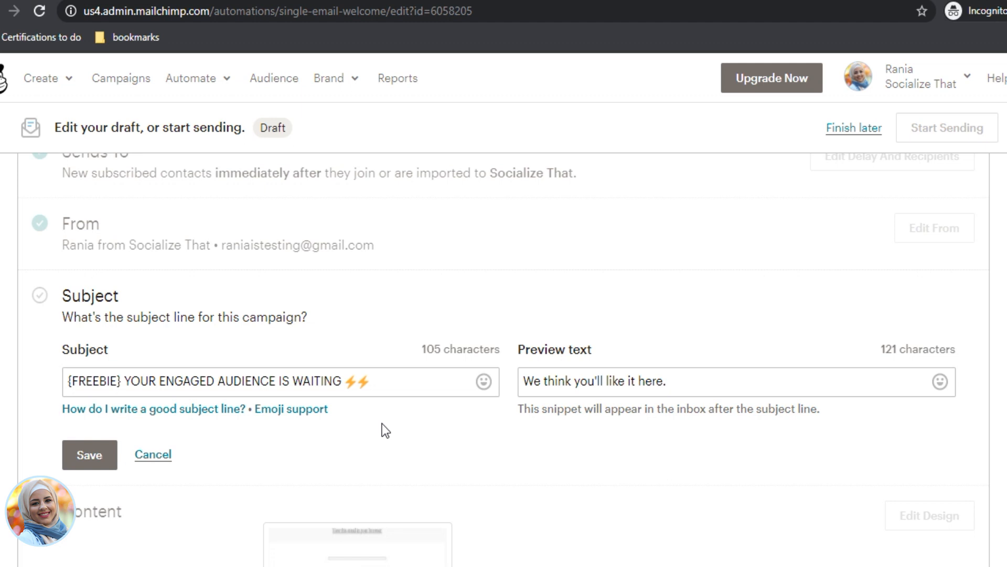
pyautogui.click(372, 379)
pyautogui.moveTo(370, 381); pyautogui.dragTo(362, 383)
pyautogui.hotkey('ctrl', 'c')
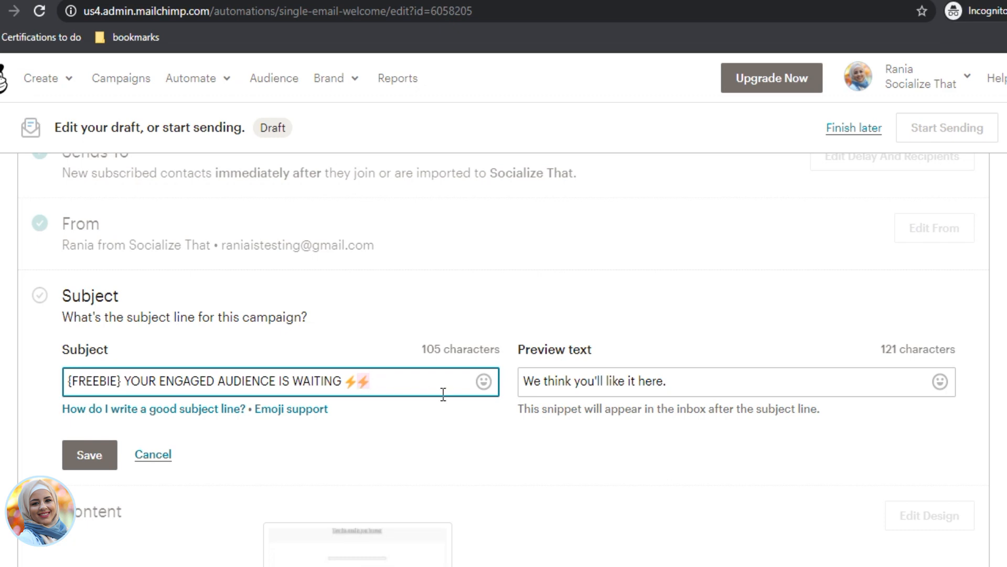
pyautogui.press('BackSpace')
pyautogui.hotkey('ctrl', 'v')
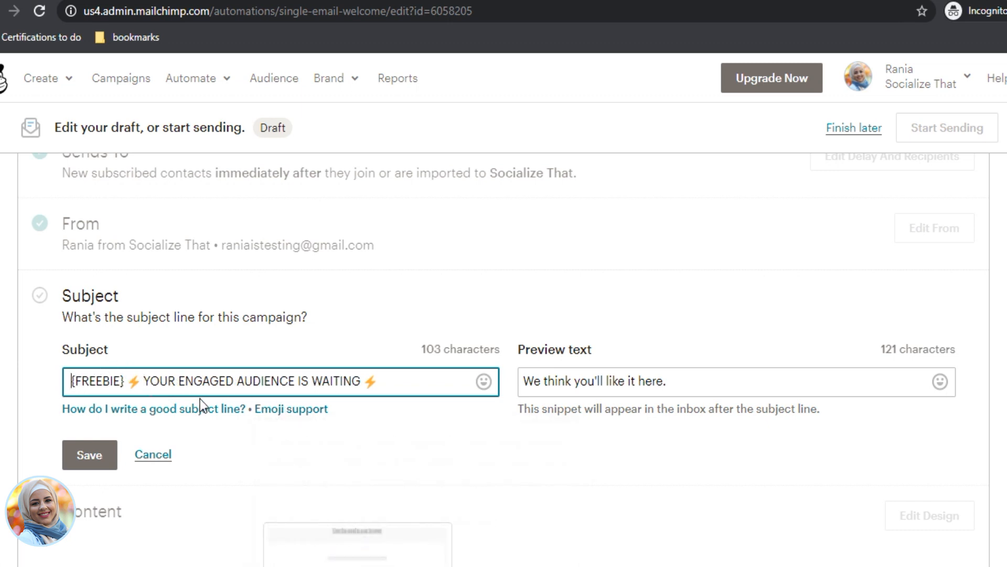
pyautogui.press('BackSpace')
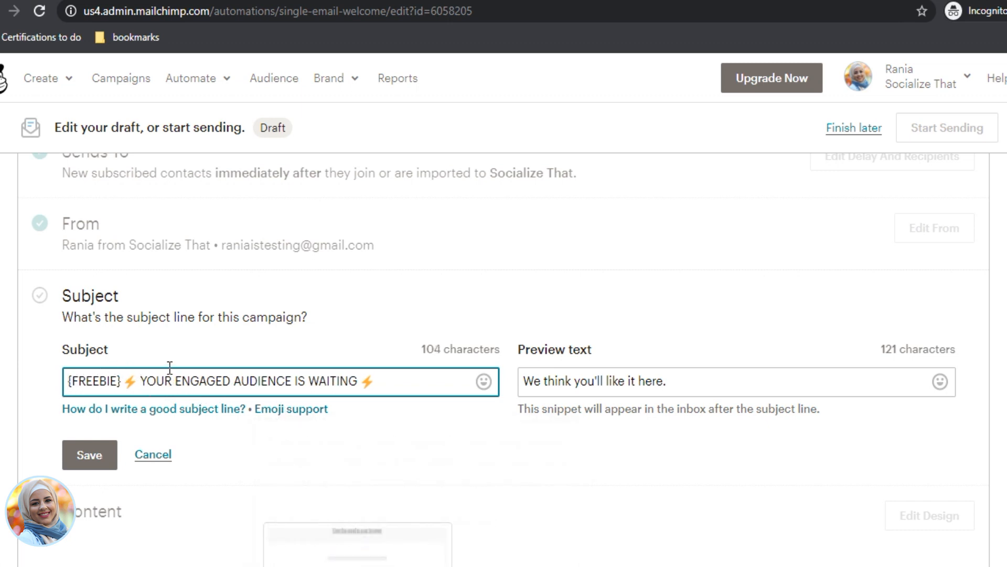
pyautogui.click(232, 381)
# Step: Set preview text to 'You are eager to get an engaged FB audience and save money on ads. Read more...' and save
pyautogui.tripleClick(721, 386)
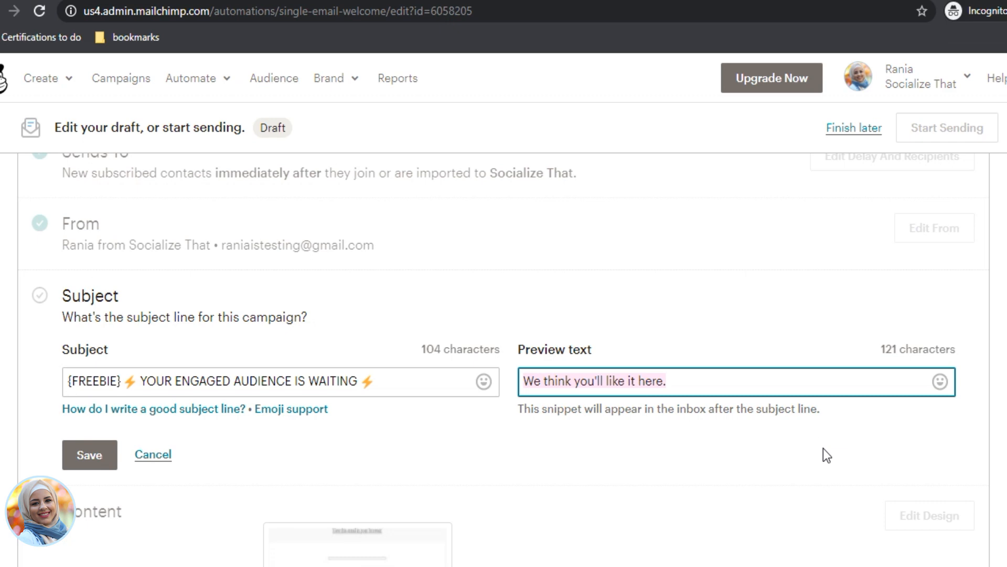
pyautogui.write('YOU')
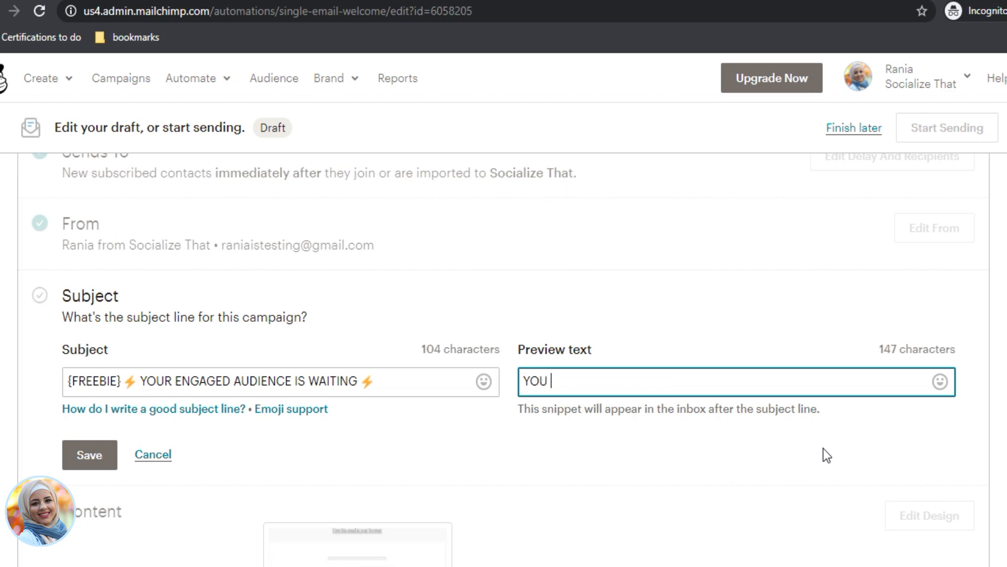
pyautogui.press('BackSpace')
pyautogui.press('BackSpace')
pyautogui.write('ou are eag')
pyautogui.press('BackSpace')
pyautogui.write('ager to get an end')
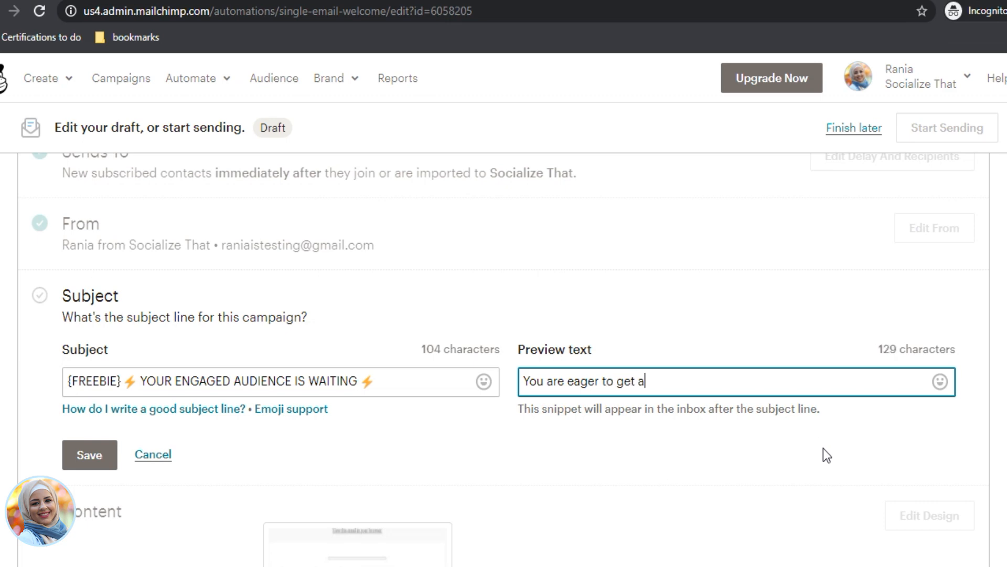
pyautogui.write('ed')
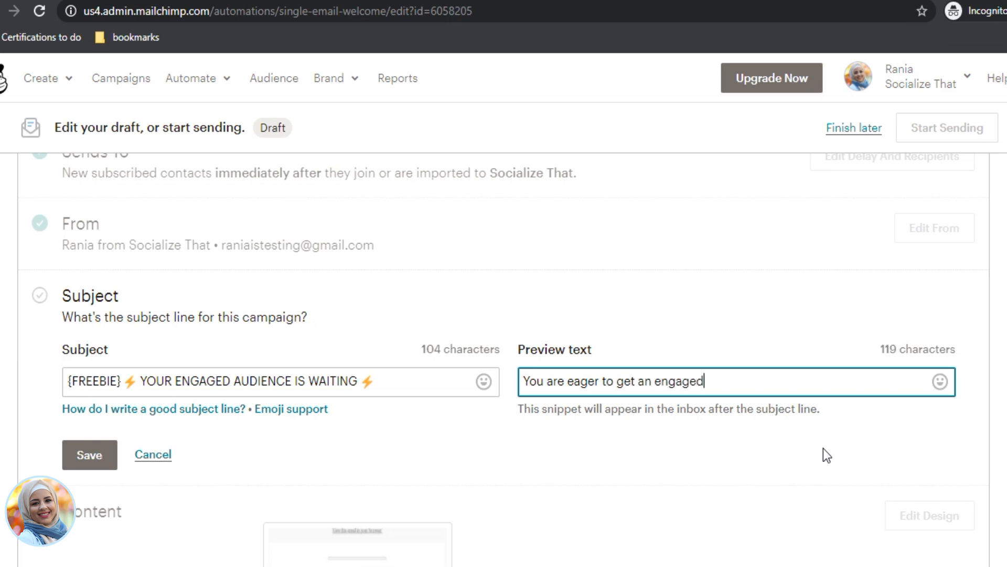
pyautogui.write(' audience and')
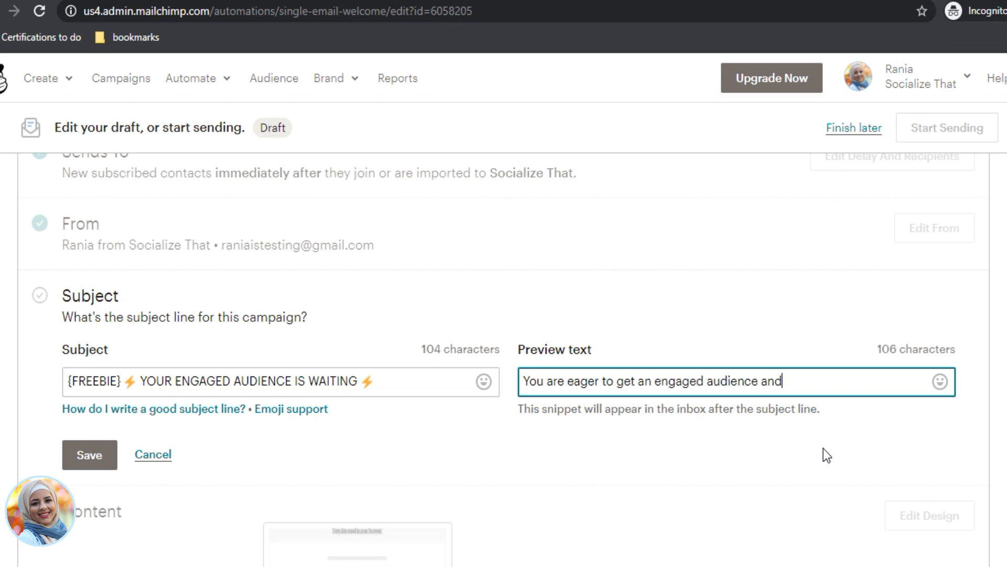
pyautogui.write(' save your money')
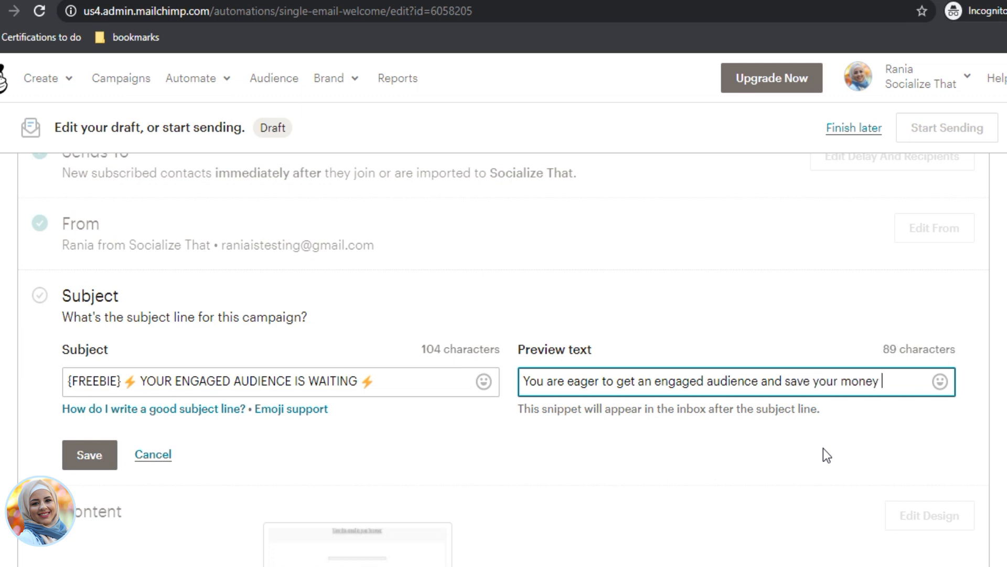
pyautogui.press('BackSpace')
pyautogui.press('BackSpace')
pyautogui.press('BackSpace')
pyautogui.press('BackSpace')
pyautogui.press('BackSpace')
pyautogui.press('BackSpace')
pyautogui.press('BackSpace')
pyautogui.press('BackSpace')
pyautogui.press('BackSpace')
pyautogui.press('BackSpace')
pyautogui.press('BackSpace')
pyautogui.press('BackSpace')
pyautogui.press('BackSpace')
pyautogui.press('BackSpace')
pyautogui.press('BackSpace')
pyautogui.press('BackSpace')
pyautogui.press('BackSpace')
pyautogui.press('BackSpace')
pyautogui.press('BackSpace')
pyautogui.press('BackSpace')
pyautogui.write('ce and')
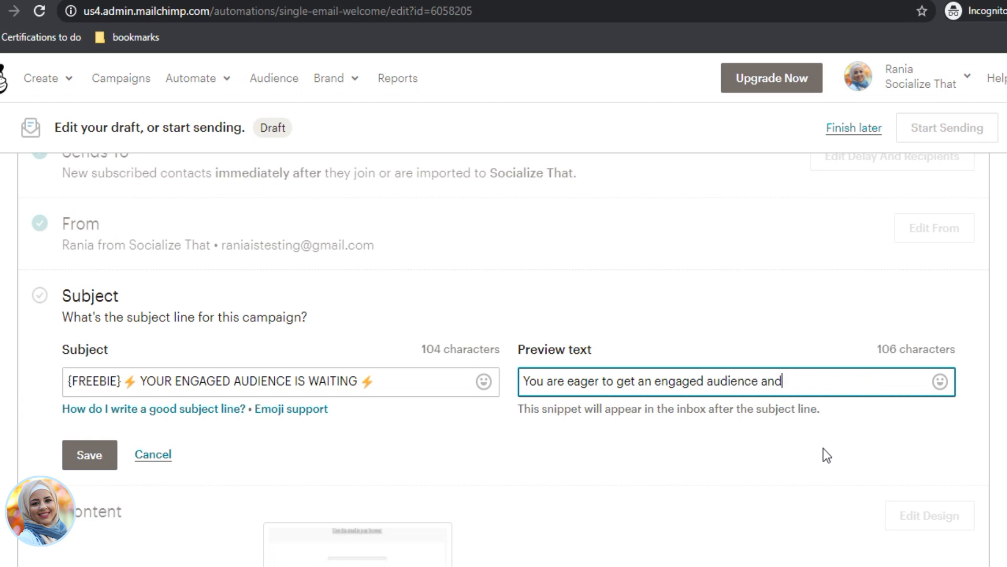
pyautogui.write(' save money on')
pyautogui.write(' a')
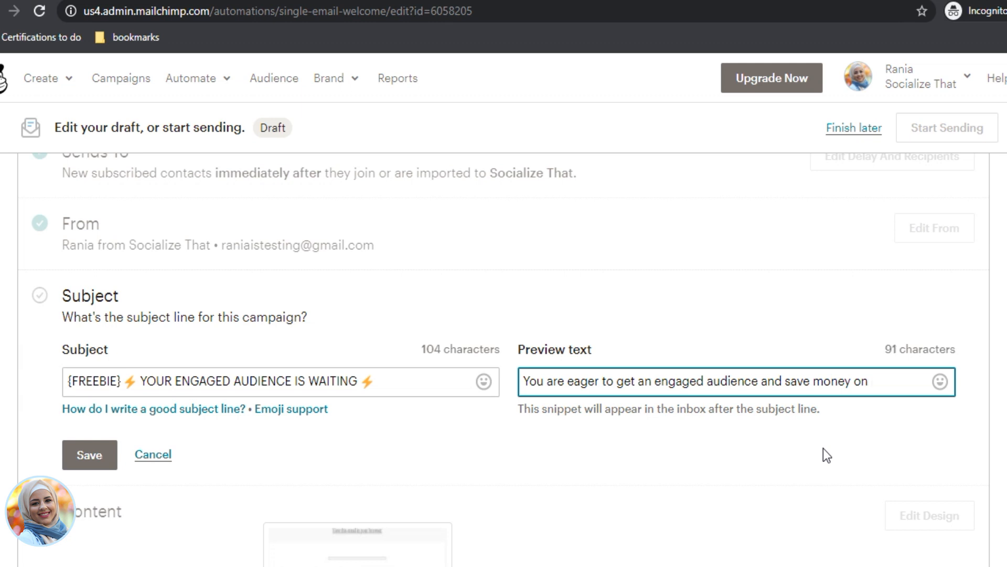
pyautogui.write('ds')
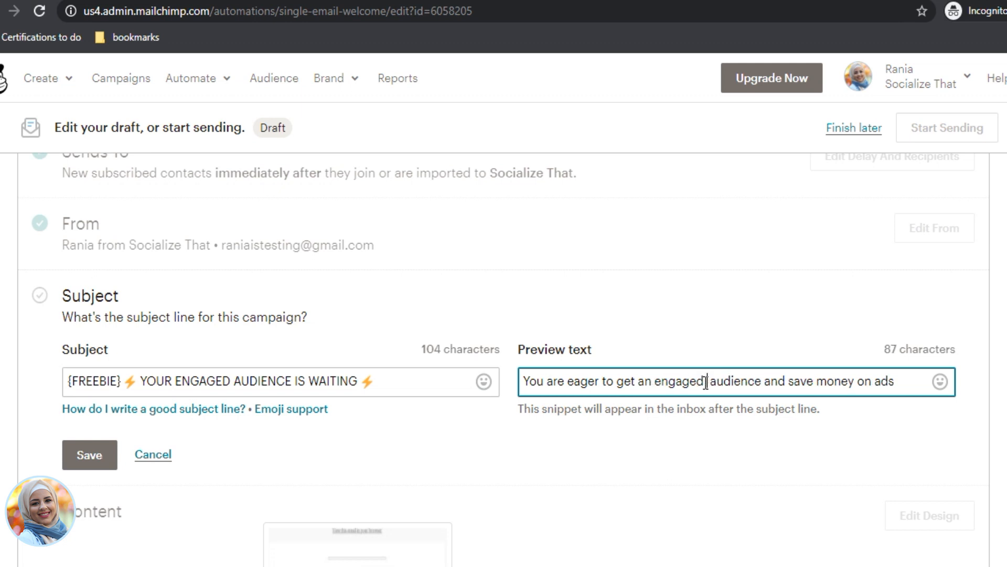
pyautogui.write('FB ')
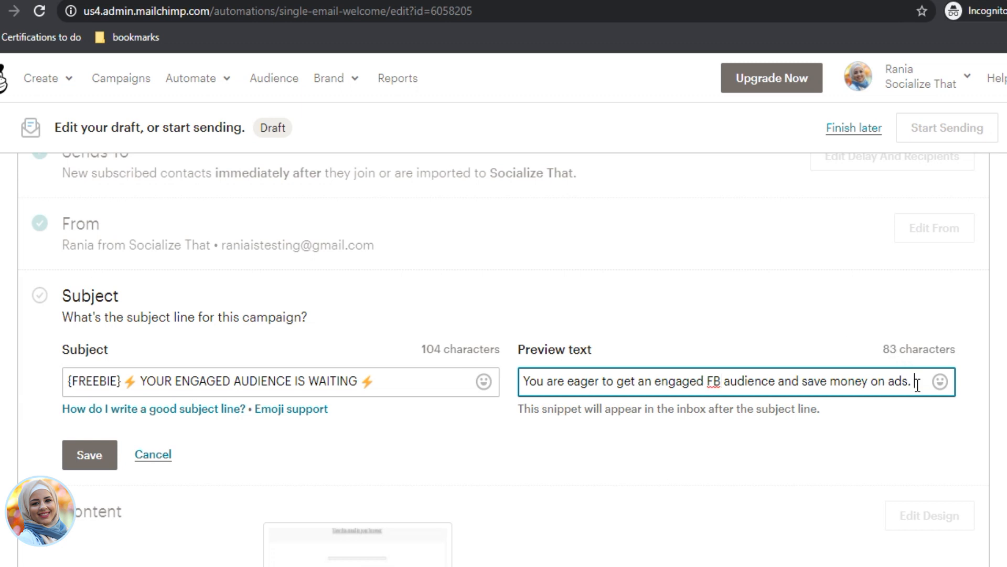
pyautogui.write('Read more...')
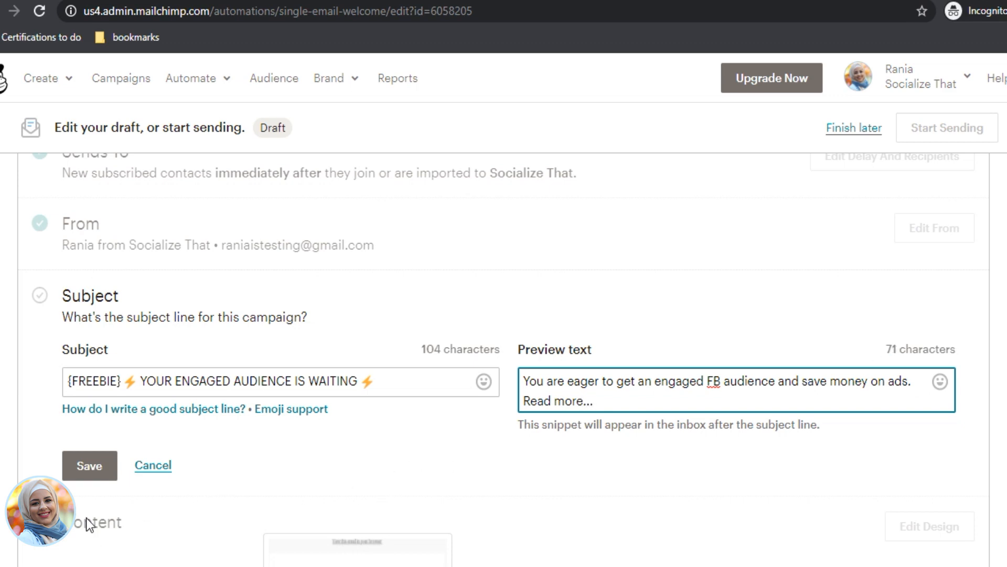
pyautogui.click(91, 466)
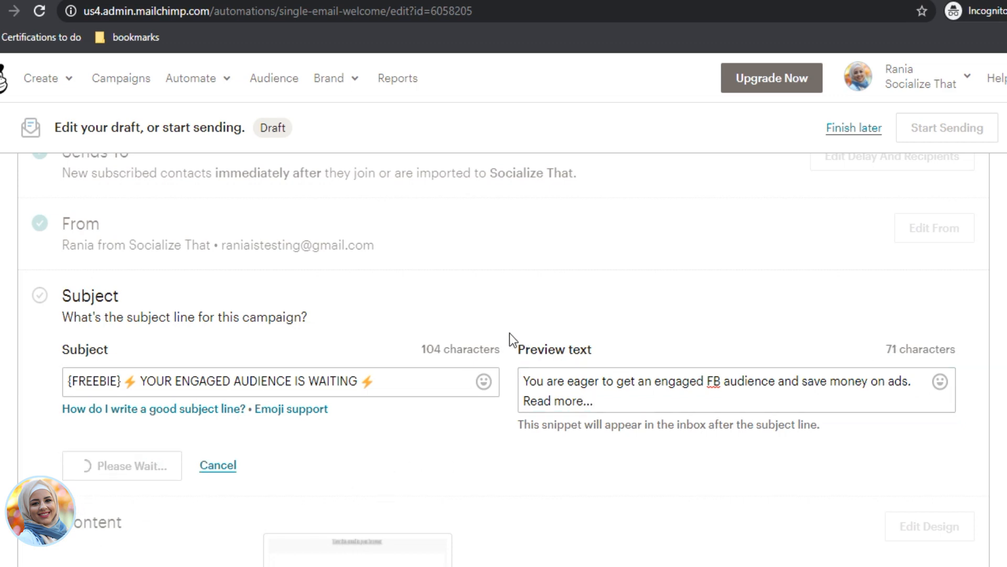
# Step: Check the welcome content's thumbnail preview, then launch Edit Design for the email
pyautogui.scroll(-3, 361, 360)
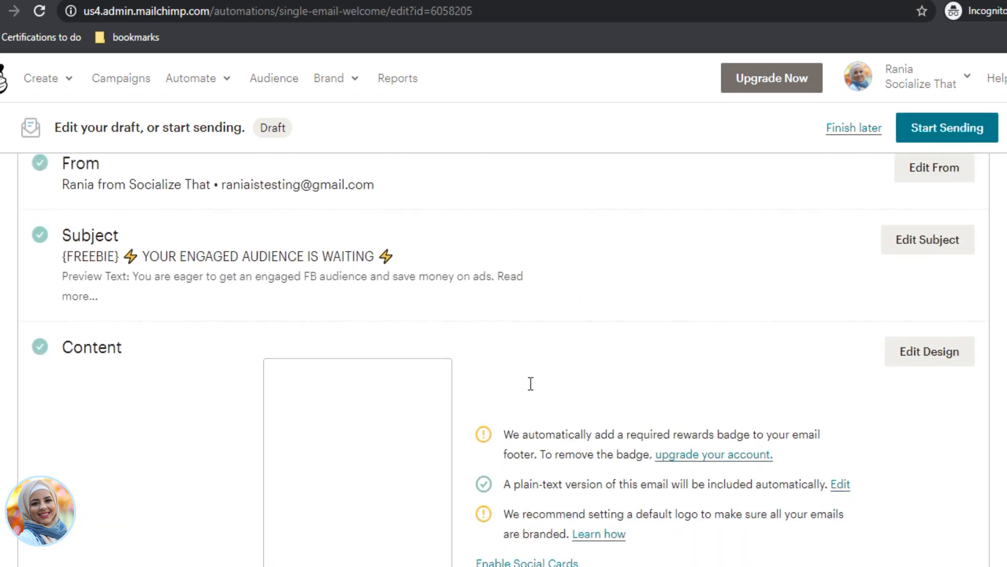
pyautogui.click(399, 391)
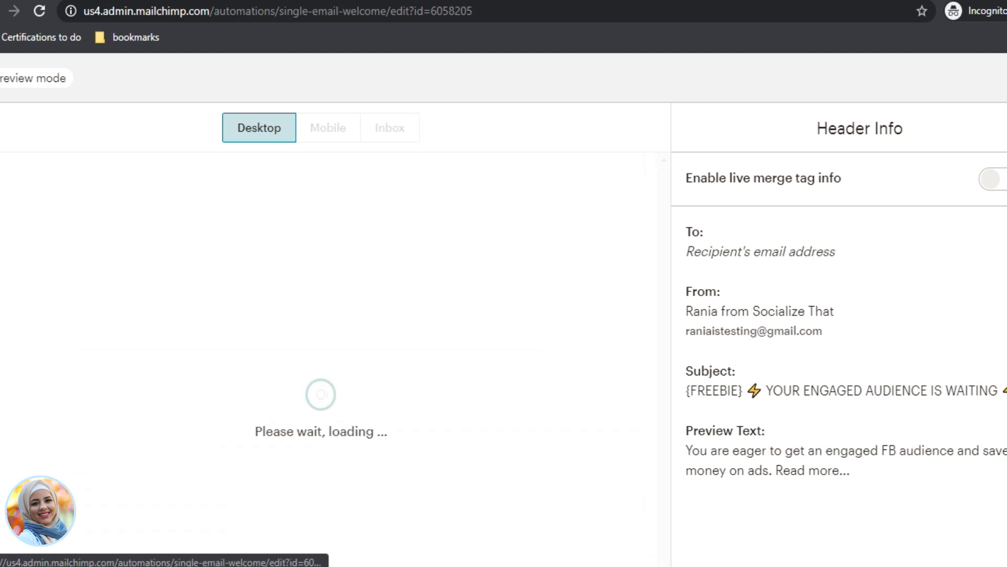
pyautogui.click(1006, 79)
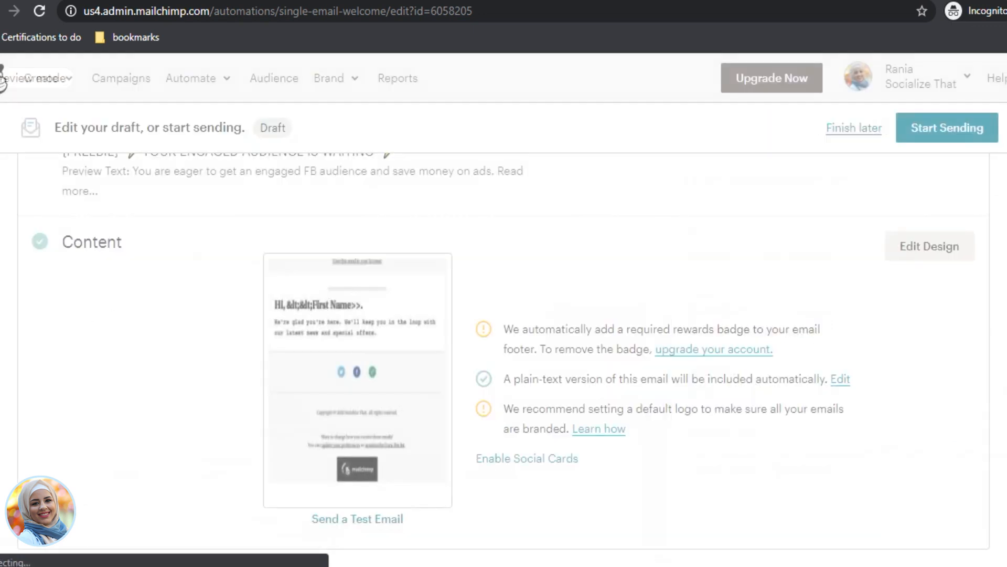
pyautogui.click(927, 248)
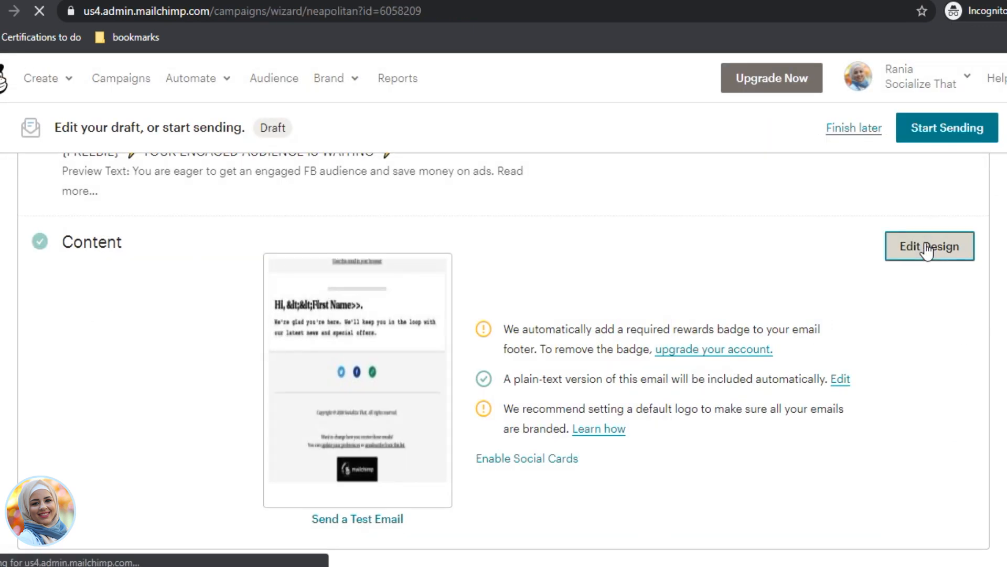
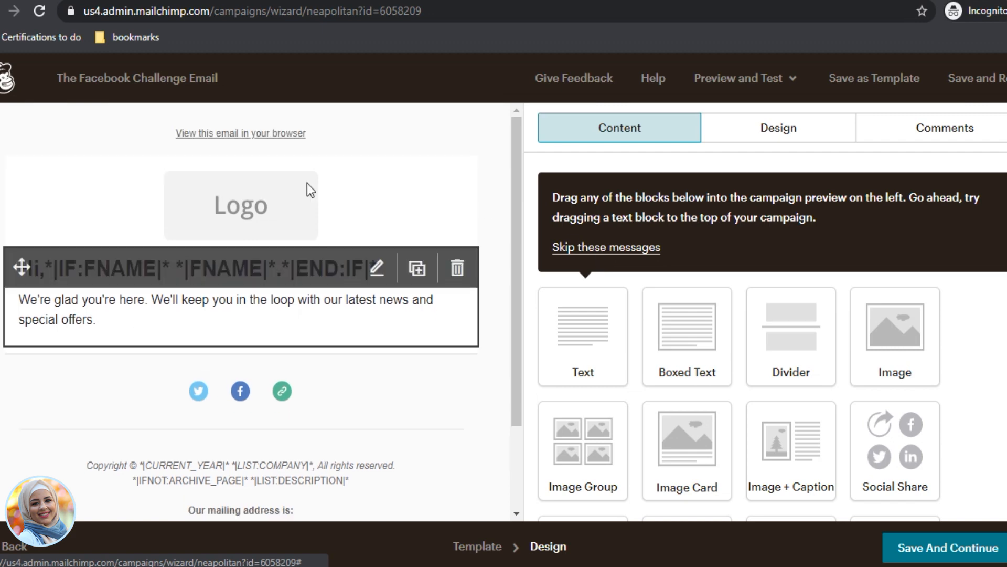
# Step: Return to the email's template choices and look through the available layouts
pyautogui.scroll(-1, 346, 422)
pyautogui.scroll(-4, 351, 418)
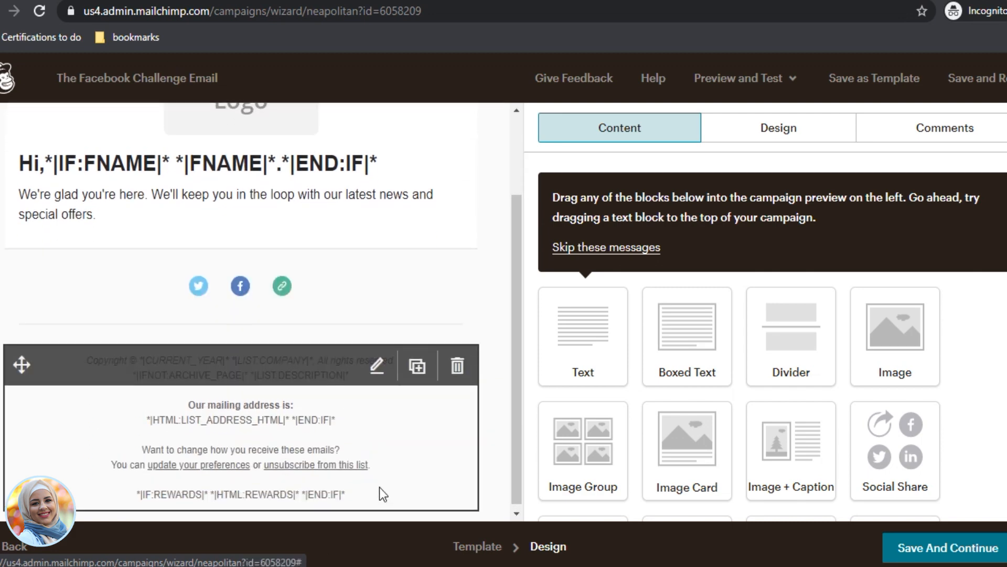
pyautogui.scroll(5, 382, 490)
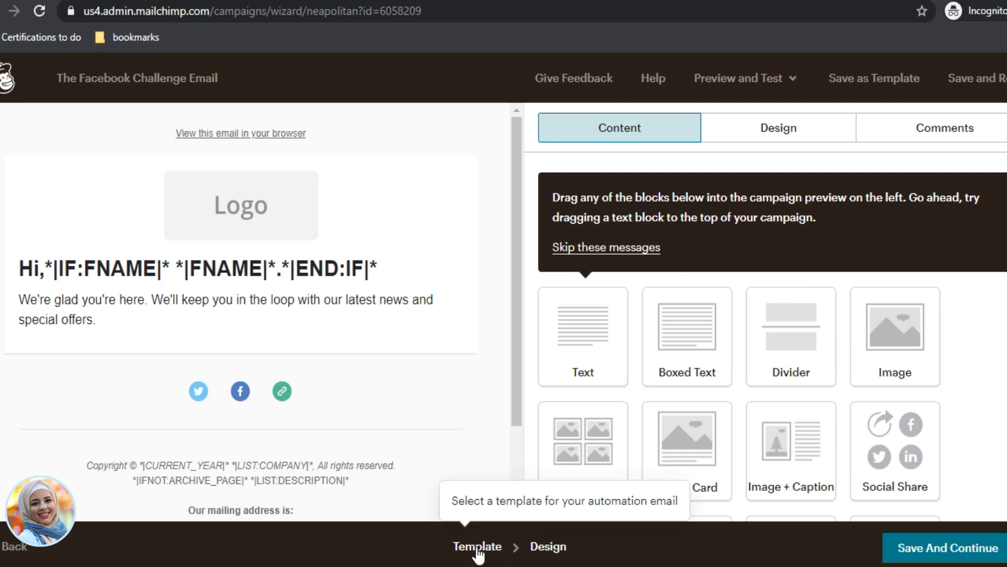
pyautogui.click(483, 548)
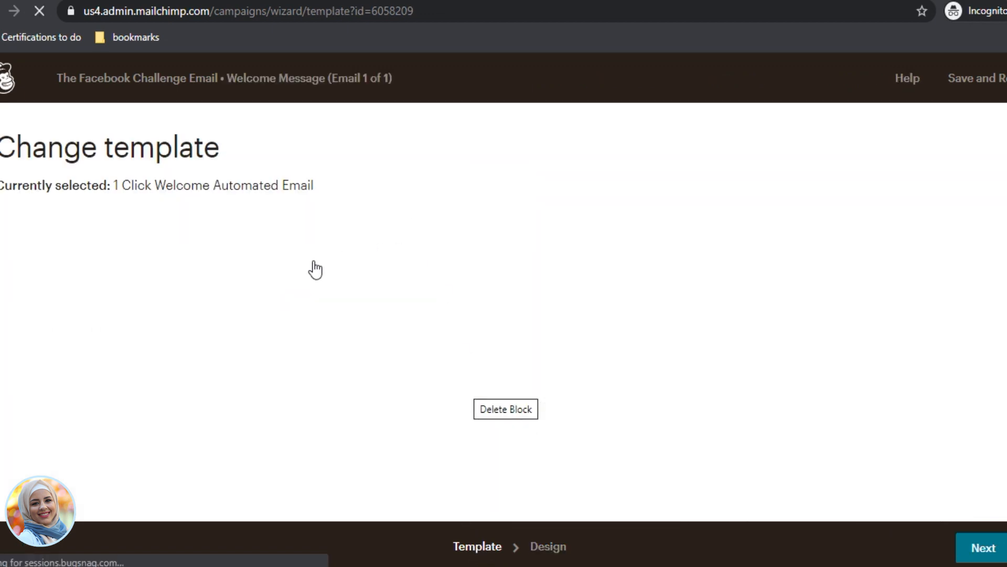
pyautogui.scroll(-4, 174, 392)
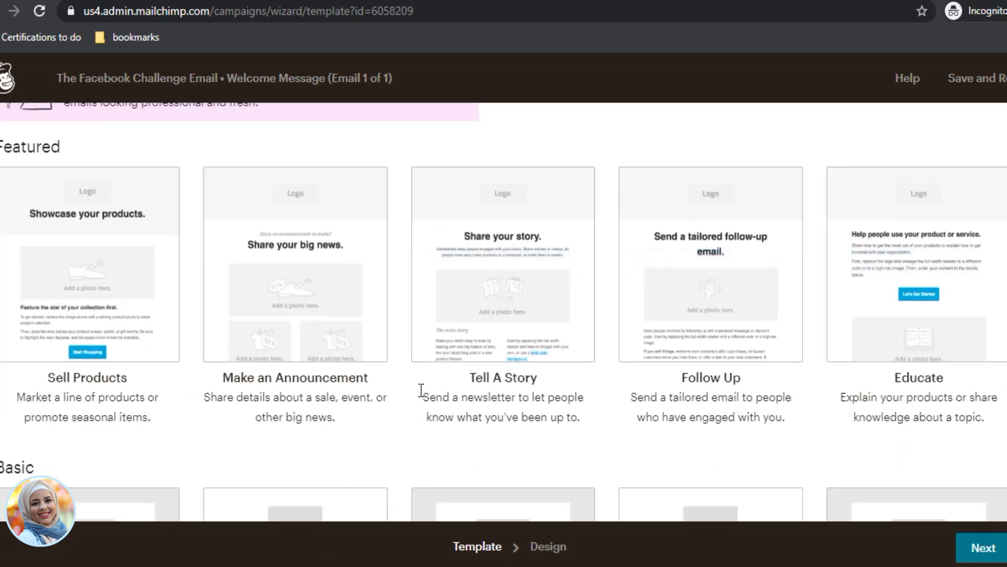
pyautogui.moveTo(542, 250)
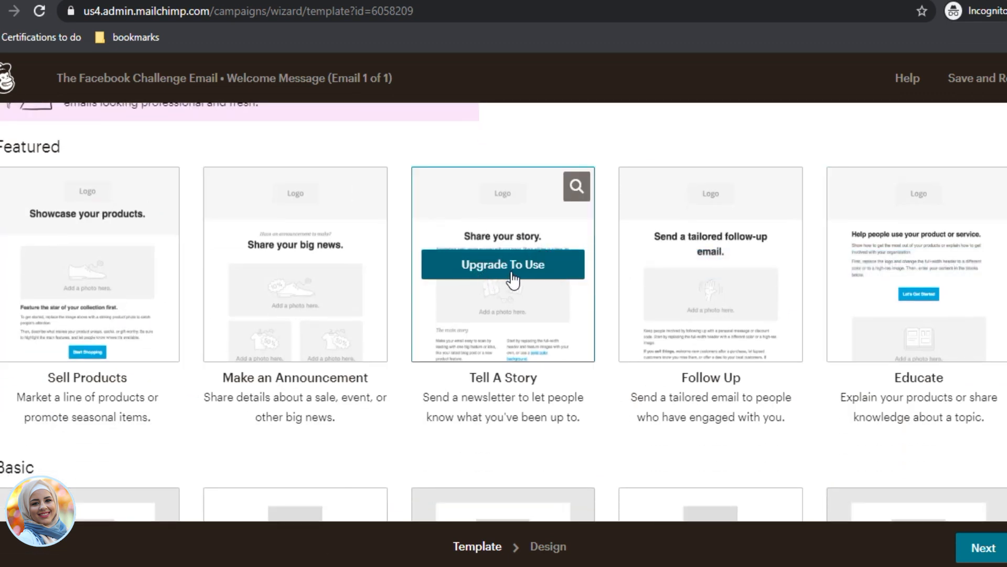
pyautogui.scroll(-5, 258, 300)
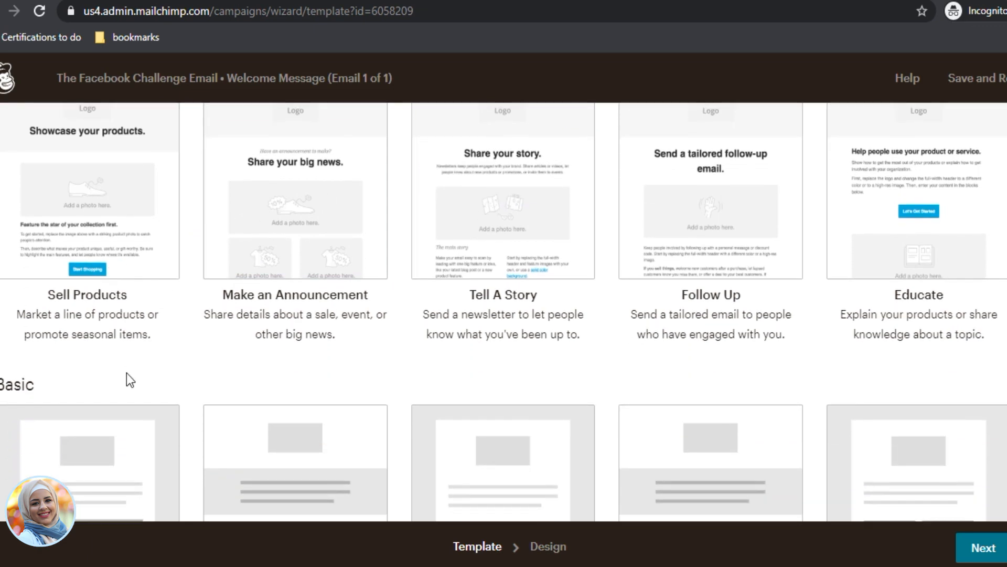
pyautogui.scroll(8, 283, 295)
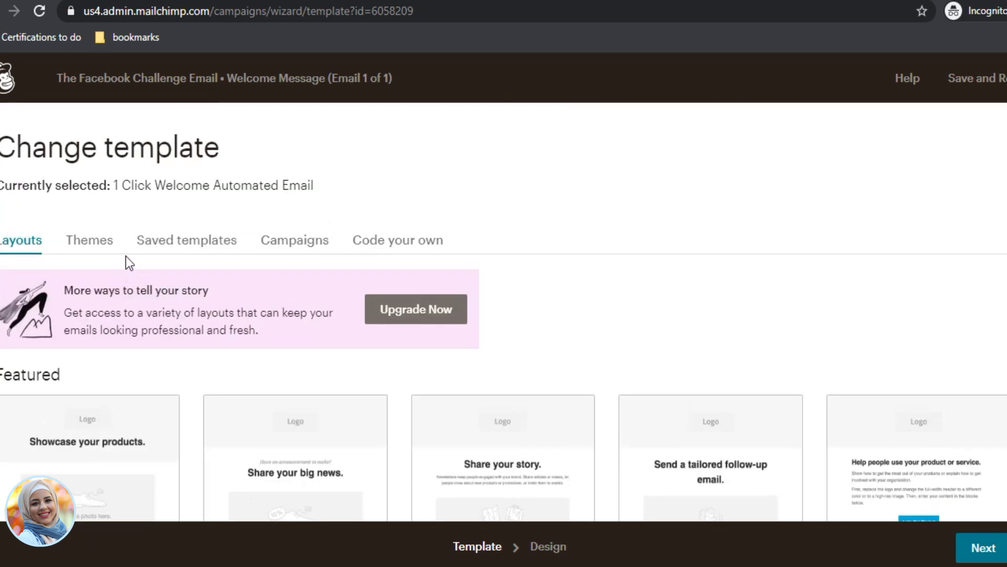
# Step: Compare the themes, then switch the email to the Sell Products layout
pyautogui.click(105, 240)
pyautogui.scroll(-5, 174, 289)
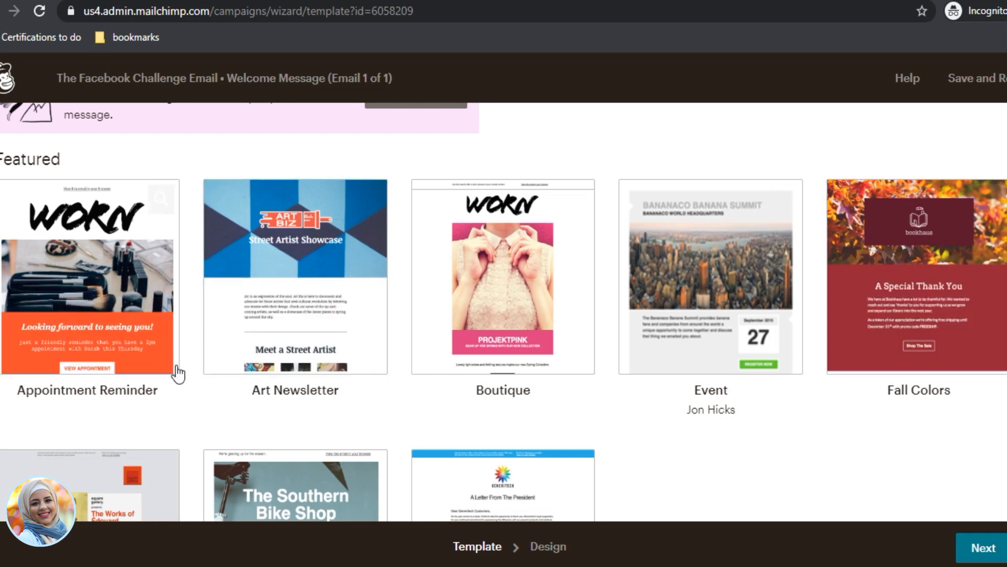
pyautogui.scroll(-5, 191, 377)
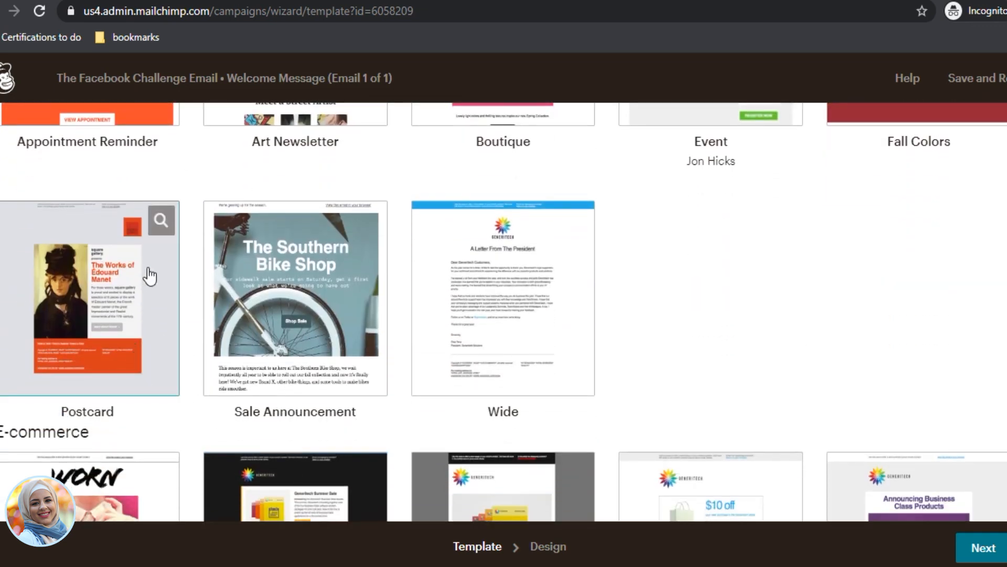
pyautogui.scroll(-4, 530, 436)
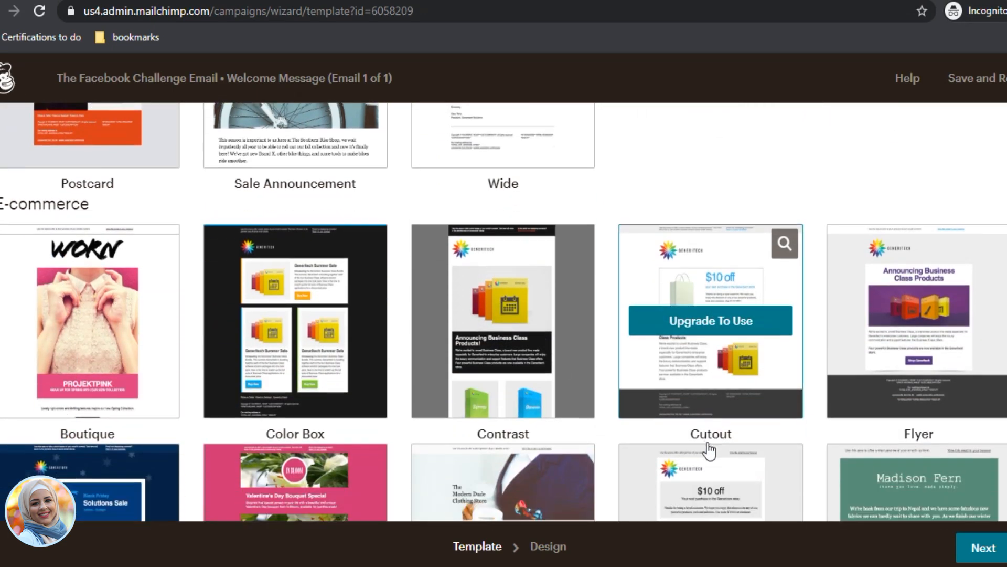
pyautogui.scroll(1, 708, 450)
pyautogui.scroll(10, 485, 378)
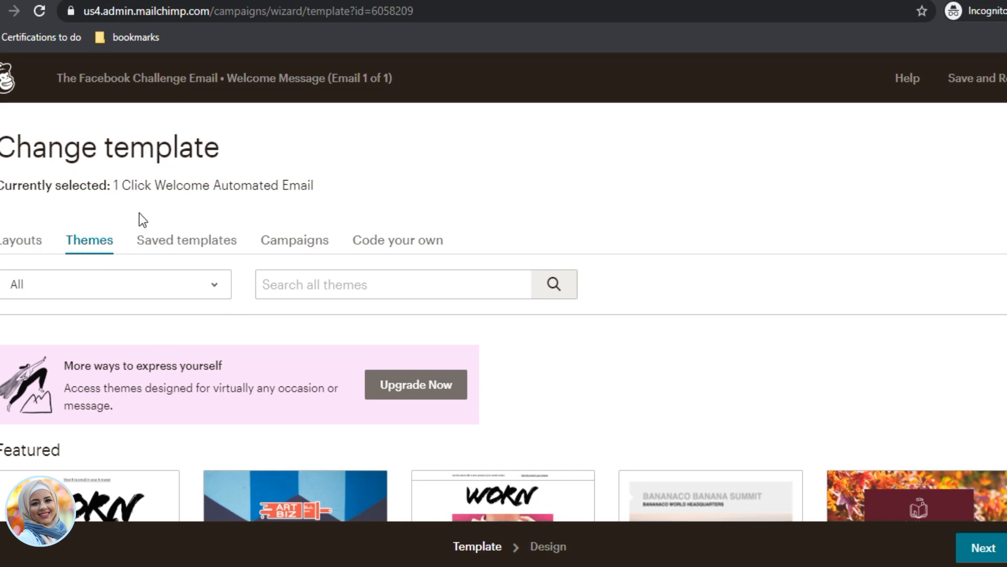
pyautogui.click(21, 240)
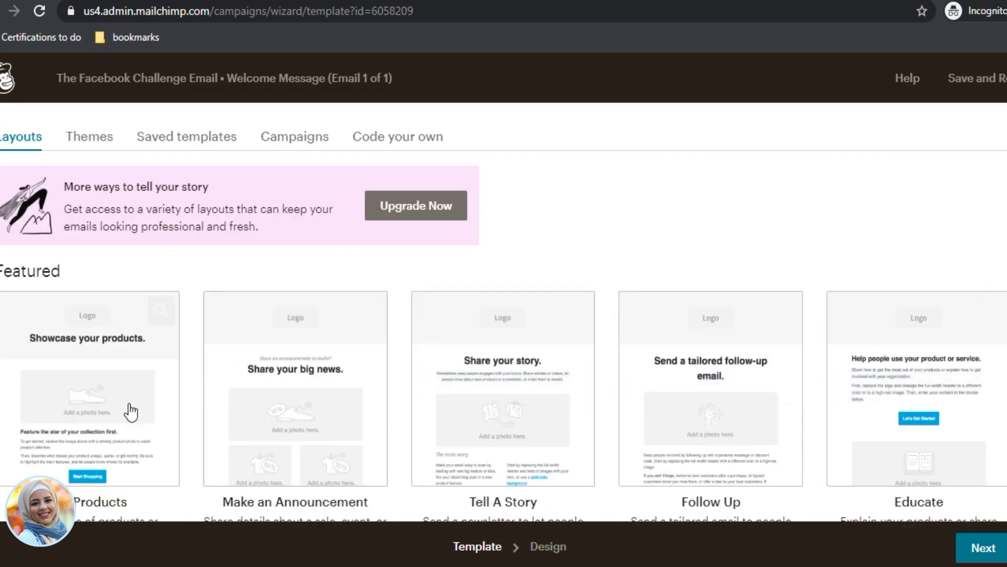
pyautogui.click(112, 413)
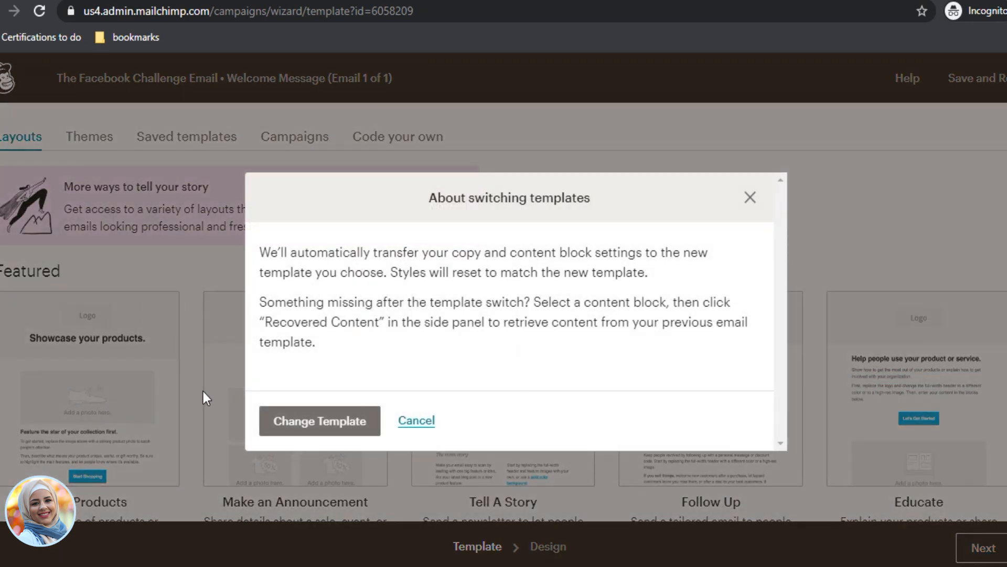
pyautogui.click(315, 435)
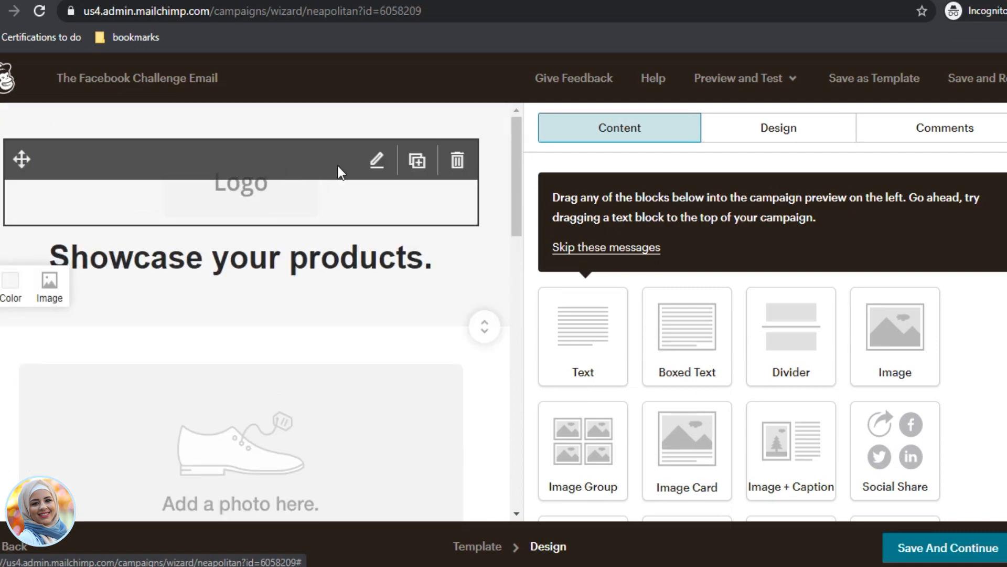
# Step: Choose the Socialize That logo as the logo replacement and resize it to 300 px wide
pyautogui.click(377, 160)
pyautogui.click(637, 238)
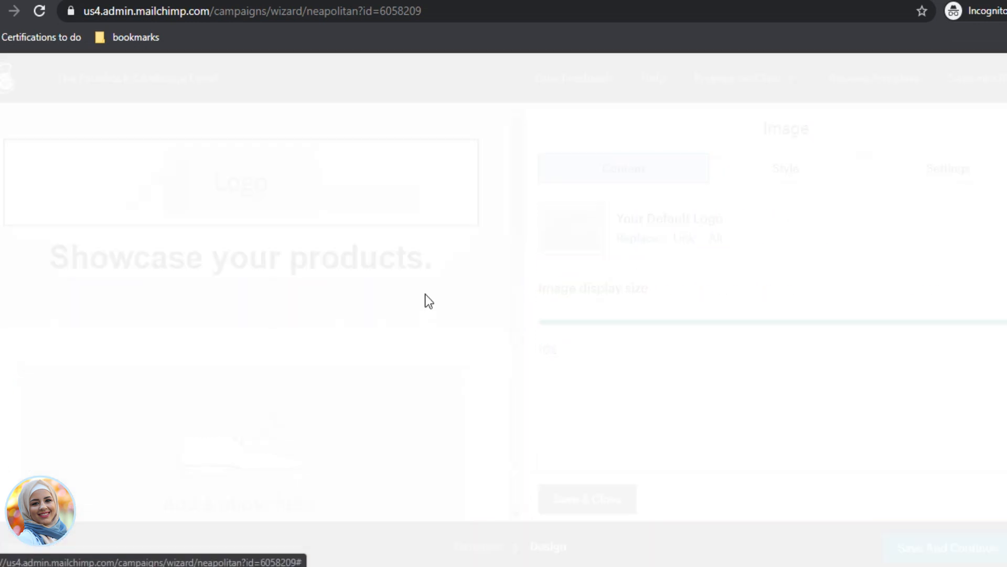
pyautogui.click(768, 142)
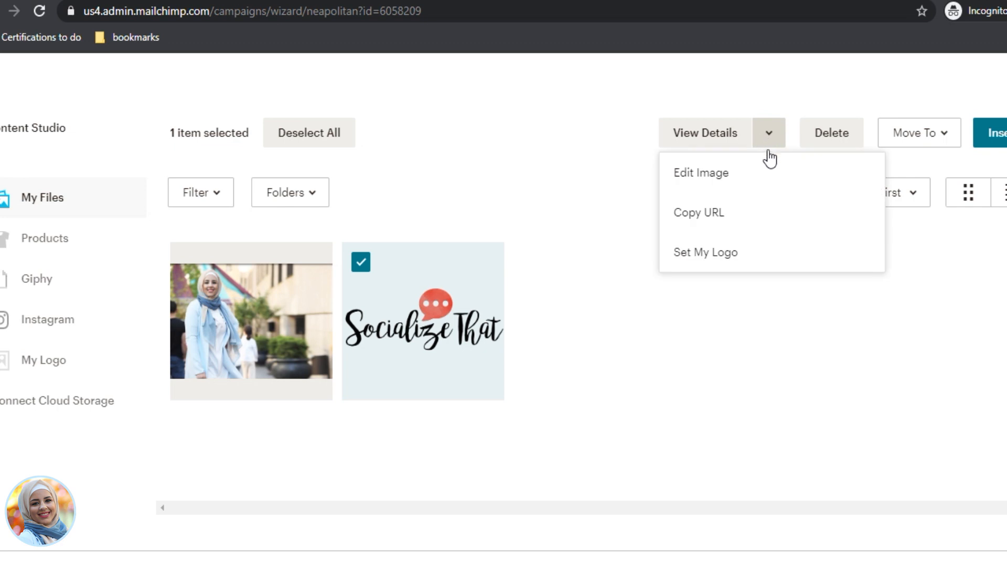
pyautogui.click(766, 171)
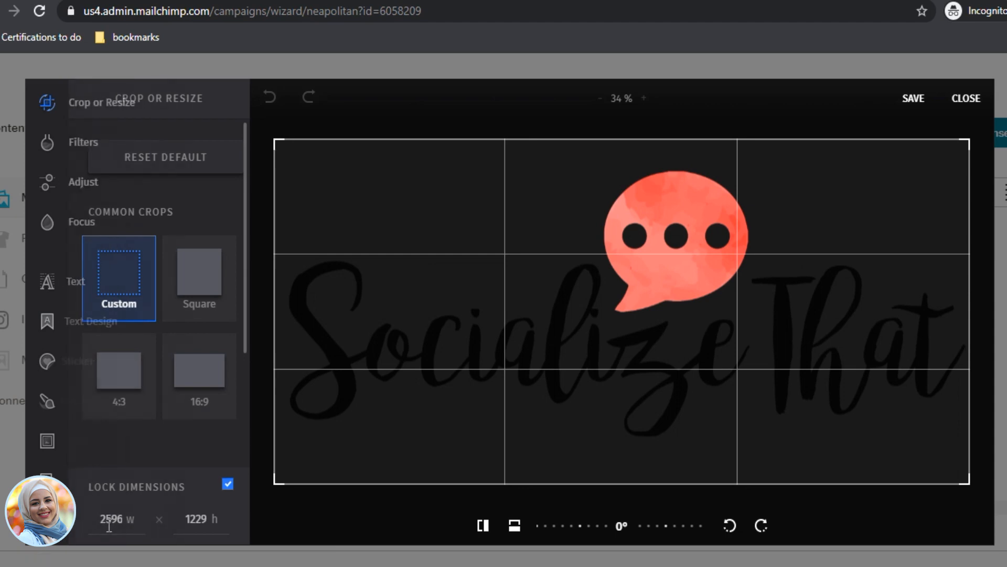
pyautogui.write('300')
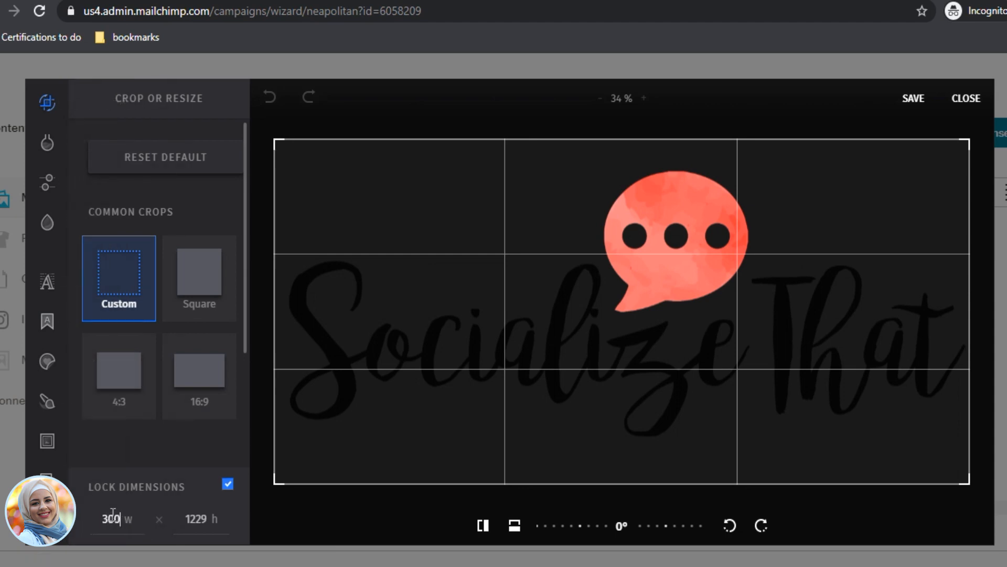
pyautogui.click(301, 516)
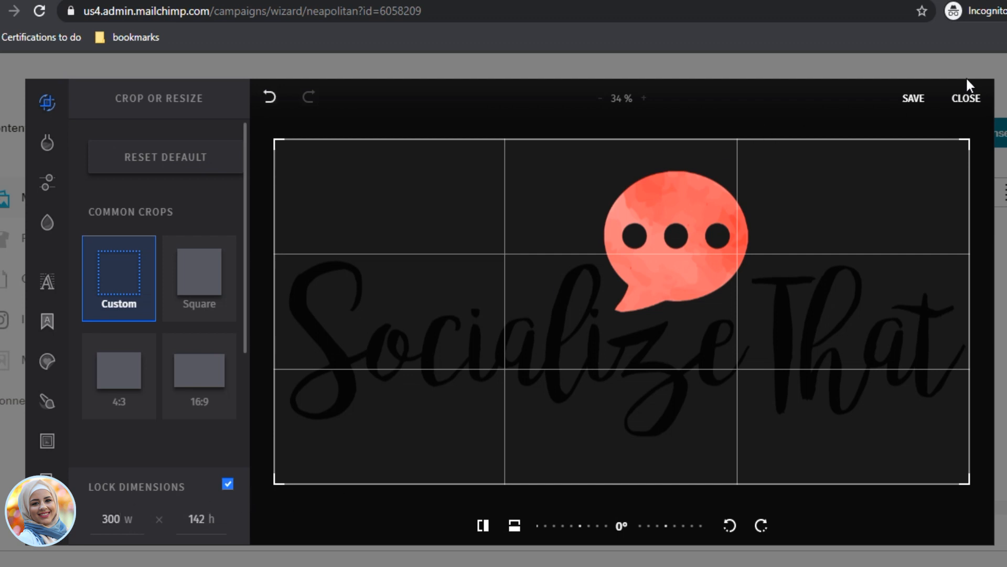
pyautogui.click(918, 102)
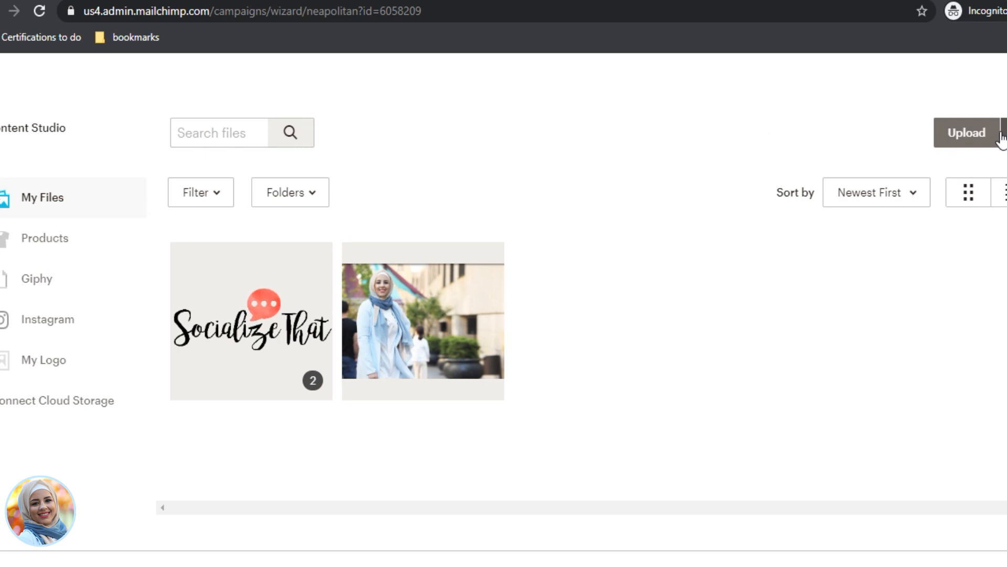
# Step: Insert the resized ST Logo NEW.png at the top of the email
pyautogui.click(296, 327)
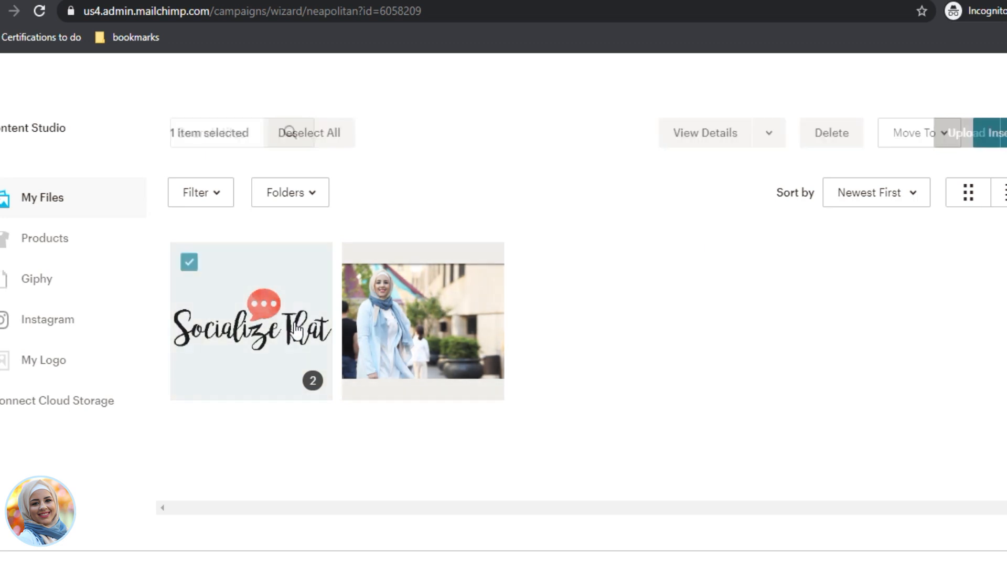
pyautogui.click(999, 133)
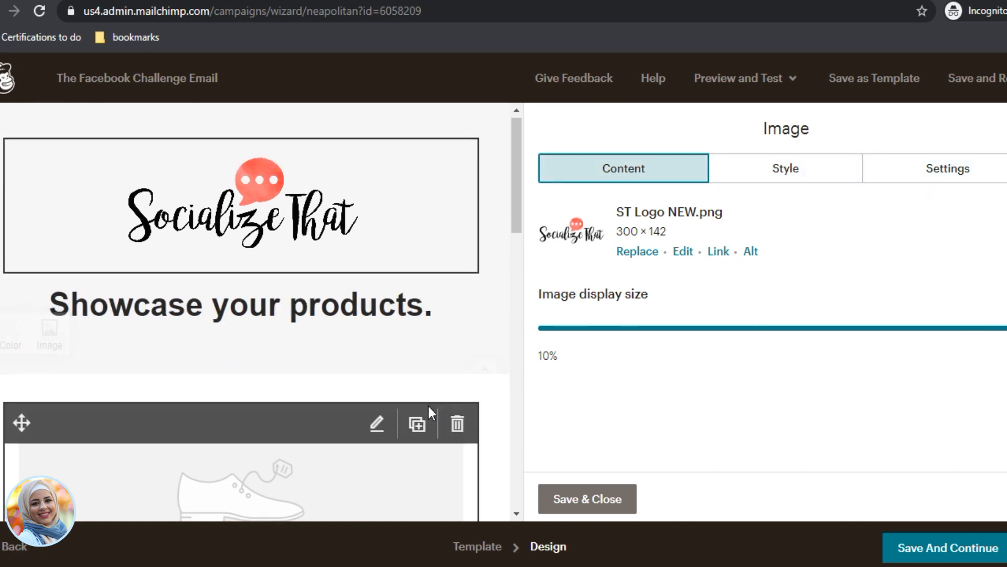
pyautogui.scroll(-3, 427, 404)
pyautogui.scroll(2, 390, 360)
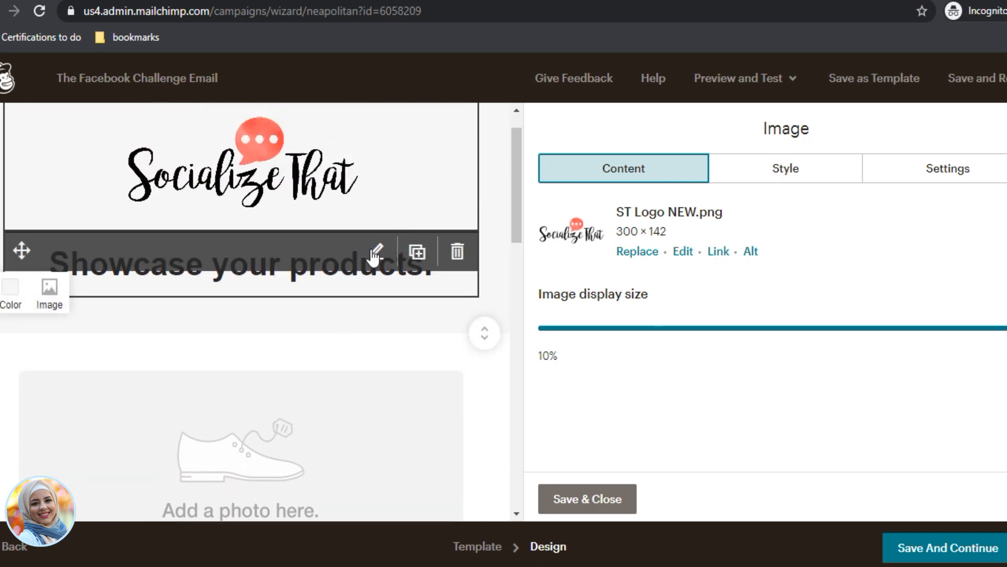
# Step: Replace the heading with 'Are you ready for an engaged audience on Facebook?'
pyautogui.click(375, 270)
pyautogui.hotkey('ctrl', 'a')
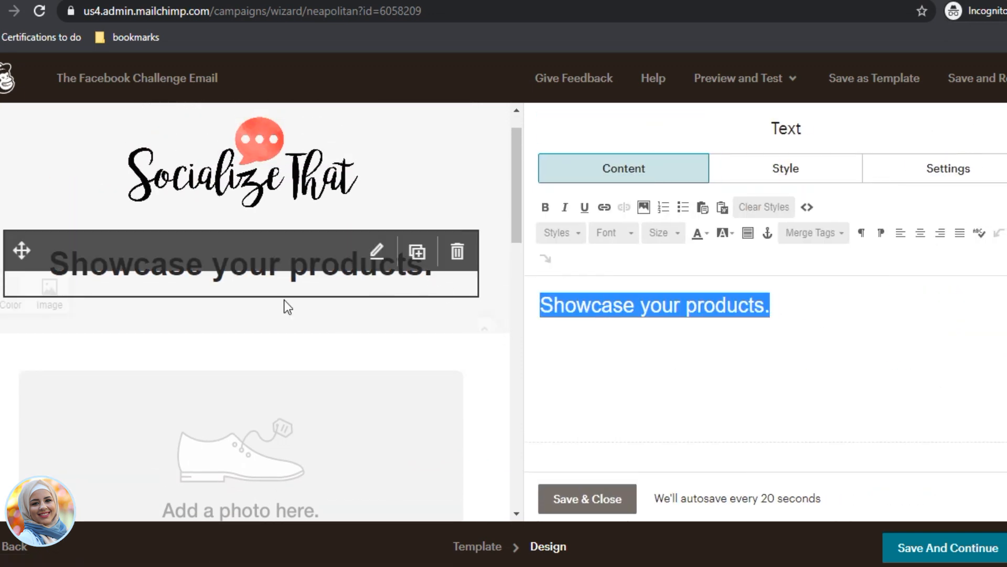
pyautogui.write('Are you ready for an engaged audei')
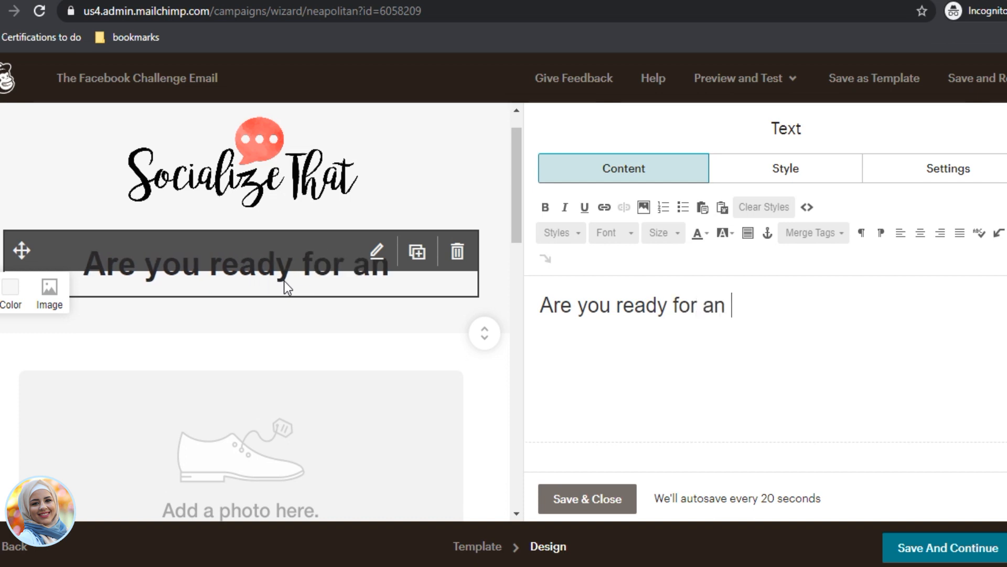
pyautogui.press('BackSpace')
pyautogui.press('BackSpace')
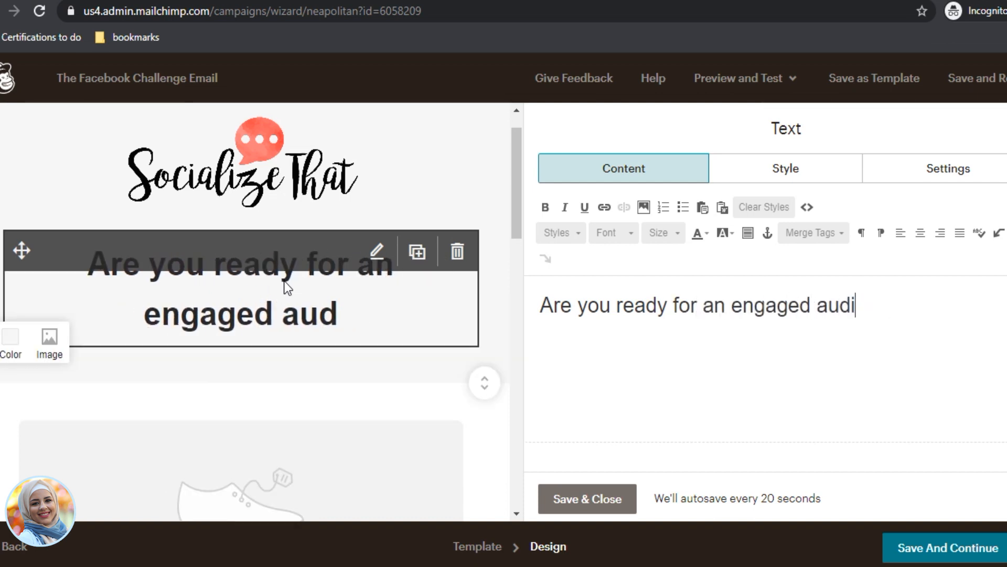
pyautogui.write('ience on FAce')
pyautogui.press('BackSpace')
pyautogui.press('BackSpace')
pyautogui.press('BackSpace')
pyautogui.write('acebook?')
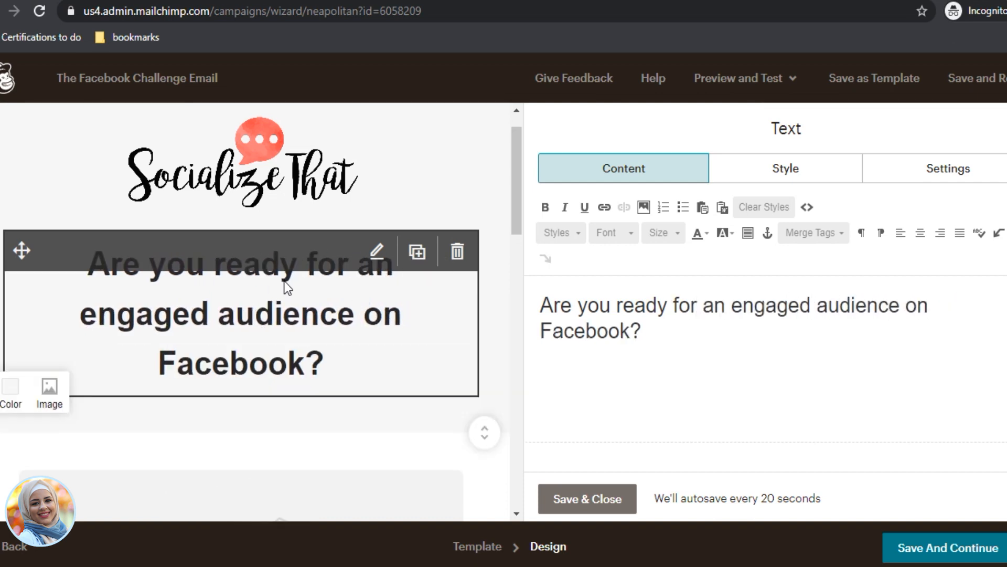
# Step: Set the whole heading to font size 18 and open the product photo block for editing
pyautogui.click(677, 233)
pyautogui.click(679, 350)
pyautogui.hotkey('ctrl', 'a')
pyautogui.click(677, 233)
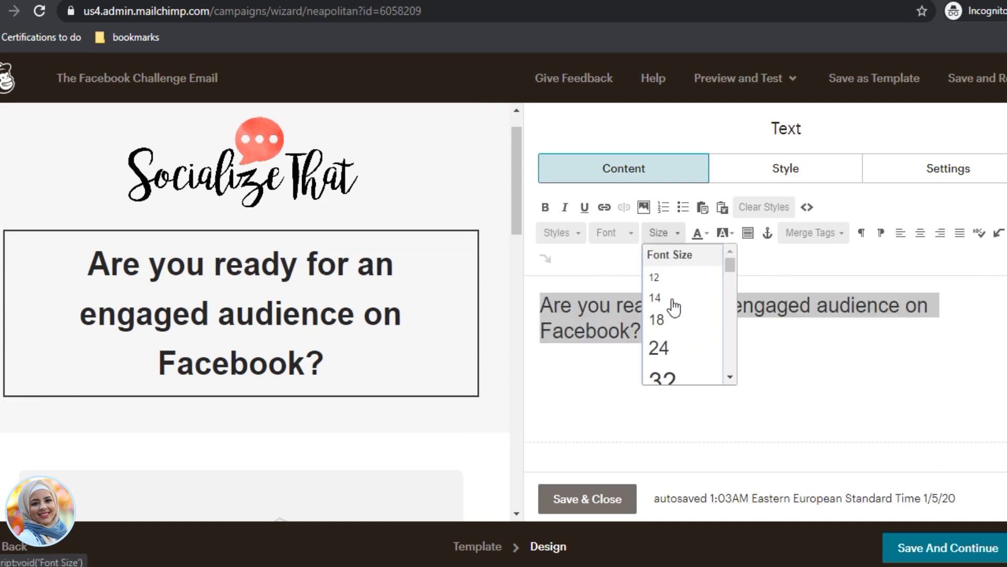
pyautogui.click(676, 341)
pyautogui.click(659, 234)
pyautogui.scroll(3, 671, 267)
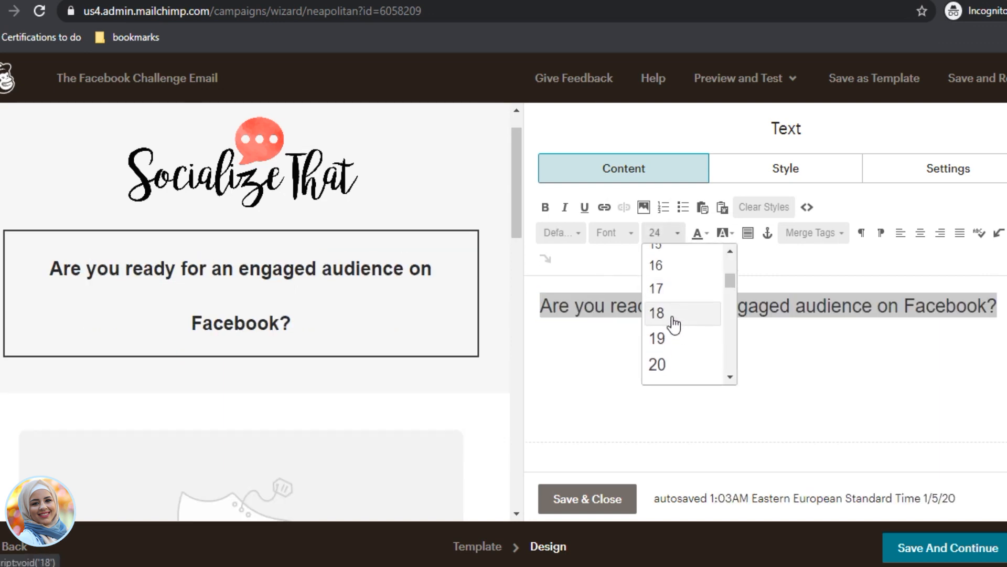
pyautogui.click(661, 313)
pyautogui.click(383, 394)
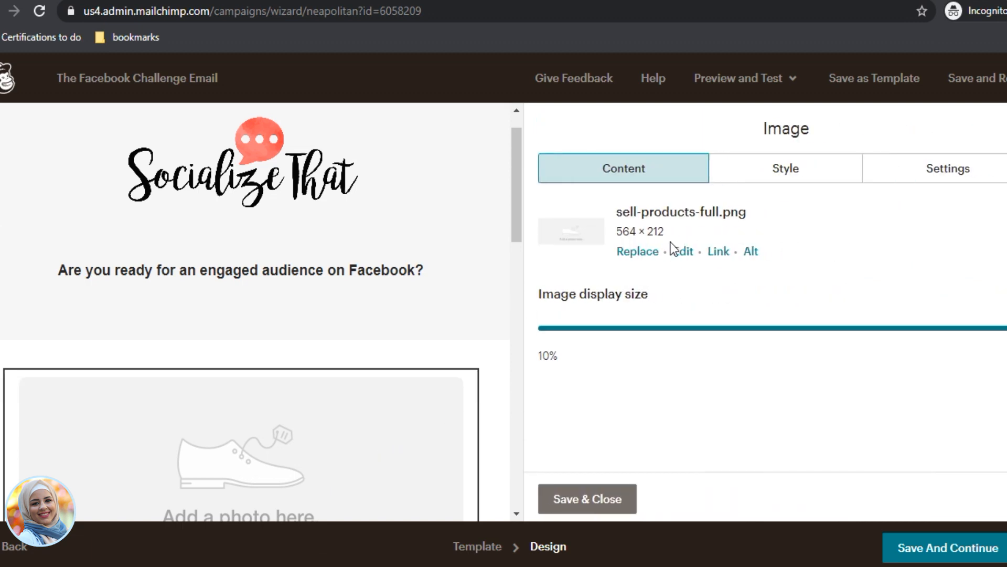
# Step: Upload DCFVB.jpg from the Desktop's ica lead magnet folder to Content Studio
pyautogui.click(642, 252)
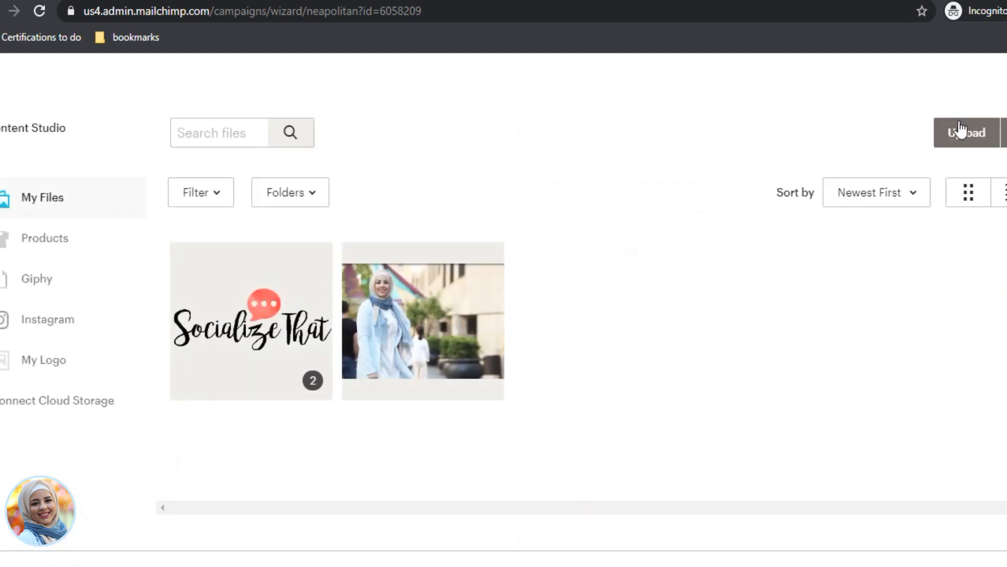
pyautogui.click(959, 131)
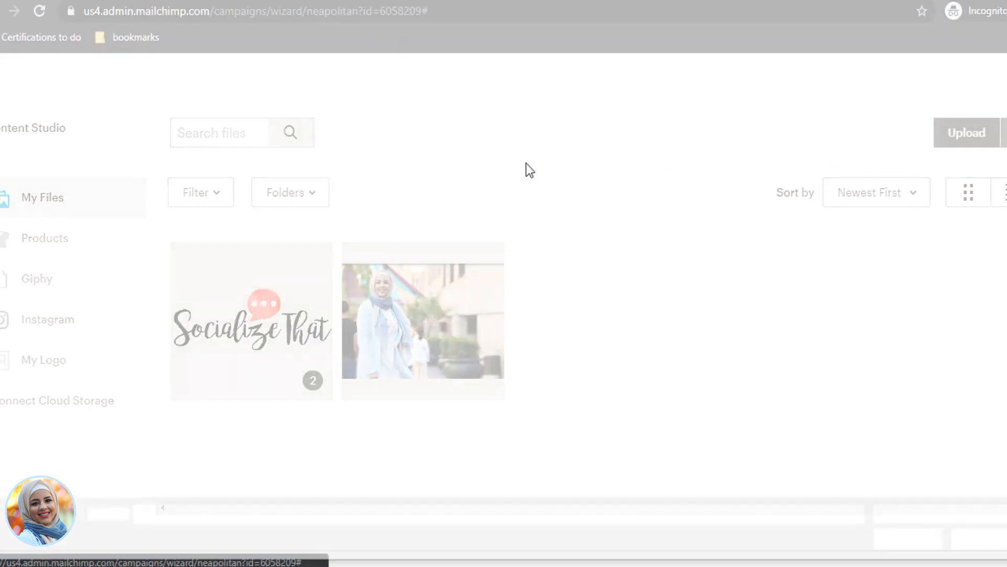
pyautogui.click(32, 97)
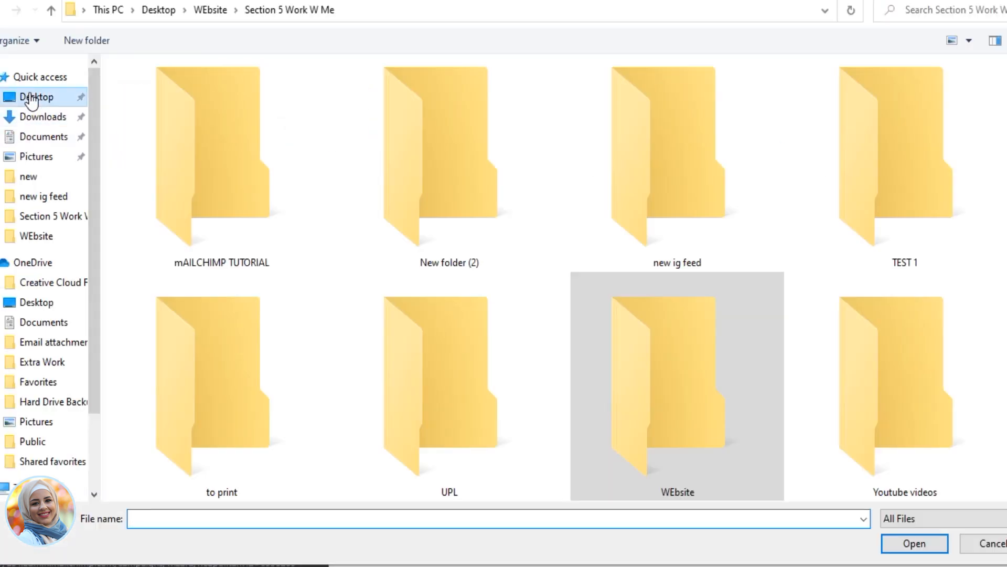
pyautogui.scroll(2, 504, 268)
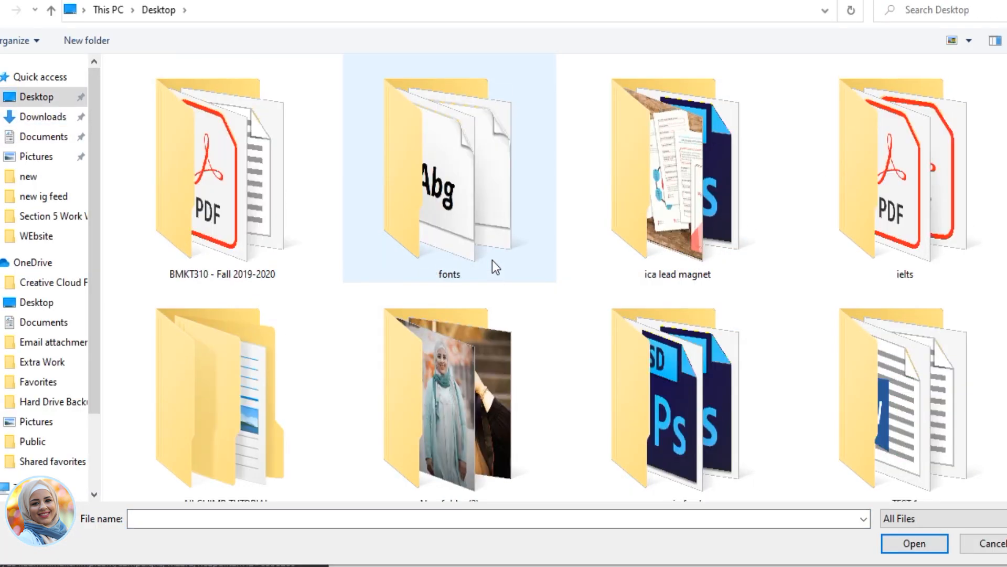
pyautogui.doubleClick(678, 222)
pyautogui.click(227, 119)
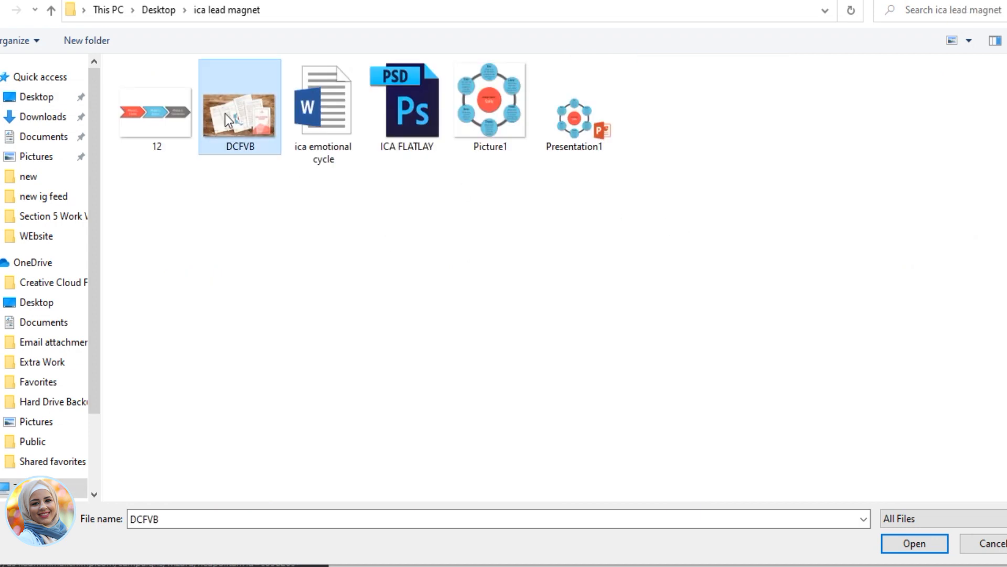
pyautogui.doubleClick(227, 120)
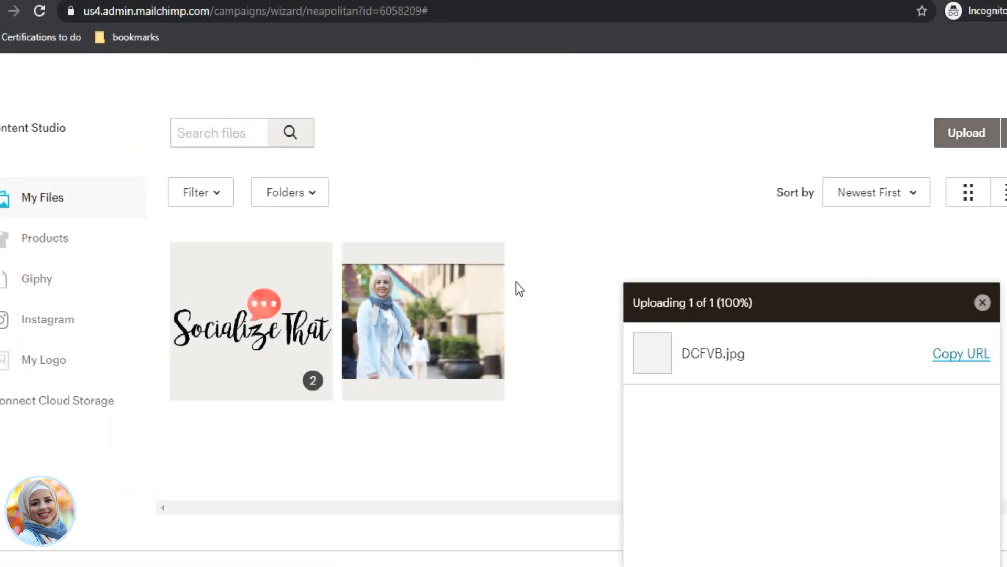
# Step: Insert DCFVB.jpg into the product photo block and review the result
pyautogui.click(265, 299)
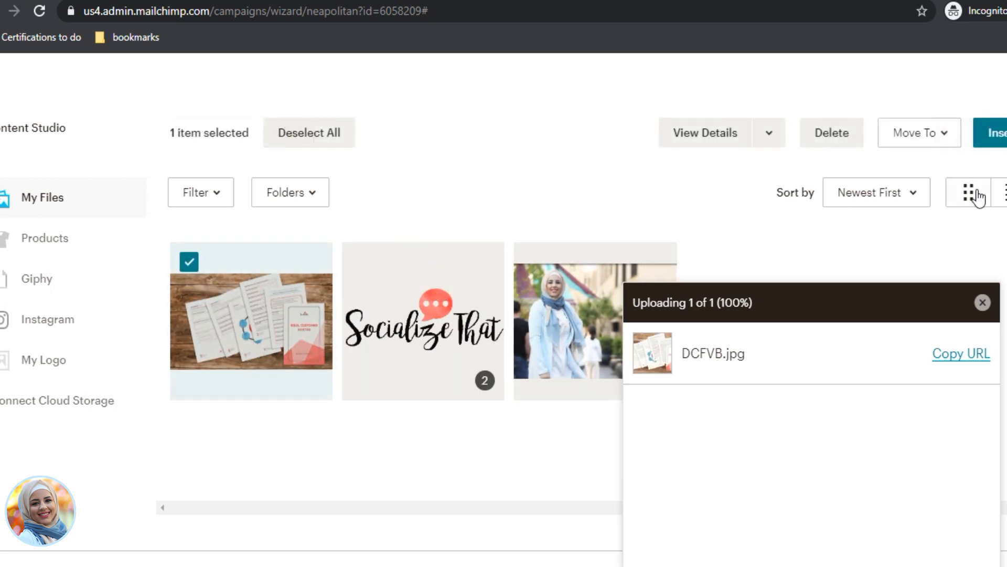
pyautogui.click(991, 138)
pyautogui.scroll(-2, 326, 298)
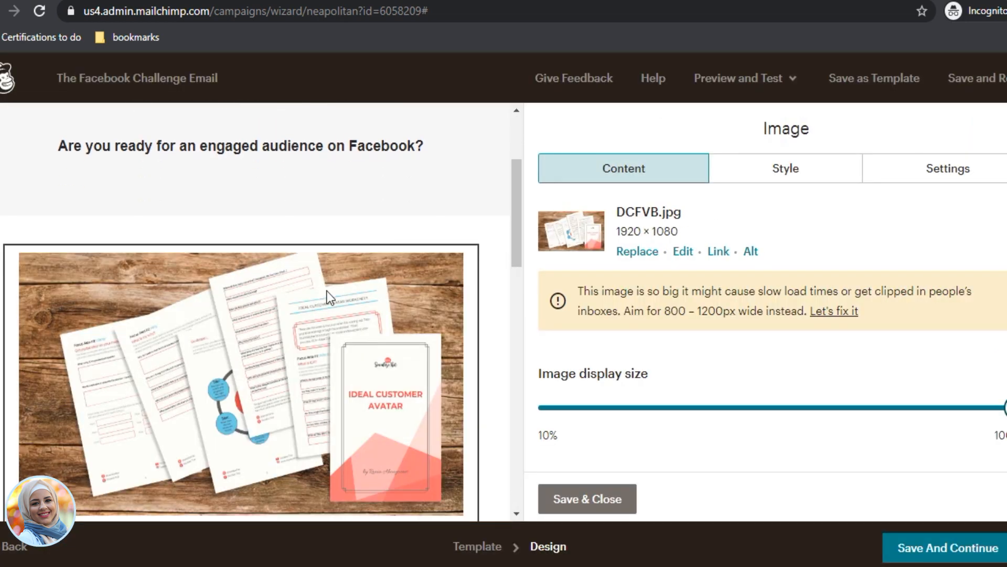
pyautogui.scroll(-2, 399, 431)
pyautogui.scroll(1, 315, 218)
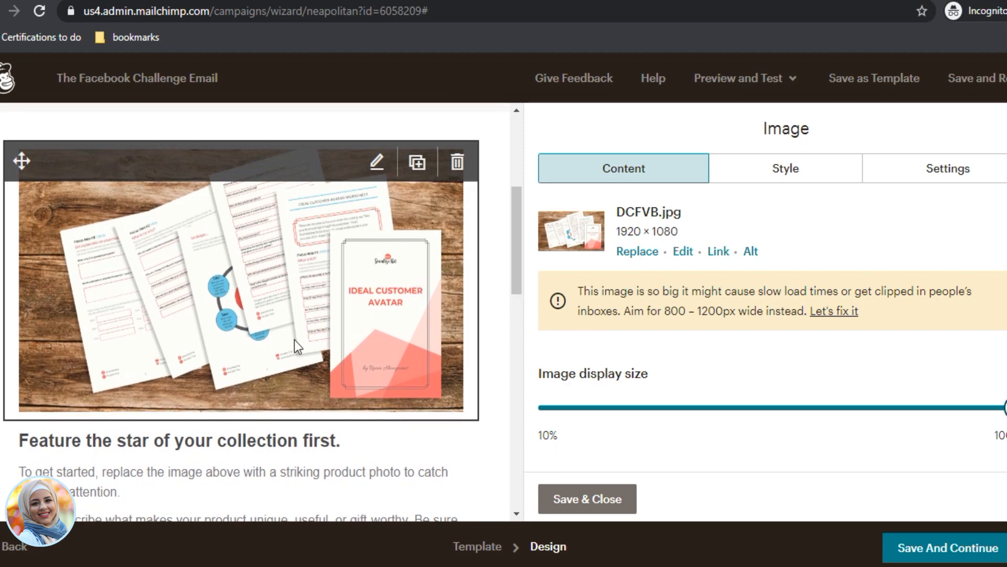
pyautogui.scroll(5, 250, 350)
pyautogui.scroll(-3, 495, 372)
pyautogui.scroll(-5, 357, 284)
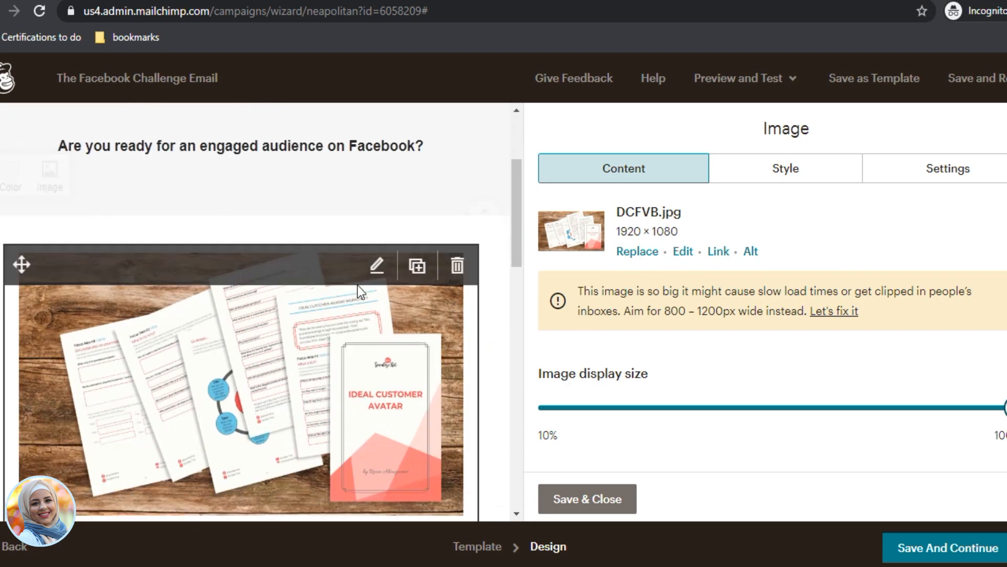
pyautogui.scroll(4, 262, 283)
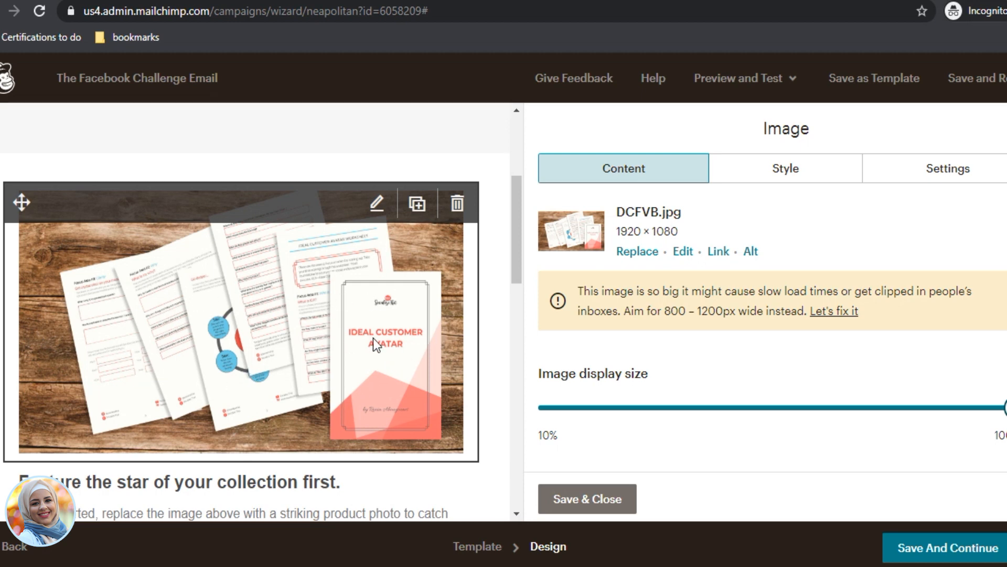
pyautogui.scroll(-5, 323, 383)
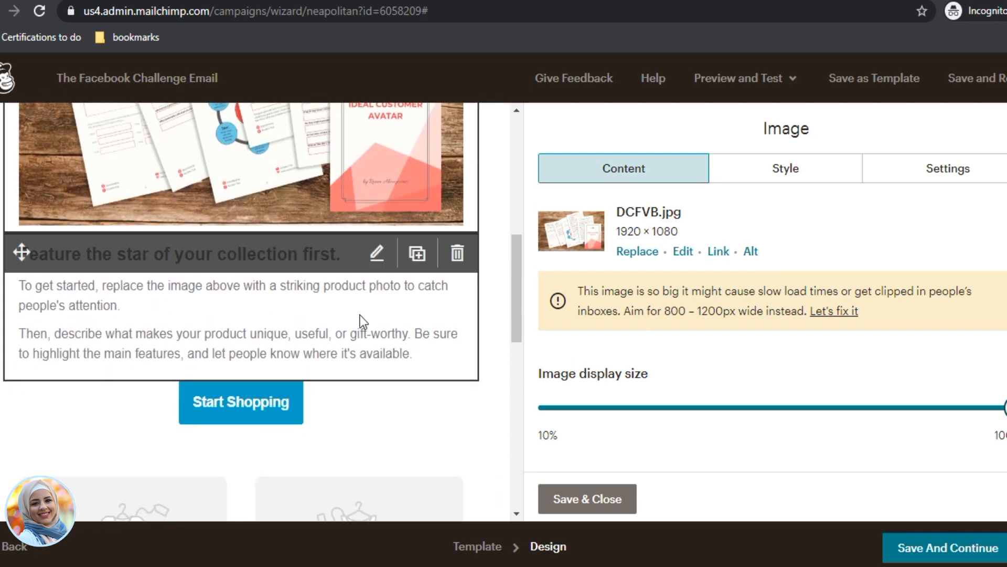
pyautogui.scroll(6, 365, 326)
pyautogui.scroll(3, 370, 339)
# Step: Drag the Start Shopping button block above the worksheet photo, just under the Facebook headline
pyautogui.scroll(-10, 239, 415)
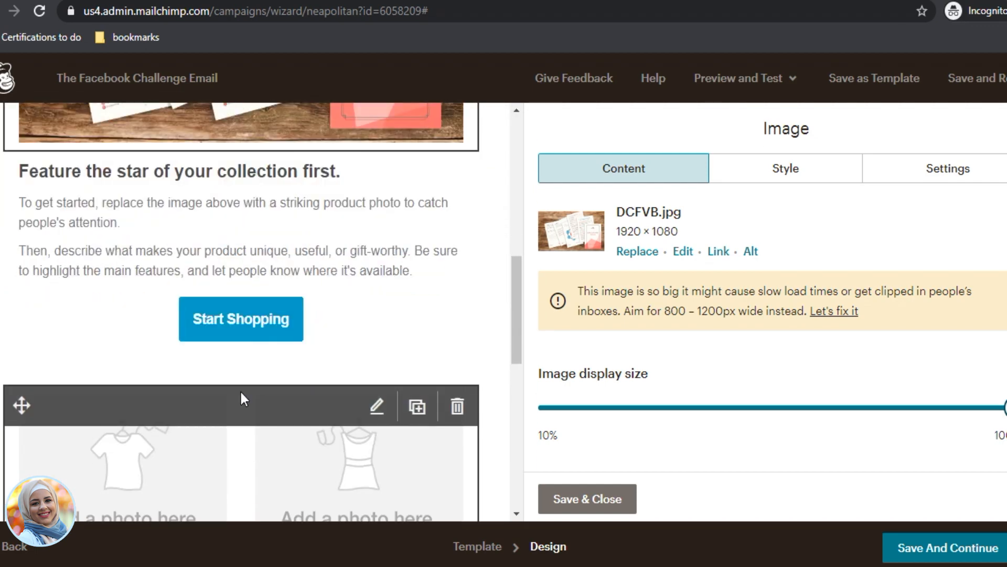
pyautogui.moveTo(23, 315); pyautogui.dragTo(62, 187)
pyautogui.scroll(5, 176, 345)
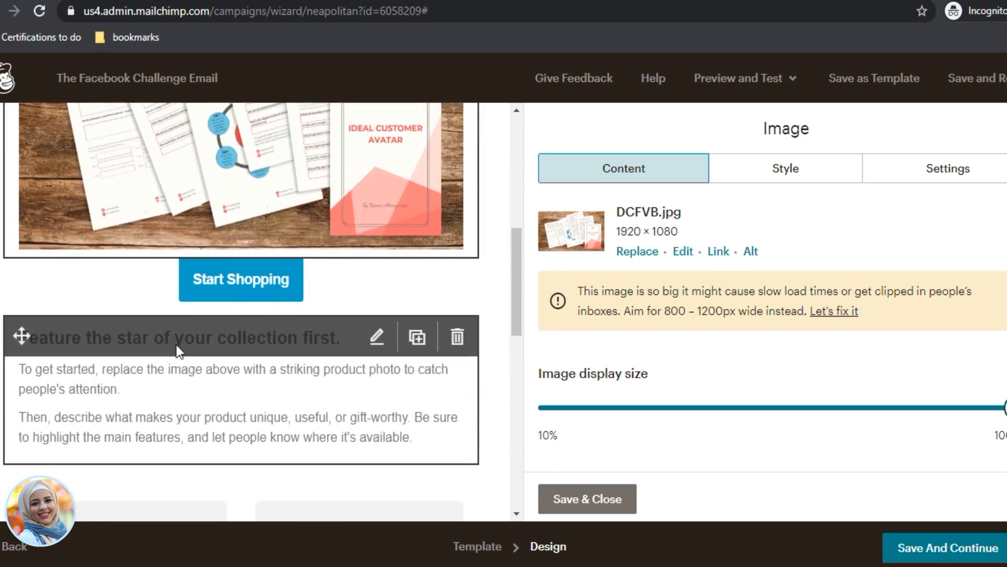
pyautogui.scroll(-3, 177, 356)
pyautogui.moveTo(25, 396); pyautogui.dragTo(28, 364)
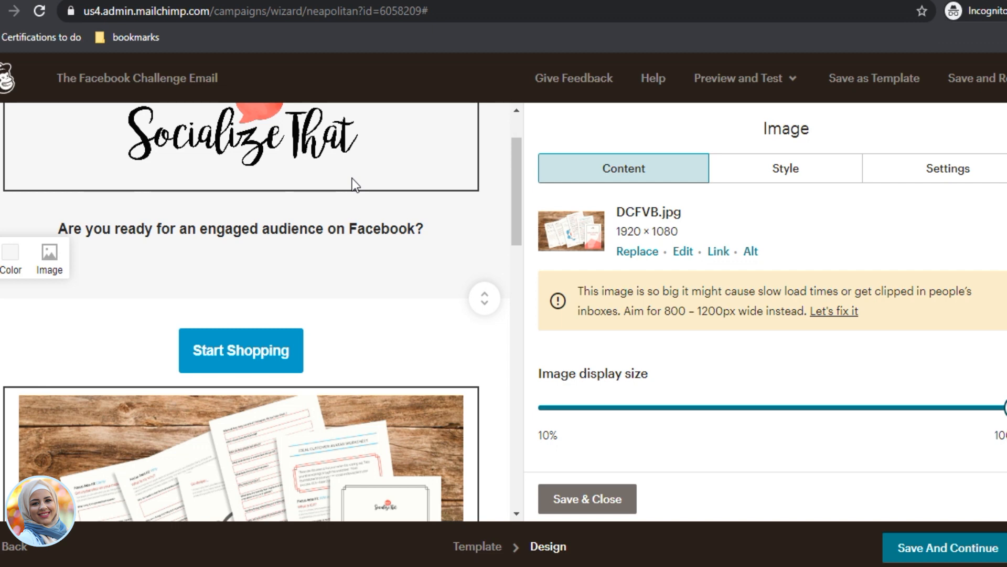
pyautogui.moveTo(274, 362)
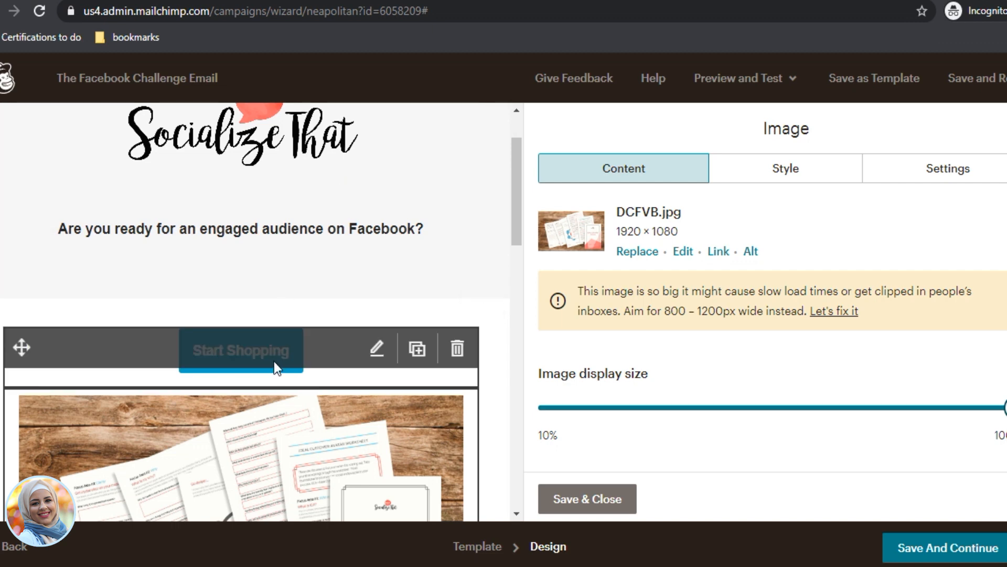
# Step: Change the button label from Start Shopping to START THE CHALLENGE
pyautogui.click(376, 348)
pyautogui.moveTo(679, 239); pyautogui.dragTo(396, 226)
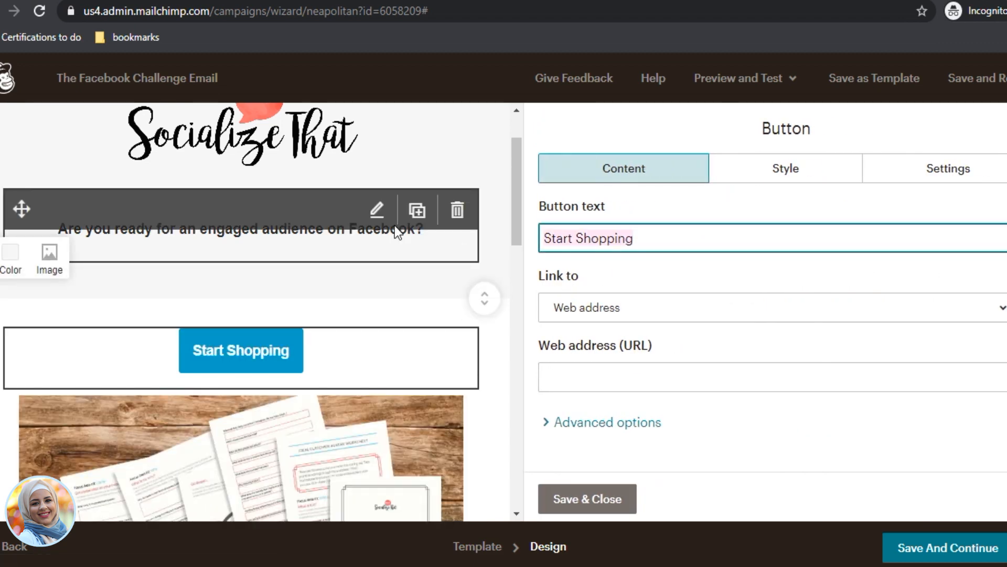
pyautogui.write('G')
pyautogui.press('BackSpace')
pyautogui.write('Sta')
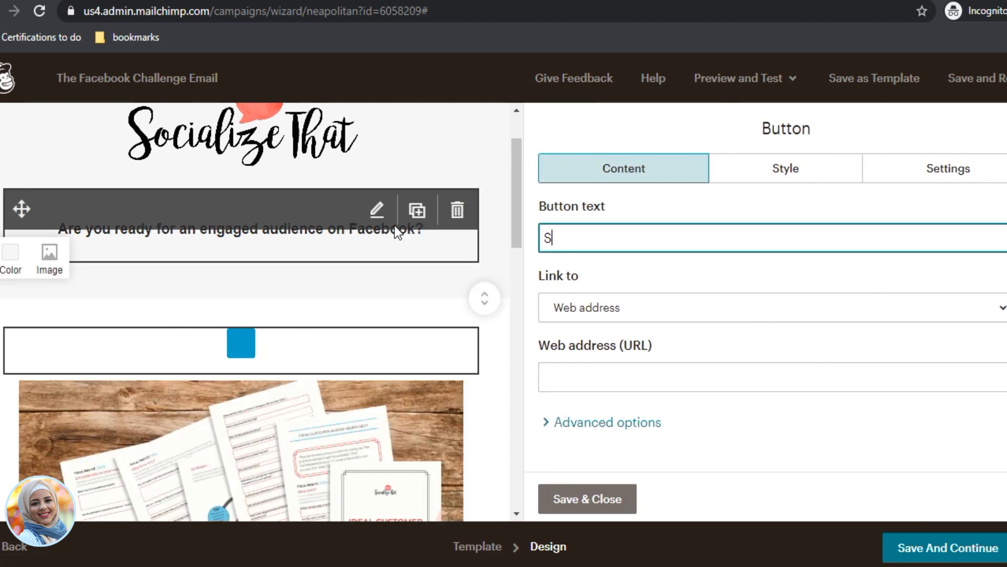
pyautogui.press('BackSpace')
pyautogui.press('BackSpace')
pyautogui.write('TART')
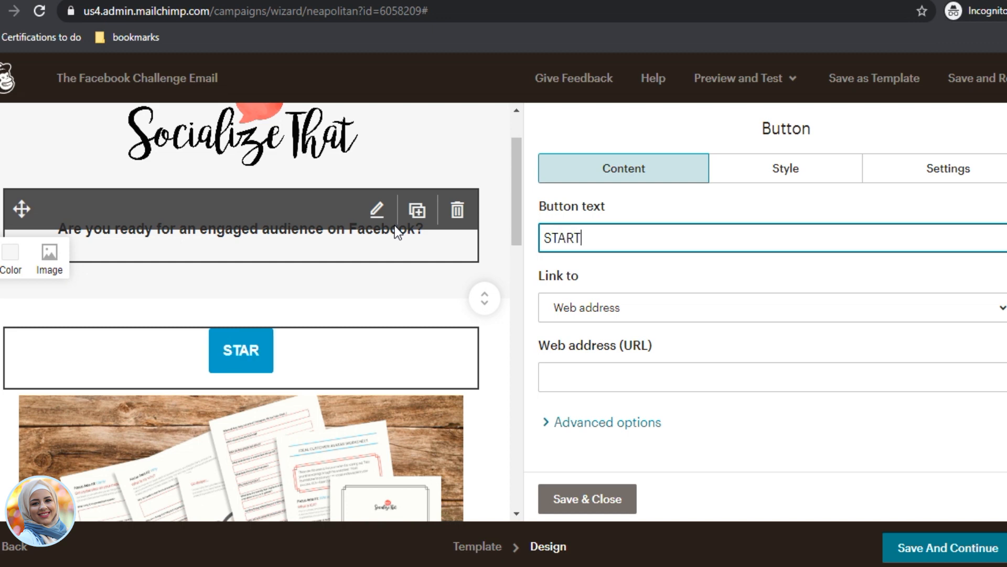
pyautogui.write(' THE CHALLENGE')
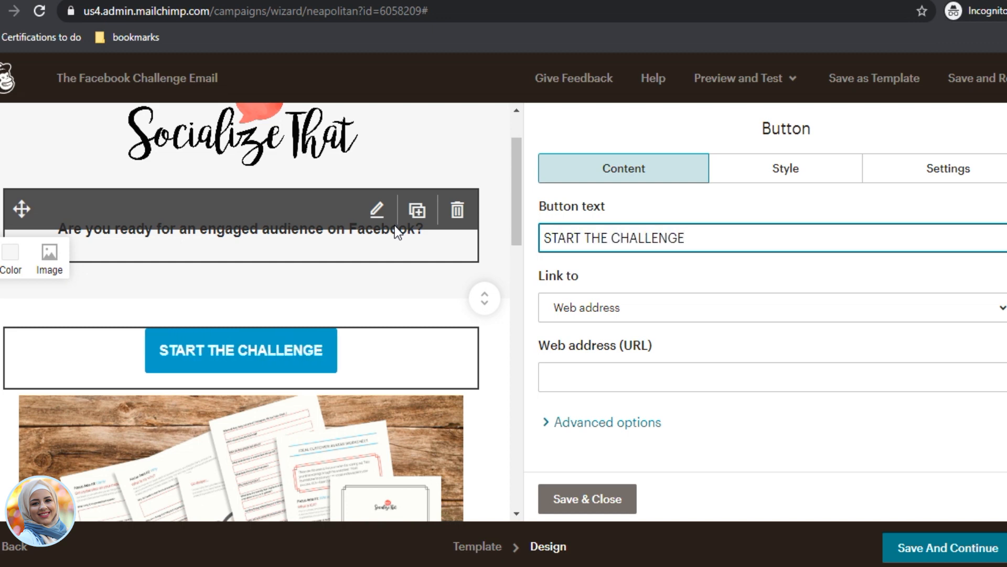
pyautogui.click(694, 308)
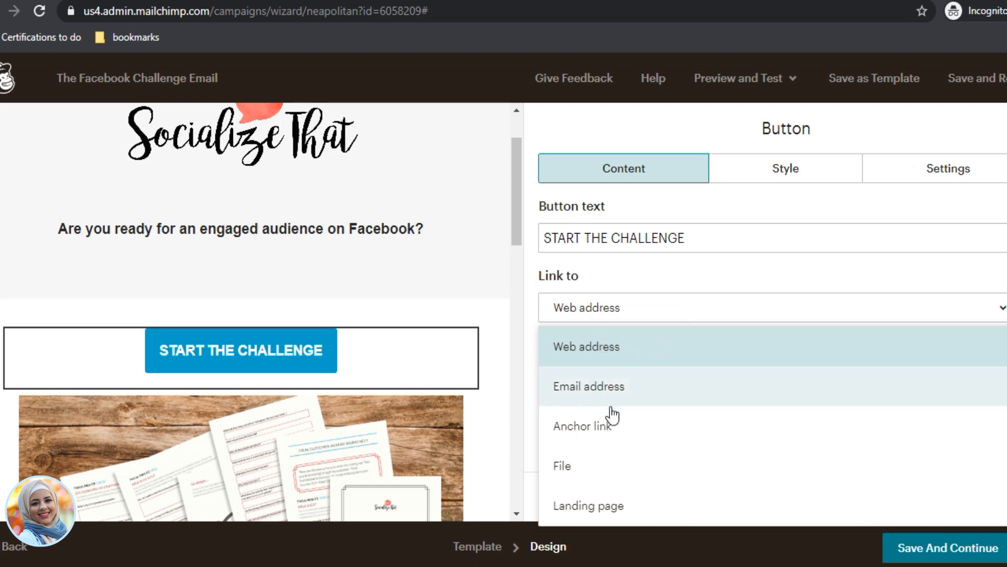
# Step: Link the button to a newly uploaded file, ica emotional cycle.docx
pyautogui.click(565, 467)
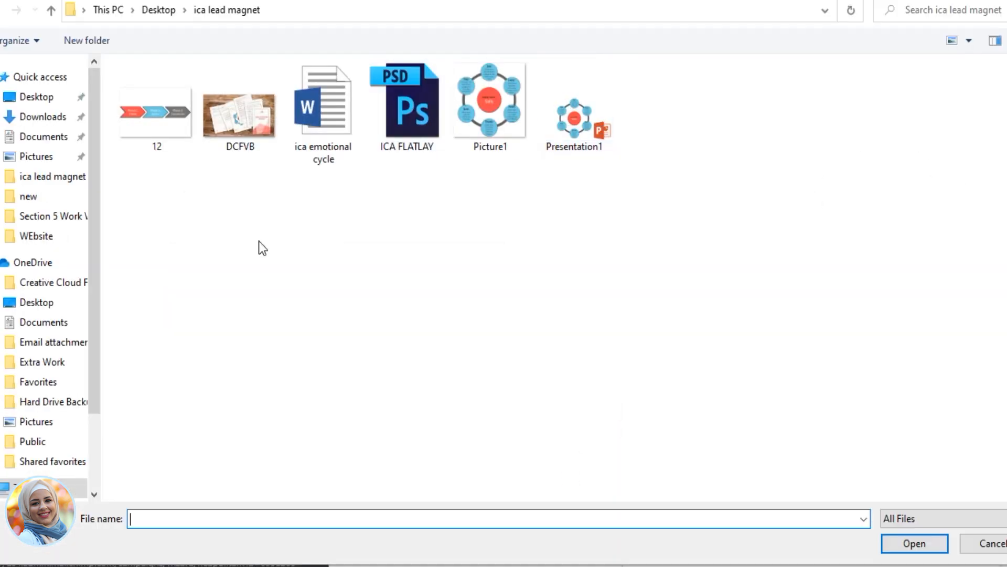
pyautogui.click(344, 122)
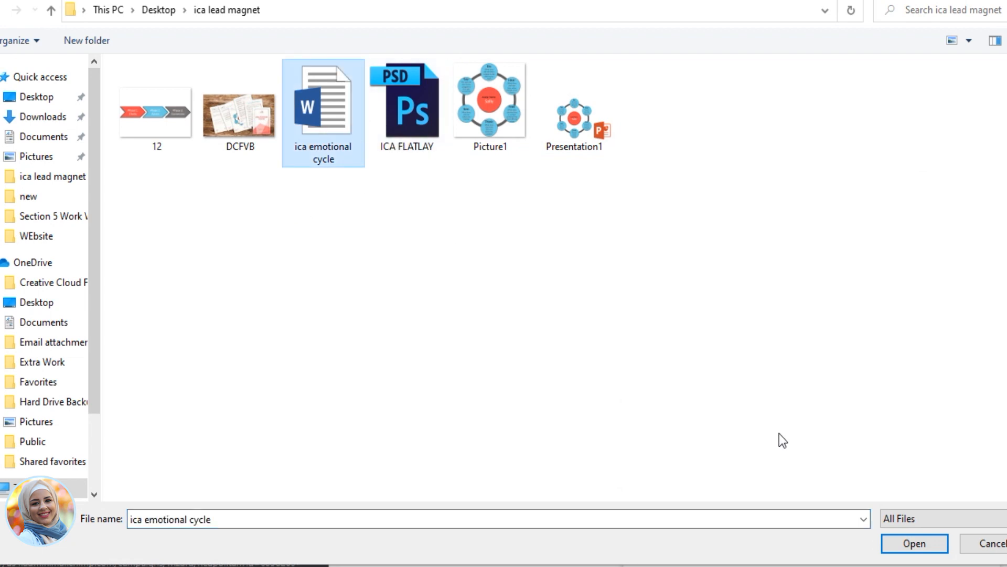
pyautogui.click(915, 543)
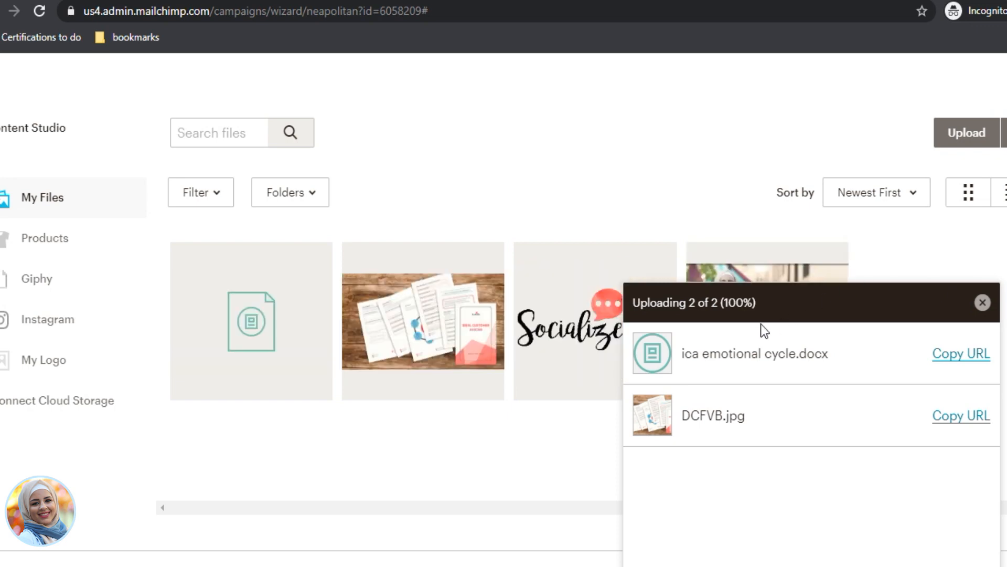
pyautogui.click(260, 357)
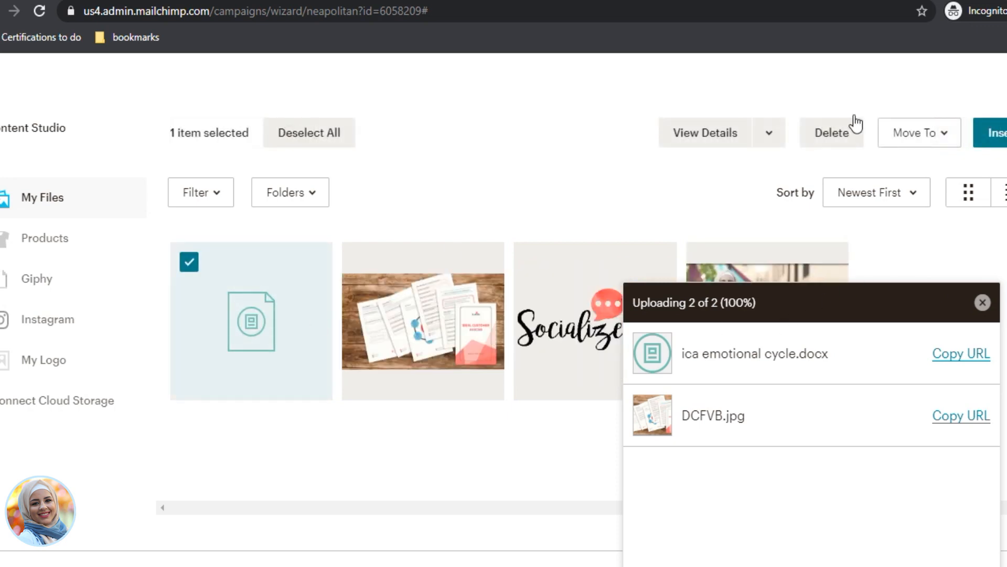
pyautogui.click(999, 134)
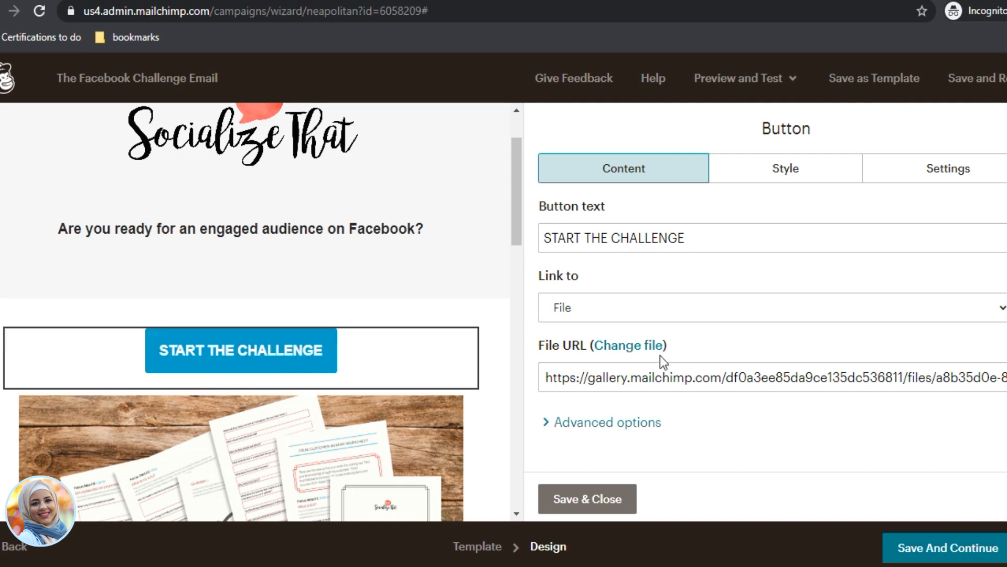
pyautogui.click(592, 375)
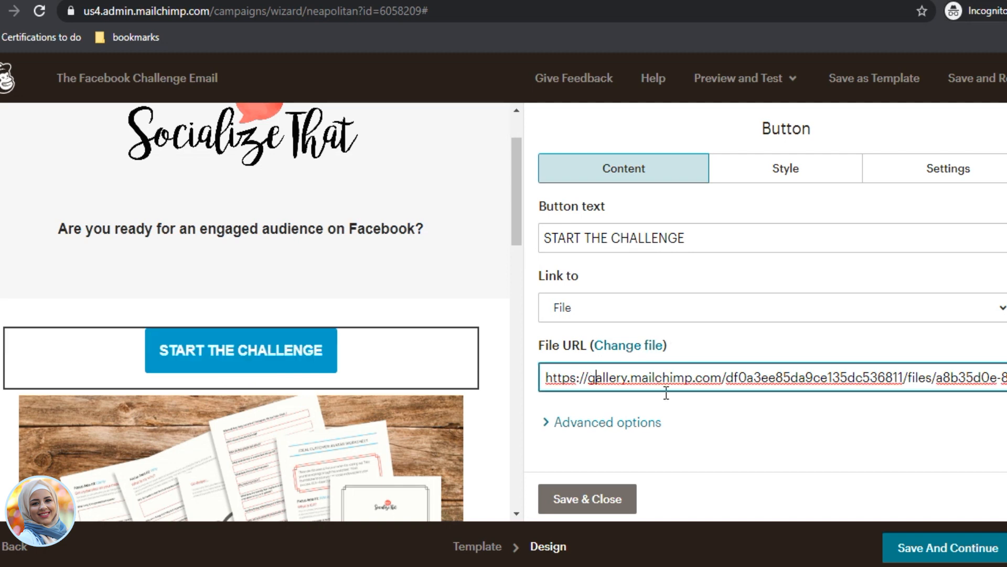
pyautogui.click(798, 168)
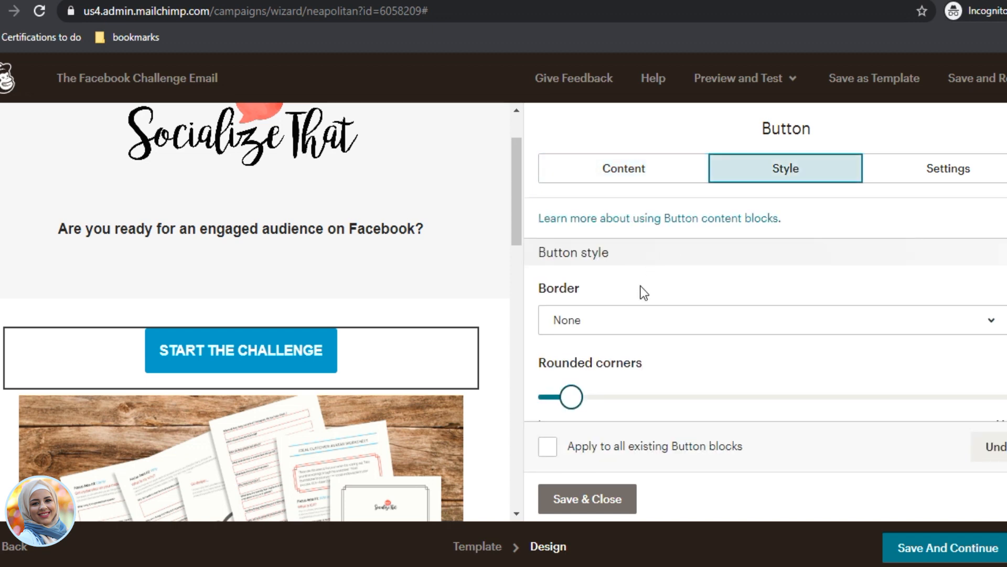
# Step: Change the button's background colour from #009fc7 to #fc4a47
pyautogui.scroll(-3, 683, 350)
pyautogui.click(574, 347)
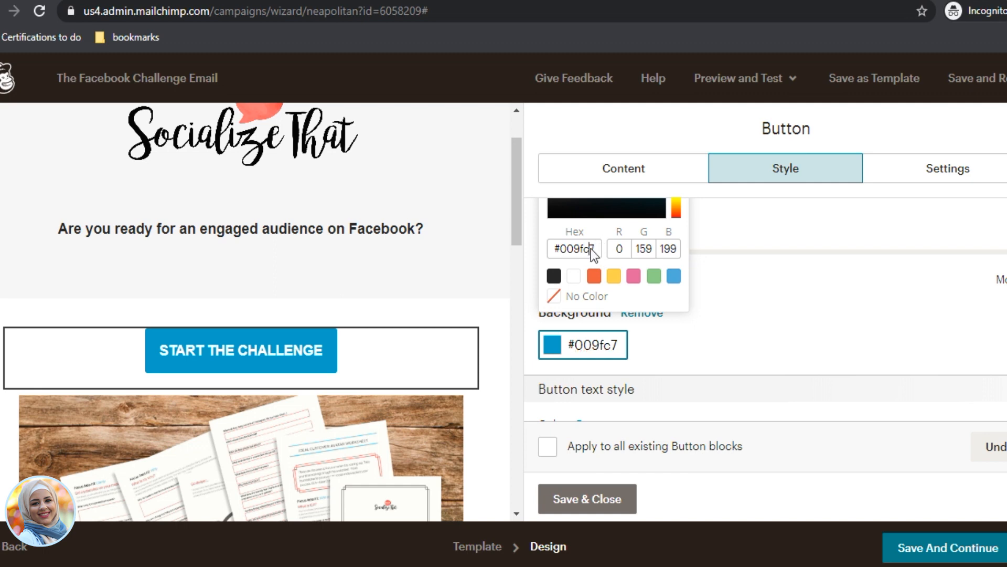
pyautogui.scroll(2, 591, 248)
pyautogui.tripleClick(590, 346)
pyautogui.write('#f')
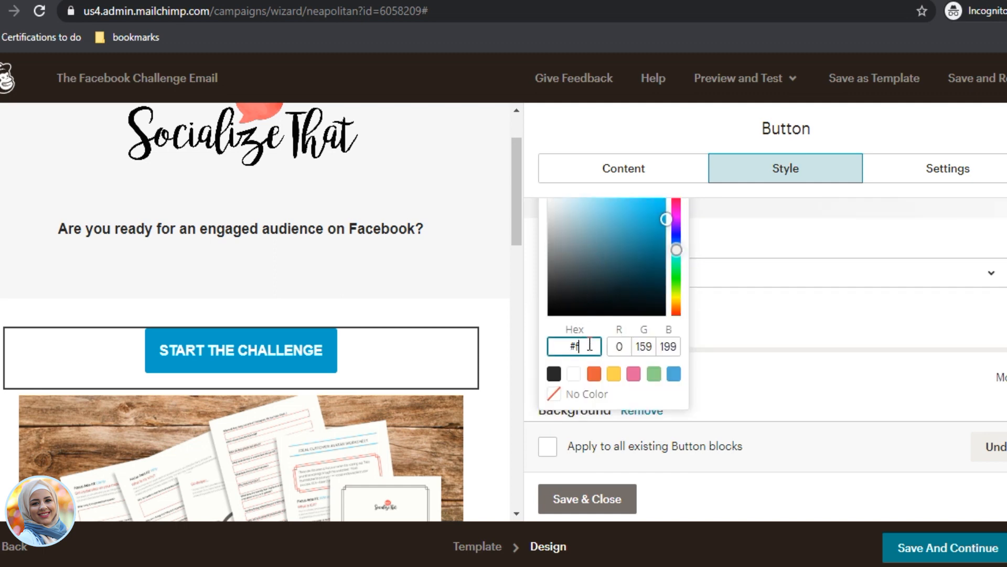
pyautogui.write('c4a47')
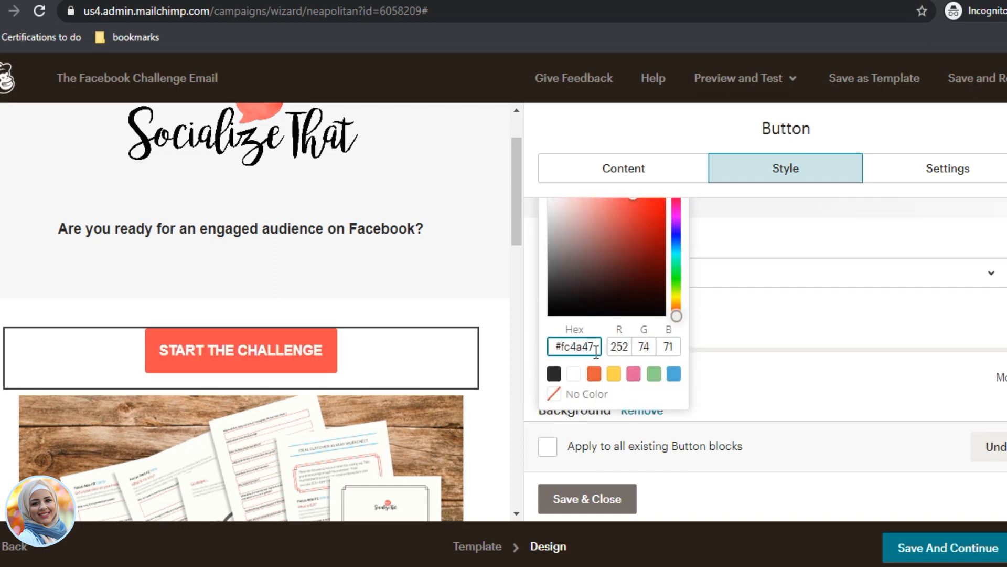
pyautogui.click(715, 376)
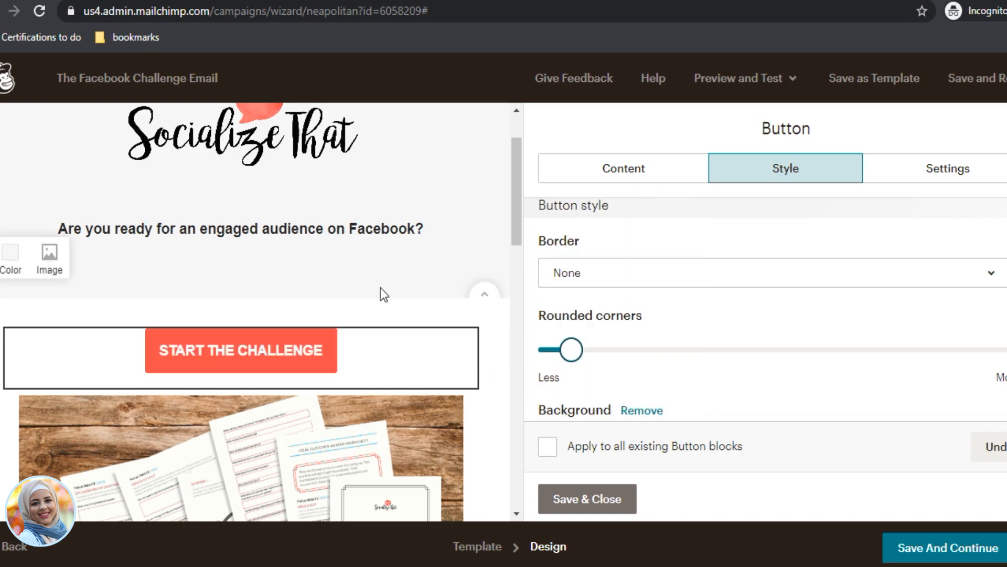
# Step: Open the 'Feature the star of your collection first.' text block for editing
pyautogui.scroll(-4, 375, 294)
pyautogui.scroll(-5, 348, 334)
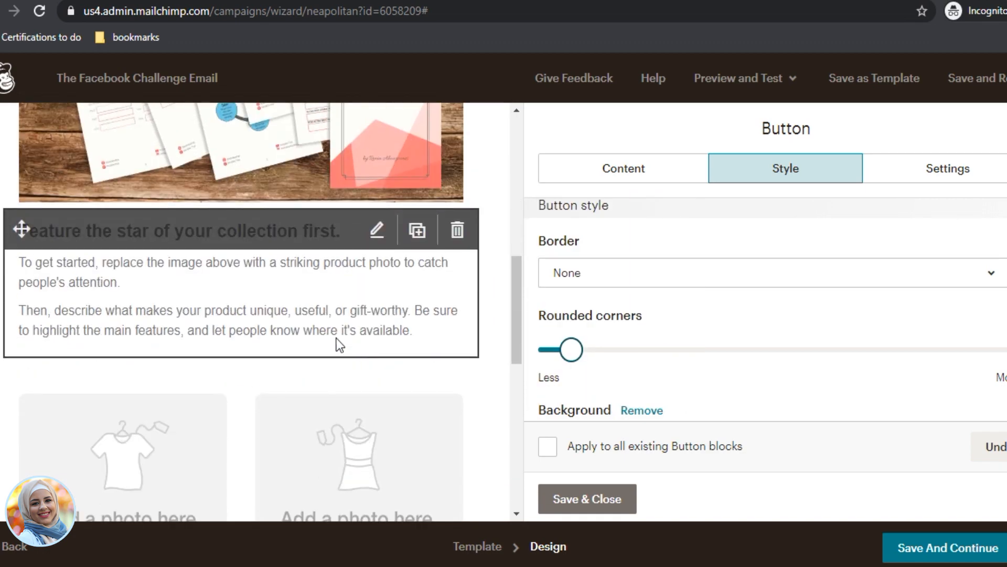
pyautogui.click(238, 301)
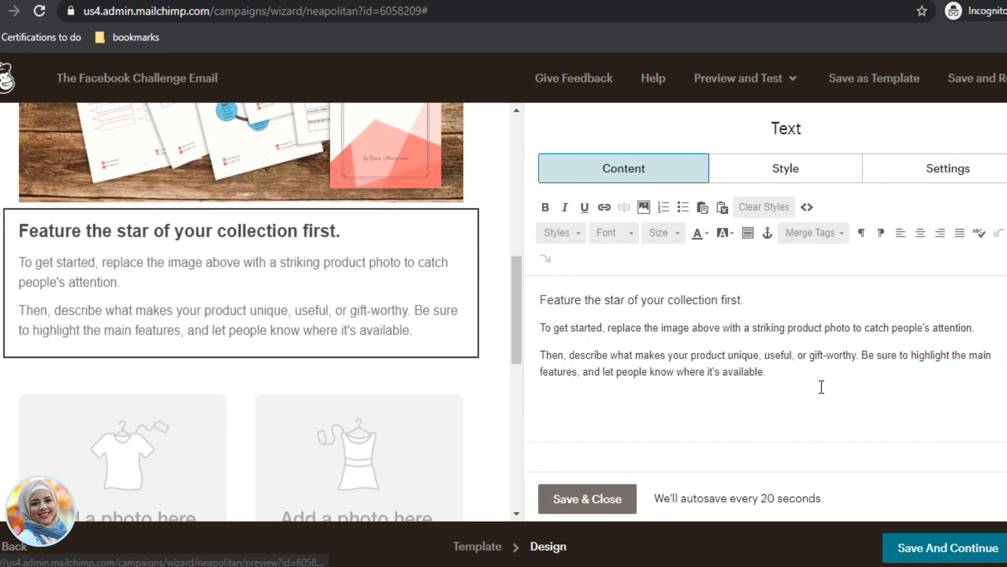
# Step: Replace the placeholder with 'You've made it!…' closing text plus a 'Reply to this email to tell more' line
pyautogui.hotkey('ctrl', 'a')
pyautogui.write('You')
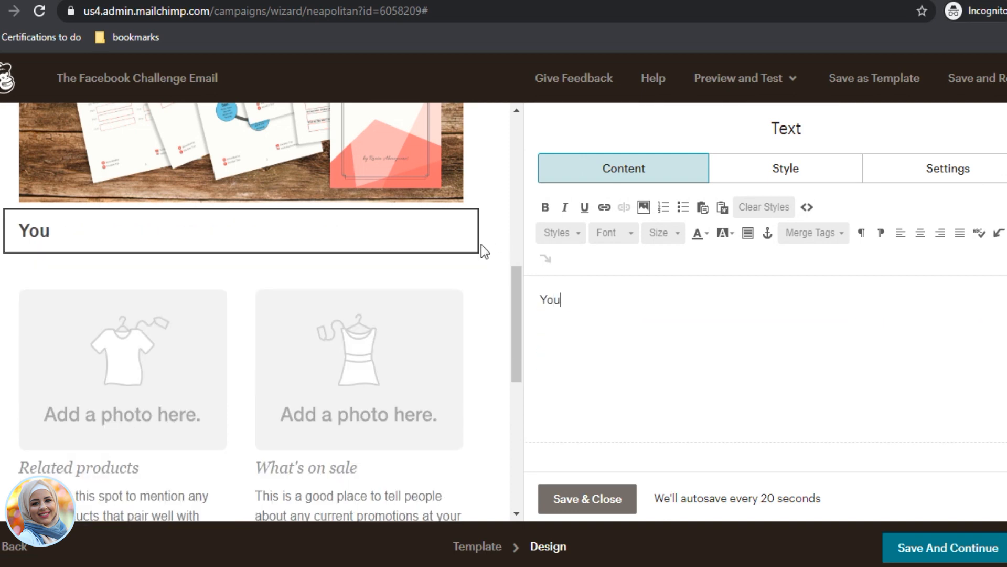
pyautogui.write("'ve made it")
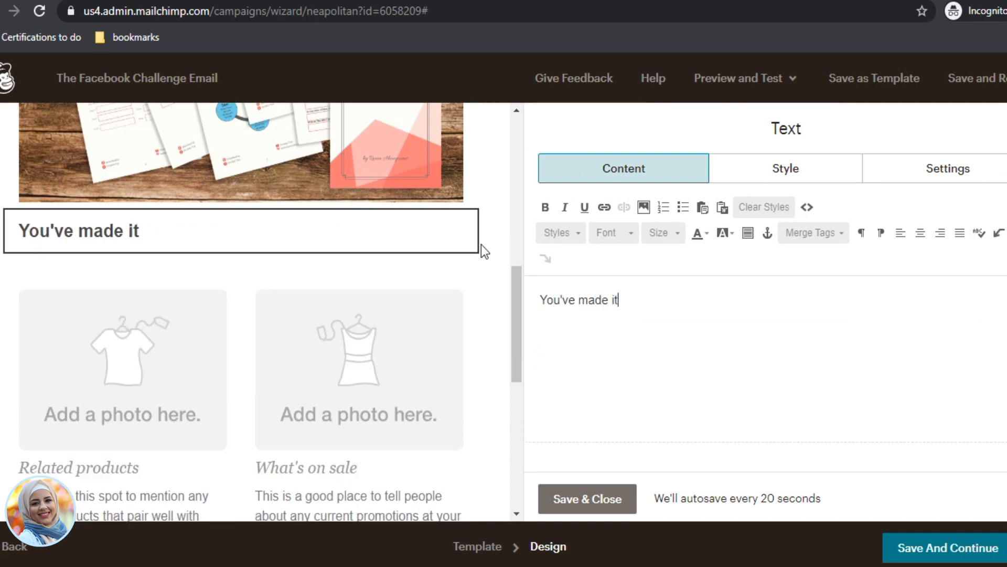
pyautogui.write("! I can't wait to ")
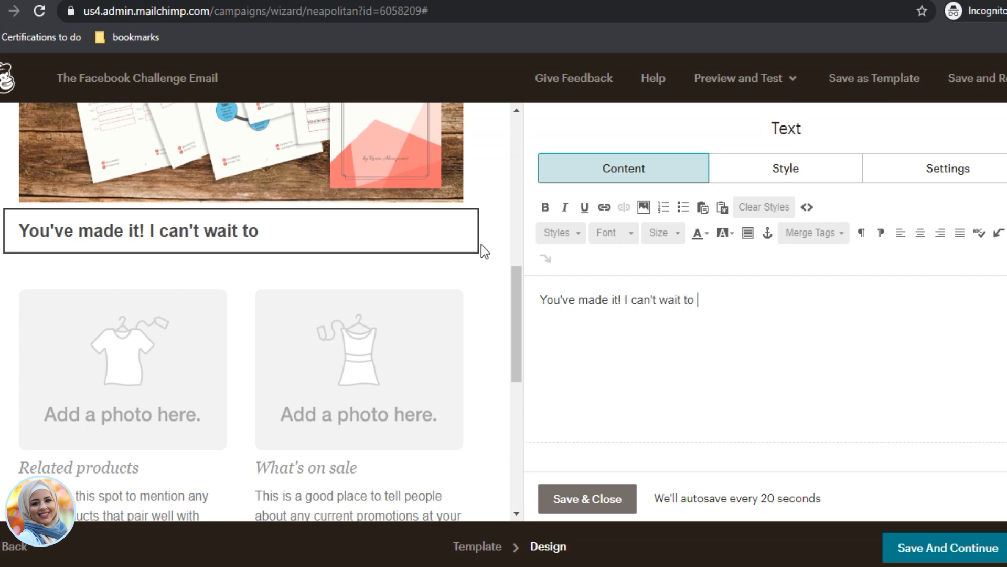
pyautogui.write('see your a')
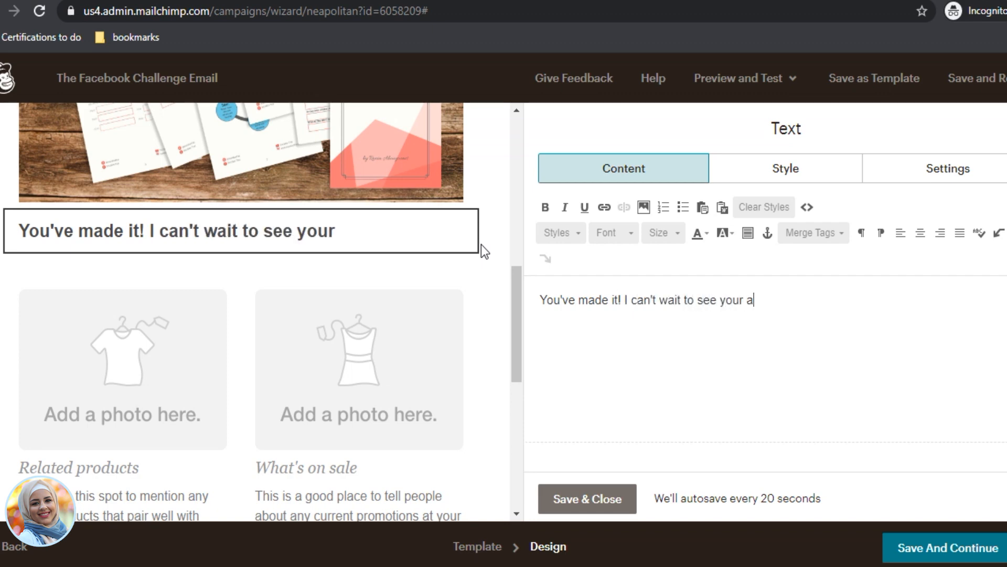
pyautogui.write('mazing res')
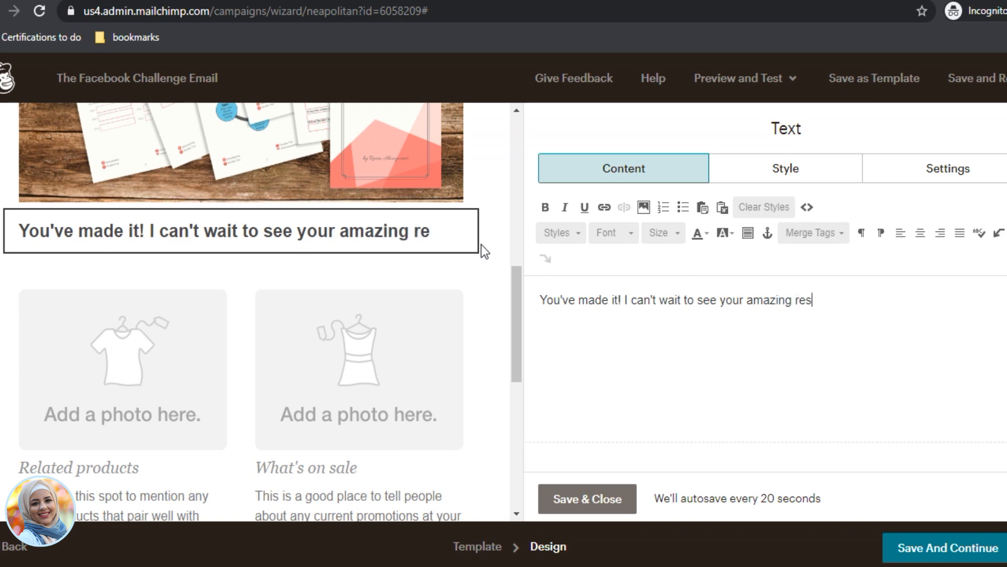
pyautogui.write('ults with this ')
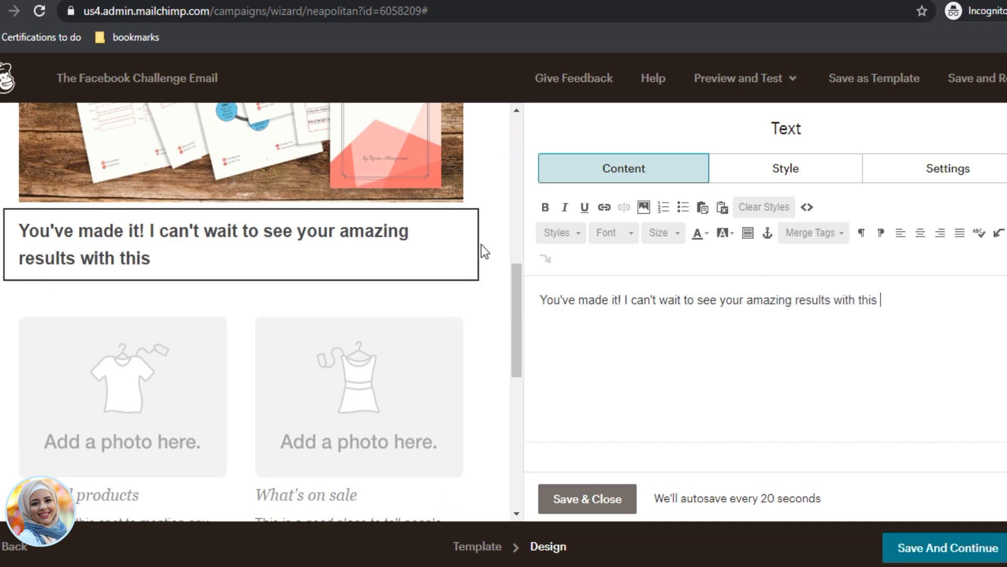
pyautogui.write('challenge. O')
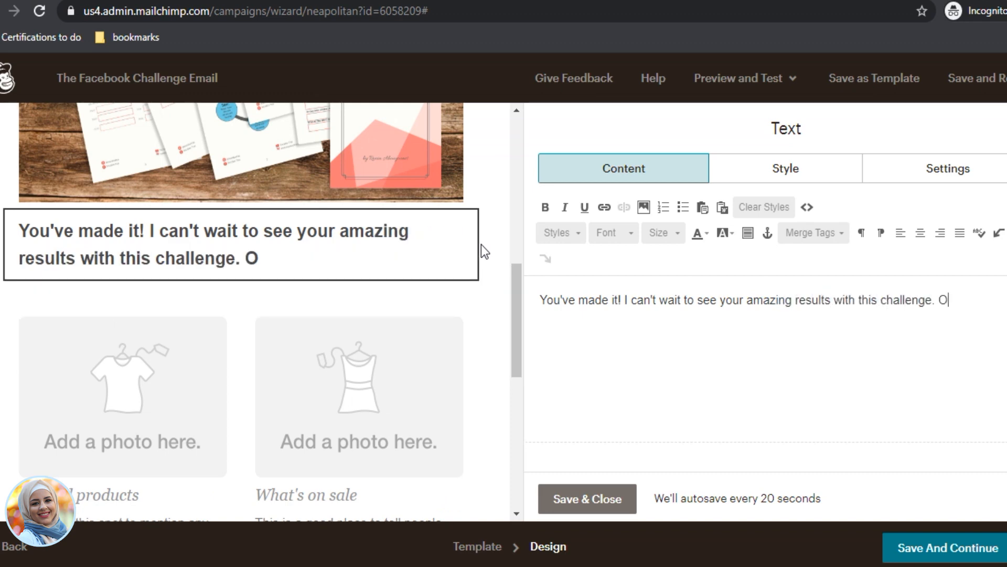
pyautogui.write('kea')
pyautogui.press('BackSpace')
pyautogui.press('BackSpace')
pyautogui.press('BackSpace')
pyautogui.press('BackSpace')
pyautogui.write('Plea')
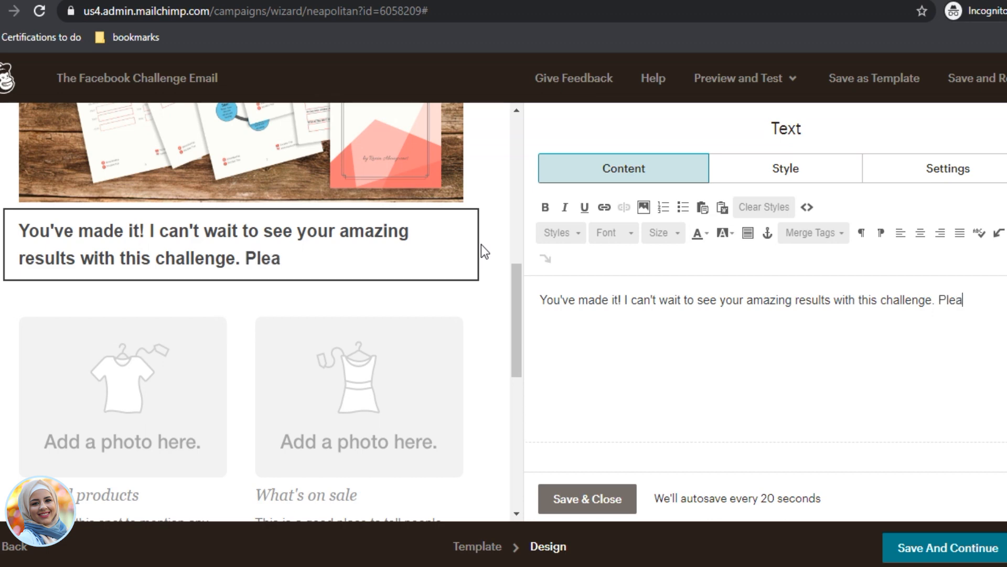
pyautogui.write('se make sure to ')
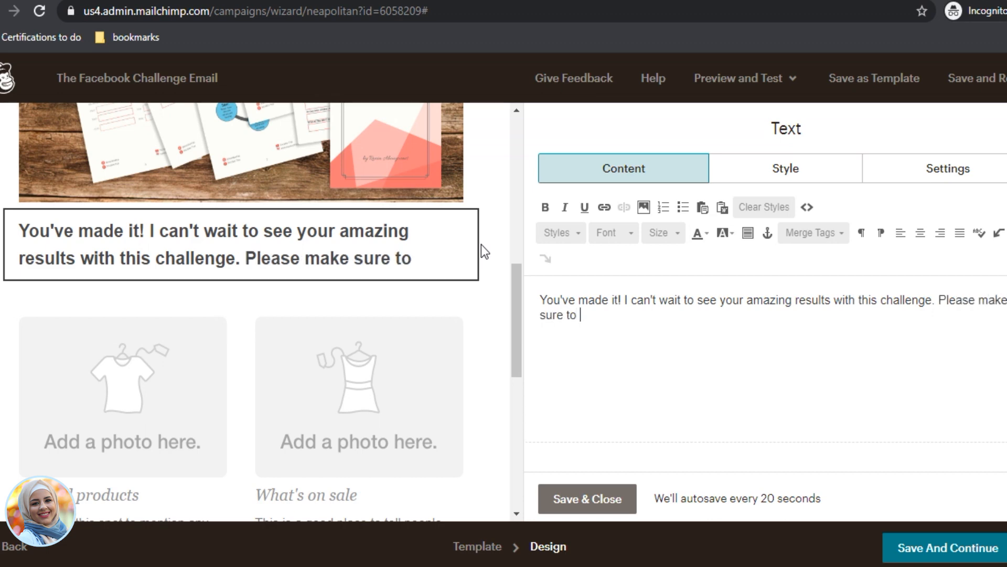
pyautogui.write('send me ')
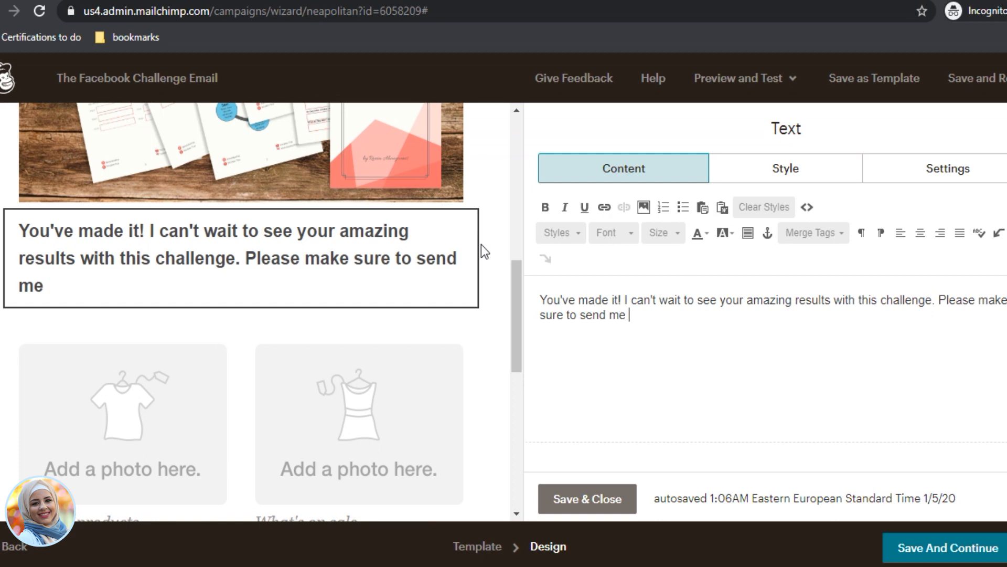
pyautogui.write('your progress')
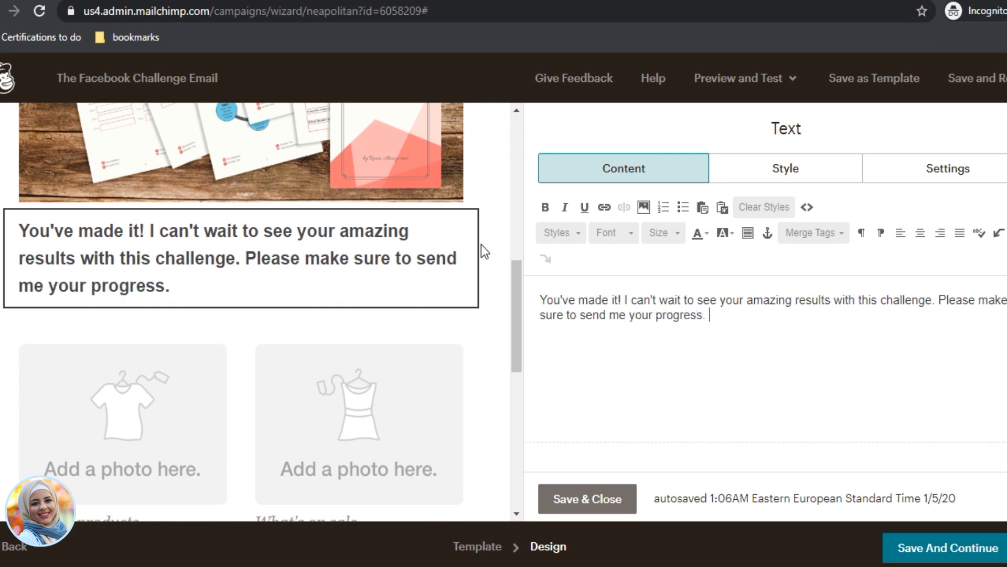
pyautogui.write(". I'd love to ")
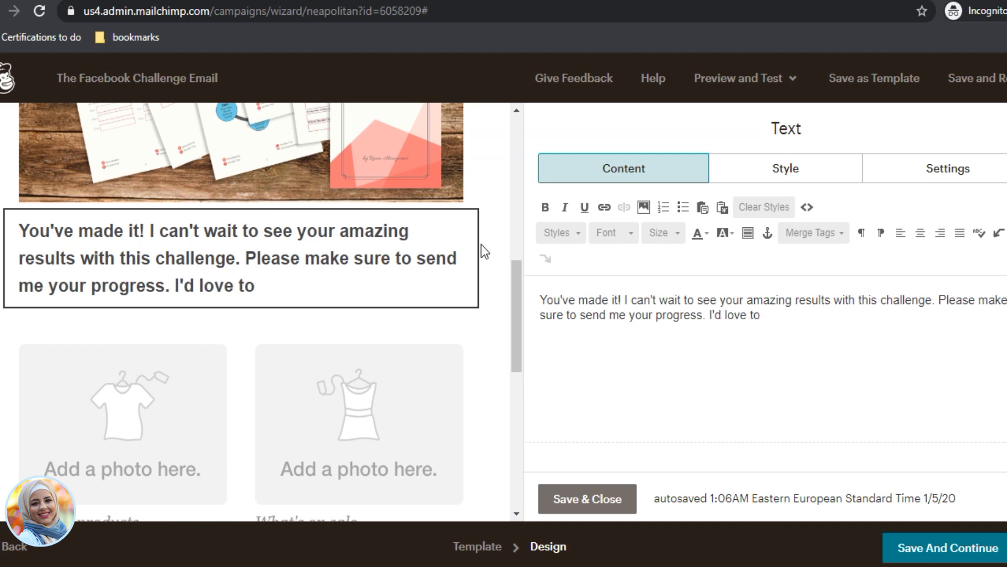
pyautogui.write('see yo')
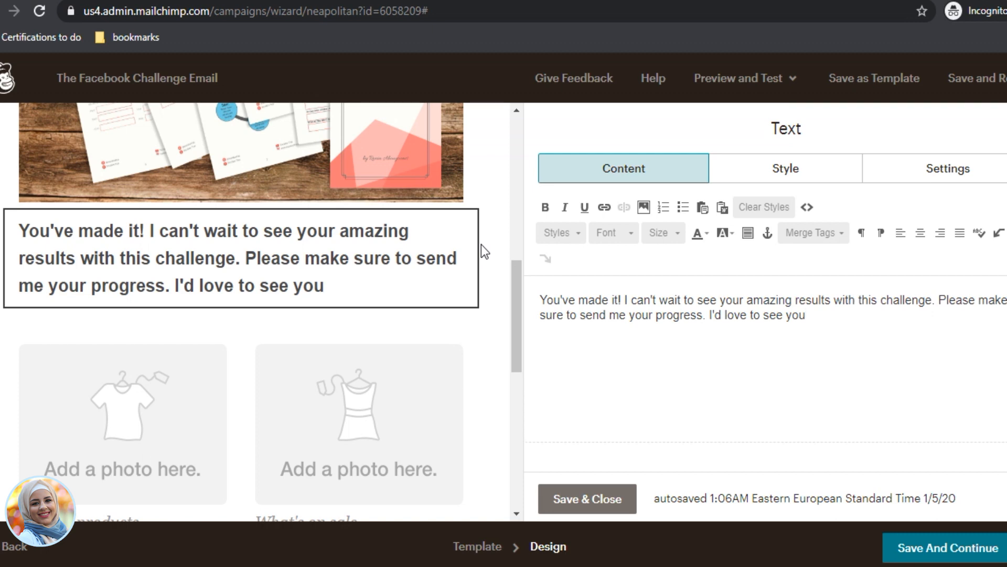
pyautogui.write('u')
pyautogui.press('BackSpace')
pyautogui.press('BackSpace')
pyautogui.press('BackSpace')
pyautogui.write('how thi')
pyautogui.write('s challenge ')
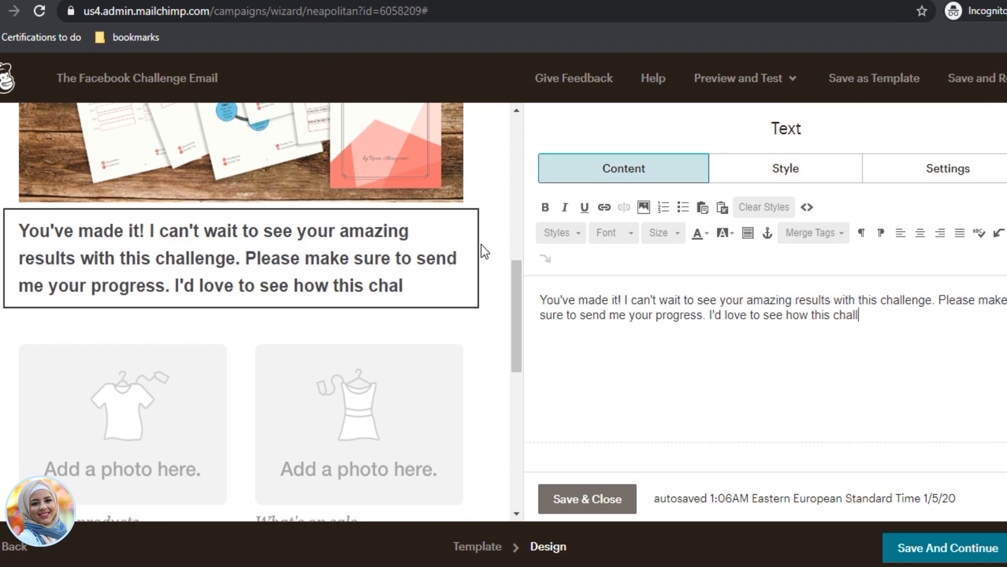
pyautogui.write('has ')
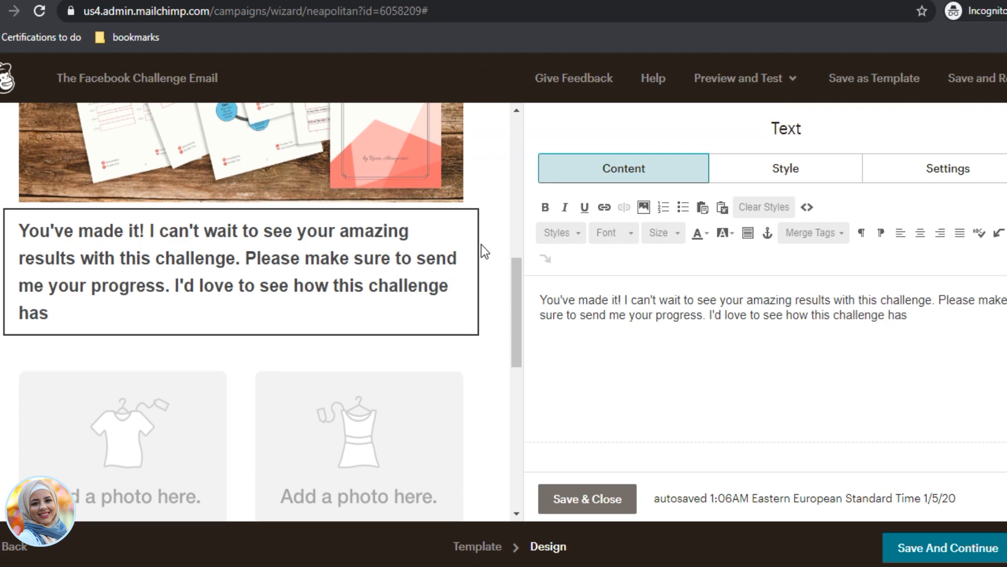
pyautogui.write('contribut')
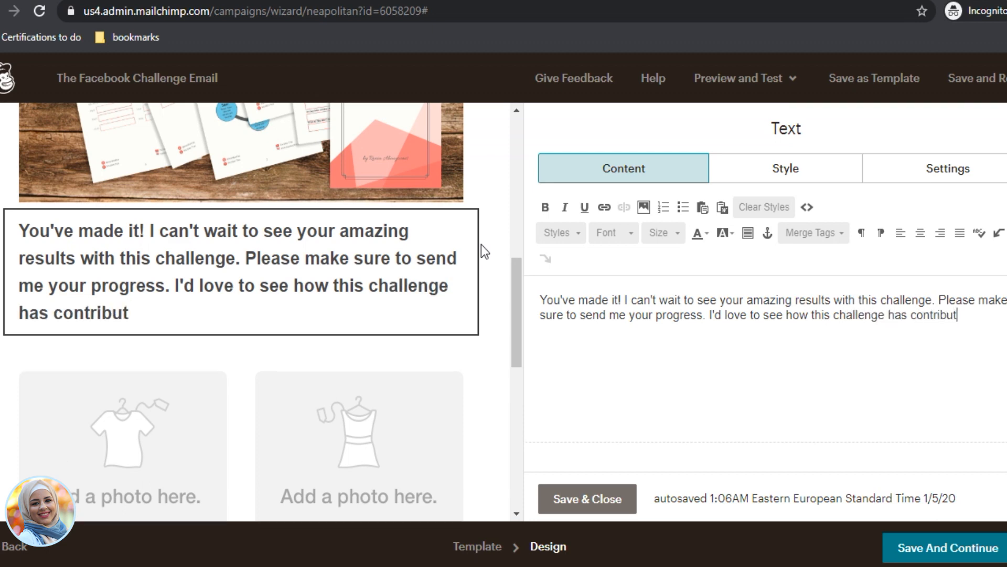
pyautogui.write('ed to the ')
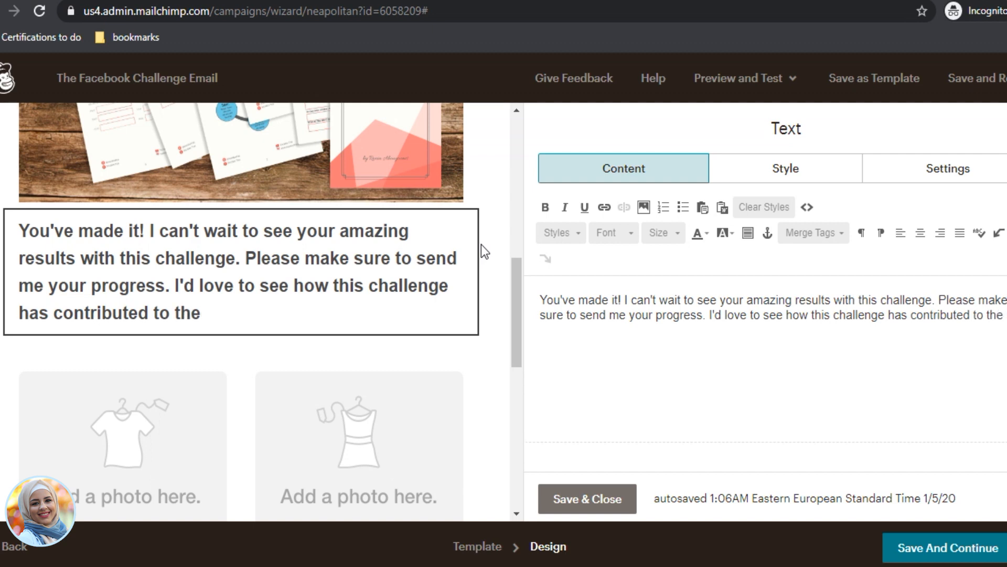
pyautogui.write('growth of your ')
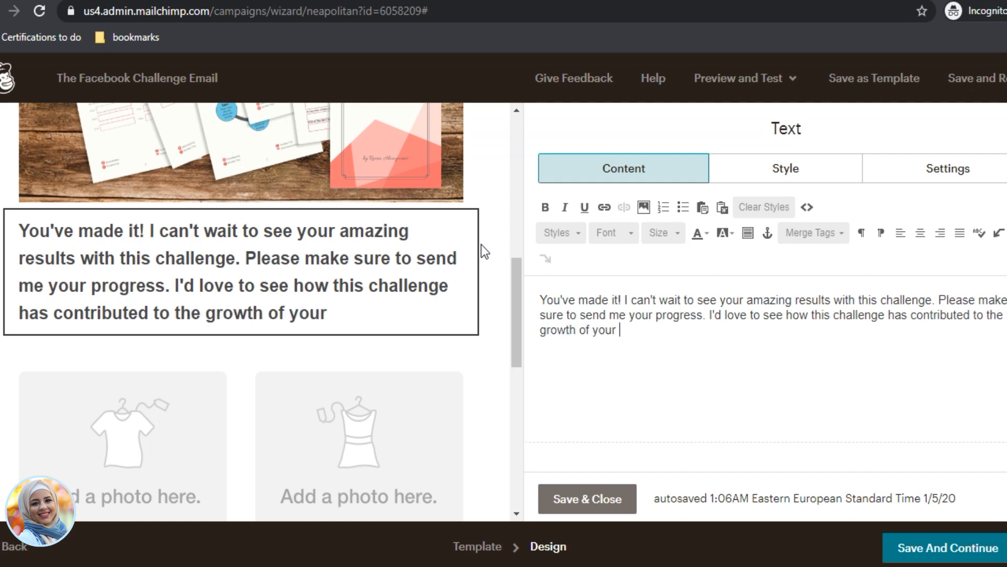
pyautogui.write('FAceboo')
pyautogui.press('BackSpace')
pyautogui.press('BackSpace')
pyautogui.press('BackSpace')
pyautogui.press('BackSpace')
pyautogui.press('BackSpace')
pyautogui.press('BackSpace')
pyautogui.write('acebook ')
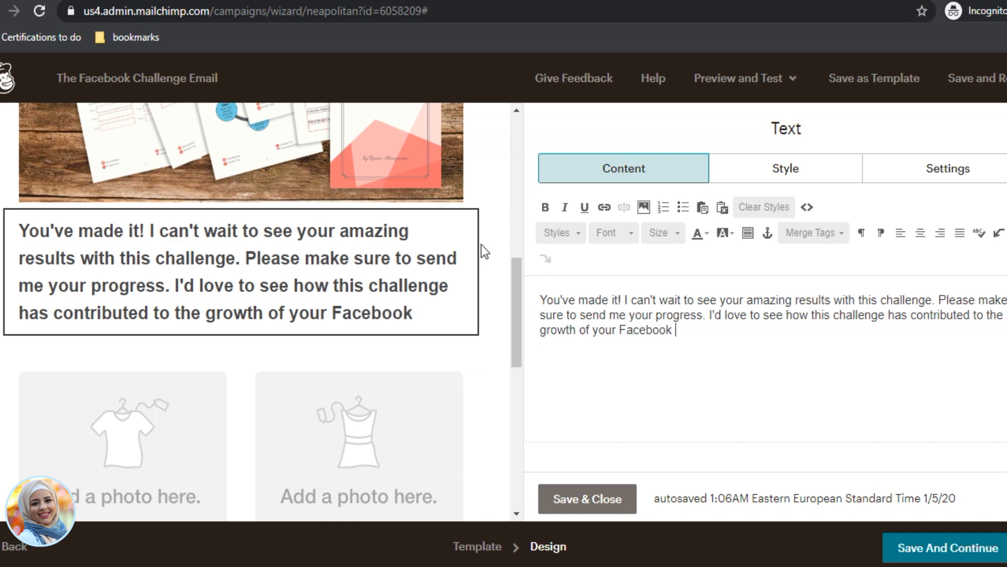
pyautogui.write('Business Page')
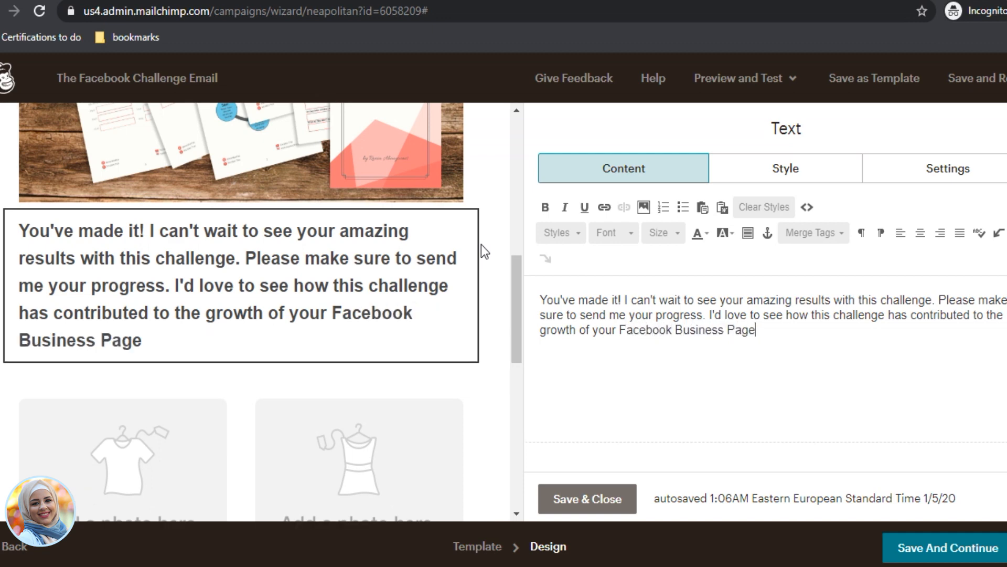
pyautogui.write('.')
pyautogui.press('Return')
pyautogui.write('Rep')
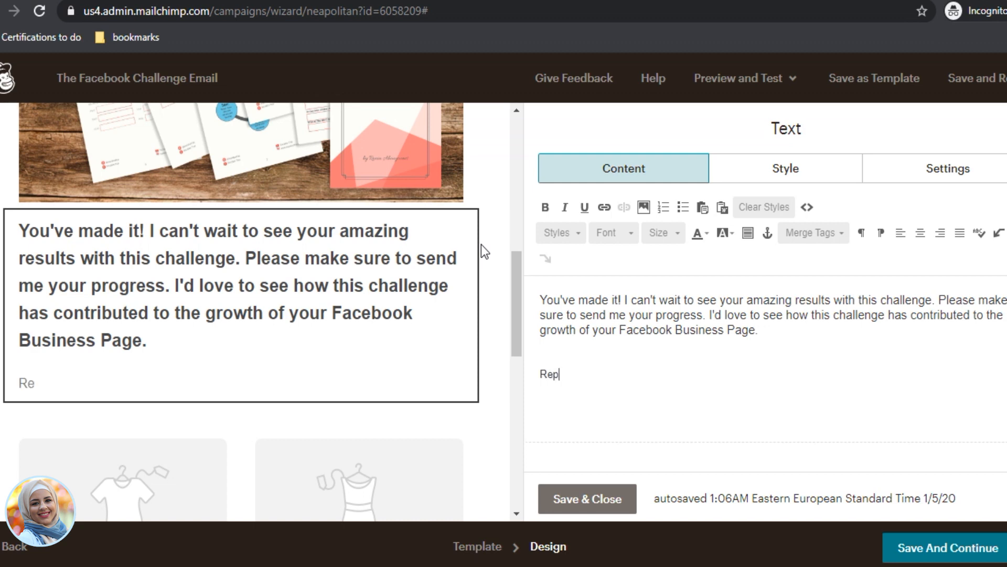
pyautogui.write('ly tot thi')
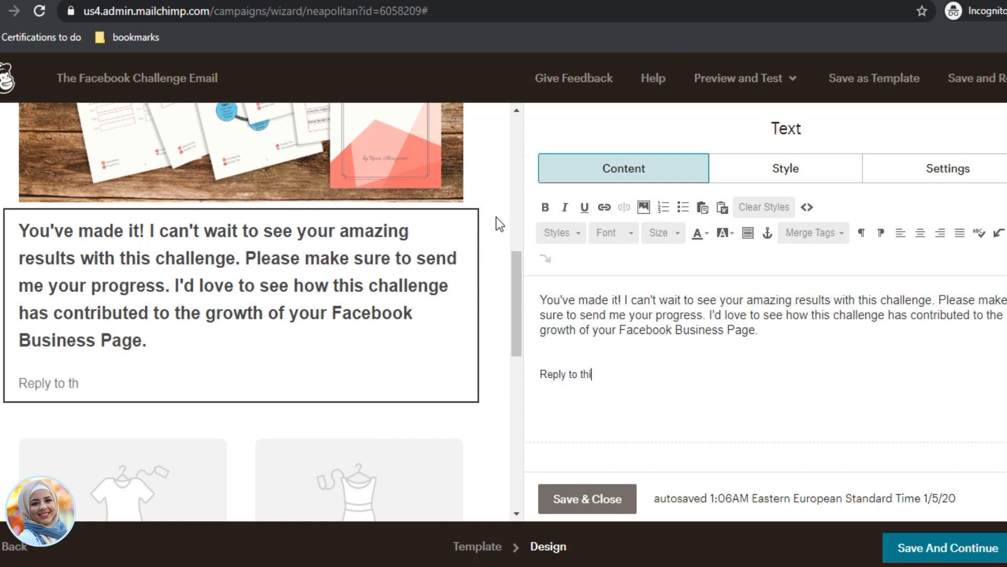
pyautogui.write('s email to t')
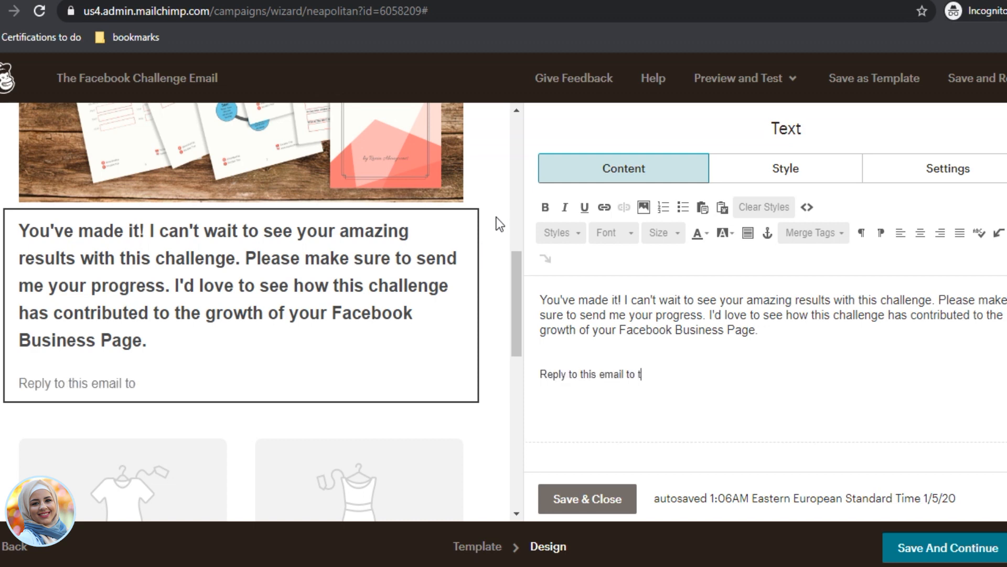
pyautogui.write('ell more.')
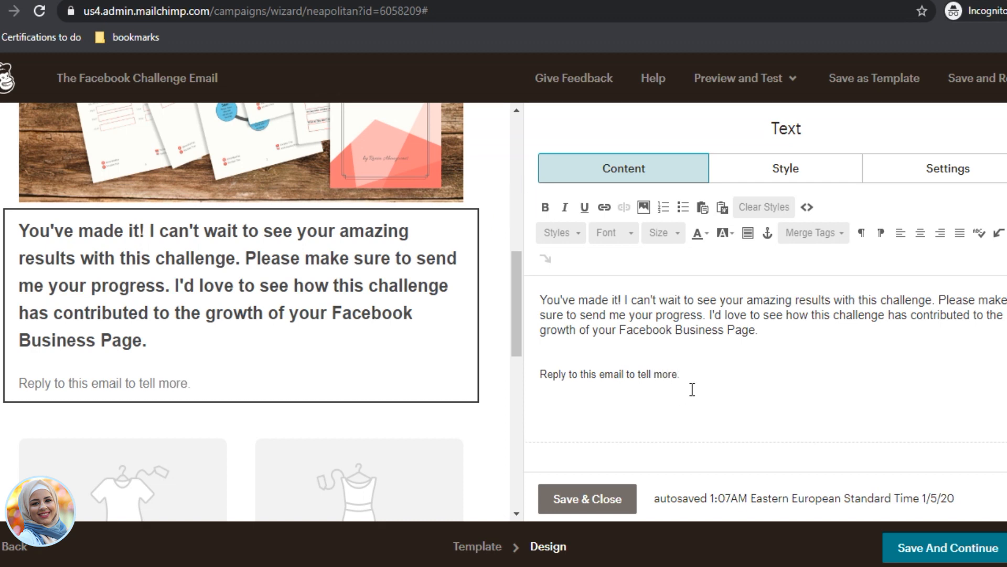
# Step: Apply the Default Text style to the main paragraph and the reply line
pyautogui.moveTo(692, 388); pyautogui.dragTo(519, 366)
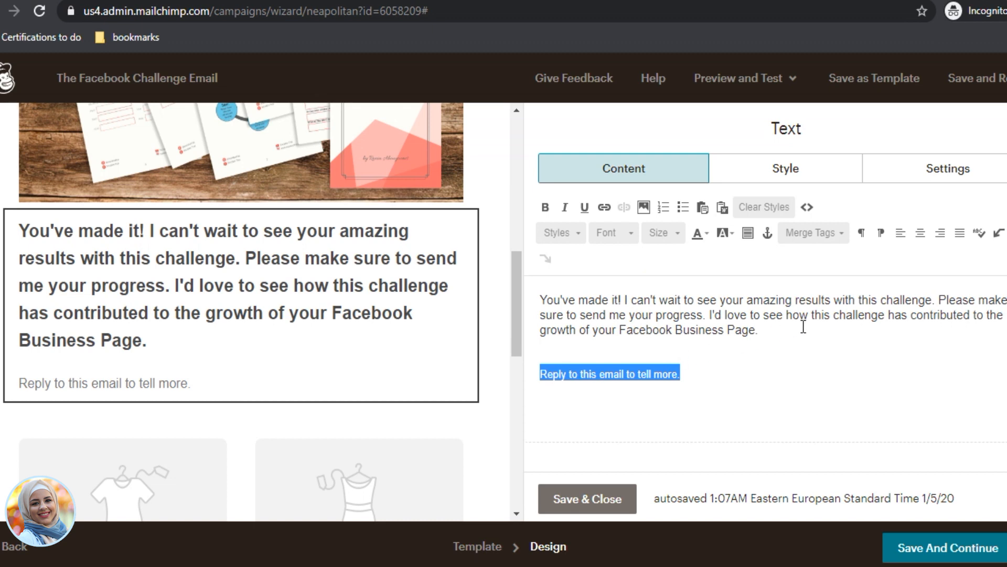
pyautogui.moveTo(803, 328); pyautogui.dragTo(528, 280)
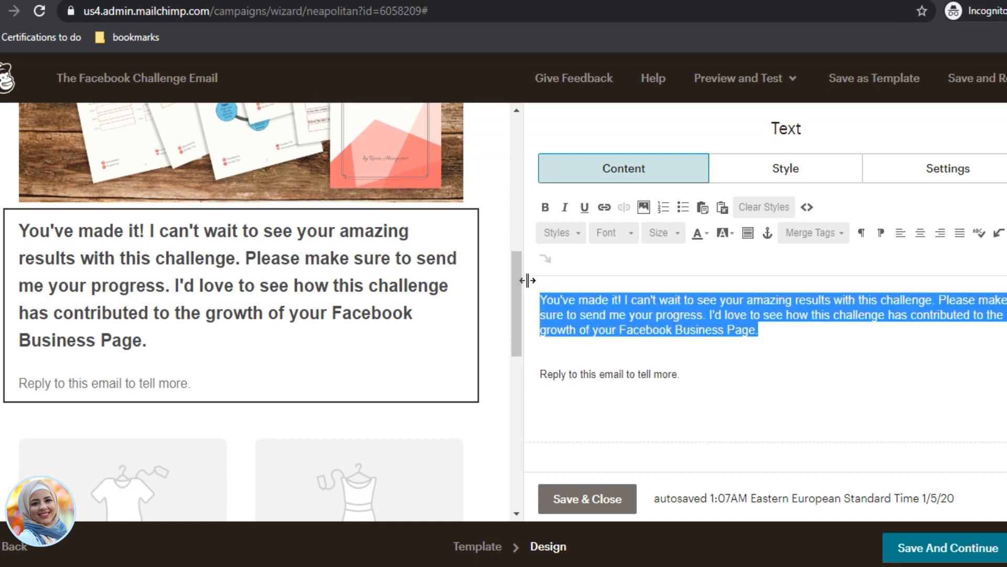
pyautogui.click(565, 229)
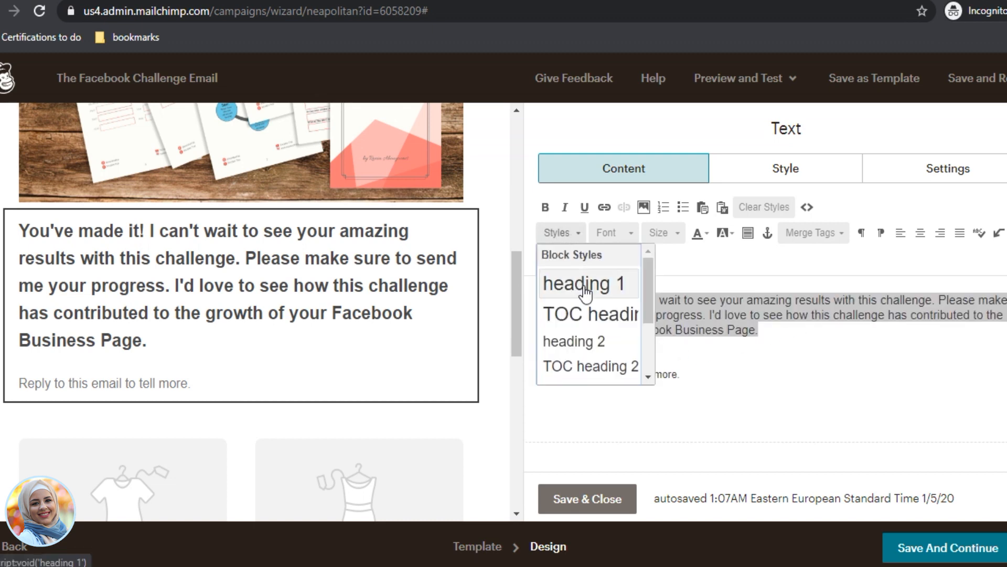
pyautogui.scroll(-2, 596, 371)
pyautogui.click(596, 355)
pyautogui.moveTo(722, 376); pyautogui.dragTo(540, 356)
pyautogui.click(565, 232)
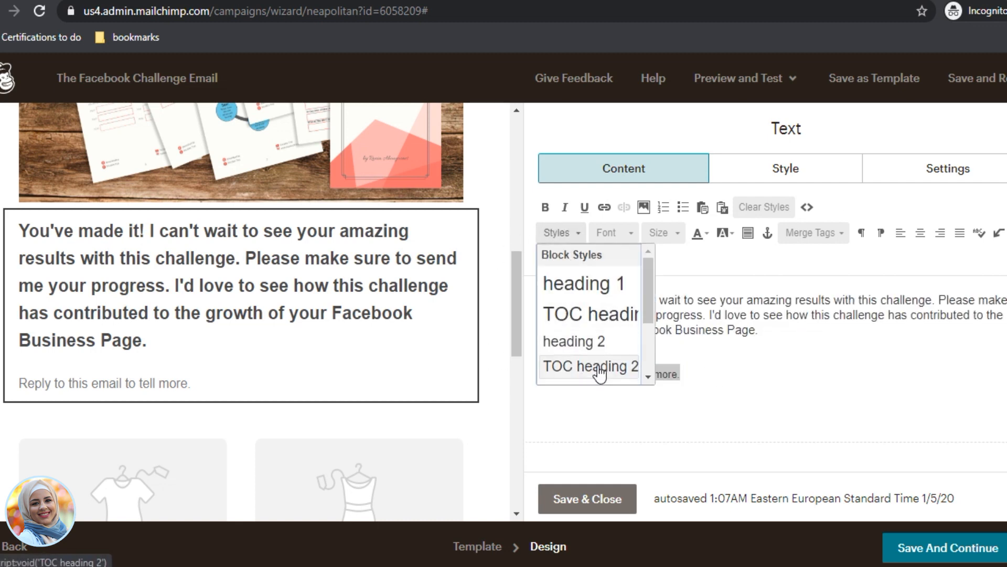
pyautogui.scroll(-2, 597, 370)
pyautogui.click(575, 351)
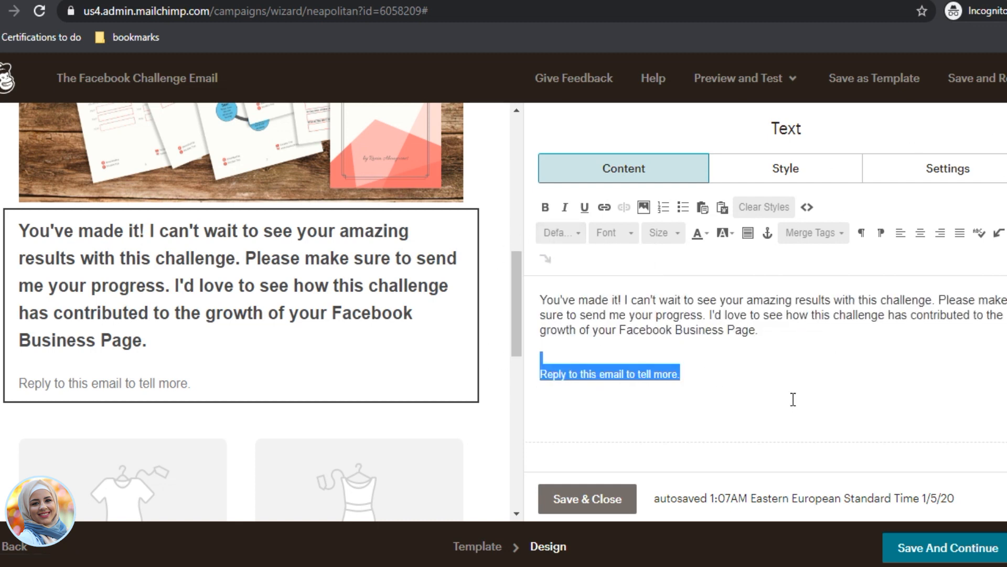
pyautogui.doubleClick(666, 373)
pyautogui.hotkey('ctrl', 'a')
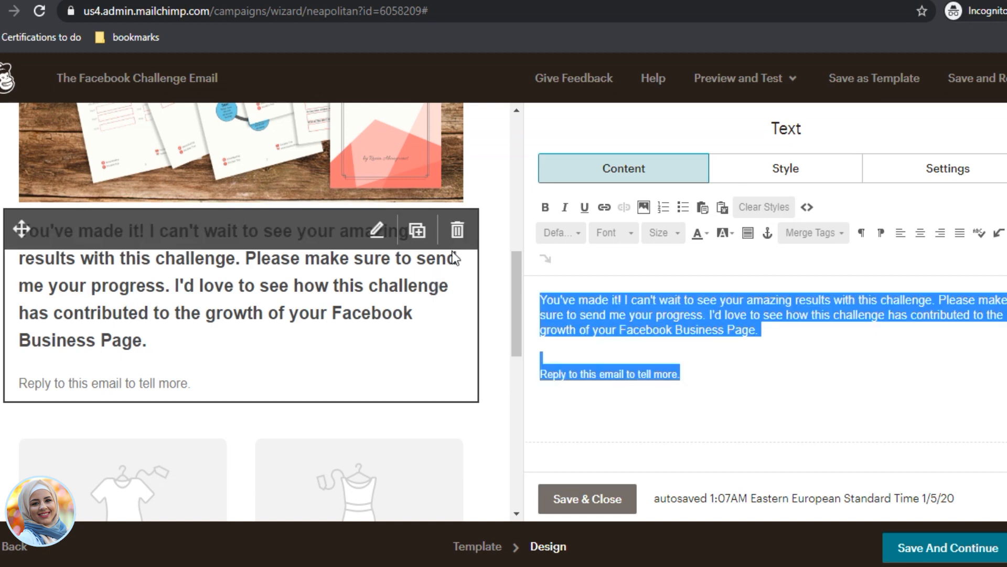
# Step: In the HTML source, delete the opening and closing <h3> tags and the <br /> tag
pyautogui.click(805, 207)
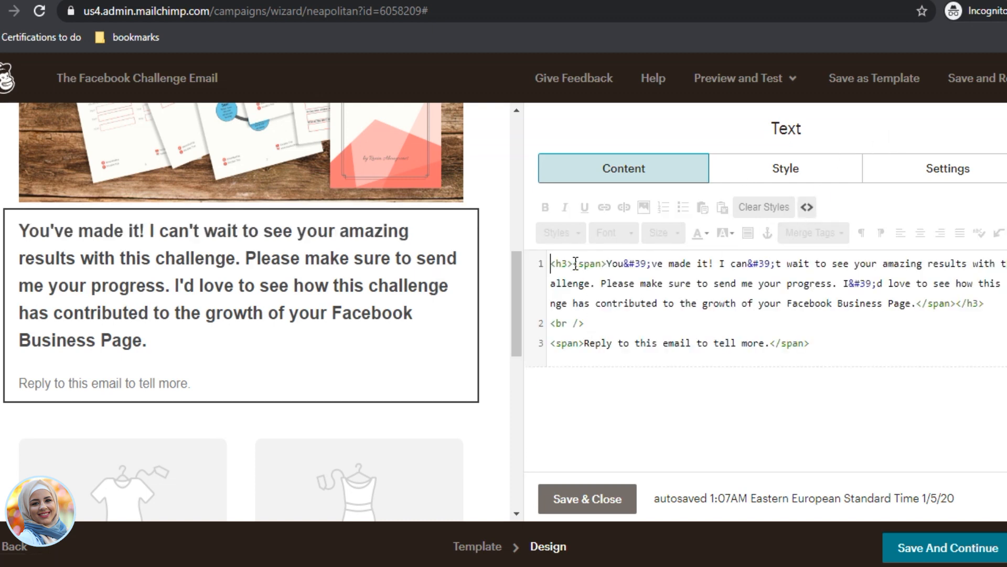
pyautogui.moveTo(574, 266); pyautogui.dragTo(533, 266)
pyautogui.press('BackSpace')
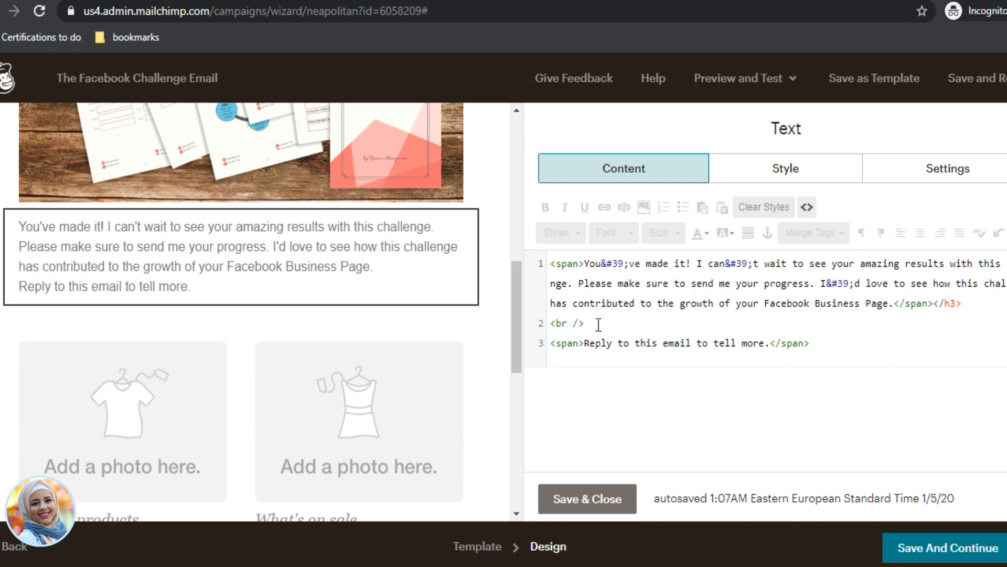
pyautogui.moveTo(590, 323); pyautogui.dragTo(548, 326)
pyautogui.press('BackSpace')
pyautogui.moveTo(963, 303); pyautogui.dragTo(931, 304)
pyautogui.press('BackSpace')
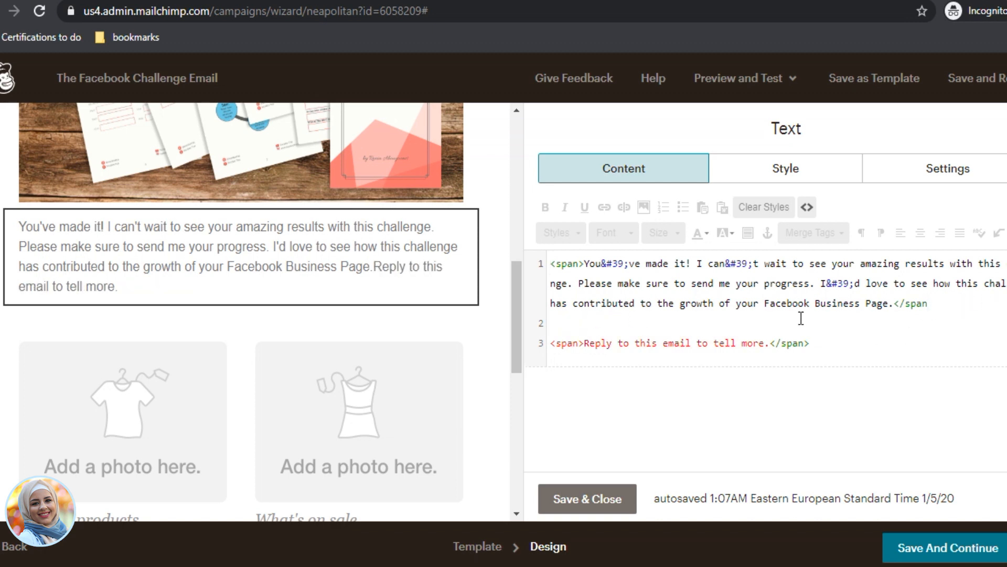
# Step: Add a <br> before the reply span so 'Reply to this email to tell more.' sits on its own line
pyautogui.write('/span>')
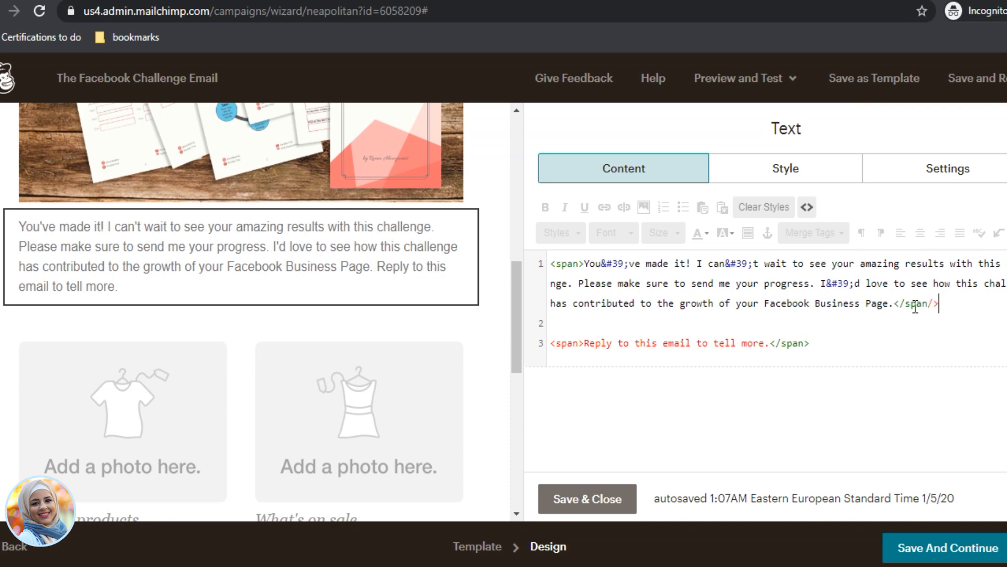
pyautogui.press('BackSpace')
pyautogui.press('BackSpace')
pyautogui.write('>')
pyautogui.press('Return')
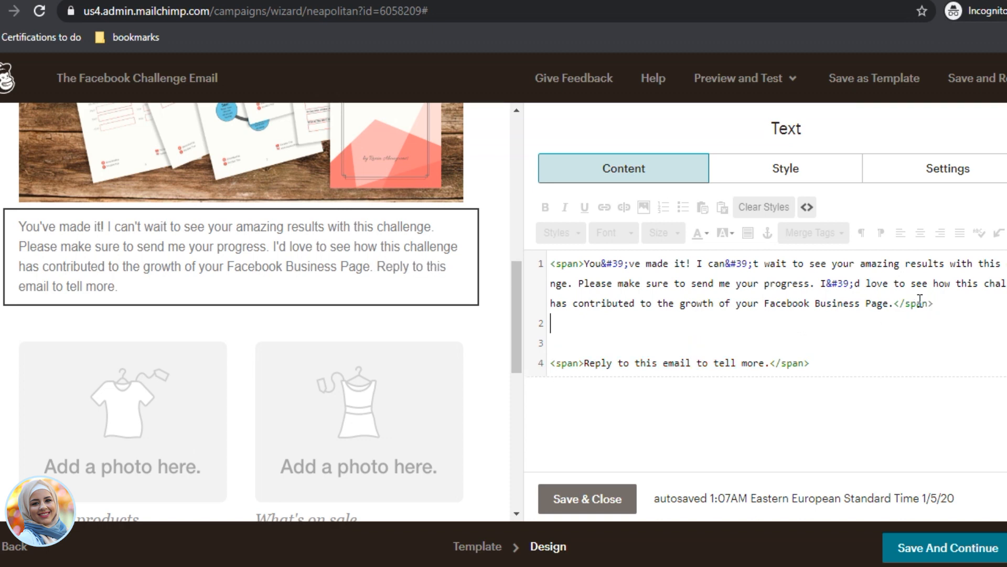
pyautogui.write('<v')
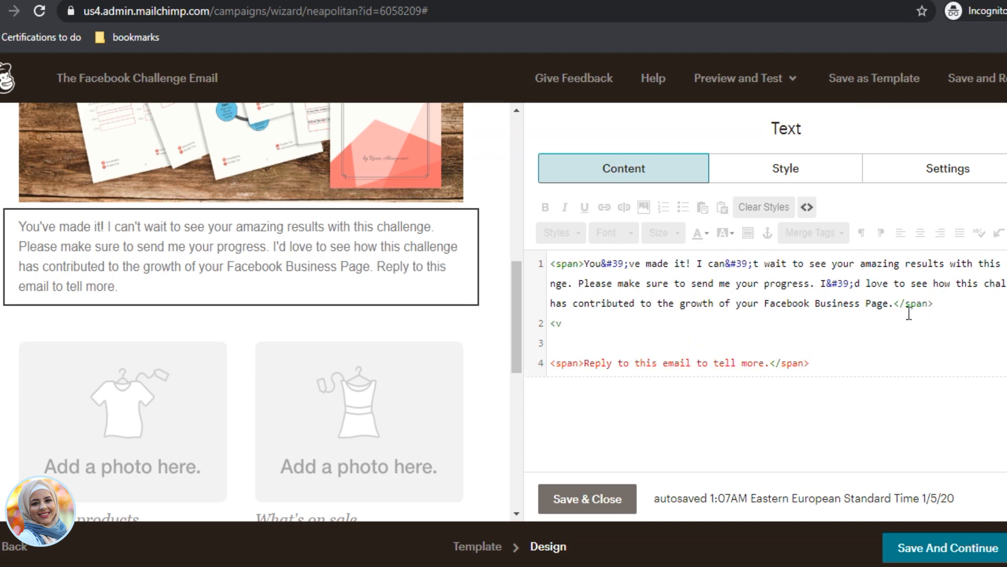
pyautogui.press('BackSpace')
pyautogui.write('br>')
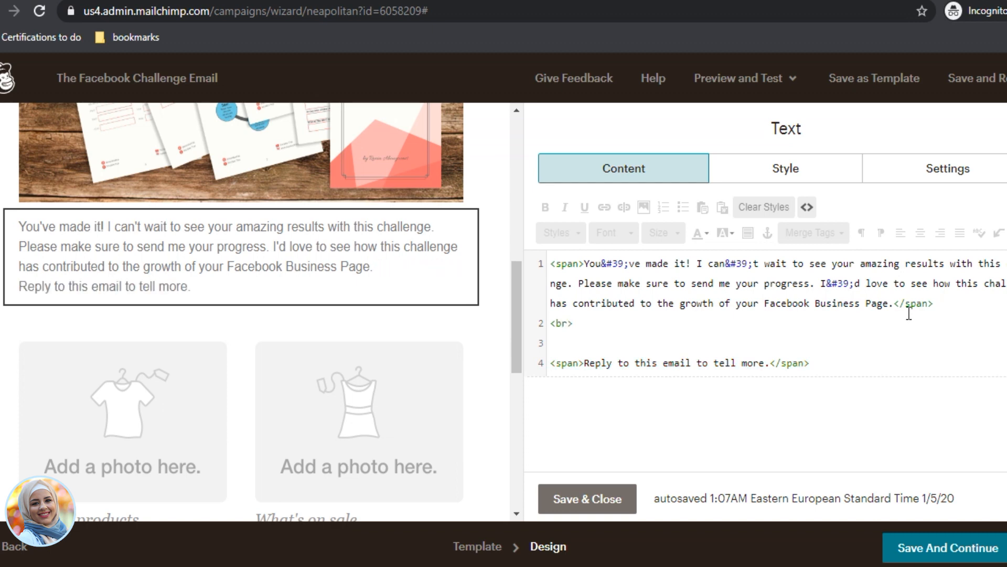
pyautogui.press('Delete')
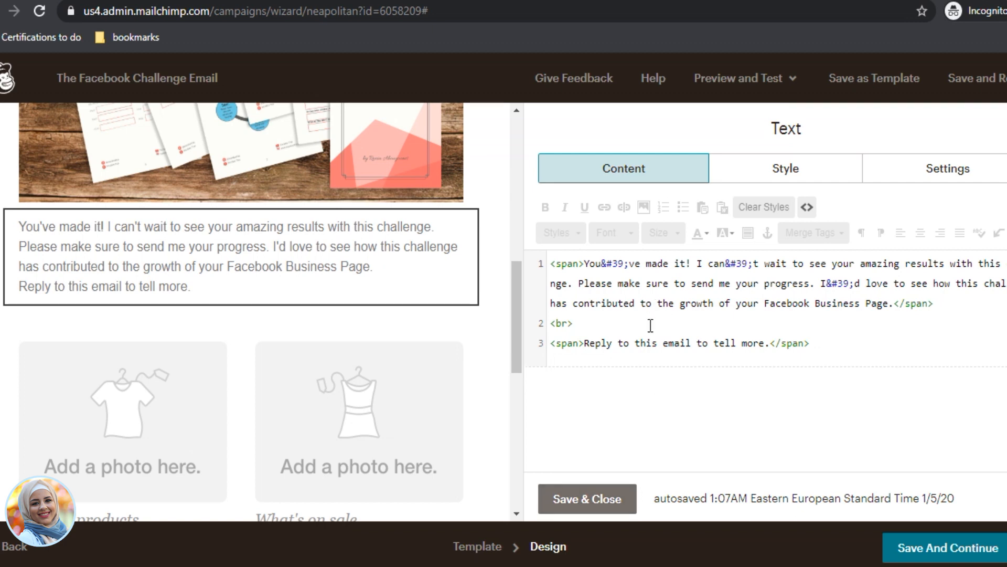
pyautogui.press('Return')
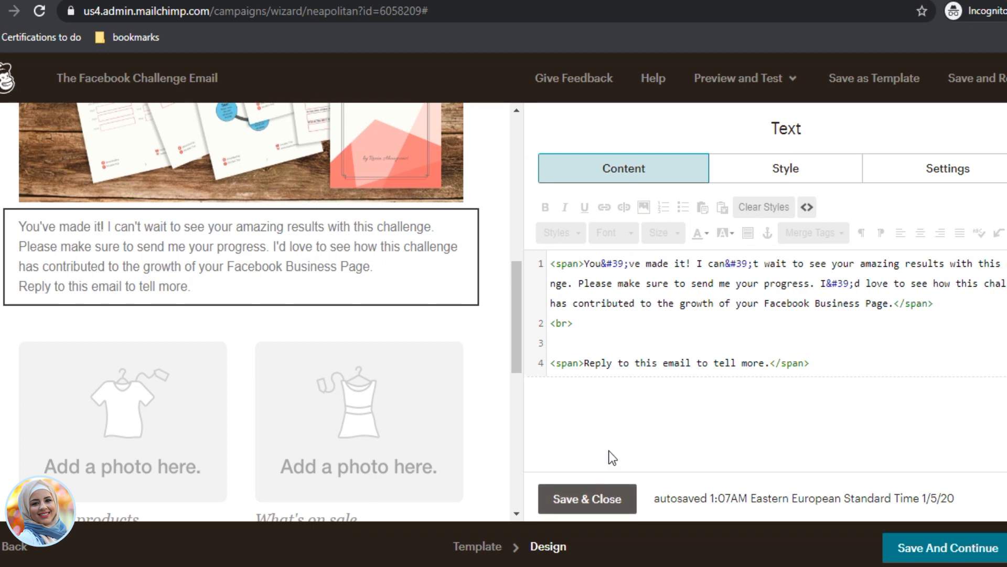
# Step: Back in the formatted view, add a blank line above the reply line and a new line below it
pyautogui.click(806, 208)
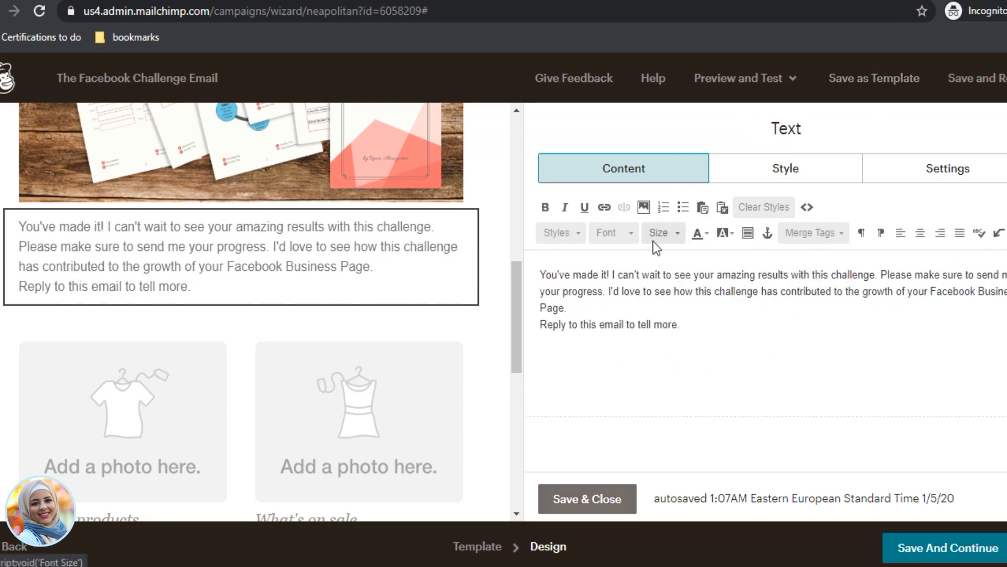
pyautogui.click(596, 316)
pyautogui.press('Return')
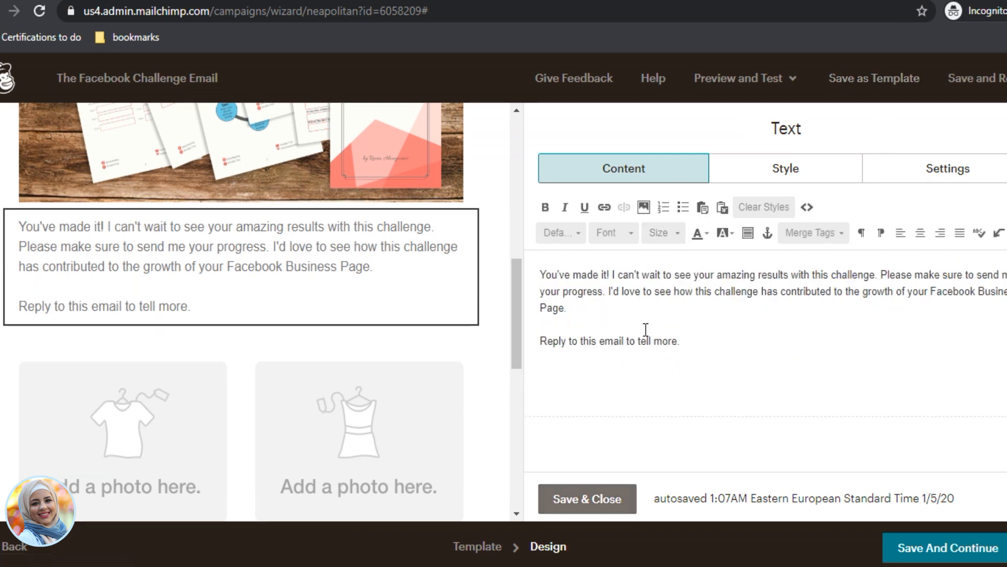
pyautogui.click(744, 345)
pyautogui.press('Return')
pyautogui.press('Return')
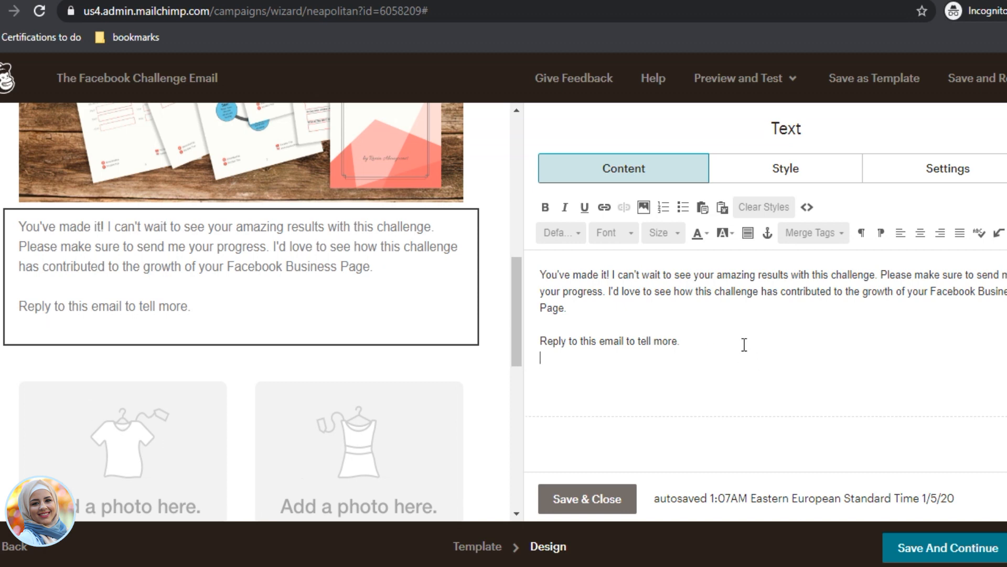
# Step: Add 'I'll talk to you soon.' followed by the sender's name sign-off, then save and close
pyautogui.write('-Rania')
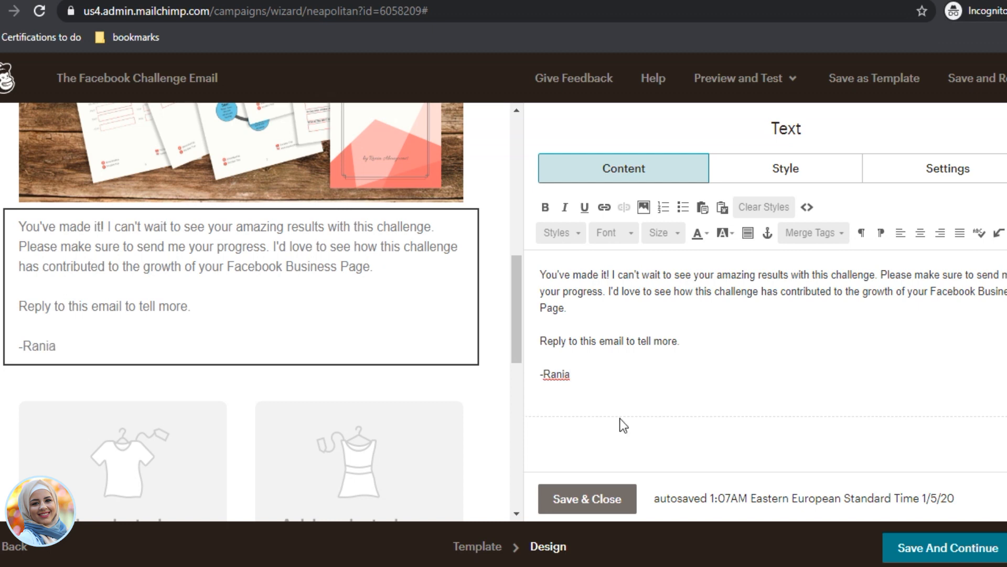
pyautogui.press('BackSpace')
pyautogui.press('BackSpace')
pyautogui.press('BackSpace')
pyautogui.press('BackSpace')
pyautogui.press('BackSpace')
pyautogui.press('BackSpace')
pyautogui.press('BackSpace')
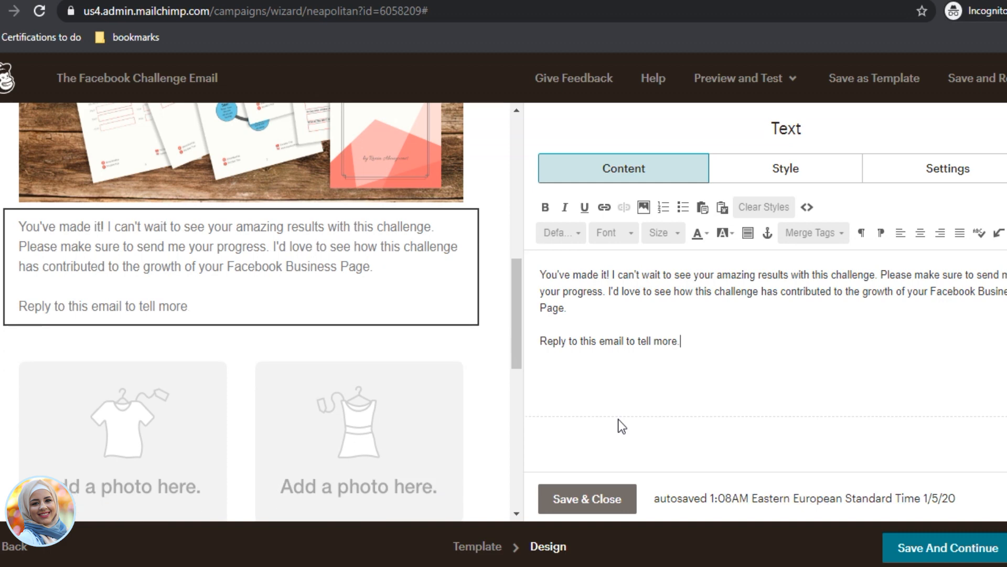
pyautogui.write('I')
pyautogui.write("'ll talk to ")
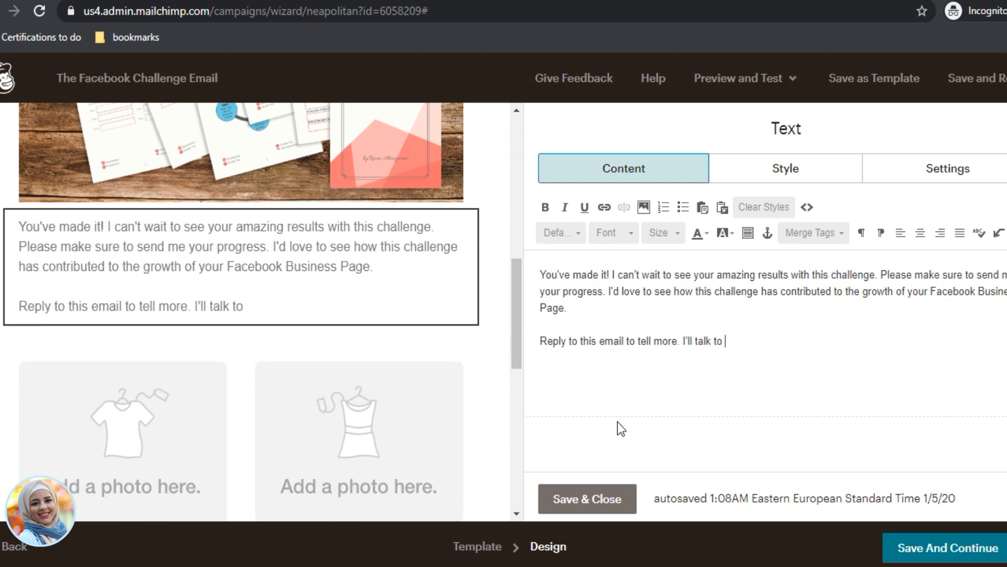
pyautogui.write('you soon')
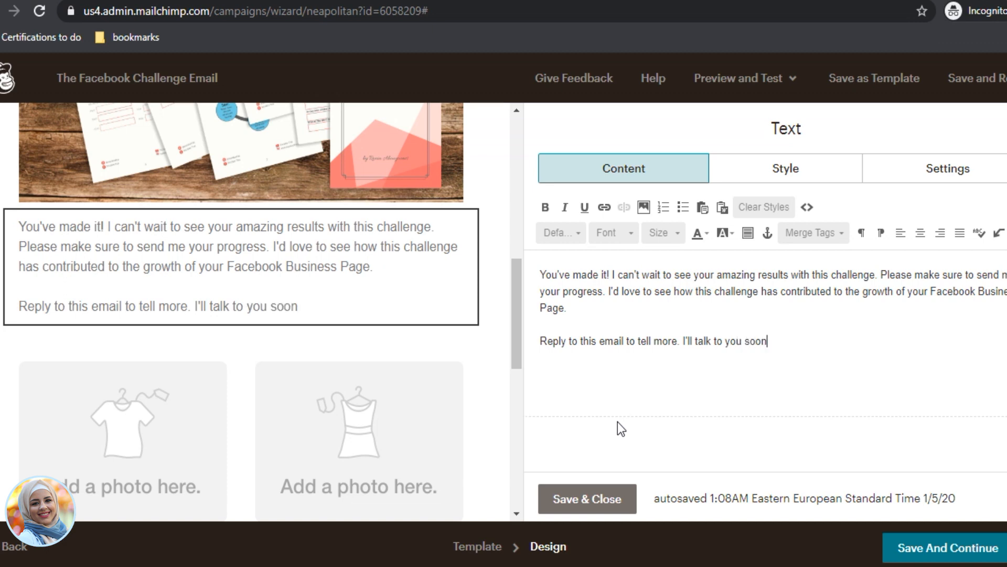
pyautogui.write('.')
pyautogui.press('Return')
pyautogui.press('Return')
pyautogui.write('-Rania')
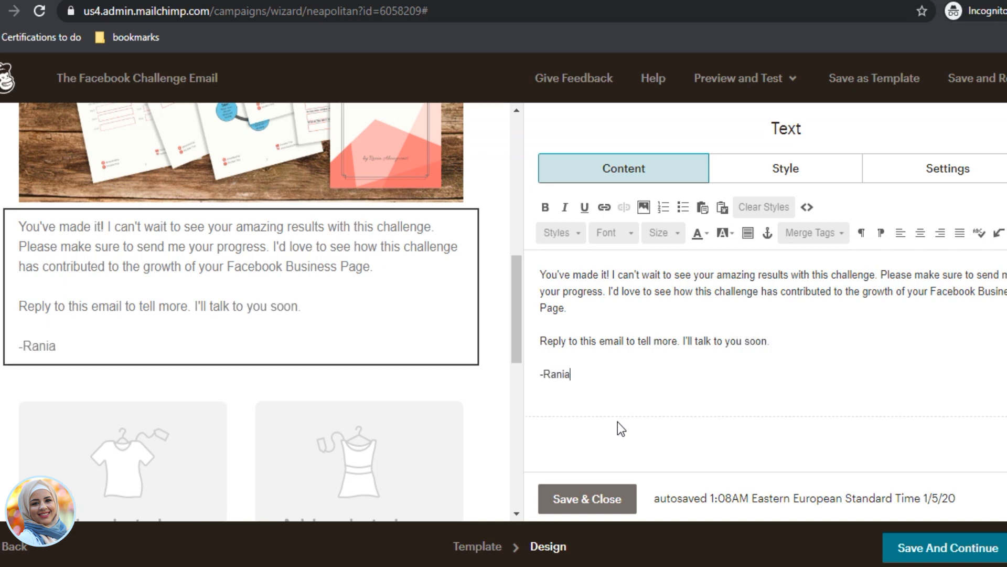
pyautogui.click(590, 498)
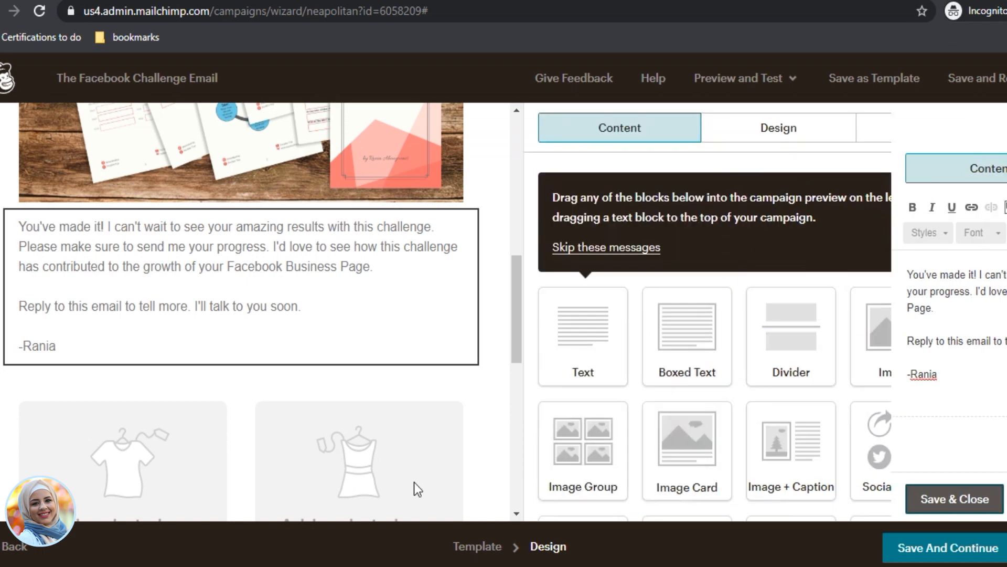
# Step: Delete both empty photo placeholder blocks, then reopen the closing text block for editing
pyautogui.click(457, 414)
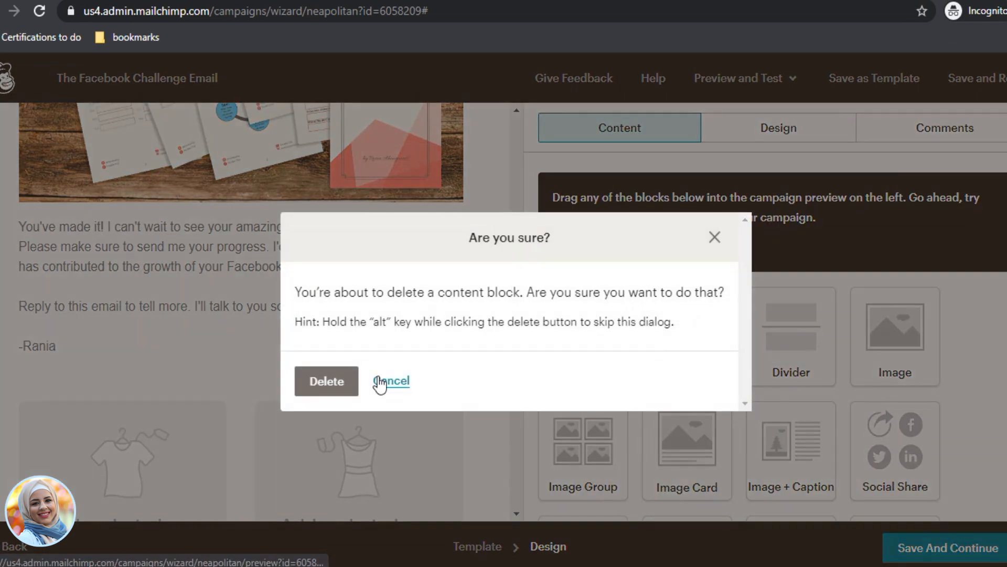
pyautogui.click(328, 382)
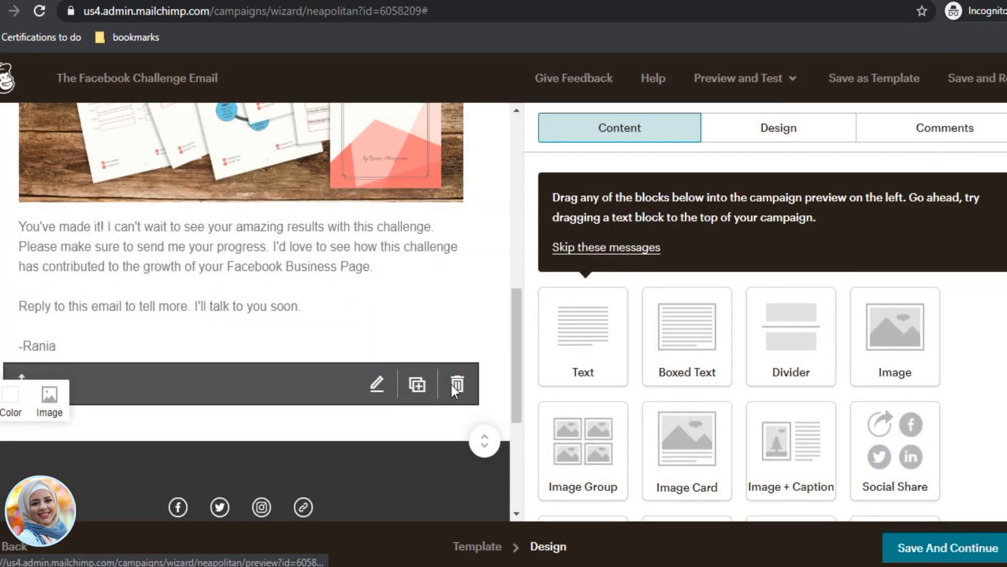
pyautogui.click(455, 384)
pyautogui.click(313, 382)
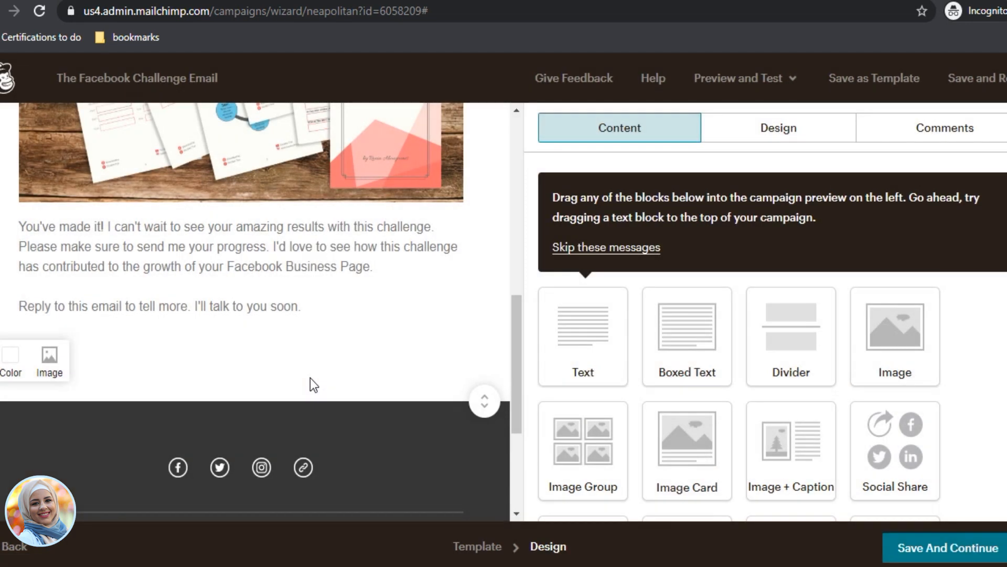
pyautogui.scroll(-4, 325, 391)
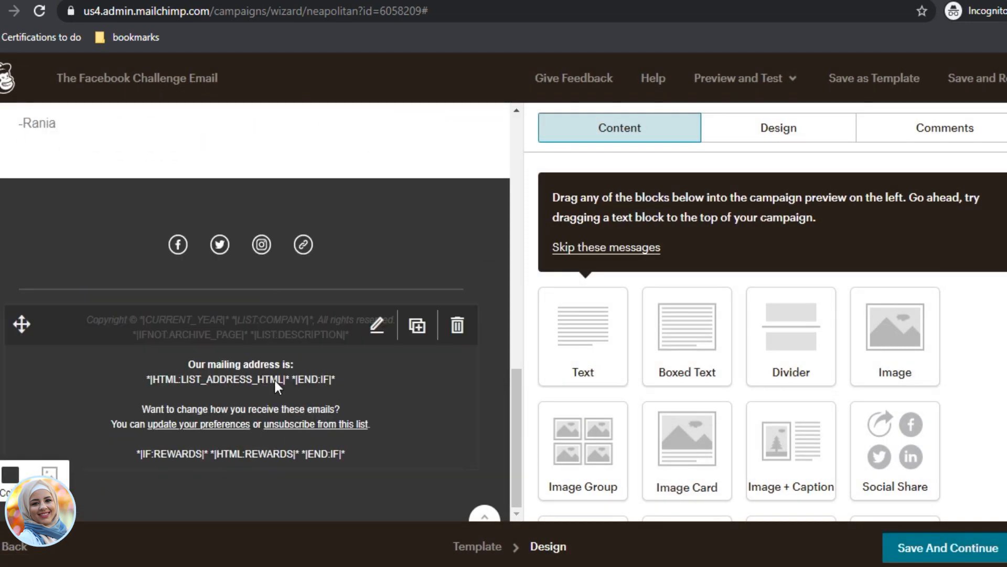
pyautogui.scroll(3, 315, 377)
pyautogui.scroll(12, 247, 353)
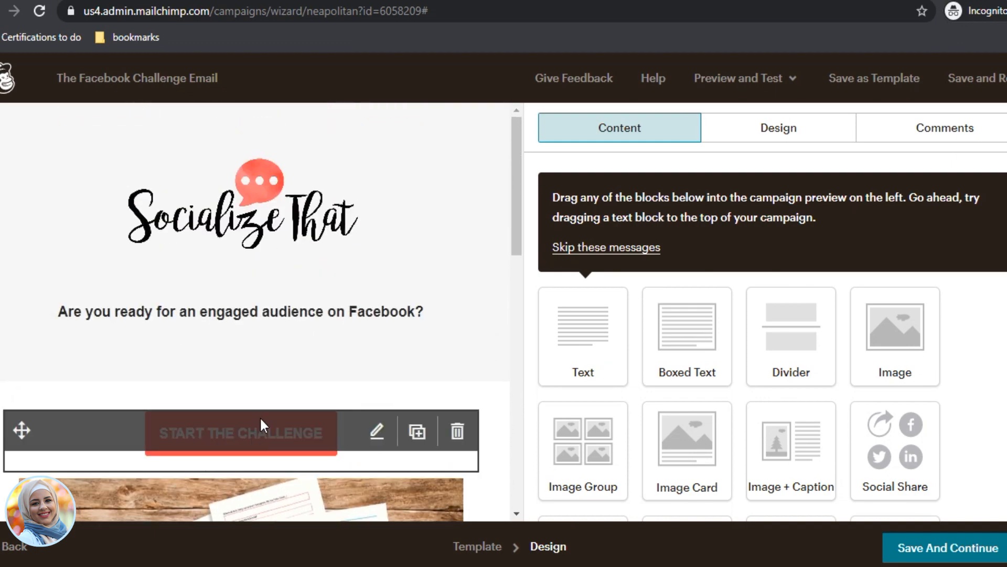
pyautogui.scroll(-9, 271, 438)
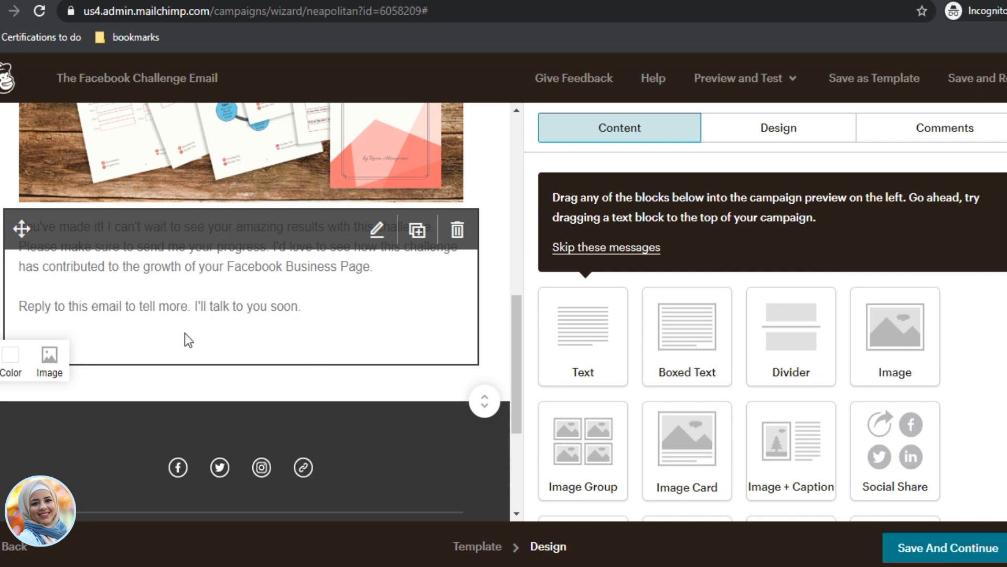
pyautogui.click(301, 311)
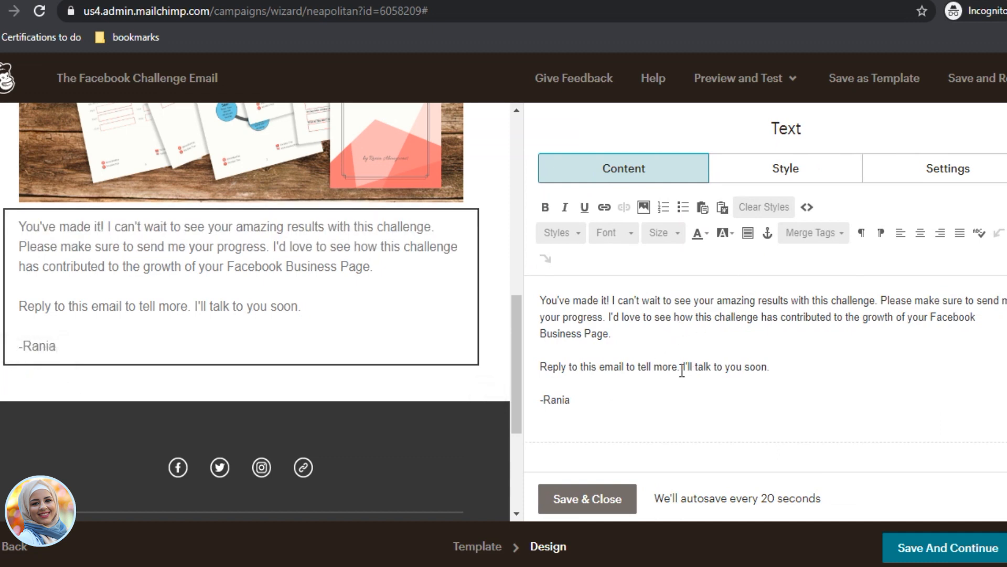
# Step: Insert 'Let's connect where everyone connects. Join me online on' before the sign-off sentence
pyautogui.click(683, 367)
pyautogui.write("Let'")
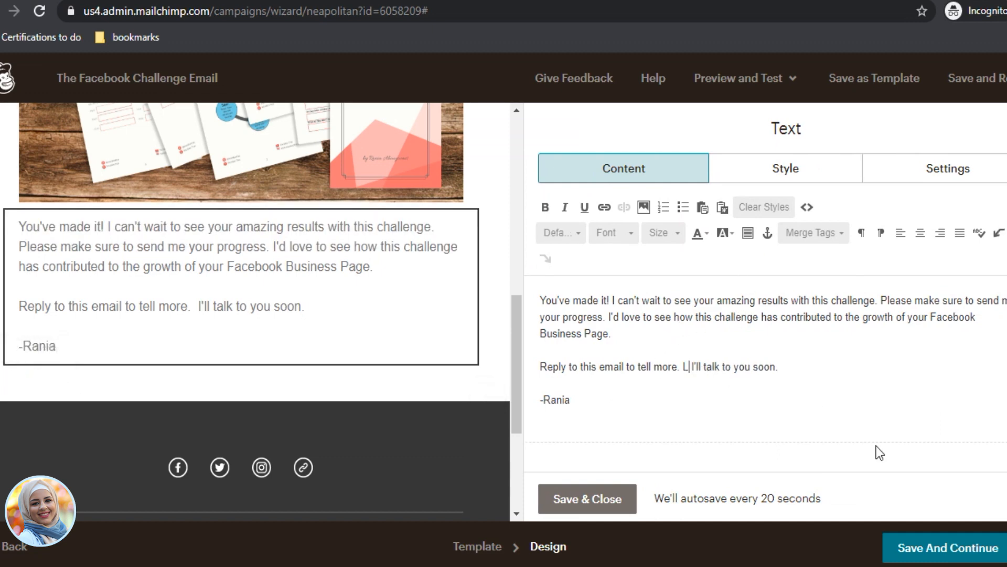
pyautogui.write('s connect wh')
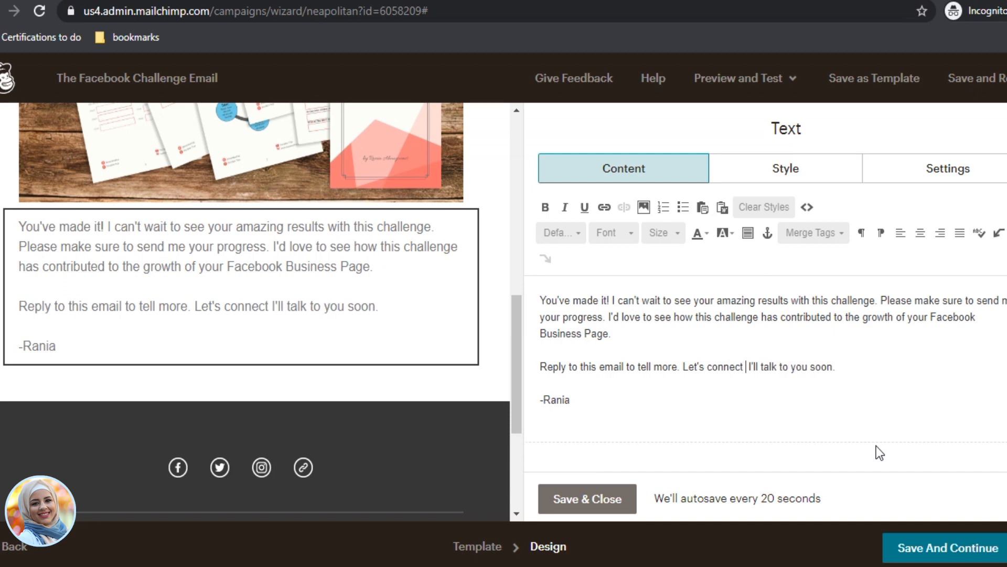
pyautogui.write('ere everyo')
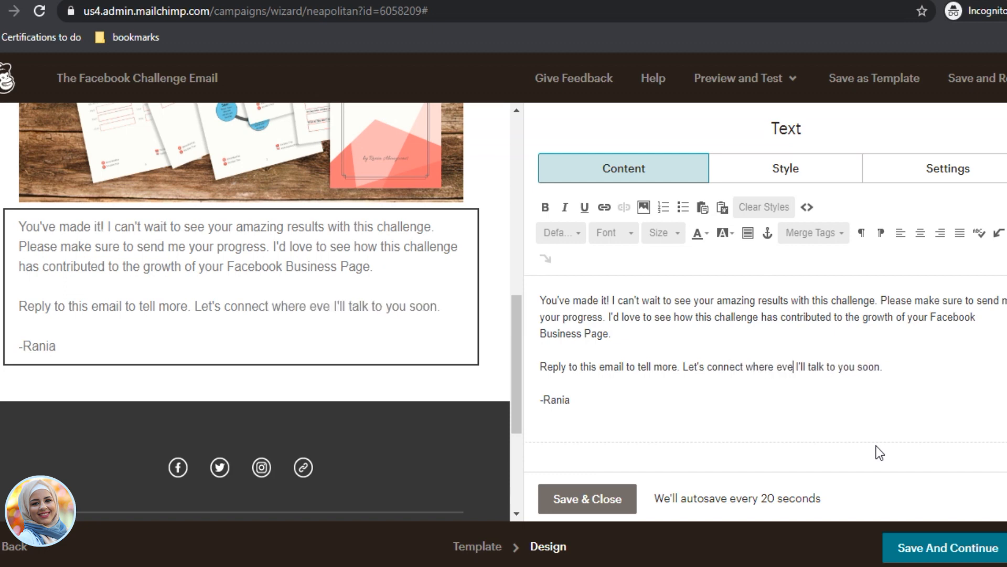
pyautogui.write('ne connects')
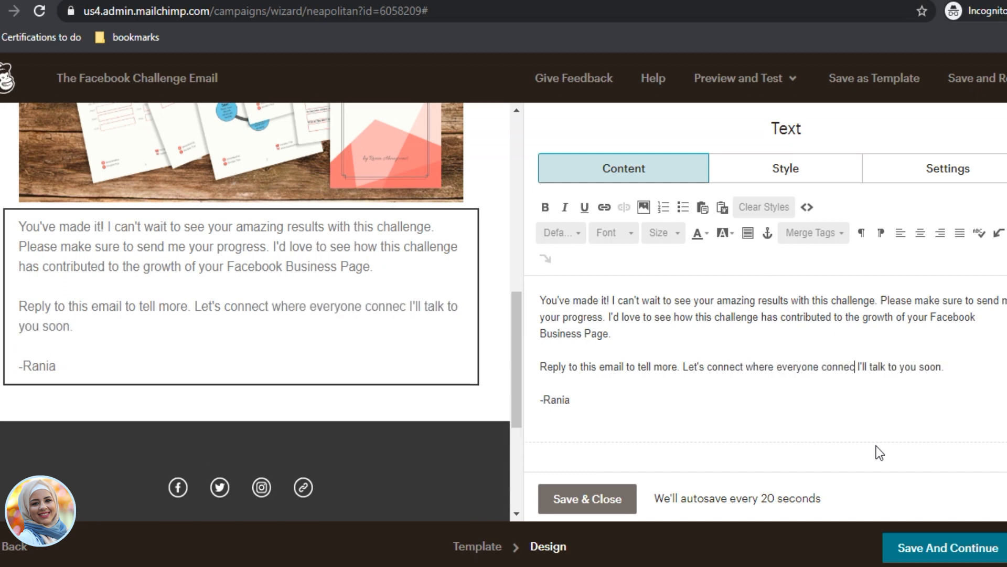
pyautogui.write(',')
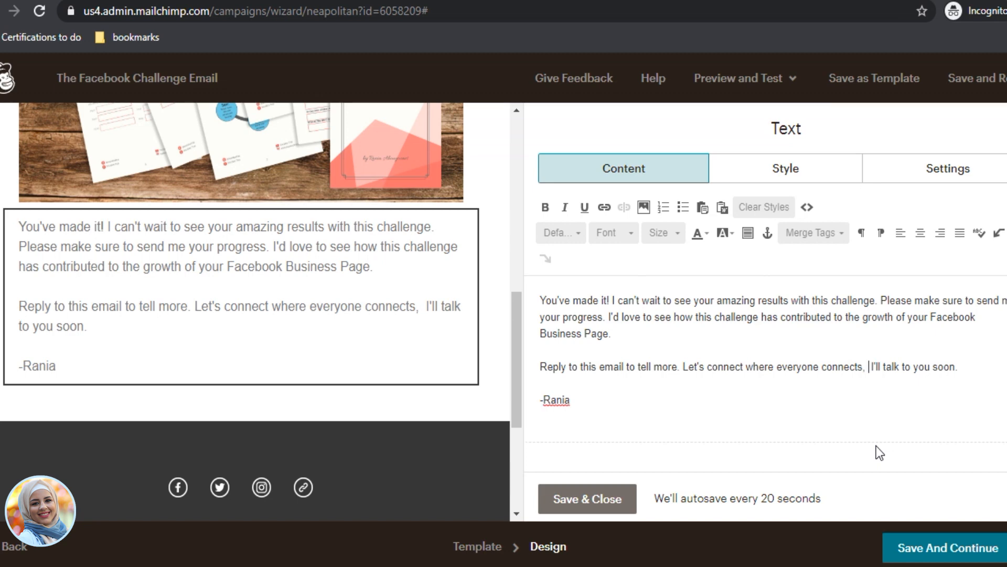
pyautogui.press('BackSpace')
pyautogui.press('BackSpace')
pyautogui.write('. Joi')
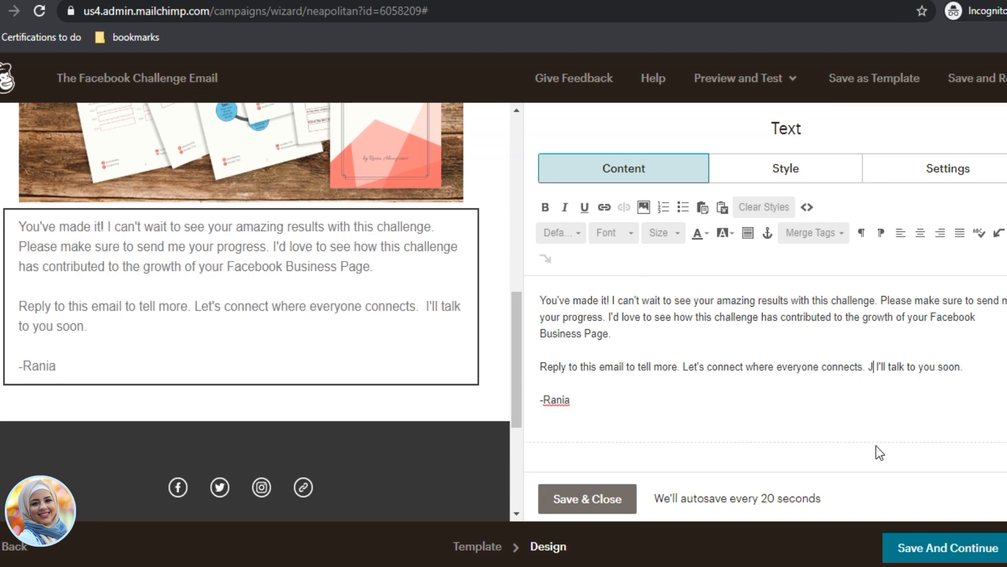
pyautogui.write('n me ')
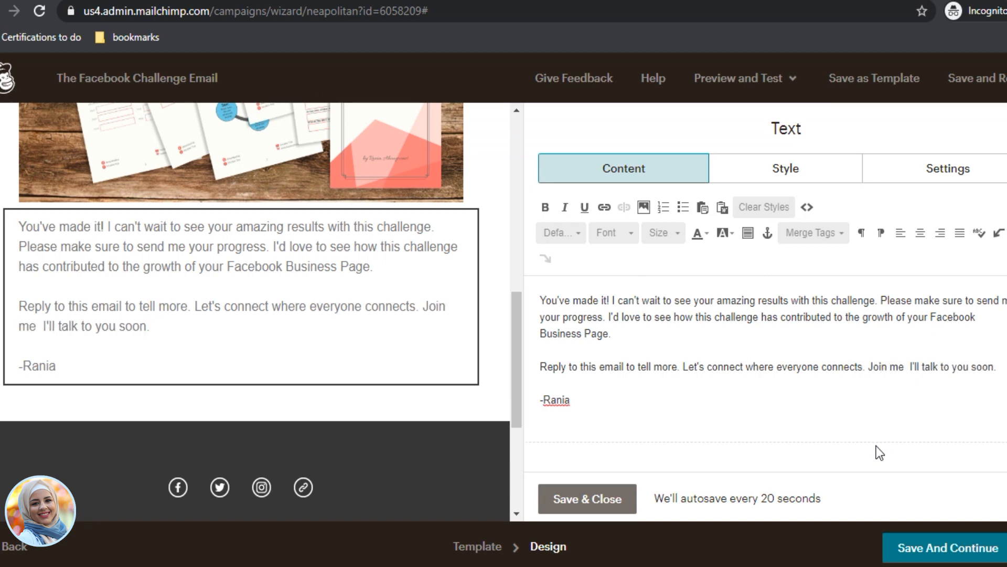
pyautogui.write('online a')
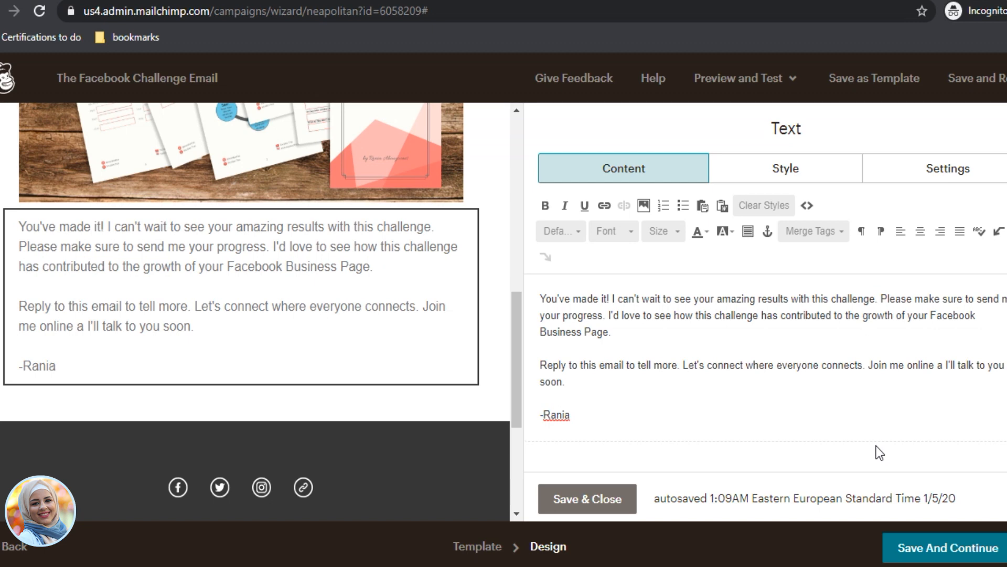
pyautogui.moveTo(937, 365); pyautogui.dragTo(943, 363)
pyautogui.write('on FAceb')
pyautogui.press('BackSpace')
pyautogui.press('BackSpace')
pyautogui.press('BackSpace')
pyautogui.press('BackSpace')
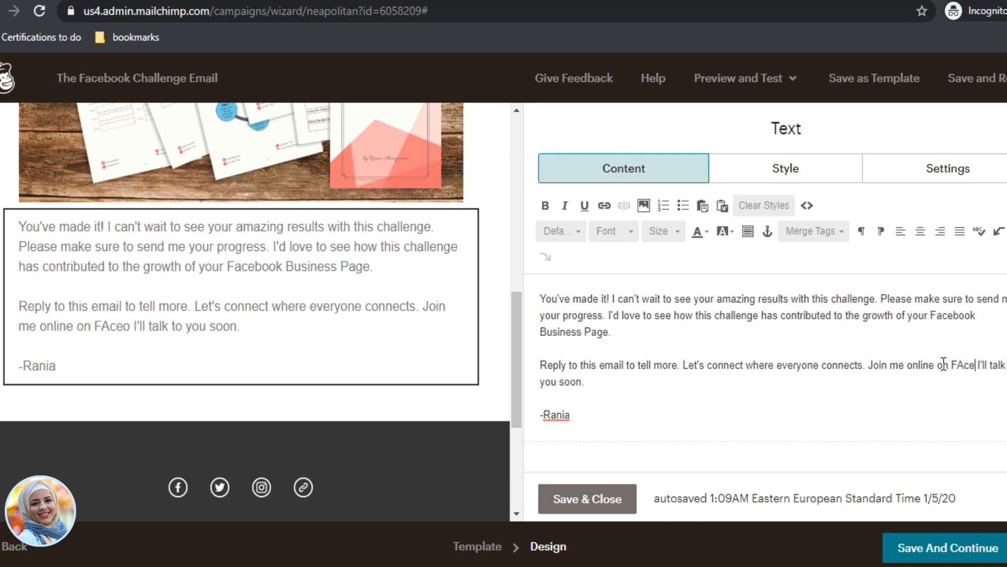
pyautogui.write('acebook, ')
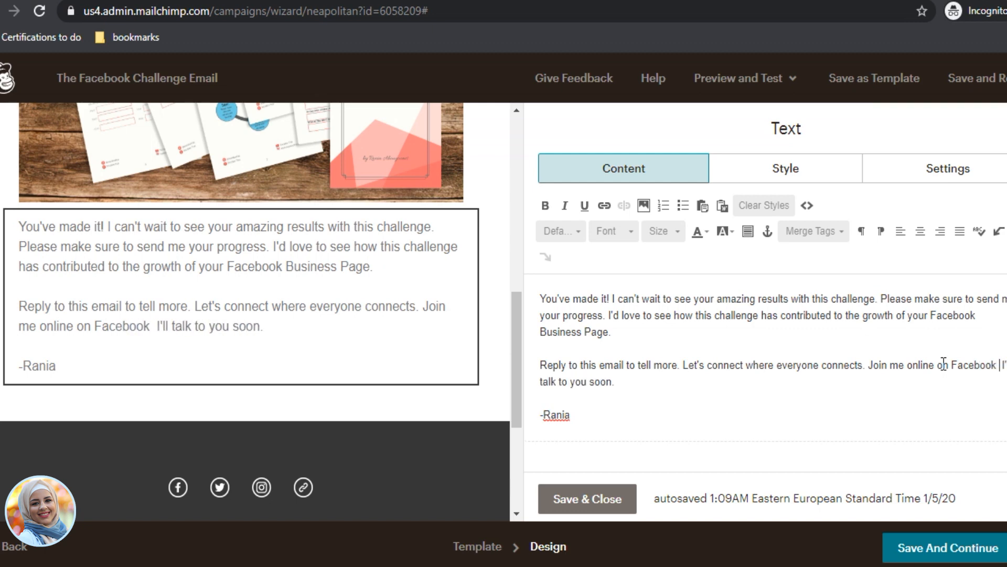
pyautogui.write('Youtube')
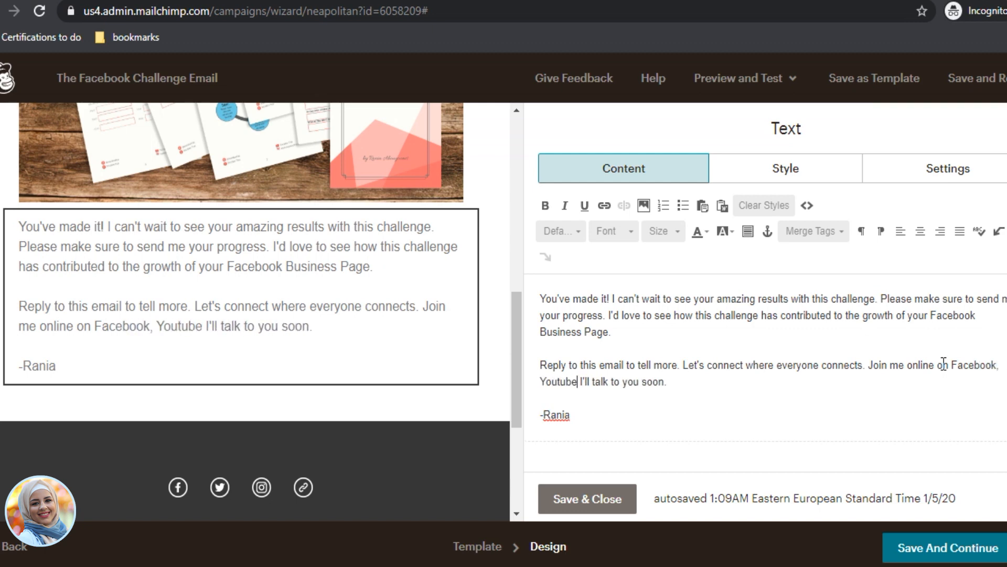
pyautogui.press('BackSpace')
pyautogui.write(', and ')
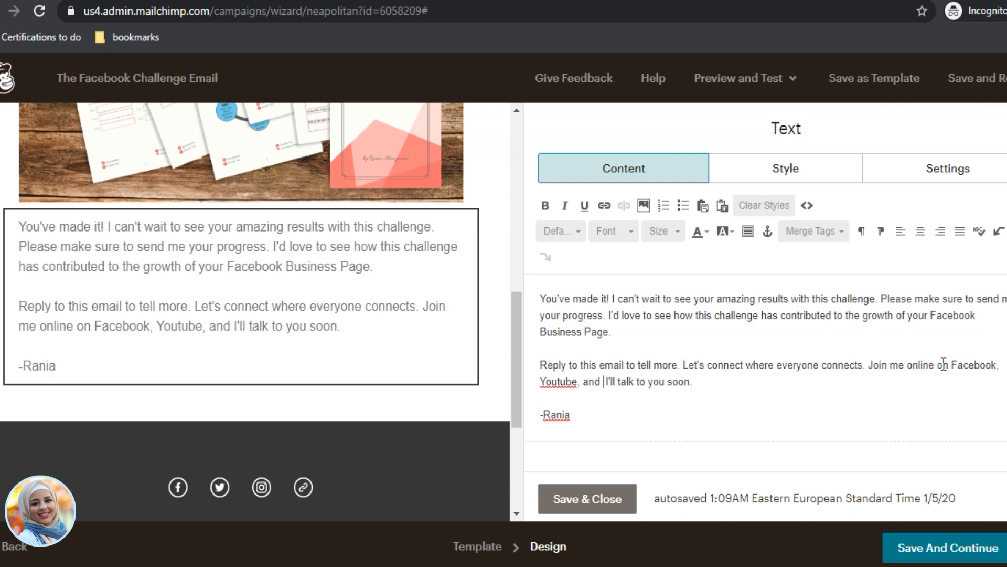
pyautogui.write('Instagram bu')
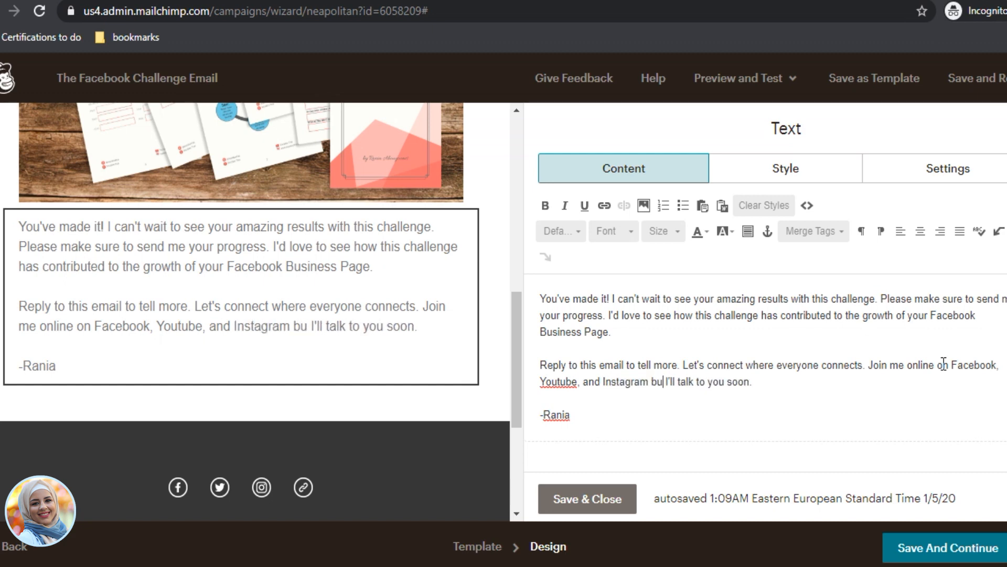
pyautogui.press('BackSpace')
pyautogui.write('y looking for')
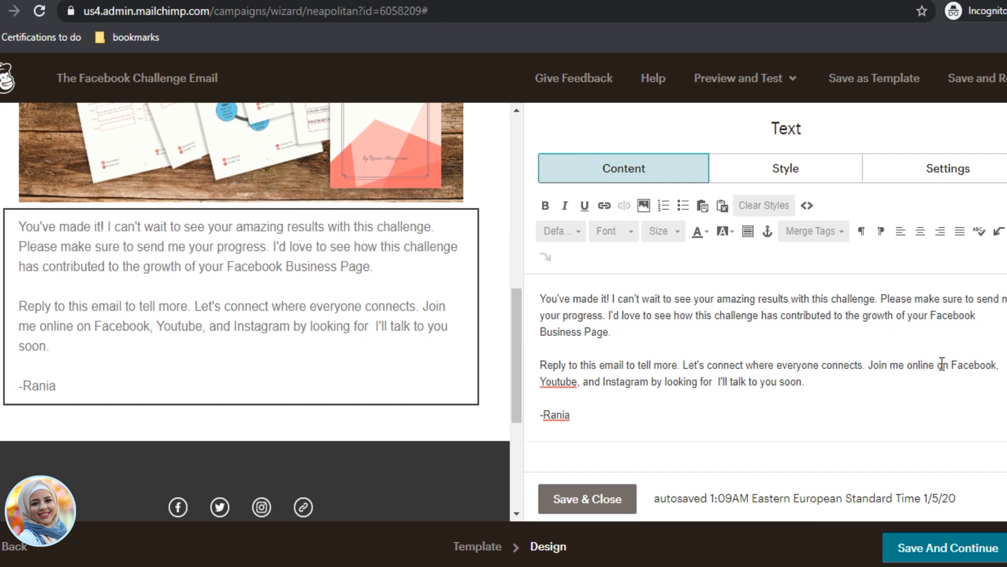
pyautogui.write(' @socializethat')
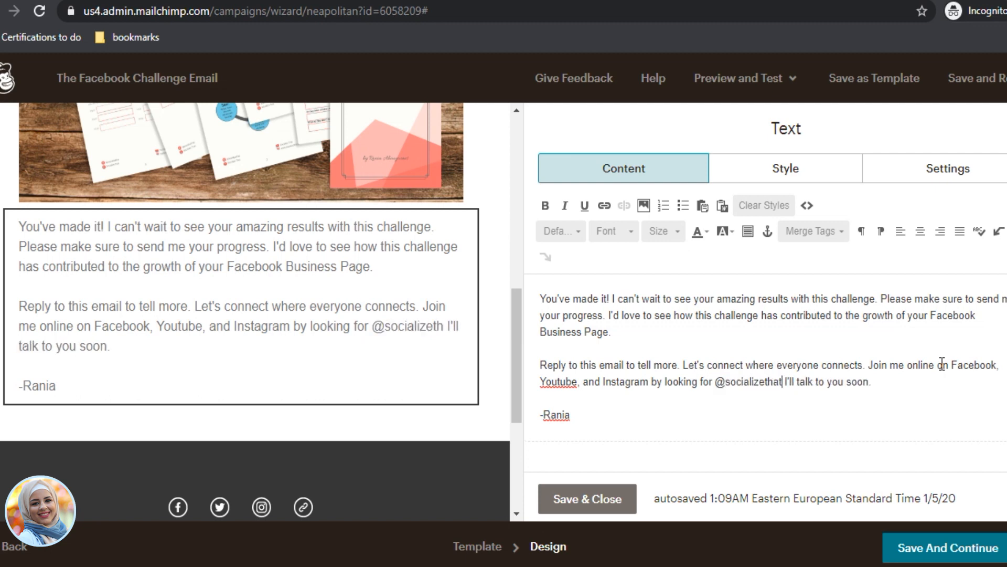
pyautogui.write('.')
pyautogui.press('Return')
pyautogui.press('Return')
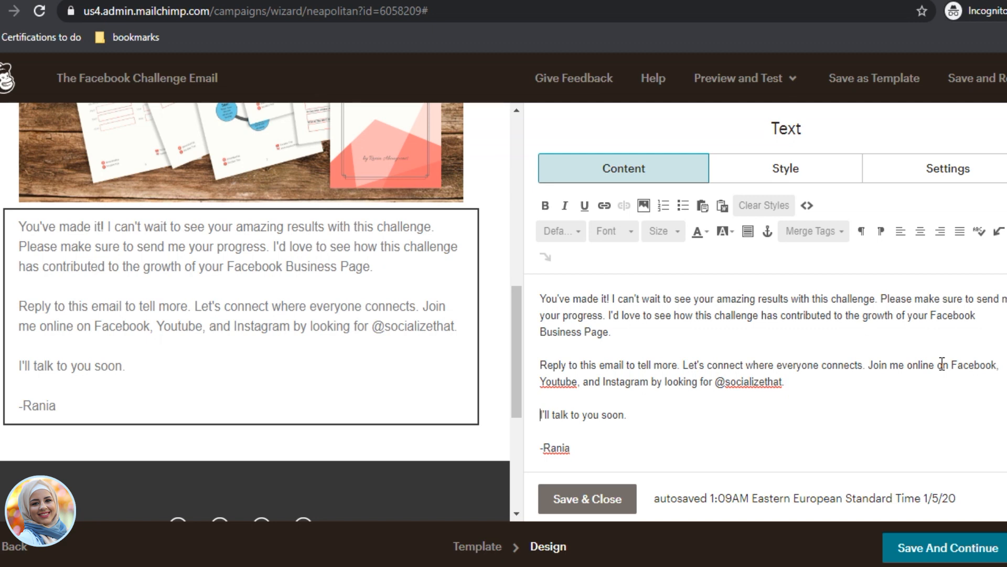
pyautogui.doubleClick(610, 415)
pyautogui.click(692, 398)
pyautogui.moveTo(811, 385); pyautogui.dragTo(686, 355)
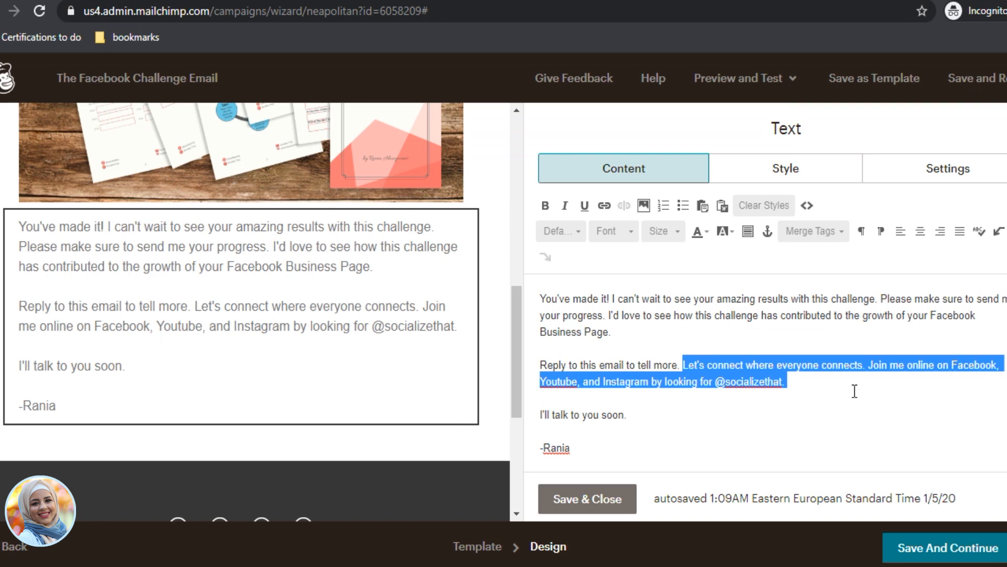
# Step: Save the text block, open the Social Follow block, and set the Facebook URL to /socializethat
pyautogui.click(619, 501)
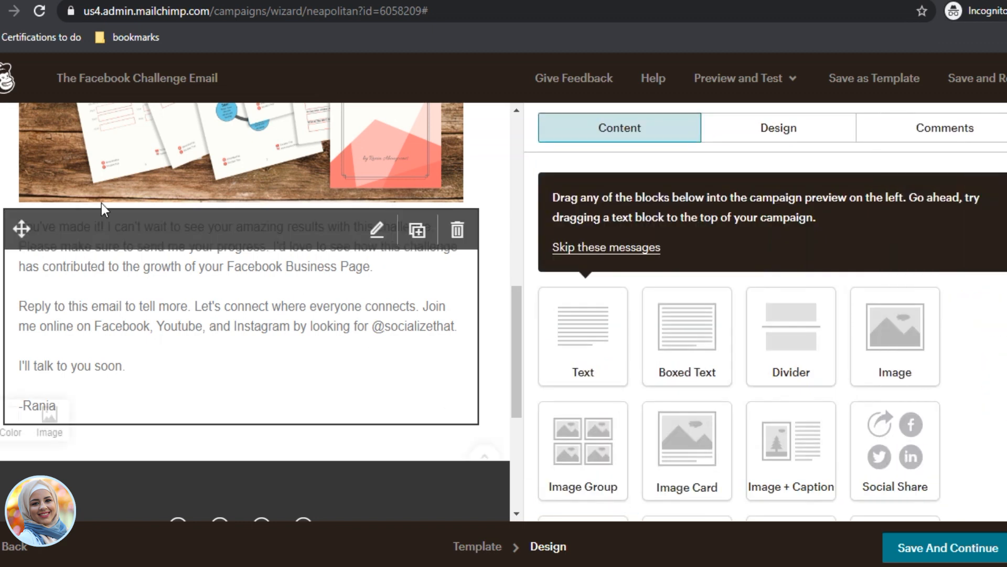
pyautogui.scroll(-5, 149, 322)
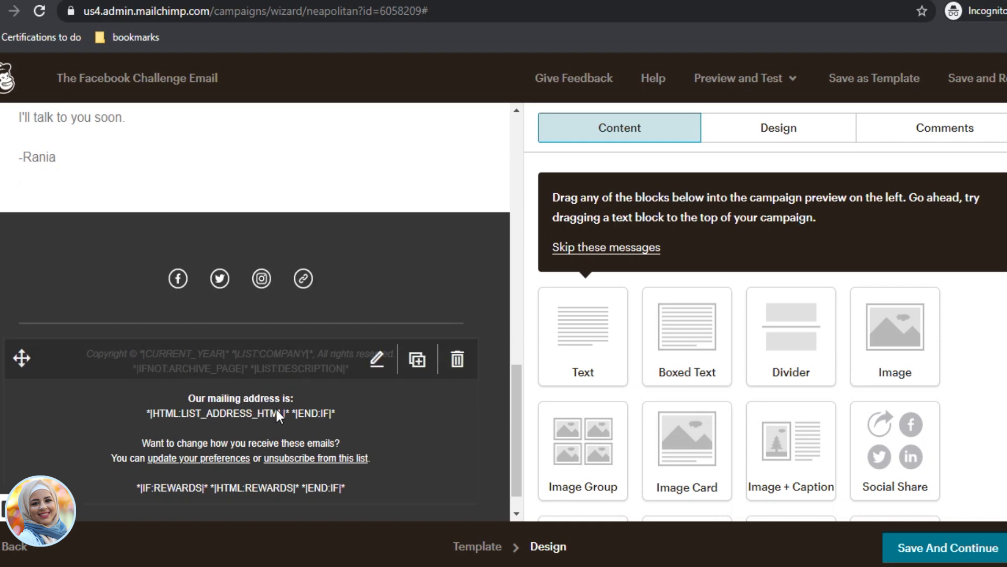
pyautogui.moveTo(338, 286)
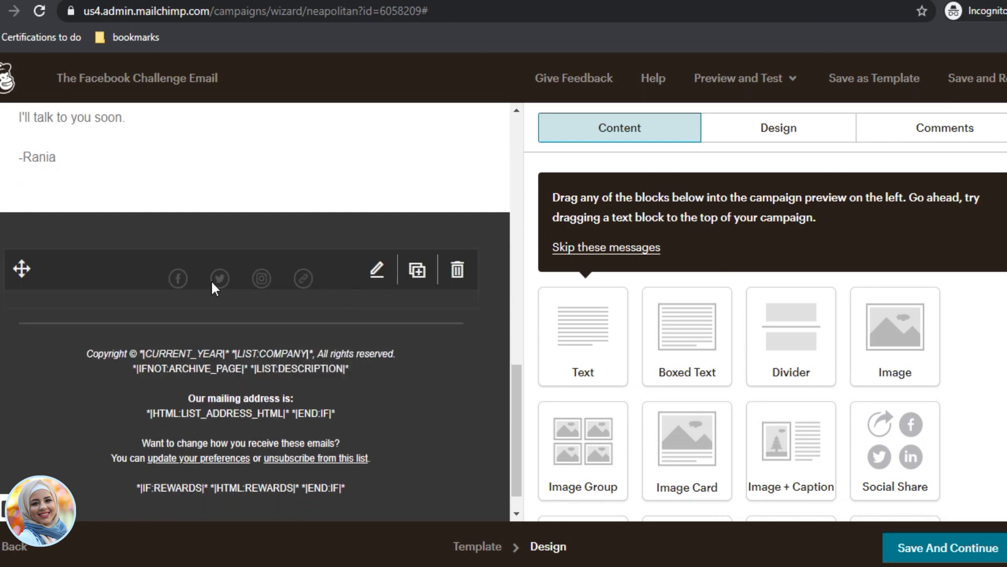
pyautogui.click(376, 270)
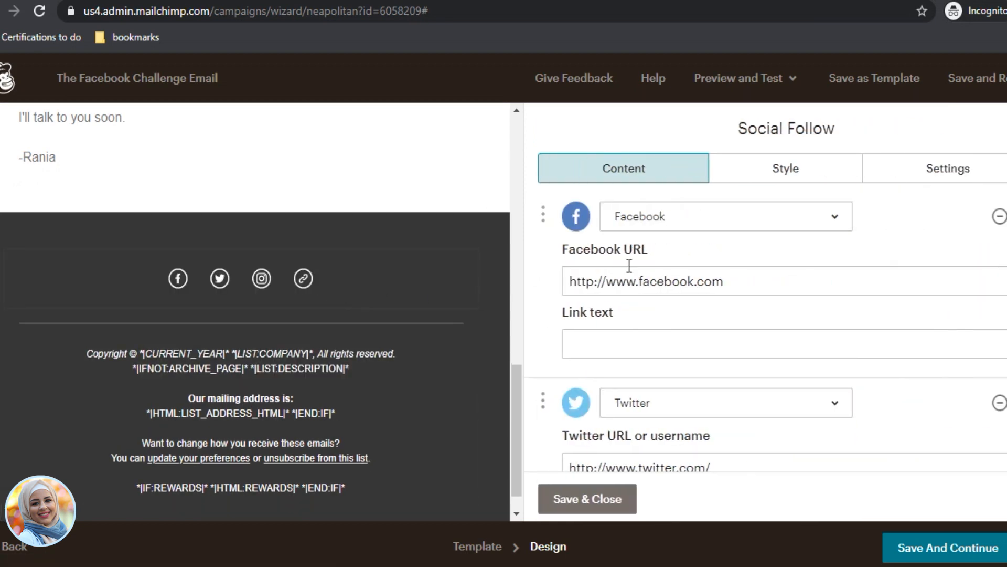
pyautogui.click(731, 285)
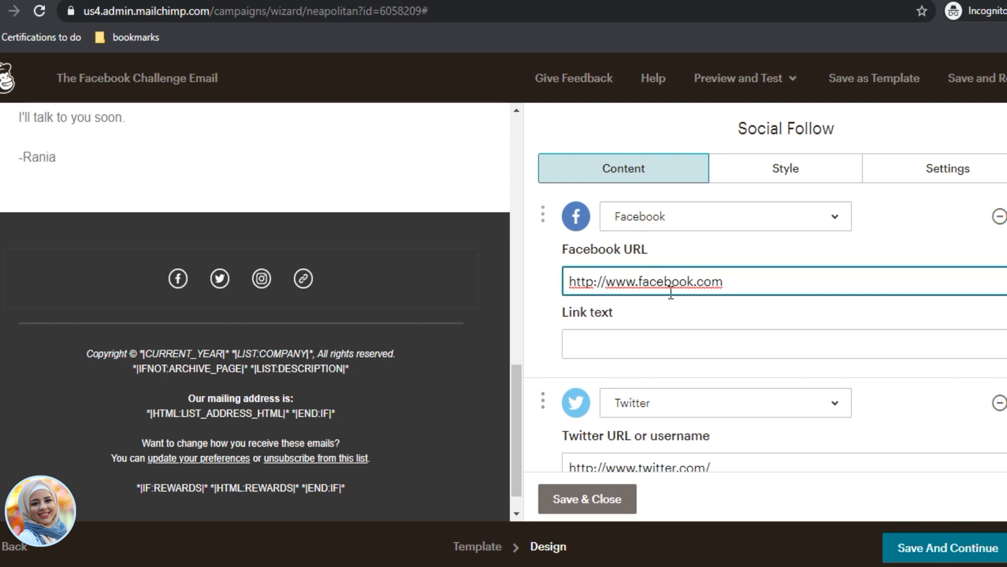
pyautogui.write('/socializethat')
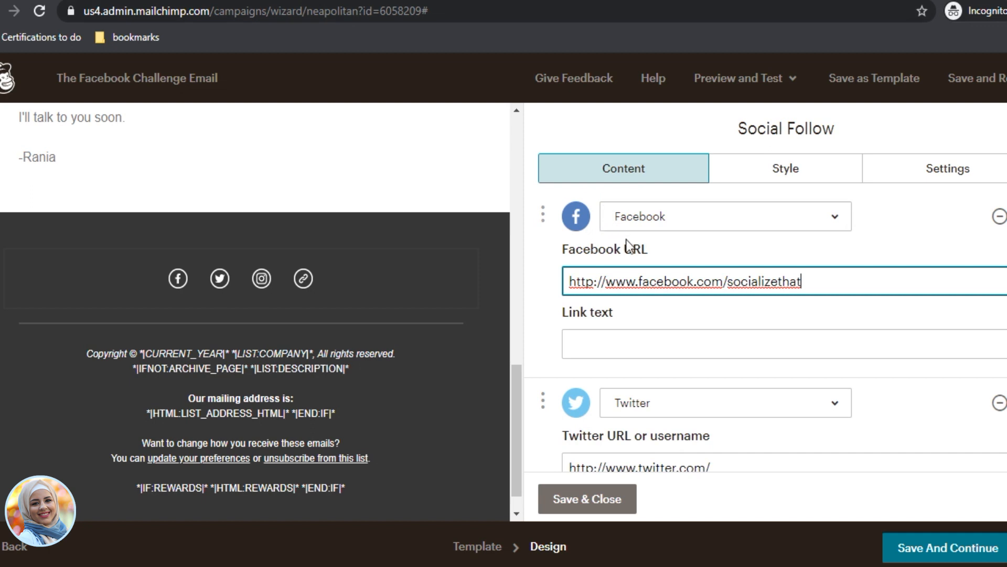
pyautogui.click(667, 342)
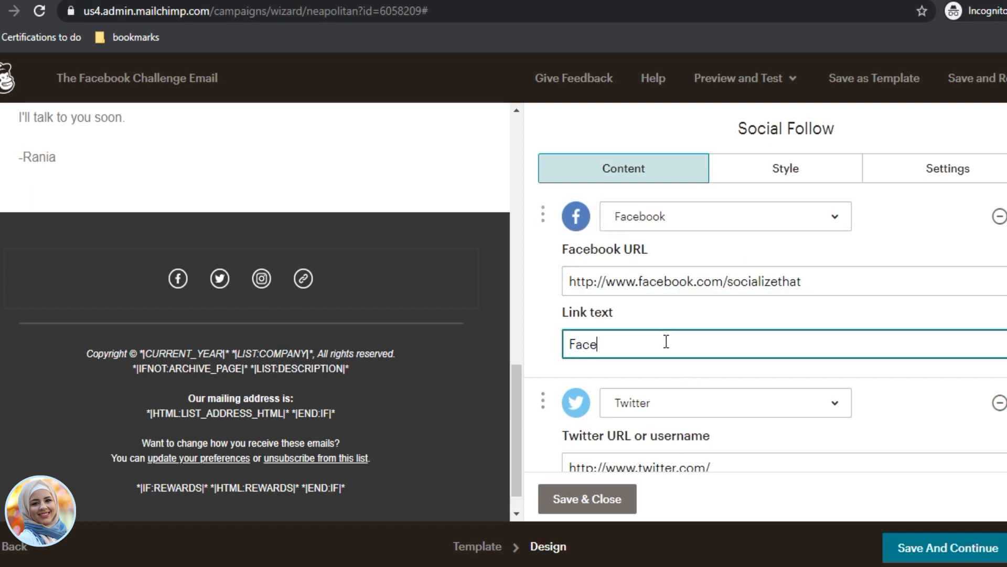
# Step: Remove the Twitter and website links, and point Instagram to socializethat with 'Instagram' link text
pyautogui.click(999, 404)
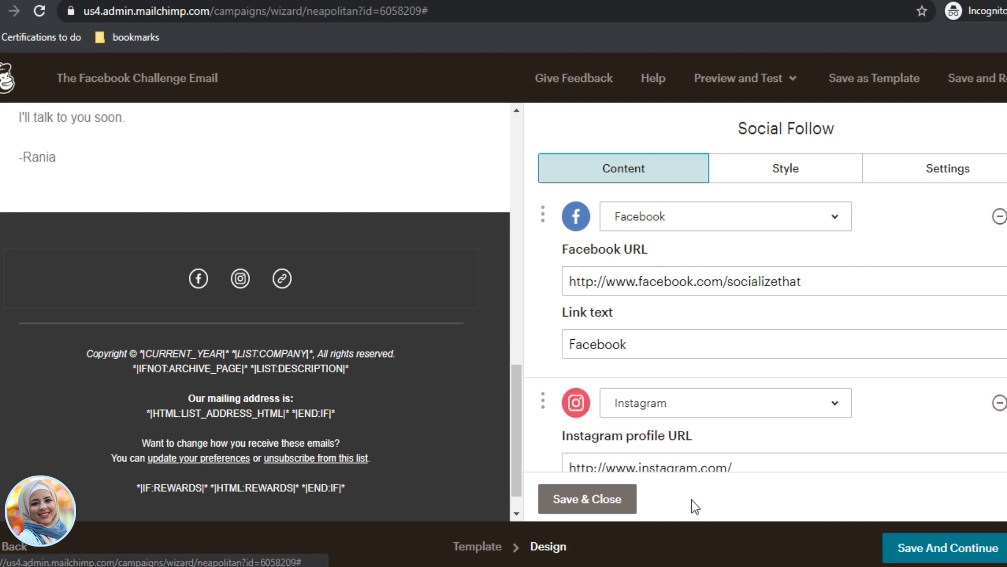
pyautogui.click(751, 461)
pyautogui.scroll(-4, 756, 452)
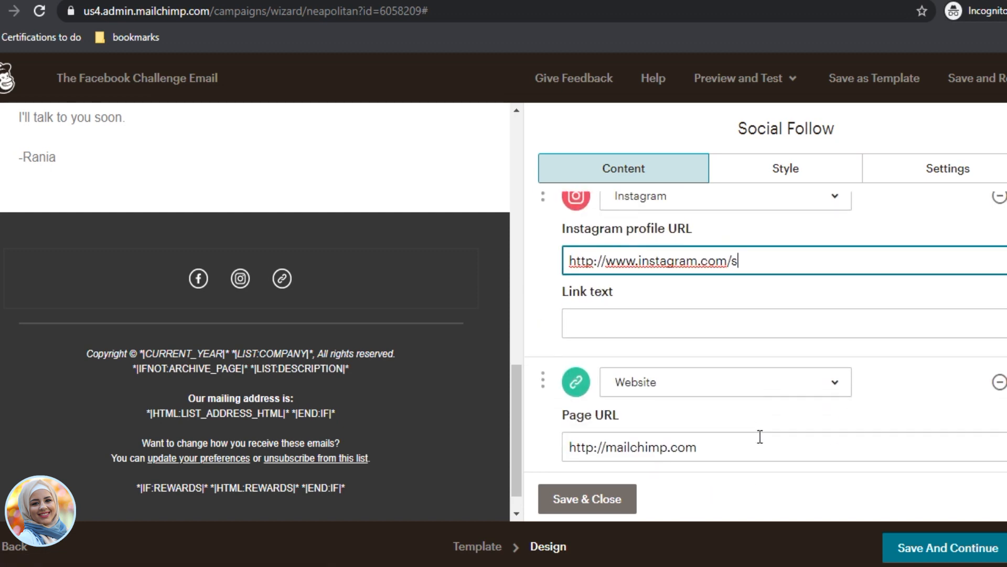
pyautogui.write('socializethat')
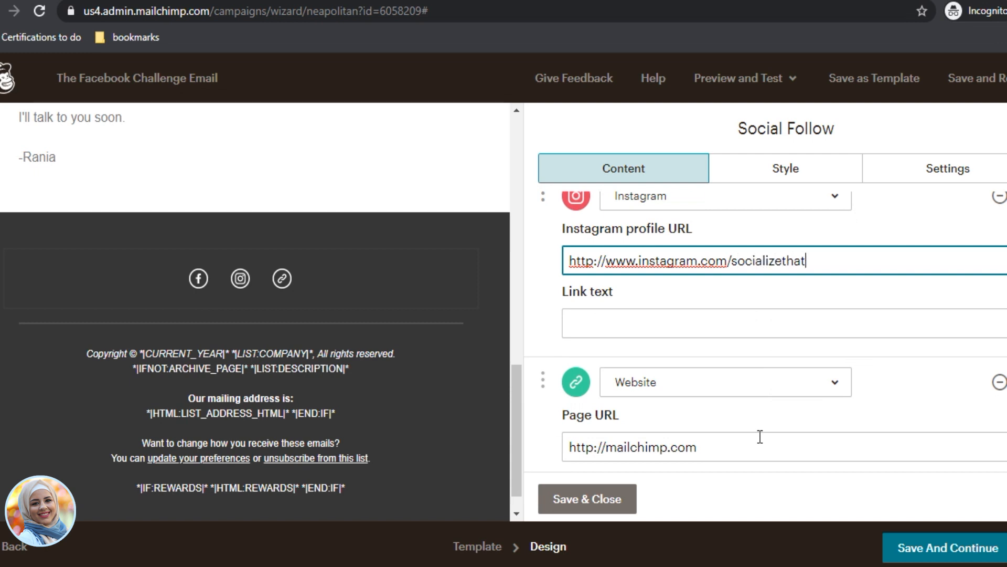
pyautogui.click(764, 325)
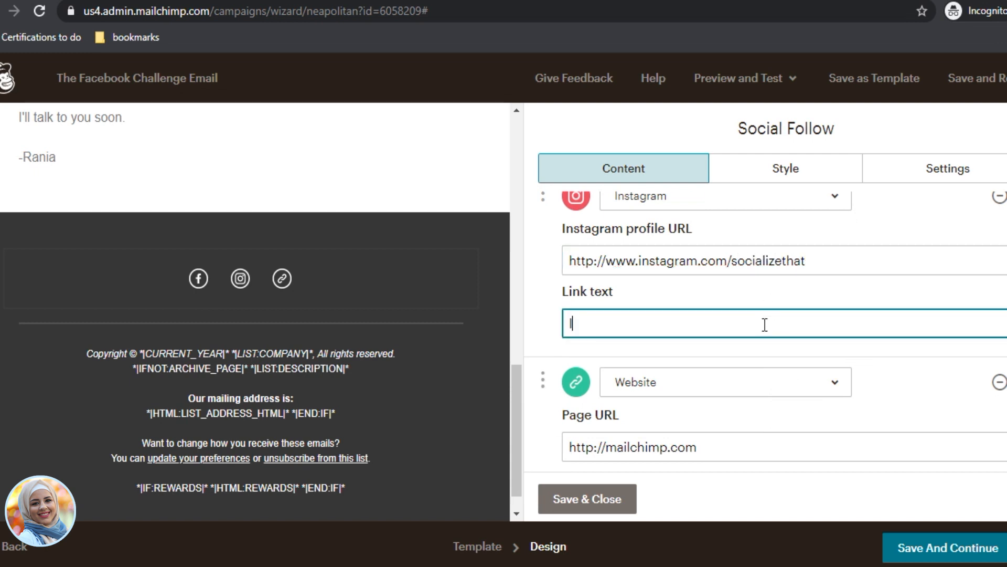
pyautogui.write('Instagram')
pyautogui.click(748, 446)
pyautogui.click(999, 383)
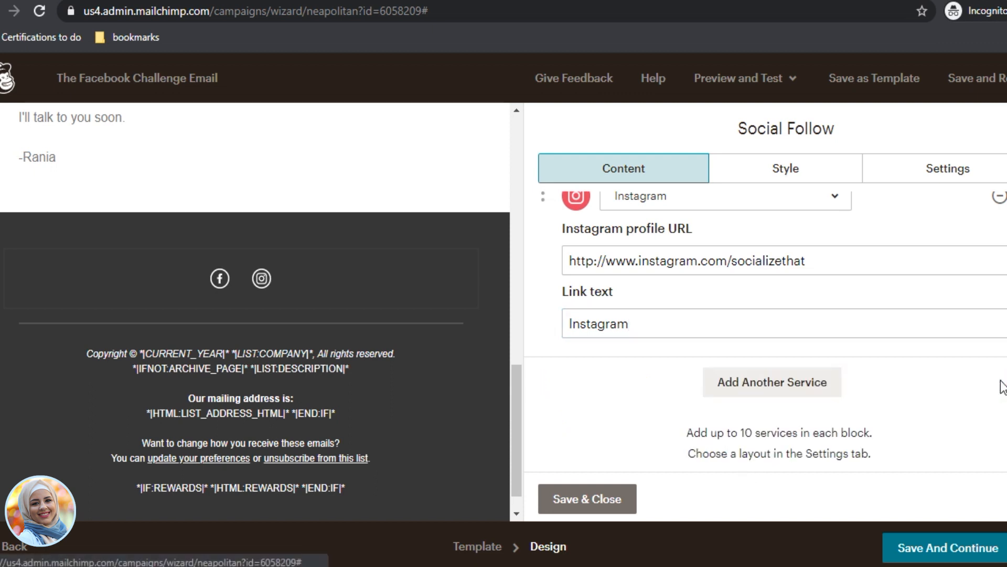
# Step: Add a YouTube service linking to the socializethat channel
pyautogui.click(742, 394)
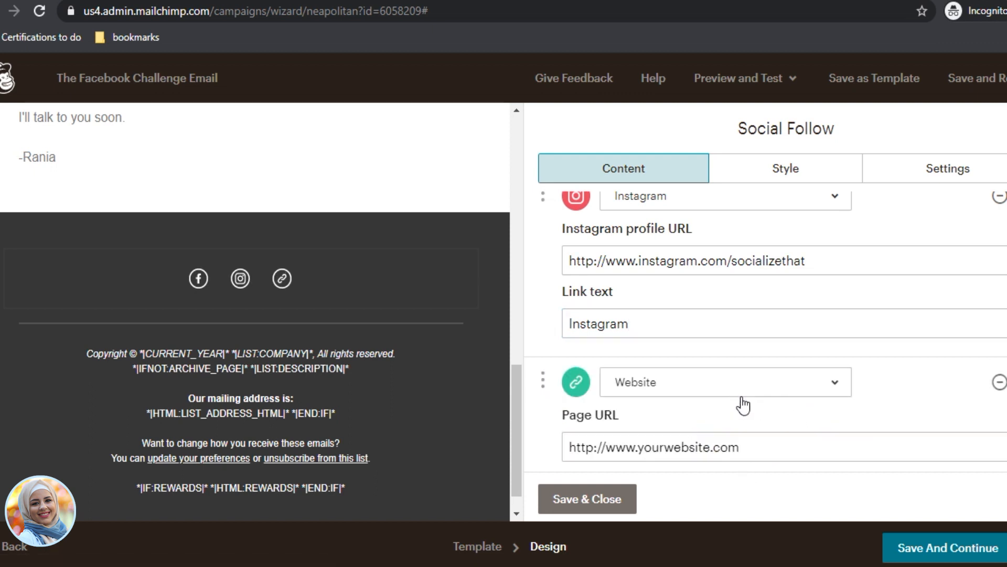
pyautogui.click(683, 386)
pyautogui.scroll(5, 662, 205)
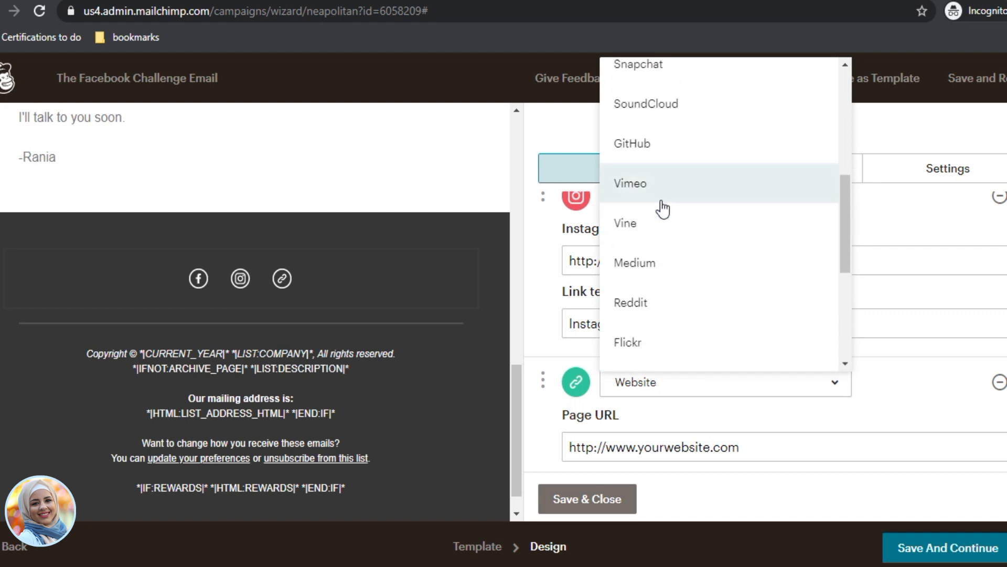
pyautogui.scroll(2, 662, 208)
pyautogui.scroll(-3, 671, 299)
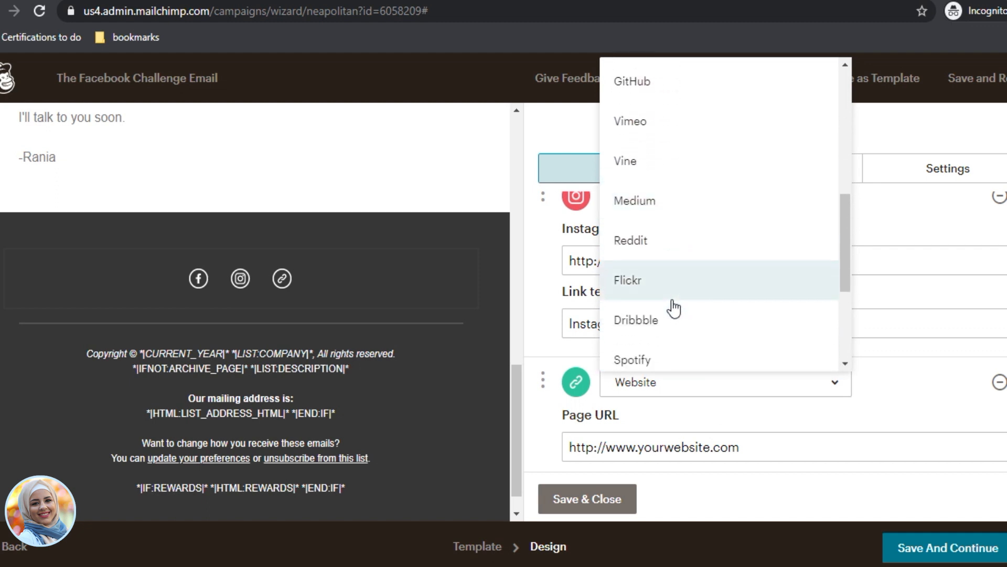
pyautogui.scroll(5, 671, 302)
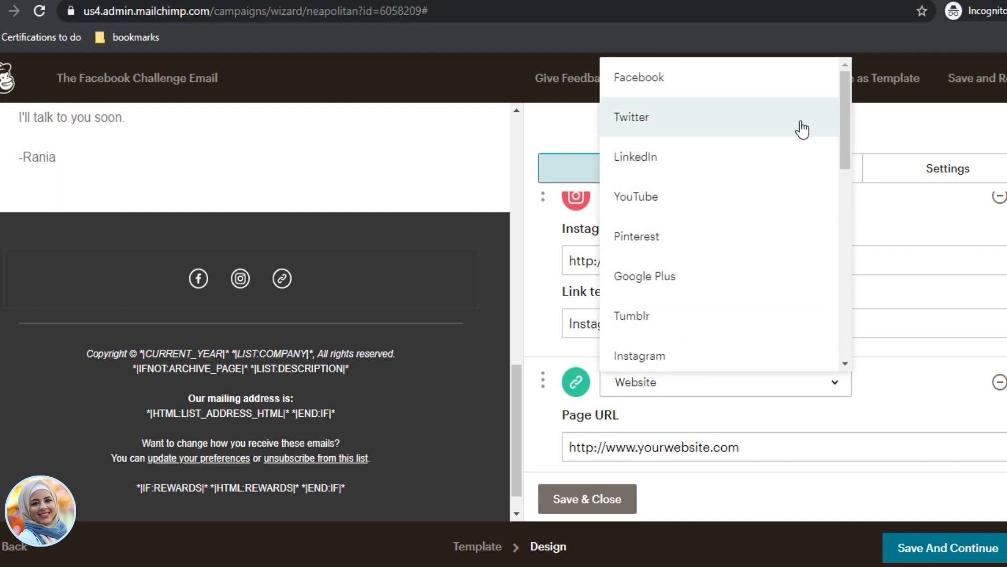
pyautogui.click(766, 202)
pyautogui.click(754, 452)
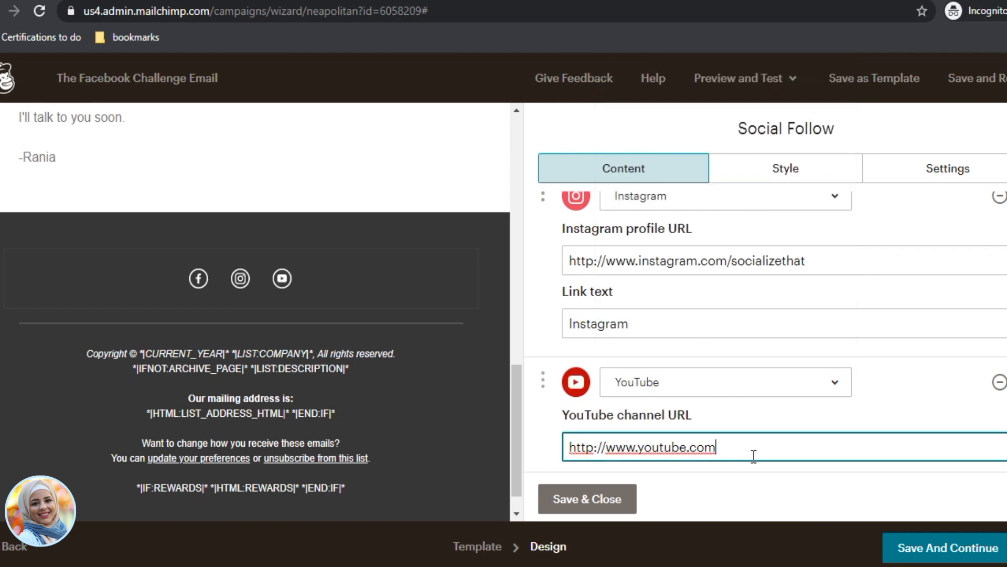
pyautogui.write('socializethat')
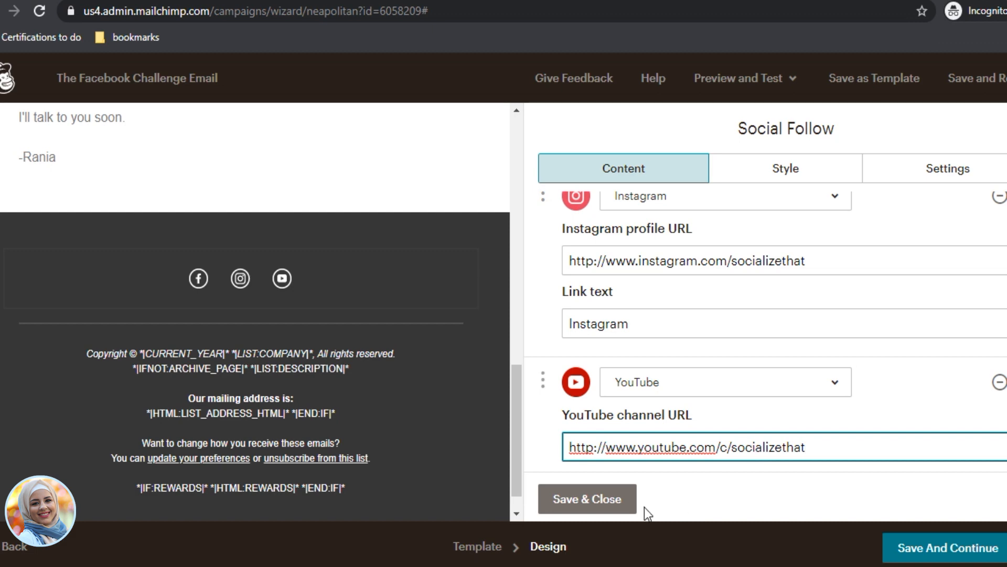
# Step: Save the social block, then reopen it and review its style and linked services
pyautogui.click(585, 505)
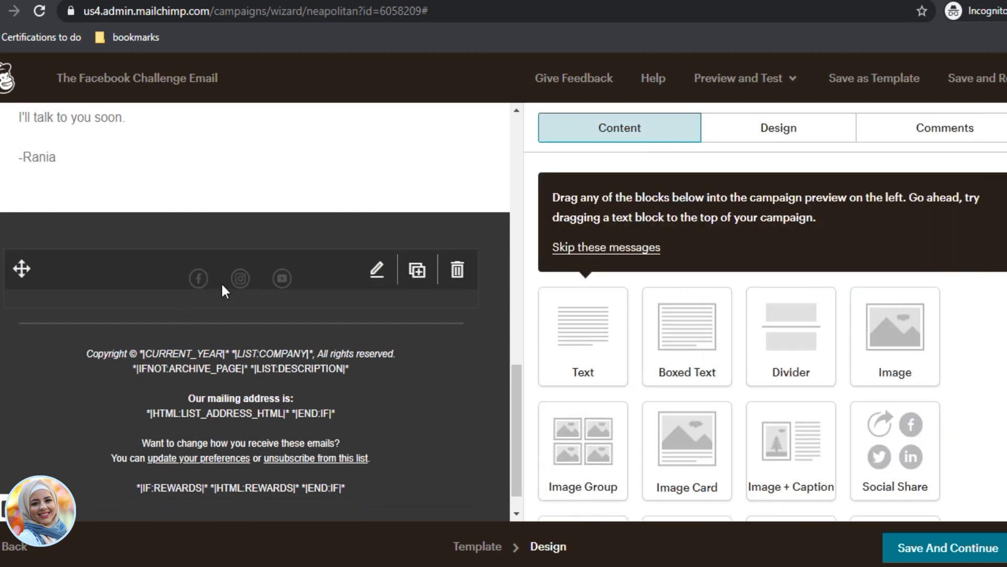
pyautogui.click(222, 284)
pyautogui.click(761, 172)
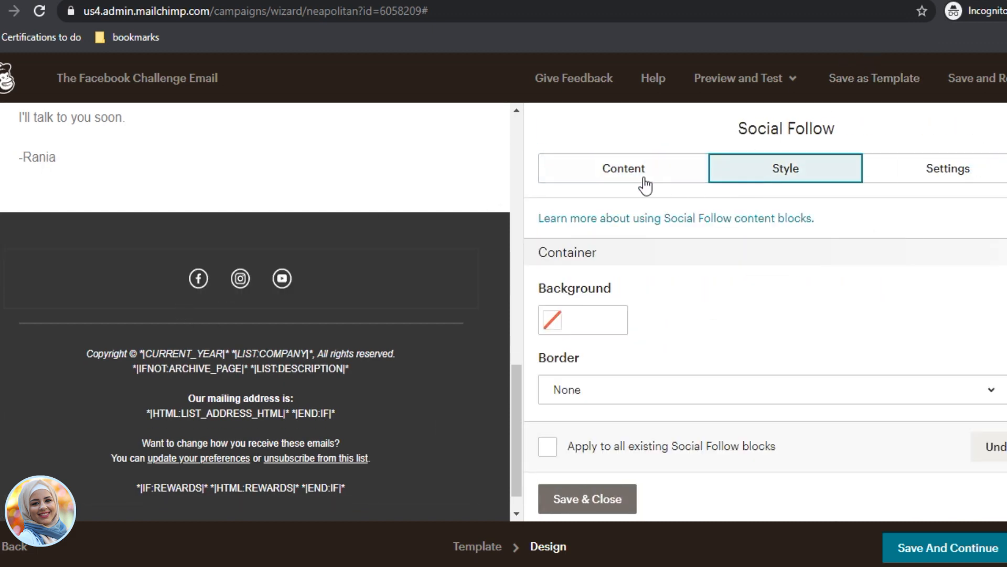
pyautogui.scroll(-2, 636, 414)
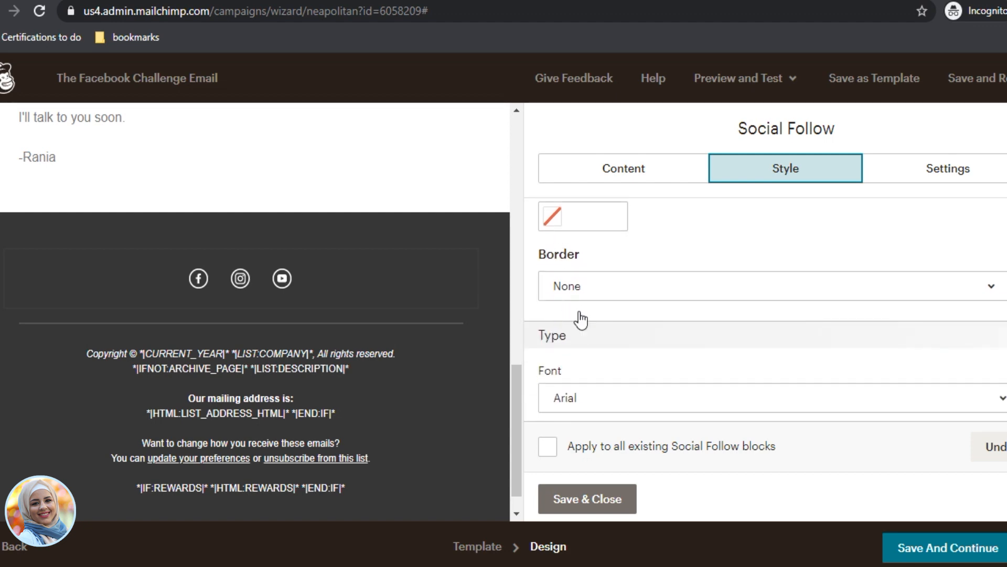
pyautogui.scroll(-3, 581, 319)
pyautogui.click(682, 167)
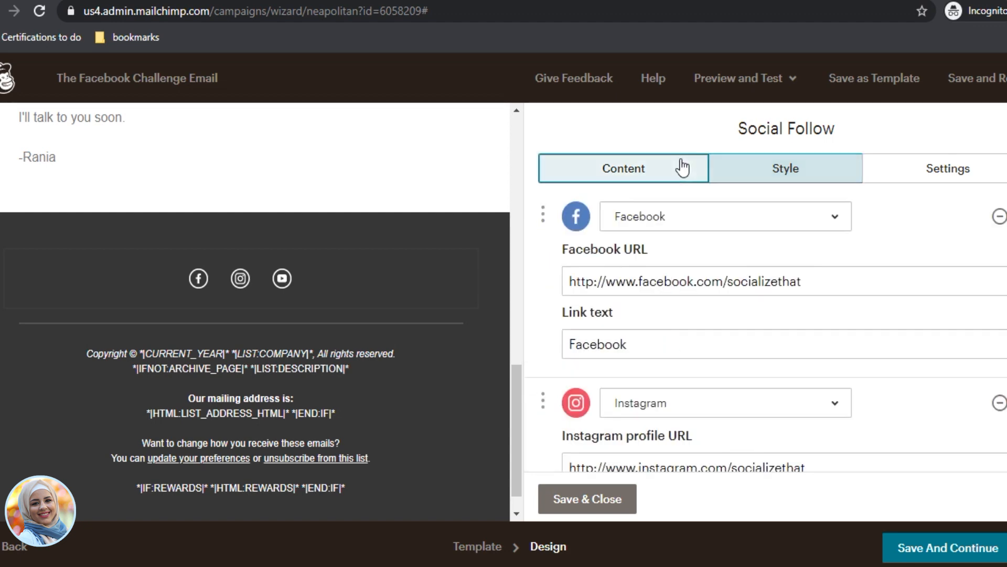
pyautogui.scroll(-6, 787, 380)
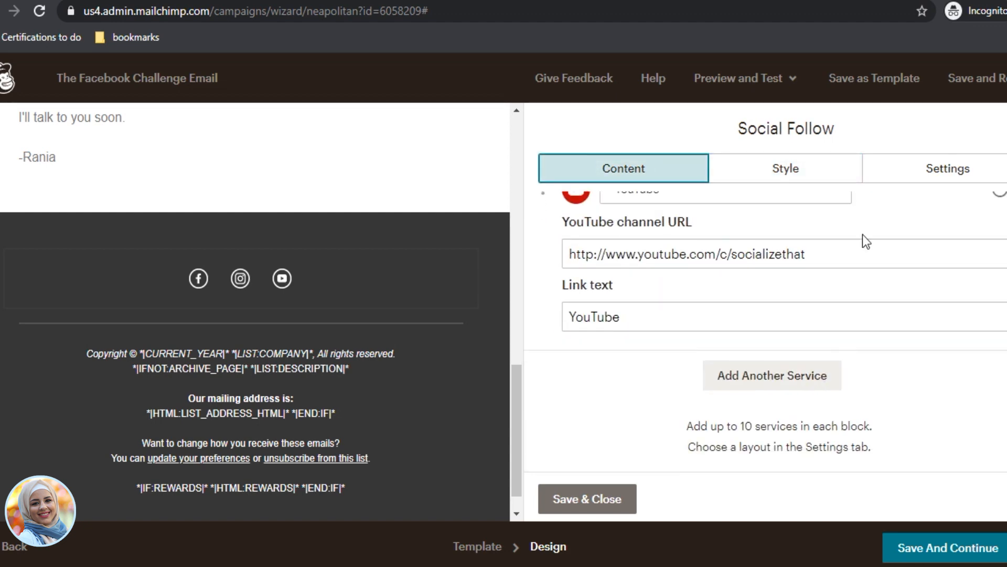
# Step: Try several icon layouts and settle on large icons in a single row
pyautogui.click(913, 169)
pyautogui.scroll(-3, 645, 352)
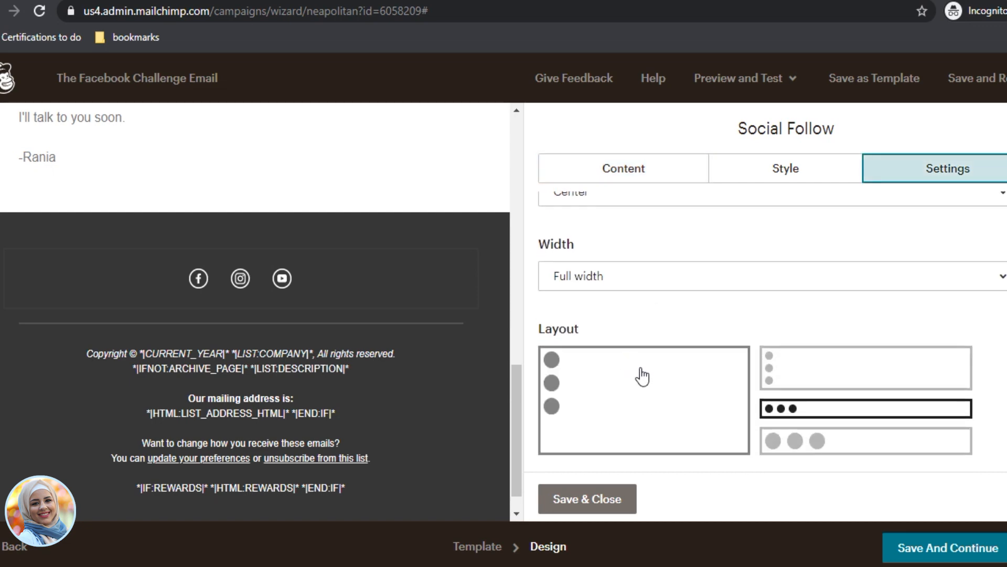
pyautogui.click(789, 362)
pyautogui.click(668, 411)
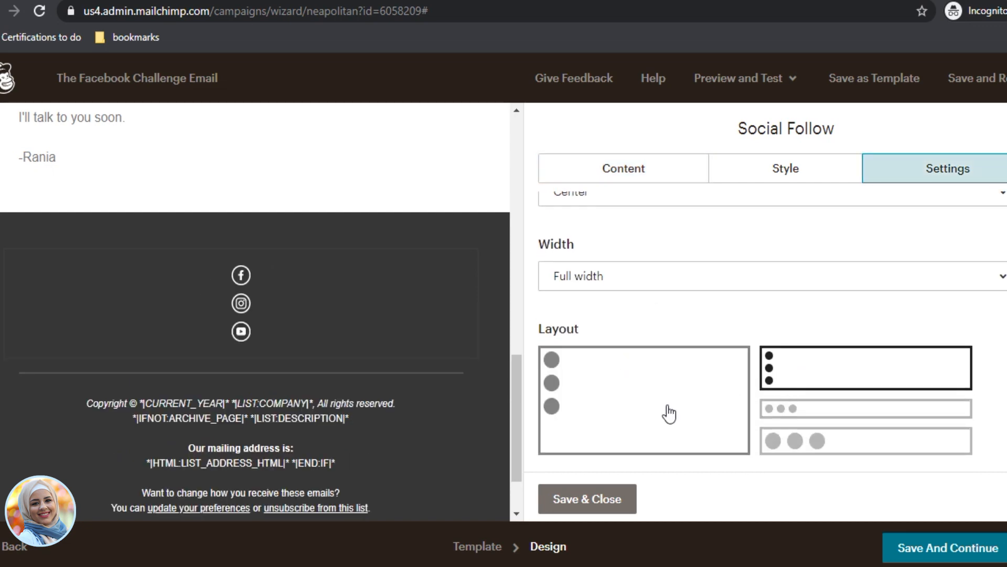
pyautogui.click(776, 438)
pyautogui.click(813, 373)
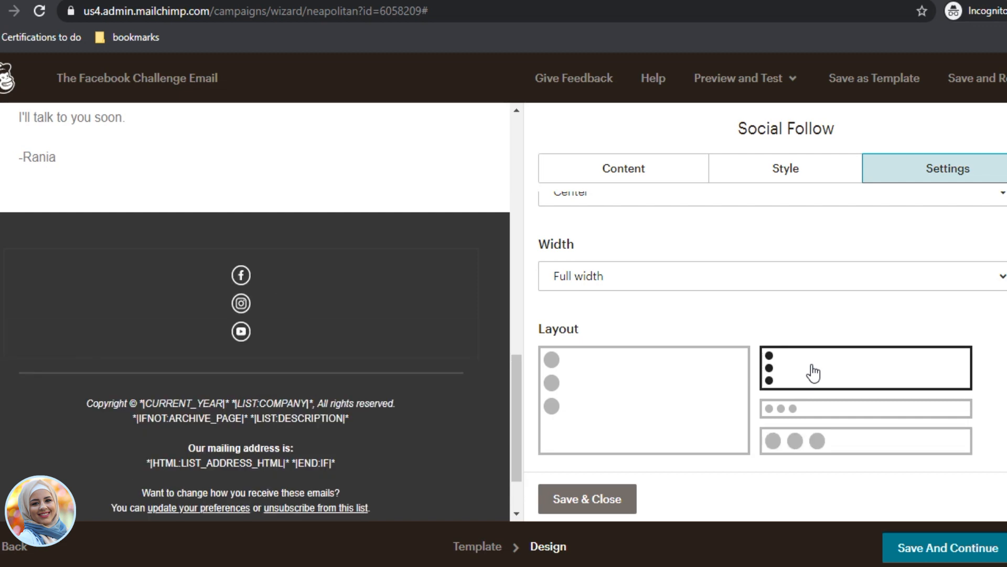
pyautogui.click(810, 409)
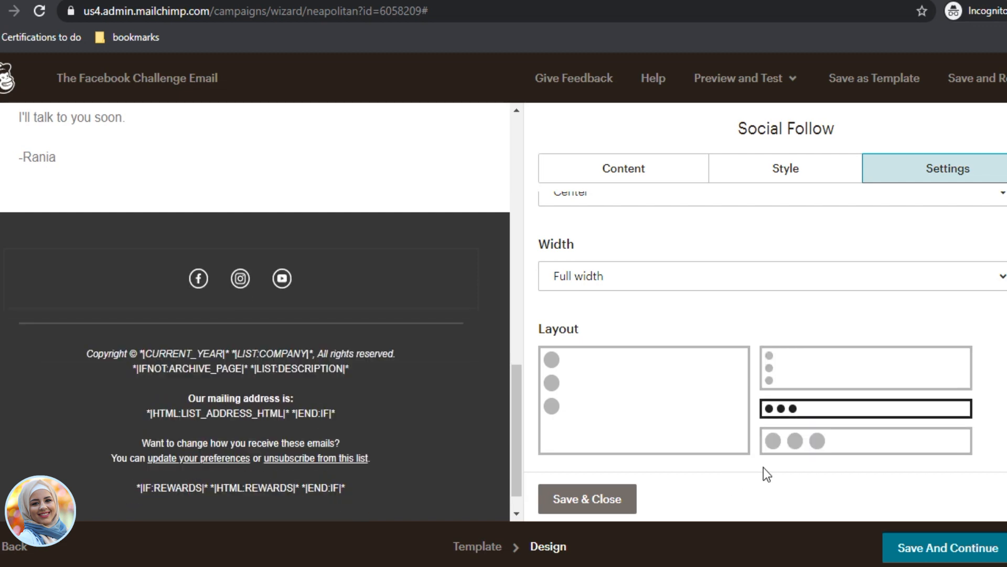
pyautogui.click(803, 447)
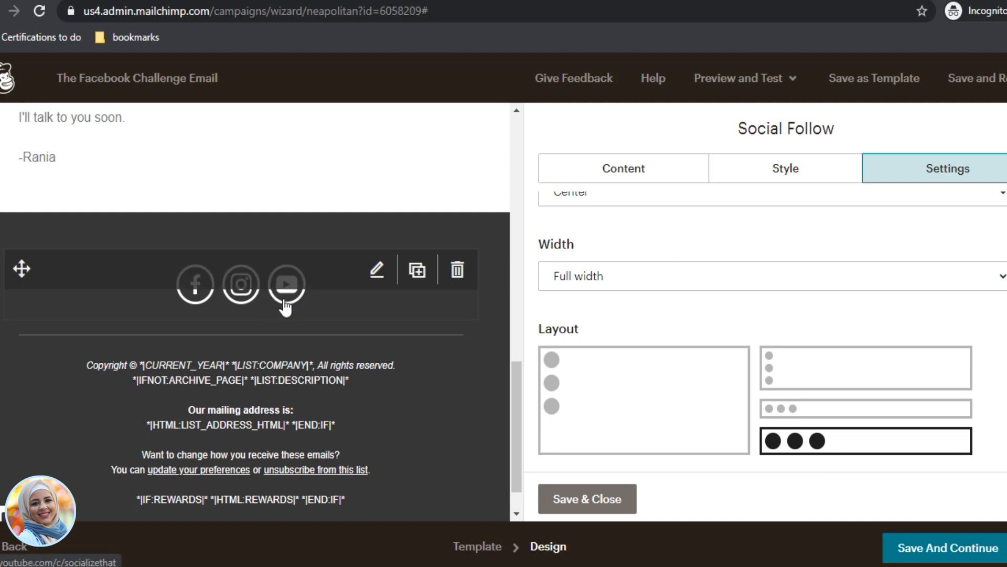
pyautogui.scroll(2, 751, 348)
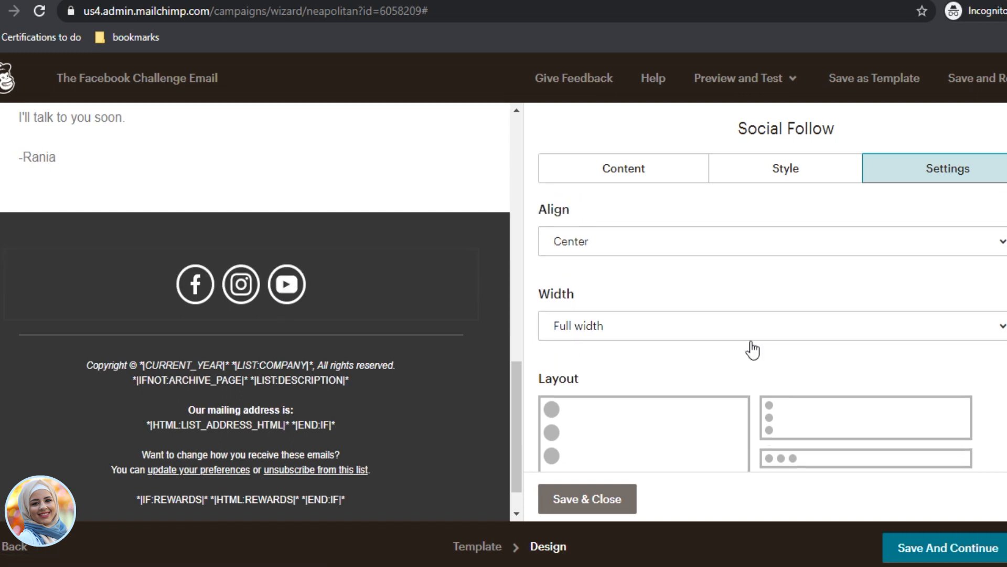
pyautogui.scroll(2, 775, 374)
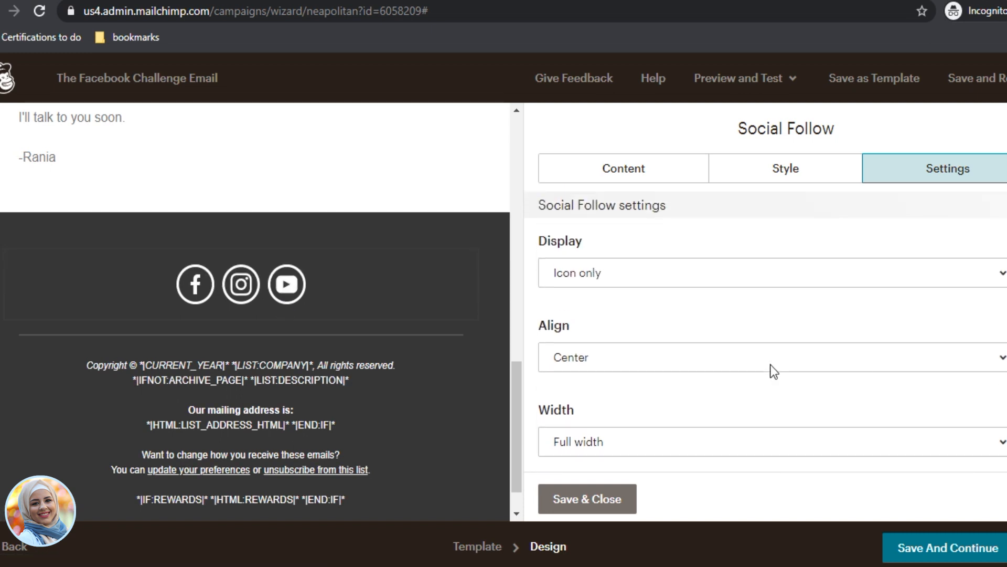
# Step: After trying text only and icon with text, set the social links to display icons only
pyautogui.click(635, 274)
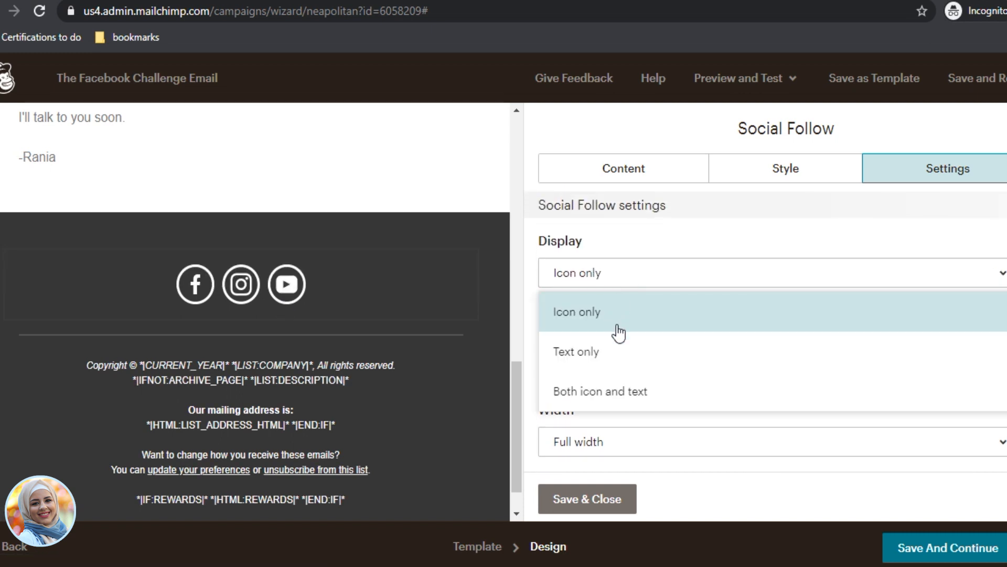
pyautogui.click(623, 361)
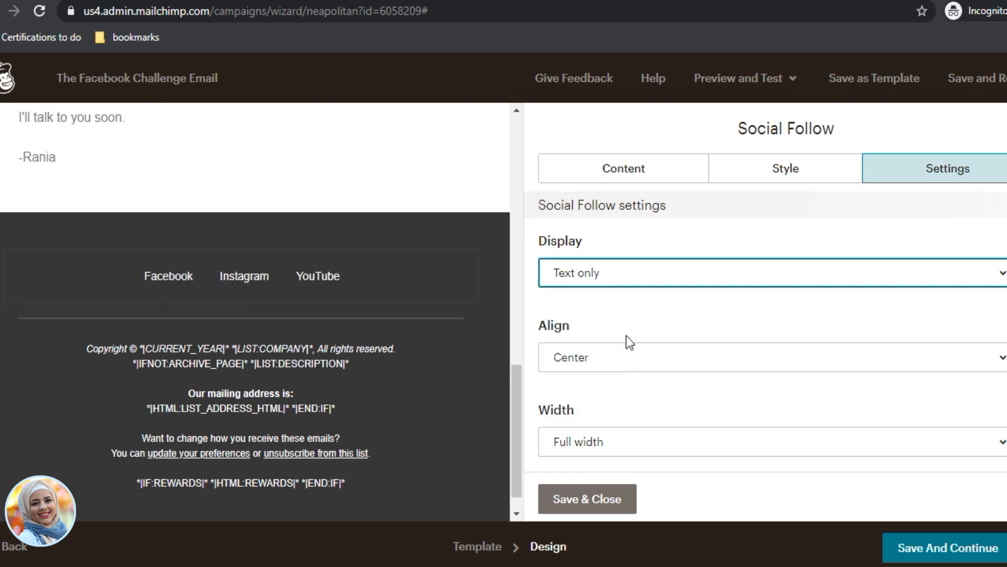
pyautogui.click(664, 286)
pyautogui.click(645, 398)
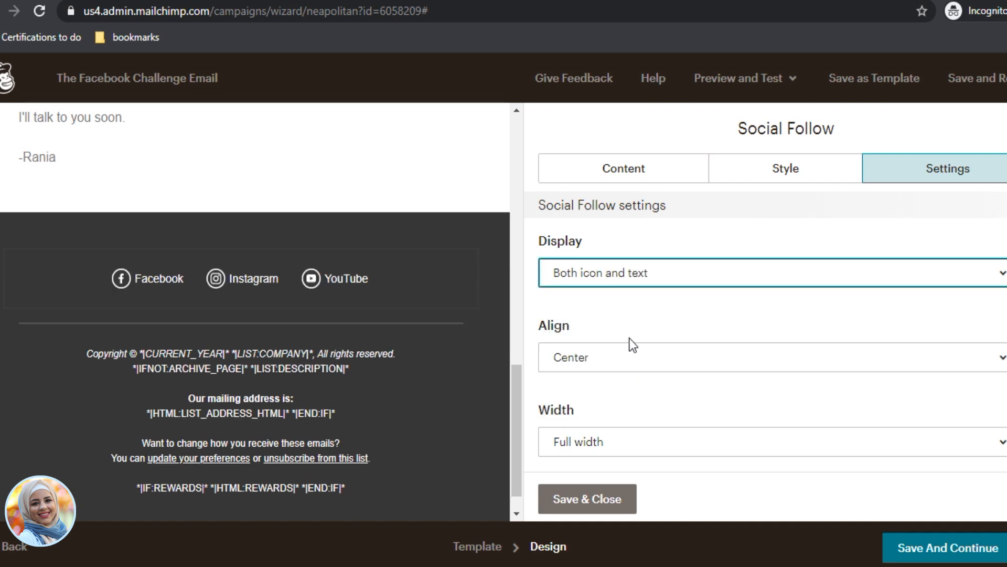
pyautogui.click(649, 284)
pyautogui.click(640, 321)
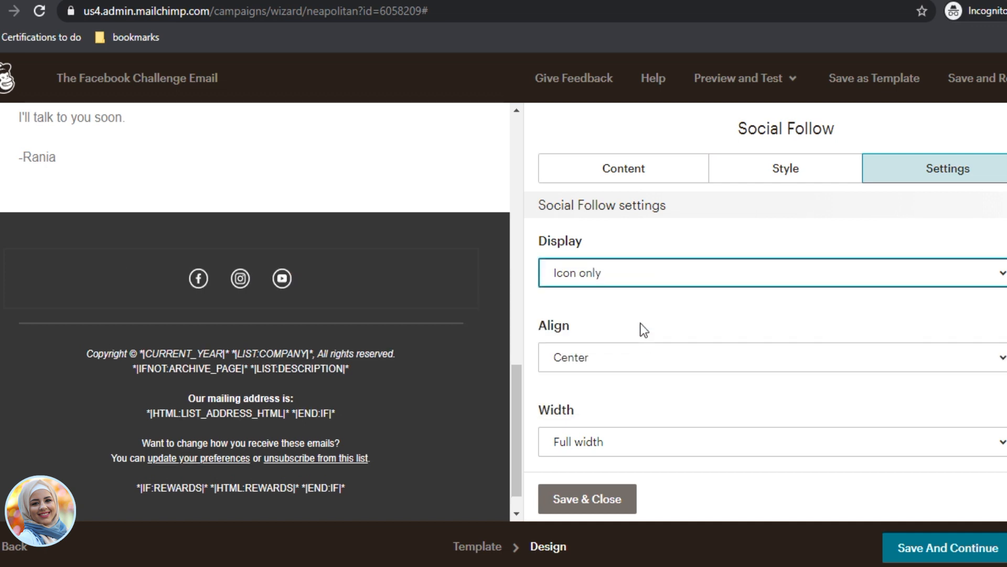
# Step: Keep the large row layout, choose the white outlined icon style, and save the block
pyautogui.scroll(-5, 661, 352)
pyautogui.click(817, 335)
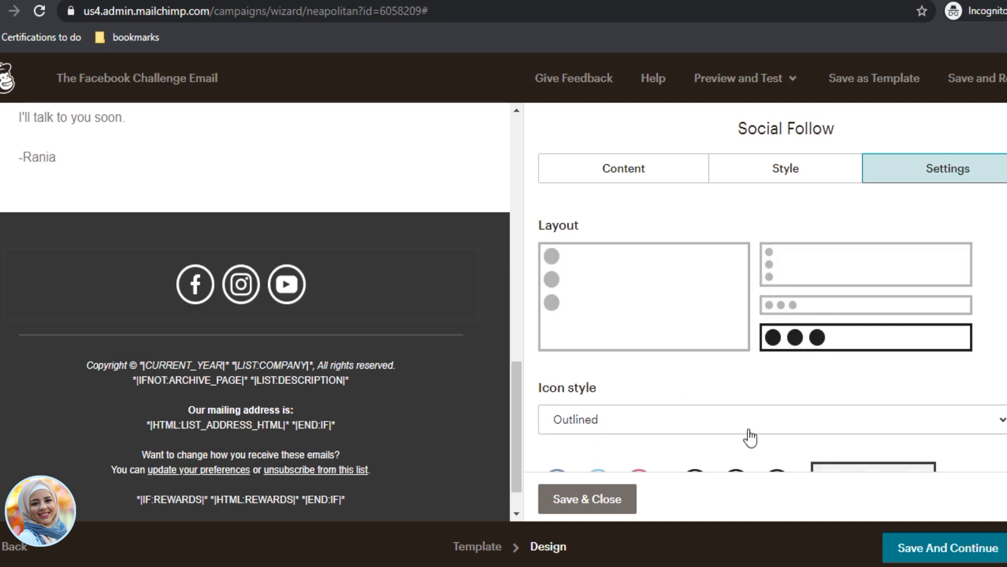
pyautogui.scroll(-2, 645, 387)
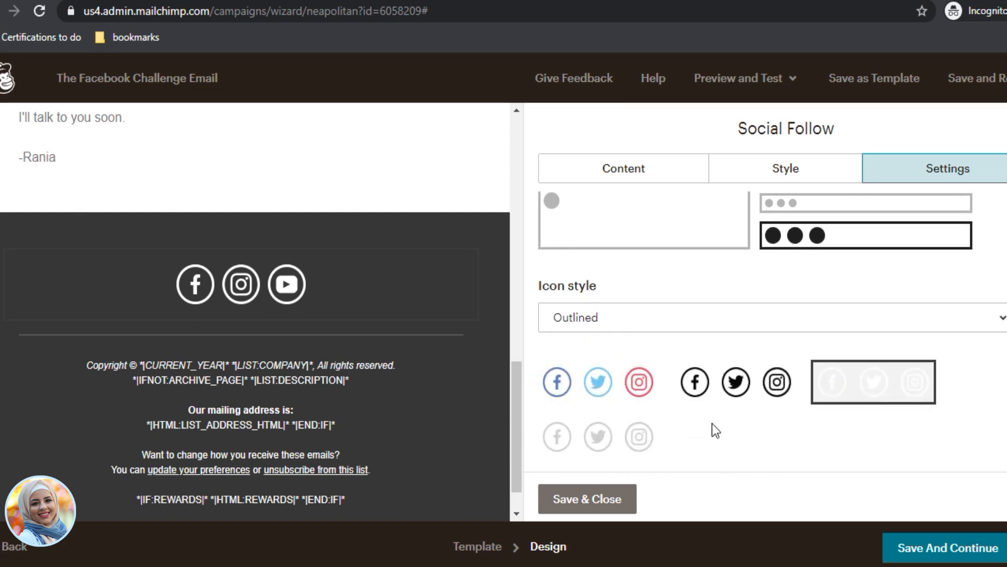
pyautogui.click(604, 388)
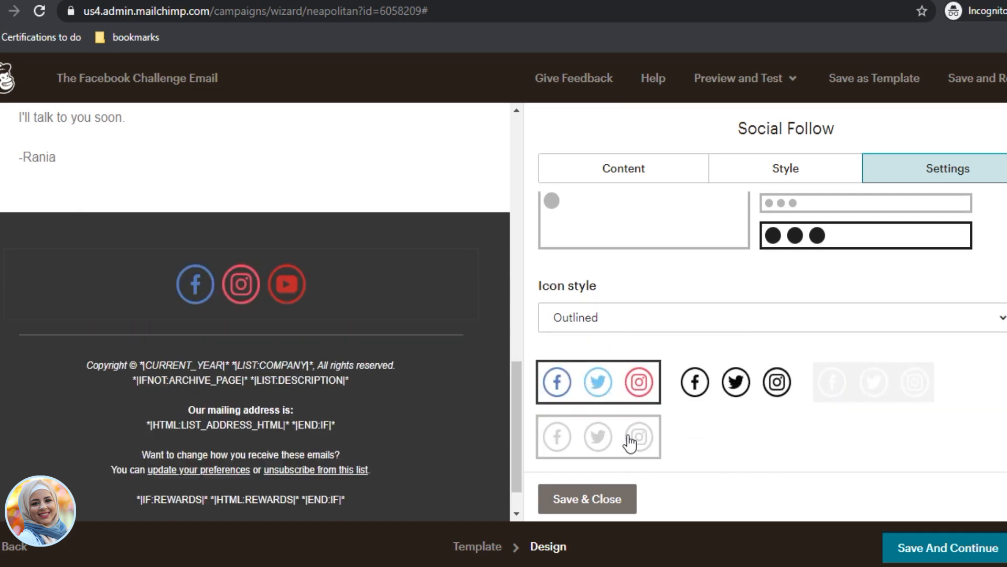
pyautogui.click(700, 396)
pyautogui.click(854, 397)
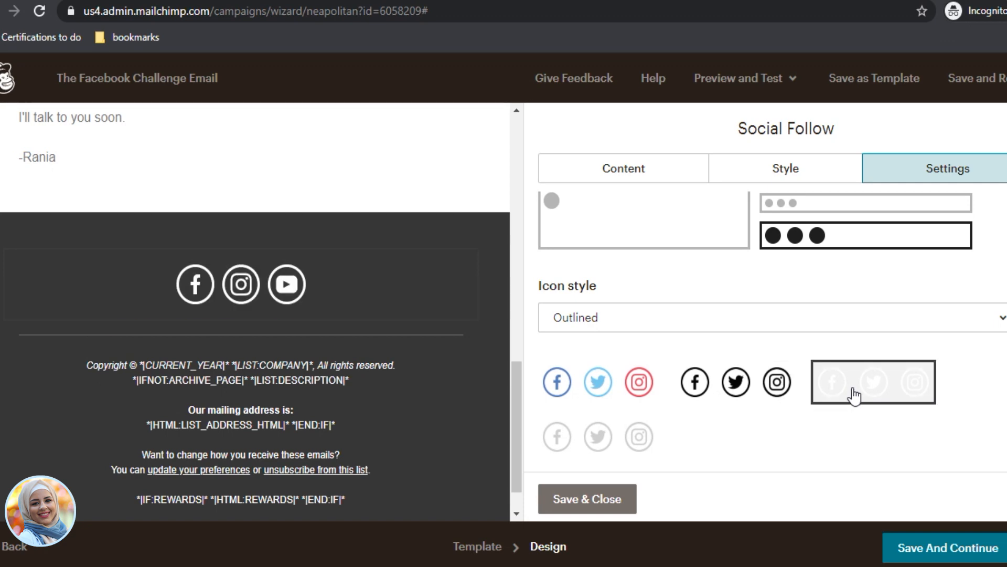
pyautogui.click(593, 501)
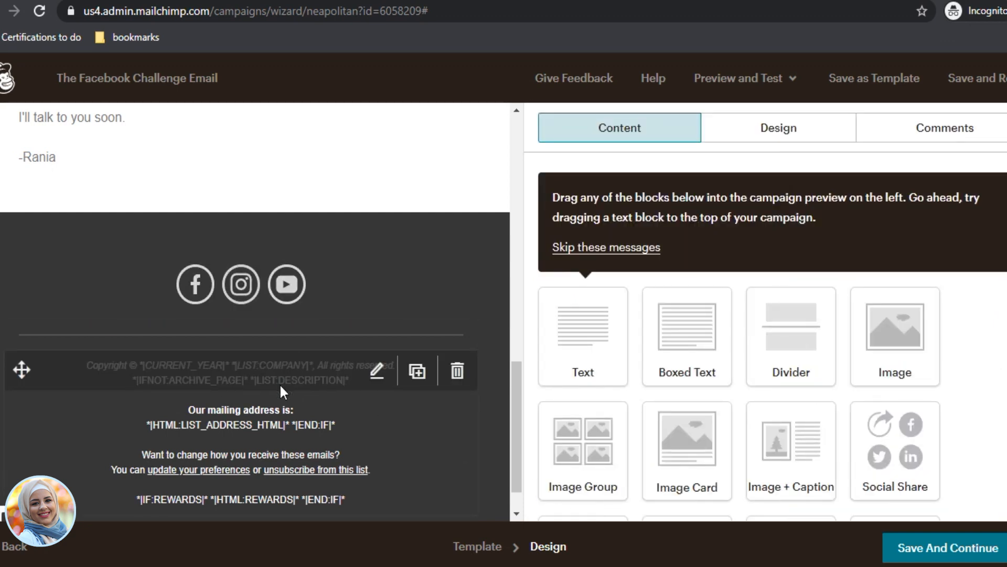
pyautogui.scroll(-1, 304, 425)
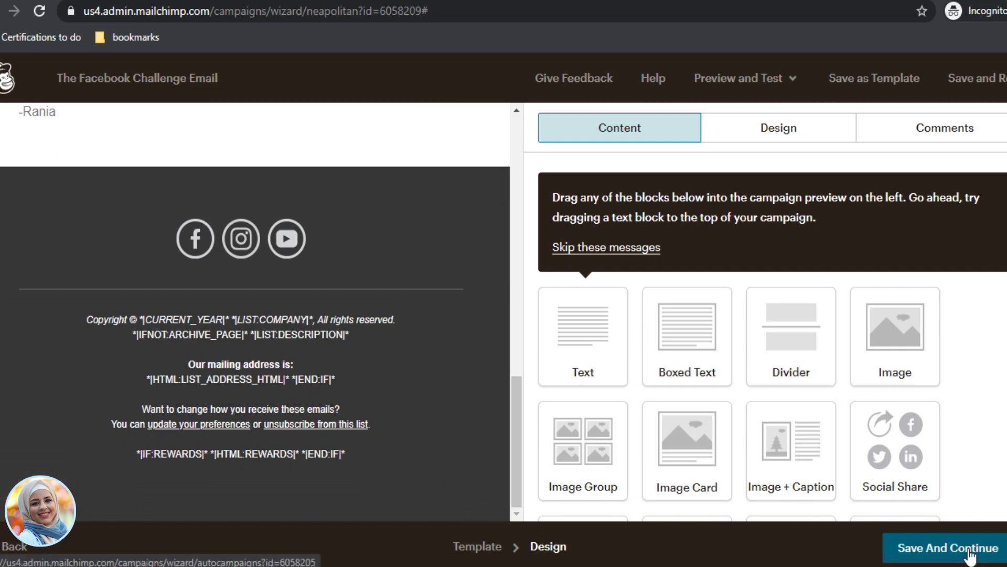
# Step: Save the design and review the draft automation overview with its new email thumbnail
pyautogui.click(969, 556)
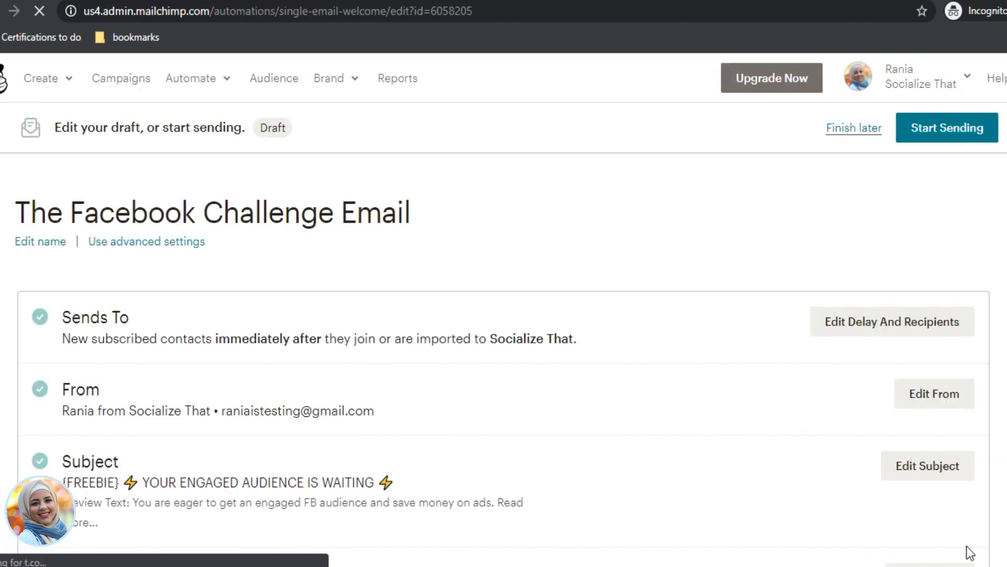
pyautogui.scroll(-2, 606, 434)
pyautogui.scroll(-3, 606, 434)
pyautogui.scroll(5, 534, 351)
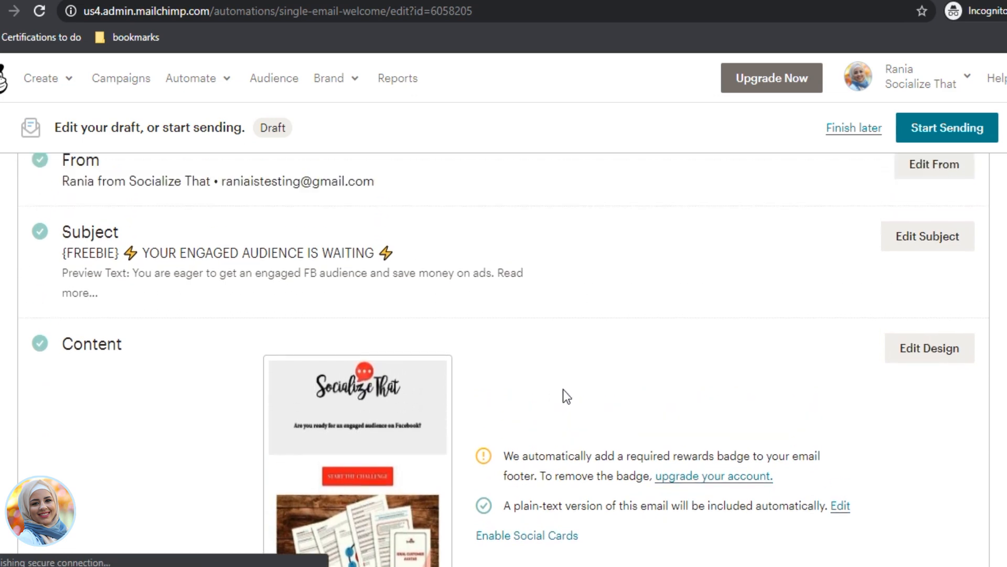
pyautogui.scroll(-5, 271, 479)
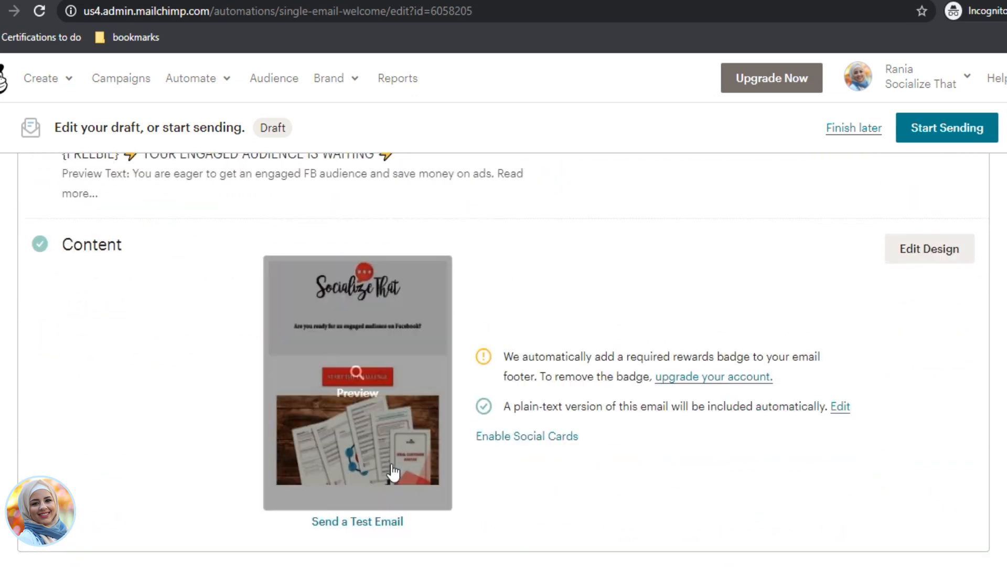
pyautogui.scroll(1, 823, 451)
pyautogui.scroll(-1, 744, 422)
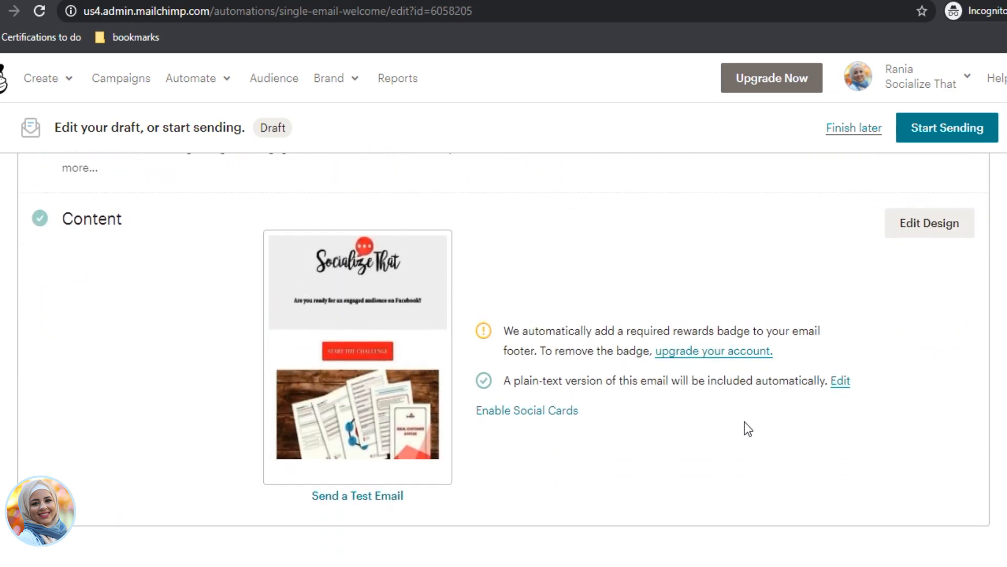
pyautogui.scroll(6, 744, 421)
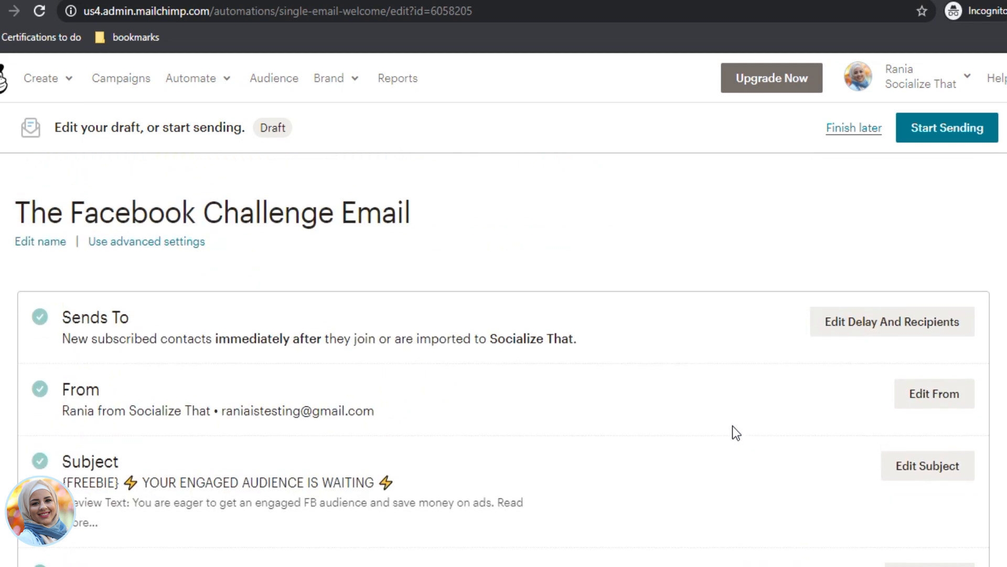
# Step: Start sending The Facebook Challenge Email automation and confirm with Start Now
pyautogui.click(919, 134)
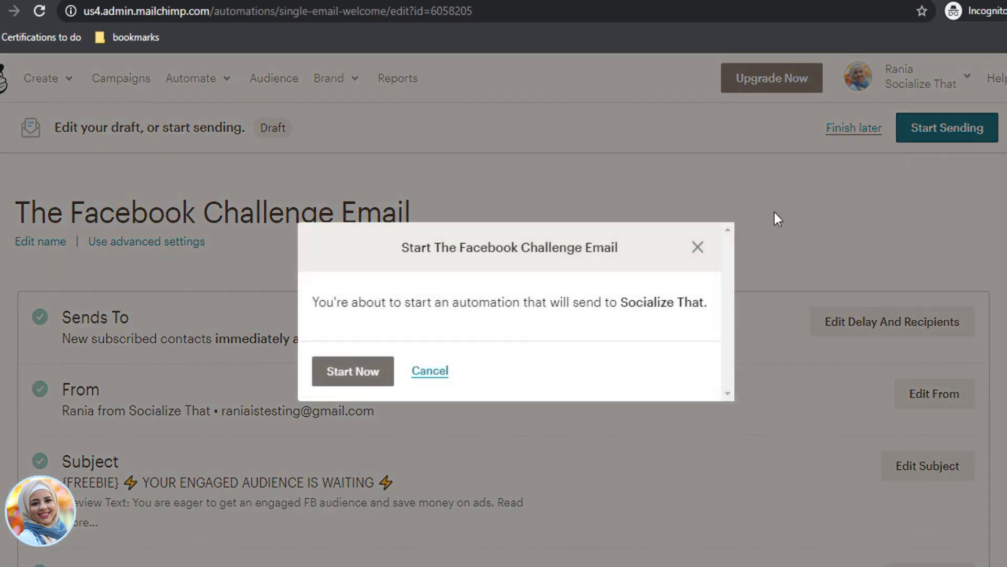
pyautogui.click(350, 377)
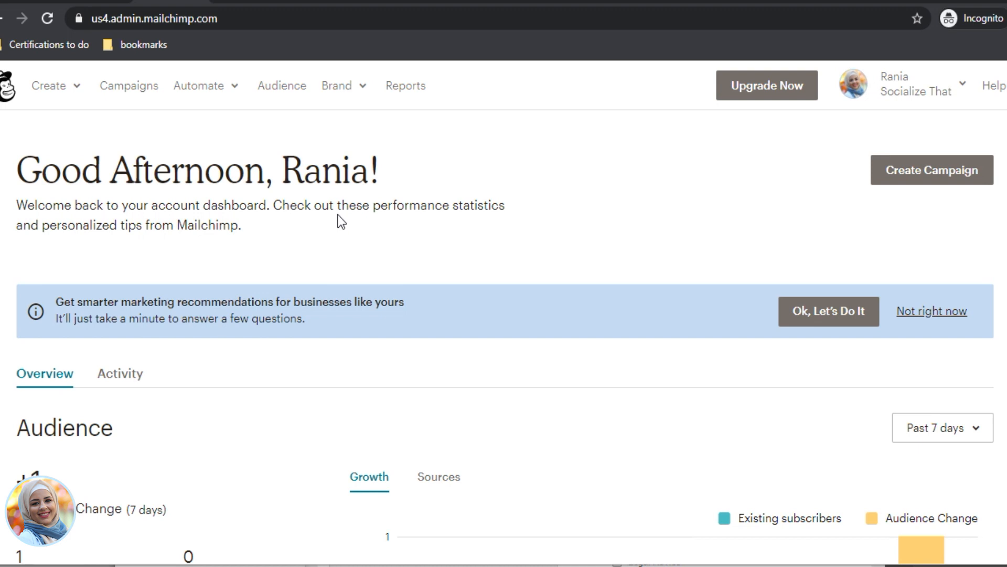
# Step: Go to Campaigns and select The Facebook Challenge landing page URL
pyautogui.click(136, 95)
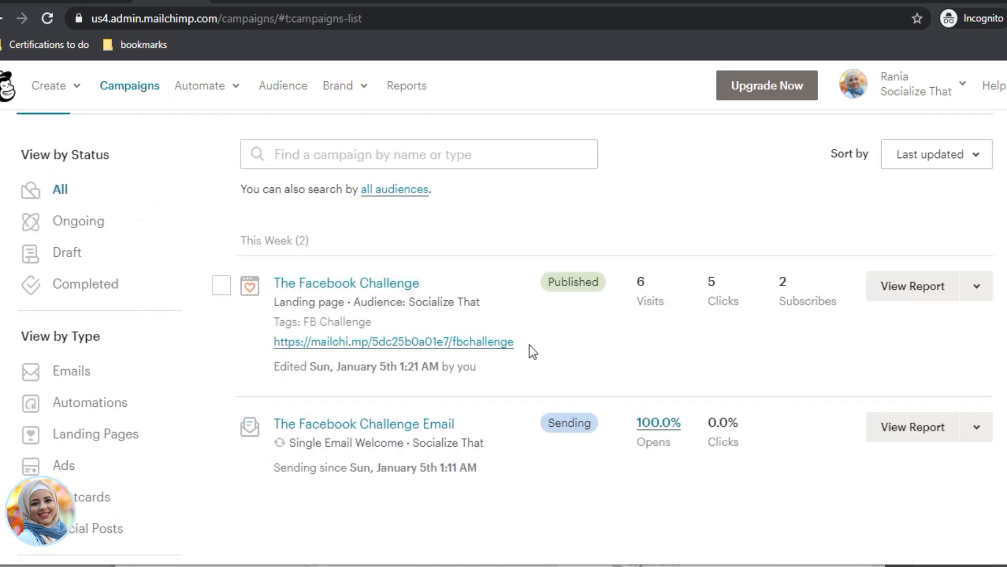
pyautogui.moveTo(530, 345); pyautogui.dragTo(275, 337)
pyautogui.hotkey('ctrl', 'c')
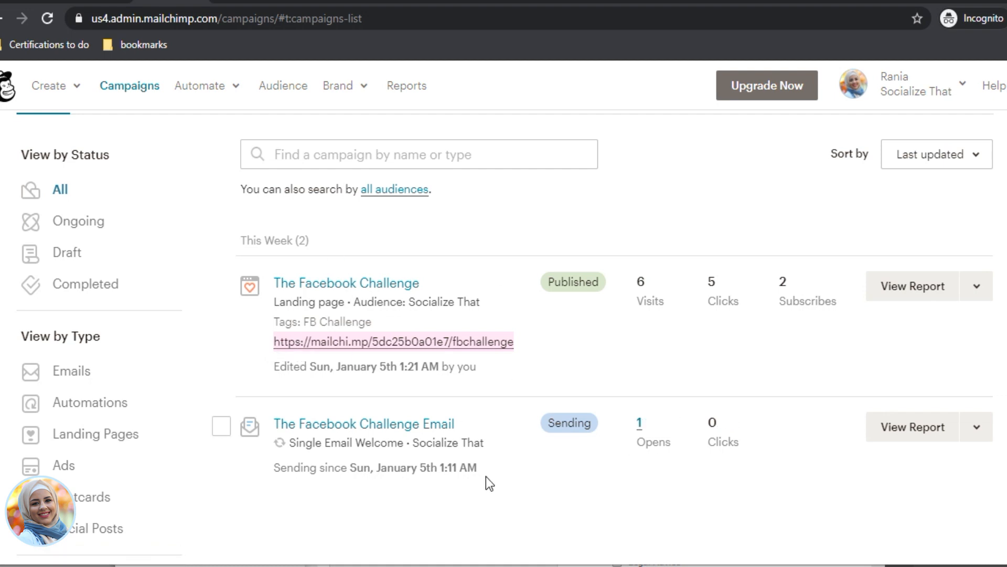
# Step: Load the copied Facebook Challenge landing page URL in a new private browser window
pyautogui.hotkey('ctrl', 't')
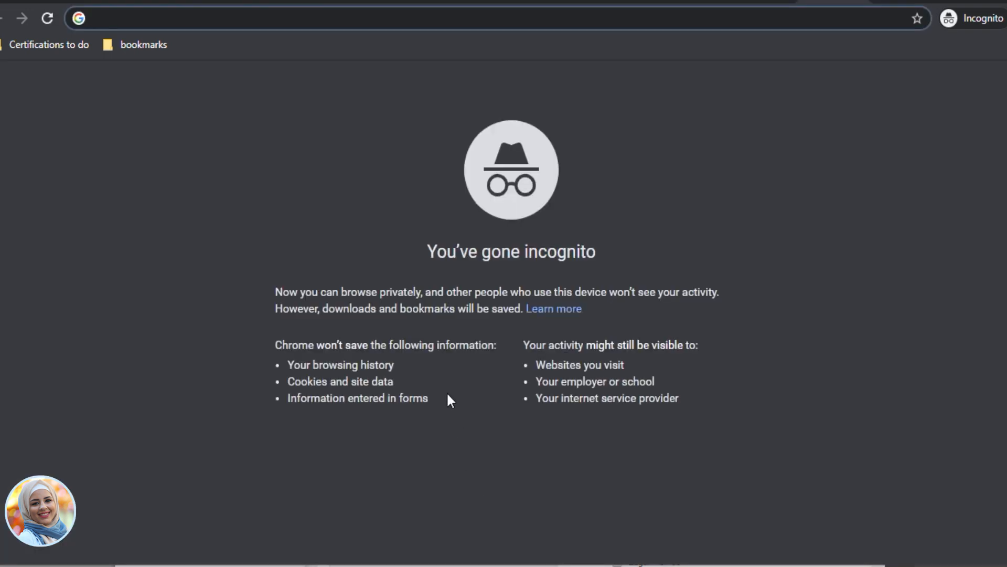
pyautogui.hotkey('ctrl', 'v')
pyautogui.press('Return')
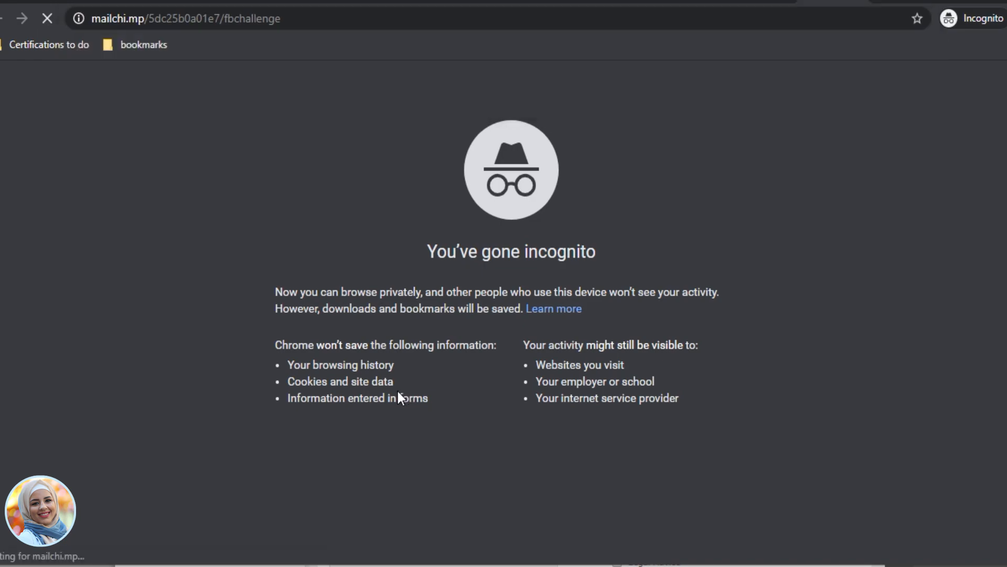
pyautogui.scroll(-15, 529, 212)
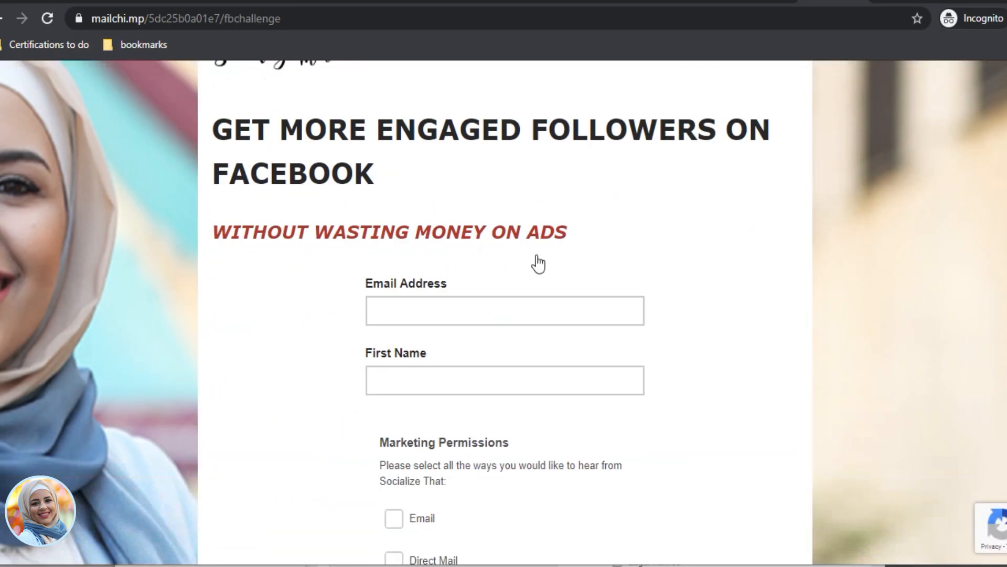
pyautogui.scroll(-5, 605, 429)
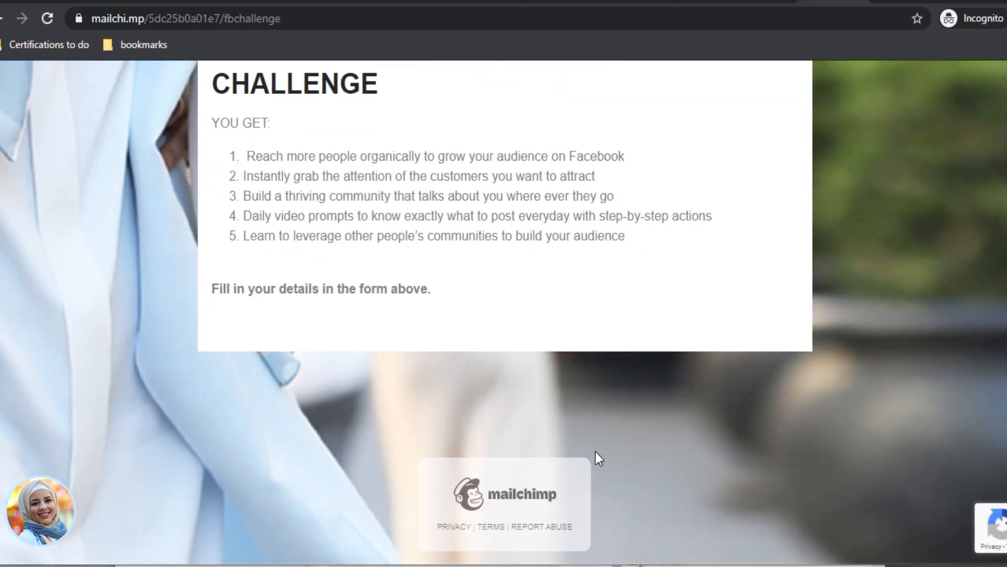
pyautogui.scroll(16, 598, 458)
# Step: Submit the form with a test e-mail address and first name, then highlight the Almost finished message
pyautogui.click(423, 253)
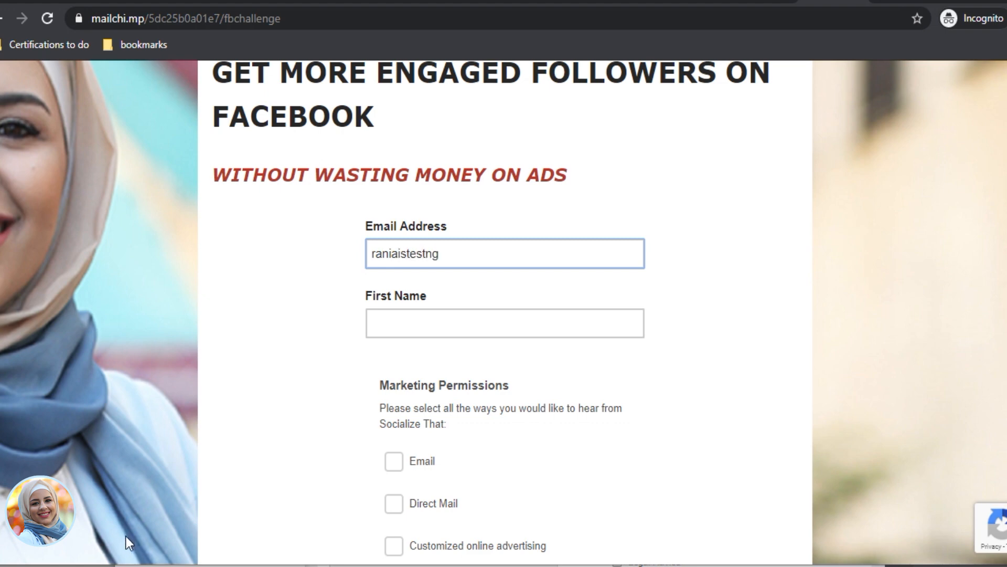
pyautogui.press('Tab')
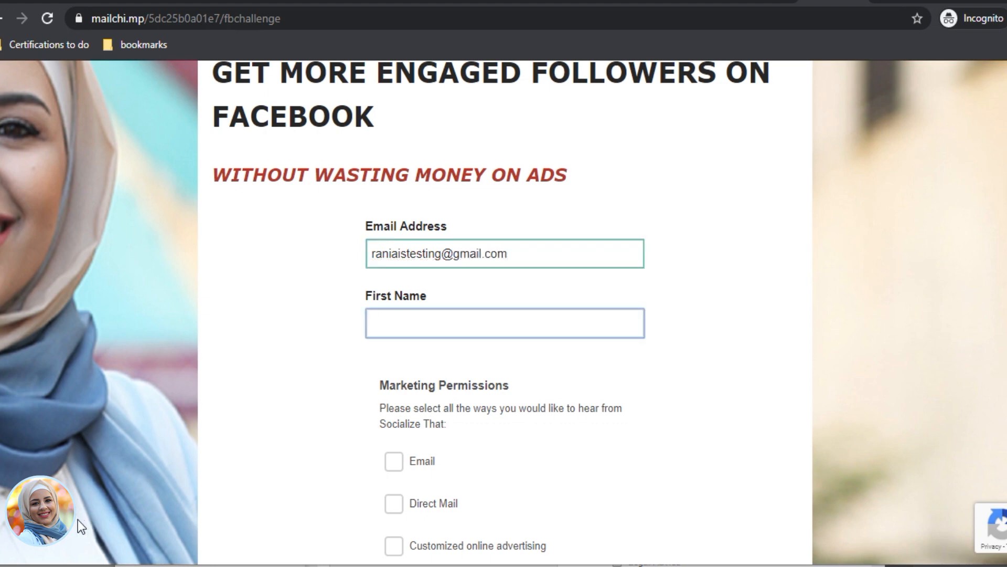
pyautogui.write('Rania')
pyautogui.scroll(-7, 454, 435)
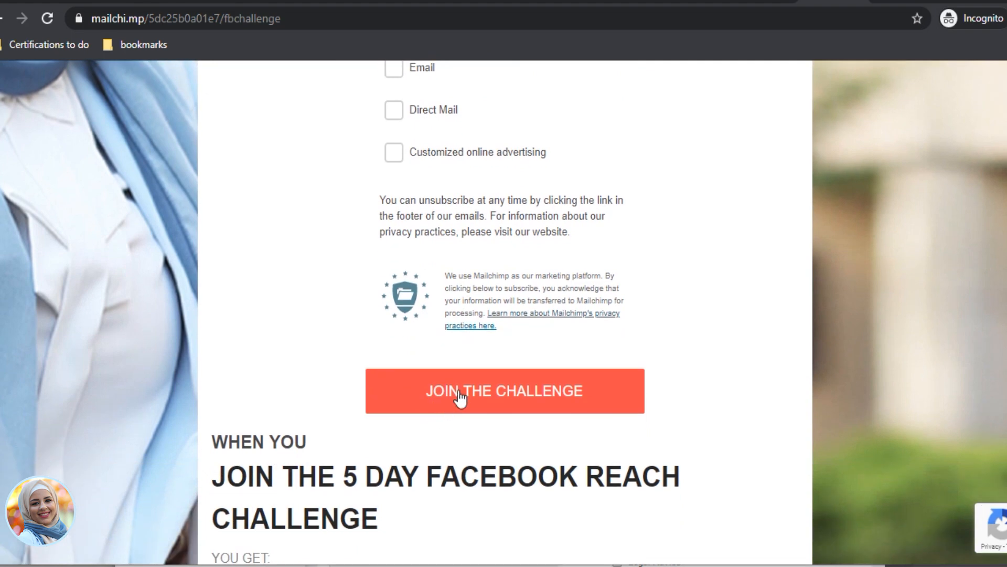
pyautogui.click(460, 399)
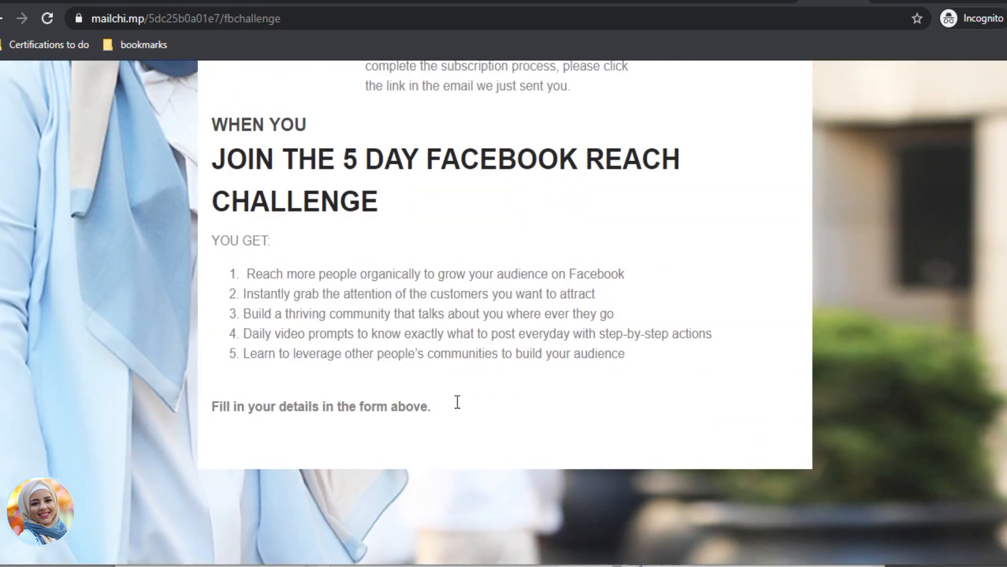
pyautogui.scroll(3, 457, 402)
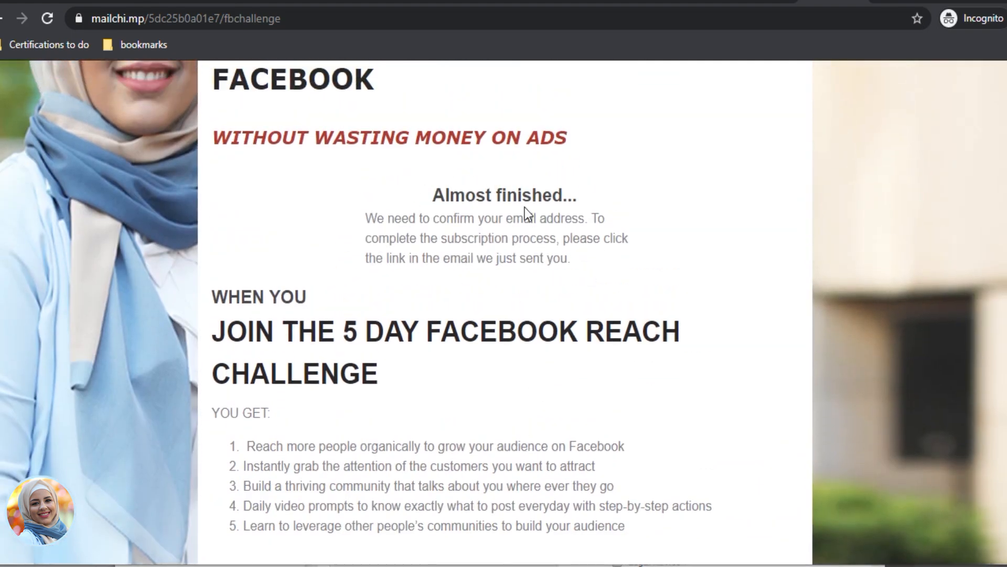
pyautogui.moveTo(437, 200); pyautogui.dragTo(573, 270)
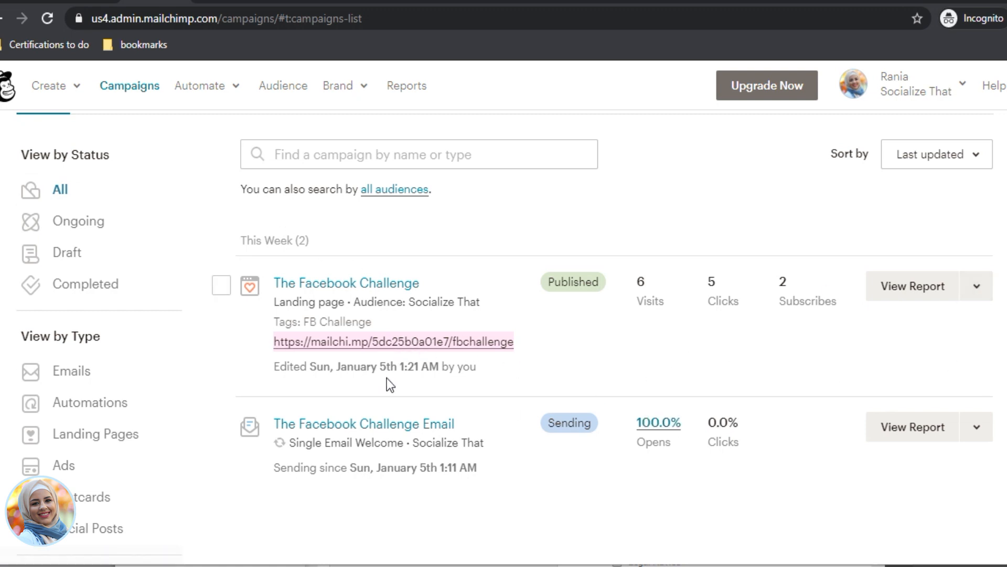
# Step: Choose Edit for The Facebook Challenge landing page, then Edit Design in its Content section
pyautogui.click(981, 292)
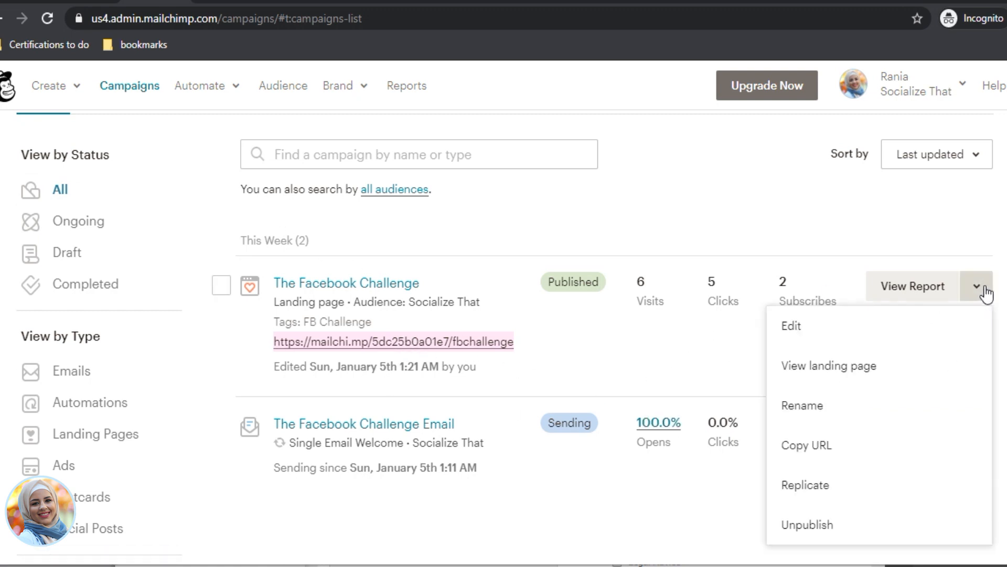
pyautogui.click(877, 334)
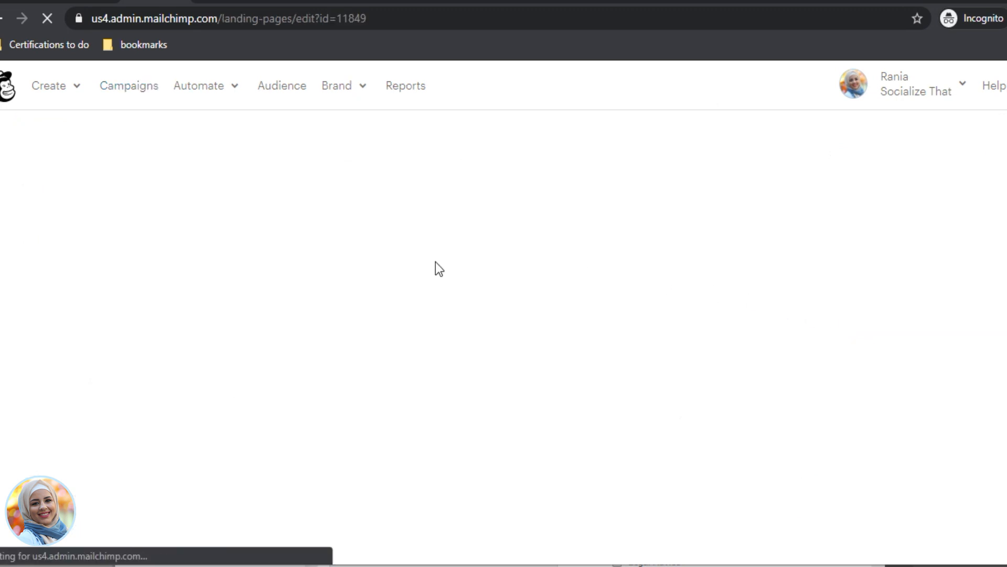
pyautogui.scroll(-4, 791, 442)
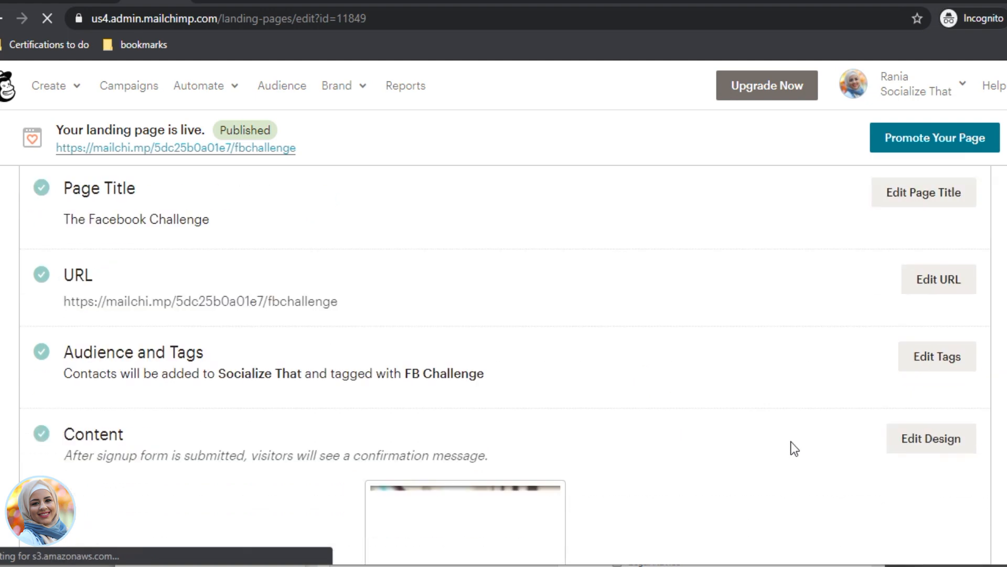
pyautogui.click(947, 382)
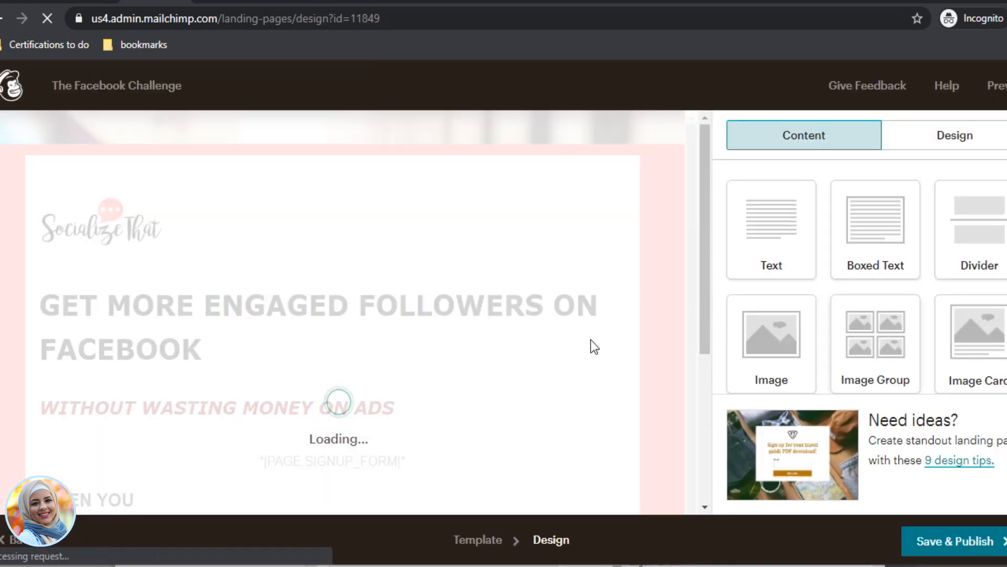
# Step: Open the signup form block's settings and check the post-signup destination, leaving it unchanged
pyautogui.scroll(-2, 407, 371)
pyautogui.click(405, 373)
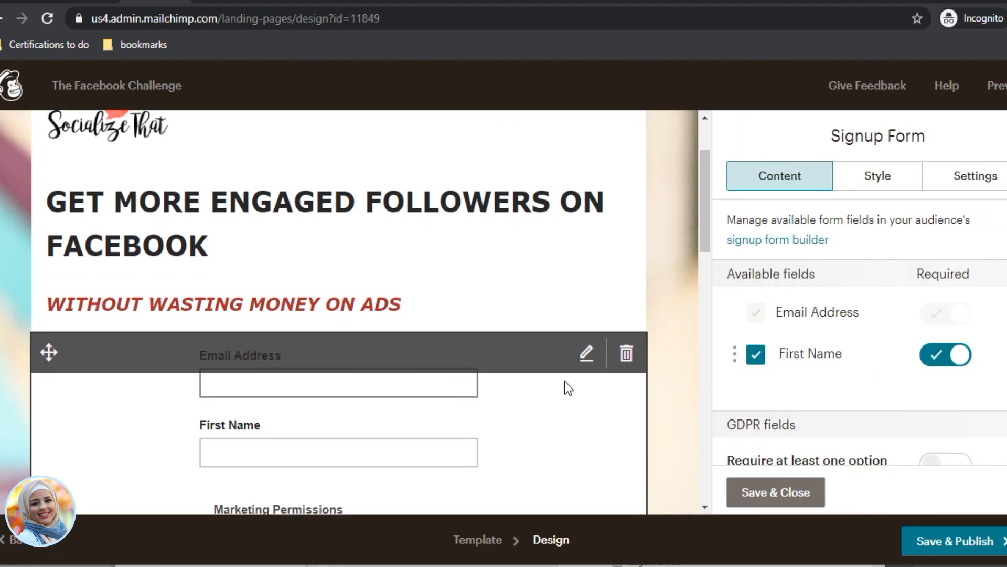
pyautogui.scroll(-5, 838, 344)
pyautogui.scroll(-5, 837, 348)
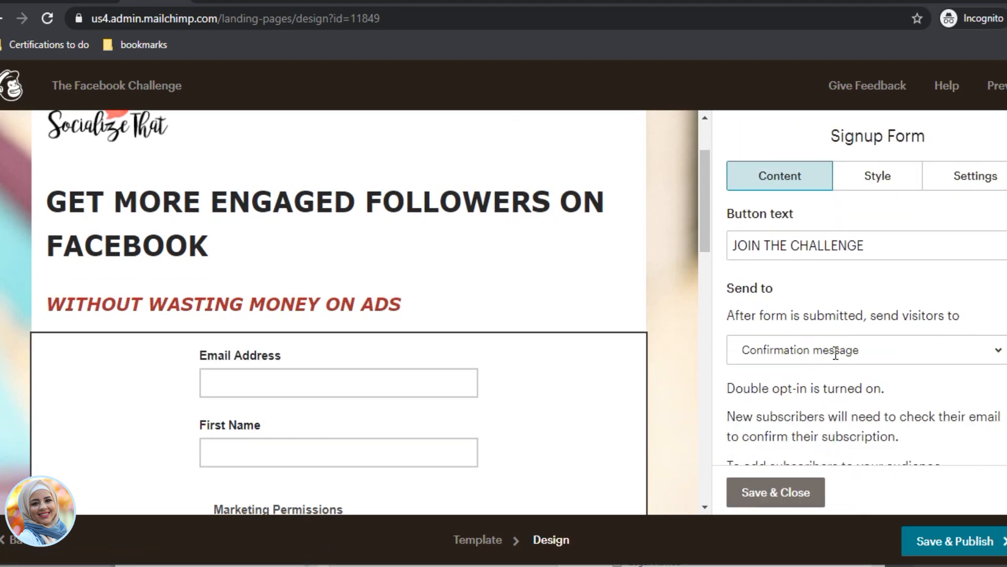
pyautogui.scroll(1, 807, 279)
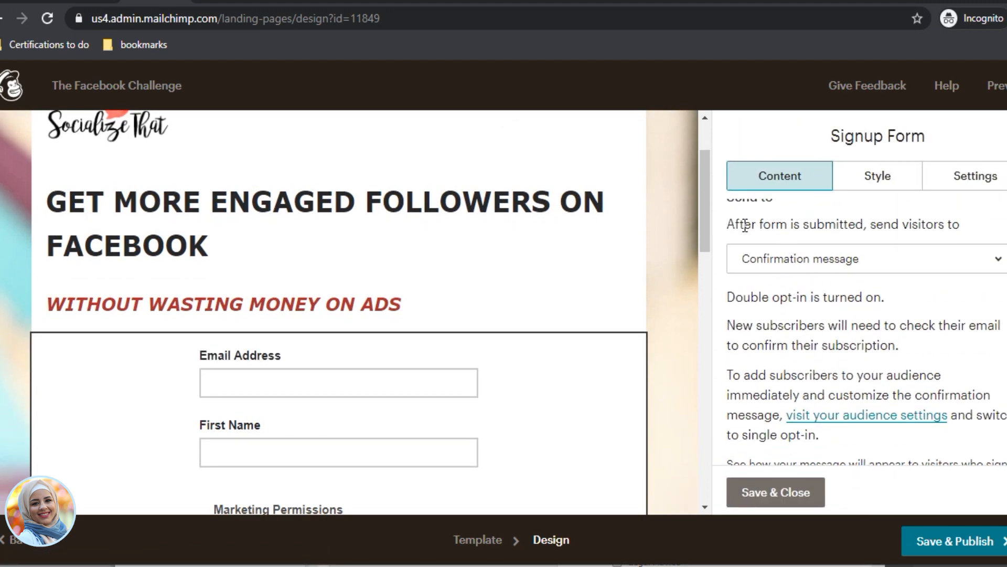
pyautogui.click(852, 270)
pyautogui.click(836, 265)
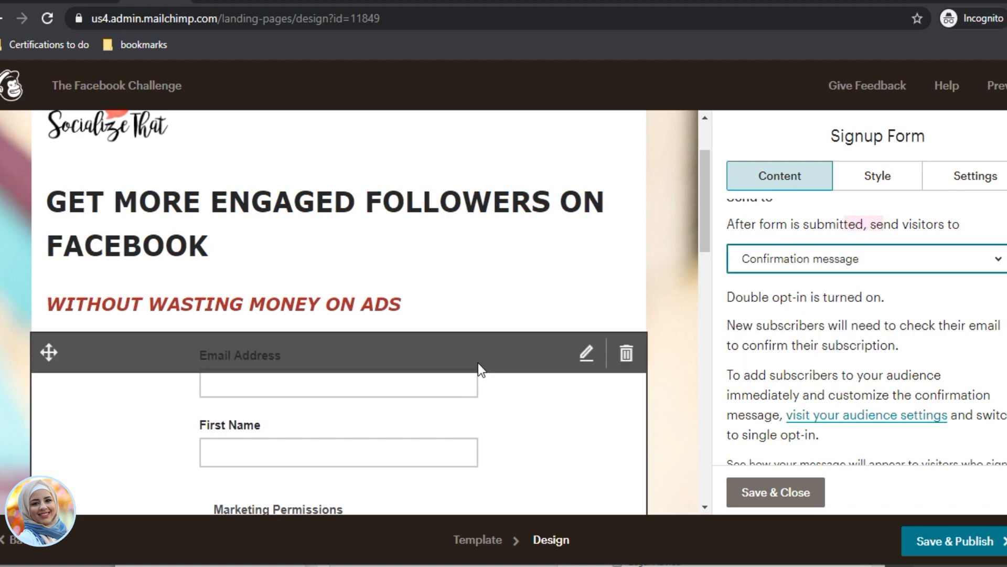
# Step: Find and highlight the notice that double opt-in is turned on
pyautogui.scroll(-3, 546, 370)
pyautogui.scroll(-3, 443, 361)
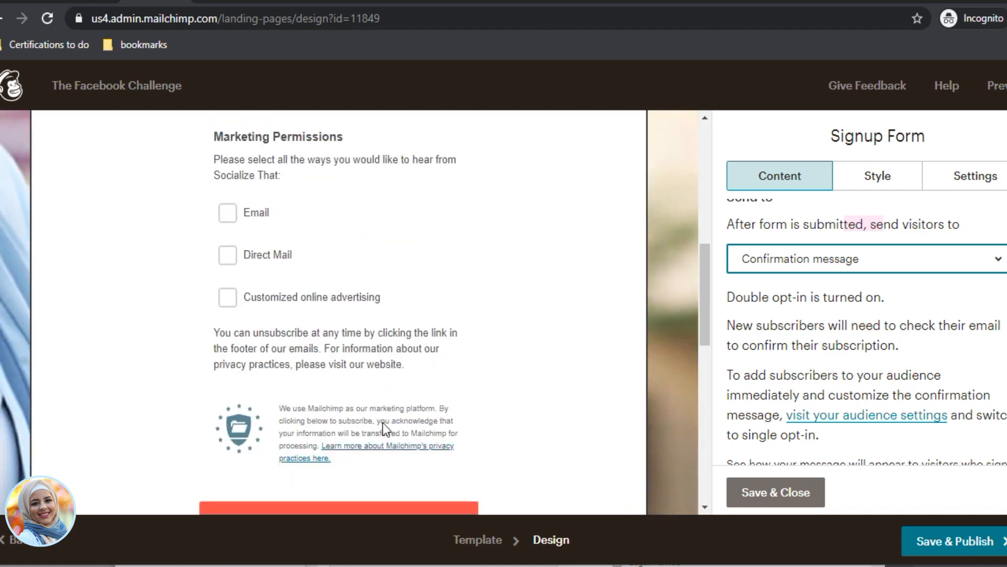
pyautogui.scroll(2, 288, 241)
pyautogui.scroll(-4, 857, 362)
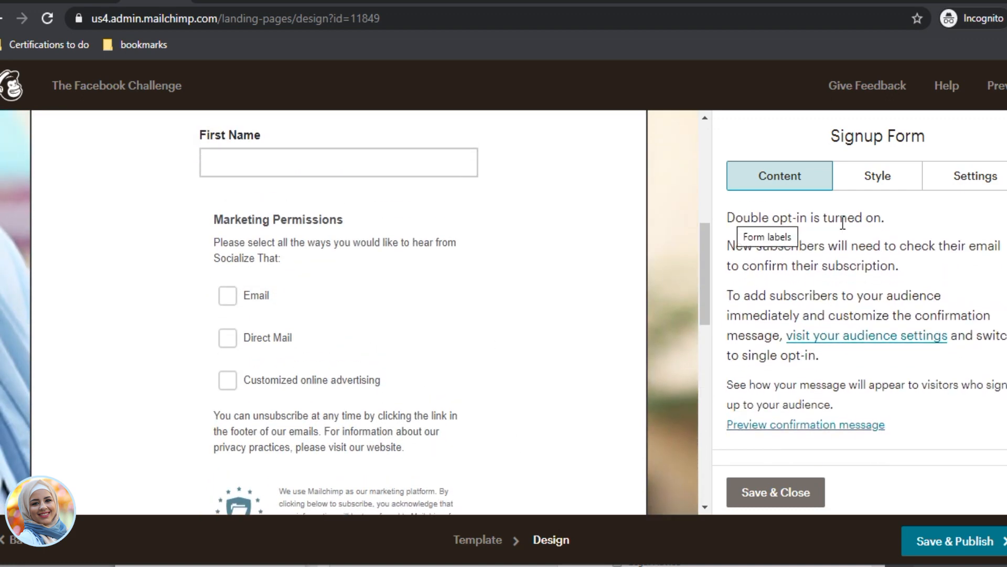
pyautogui.scroll(1, 794, 247)
pyautogui.moveTo(728, 259); pyautogui.dragTo(874, 262)
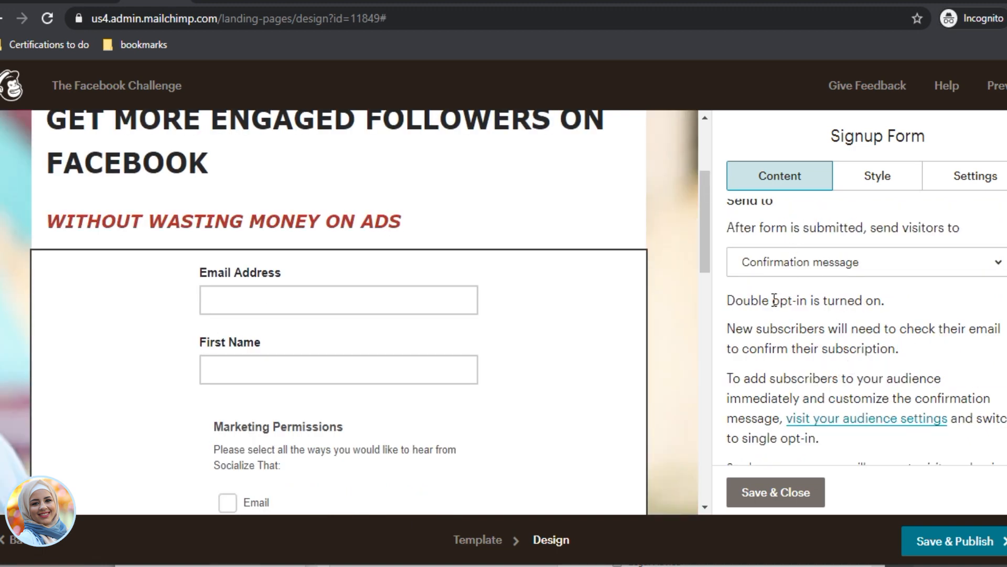
# Step: Preview the double opt-in confirmation message, switch back to the signup form, then preview it again
pyautogui.scroll(-2, 836, 456)
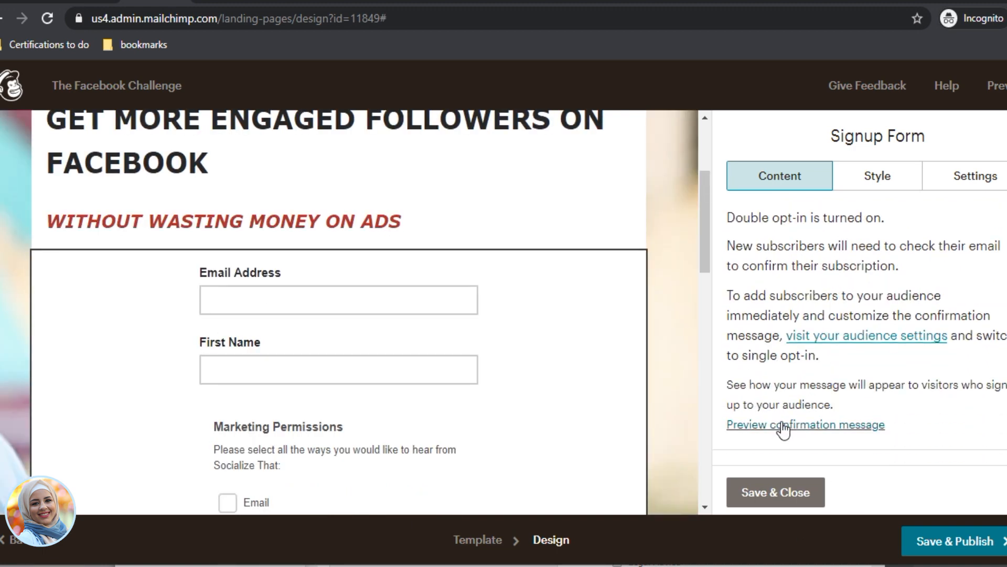
pyautogui.click(817, 433)
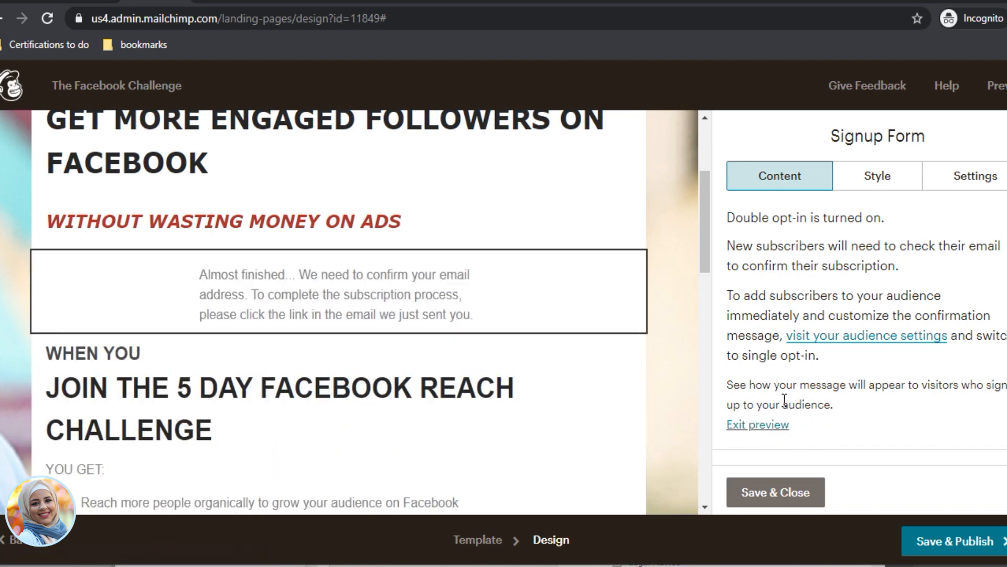
pyautogui.click(773, 426)
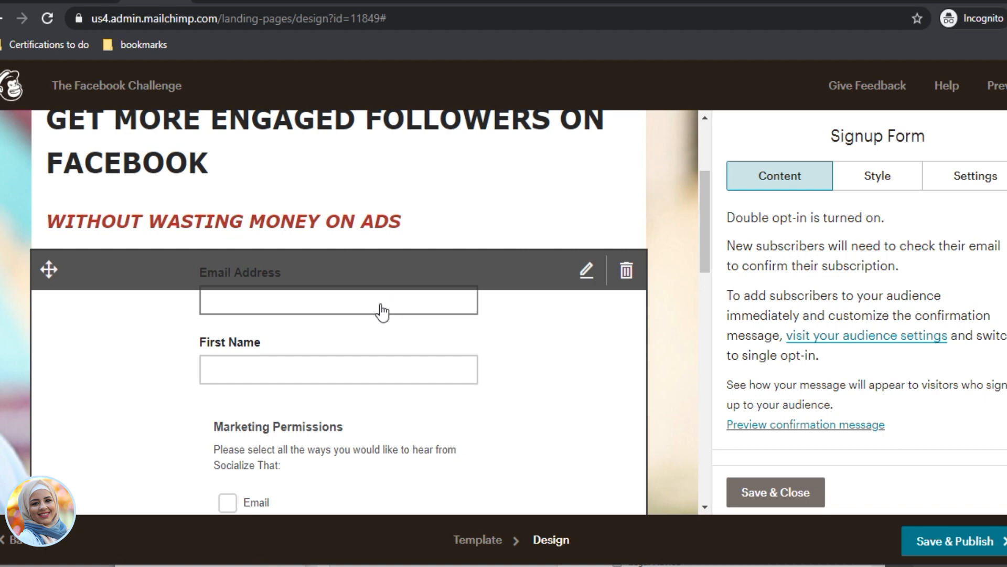
pyautogui.scroll(-5, 370, 382)
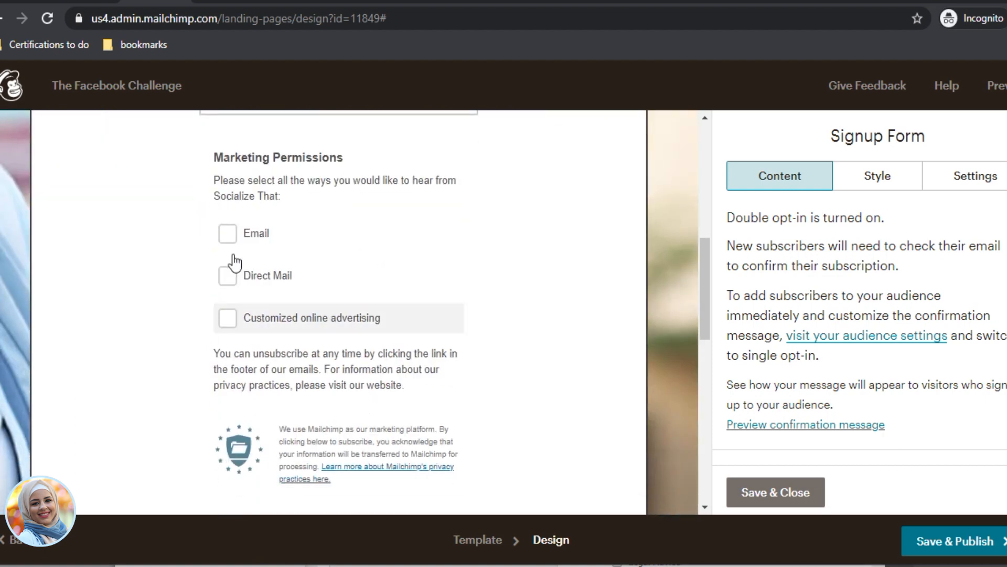
pyautogui.scroll(-5, 362, 443)
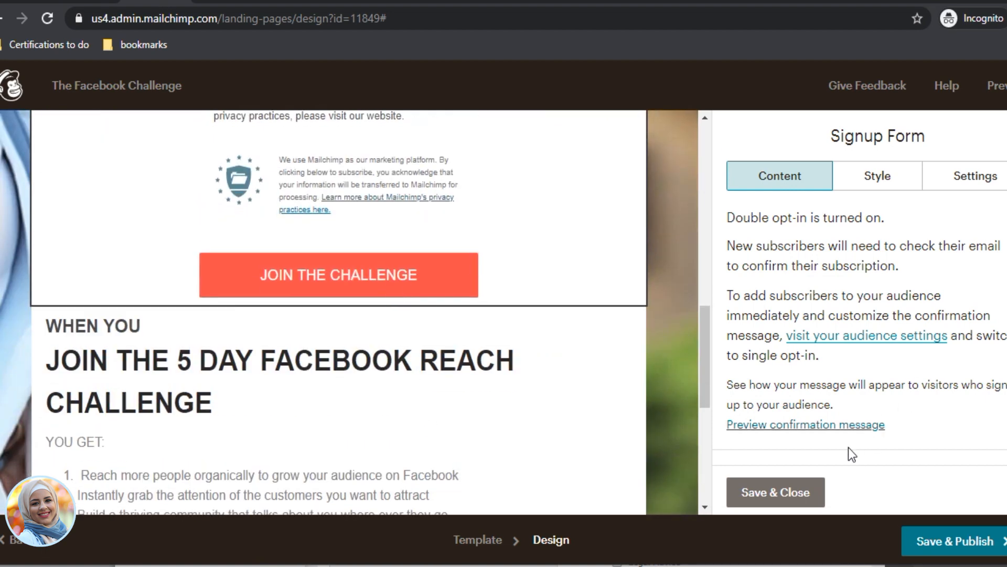
pyautogui.click(820, 424)
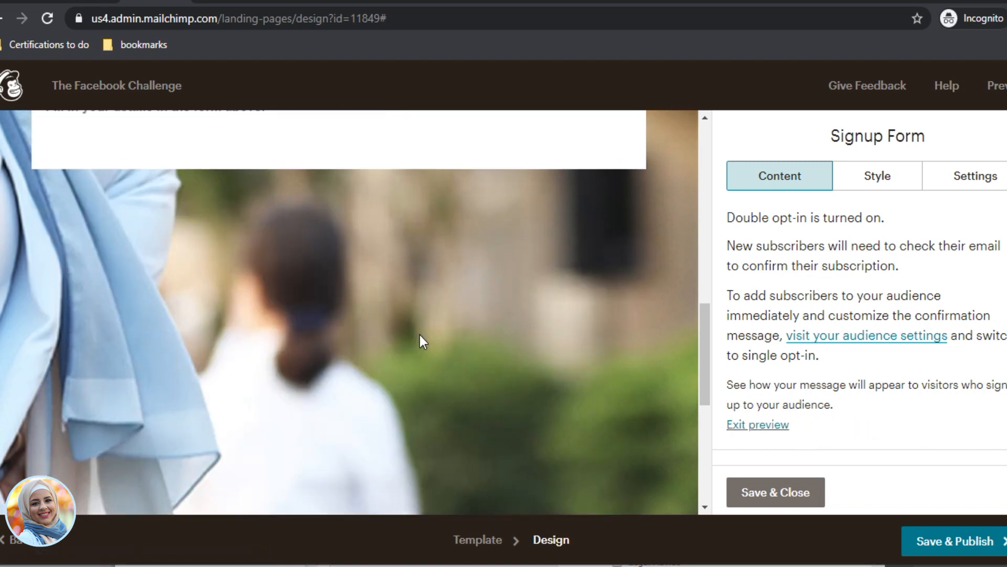
pyautogui.scroll(4, 441, 355)
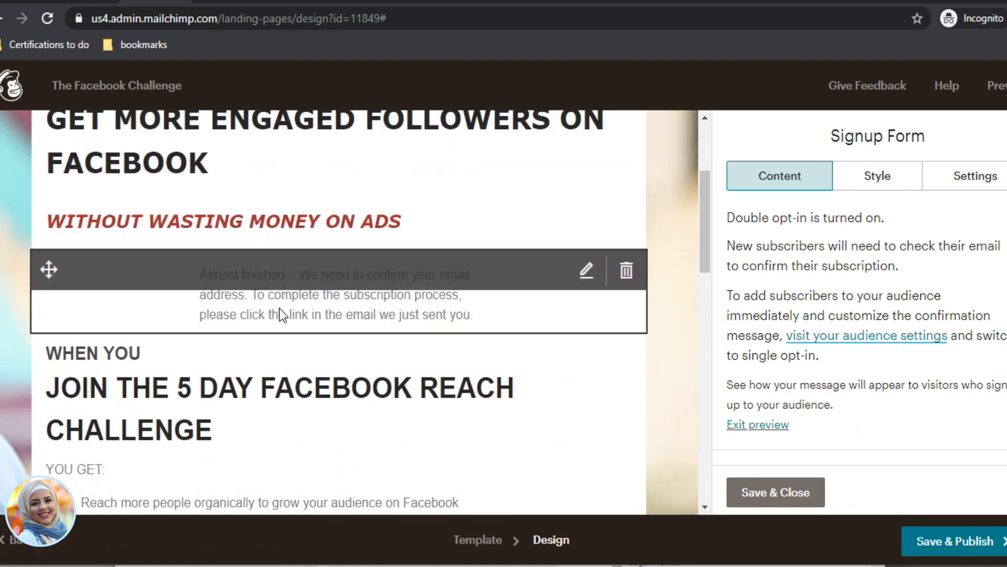
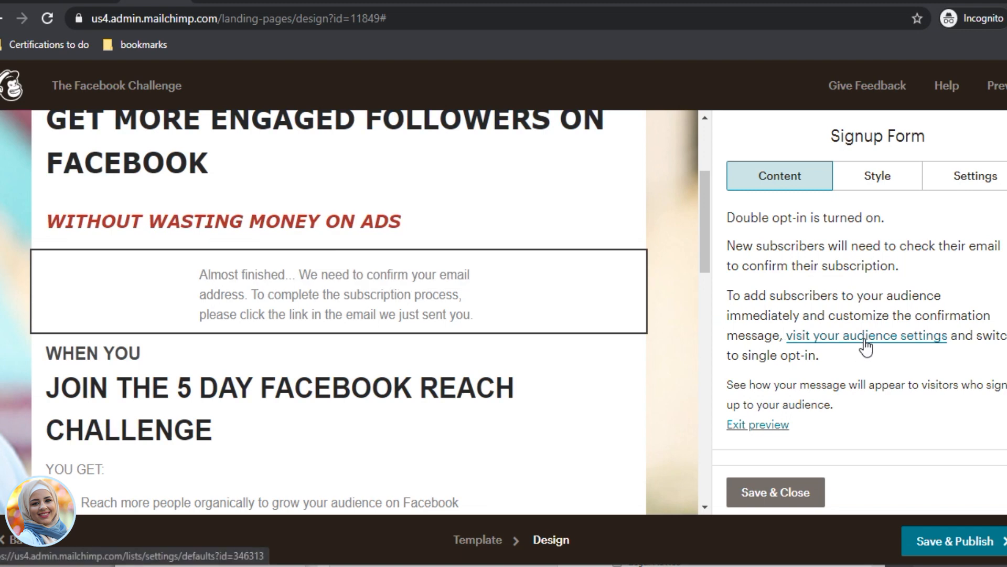
# Step: Turn off double opt-in in the audience settings and save the audience and campaign defaults
pyautogui.click(804, 341)
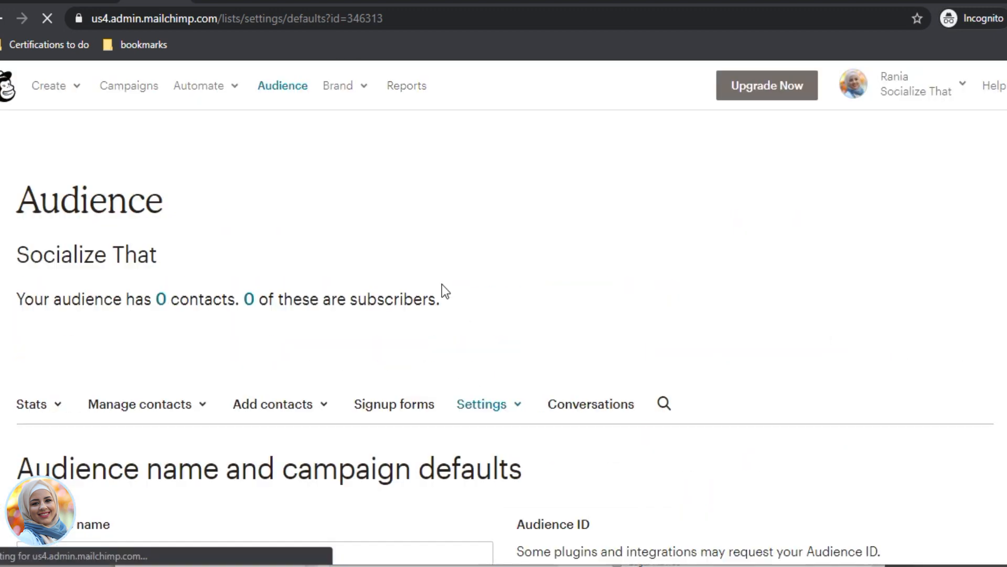
pyautogui.scroll(-7, 559, 402)
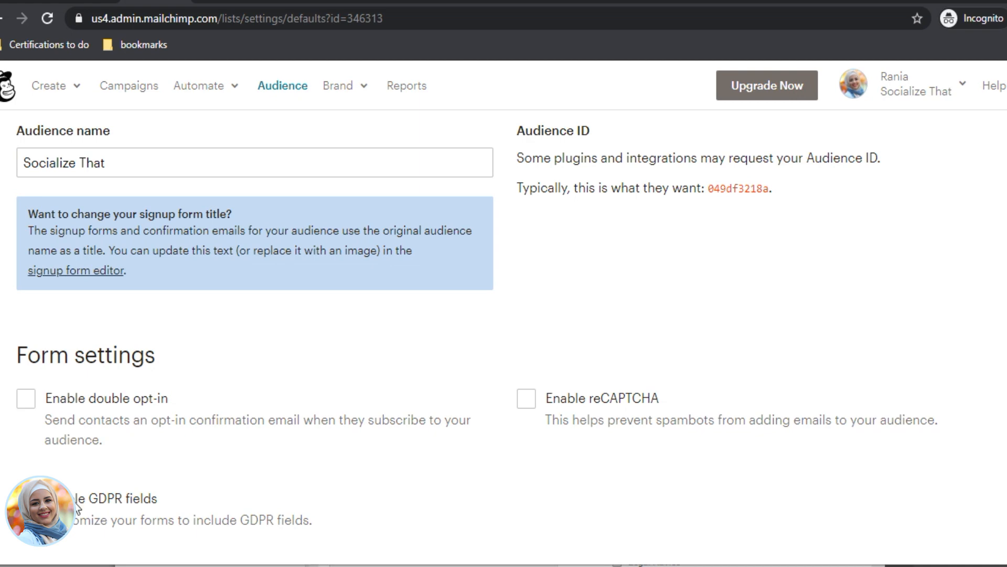
pyautogui.scroll(-3, 134, 337)
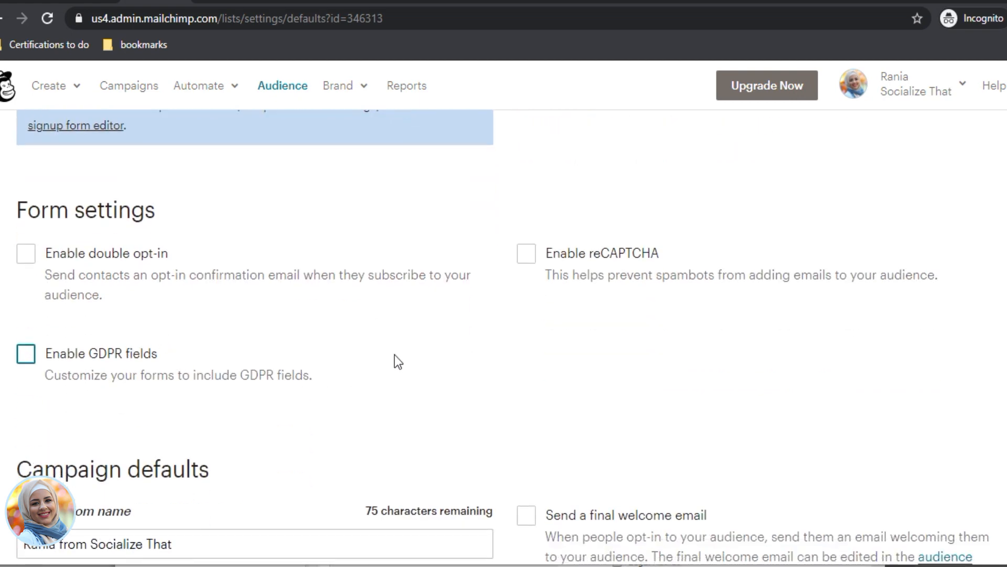
pyautogui.scroll(-8, 395, 354)
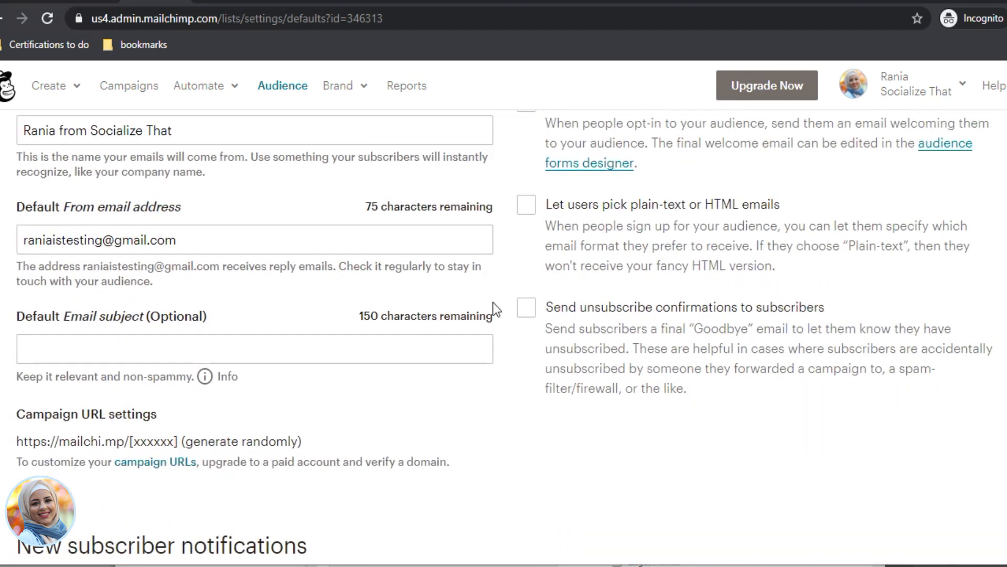
pyautogui.scroll(7, 496, 310)
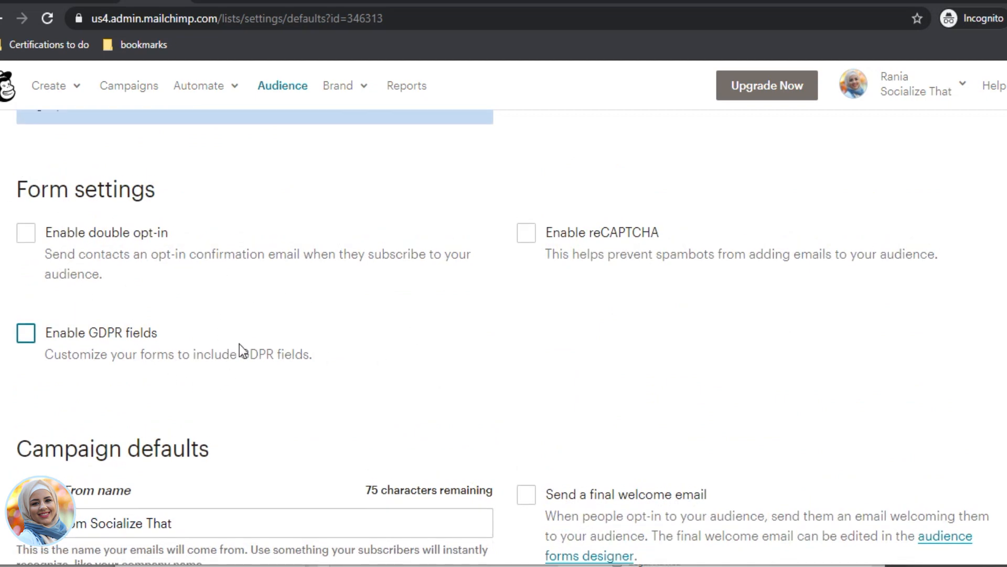
pyautogui.scroll(-4, 240, 344)
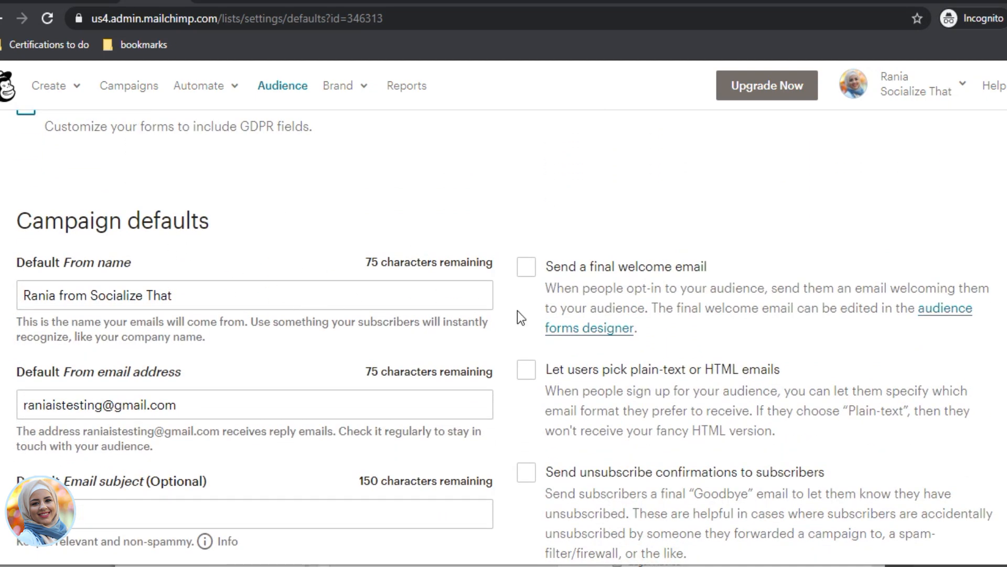
pyautogui.scroll(-9, 518, 310)
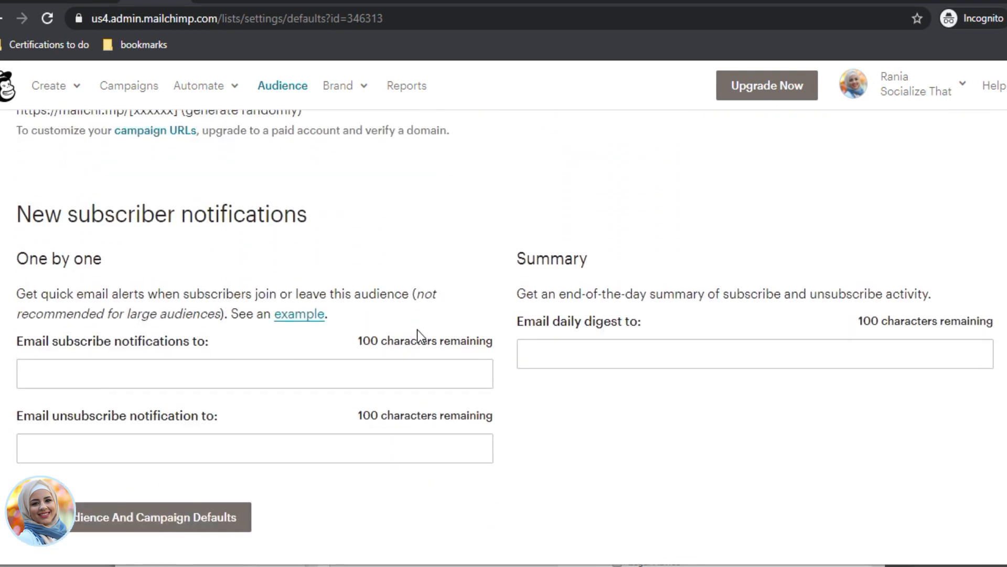
pyautogui.click(110, 511)
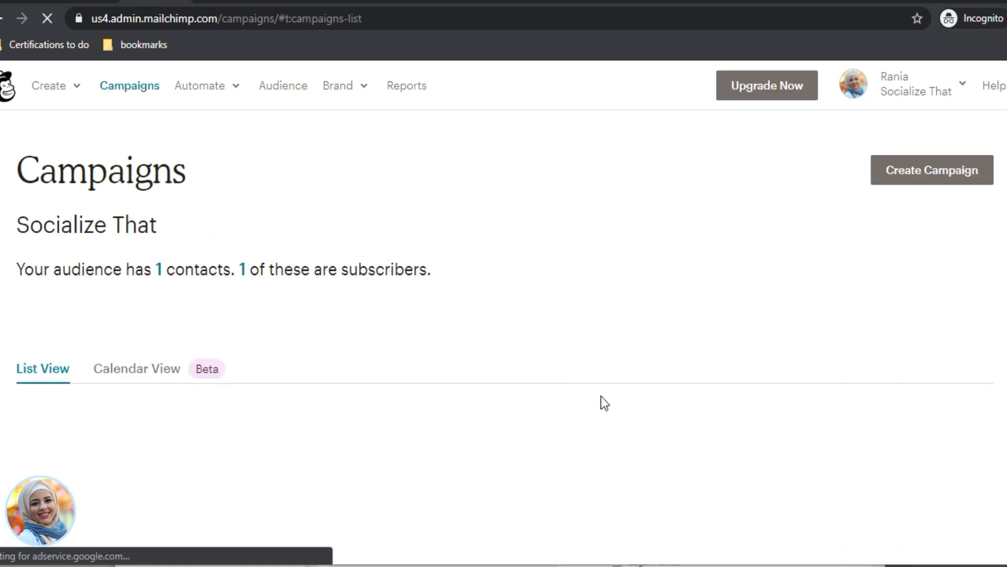
# Step: Open The Facebook Challenge landing page in the design editor
pyautogui.scroll(-5, 600, 404)
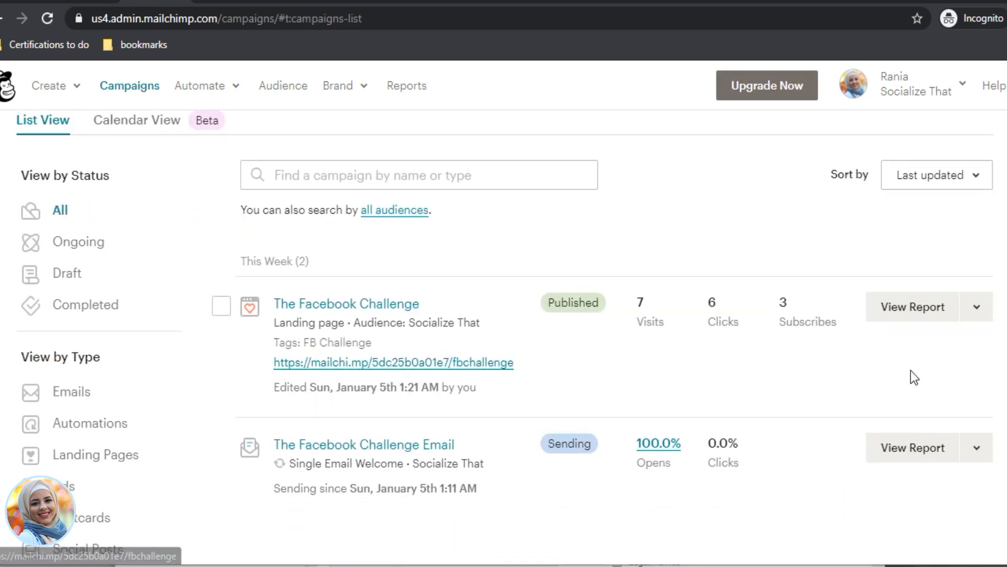
pyautogui.click(972, 308)
pyautogui.click(933, 348)
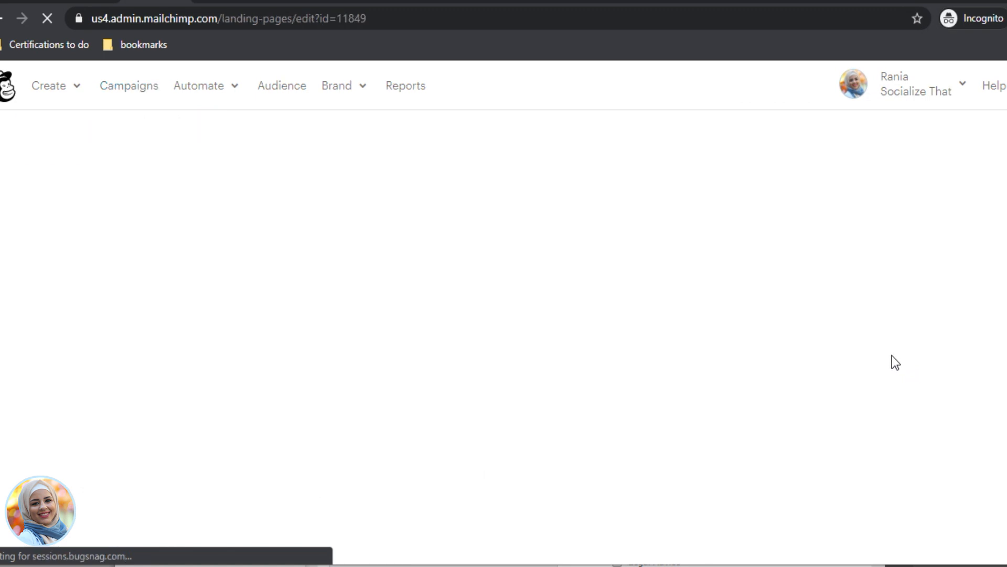
pyautogui.scroll(-4, 719, 346)
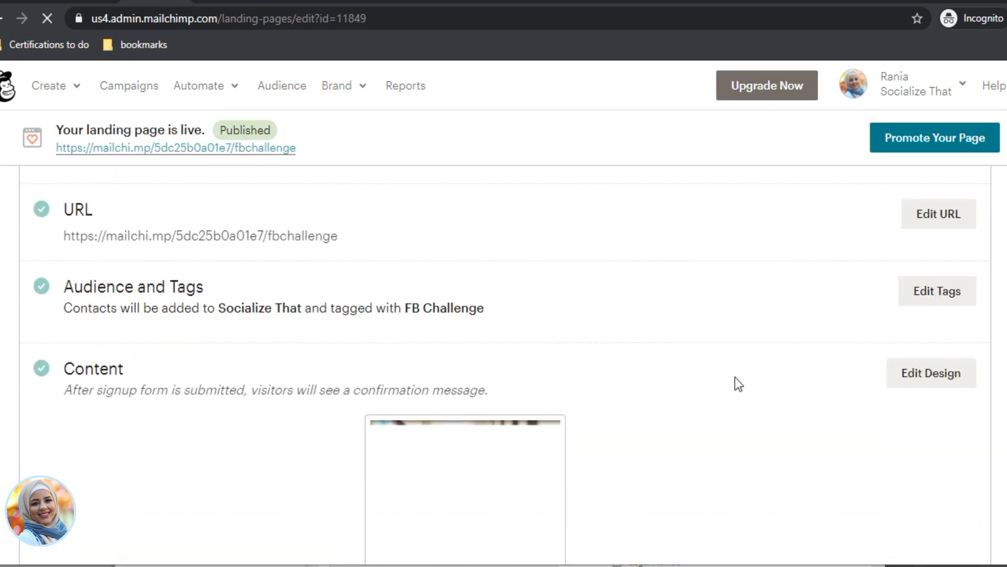
pyautogui.click(933, 380)
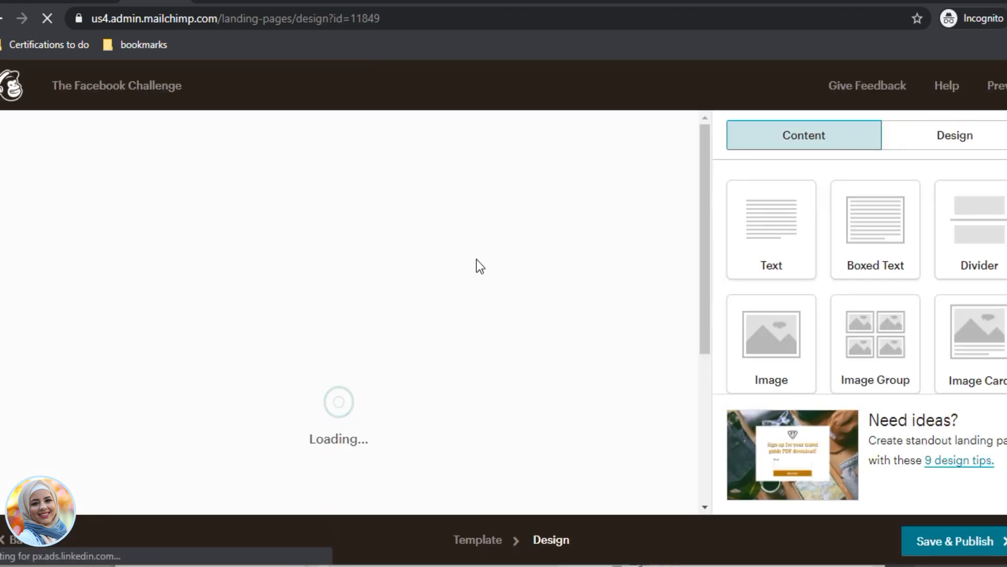
# Step: Select the signup form block and keep Confirmation message as the after-signup destination
pyautogui.scroll(-3, 413, 423)
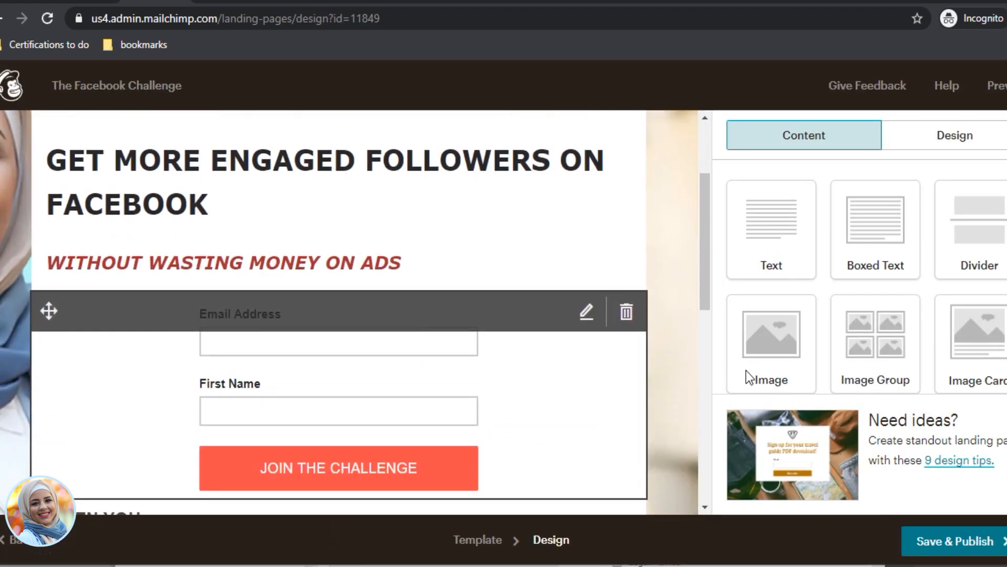
pyautogui.click(593, 328)
pyautogui.scroll(-8, 829, 352)
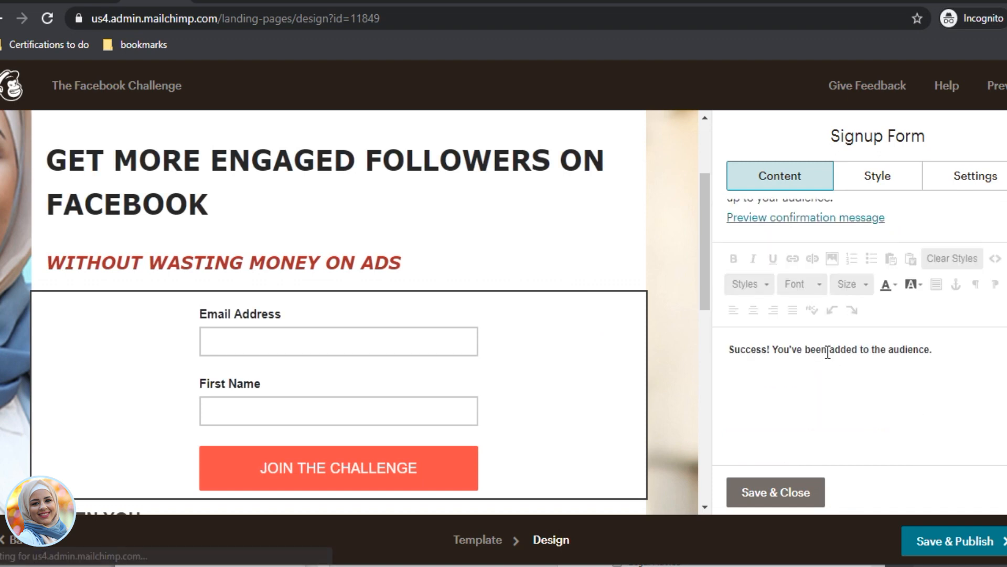
pyautogui.scroll(3, 825, 351)
pyautogui.click(832, 316)
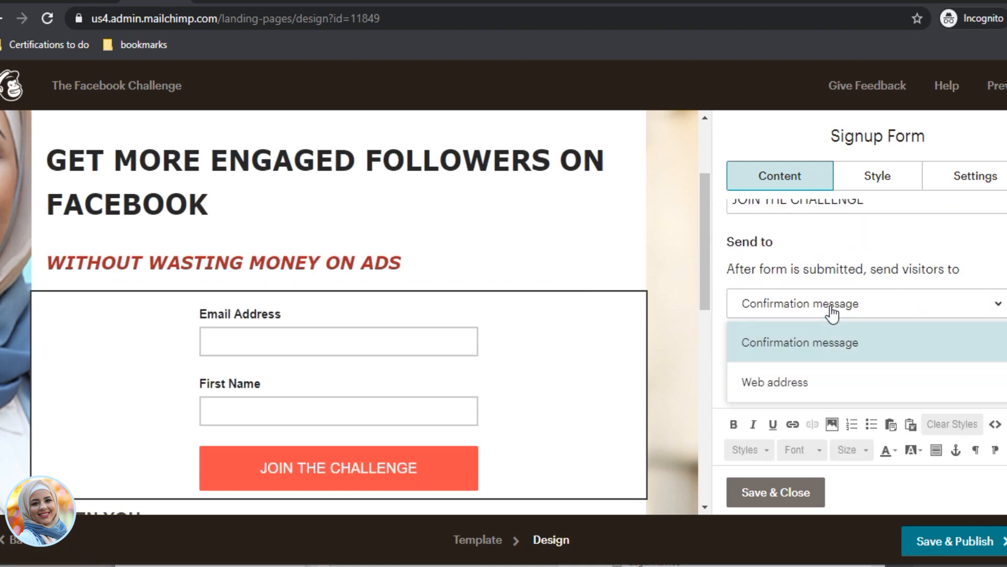
pyautogui.click(832, 315)
# Step: Preview the confirmation message and select its 'Success! You've been added to the audience.' text
pyautogui.scroll(-1, 829, 403)
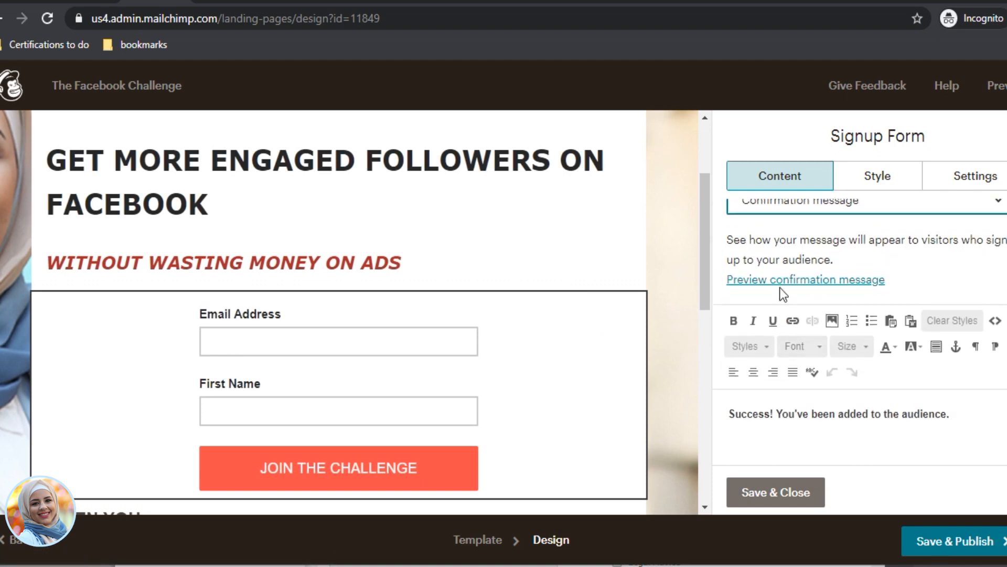
pyautogui.click(828, 279)
pyautogui.click(977, 436)
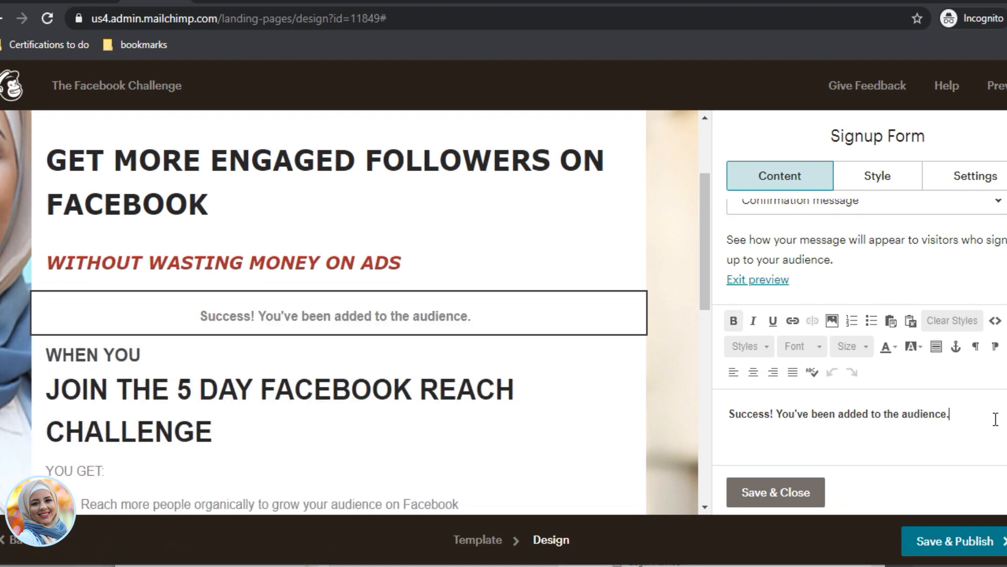
pyautogui.scroll(-2, 958, 406)
pyautogui.moveTo(989, 331); pyautogui.dragTo(682, 287)
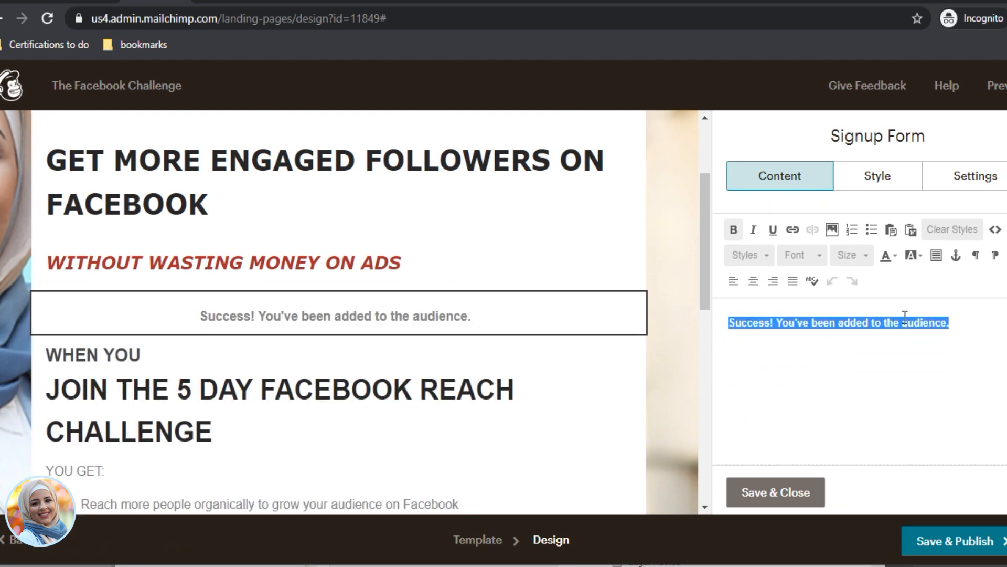
# Step: Insert the 500×200 'Thanks for signing up!' next-steps image into the confirmation message
pyautogui.click(832, 230)
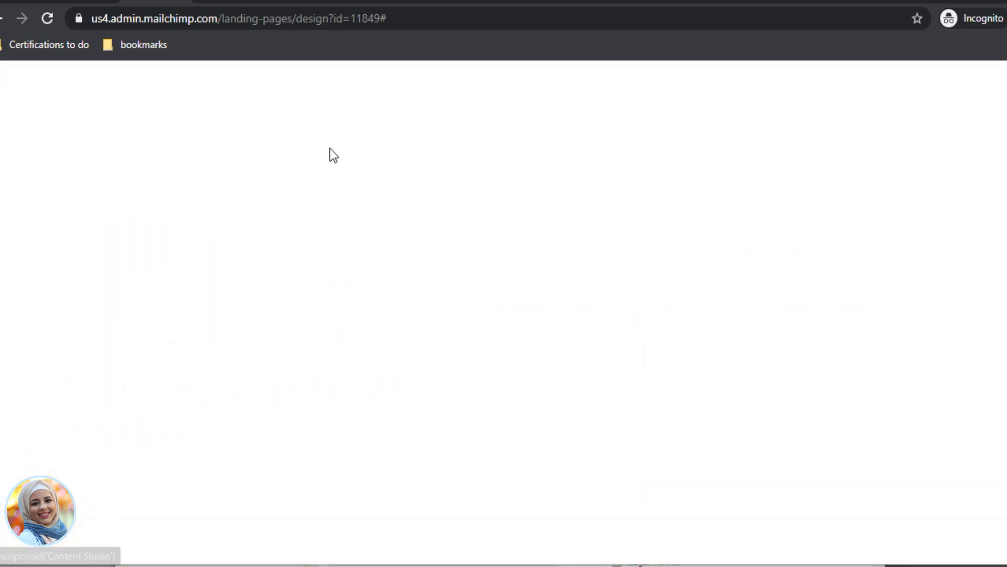
pyautogui.click(294, 360)
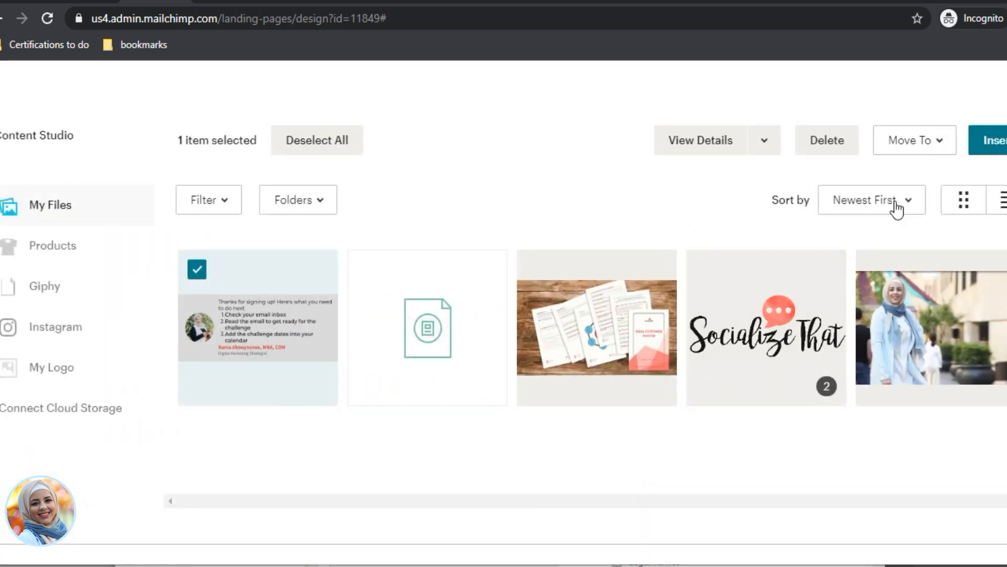
pyautogui.click(989, 144)
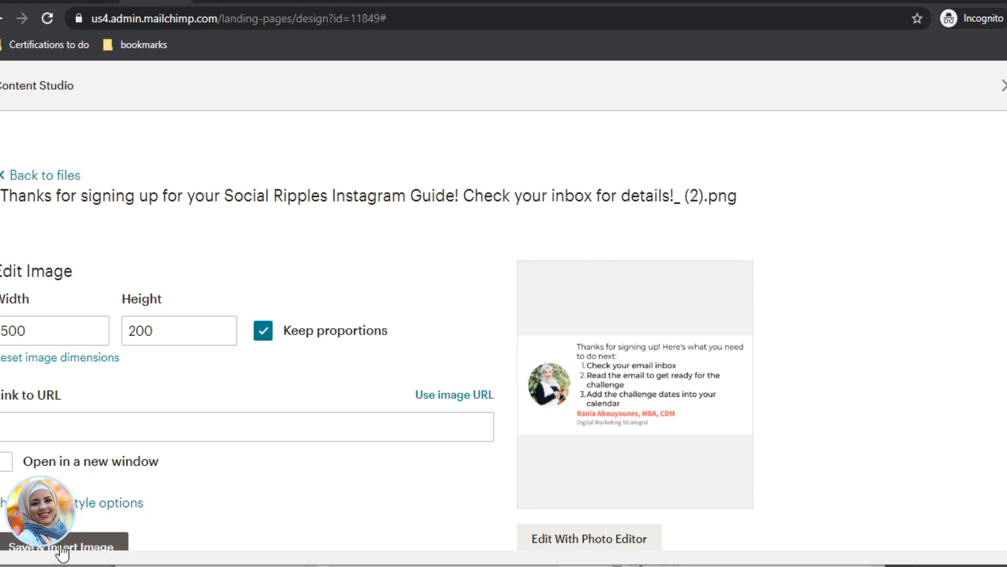
pyautogui.click(105, 540)
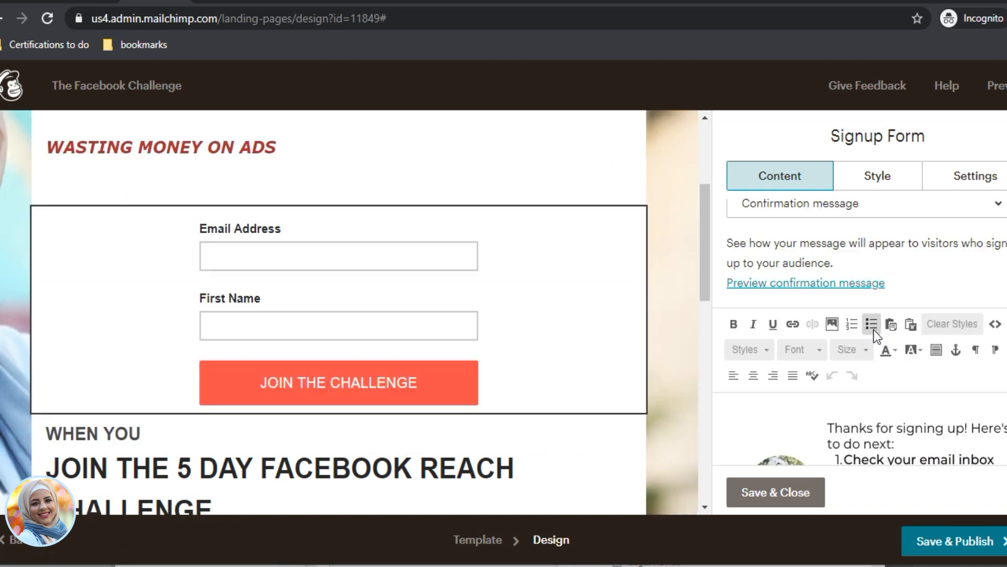
# Step: Select all of the confirmation message content to check it
pyautogui.scroll(-1, 860, 408)
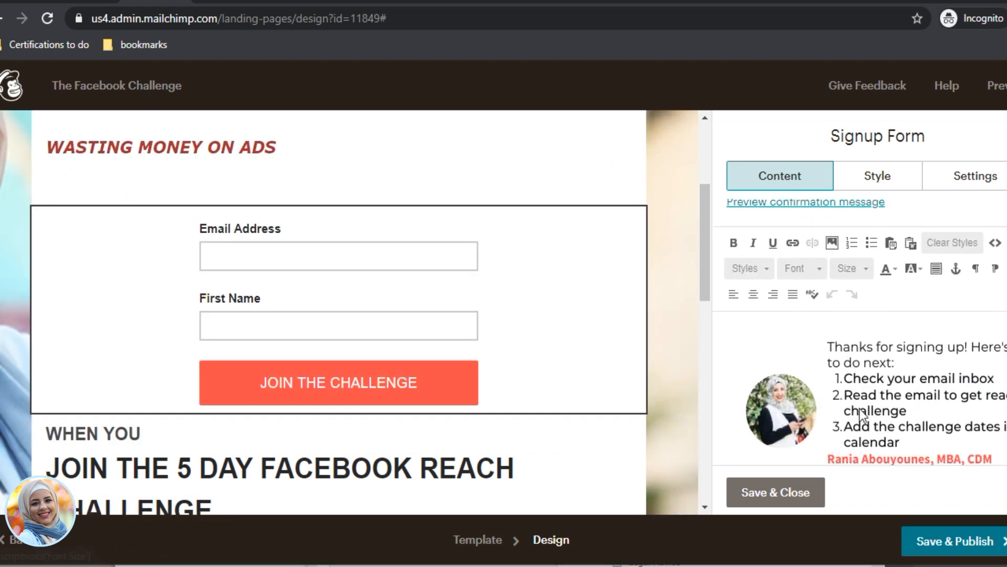
pyautogui.click(805, 369)
pyautogui.hotkey('ctrl', 'a')
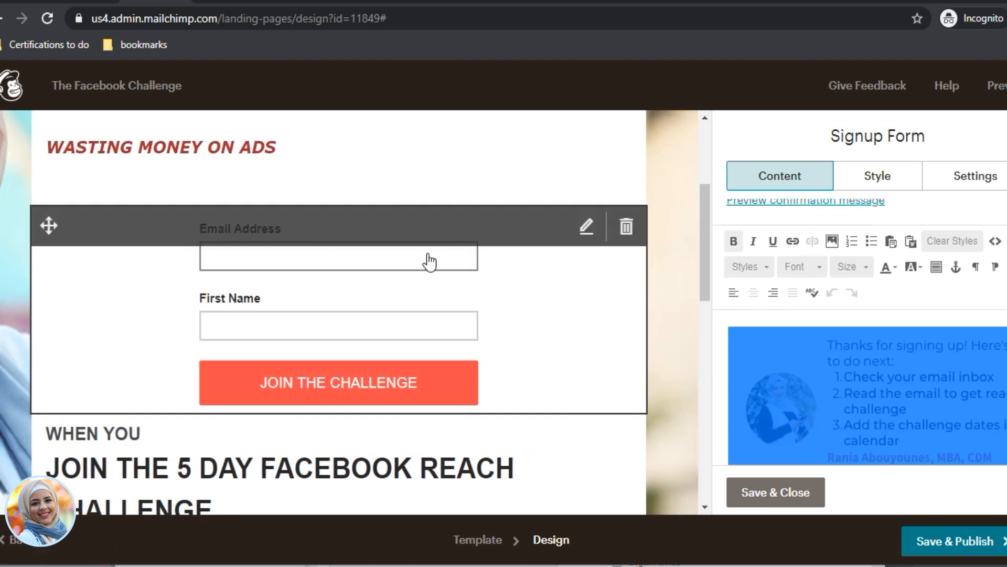
pyautogui.scroll(2, 878, 449)
pyautogui.scroll(-2, 876, 409)
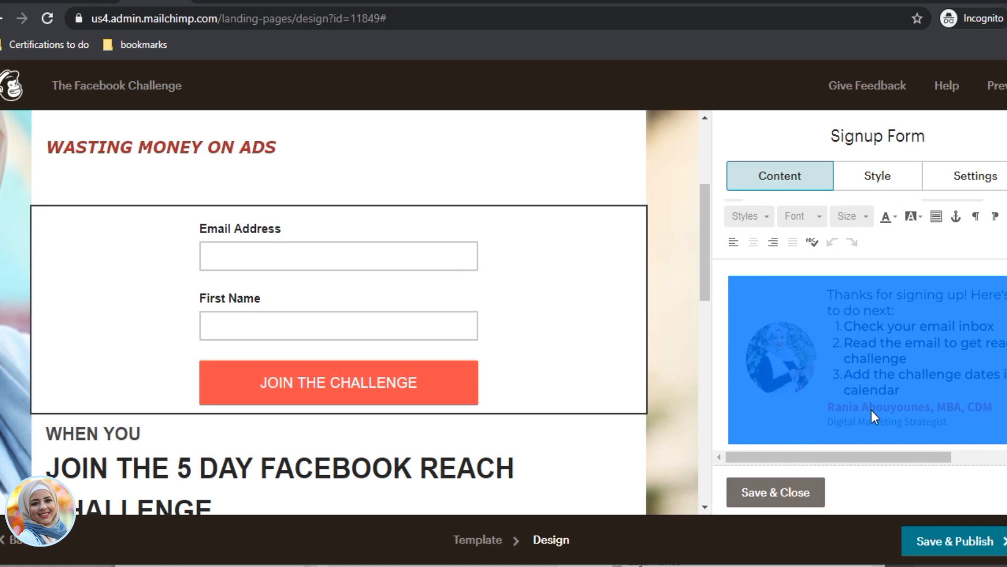
pyautogui.scroll(4, 883, 420)
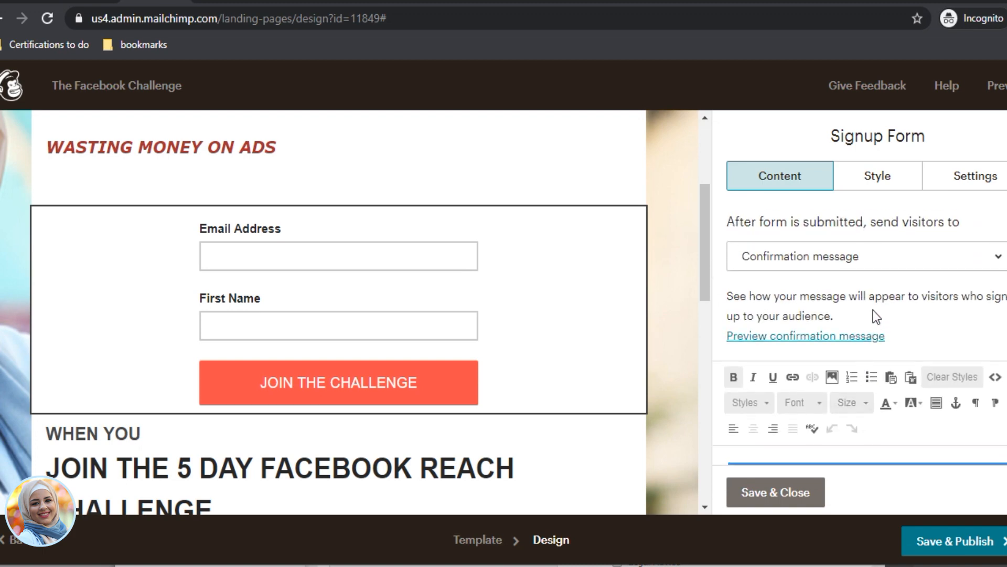
# Step: Try a web-address redirect after signup, deleting the old eepurl link from the URL
pyautogui.click(868, 326)
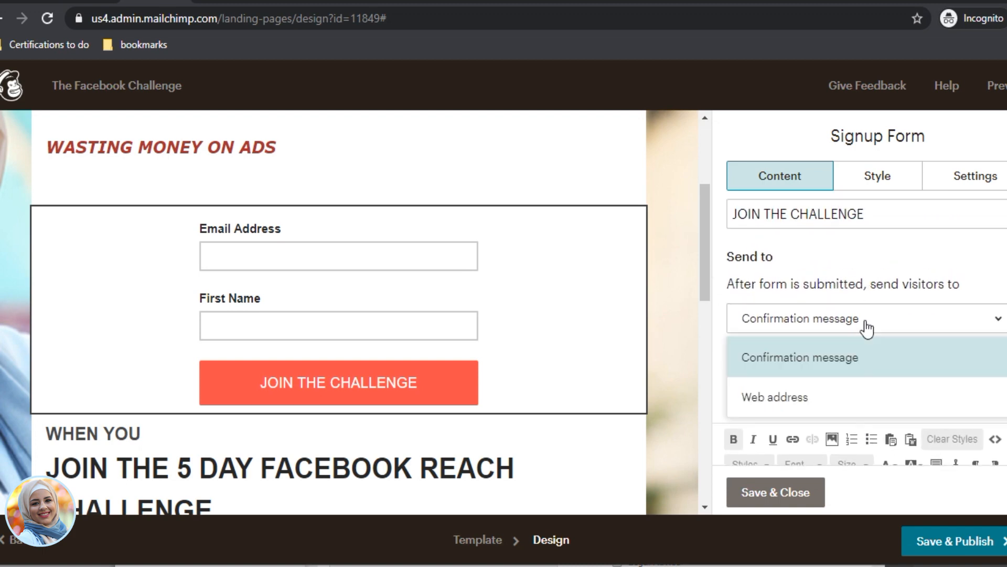
pyautogui.click(838, 405)
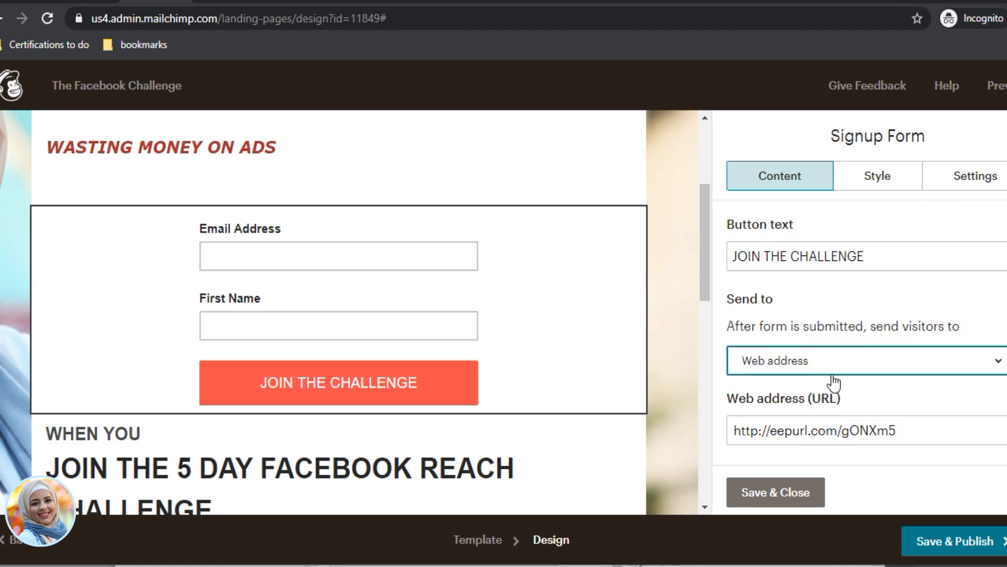
pyautogui.moveTo(921, 430); pyautogui.dragTo(552, 404)
pyautogui.press('BackSpace')
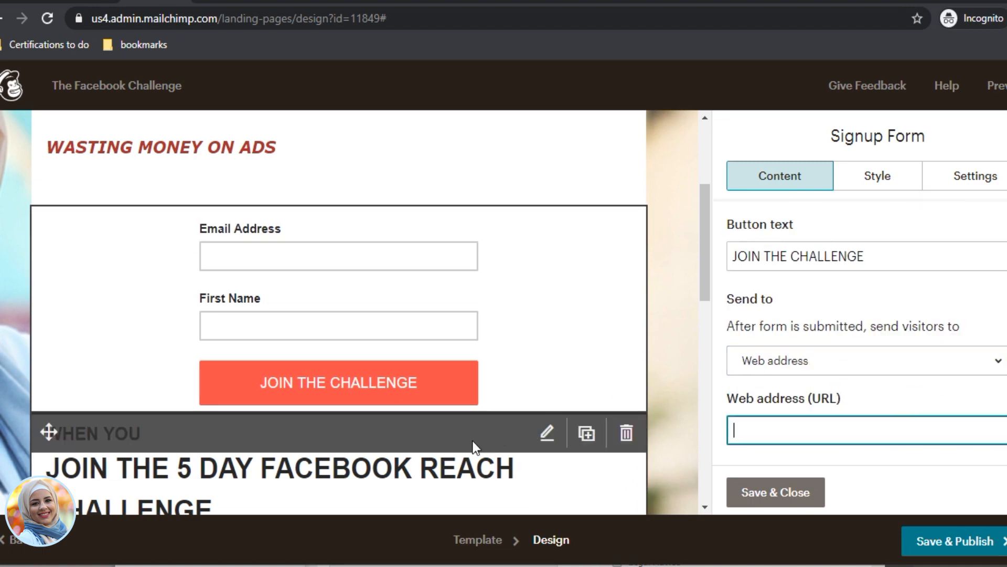
pyautogui.click(875, 361)
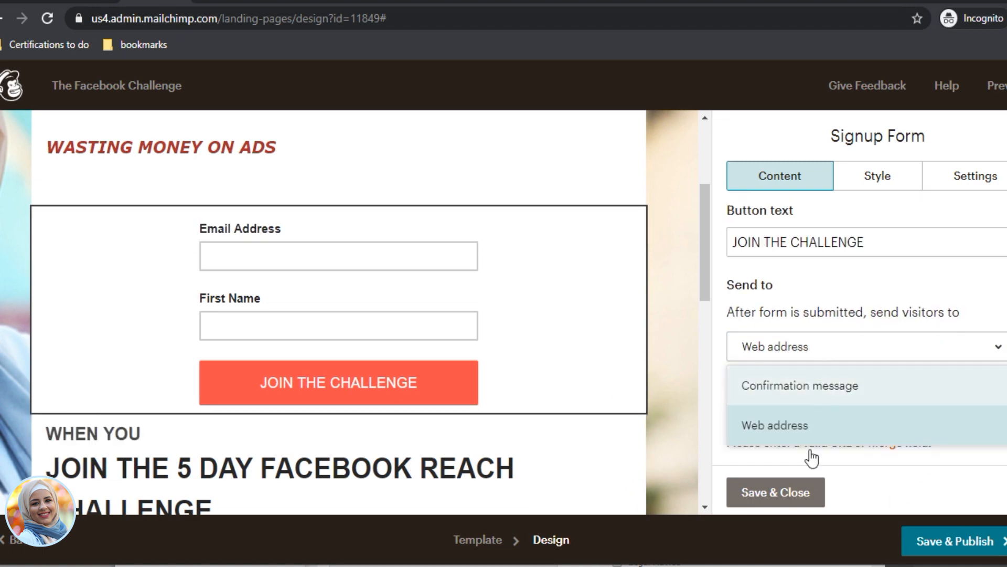
pyautogui.click(813, 425)
pyautogui.click(819, 417)
pyautogui.hotkey('ctrl', 'a')
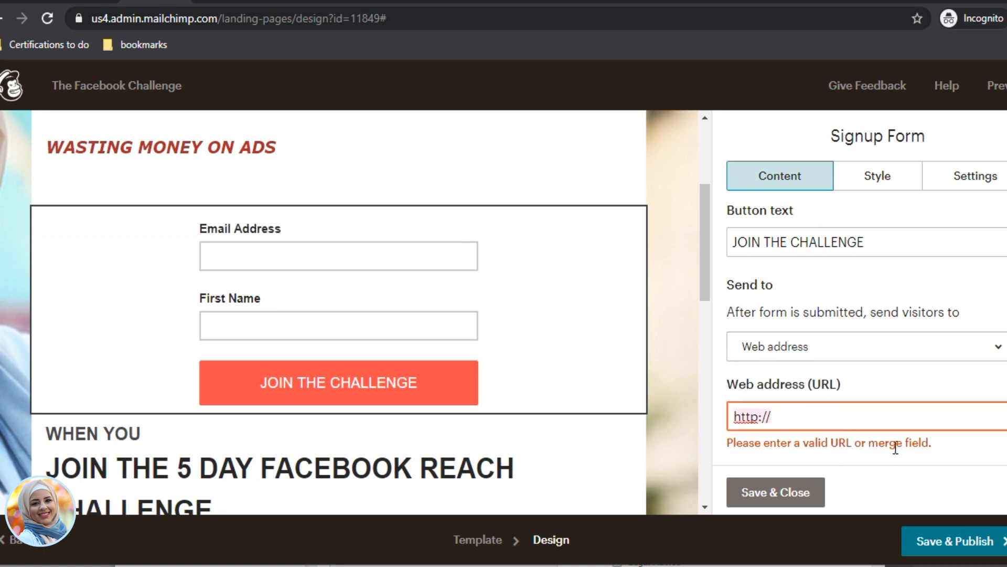
pyautogui.click(847, 418)
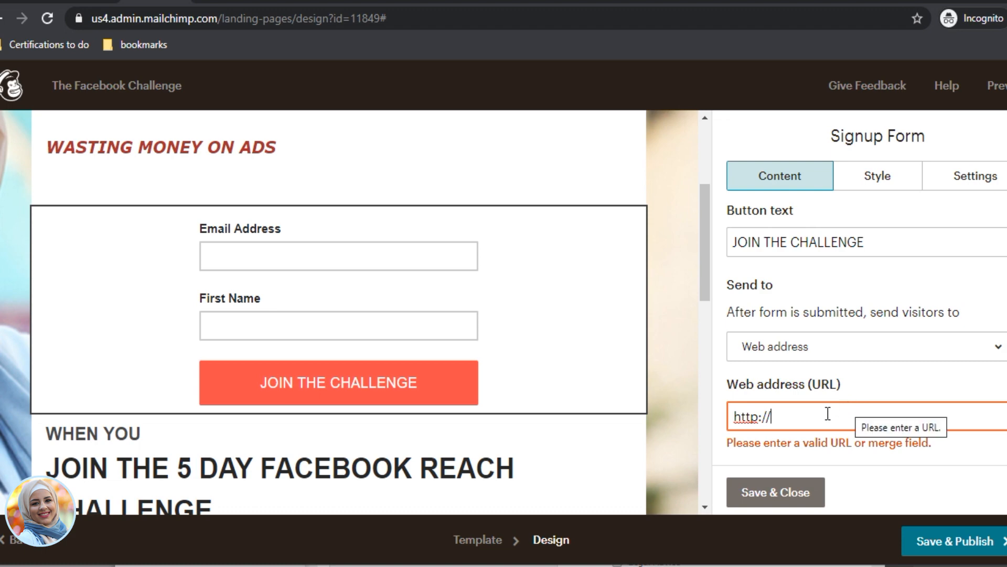
# Step: Set the after-signup destination back to Confirmation message, save the form and publish the page
pyautogui.click(824, 360)
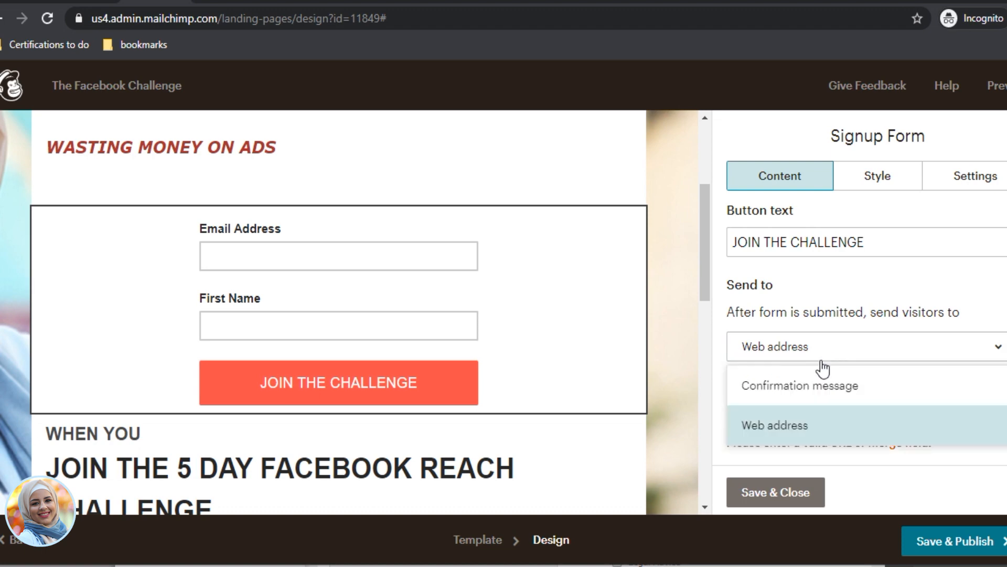
pyautogui.click(811, 388)
pyautogui.scroll(-5, 843, 405)
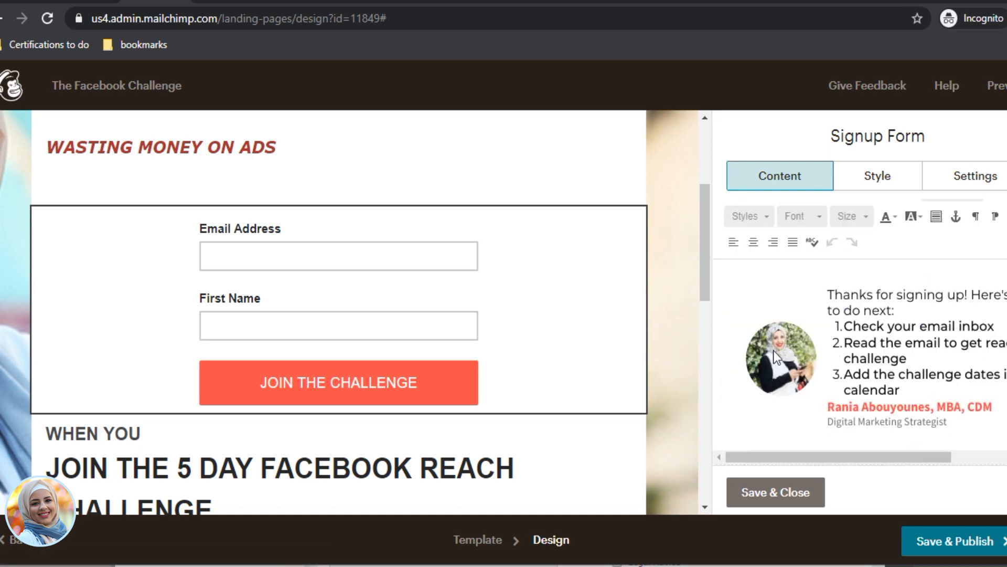
pyautogui.click(774, 493)
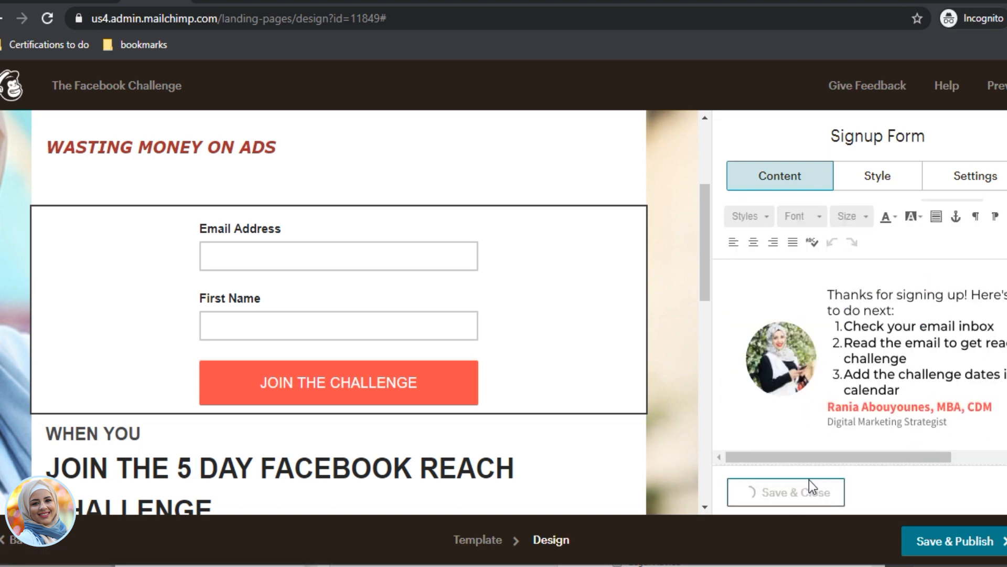
pyautogui.click(945, 543)
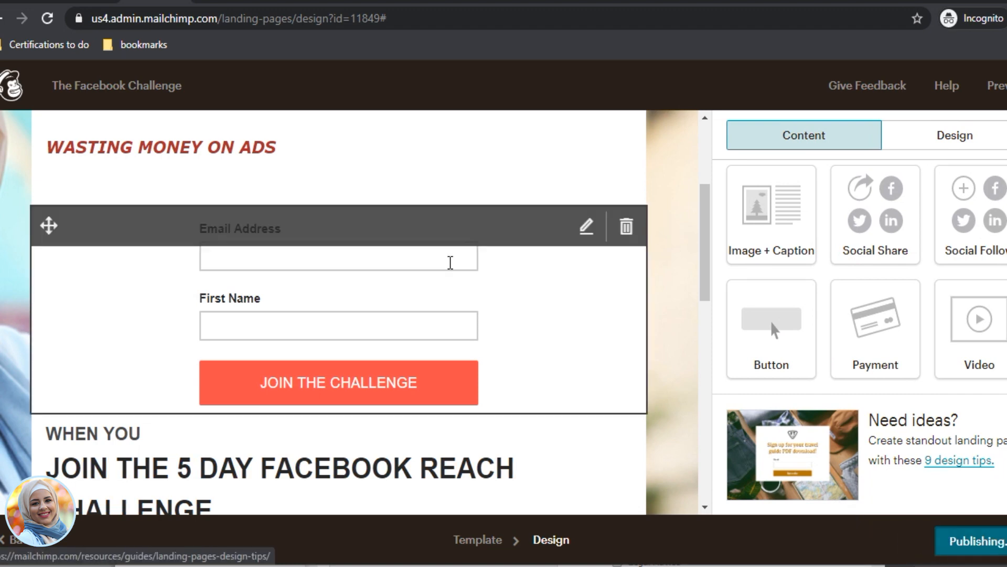
# Step: Reload the live landing page and submit a test signup with an email address
pyautogui.click(834, 2)
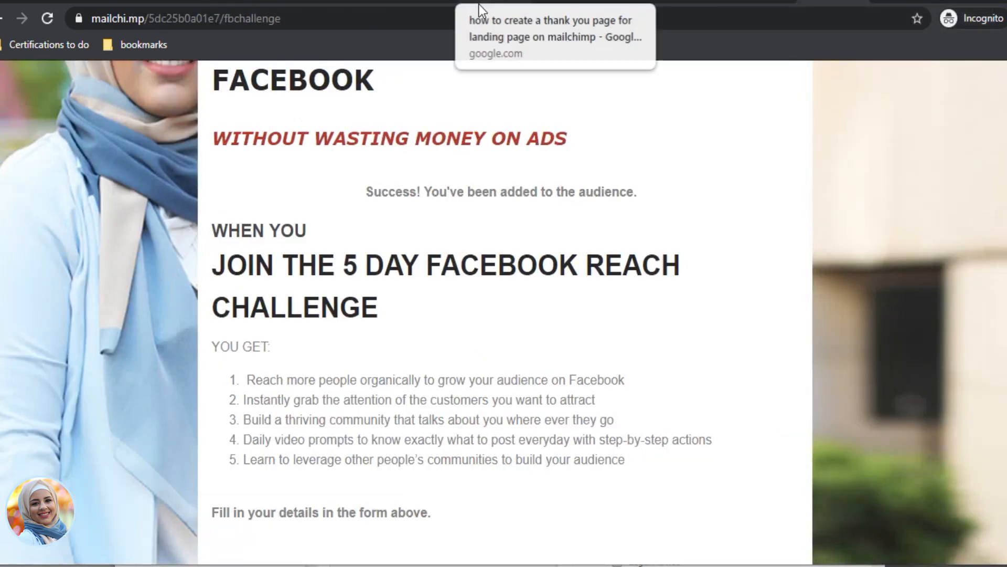
pyautogui.click(460, 22)
pyautogui.press('Return')
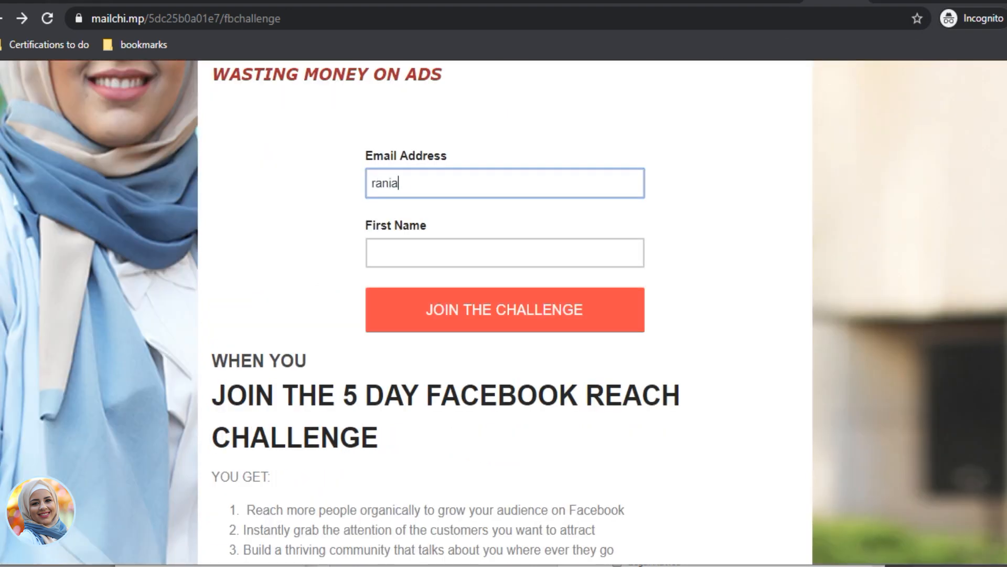
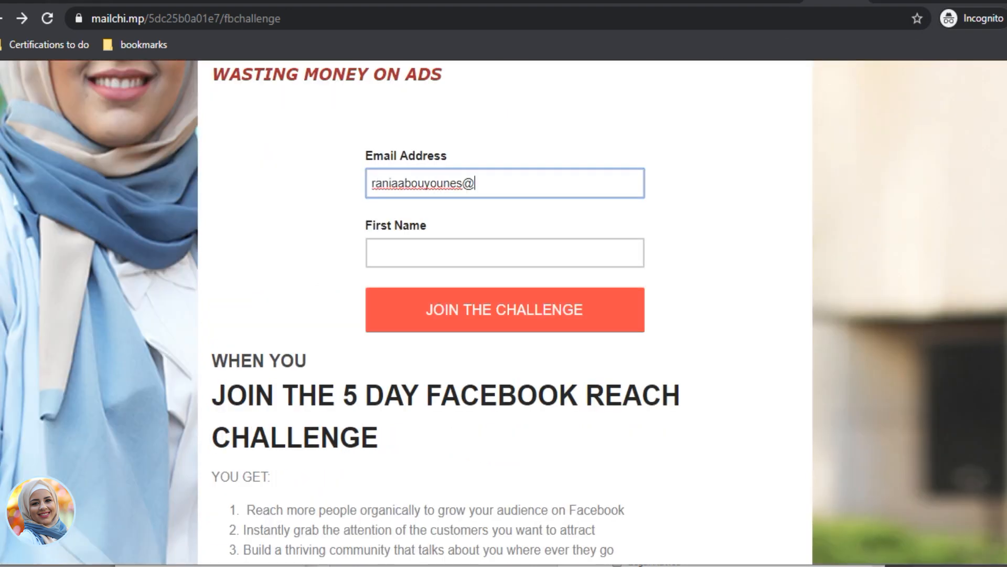
pyautogui.press('Tab')
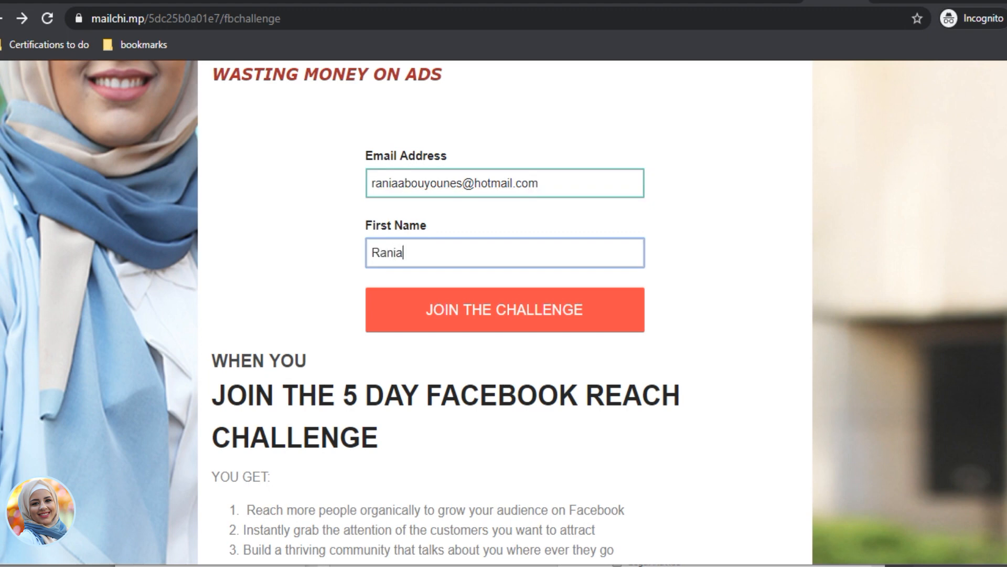
pyautogui.click(437, 327)
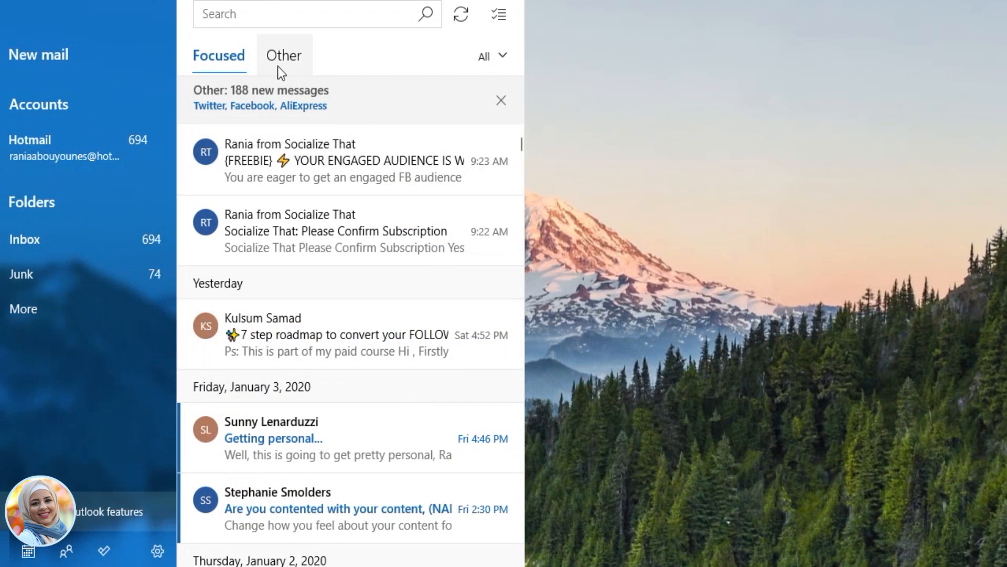
# Step: Open the {FREEBIE} 'Your engaged audience is waiting' email and scroll through it to the footer
pyautogui.click(335, 162)
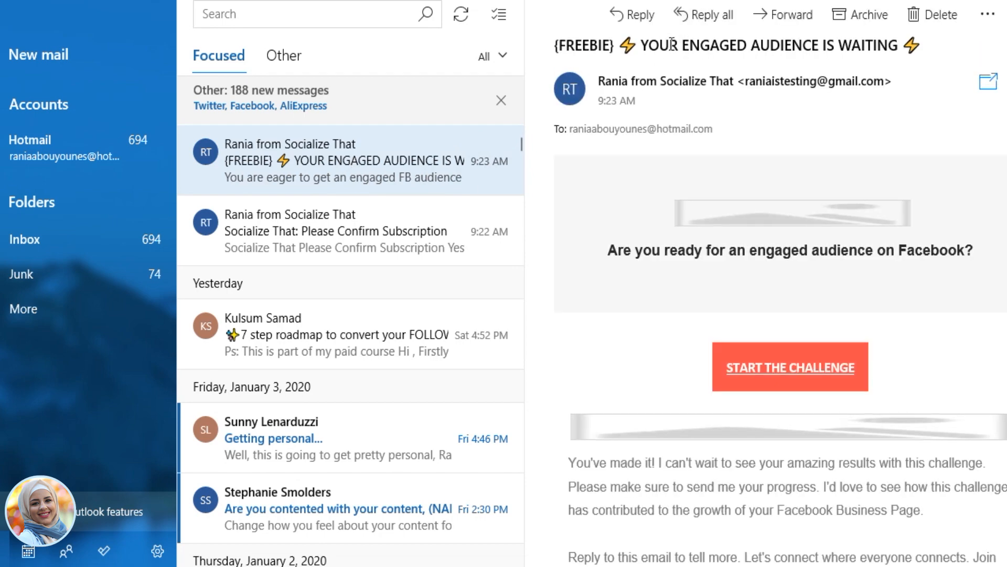
pyautogui.scroll(-10, 800, 327)
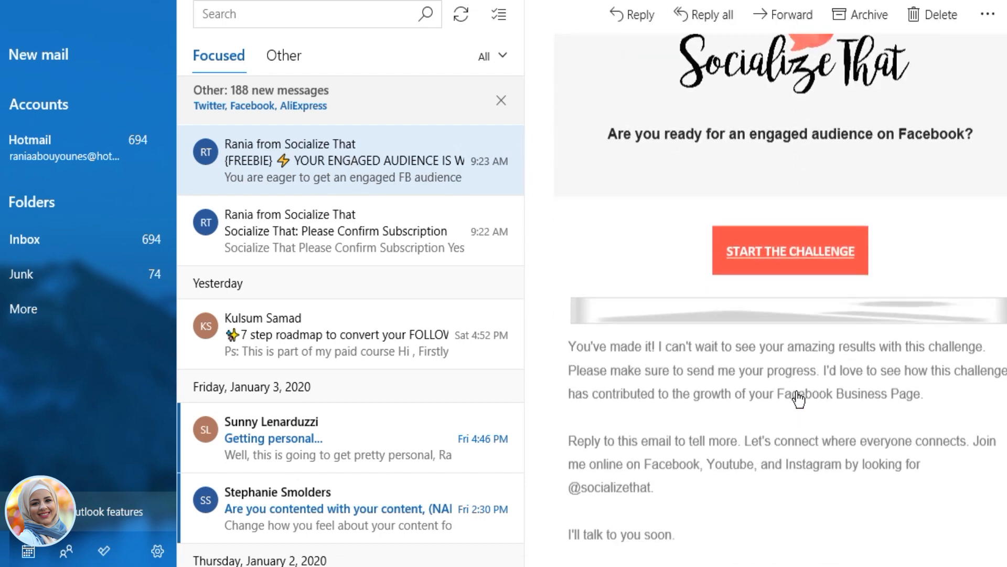
pyautogui.scroll(-5, 776, 378)
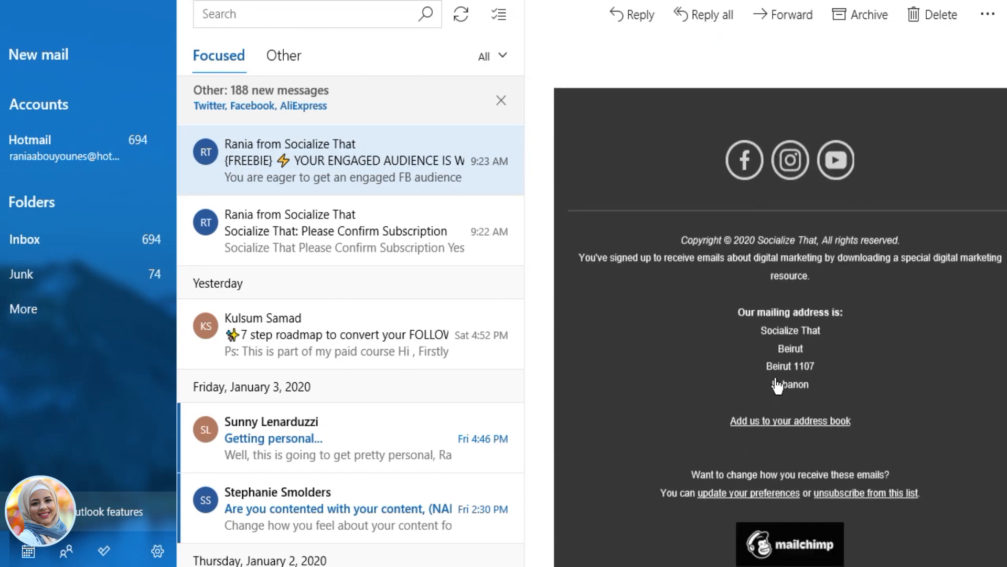
pyautogui.scroll(15, 779, 357)
pyautogui.scroll(2, 780, 334)
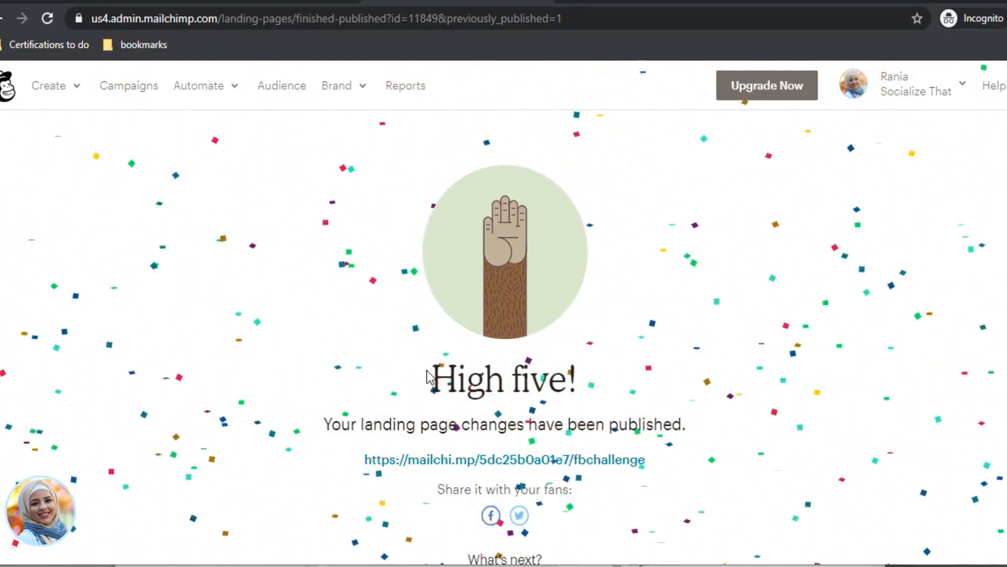
# Step: Go from View audiences to the Socialize That audience's signup forms and select Form builder
pyautogui.click(281, 94)
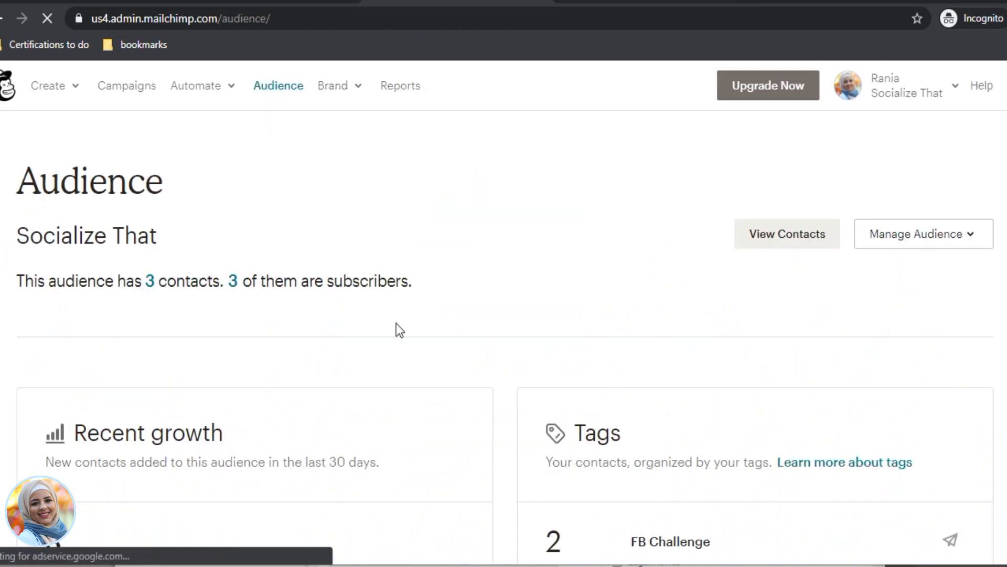
pyautogui.click(905, 230)
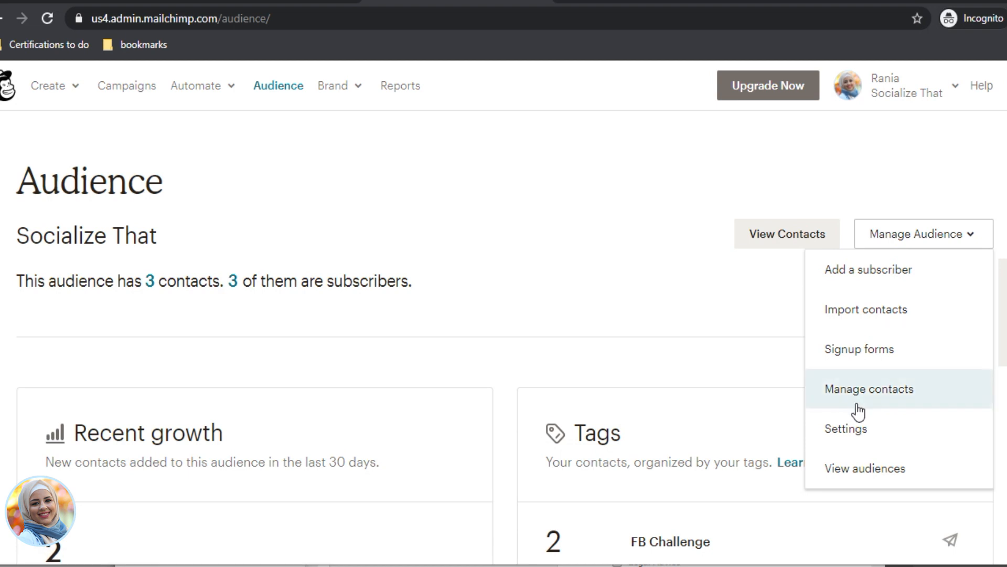
pyautogui.click(855, 473)
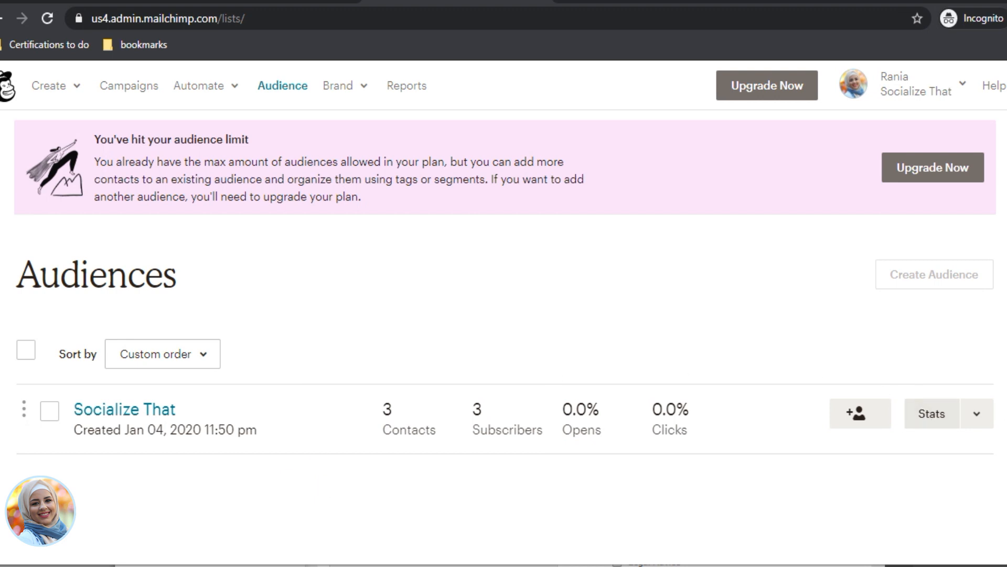
pyautogui.click(972, 422)
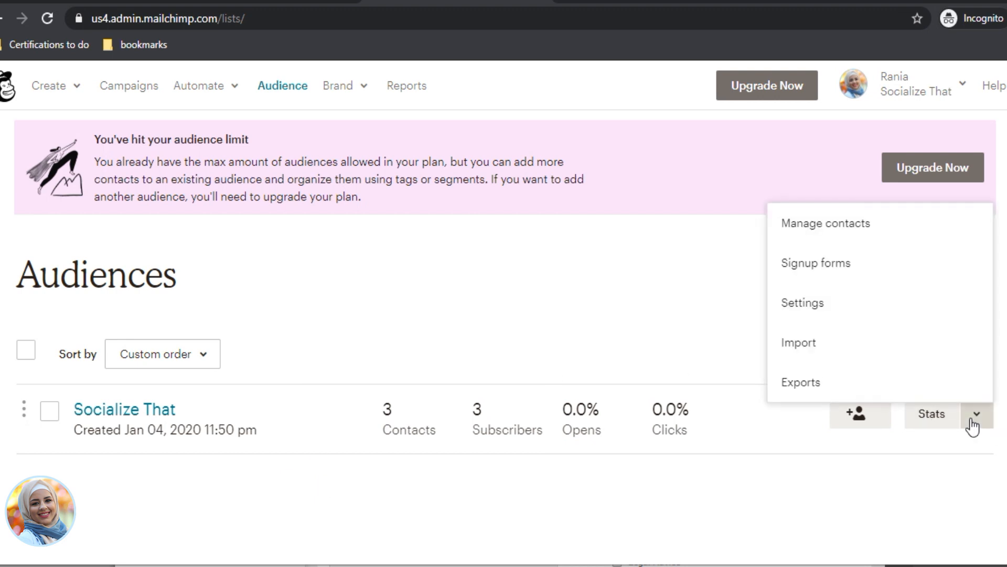
pyautogui.click(889, 266)
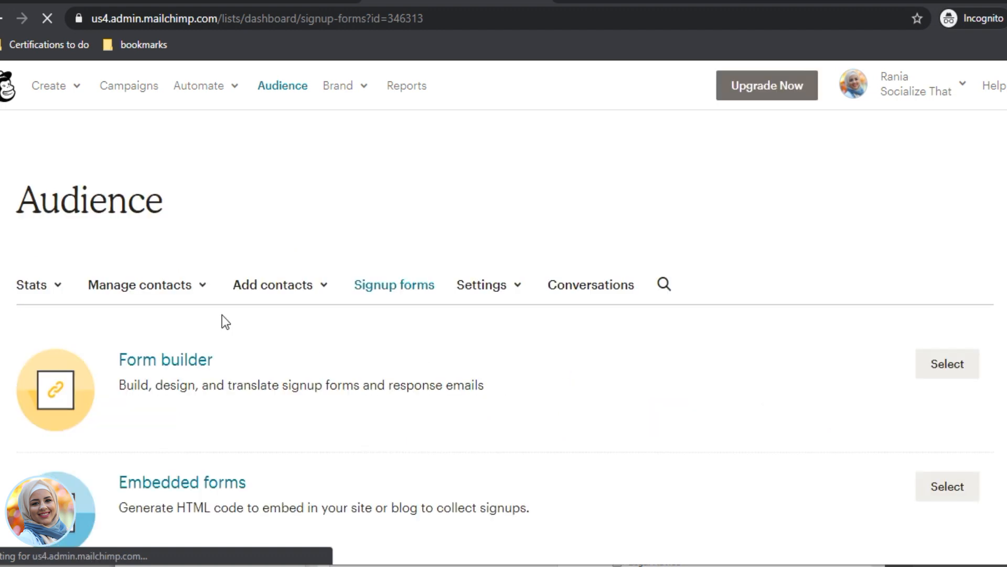
pyautogui.scroll(-2, 312, 480)
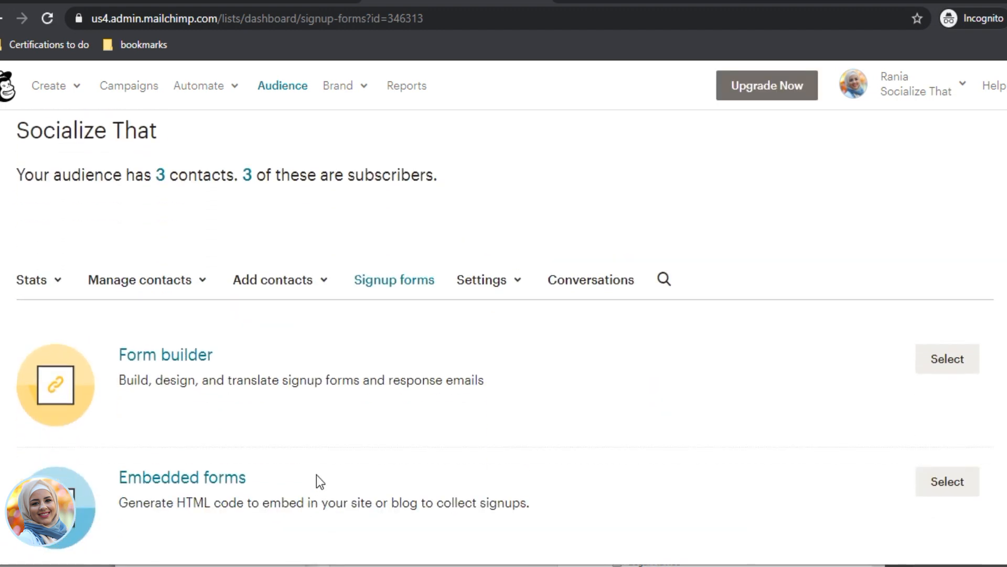
pyautogui.click(954, 361)
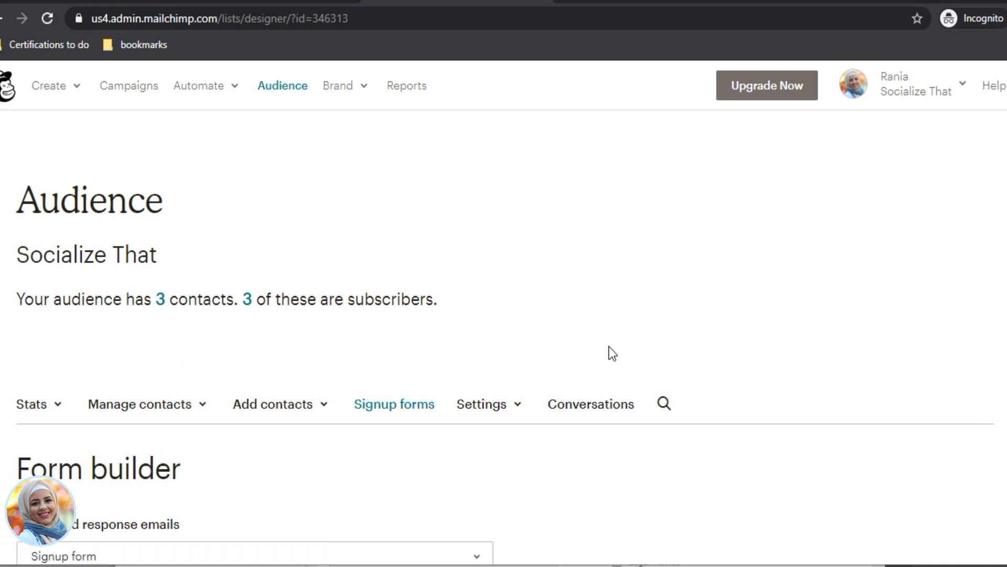
pyautogui.scroll(-4, 594, 347)
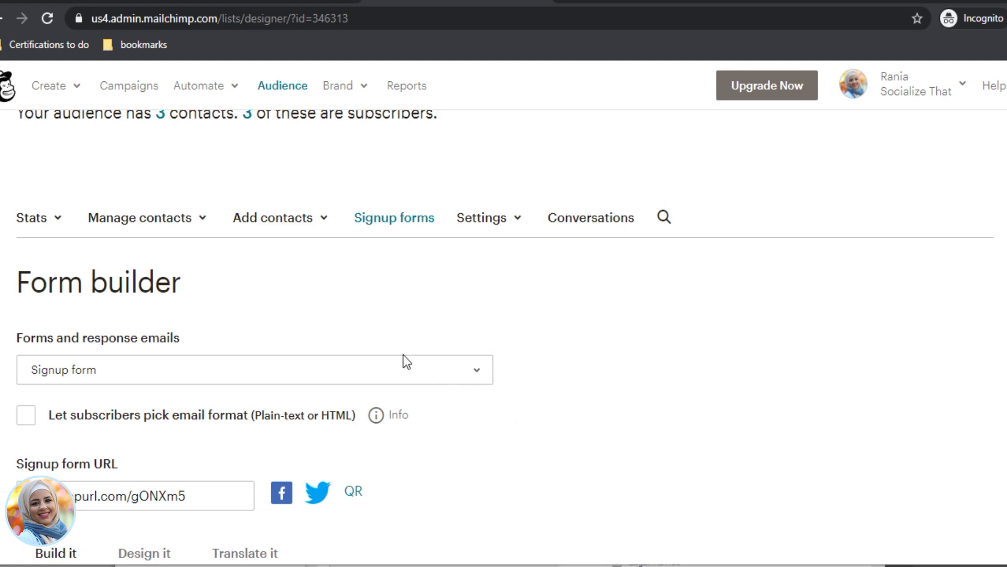
pyautogui.scroll(-10, 424, 414)
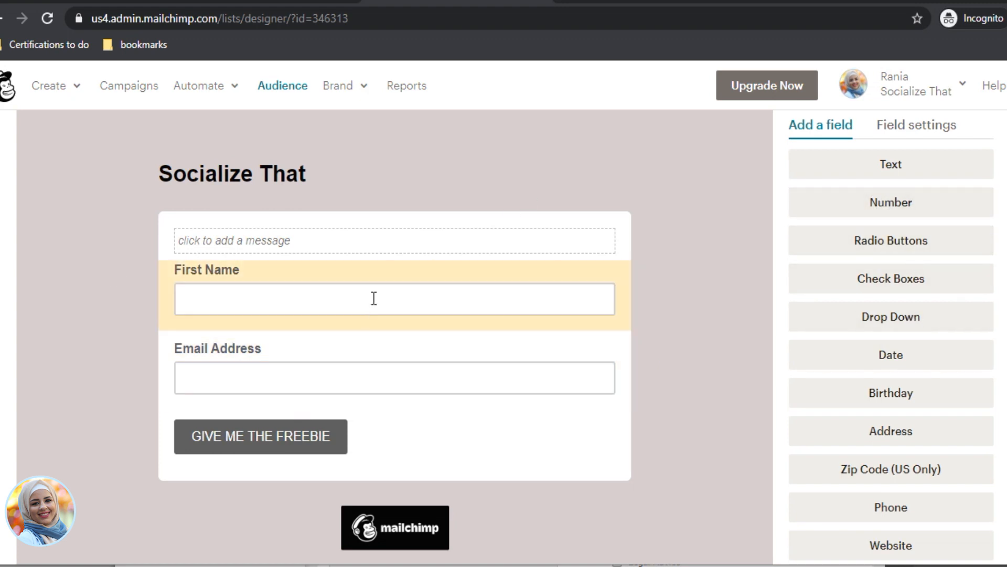
pyautogui.scroll(5, 245, 291)
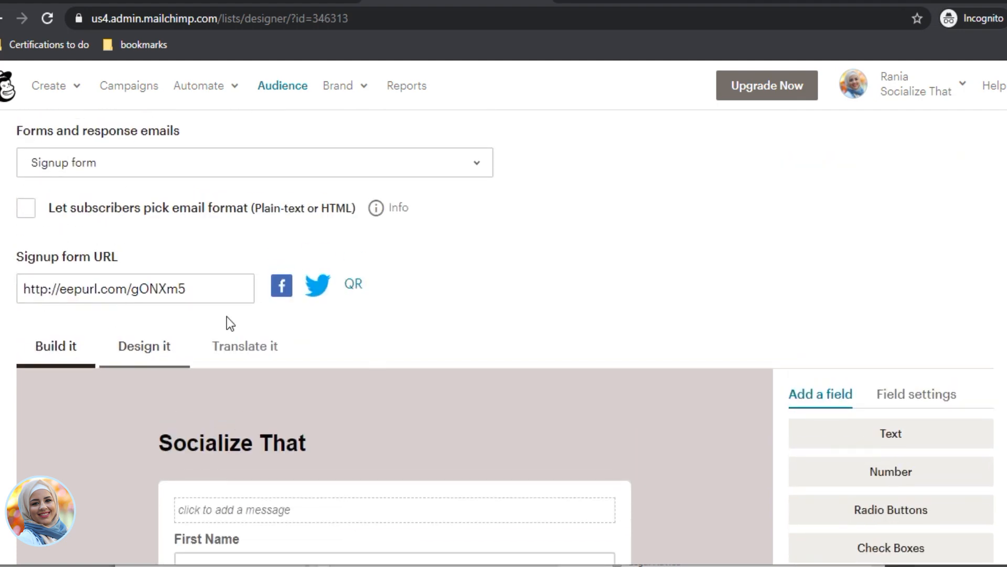
pyautogui.scroll(-5, 227, 320)
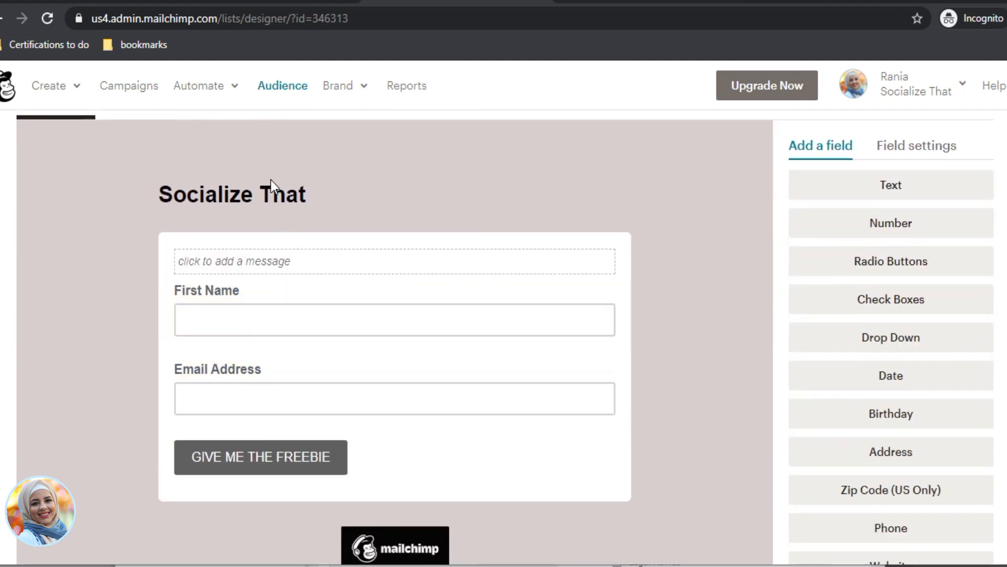
pyautogui.moveTo(260, 193)
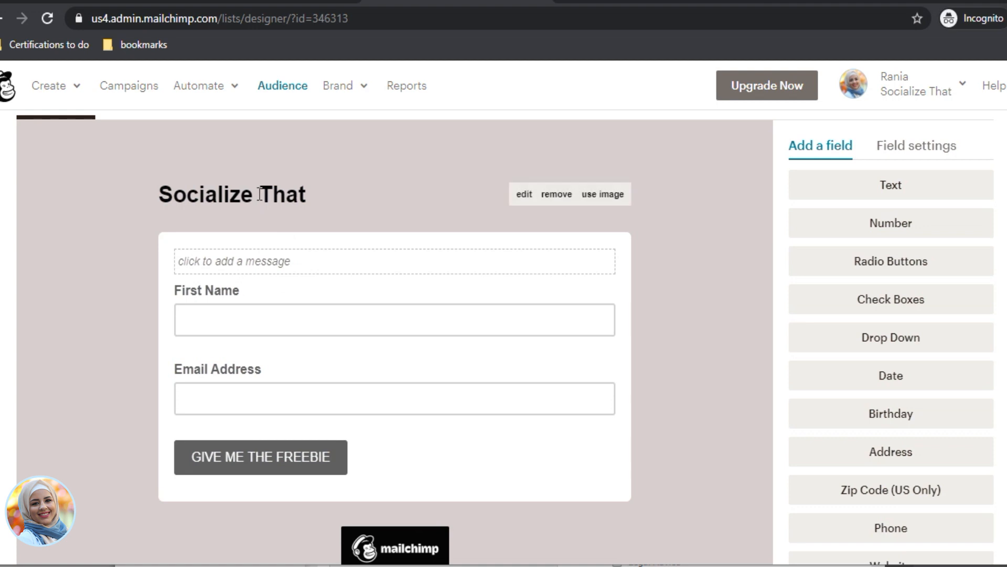
pyautogui.click(520, 202)
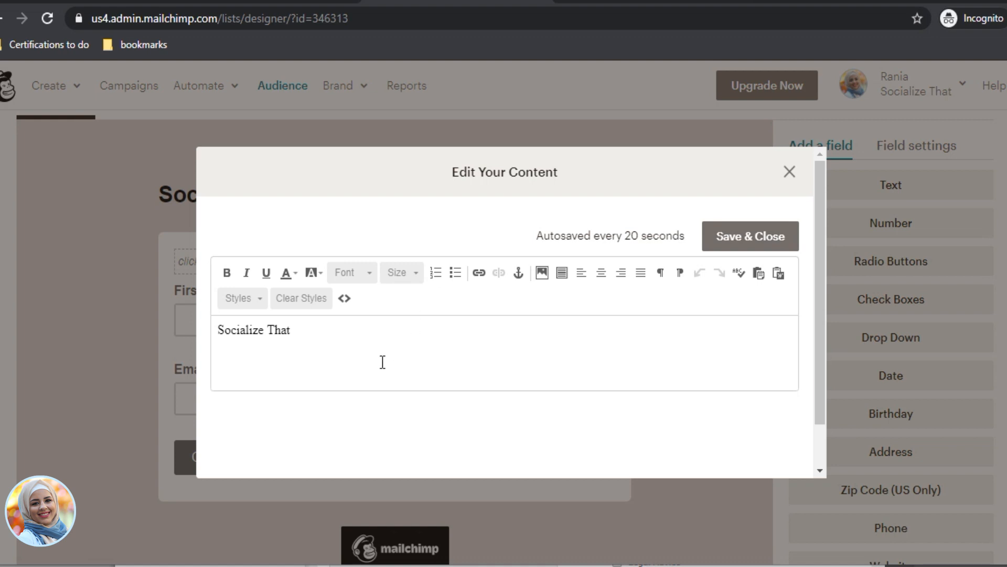
pyautogui.click(790, 171)
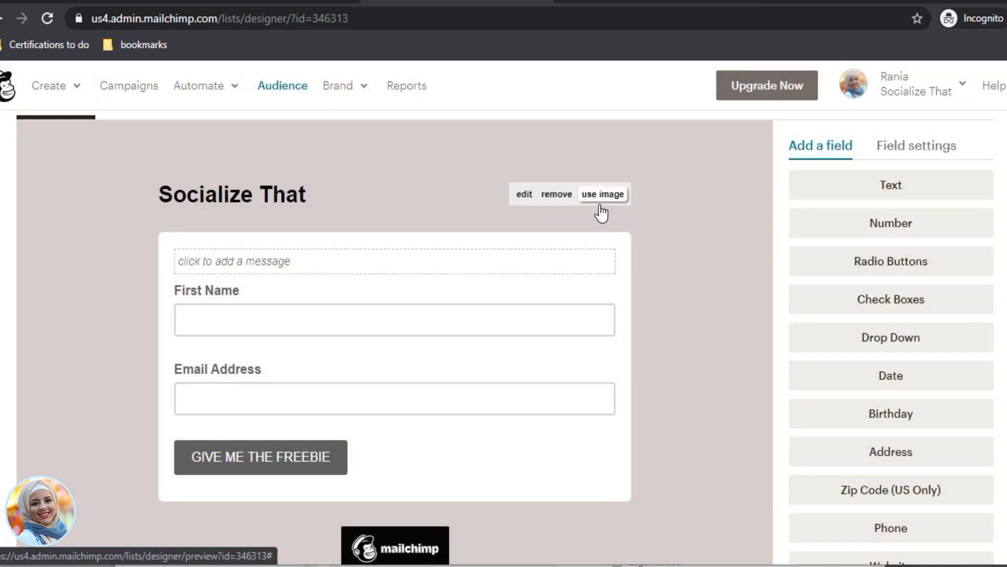
pyautogui.click(602, 195)
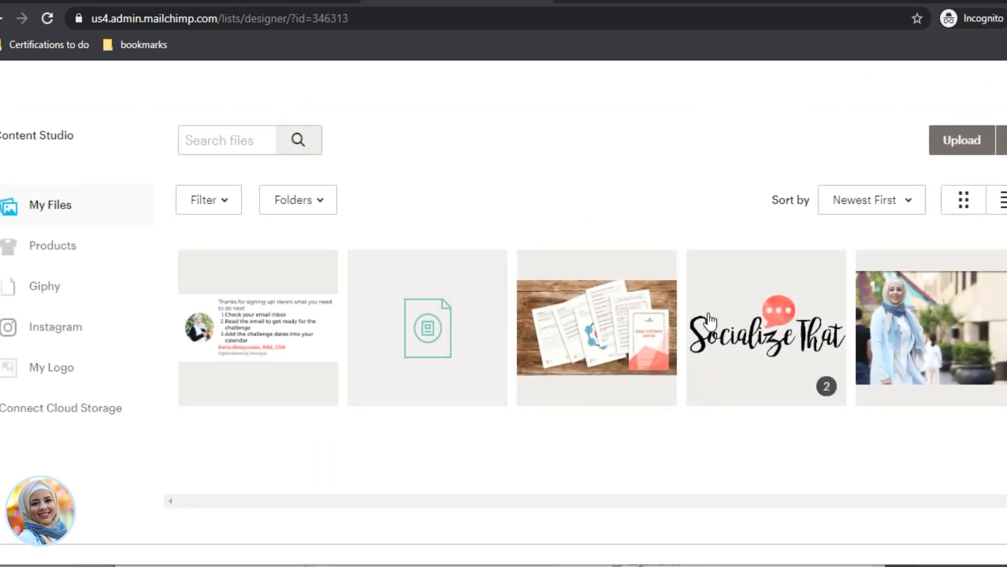
# Step: Insert the Socialize That logo as the form heading, resized to 150 pixels wide
pyautogui.click(819, 257)
pyautogui.click(995, 140)
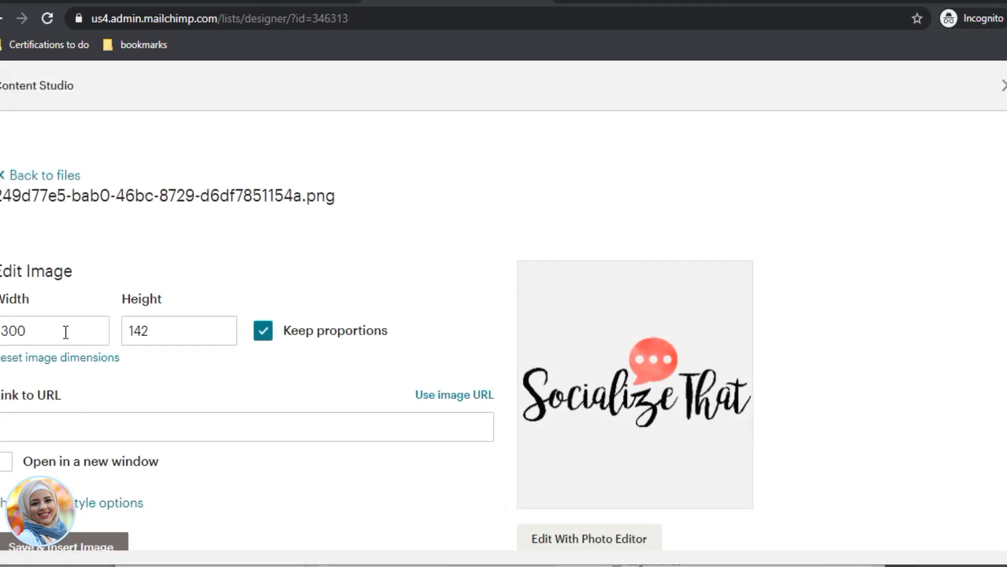
pyautogui.click(24, 331)
pyautogui.write('150')
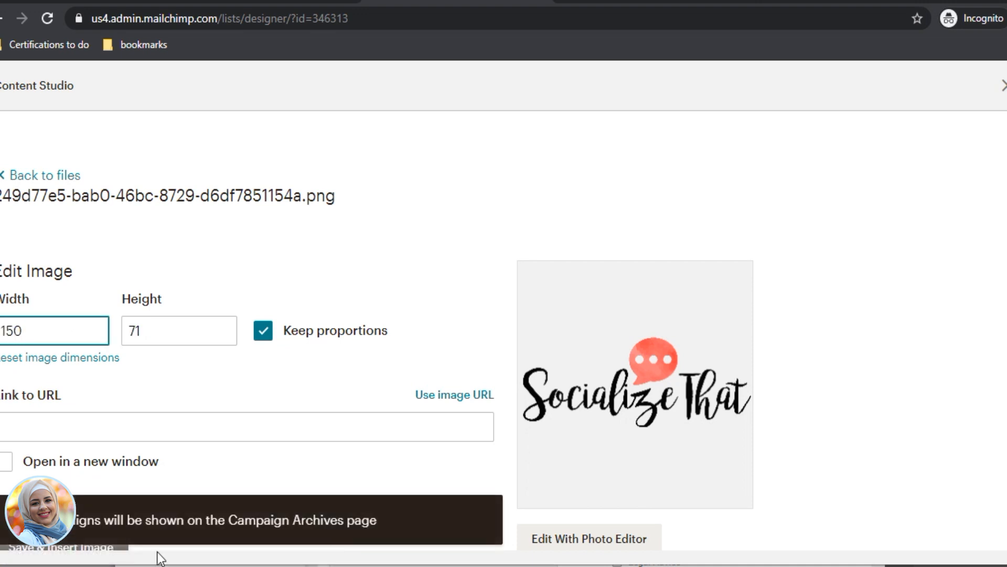
pyautogui.click(59, 546)
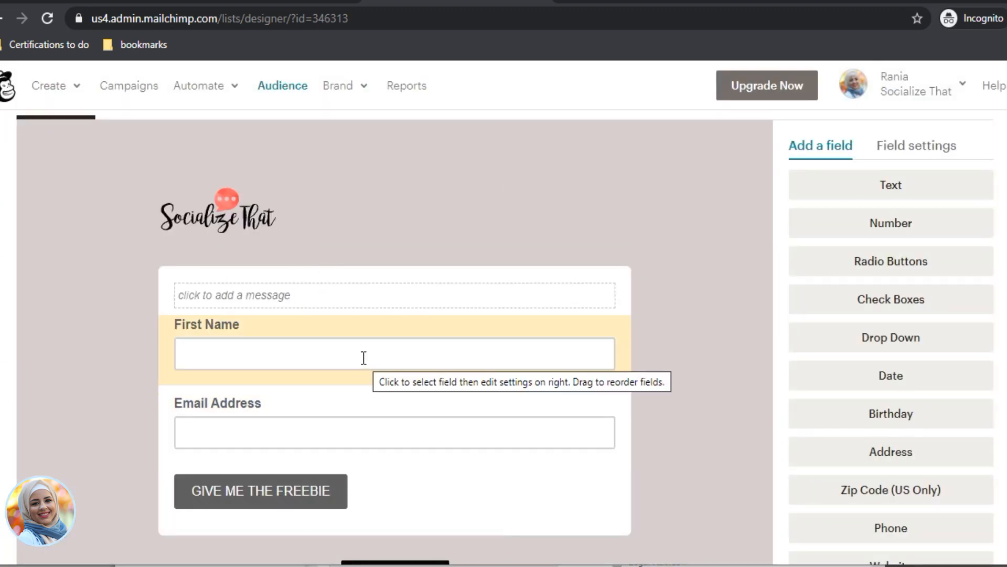
# Step: Replace the intro text with 'Subscribe to grow an engaged Facebook audience' and save it
pyautogui.click(263, 297)
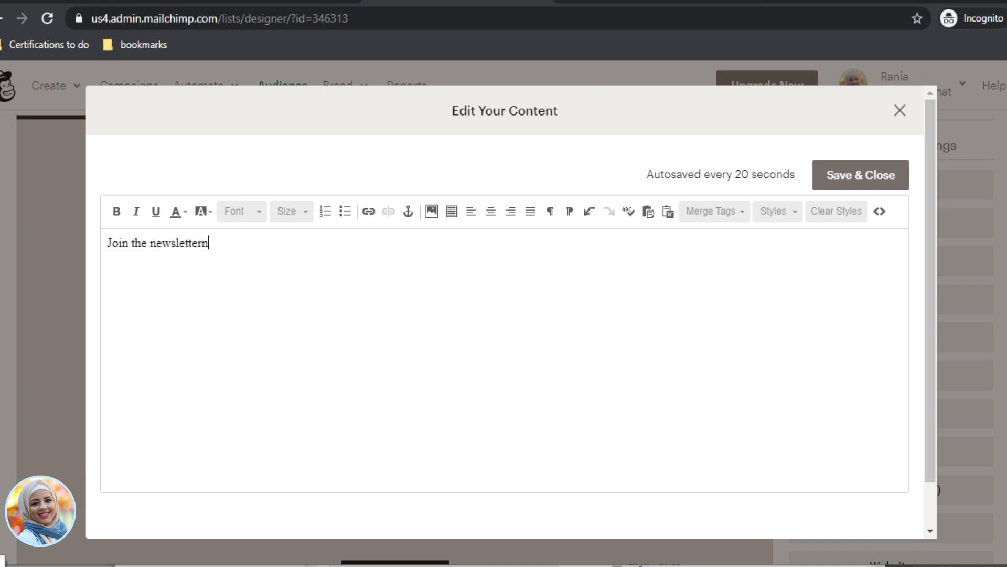
pyautogui.hotkey('ctrl', 'a')
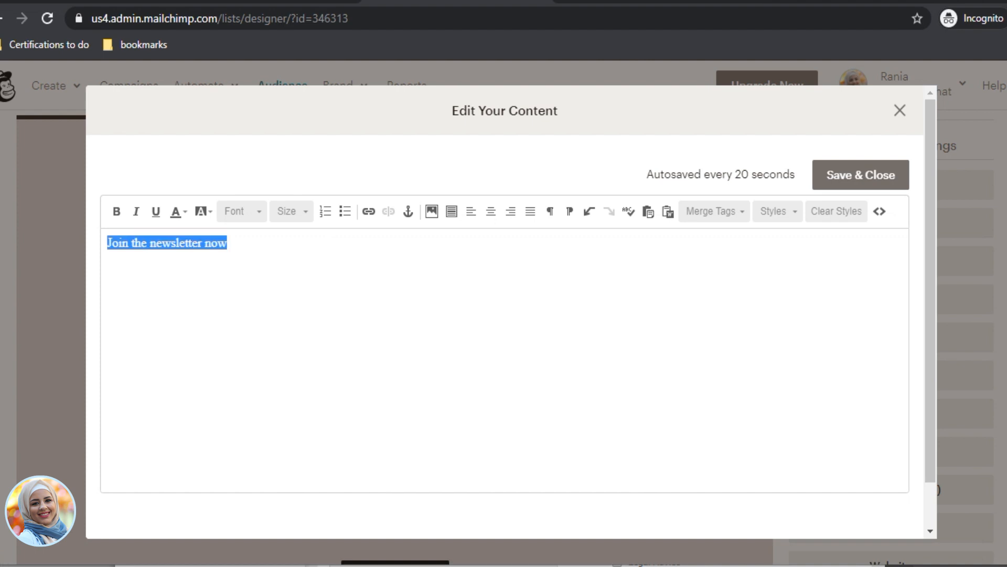
pyautogui.write('Subscribe to')
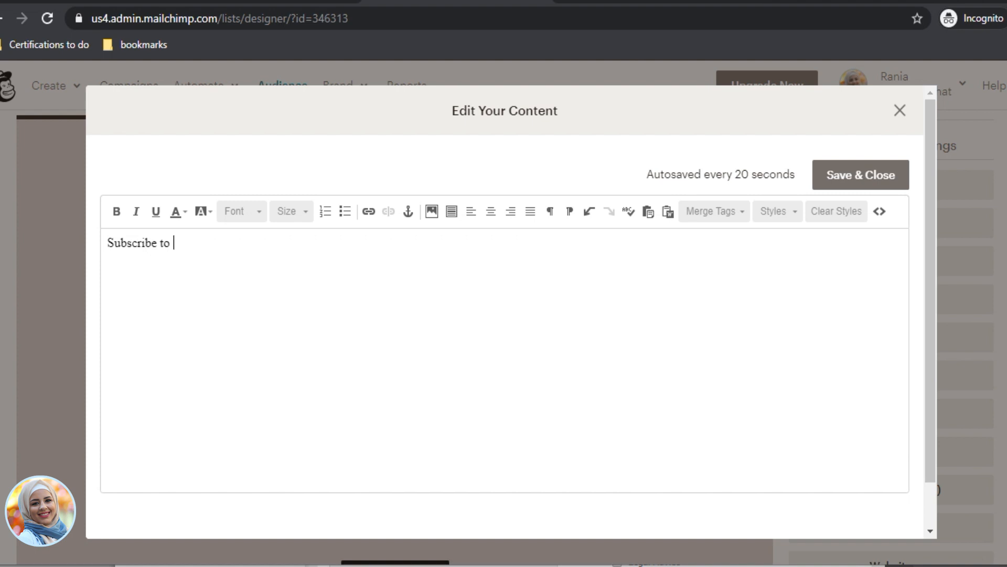
pyautogui.press('super')
pyautogui.write('w')
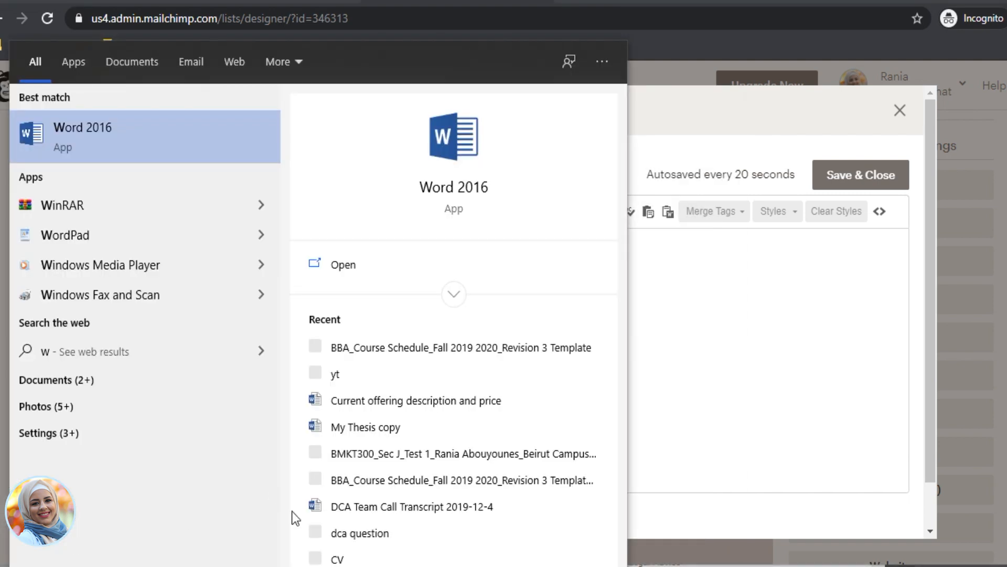
pyautogui.click(809, 316)
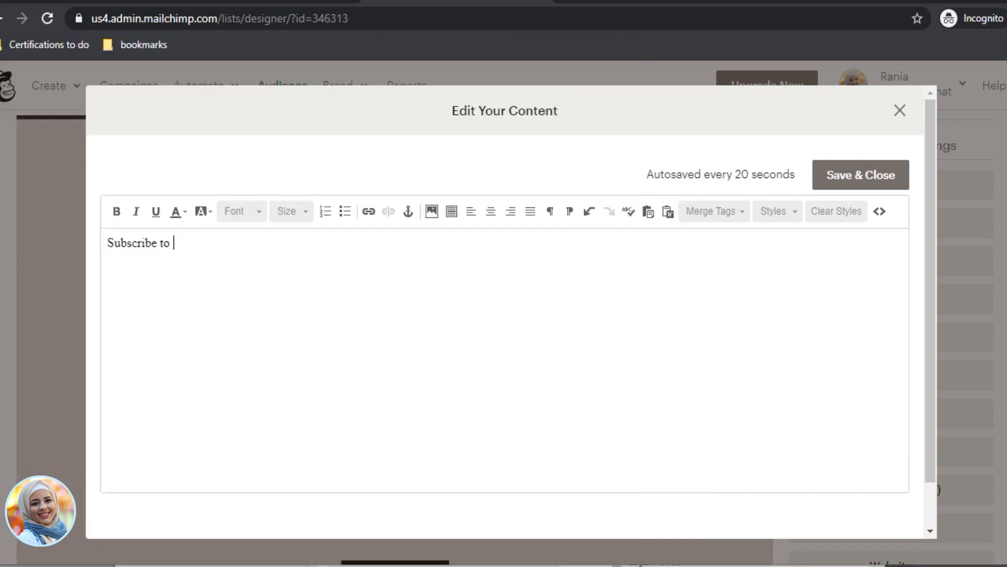
pyautogui.write('grow an engag')
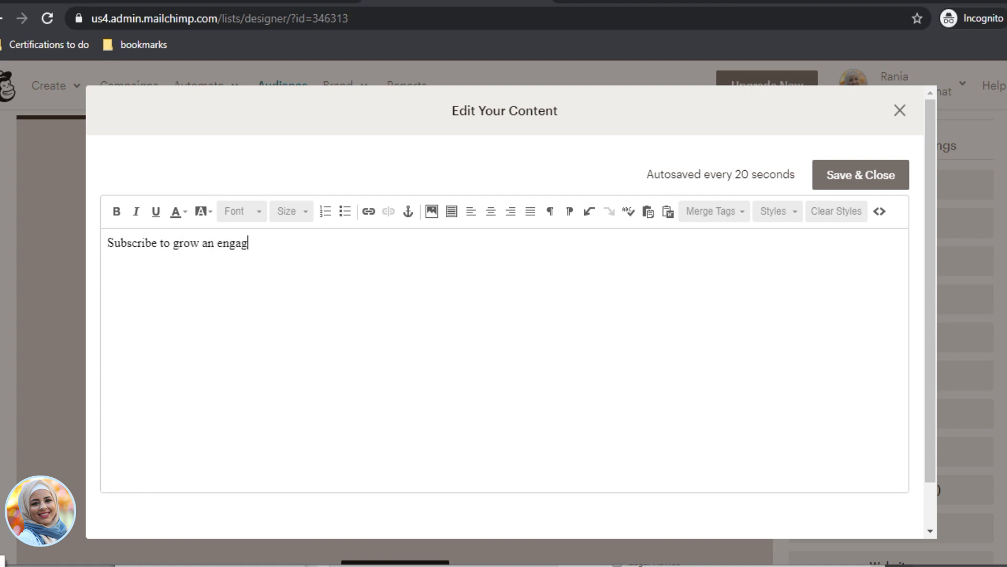
pyautogui.write('ed facebook audience')
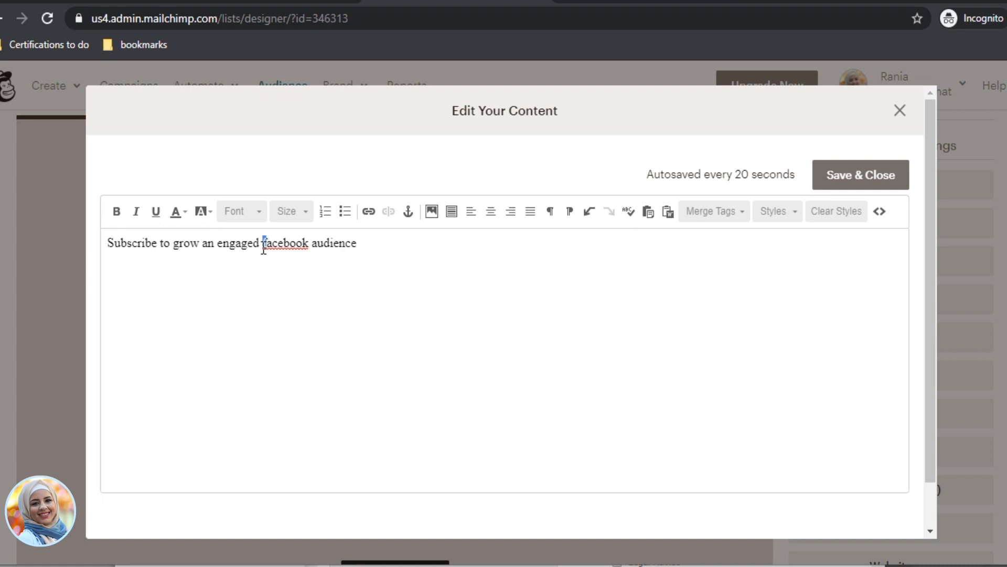
pyautogui.write('F')
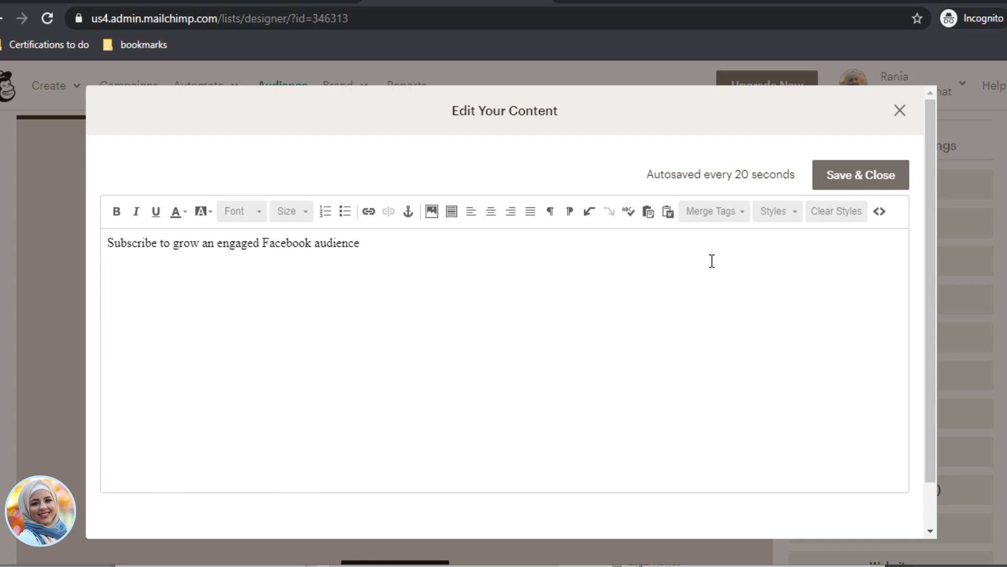
pyautogui.click(906, 171)
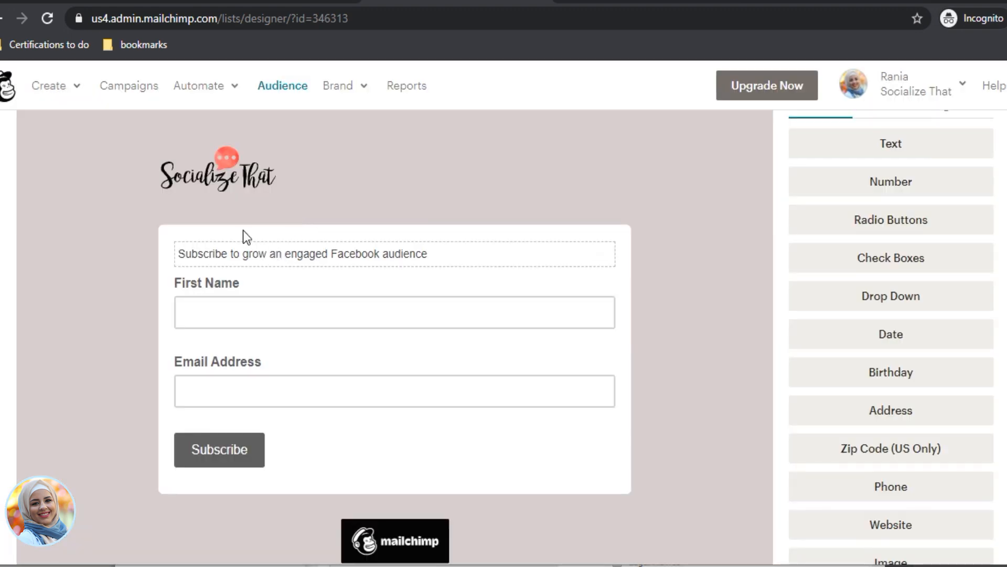
# Step: In the form's Design it styling, browse through the sections to the Forms > Buttons colour settings
pyautogui.scroll(3, 293, 315)
pyautogui.scroll(-5, 317, 373)
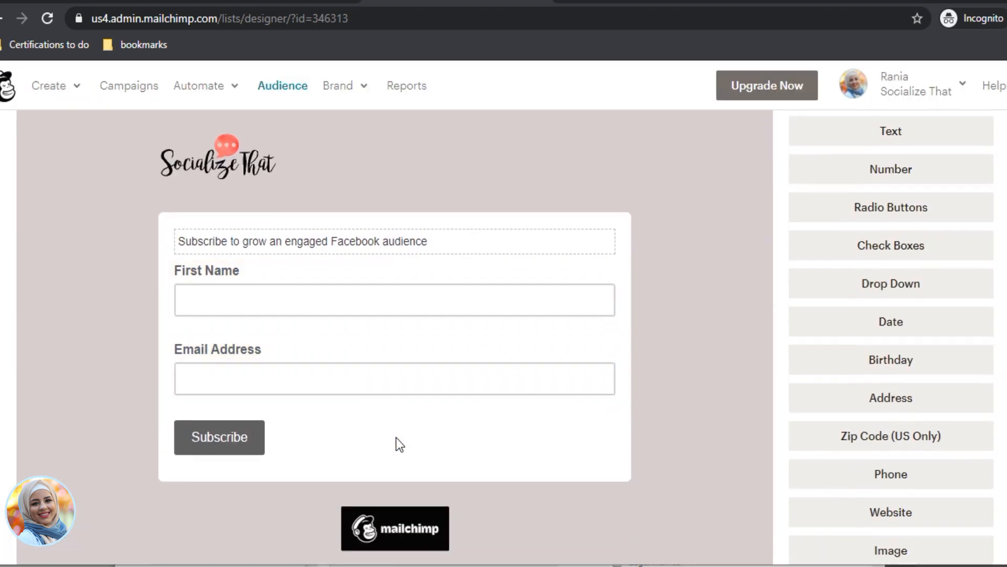
pyautogui.scroll(4, 245, 250)
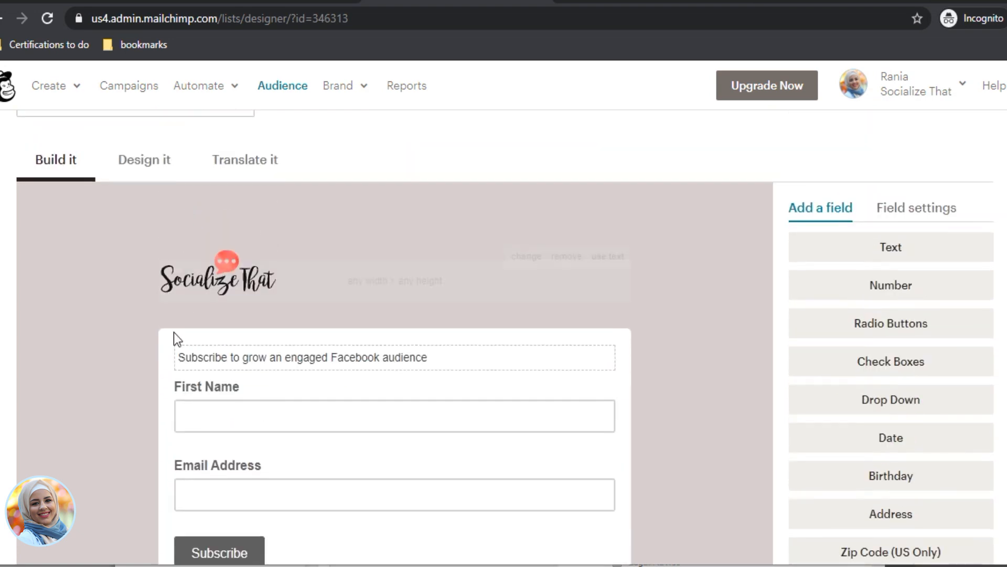
pyautogui.scroll(-4, 228, 339)
pyautogui.scroll(5, 249, 353)
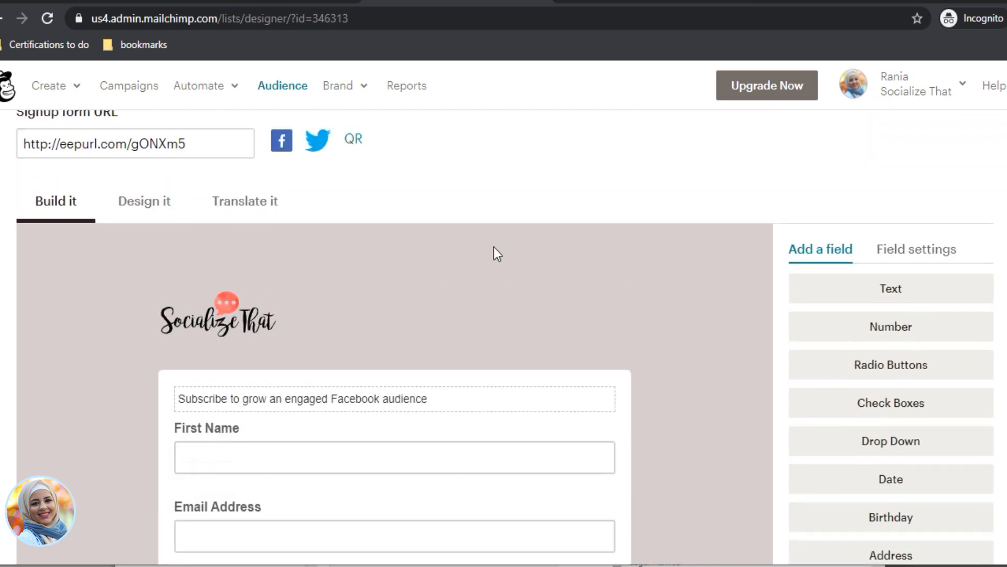
pyautogui.click(153, 204)
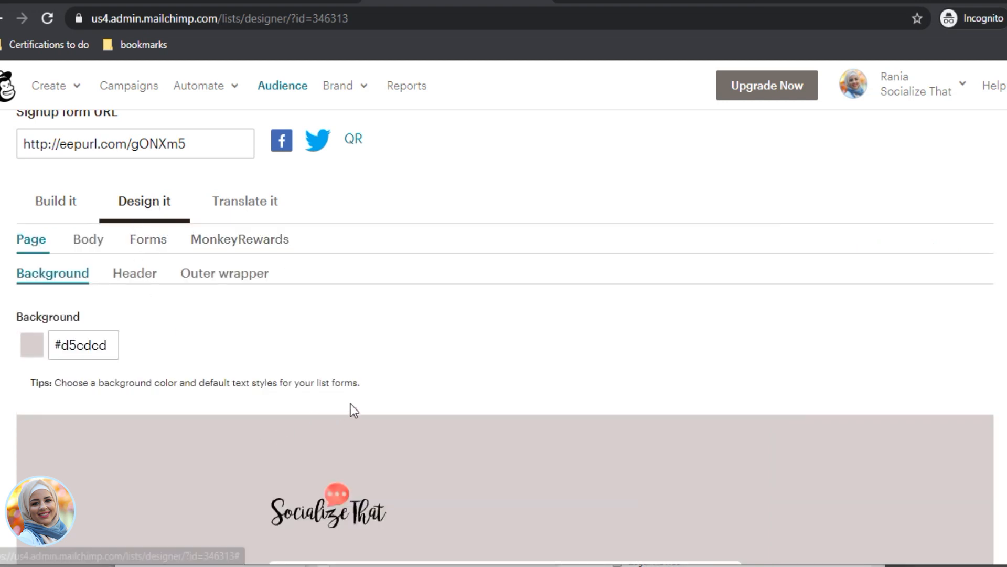
pyautogui.scroll(-4, 677, 446)
pyautogui.scroll(1, 106, 279)
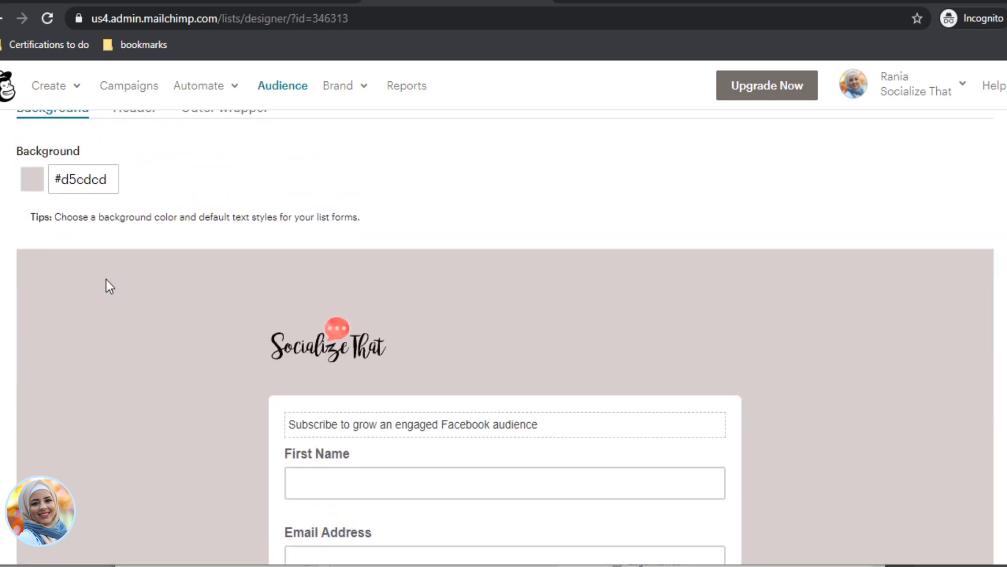
pyautogui.scroll(2, 55, 233)
pyautogui.click(132, 231)
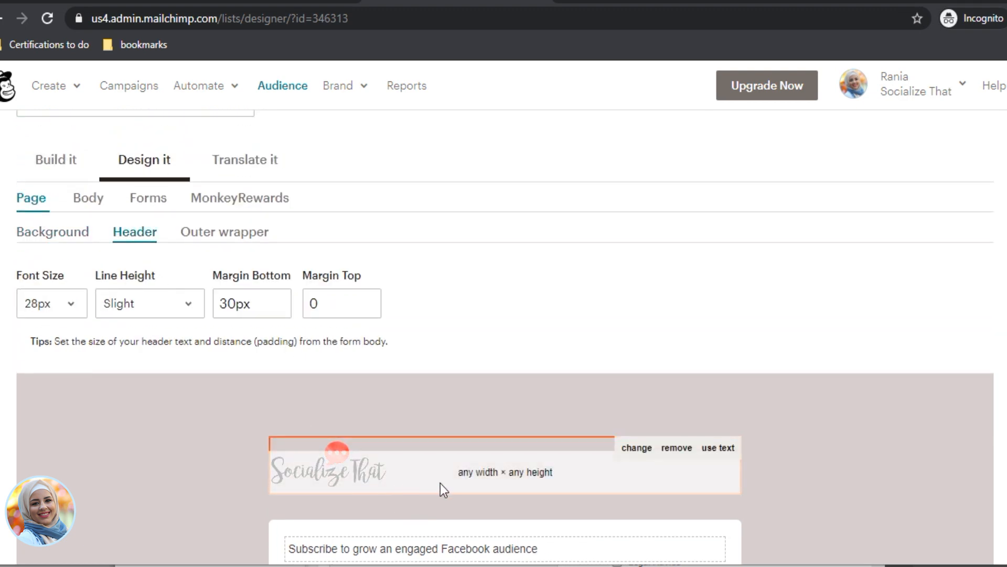
pyautogui.click(218, 235)
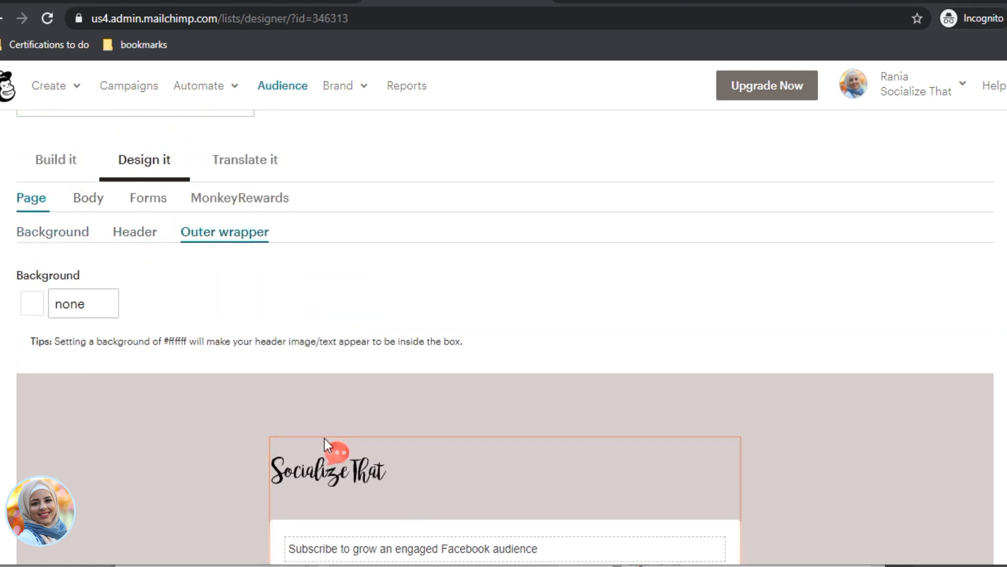
pyautogui.scroll(-2, 534, 461)
pyautogui.scroll(3, 191, 348)
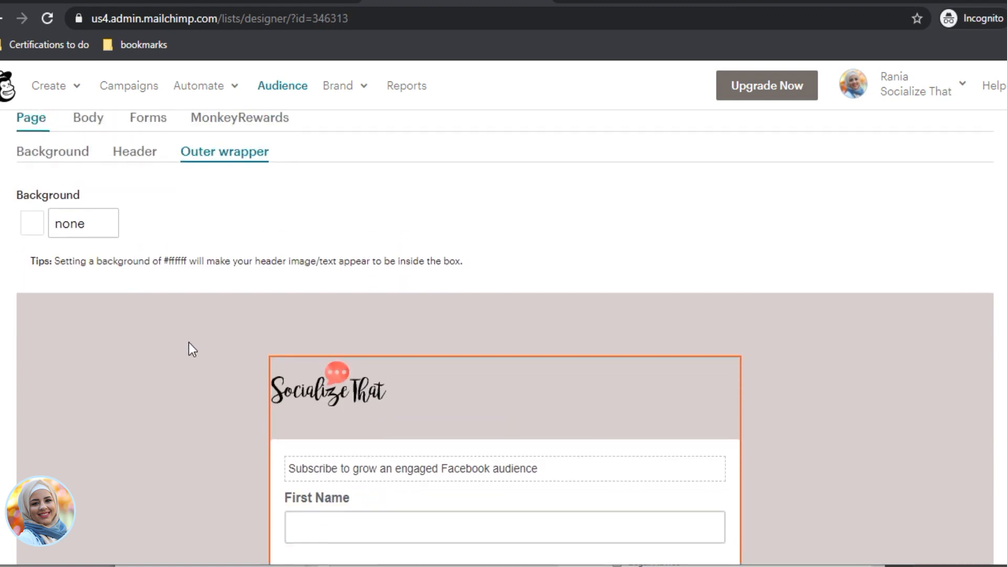
pyautogui.click(89, 239)
pyautogui.click(148, 238)
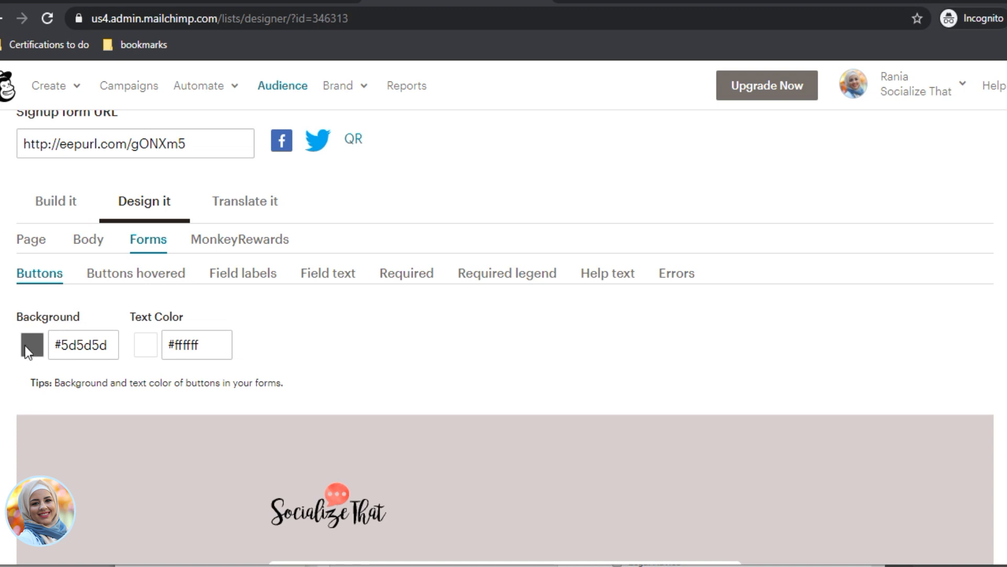
# Step: Change the button background colour to #fc4a47 and review the hover colour settings
pyautogui.click(78, 345)
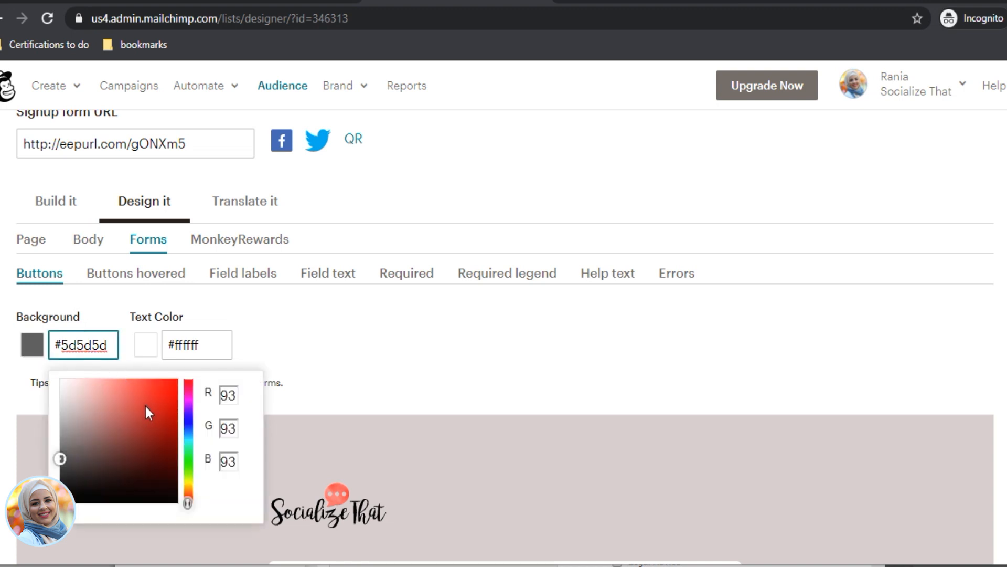
pyautogui.doubleClick(89, 346)
pyautogui.write('fc4a47')
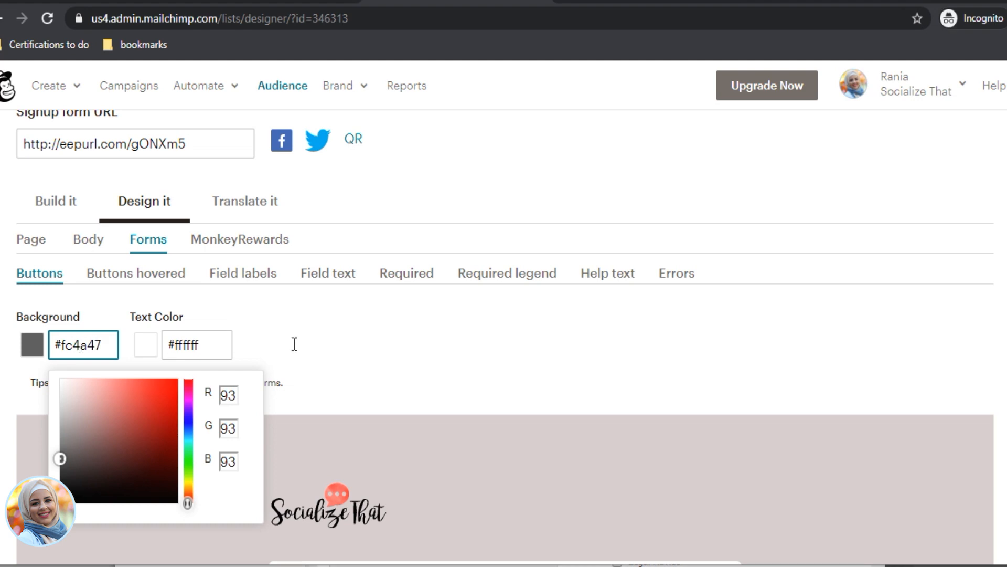
pyautogui.click(345, 350)
pyautogui.scroll(-8, 486, 391)
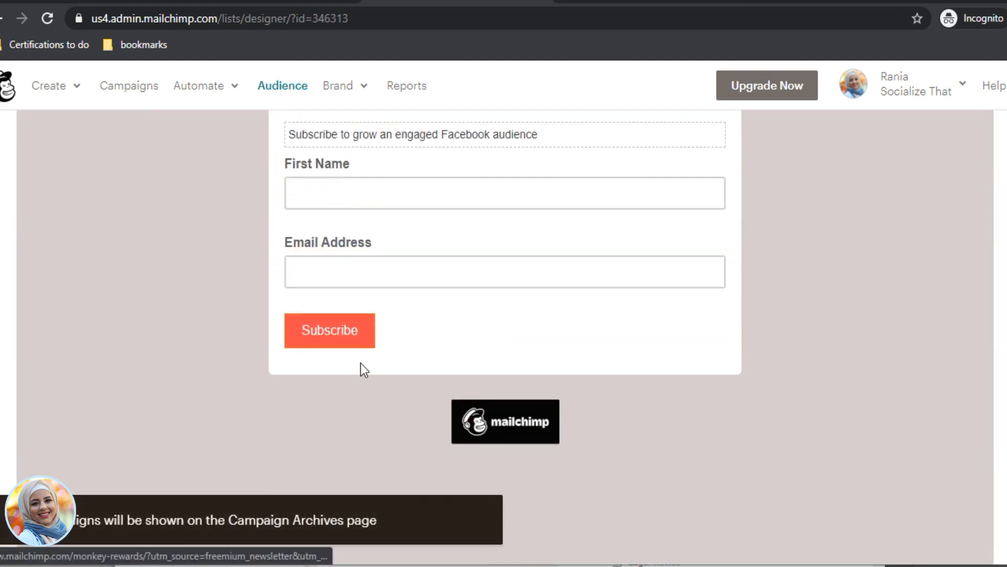
pyautogui.scroll(8, 333, 386)
pyautogui.click(136, 272)
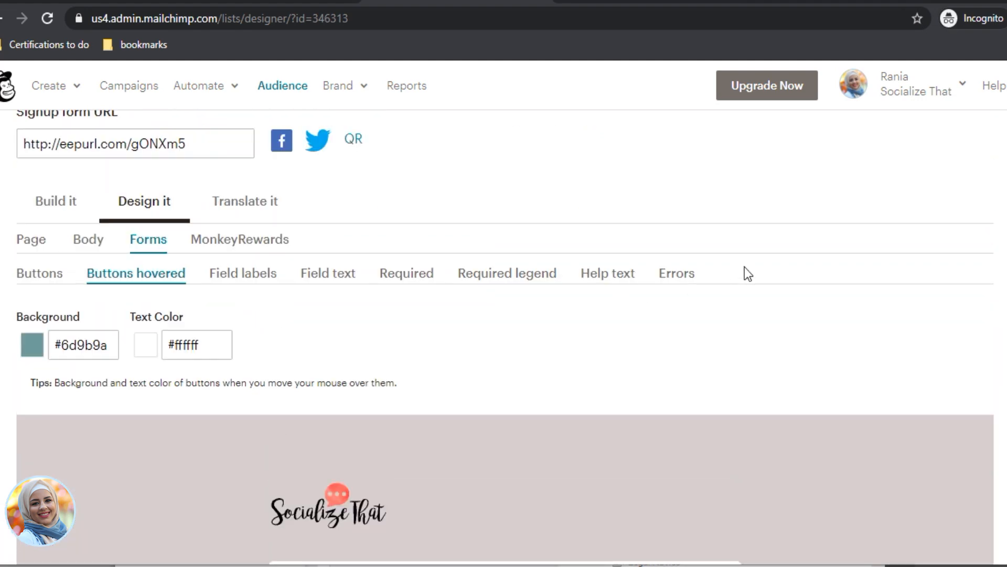
pyautogui.scroll(-1, 541, 455)
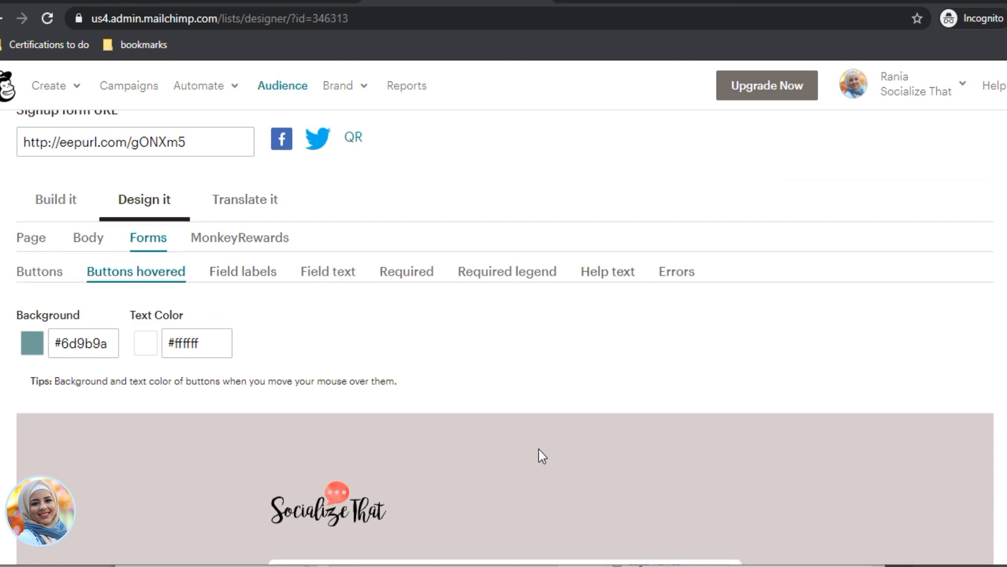
pyautogui.scroll(-5, 542, 456)
pyautogui.scroll(2, 285, 364)
pyautogui.scroll(-2, 467, 411)
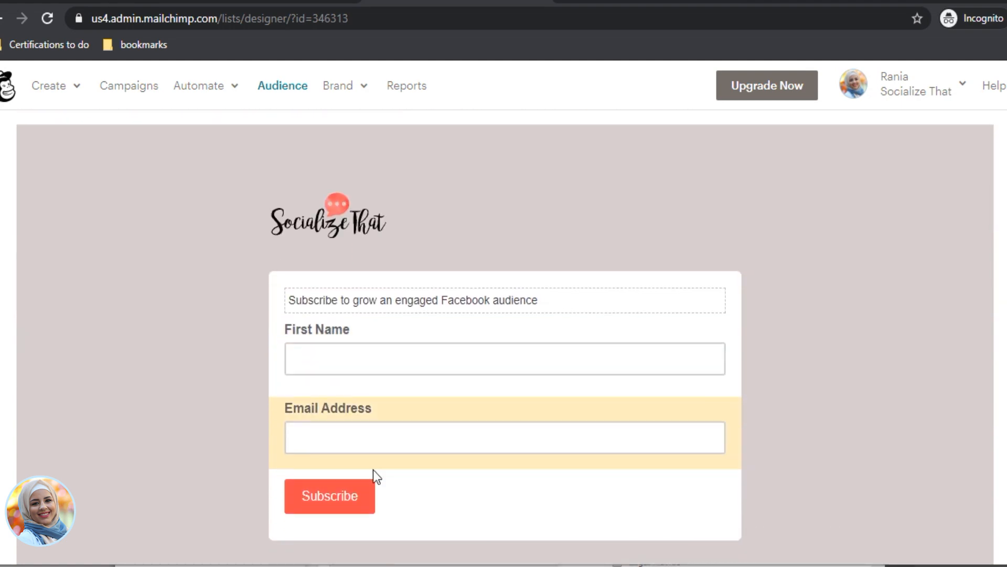
pyautogui.scroll(7, 247, 315)
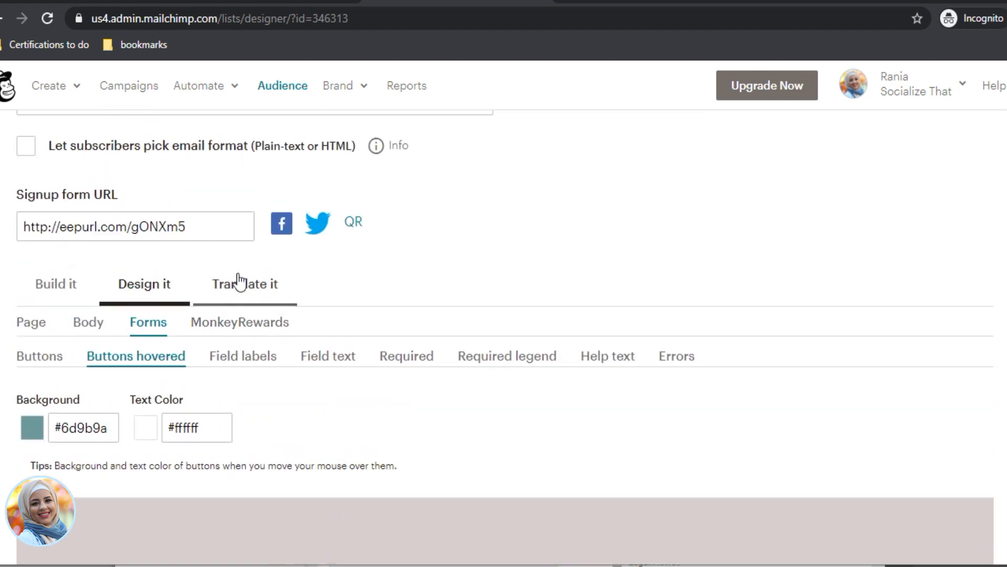
pyautogui.click(239, 285)
# Step: Locate the default Address Line 2 label text in the translation settings
pyautogui.scroll(-2, 158, 351)
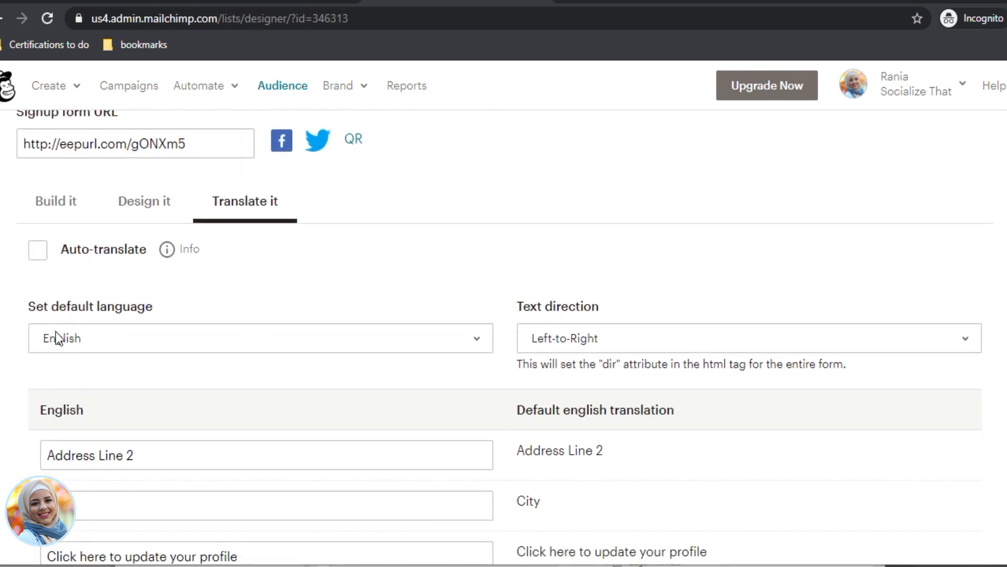
pyautogui.scroll(-2, 105, 346)
pyautogui.scroll(-3, 204, 281)
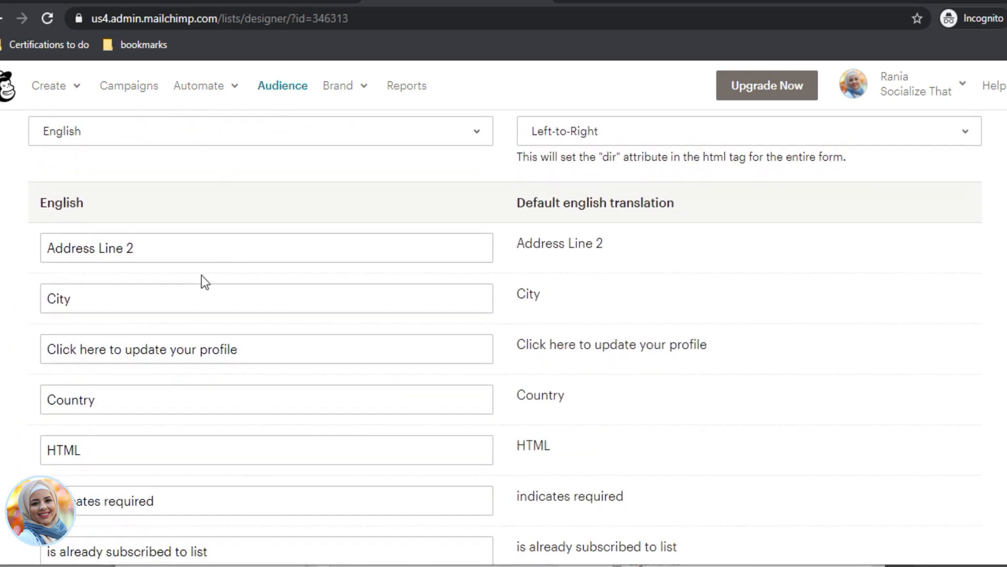
pyautogui.moveTo(48, 249); pyautogui.dragTo(192, 257)
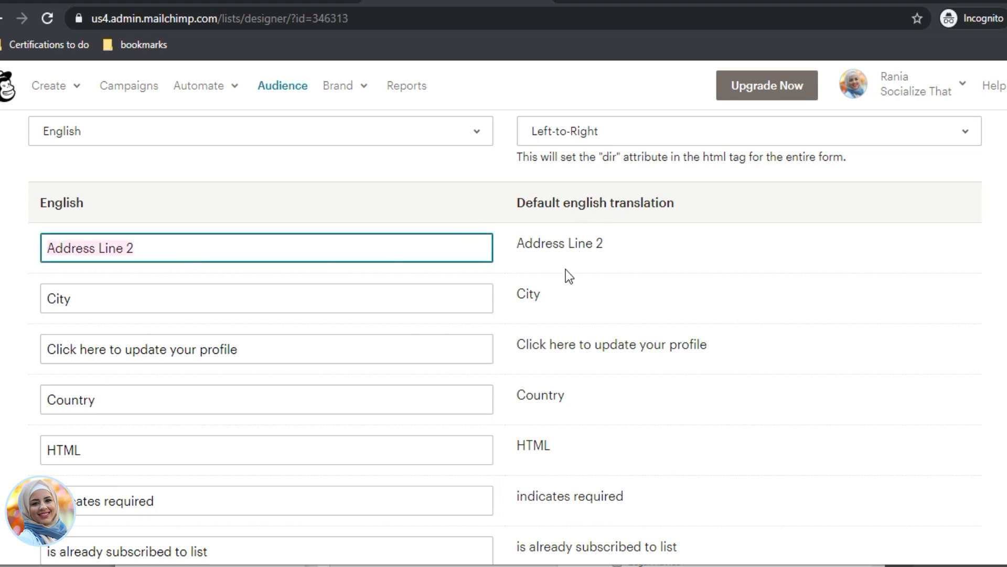
pyautogui.moveTo(519, 246); pyautogui.dragTo(627, 251)
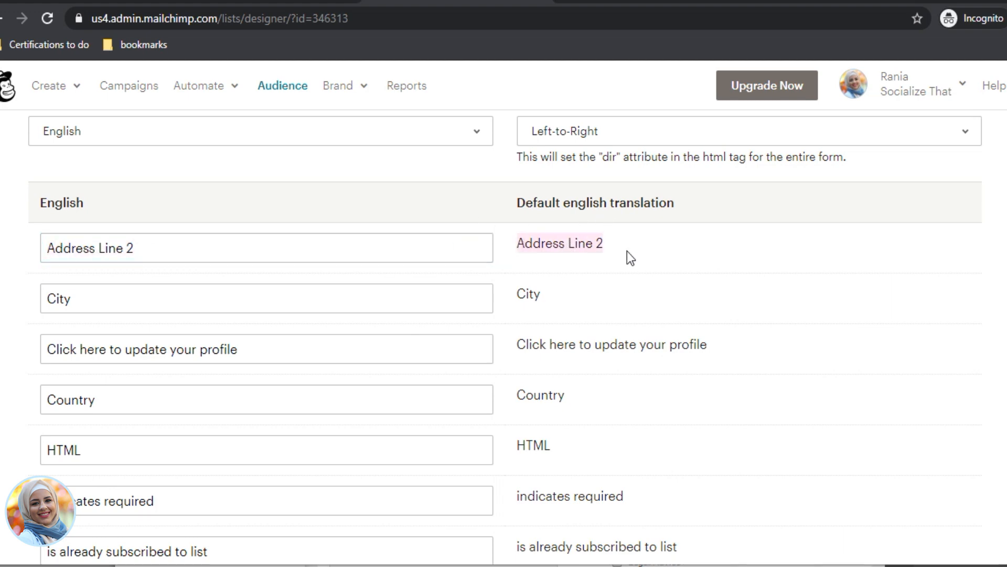
# Step: Back in the builder, add an Address field below Email and open its settings
pyautogui.click(626, 251)
pyautogui.scroll(6, 577, 286)
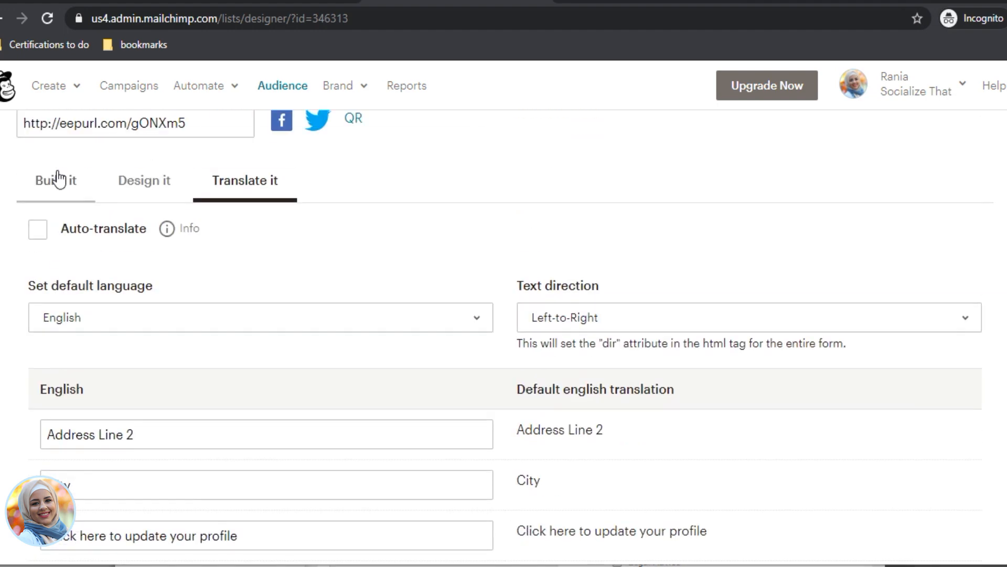
pyautogui.click(53, 193)
pyautogui.scroll(-3, 872, 446)
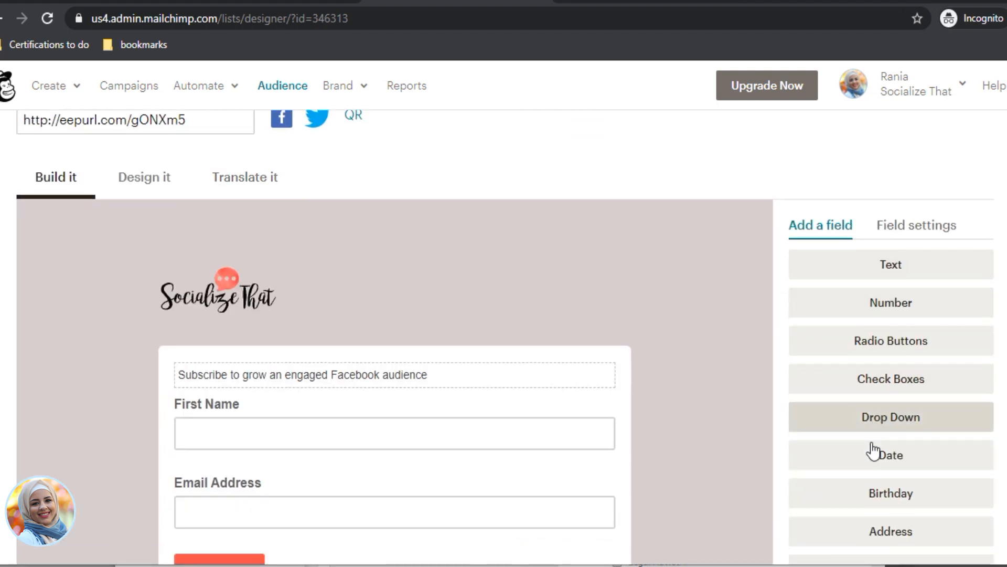
pyautogui.moveTo(899, 388); pyautogui.dragTo(659, 403)
pyautogui.click(924, 407)
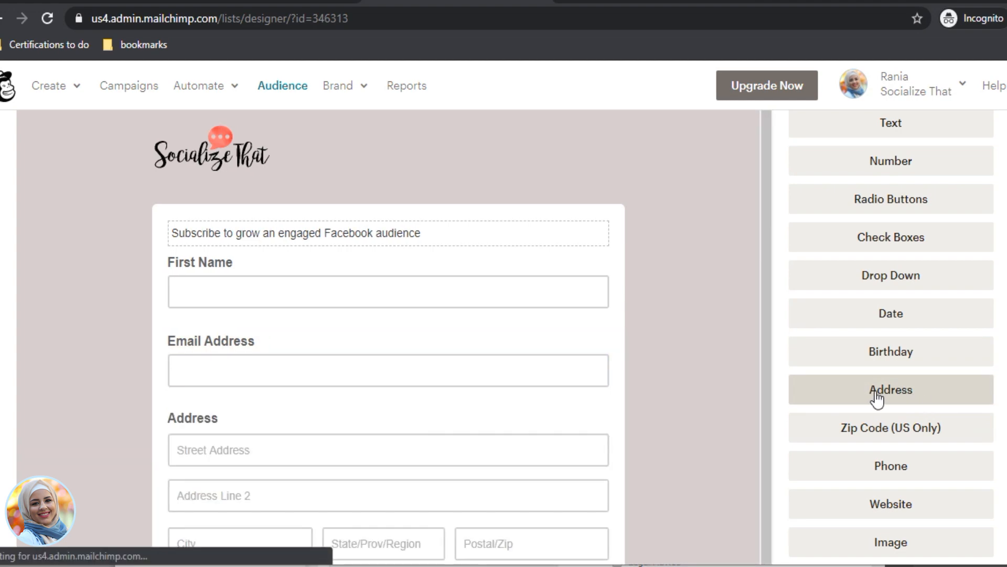
pyautogui.click(454, 415)
pyautogui.scroll(-5, 255, 345)
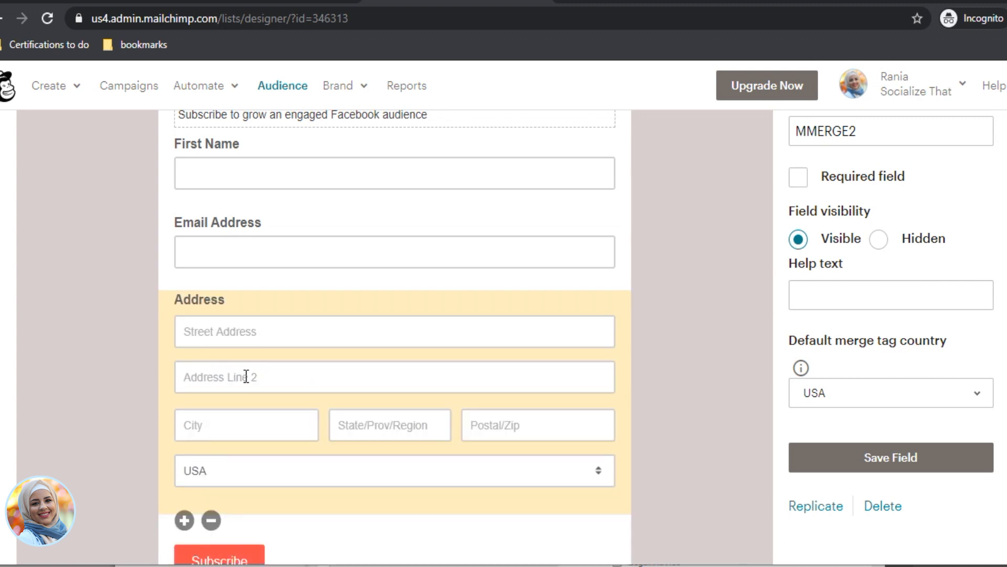
pyautogui.scroll(7, 220, 381)
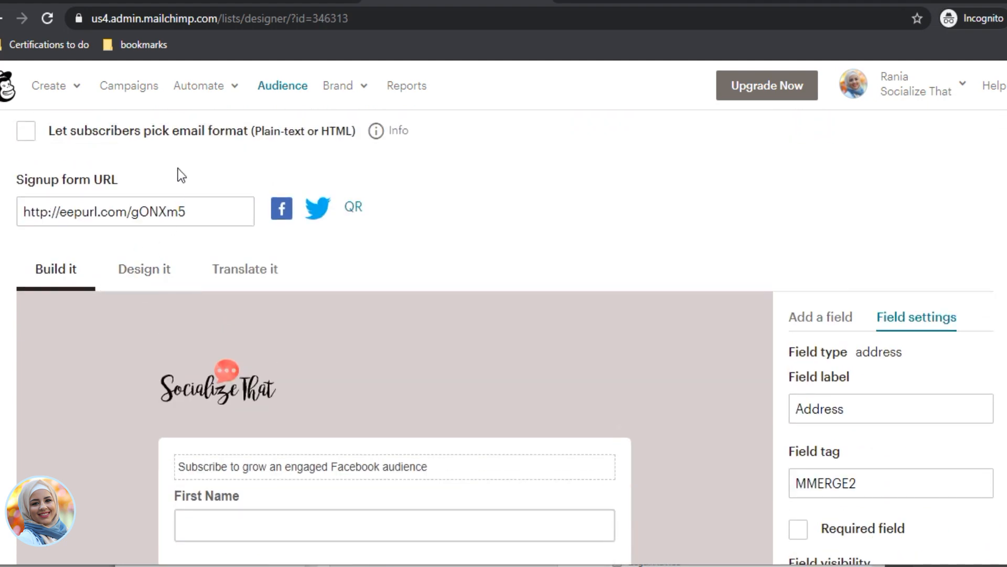
# Step: Replace the Address Line 2 label with 'Your address' and save the translation settings
pyautogui.click(243, 276)
pyautogui.scroll(-3, 262, 372)
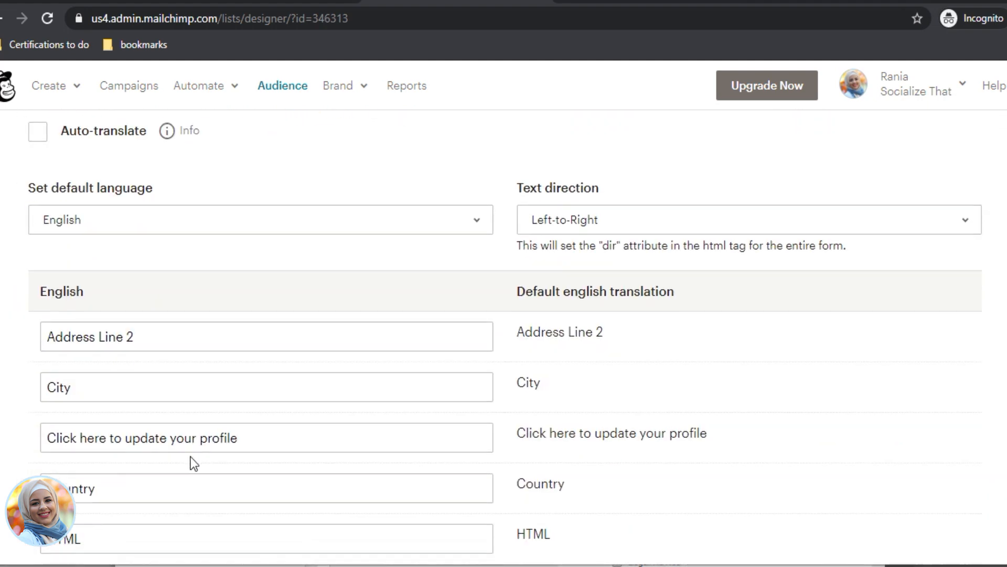
pyautogui.moveTo(153, 340); pyautogui.dragTo(46, 337)
pyautogui.write('Your address')
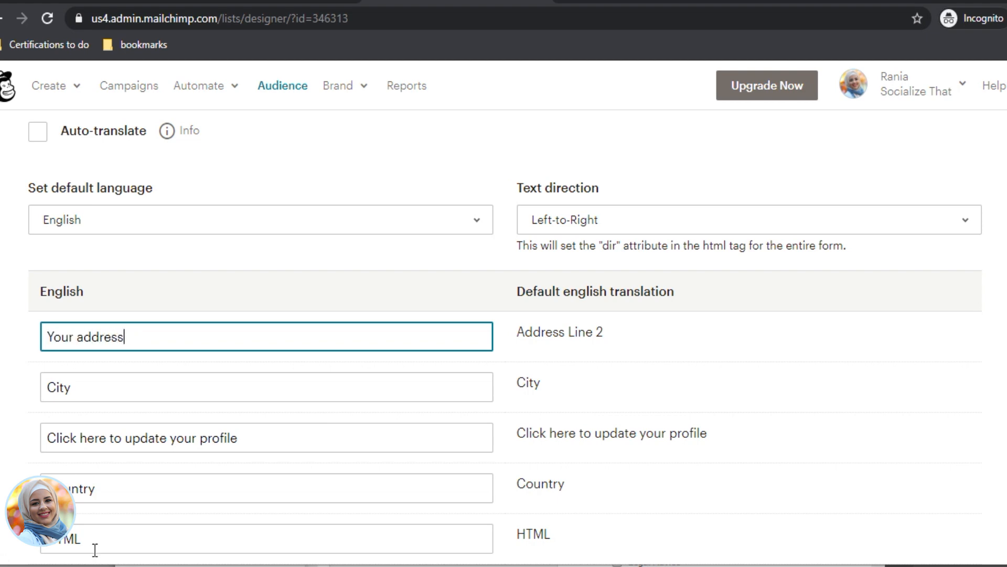
pyautogui.scroll(-15, 139, 290)
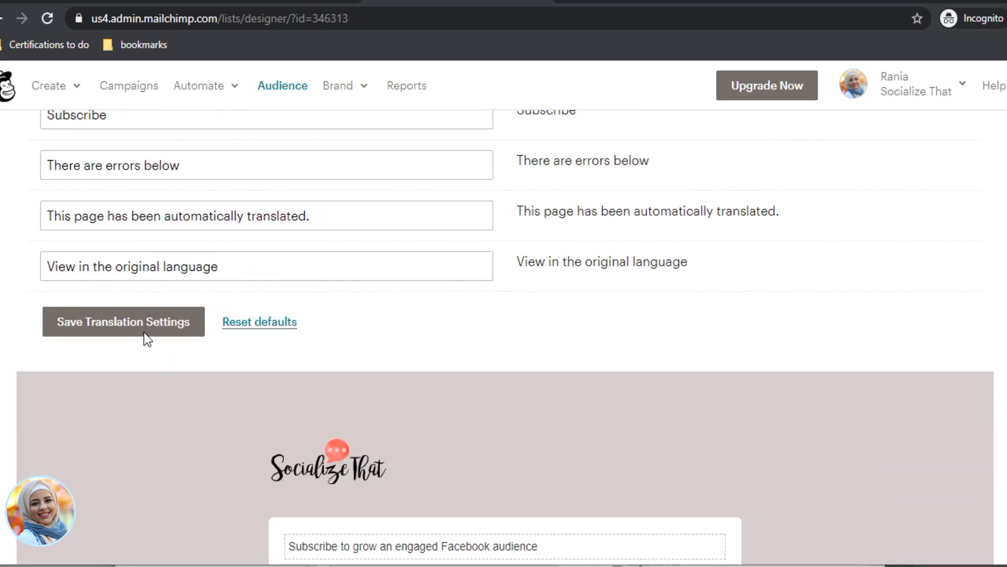
pyautogui.click(144, 333)
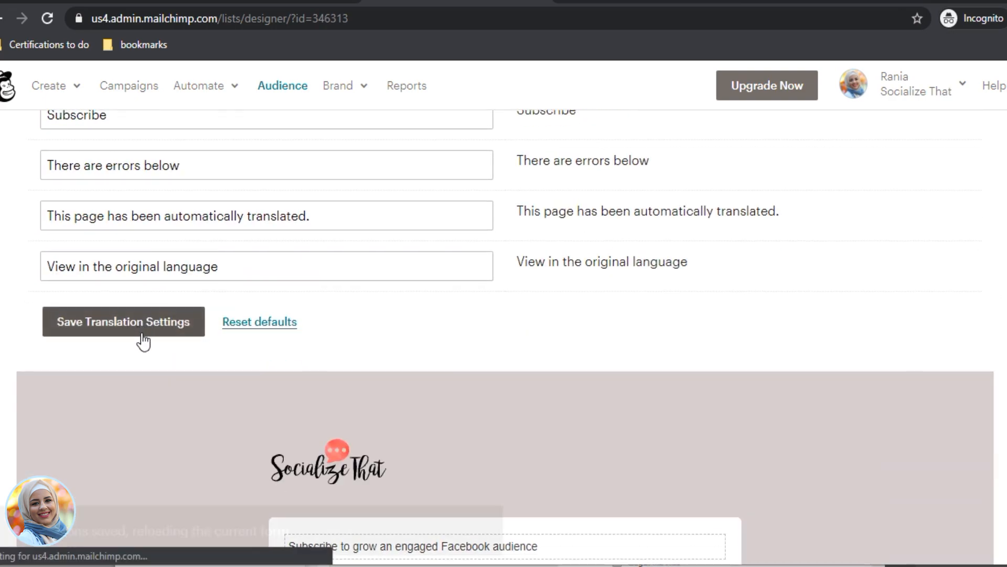
pyautogui.scroll(15, 143, 341)
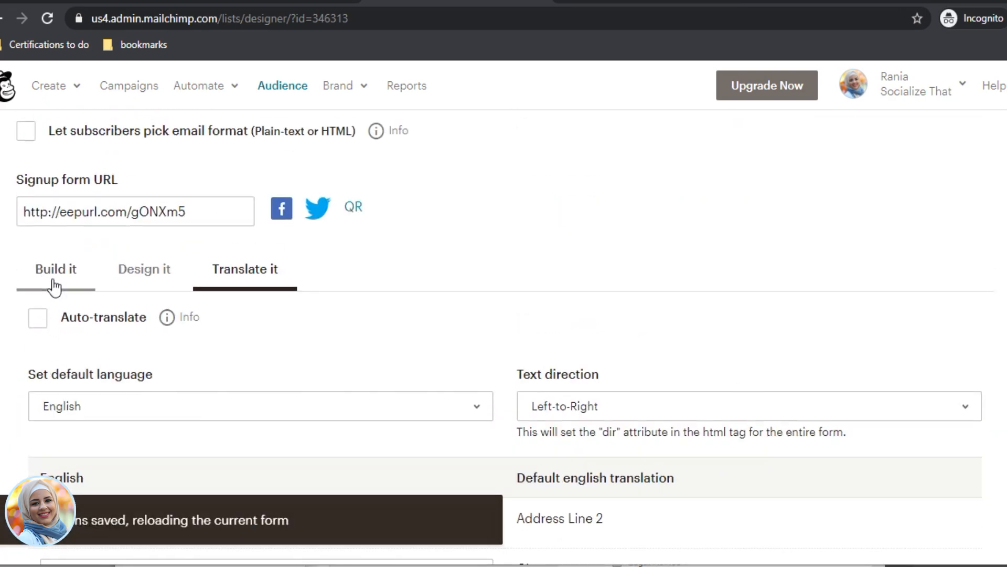
# Step: Glance at the form in the builder, then return to the translation settings
pyautogui.click(55, 287)
pyautogui.scroll(-7, 461, 378)
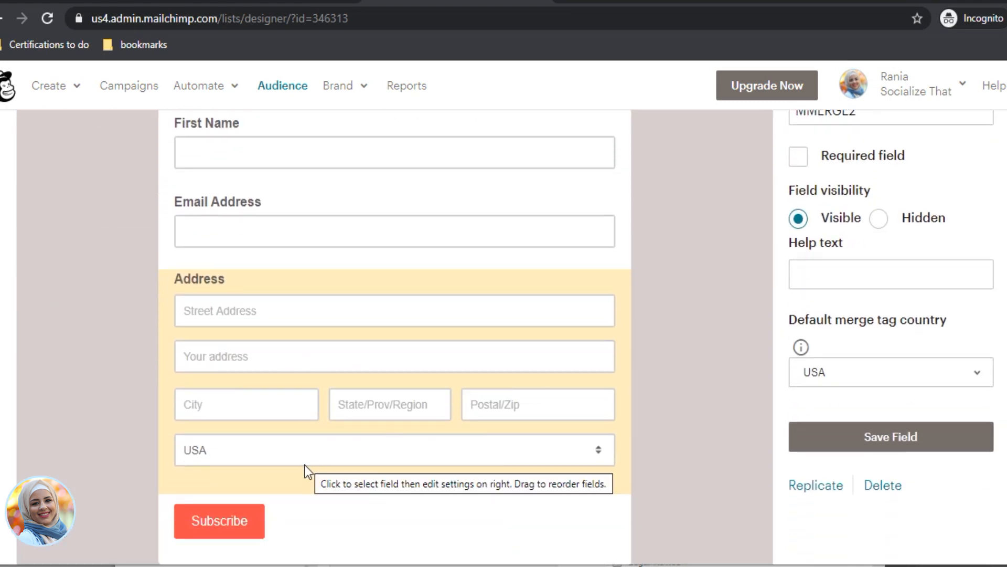
pyautogui.scroll(5, 304, 465)
pyautogui.click(243, 189)
pyautogui.scroll(-4, 218, 389)
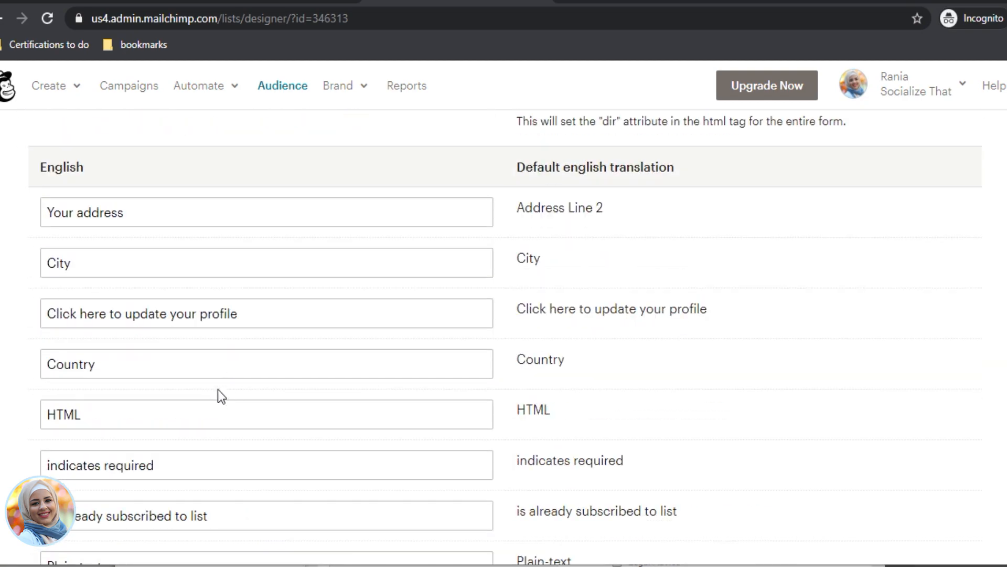
pyautogui.scroll(-4, 225, 367)
pyautogui.scroll(-15, 212, 426)
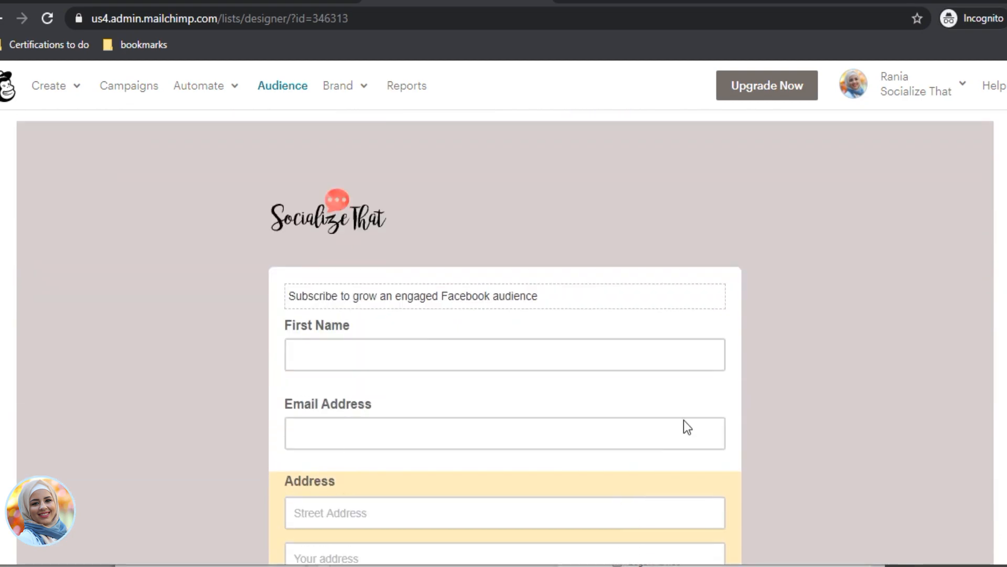
pyautogui.scroll(8, 338, 453)
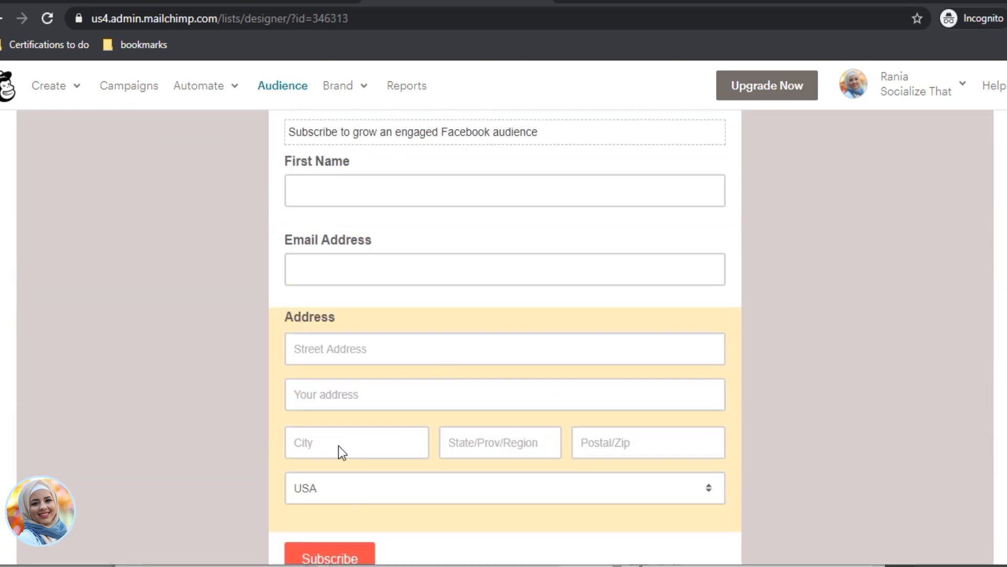
# Step: Change the Subscribe button text to 'GIVE ME THE FREEBIE' and save the translation settings
pyautogui.tripleClick(43, 189)
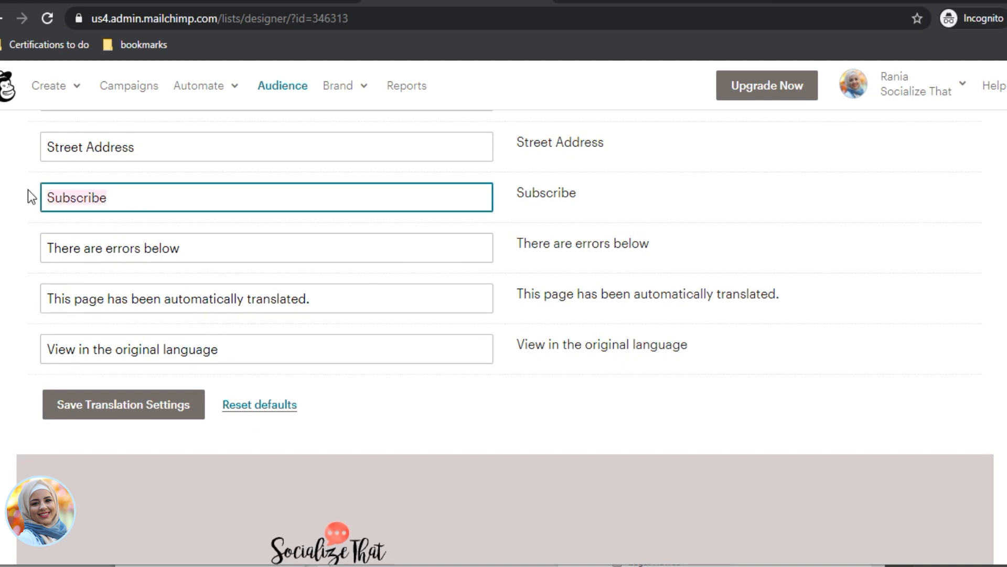
pyautogui.write('GIVE ME THE FREEBIE')
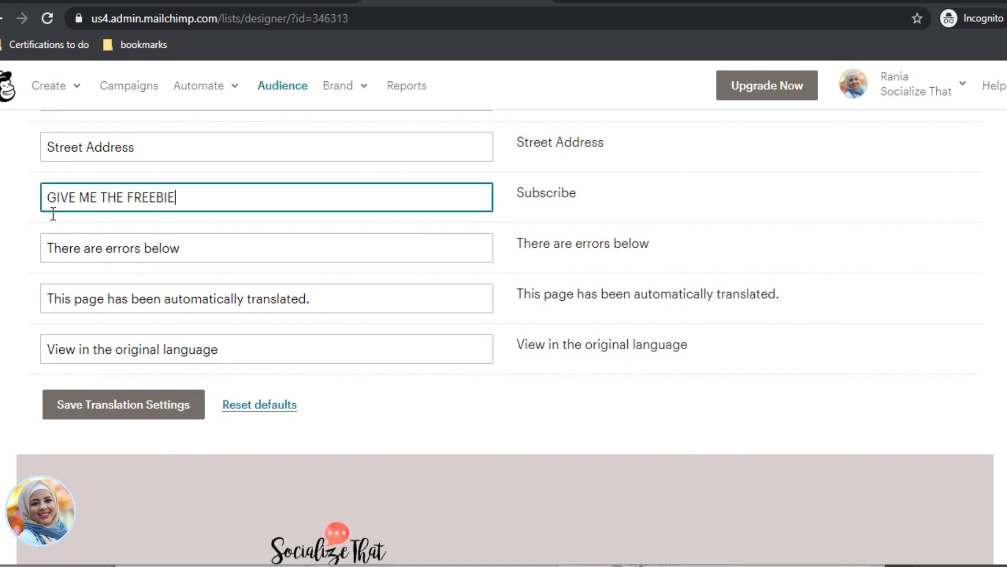
pyautogui.click(146, 405)
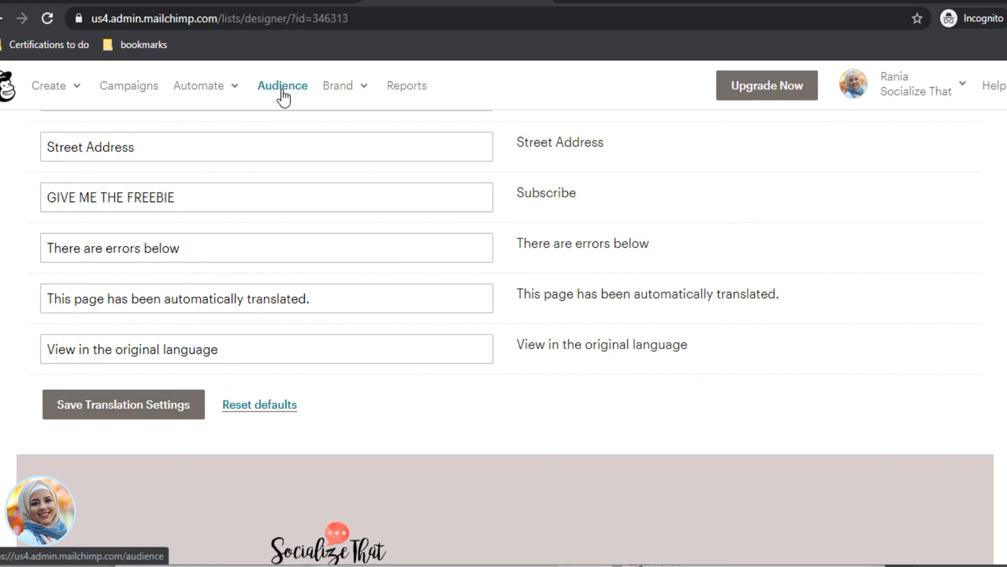
pyautogui.scroll(5, 466, 278)
pyautogui.scroll(5, 372, 168)
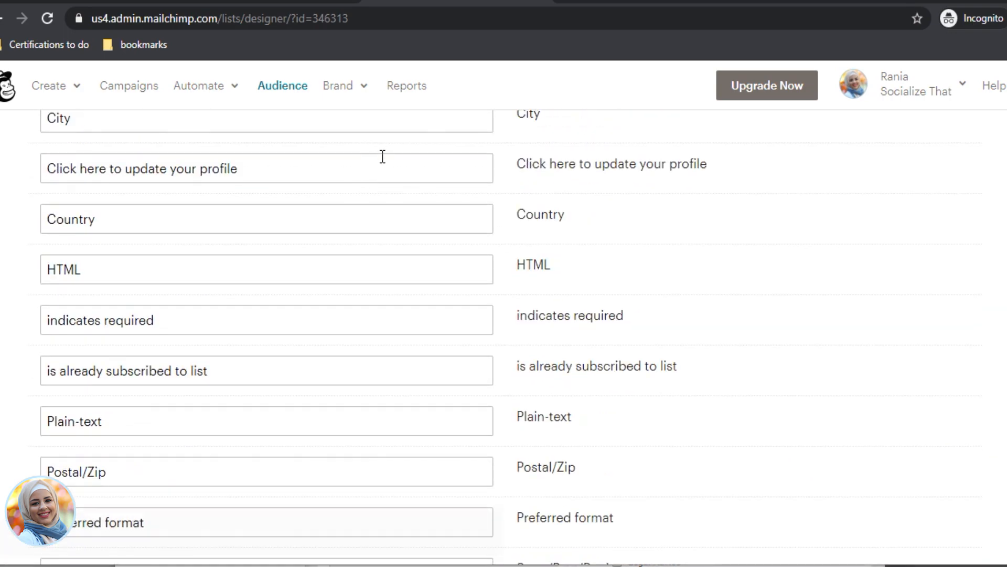
pyautogui.scroll(-10, 394, 162)
pyautogui.scroll(-5, 378, 301)
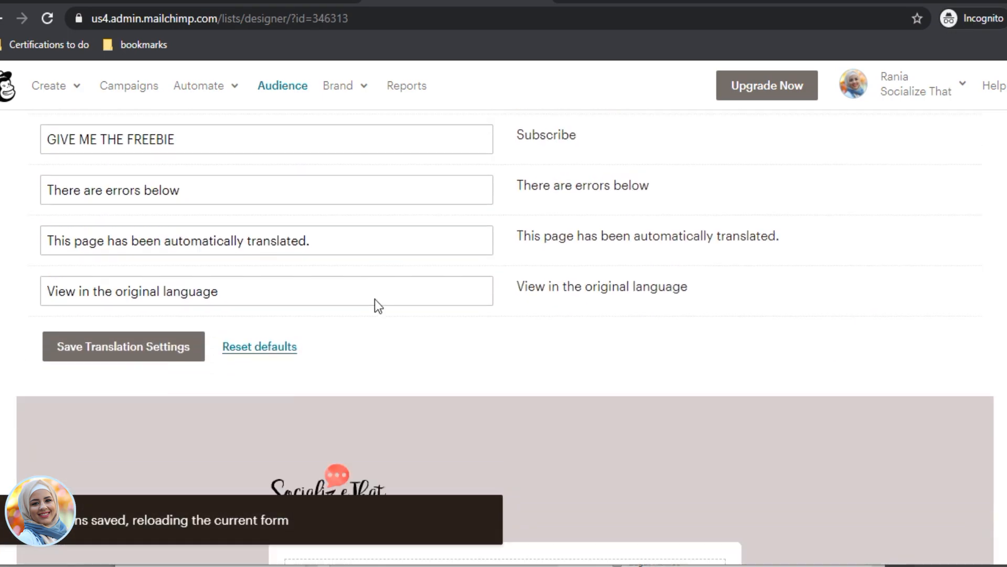
pyautogui.scroll(11, 371, 301)
pyautogui.scroll(5, 367, 294)
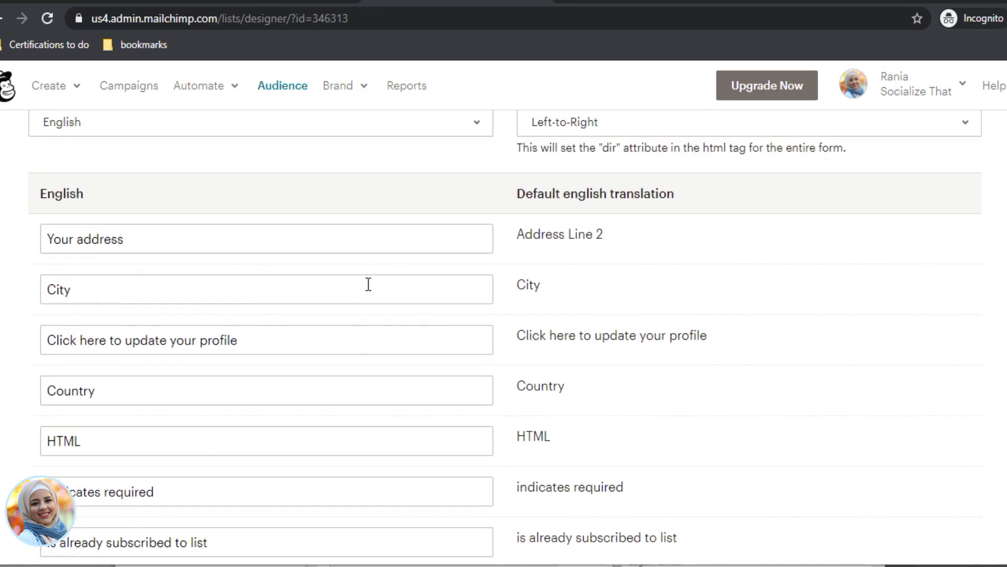
pyautogui.scroll(-9, 362, 296)
pyautogui.scroll(-7, 382, 320)
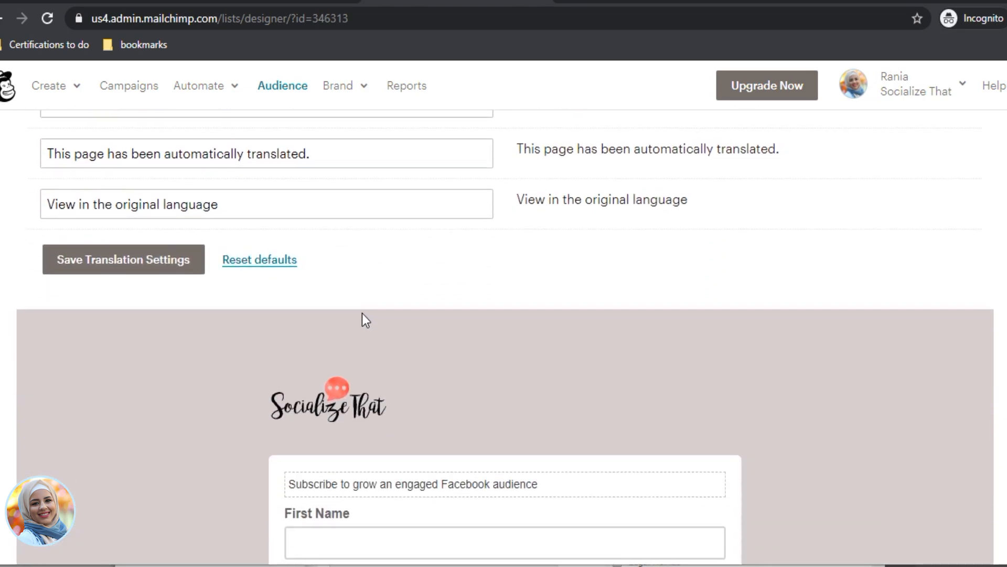
pyautogui.scroll(7, 362, 314)
pyautogui.scroll(12, 307, 215)
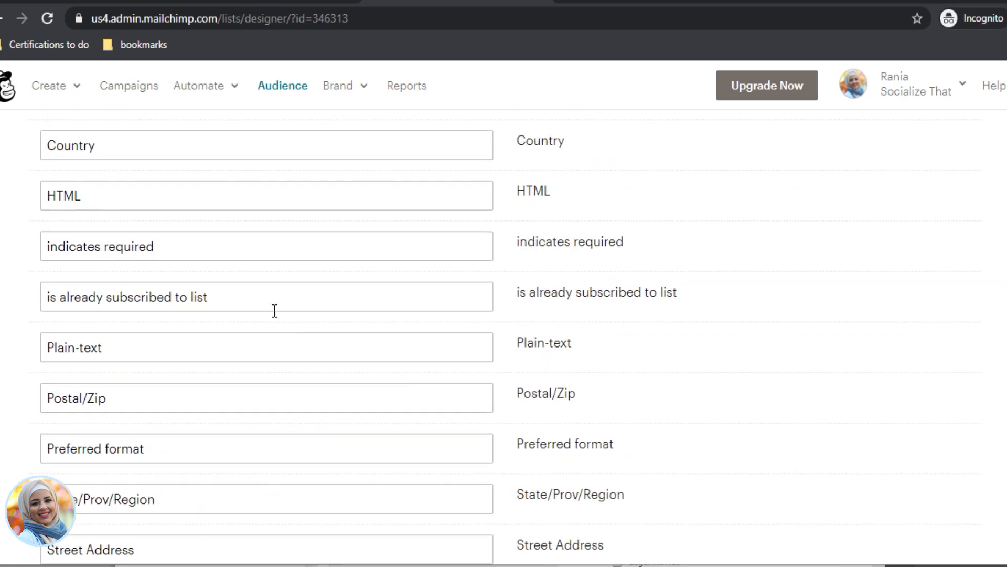
# Step: Return to the form builder to check the updated labels
pyautogui.click(66, 291)
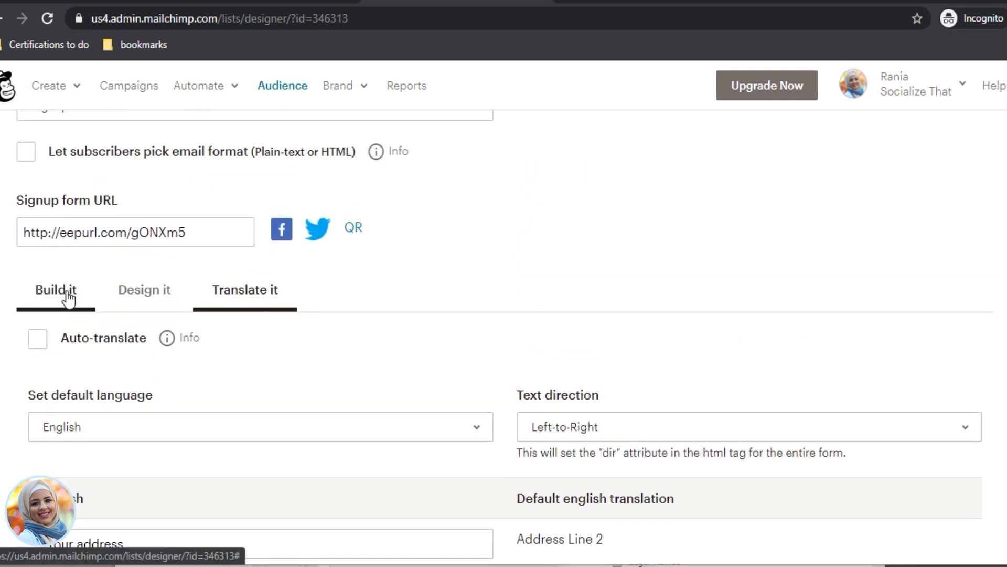
pyautogui.scroll(-4, 682, 420)
pyautogui.scroll(-5, 722, 347)
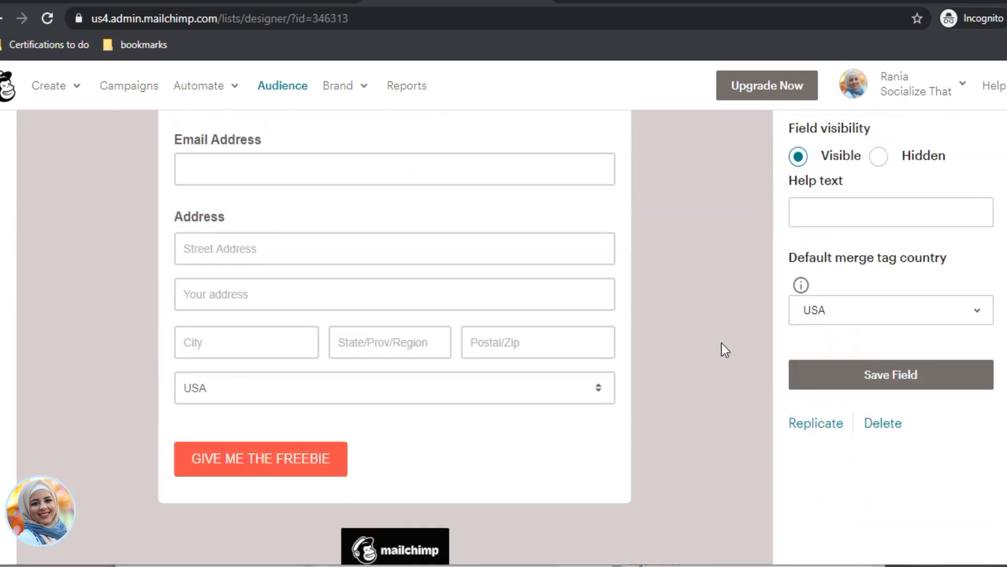
# Step: Attempt deleting a form field, entering only 'DELE' in the confirmation box
pyautogui.scroll(2, 368, 462)
pyautogui.scroll(-1, 284, 495)
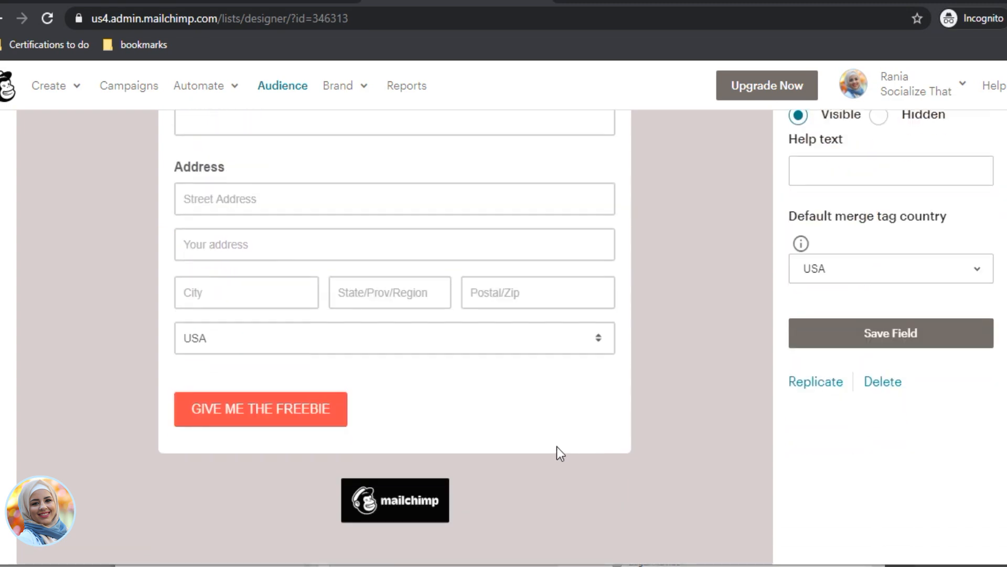
pyautogui.scroll(3, 411, 337)
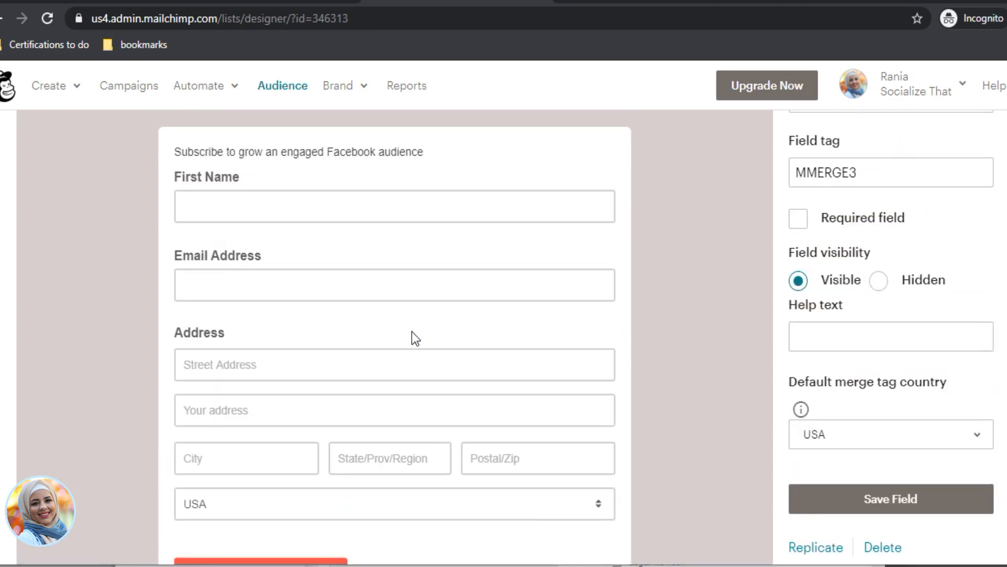
pyautogui.scroll(-4, 868, 327)
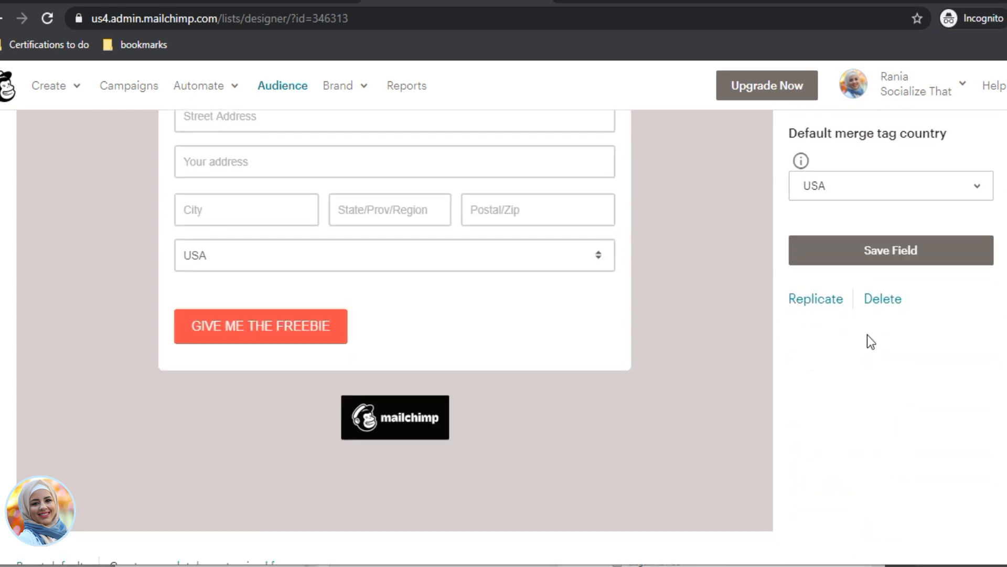
pyautogui.click(877, 303)
pyautogui.click(399, 327)
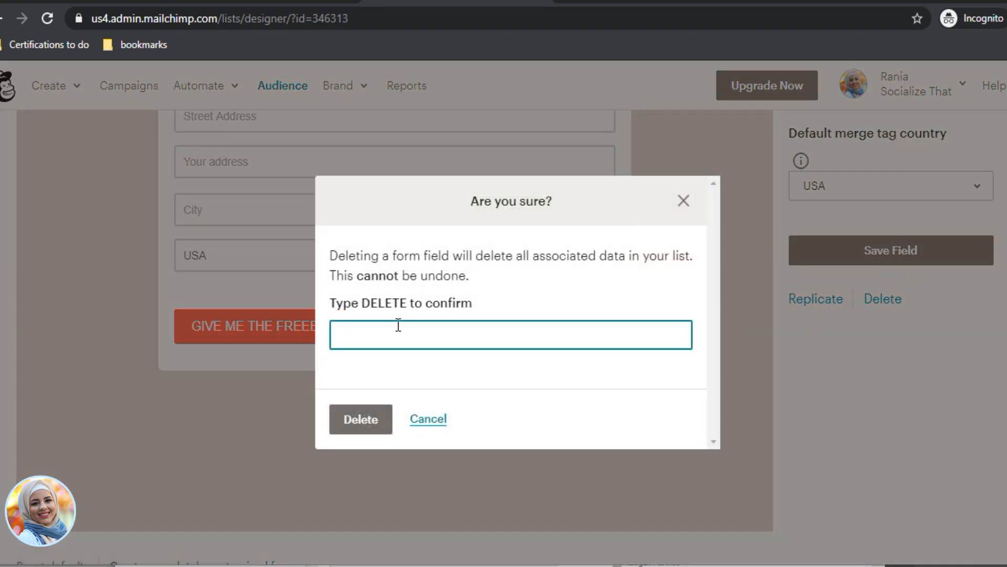
pyautogui.write('DELETE')
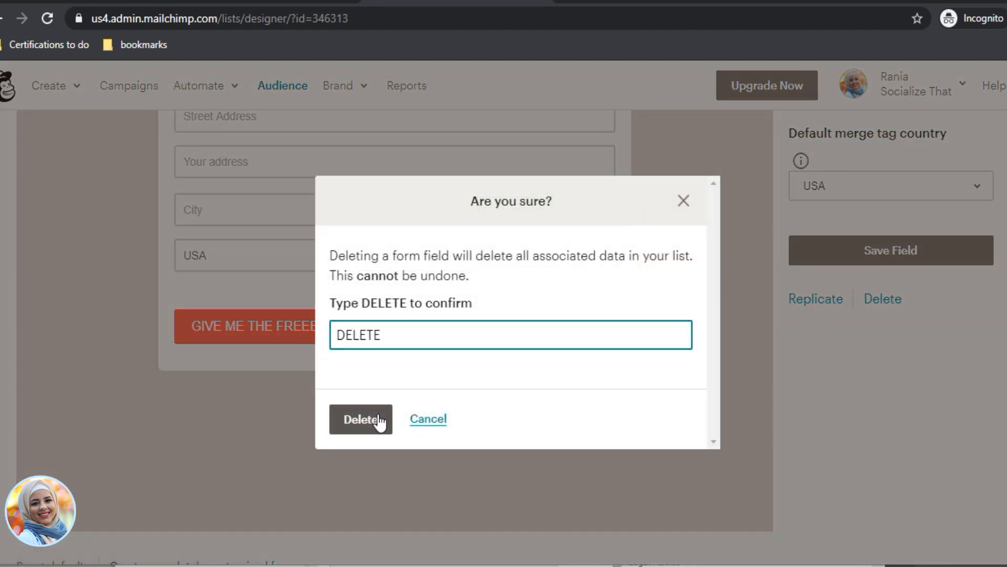
pyautogui.click(377, 418)
# Step: Delete the Address field, confirming with 'DELETE'
pyautogui.scroll(3, 454, 317)
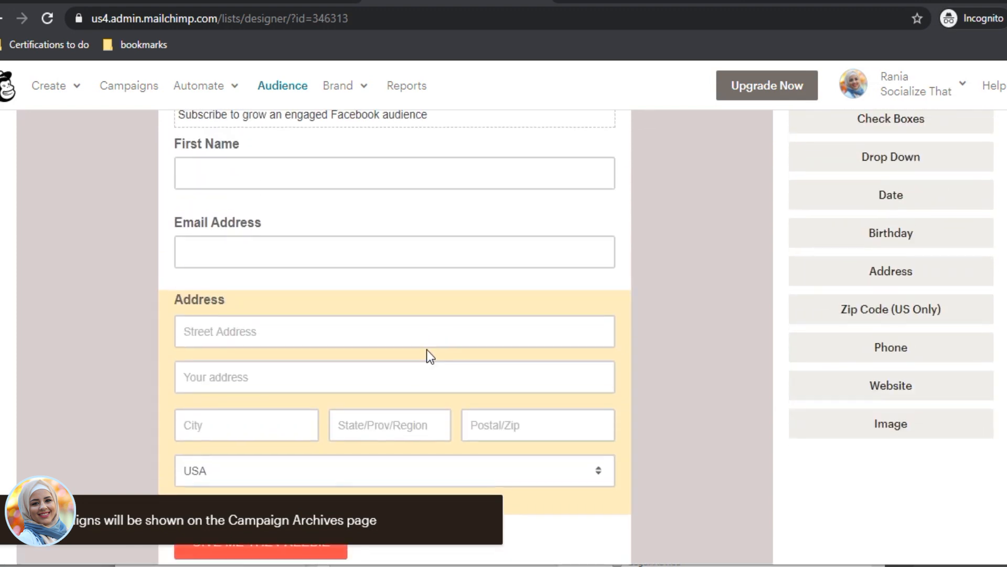
pyautogui.click(427, 349)
pyautogui.click(211, 479)
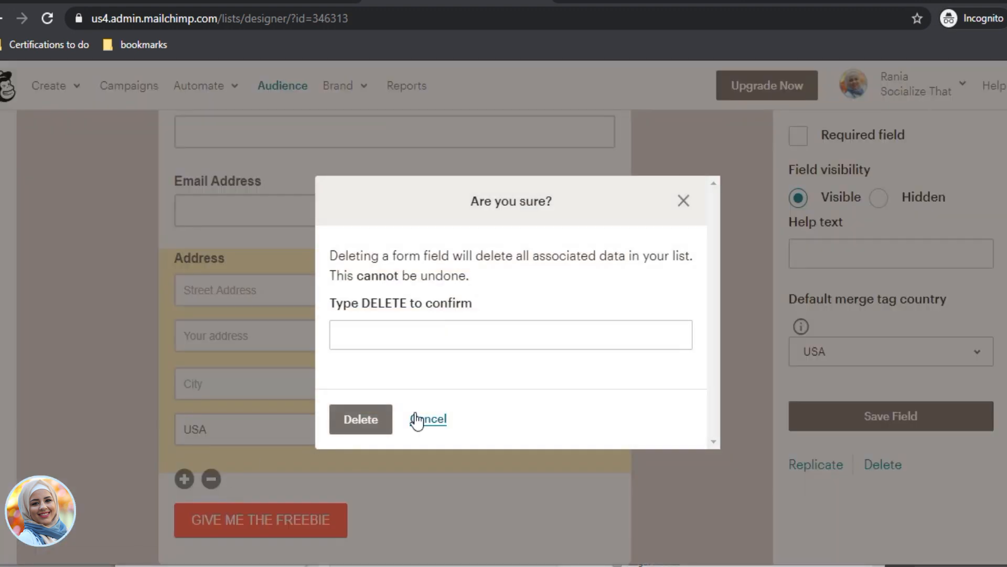
pyautogui.click(404, 334)
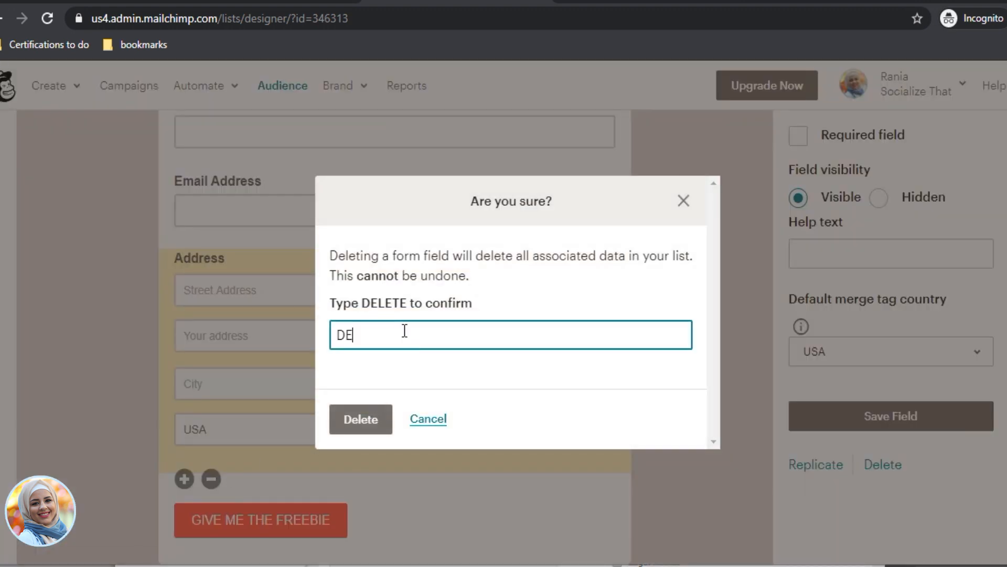
pyautogui.write('DELETE')
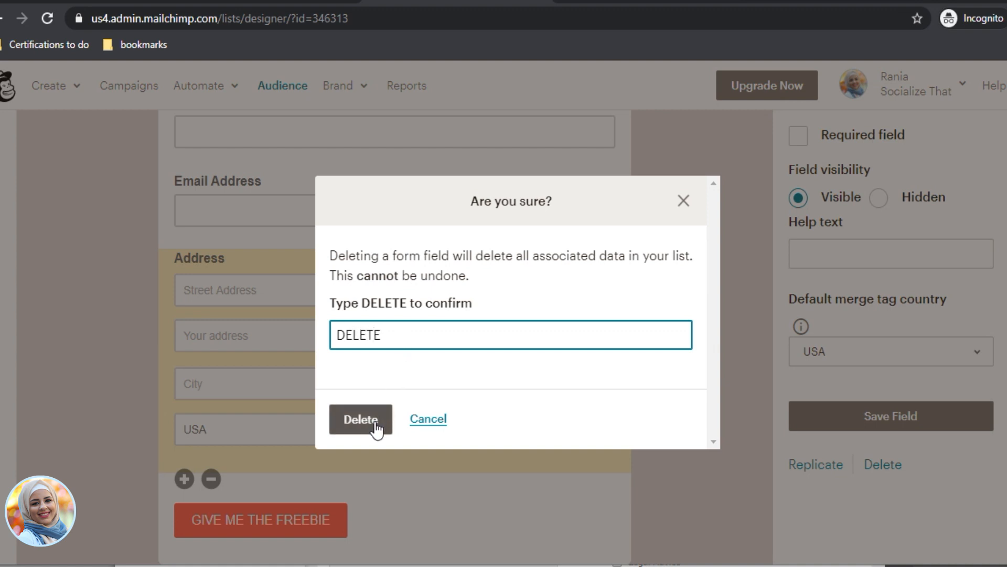
pyautogui.click(375, 423)
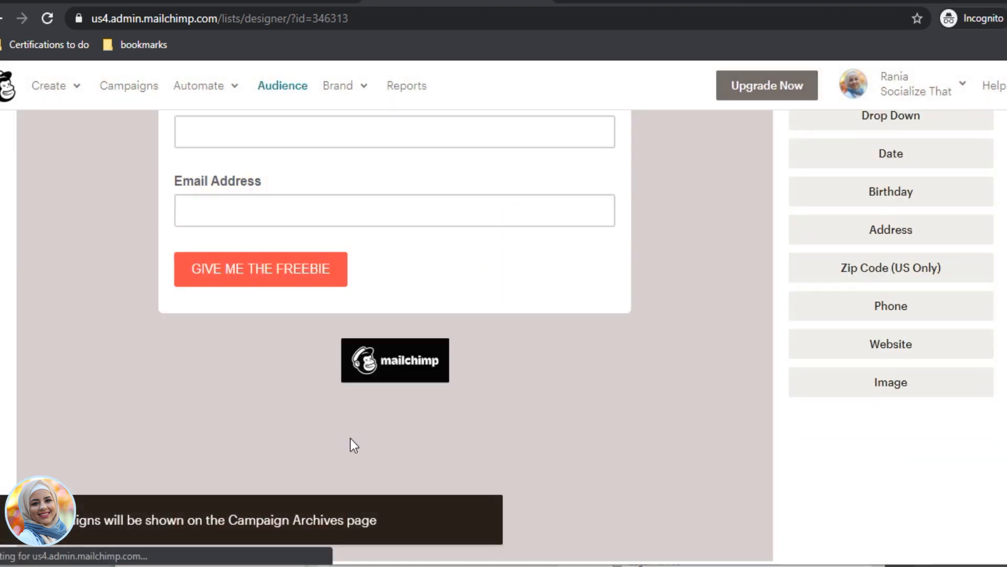
pyautogui.scroll(10, 432, 323)
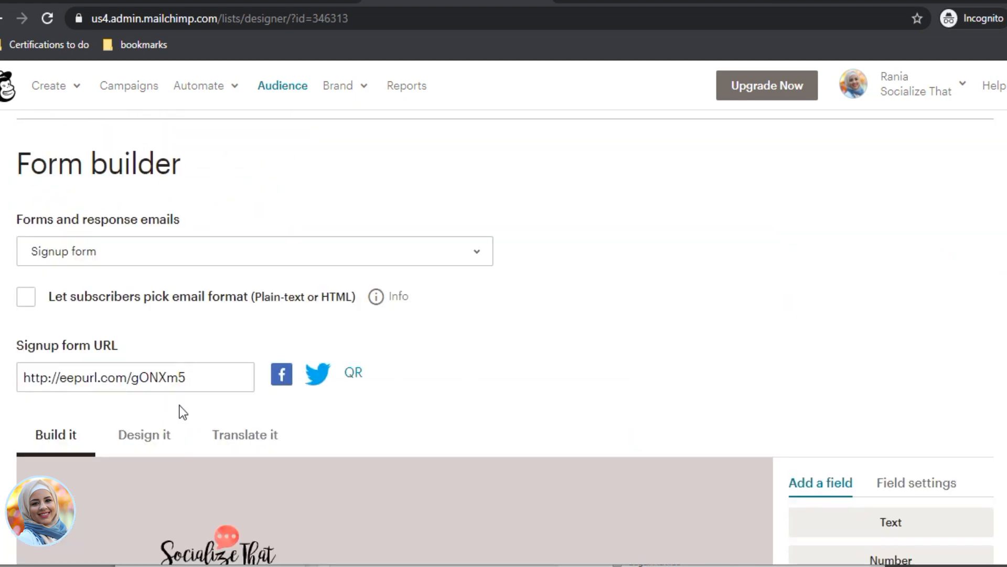
# Step: Load the signup form's eepurl link in a private tab to check the live form, then return
pyautogui.click(204, 374)
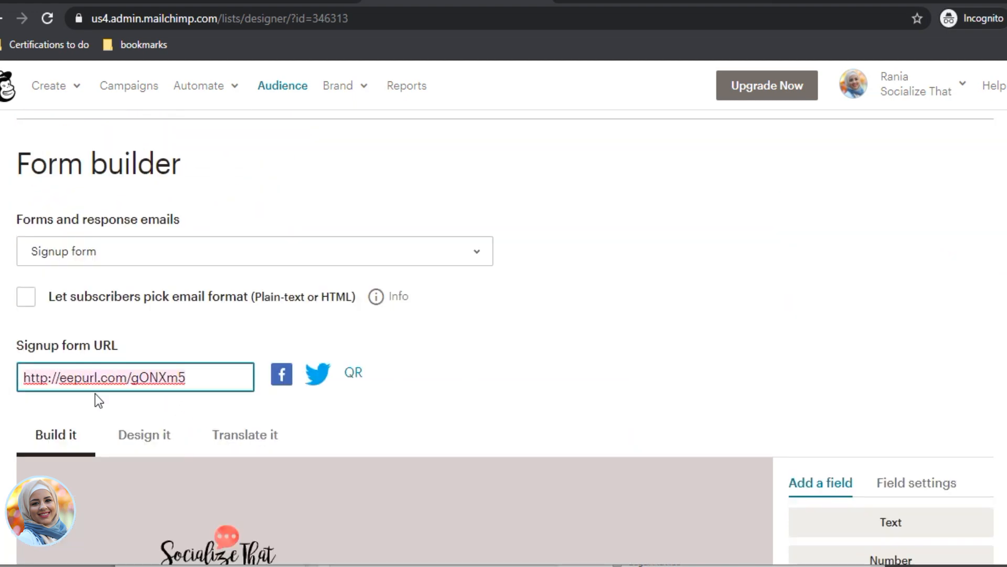
pyautogui.hotkey('ctrl', 't')
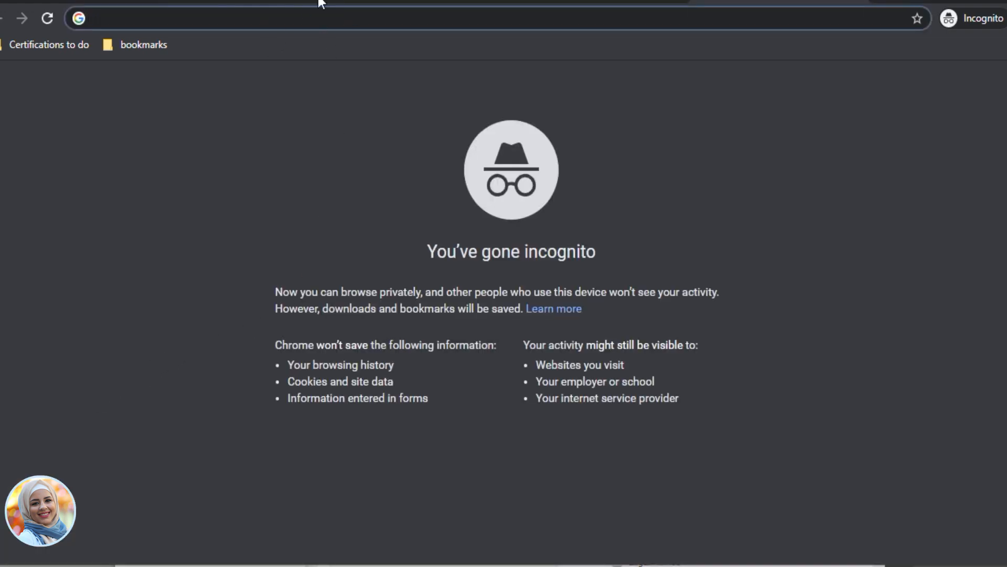
pyautogui.hotkey('ctrl', 'w')
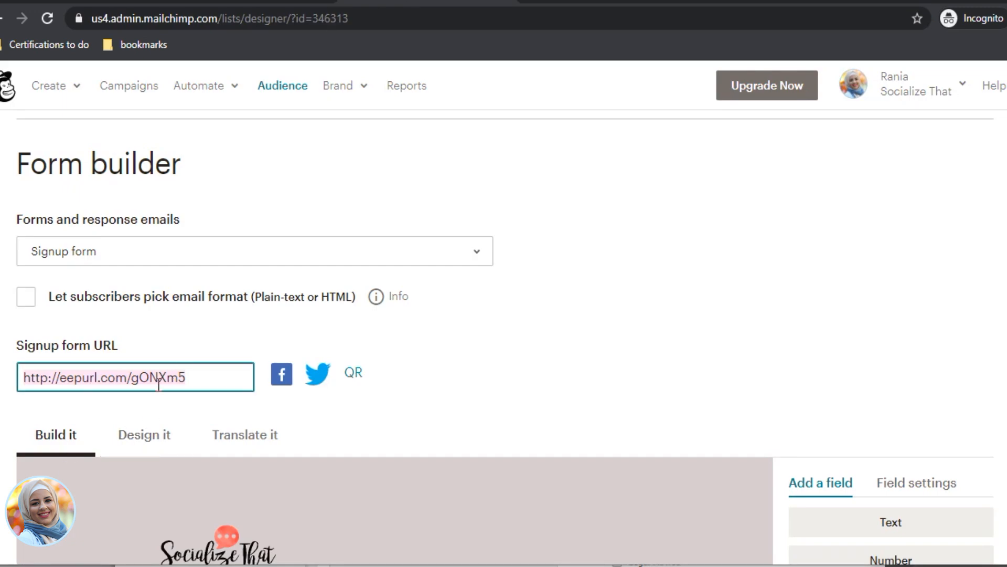
pyautogui.hotkey('ctrl', 't')
pyautogui.write('http://eepurl.com/gONXm5')
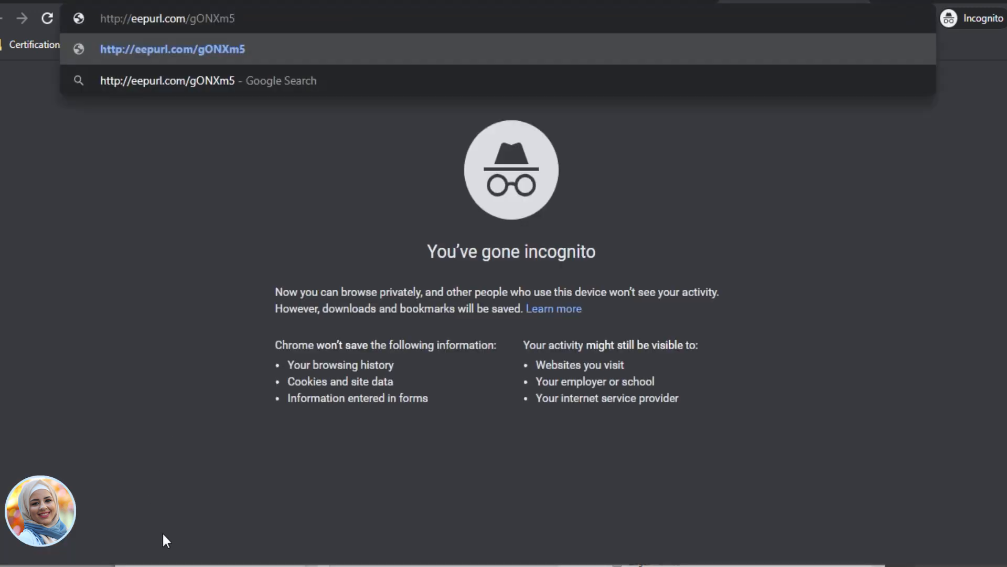
pyautogui.press('Return')
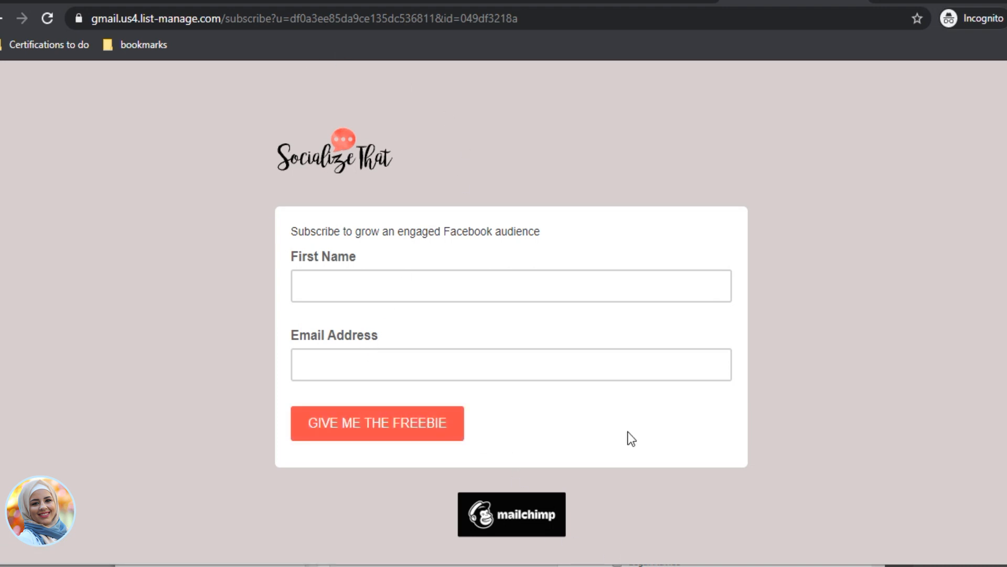
pyautogui.click(427, 3)
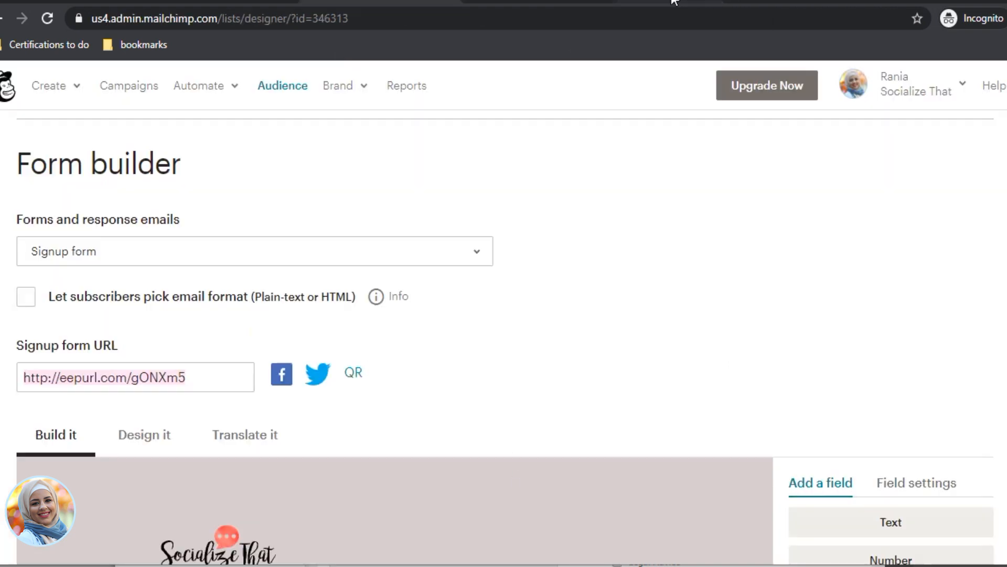
# Step: Switch to the Confirmation thank you page and inspect its body text without editing it
pyautogui.click(149, 252)
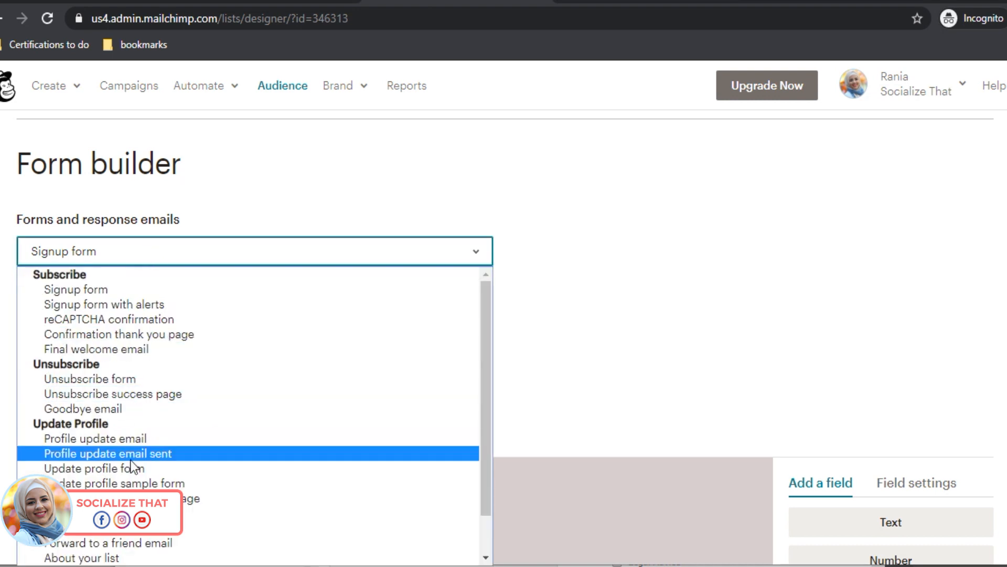
pyautogui.click(164, 335)
pyautogui.scroll(-5, 367, 351)
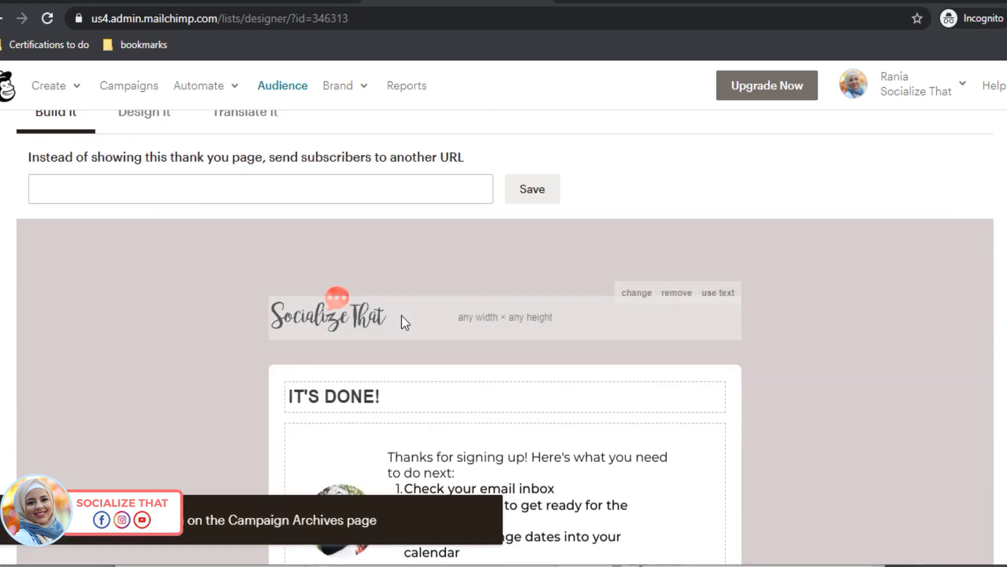
pyautogui.scroll(-4, 470, 360)
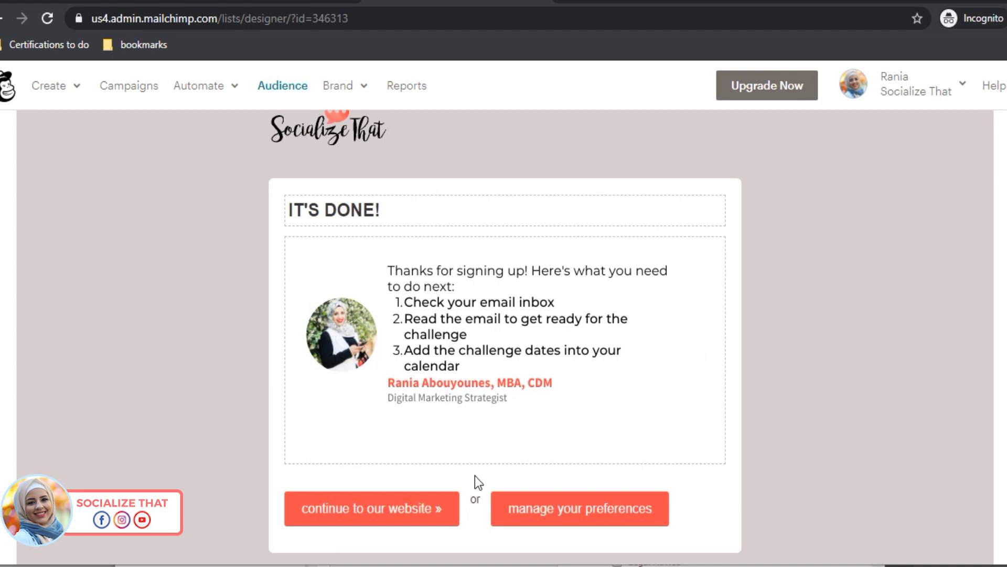
pyautogui.scroll(4, 474, 476)
pyautogui.scroll(-4, 413, 445)
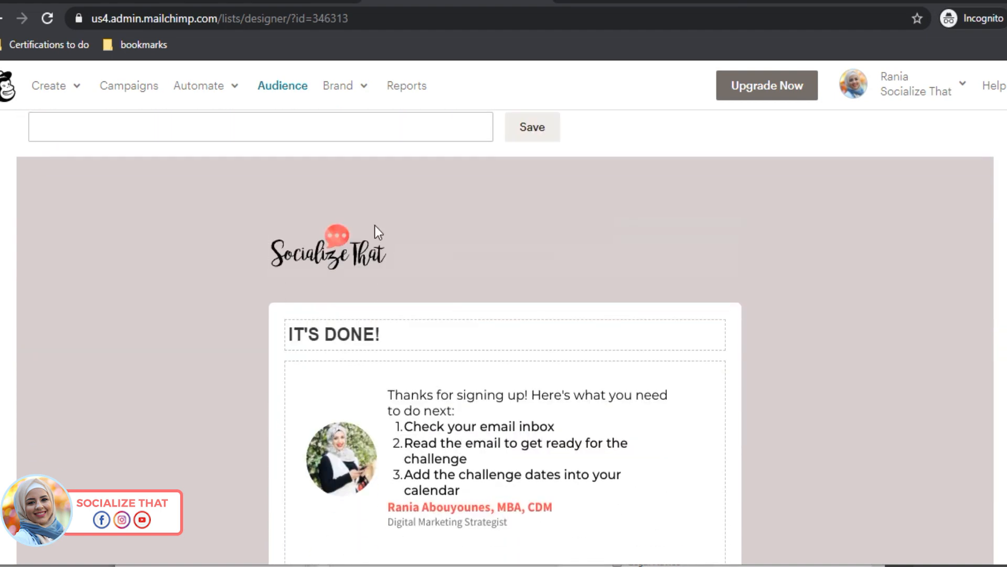
pyautogui.moveTo(351, 260)
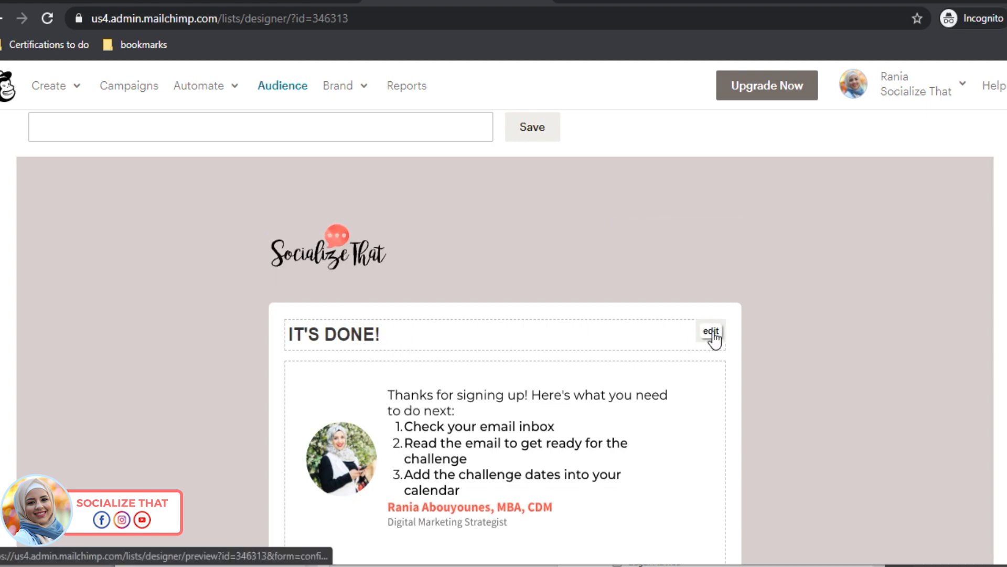
pyautogui.click(711, 373)
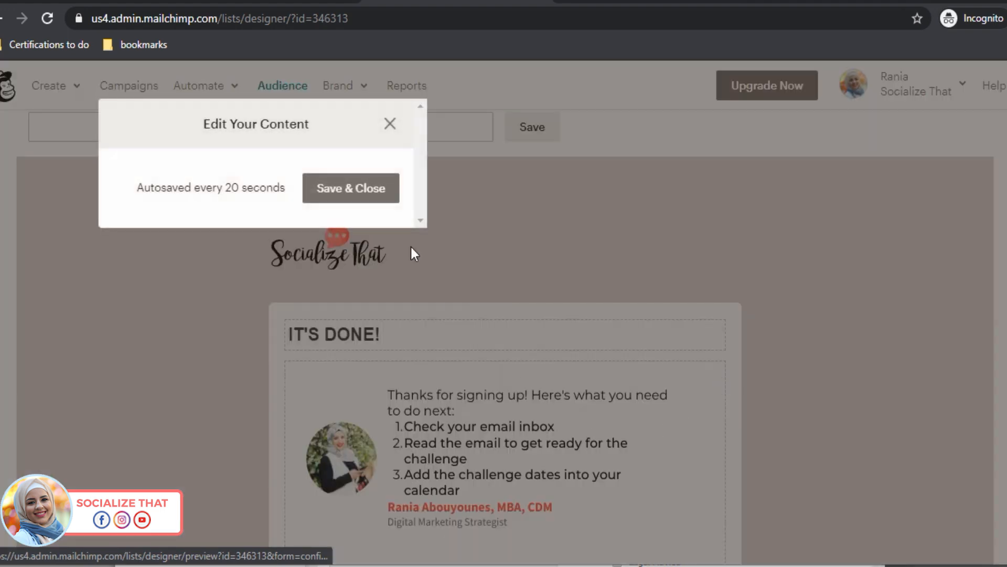
pyautogui.hotkey('ctrl', 'a')
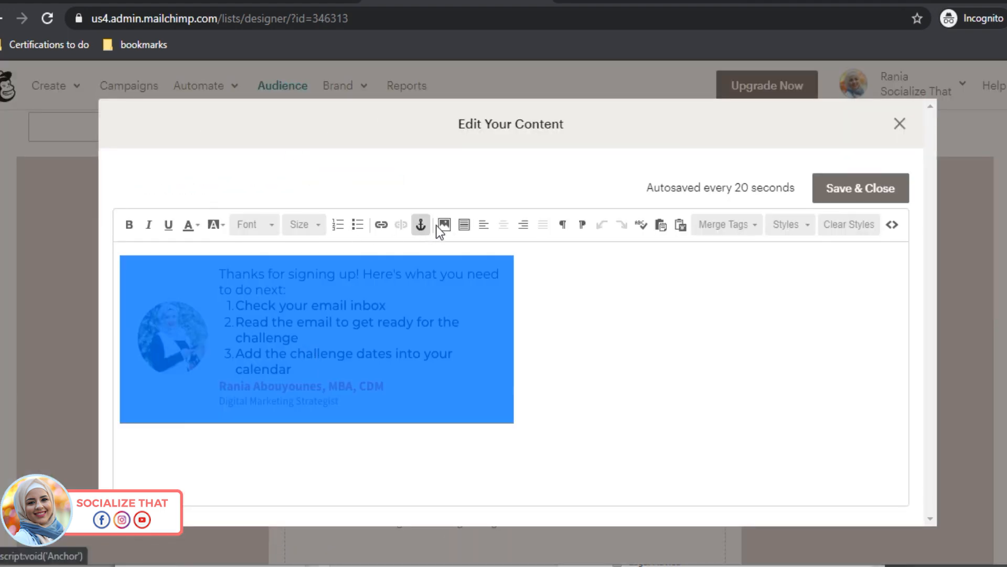
pyautogui.click(900, 124)
pyautogui.scroll(-5, 233, 384)
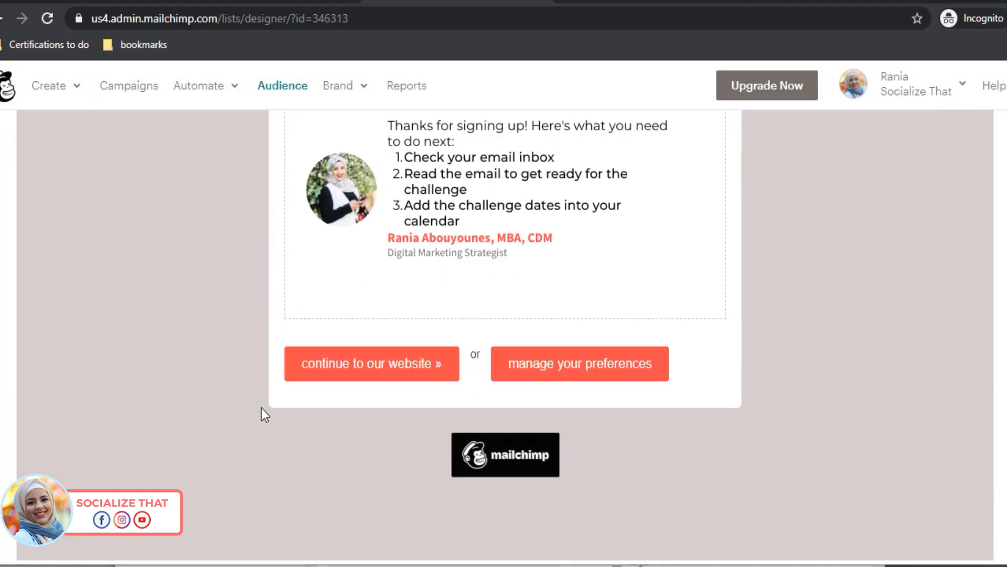
pyautogui.scroll(9, 259, 419)
# Step: Switch to the Final welcome email and toggle the option to send it
pyautogui.click(152, 210)
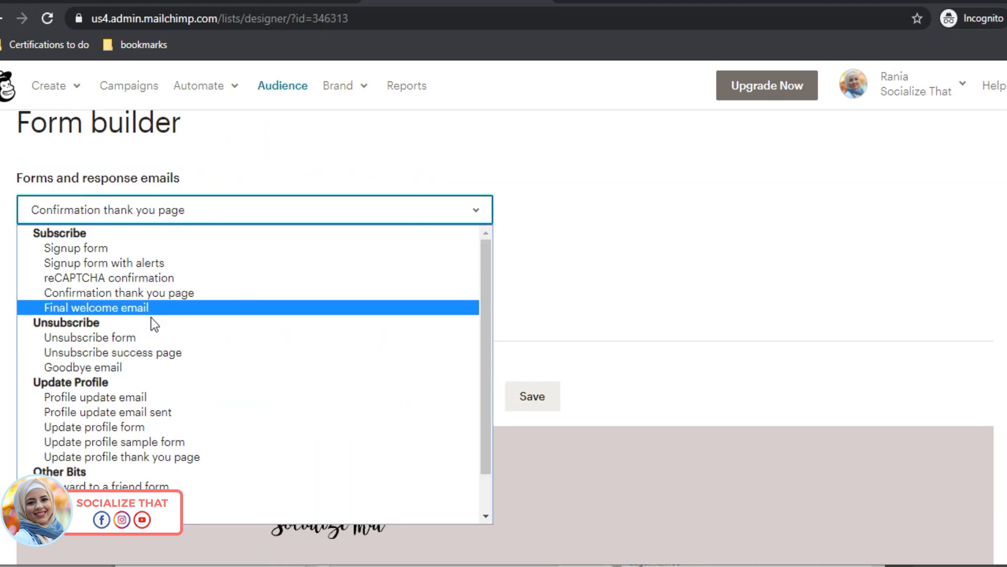
pyautogui.click(151, 309)
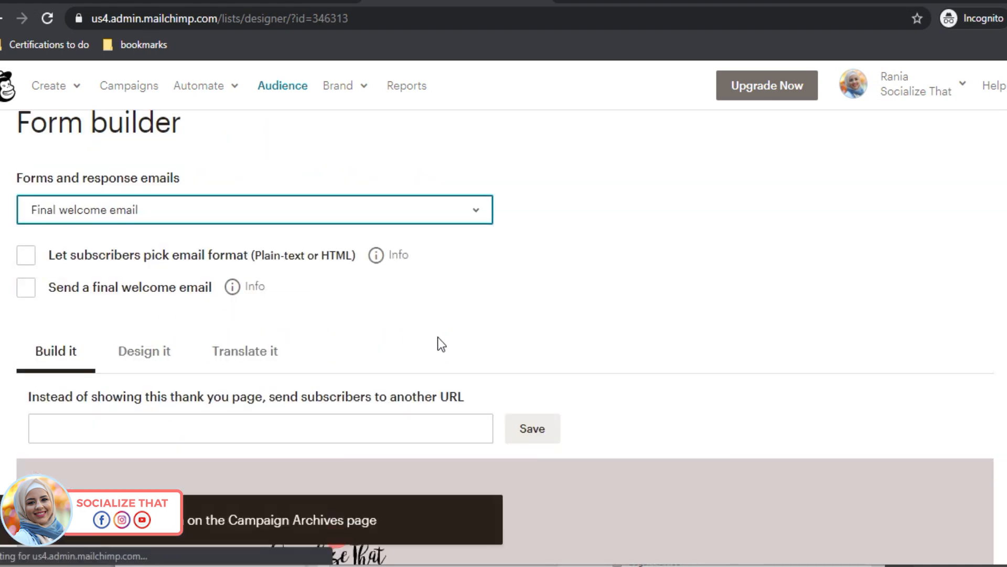
pyautogui.scroll(-2, 446, 378)
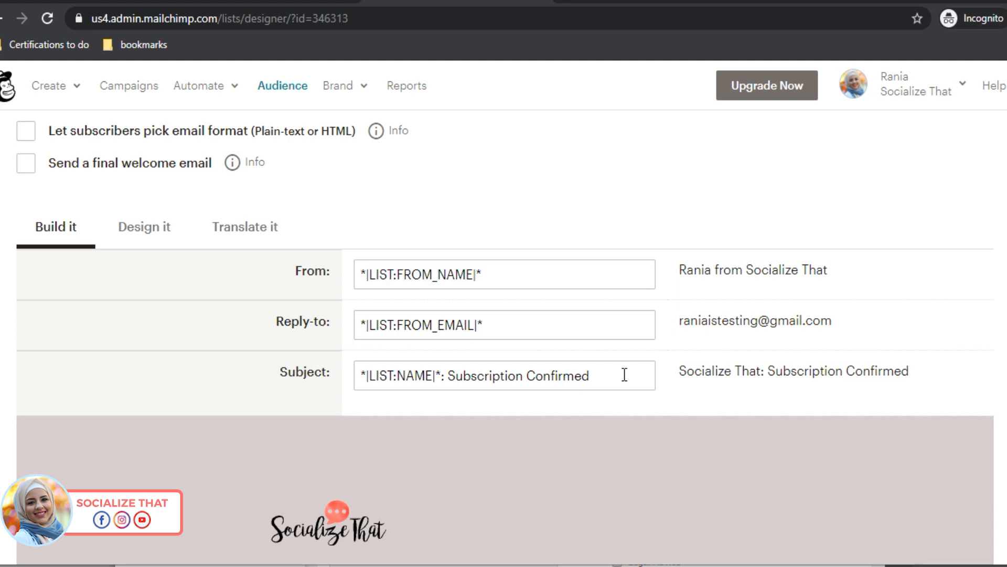
pyautogui.scroll(2, 123, 322)
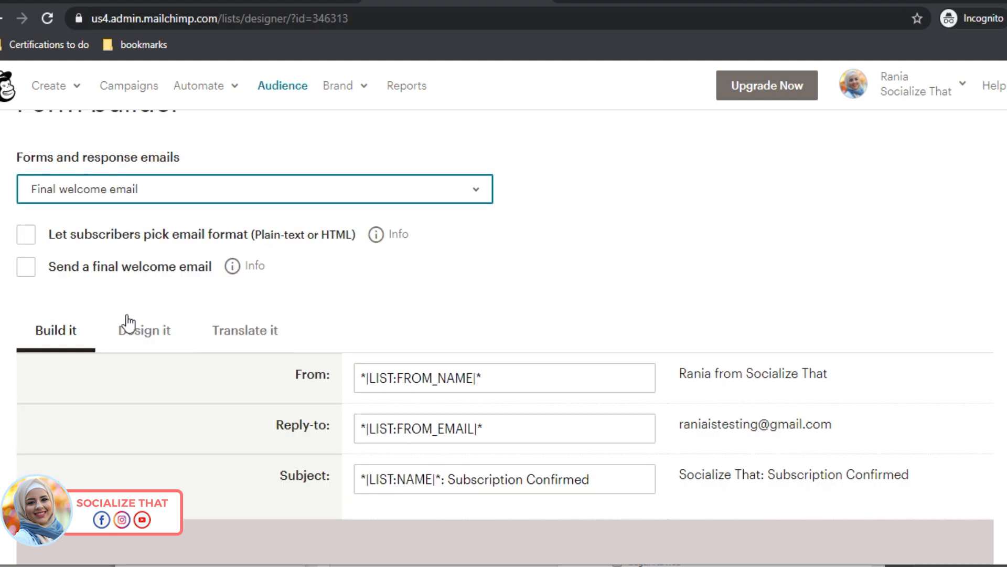
pyautogui.click(32, 267)
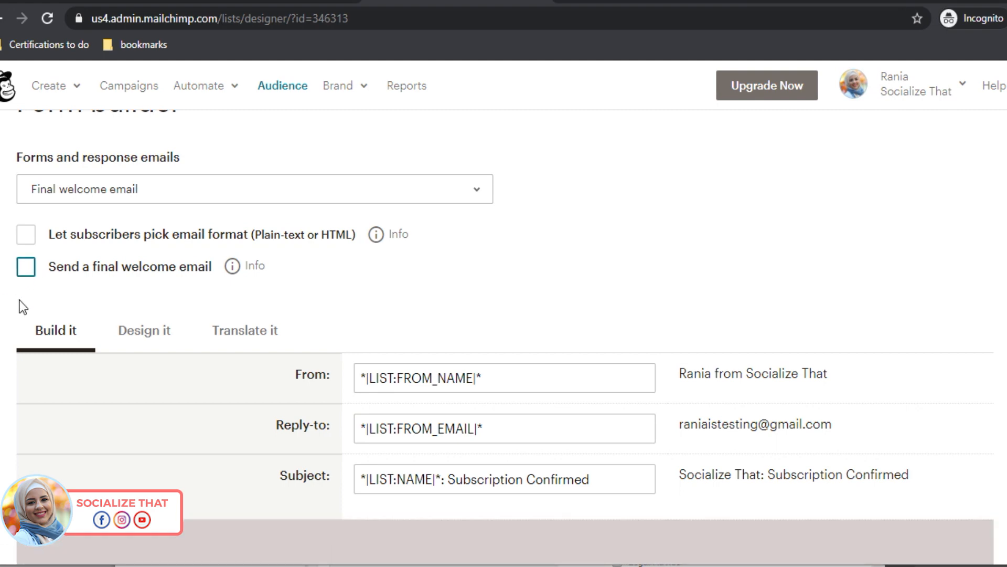
pyautogui.scroll(-4, 524, 399)
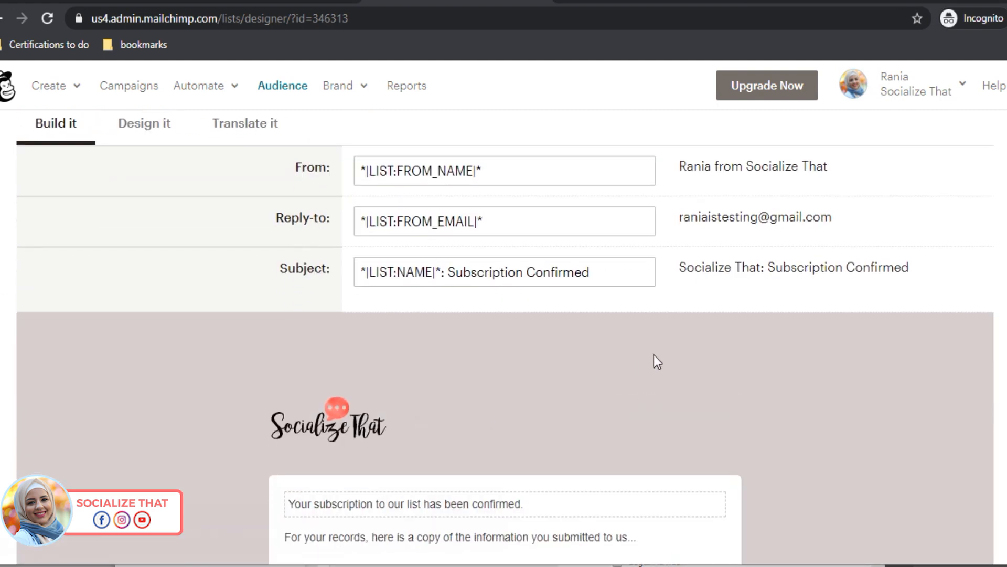
pyautogui.scroll(-4, 653, 355)
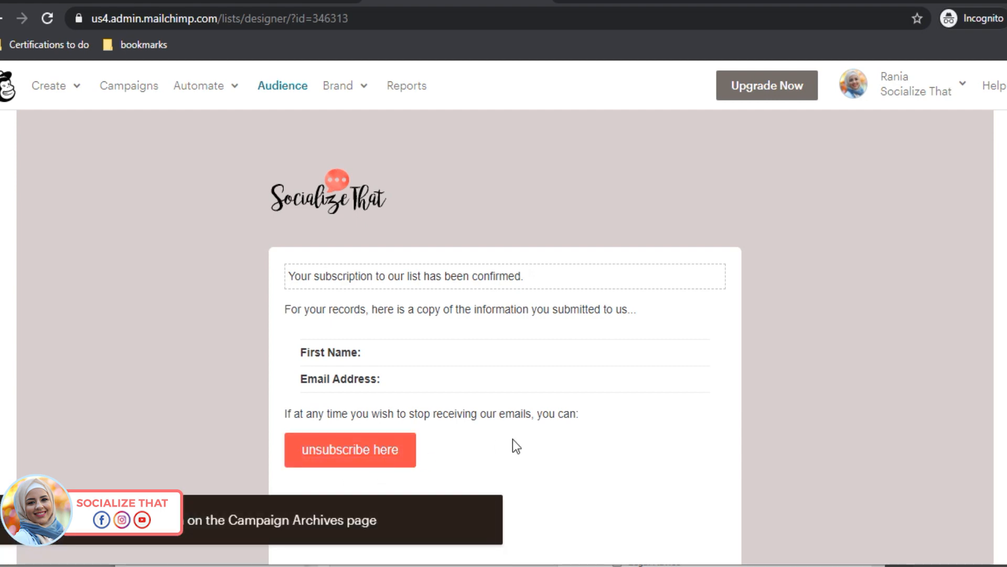
pyautogui.scroll(-3, 512, 445)
pyautogui.scroll(7, 433, 363)
pyautogui.scroll(-4, 414, 362)
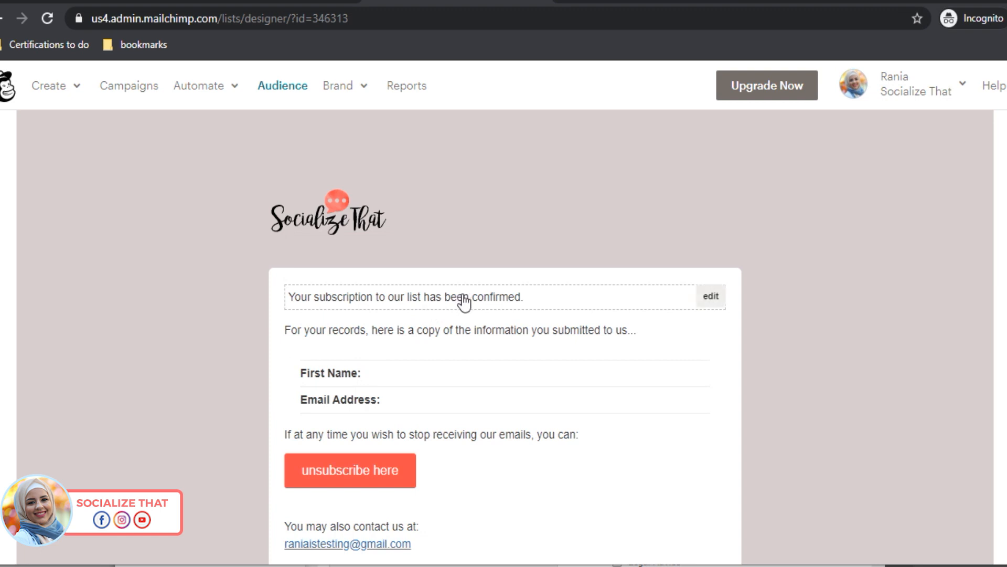
# Step: Replace the confirmation sentence with text starting 'You're in! You have made the'
pyautogui.moveTo(714, 300)
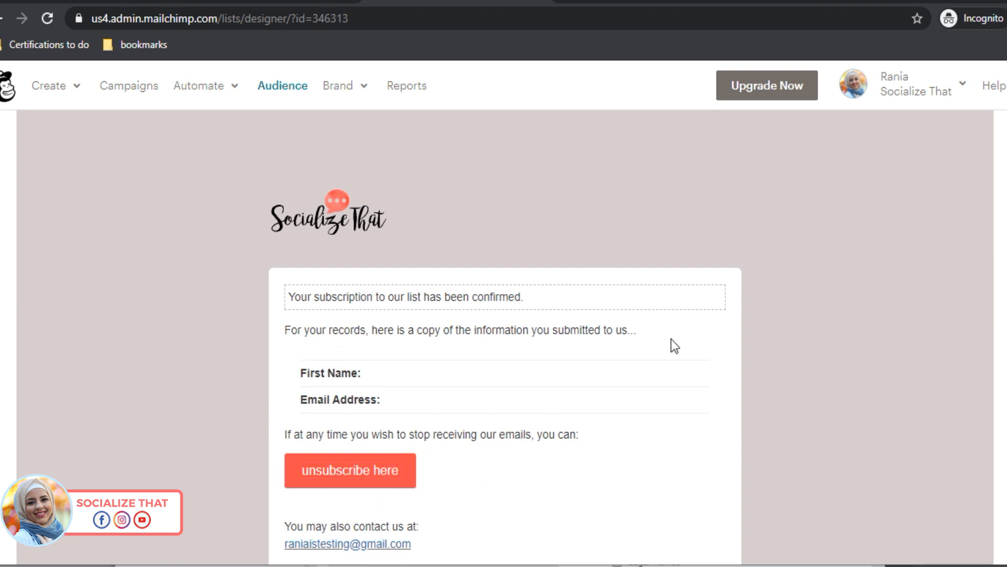
pyautogui.click(712, 299)
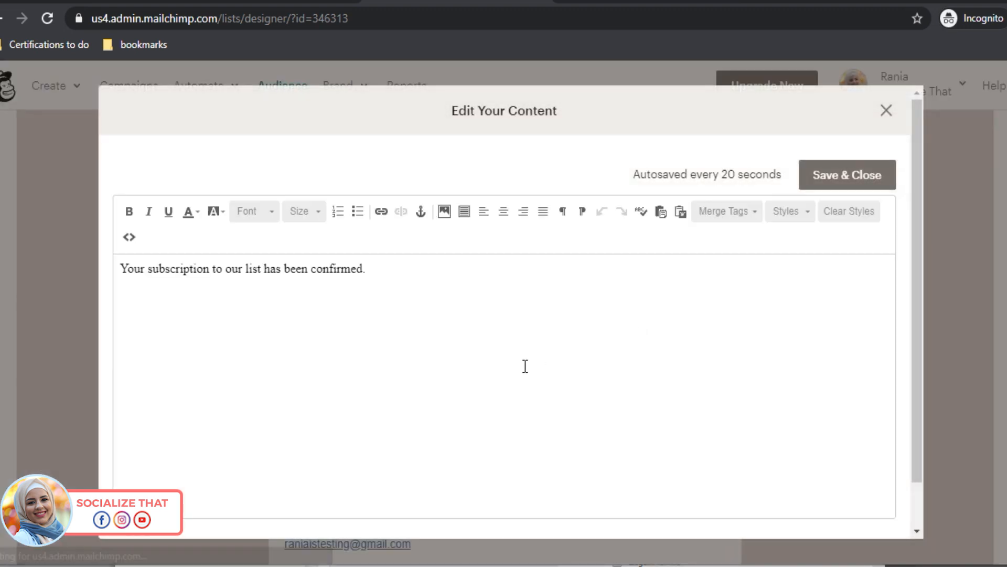
pyautogui.moveTo(368, 268); pyautogui.dragTo(120, 269)
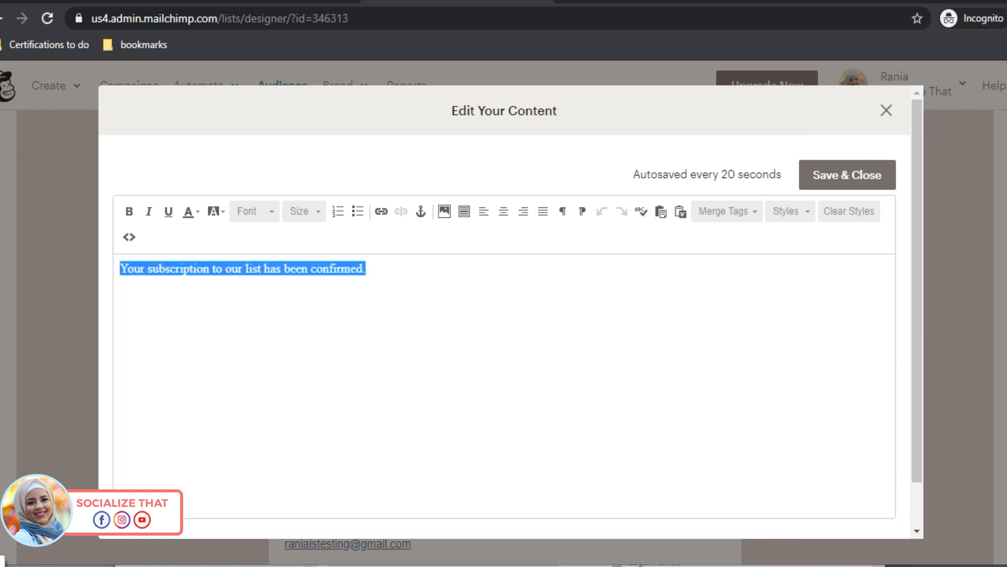
pyautogui.write('you')
pyautogui.press('BackSpace')
pyautogui.press('BackSpace')
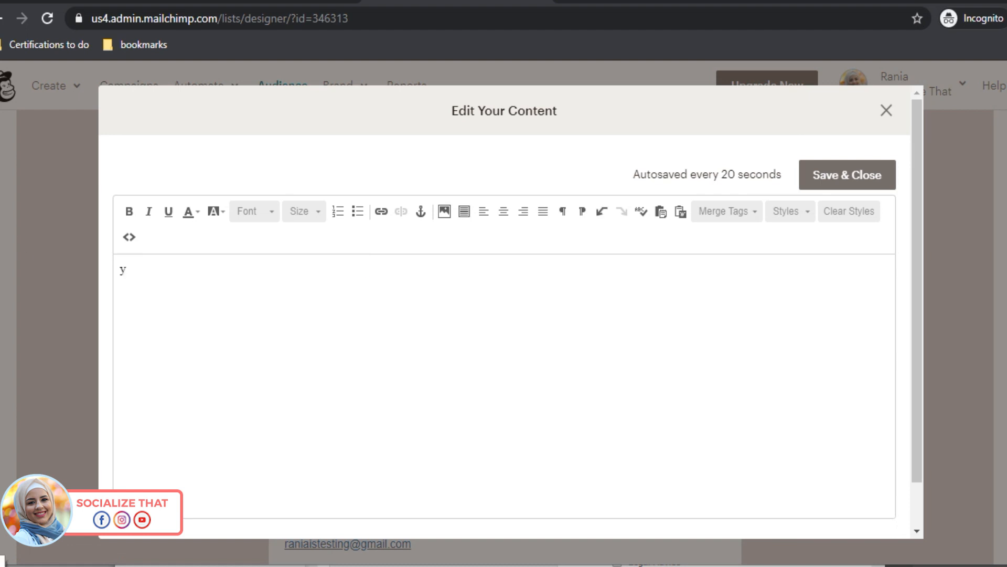
pyautogui.write("ou're in! You have made the")
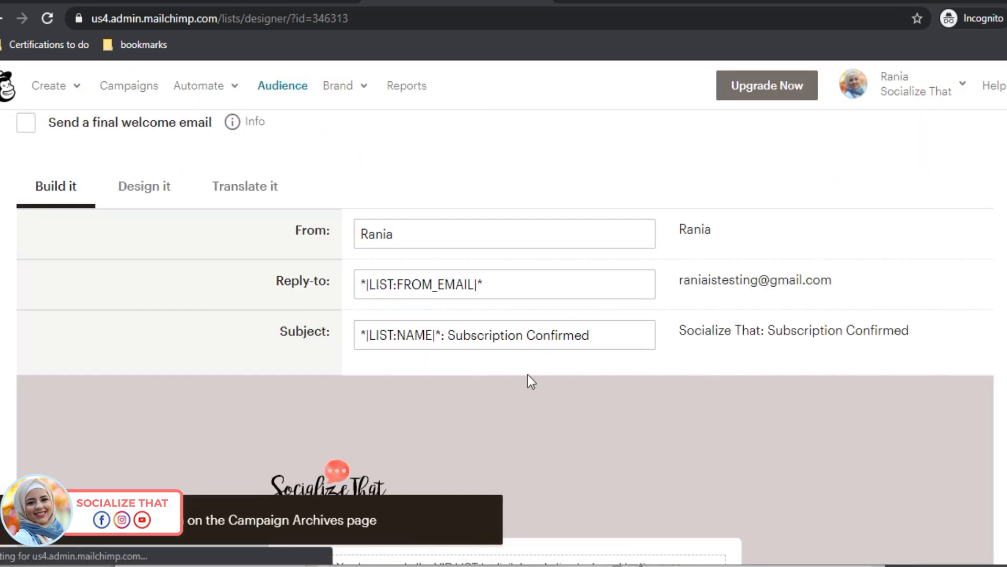
pyautogui.scroll(-9, 596, 449)
pyautogui.scroll(9, 600, 351)
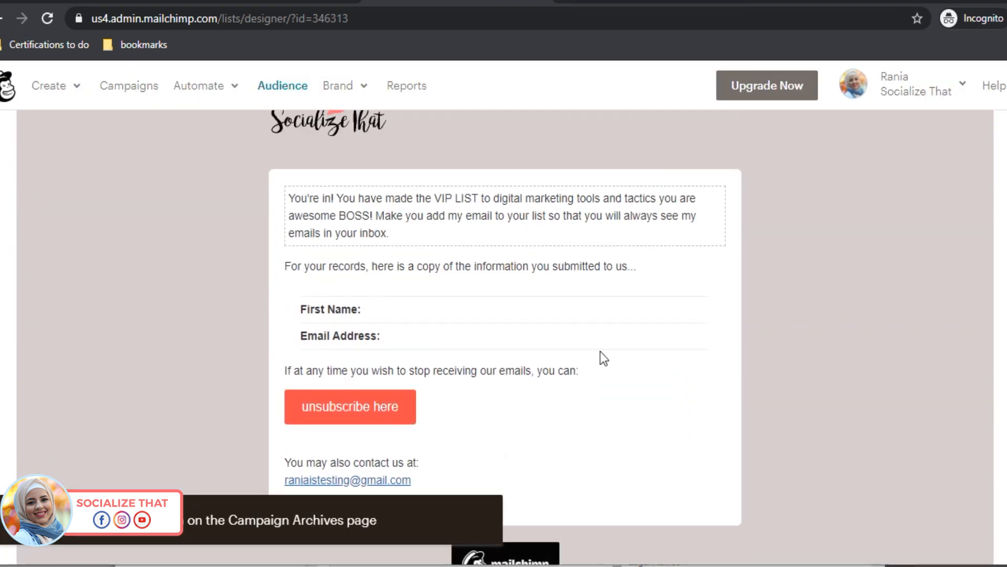